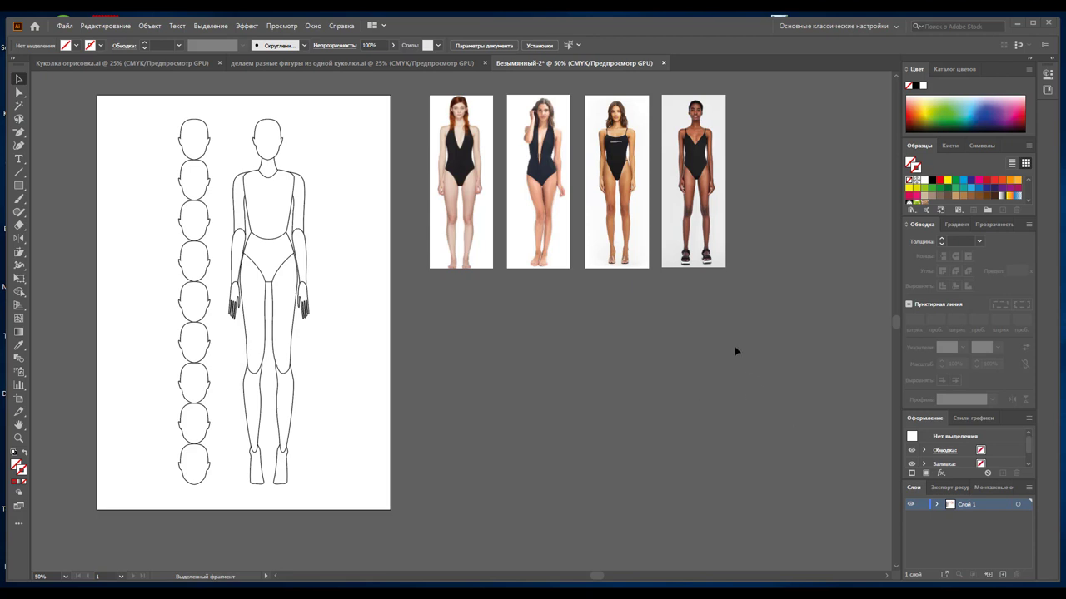
Zoom from 50% to 100% on the four swimsuit model photos
click(19, 438)
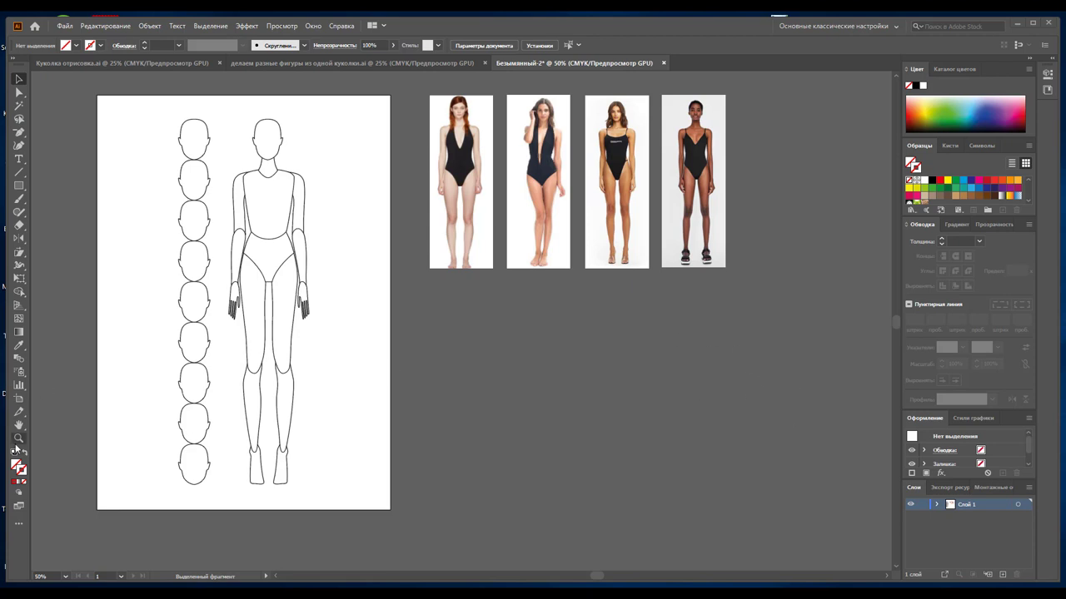
click(577, 231)
click(442, 290)
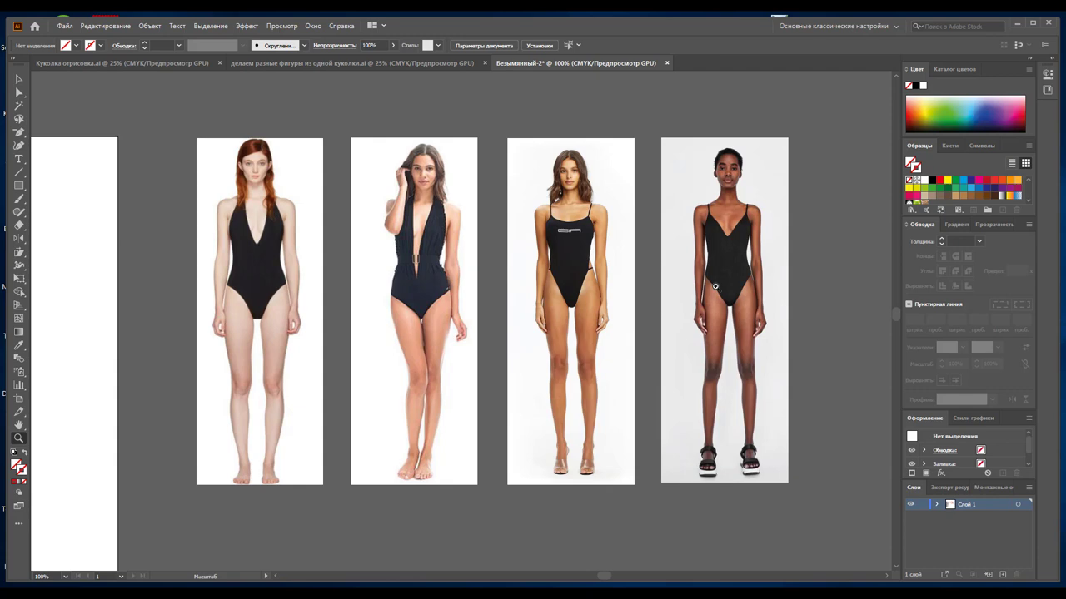
scroll(715, 287, down, 2)
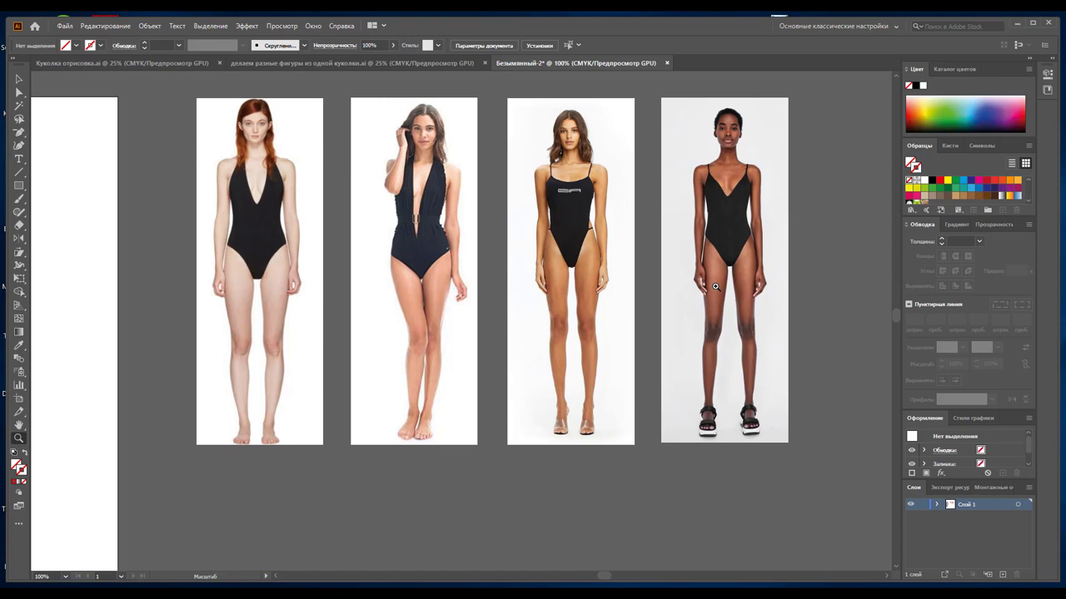
scroll(714, 286, down, 1)
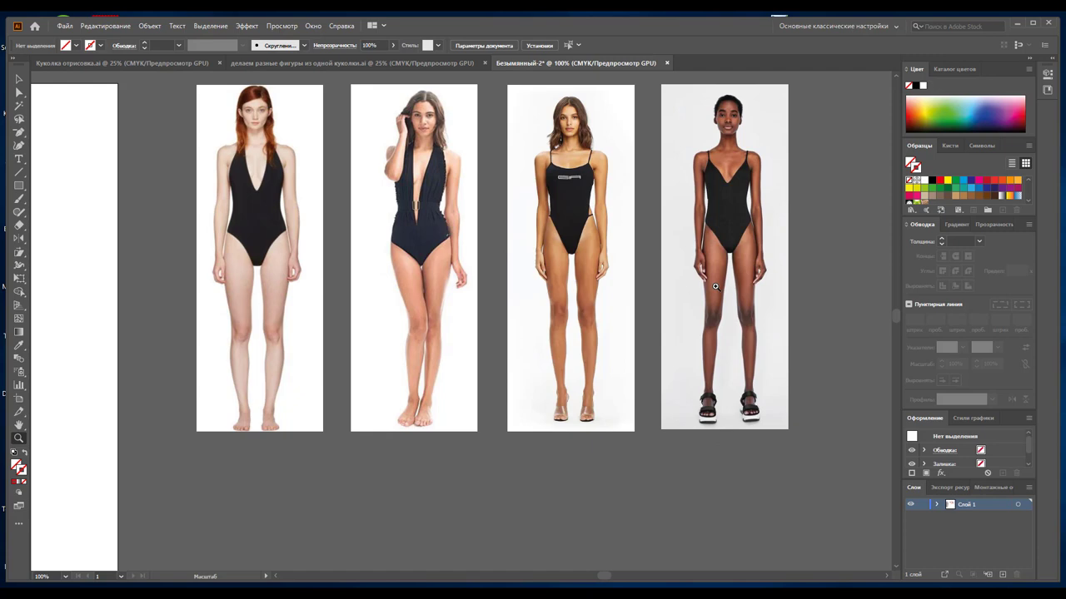
Draw a swatch rectangle below the first photo and fill it with skin sampled from the model's chest
click(19, 186)
scroll(293, 365, down, 2)
drag(198, 426, 323, 458)
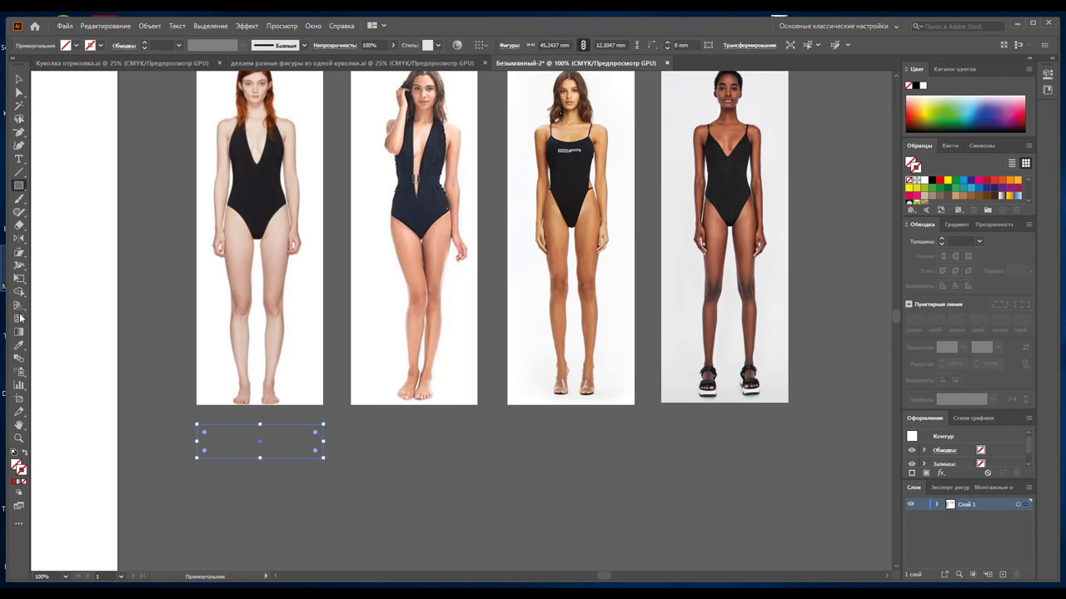
click(20, 347)
click(239, 228)
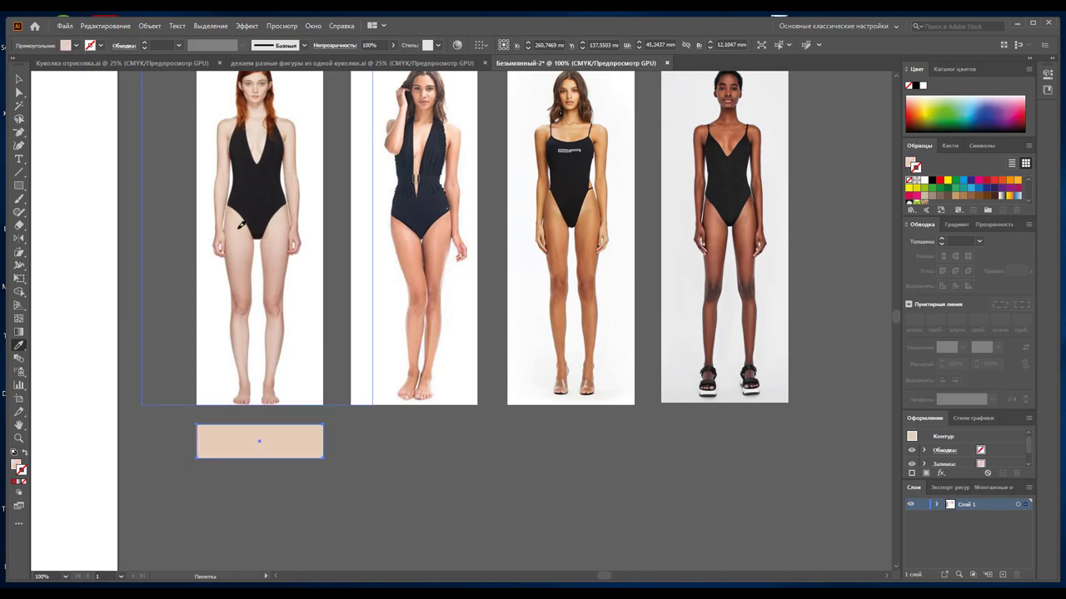
click(258, 137)
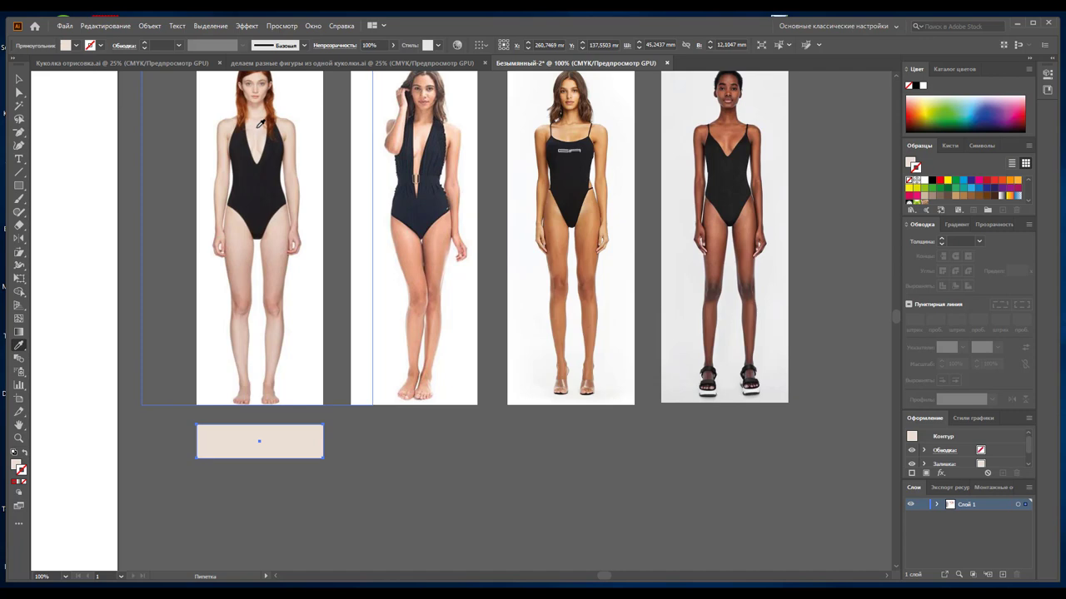
Lighten the swatch's fill colour to F2E9E2
double_click(16, 464)
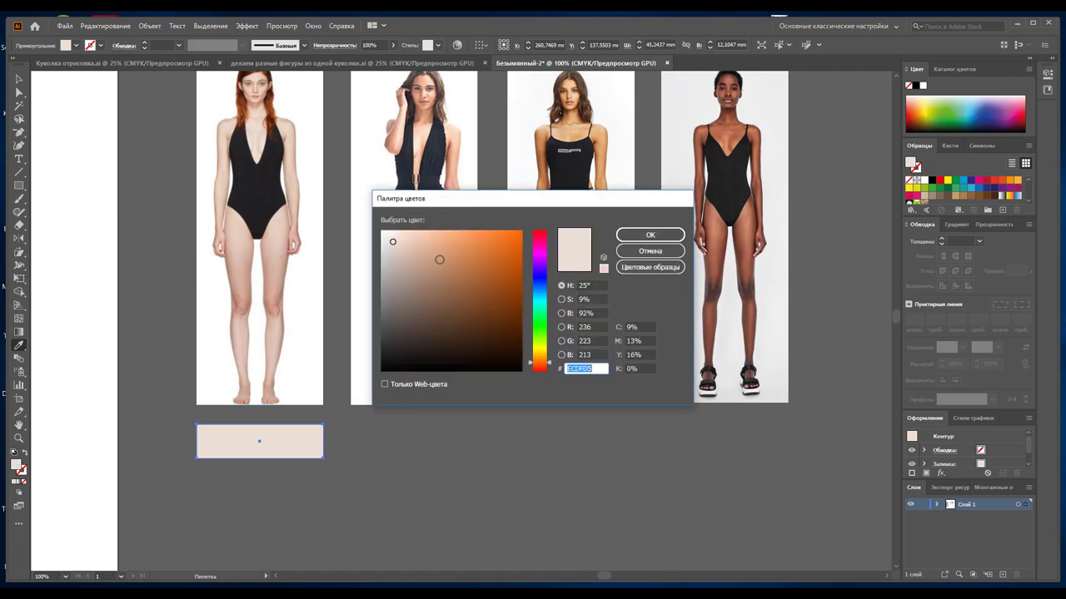
click(390, 237)
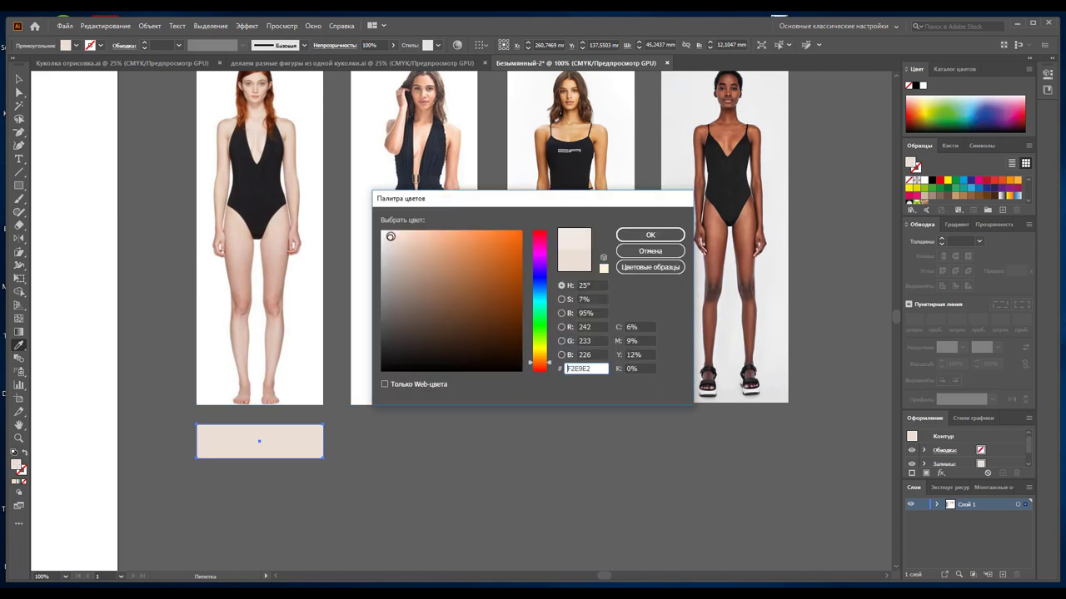
click(630, 240)
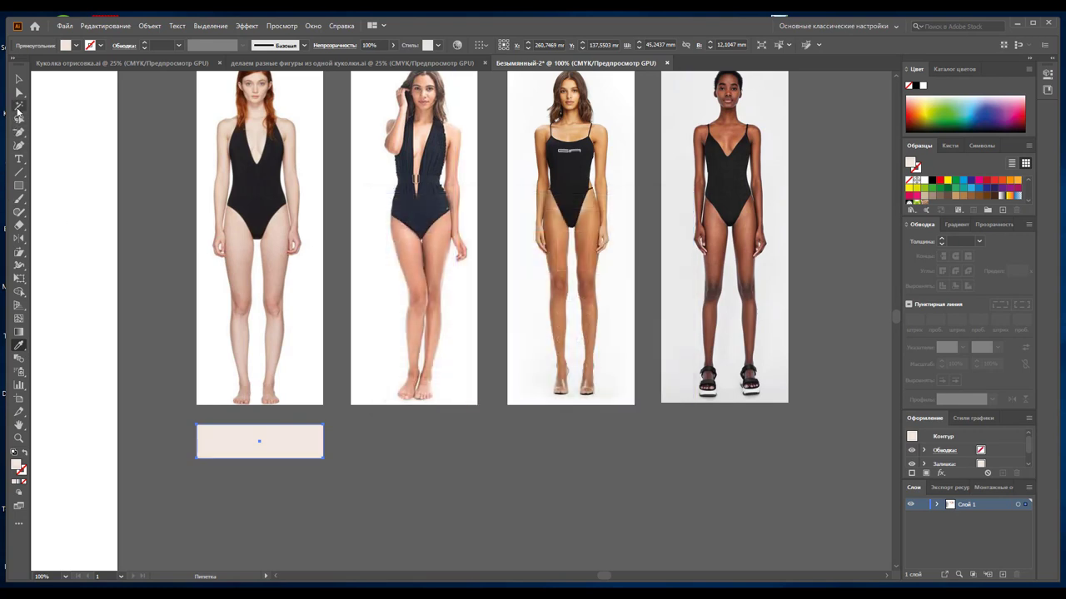
click(18, 79)
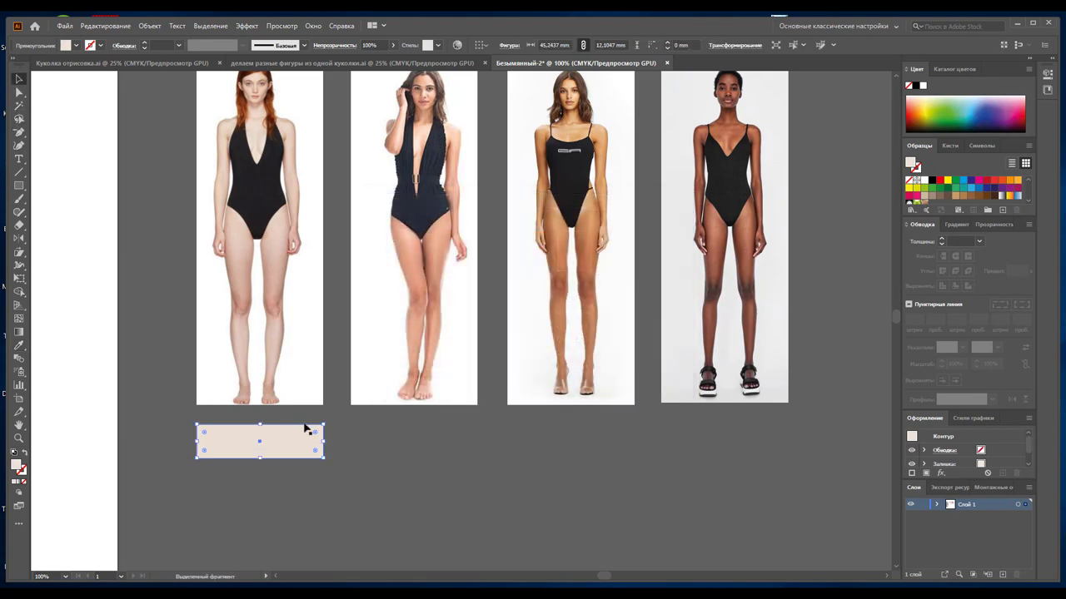
Duplicate the beige swatch just below and fill it with the model's thigh skin tone
click(353, 447)
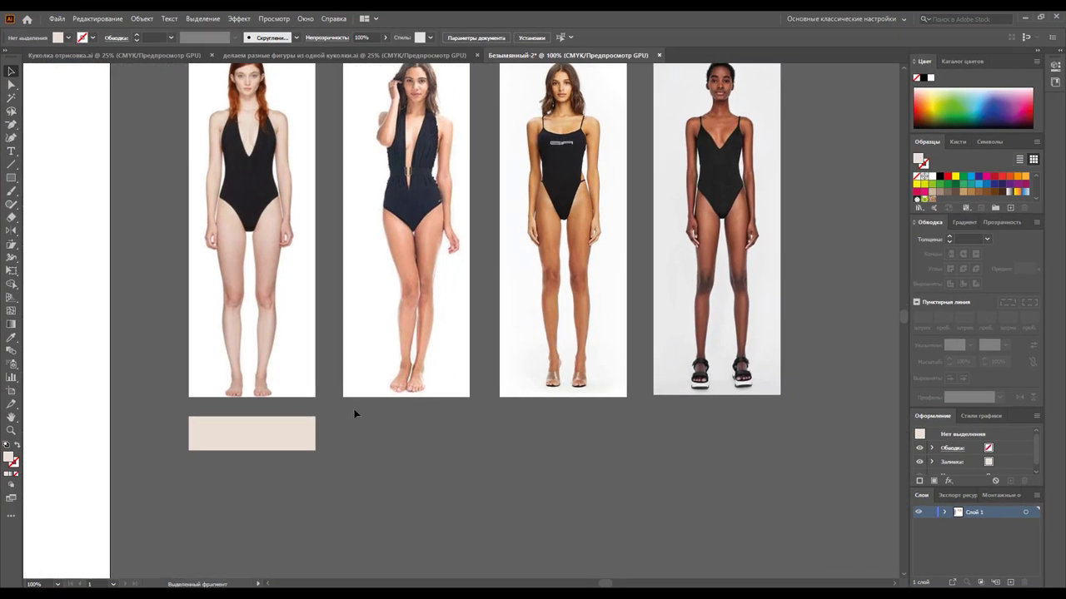
scroll(296, 405, down, 2)
drag(295, 405, 293, 446)
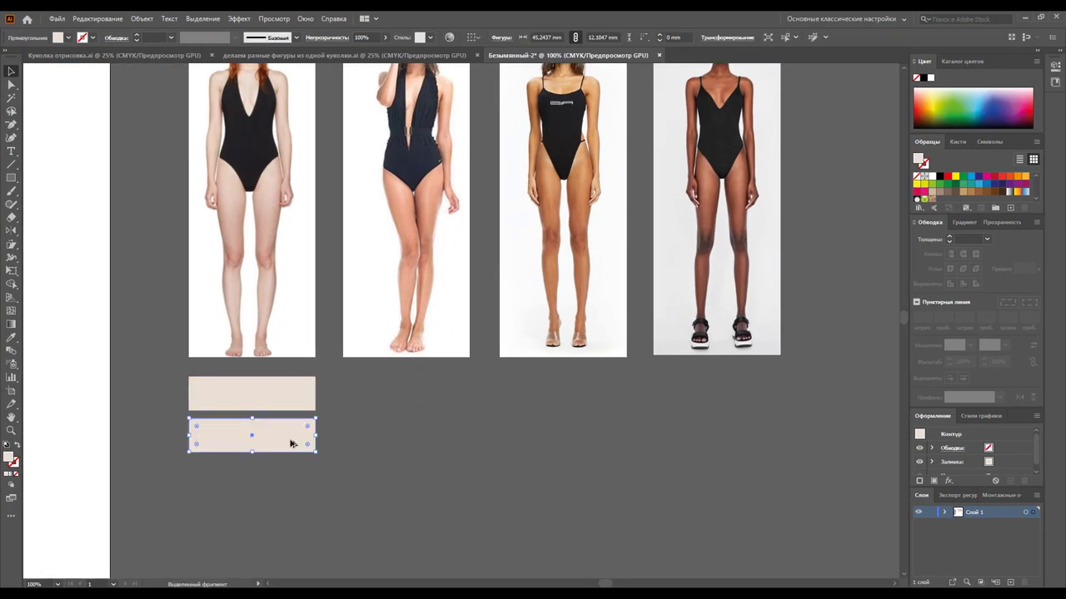
click(11, 337)
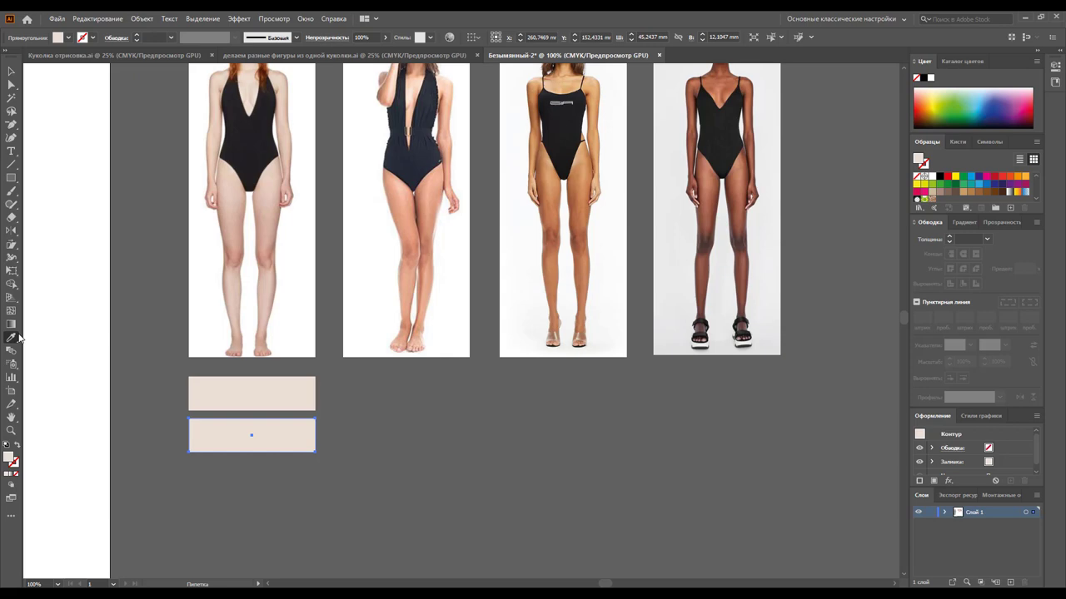
click(268, 195)
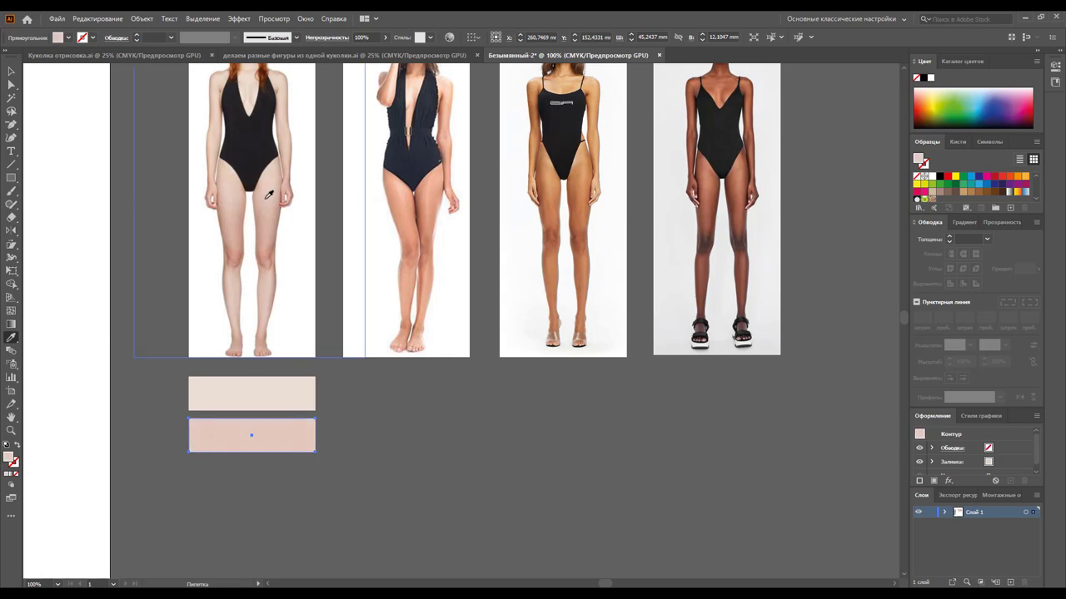
click(277, 209)
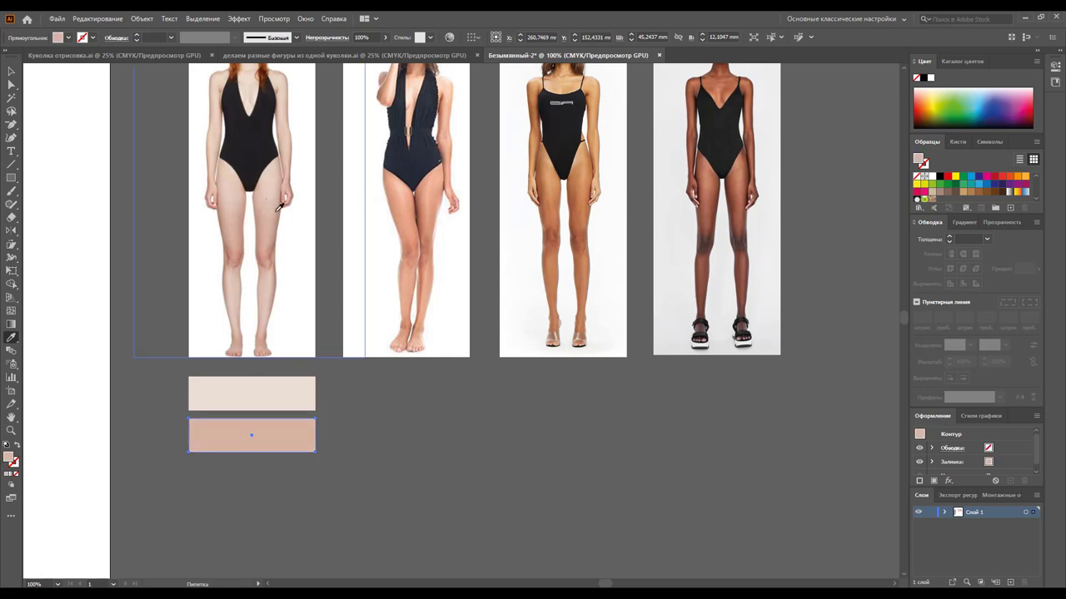
click(276, 204)
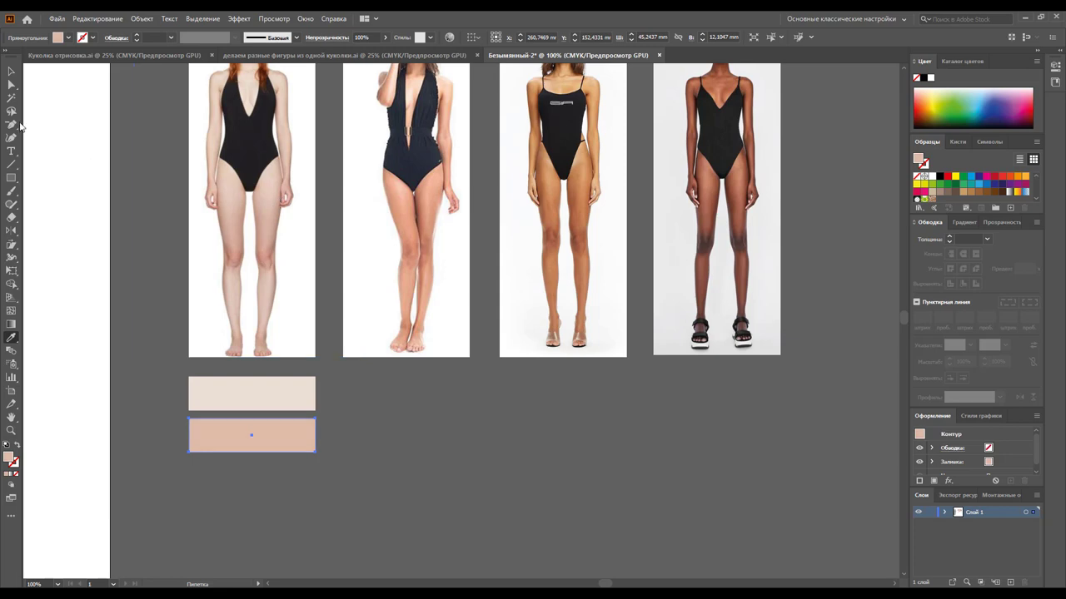
key(v)
Copy the second swatch downward twice to add a third and fourth swatch
click(378, 423)
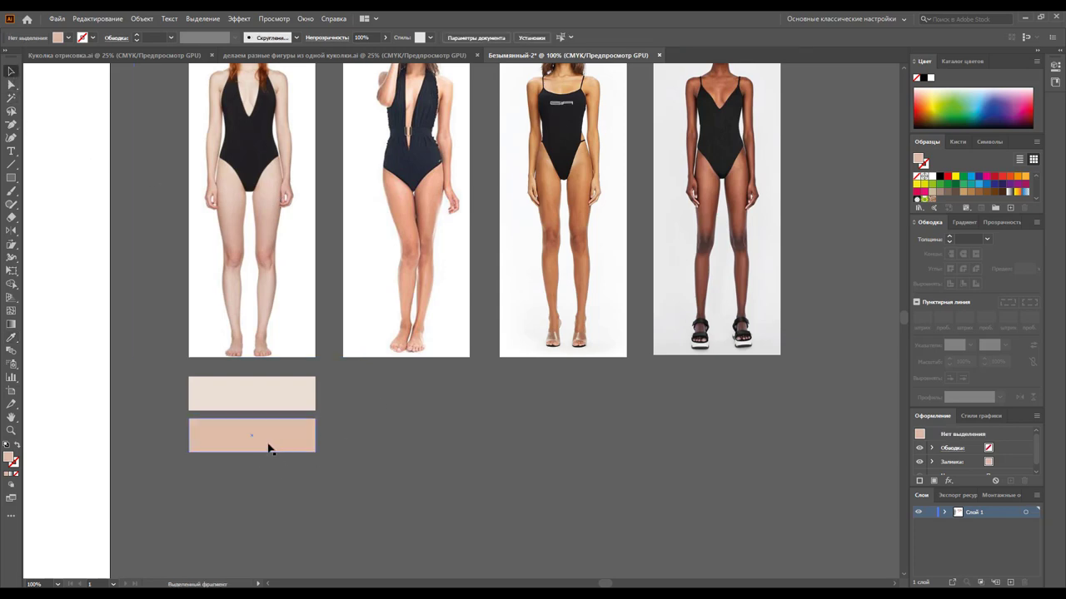
drag(267, 438, 267, 489)
key(alt)
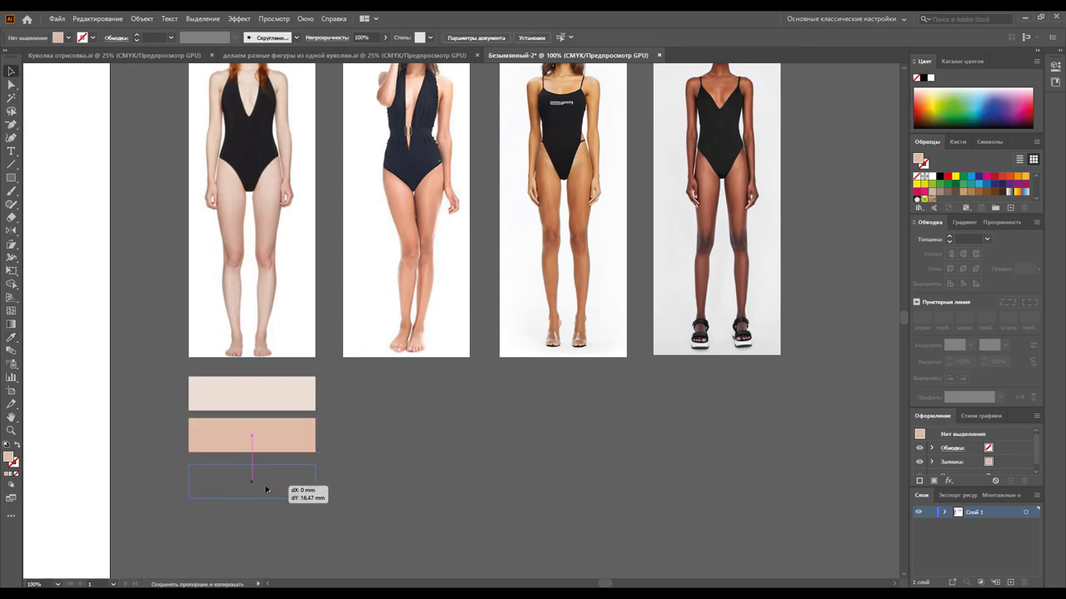
drag(266, 484, 267, 484)
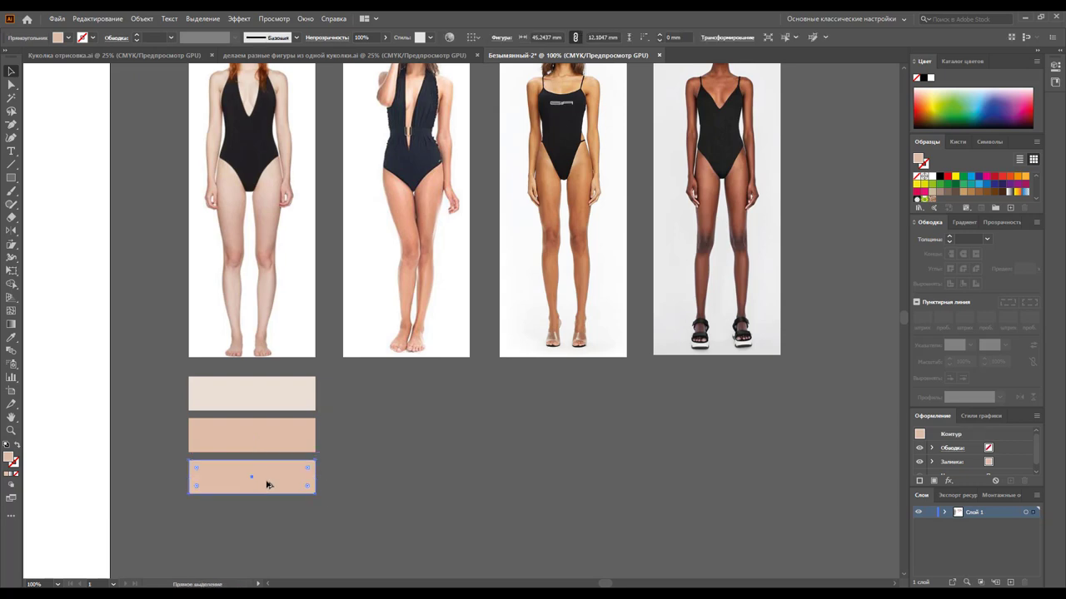
key(ctrl+d)
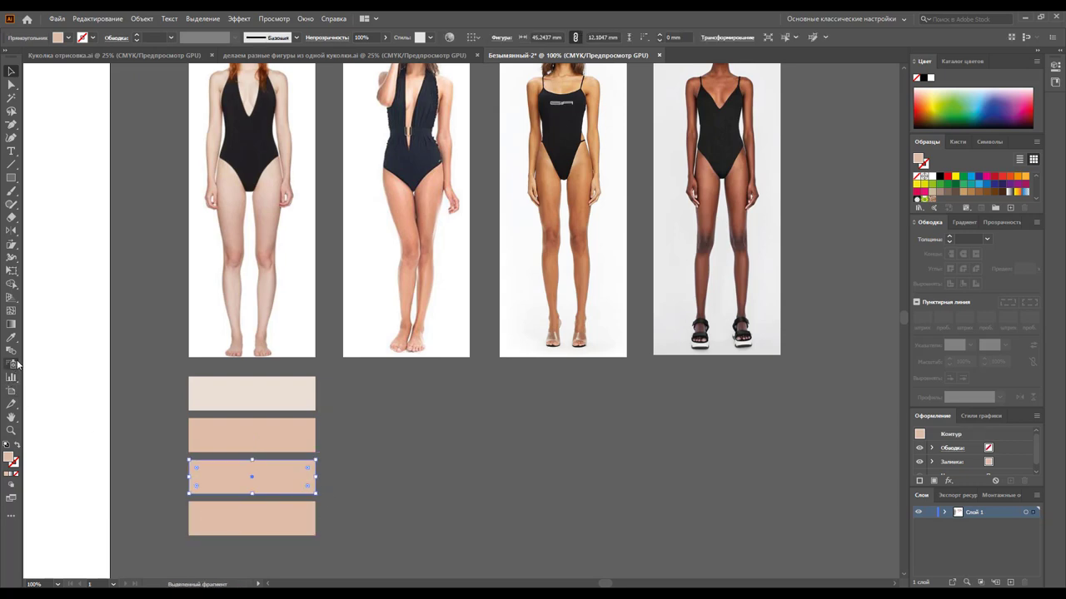
Fill the third and bottom swatches with progressively darker leg skin tones
key(i)
click(235, 248)
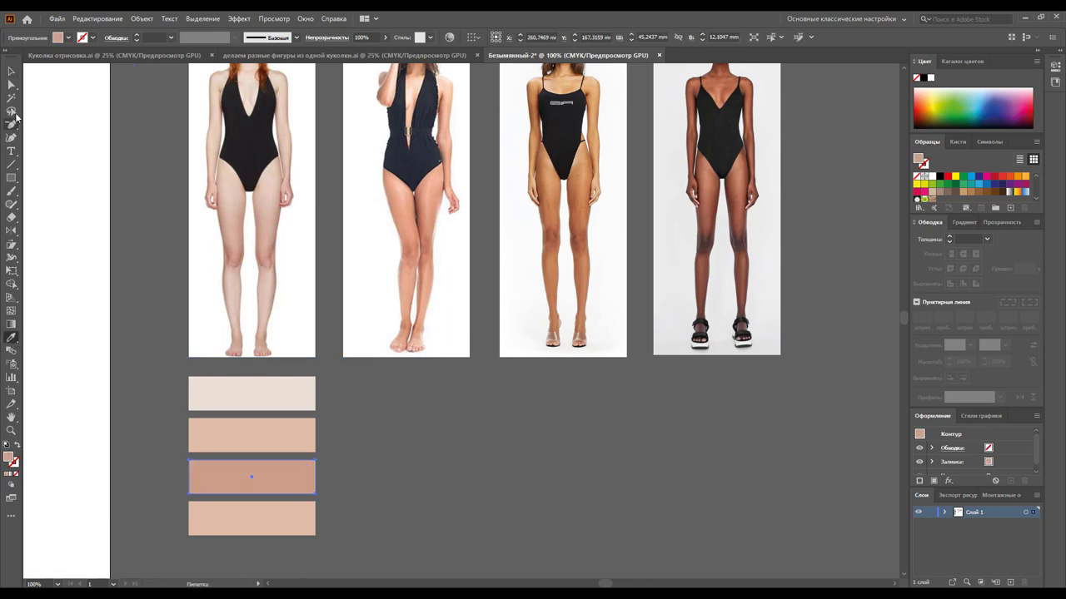
click(12, 72)
click(210, 526)
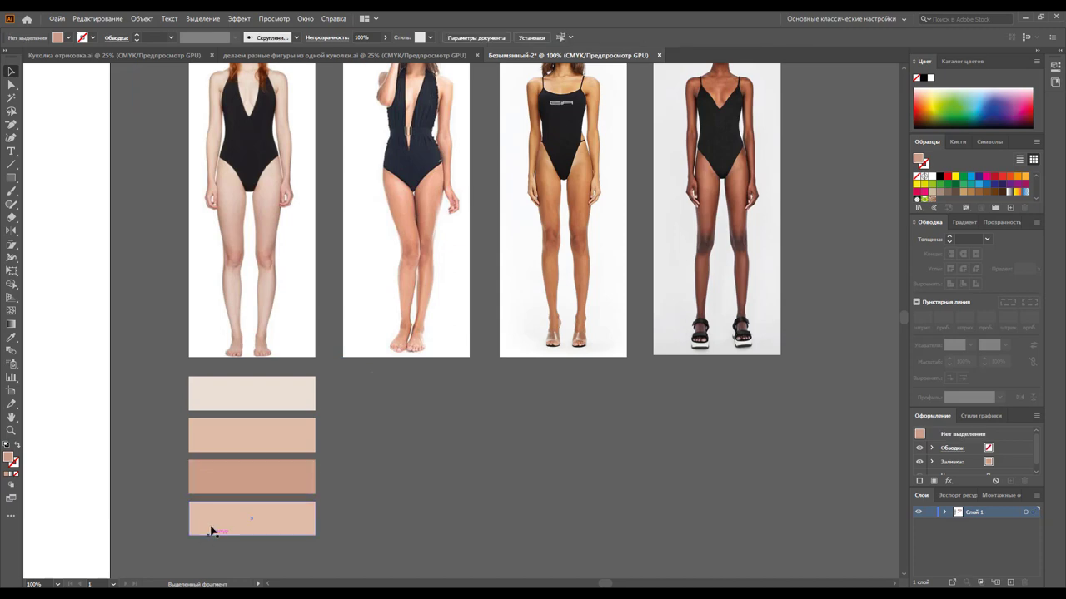
click(12, 338)
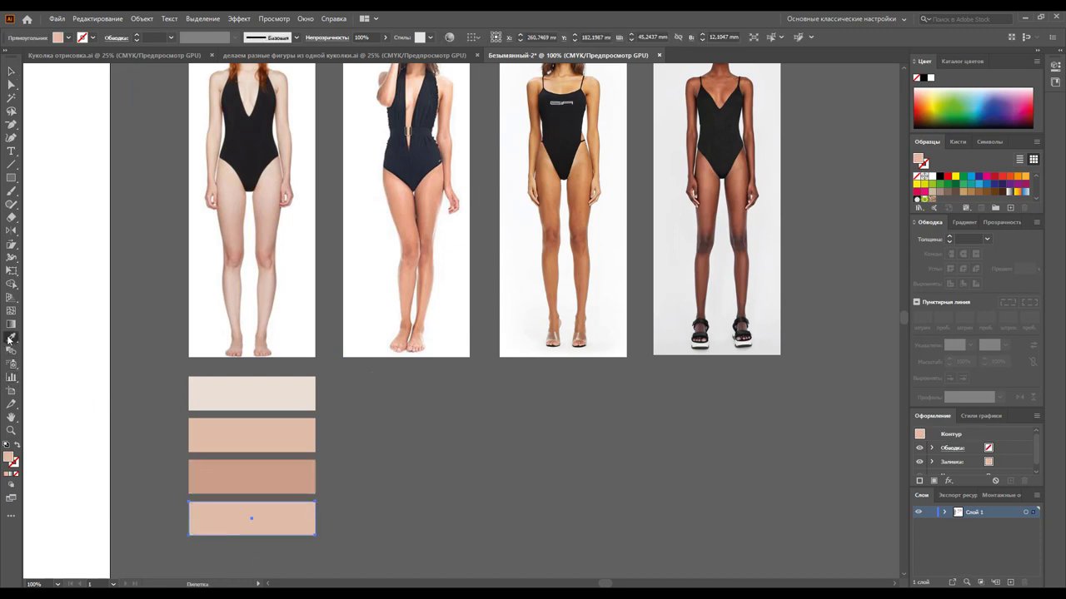
click(277, 279)
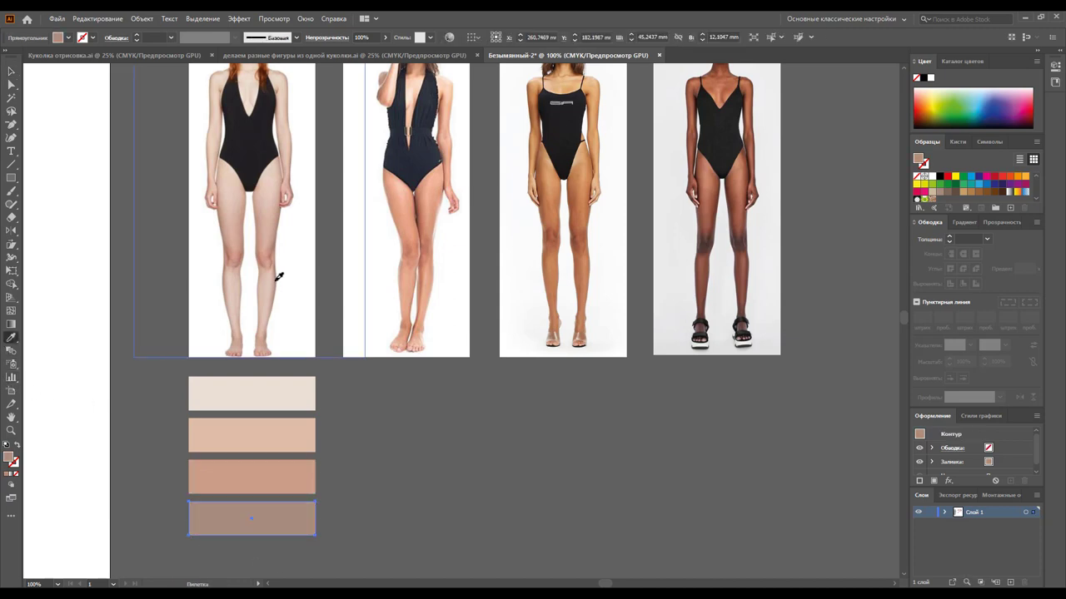
click(11, 72)
Copy the four-swatch column under the second, third and fourth photos
click(343, 401)
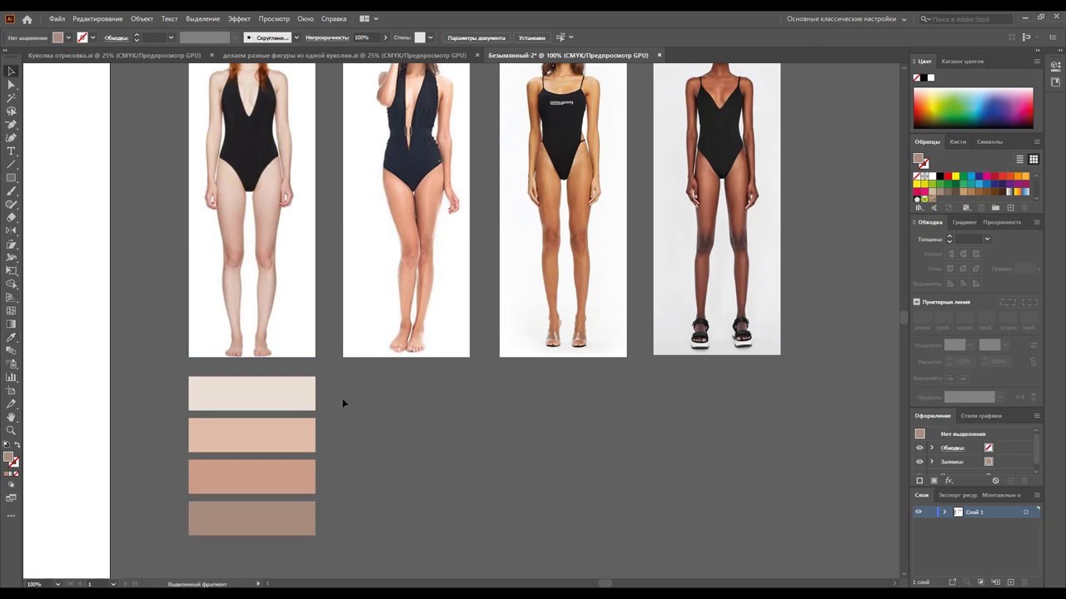
click(254, 533)
drag(226, 524, 382, 523)
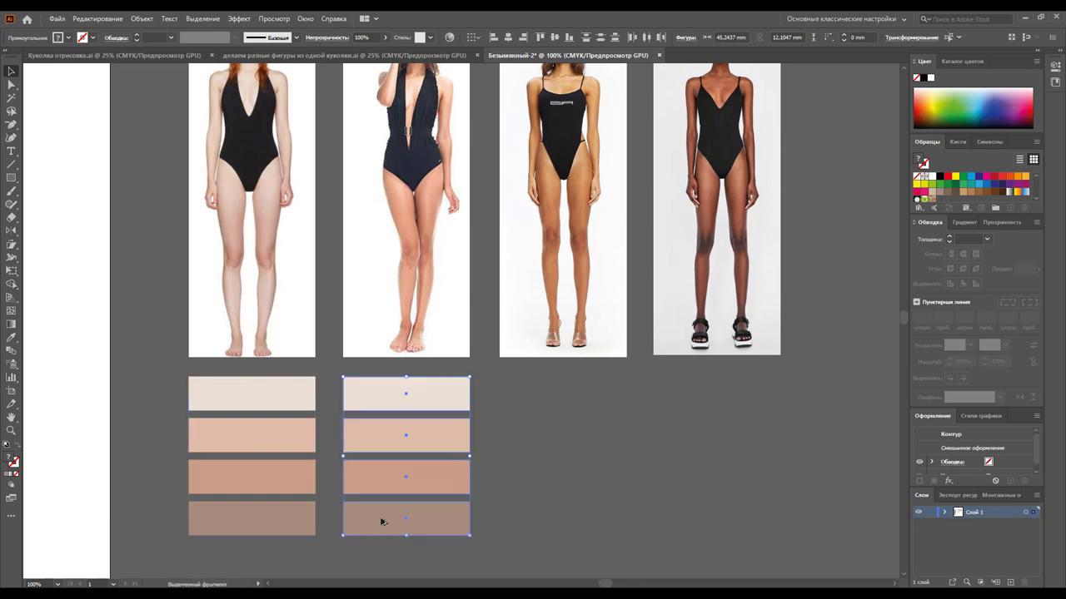
key(ctrl+d)
key(ctrl+d)
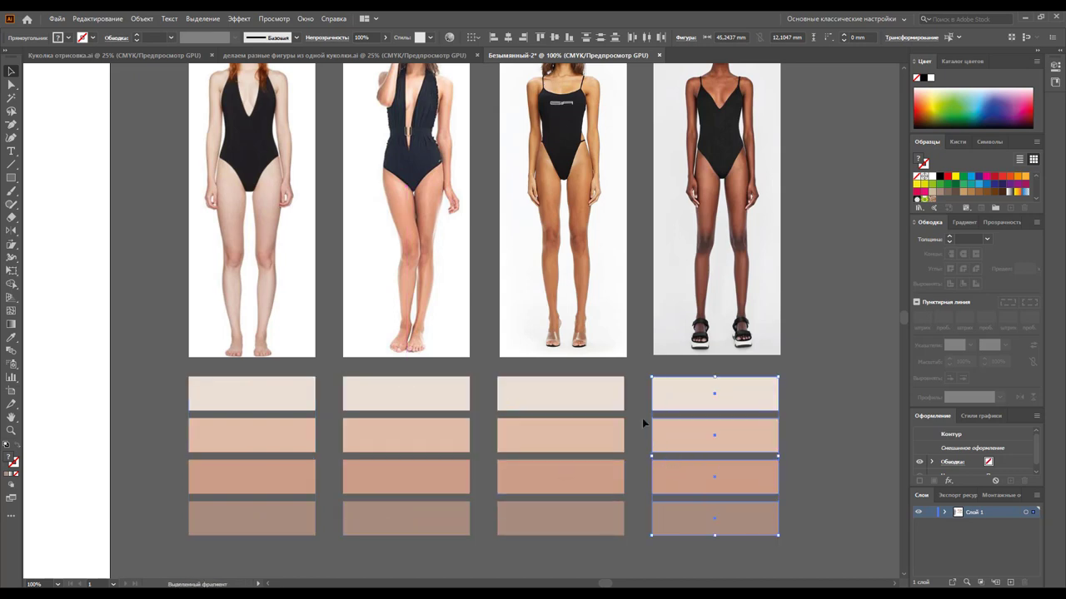
click(642, 418)
scroll(457, 457, up, 1)
Give the top swatch under the second photo a light pink tone from that model
click(433, 428)
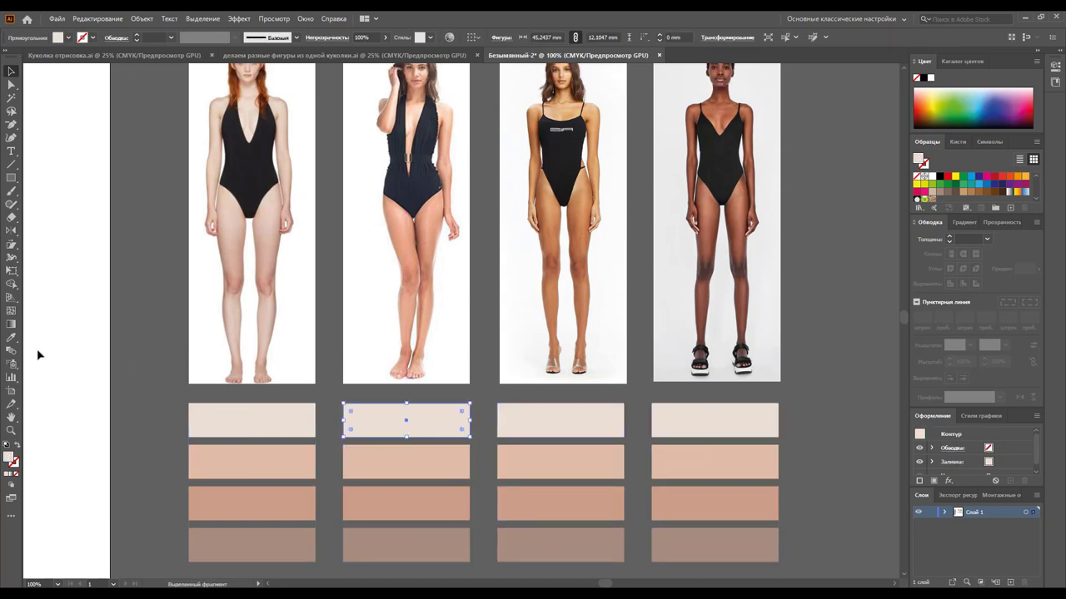
click(12, 337)
click(414, 125)
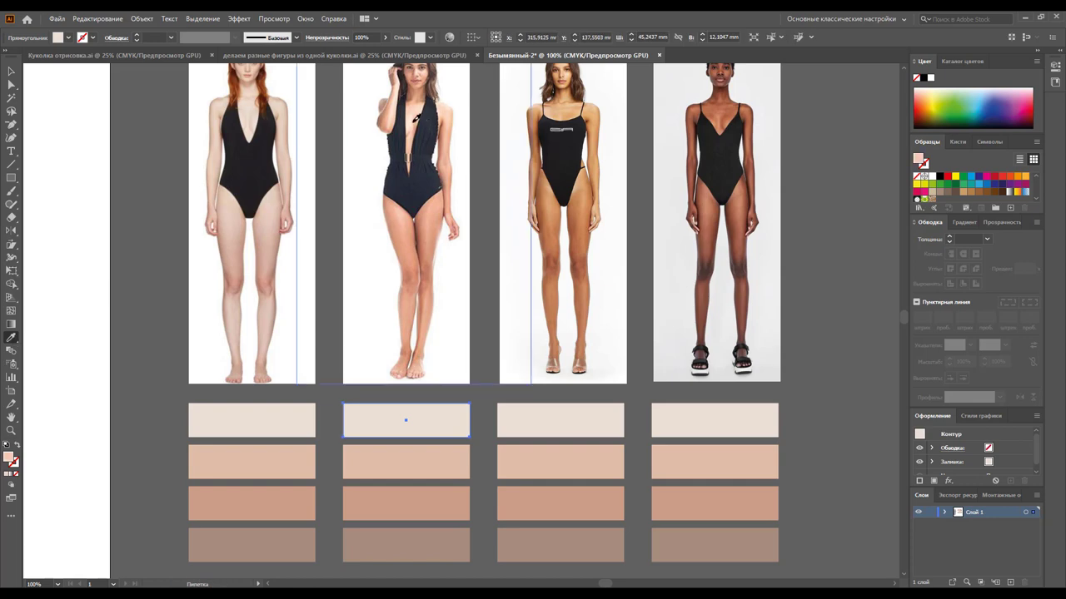
click(410, 119)
click(11, 71)
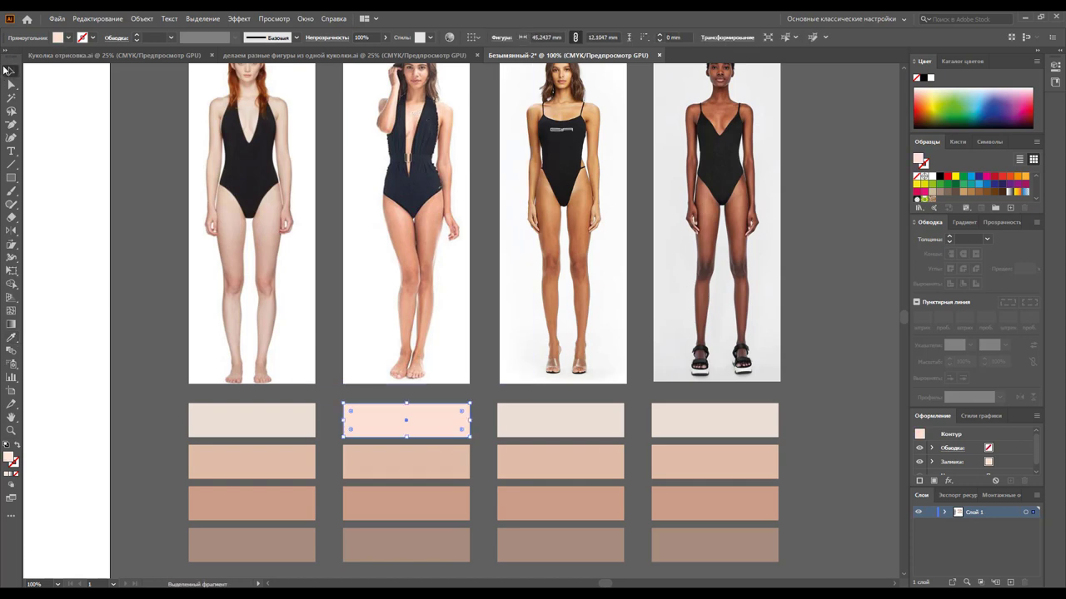
Fill the second swatch in column two with a lighter peach tone from the leg
click(394, 468)
click(12, 338)
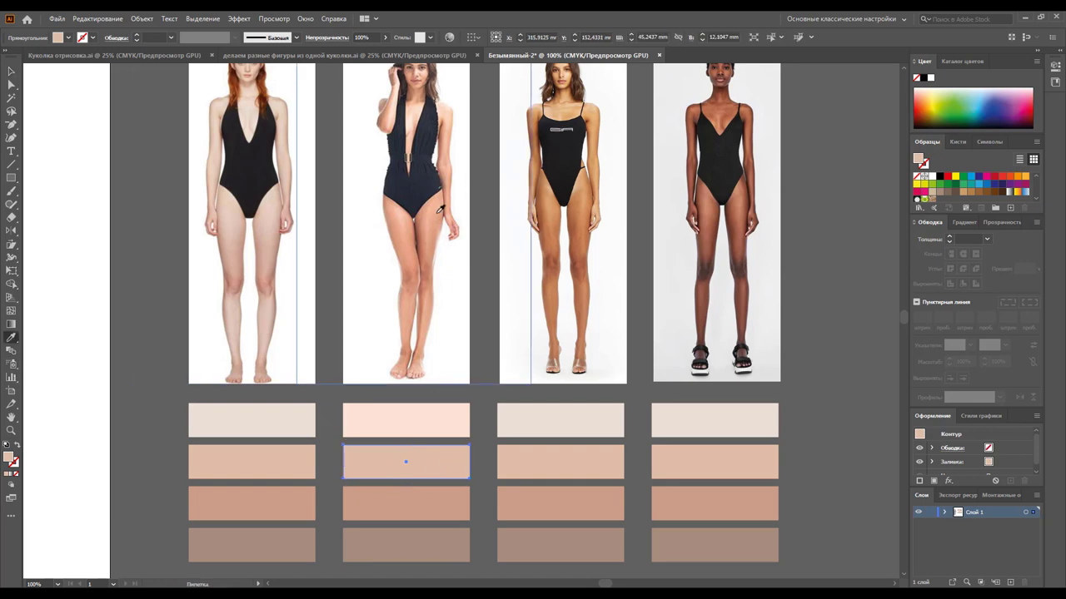
click(399, 215)
click(402, 210)
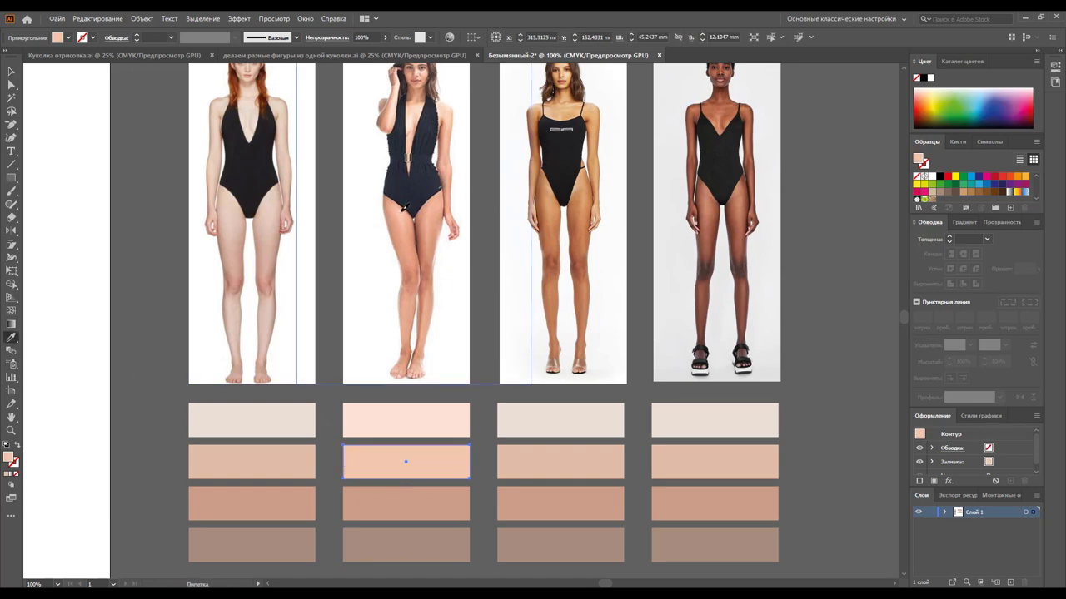
click(12, 71)
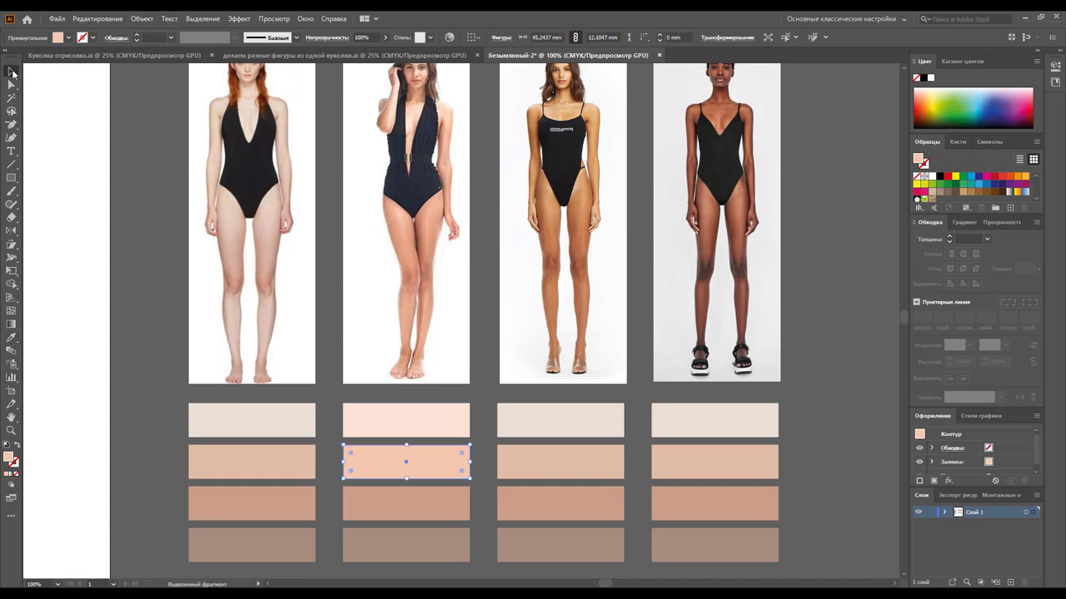
Fill the third swatch in column two with a richer skin tone from the leg
click(380, 498)
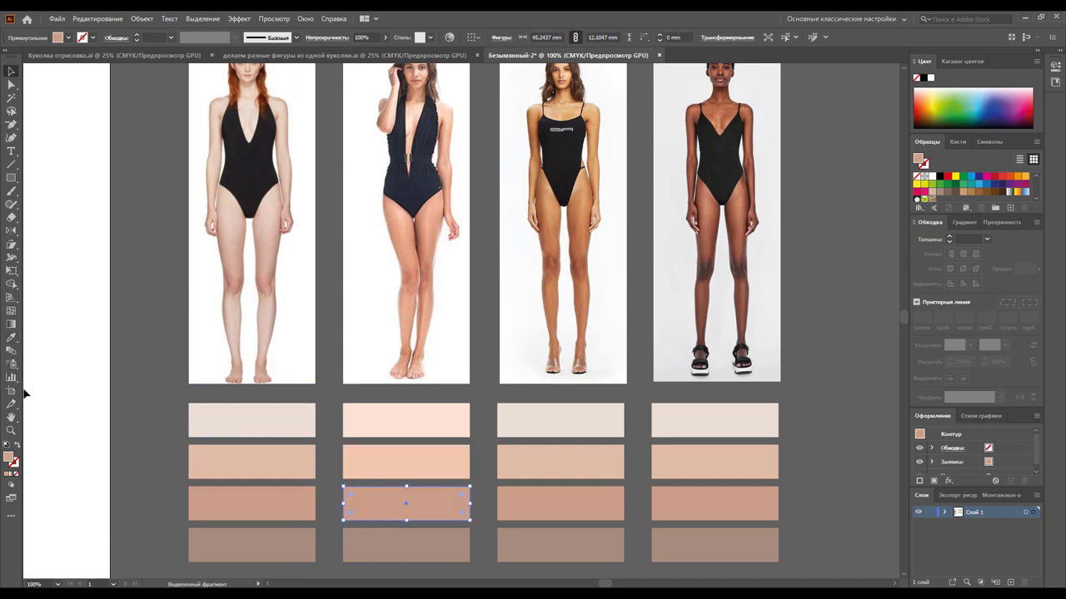
click(10, 326)
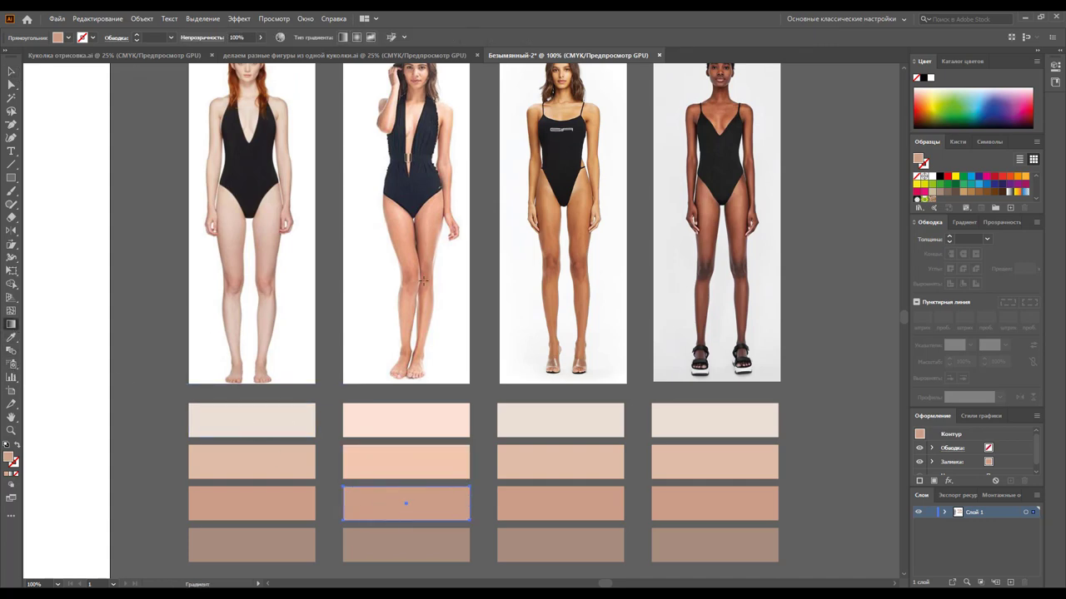
click(11, 337)
click(412, 274)
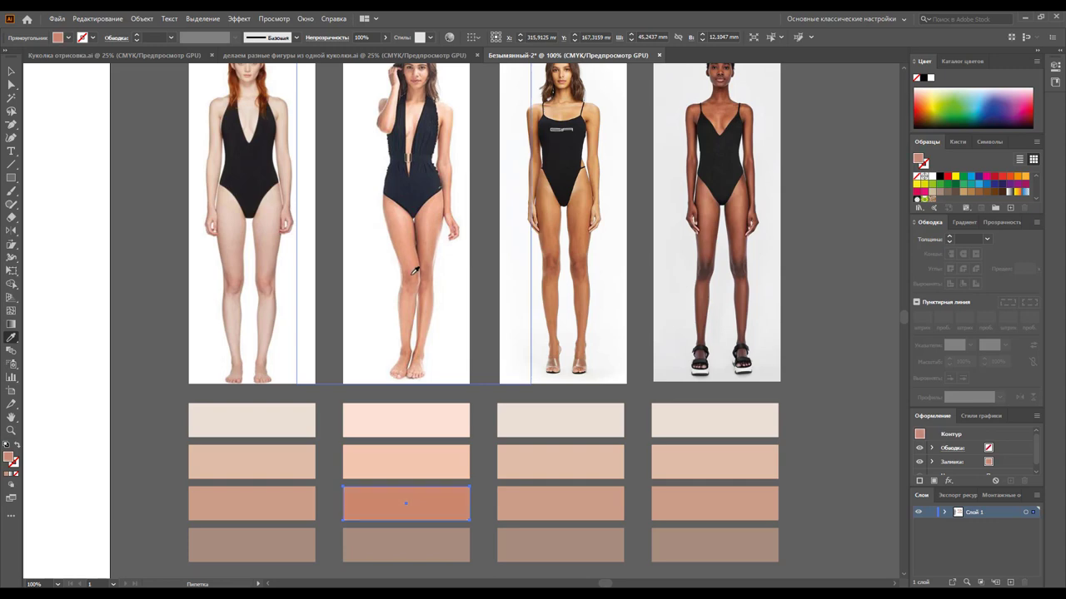
click(419, 281)
click(430, 288)
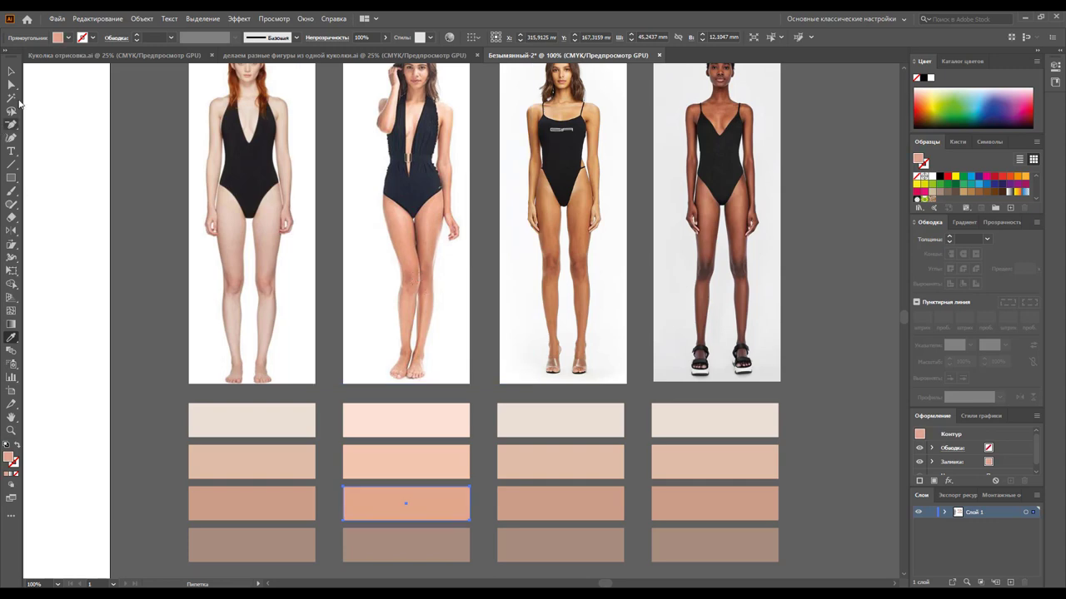
key(v)
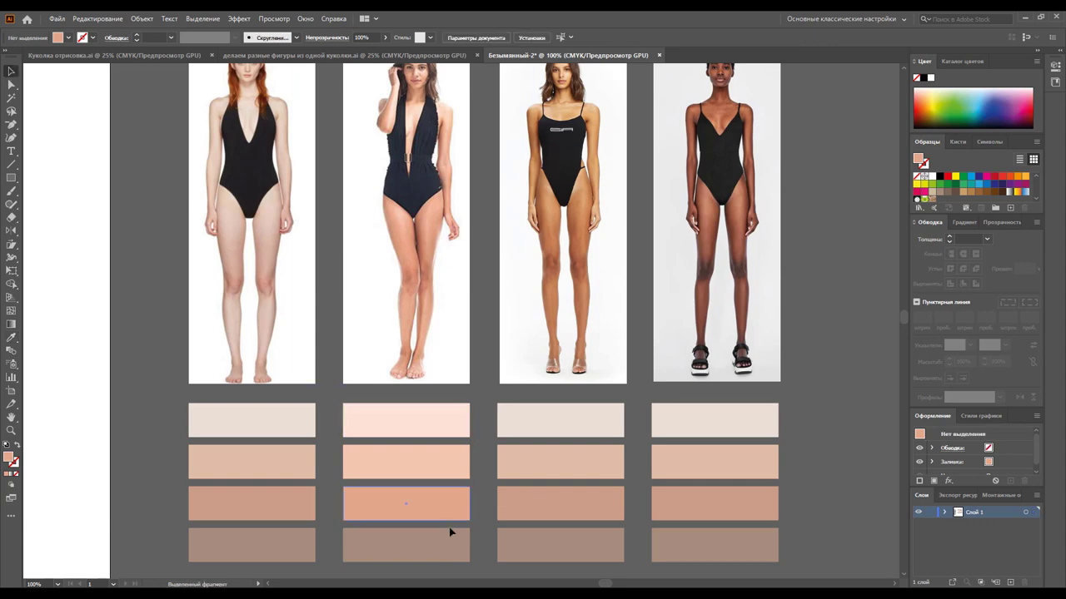
Give the bottom swatch in column two a darker terracotta tone from the leg shadow
click(449, 533)
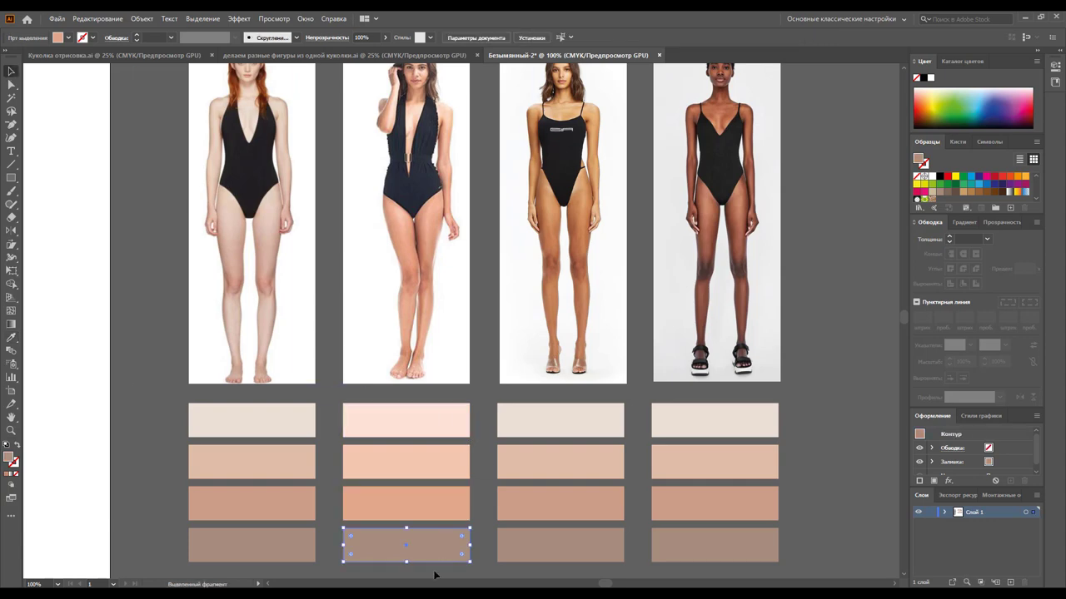
click(10, 337)
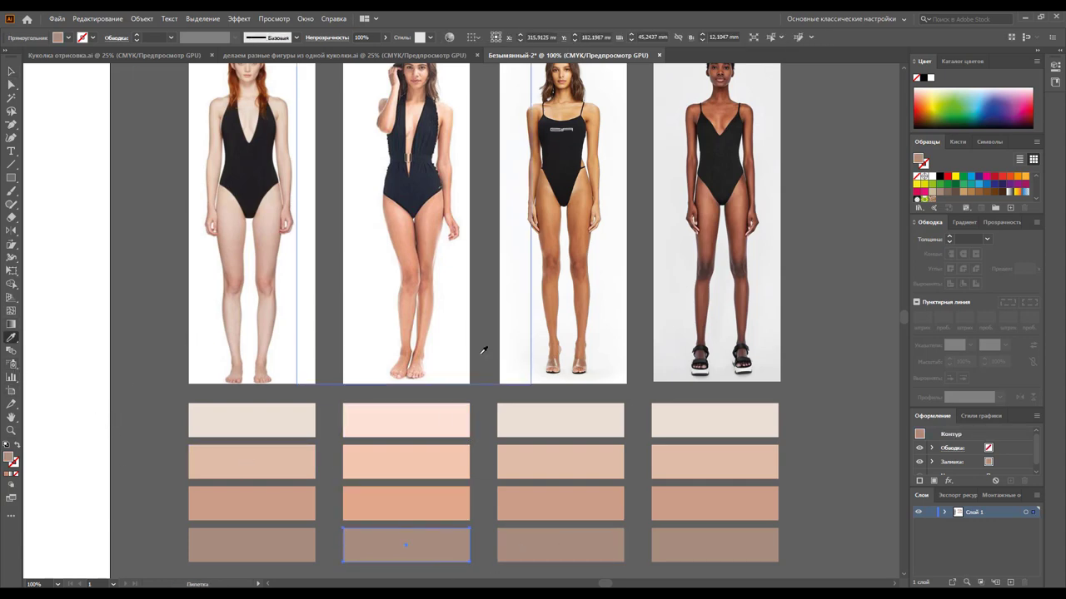
click(422, 316)
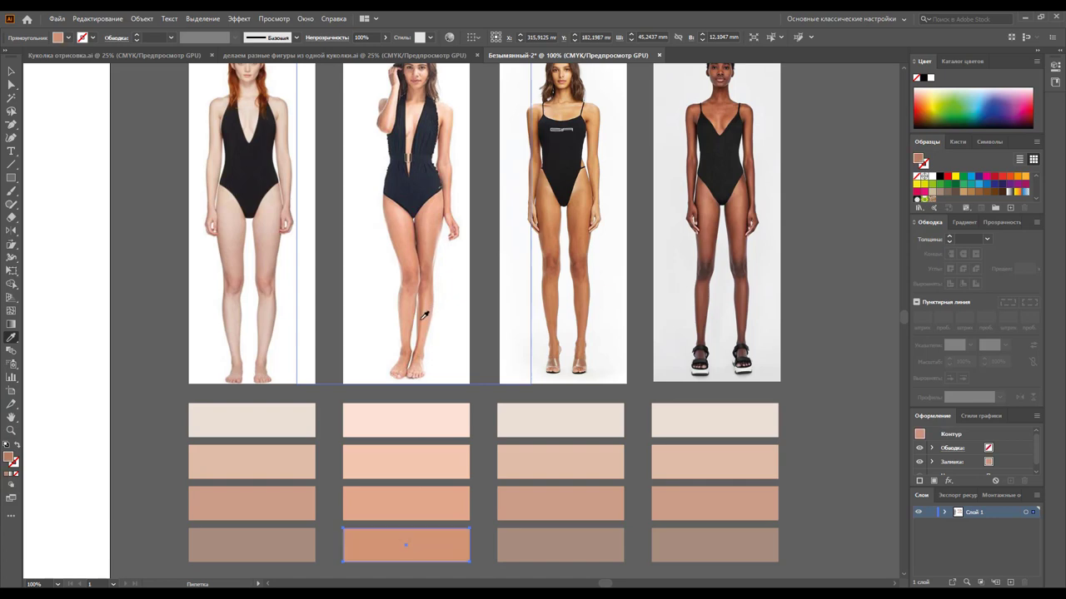
click(422, 325)
click(419, 334)
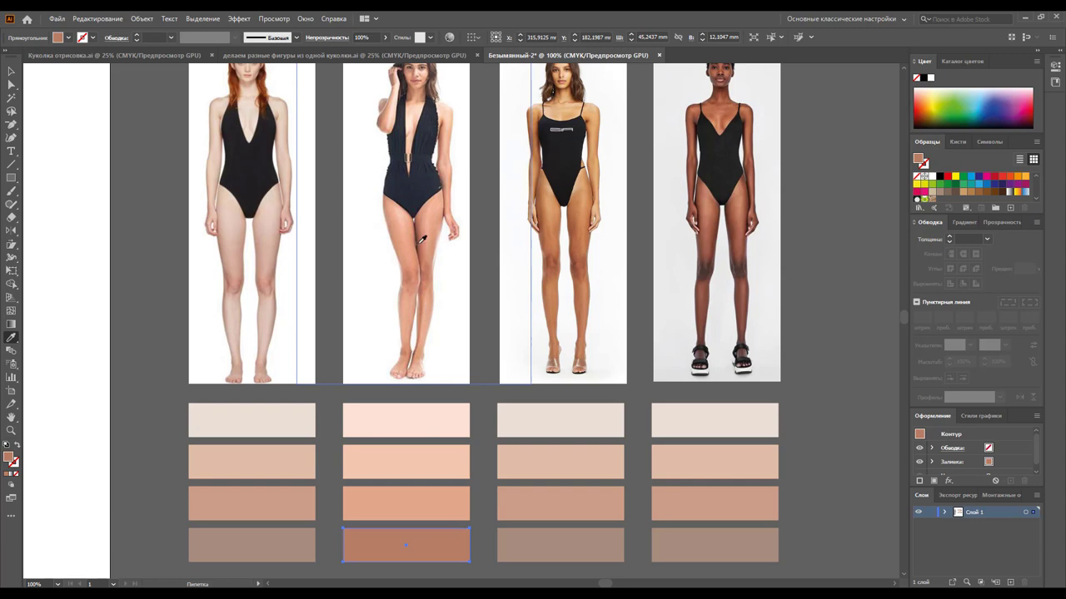
click(420, 239)
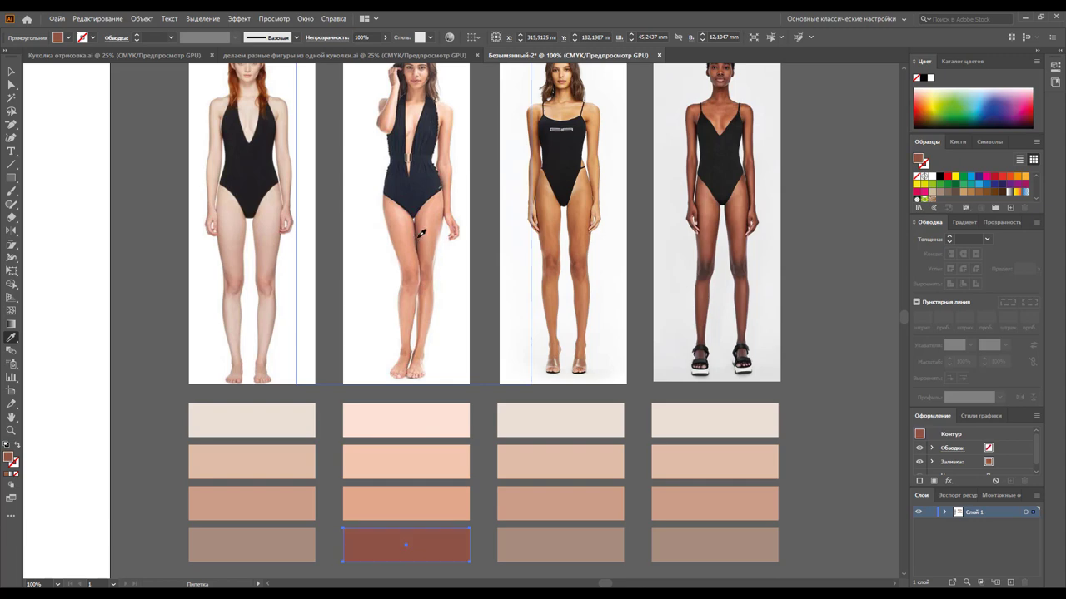
click(419, 232)
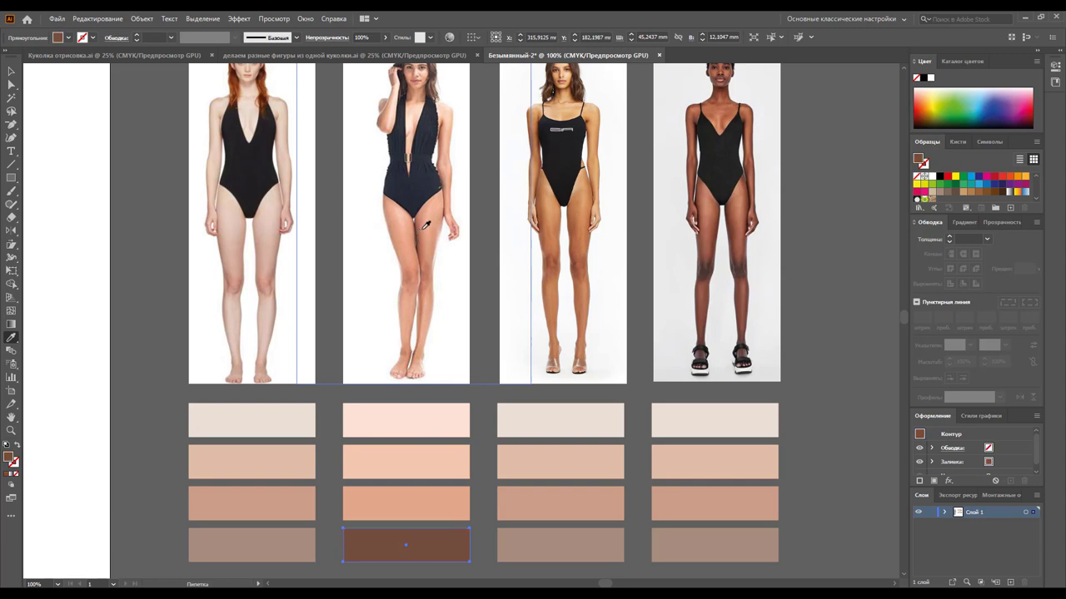
click(424, 229)
click(422, 227)
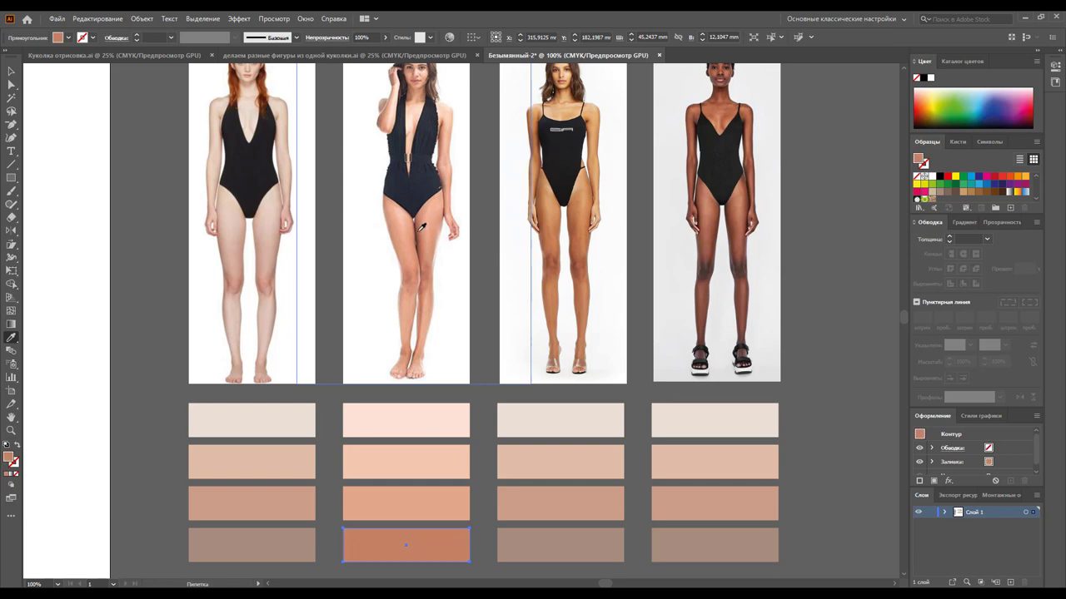
click(423, 232)
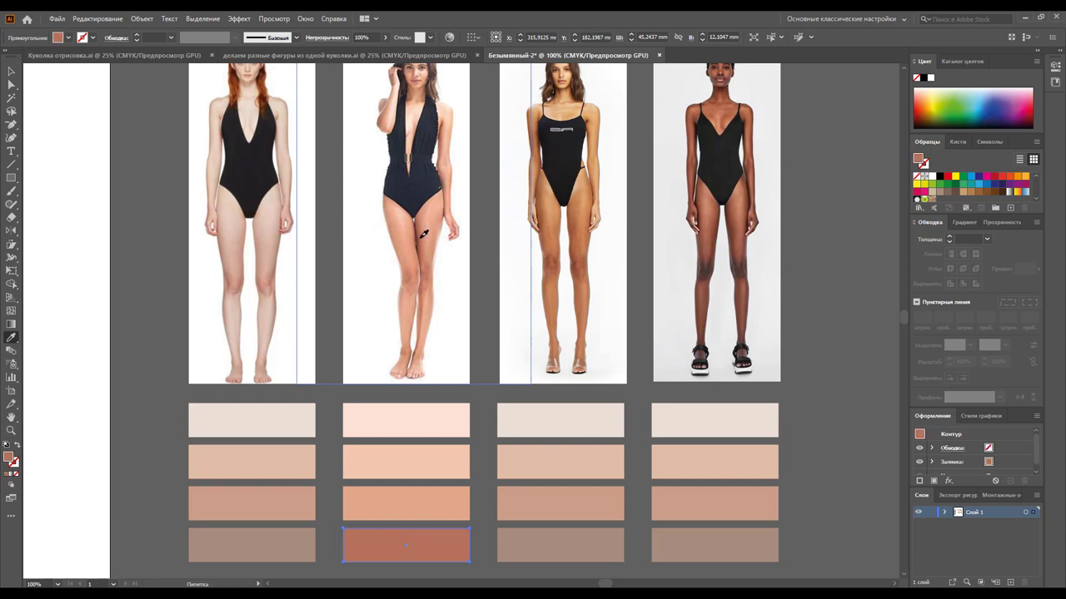
click(436, 247)
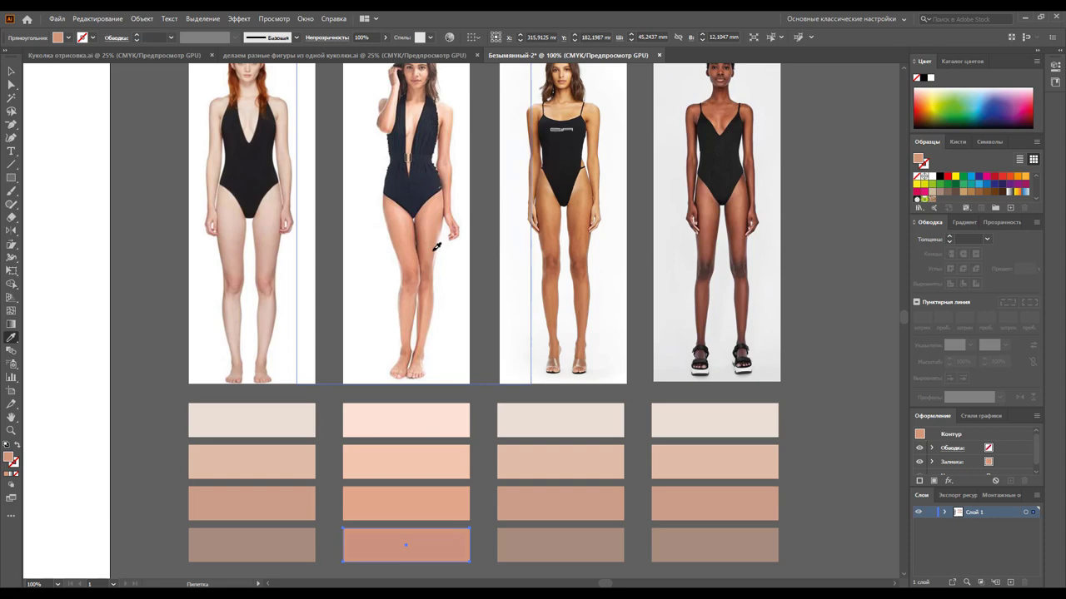
click(433, 254)
click(427, 273)
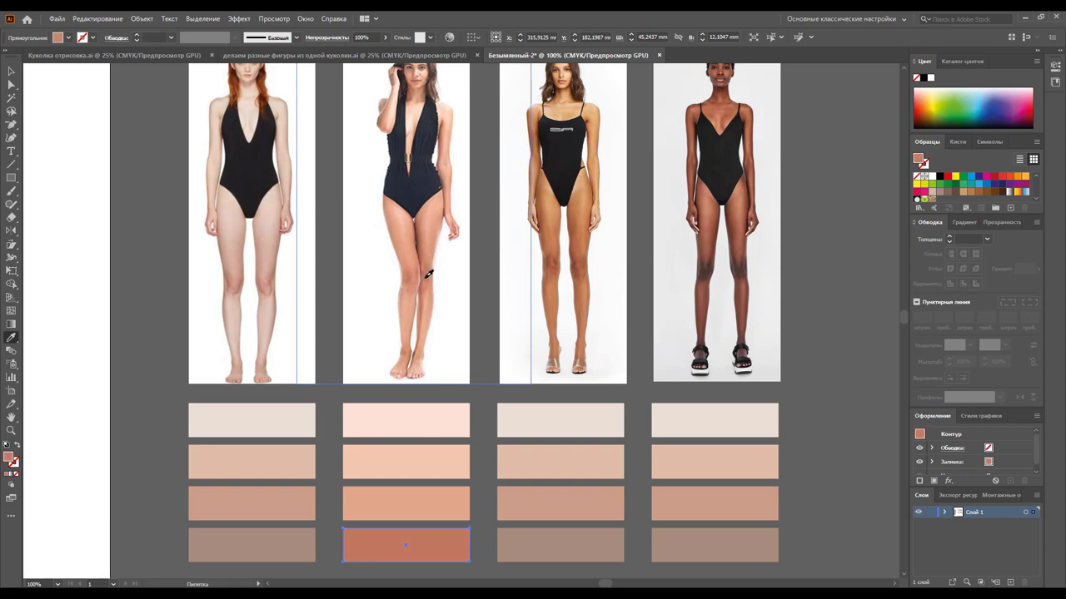
click(433, 270)
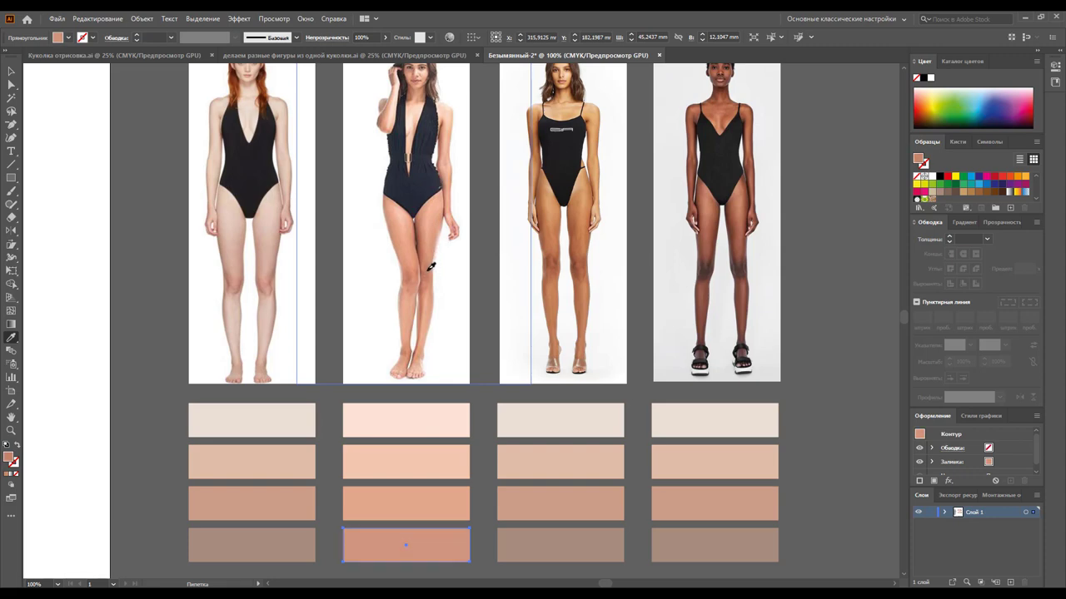
click(428, 269)
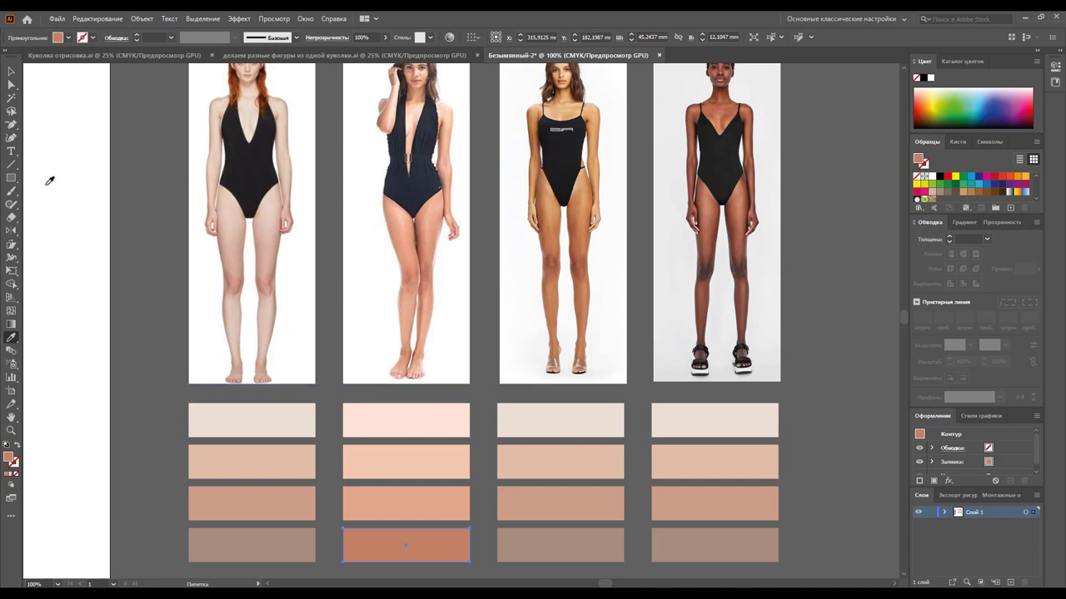
click(11, 72)
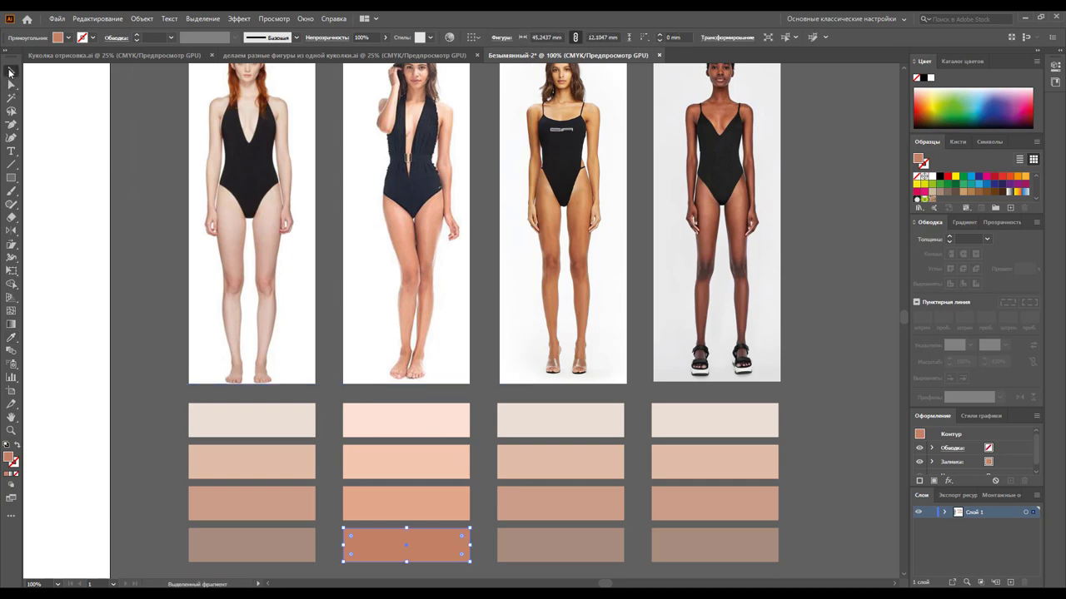
Give the second swatch under the third photo a yellowish tan sampled from that model
click(483, 418)
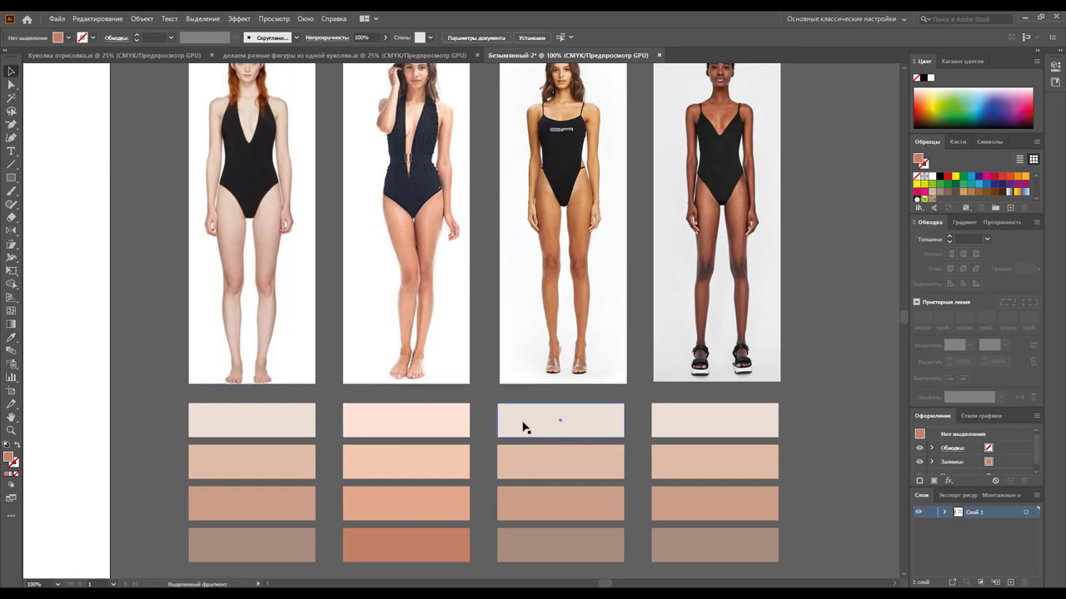
click(525, 426)
click(11, 337)
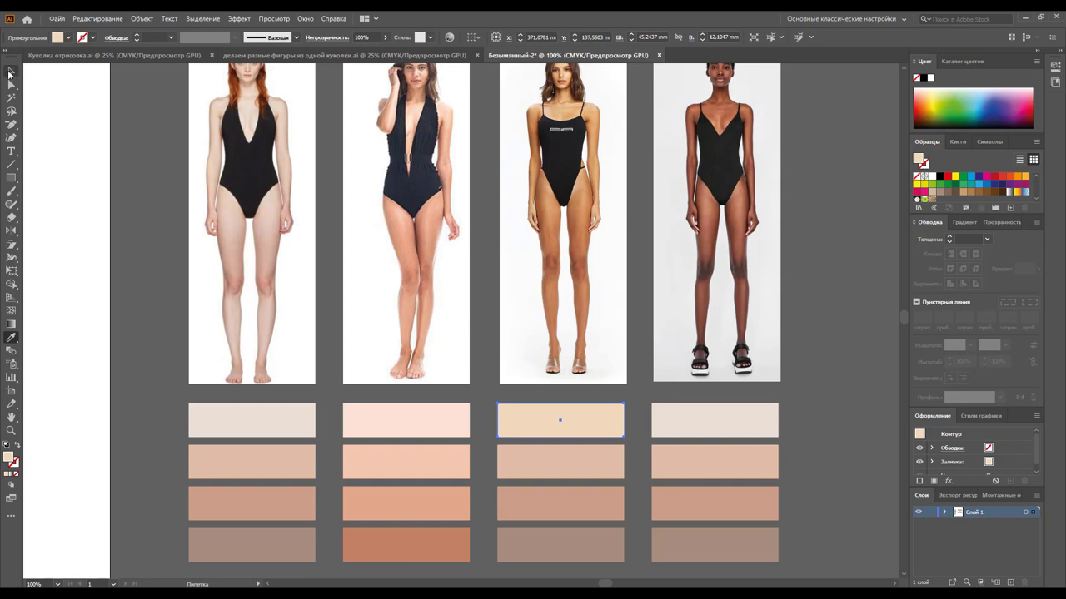
click(11, 72)
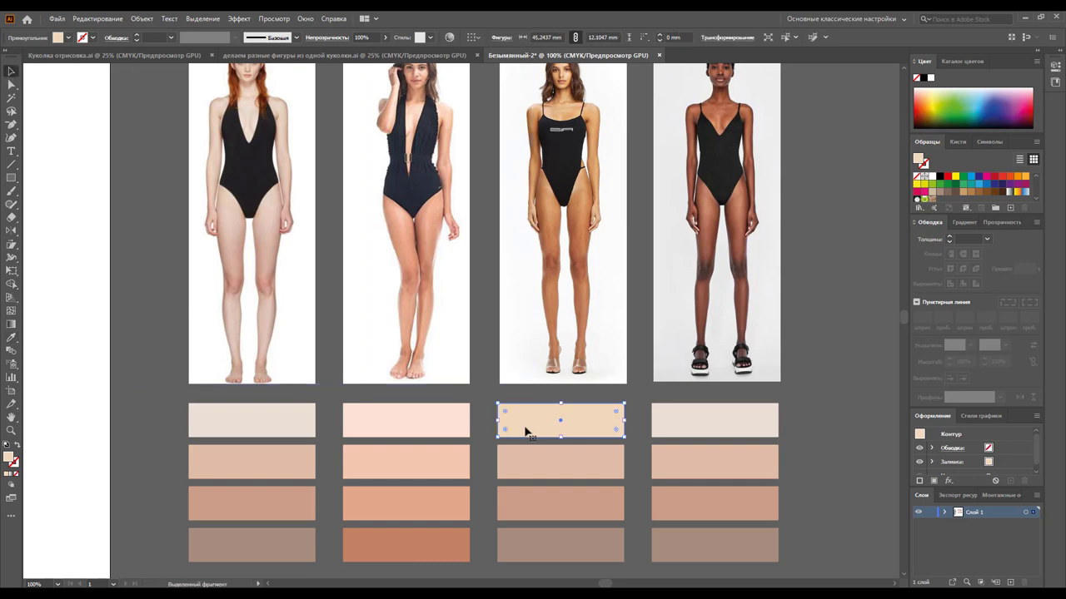
click(530, 466)
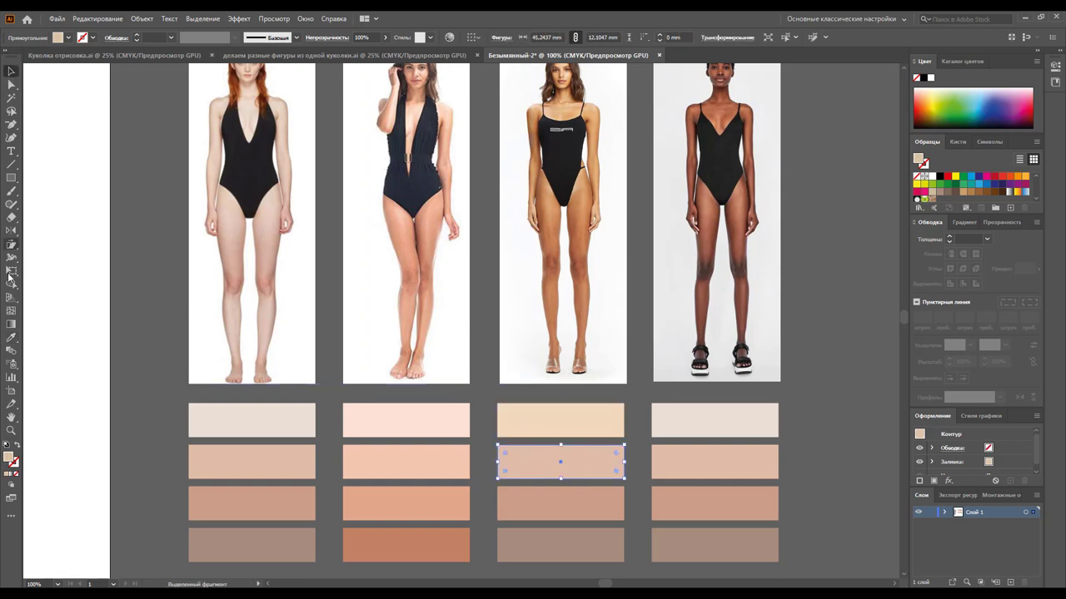
click(14, 338)
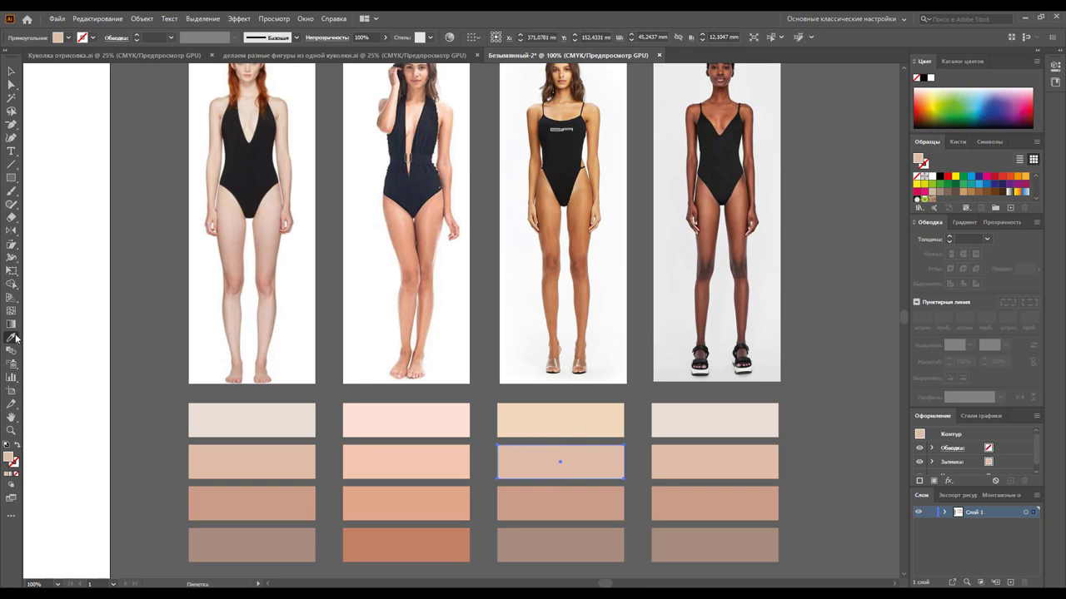
click(577, 186)
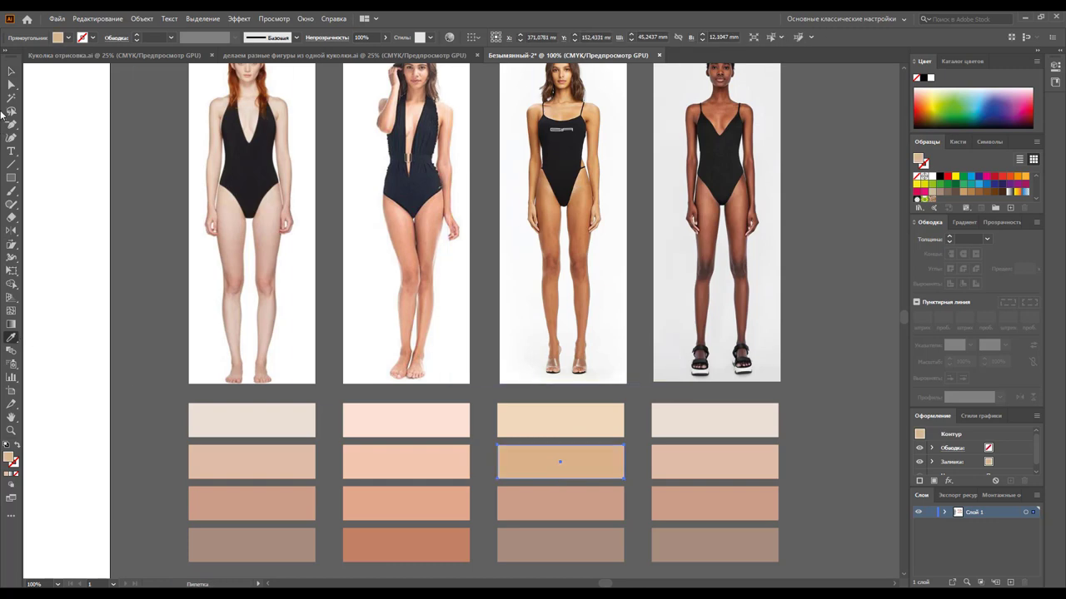
click(11, 71)
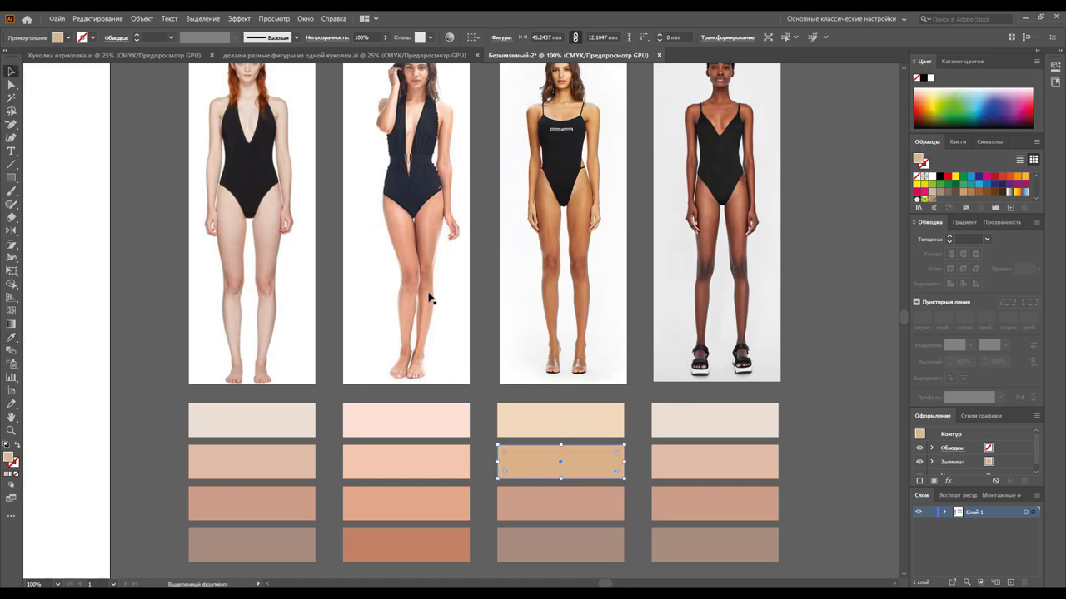
Fill the third and bottom swatches in column three with darker thigh and leg tones
click(479, 420)
click(561, 516)
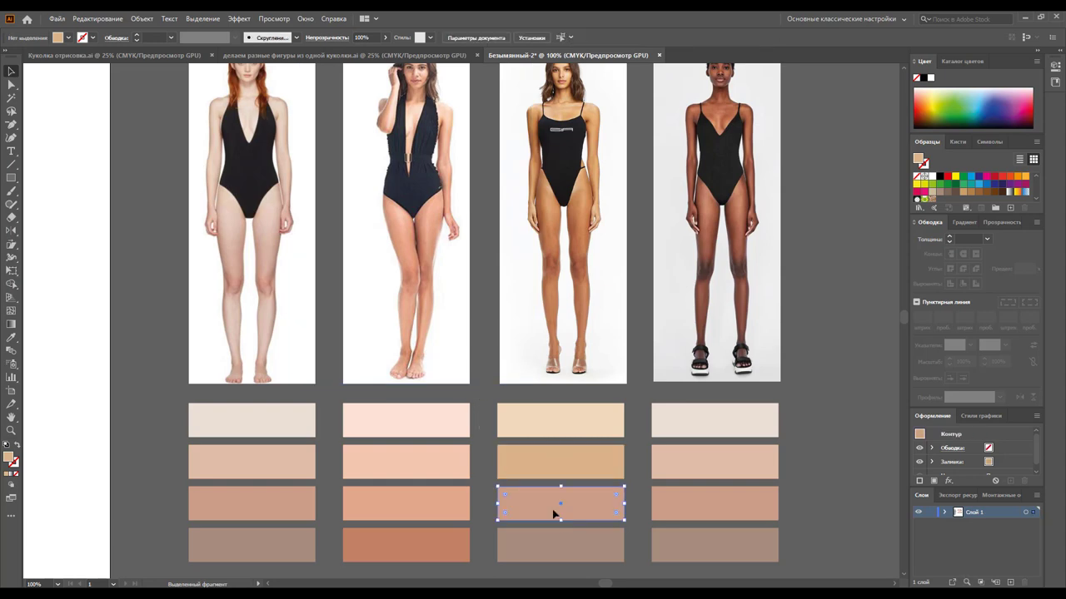
click(13, 338)
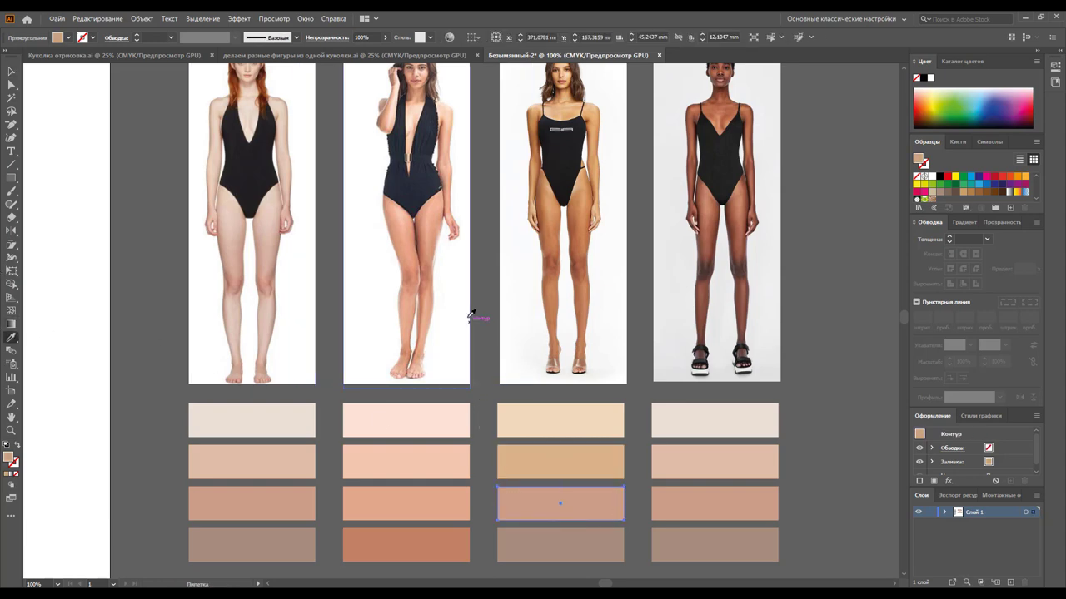
click(555, 252)
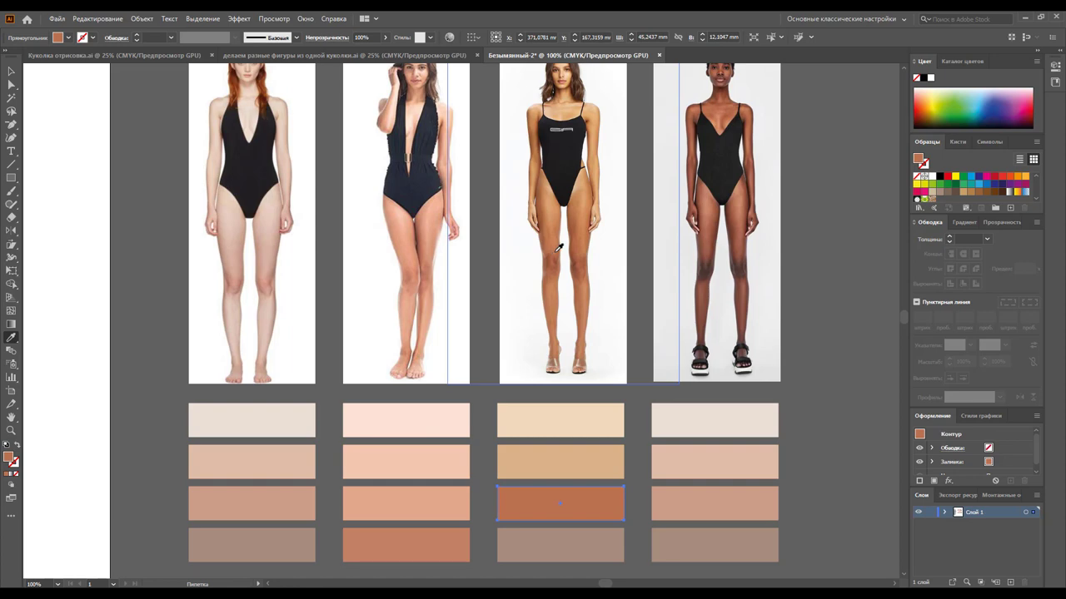
click(557, 247)
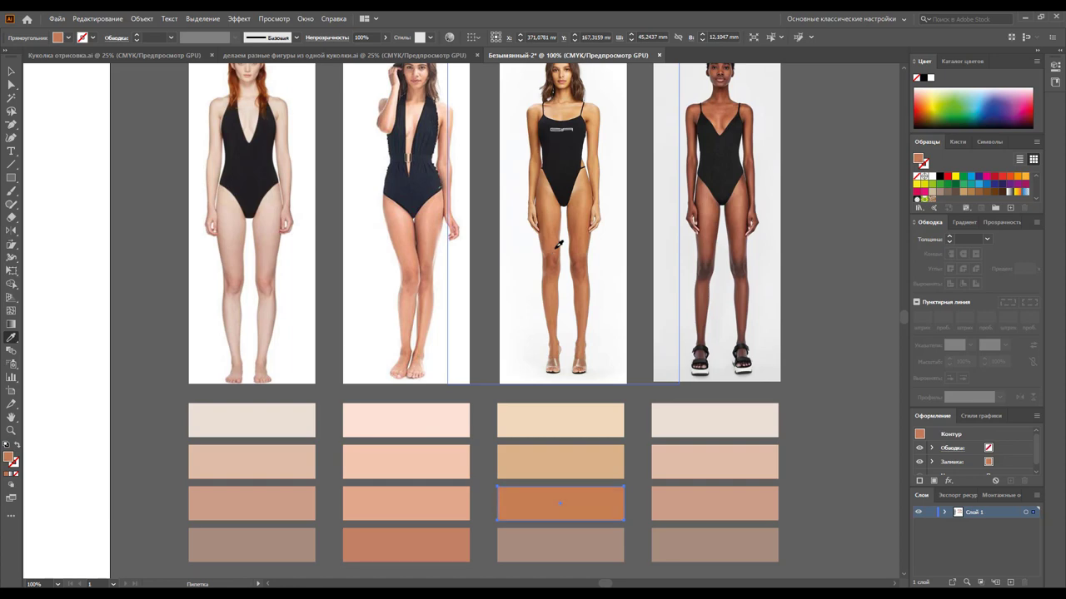
click(12, 71)
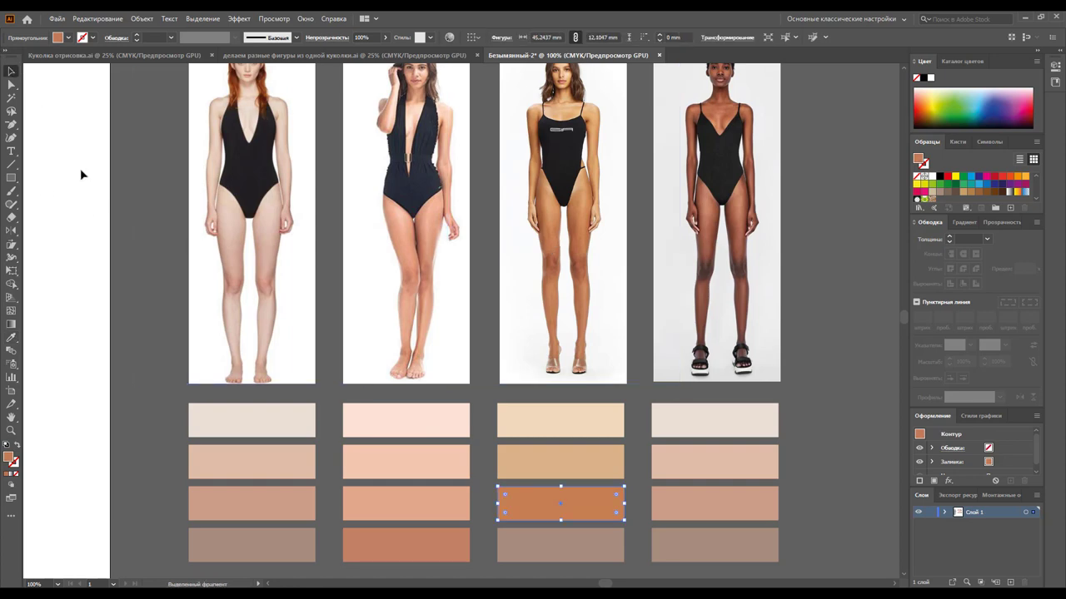
click(481, 413)
click(538, 537)
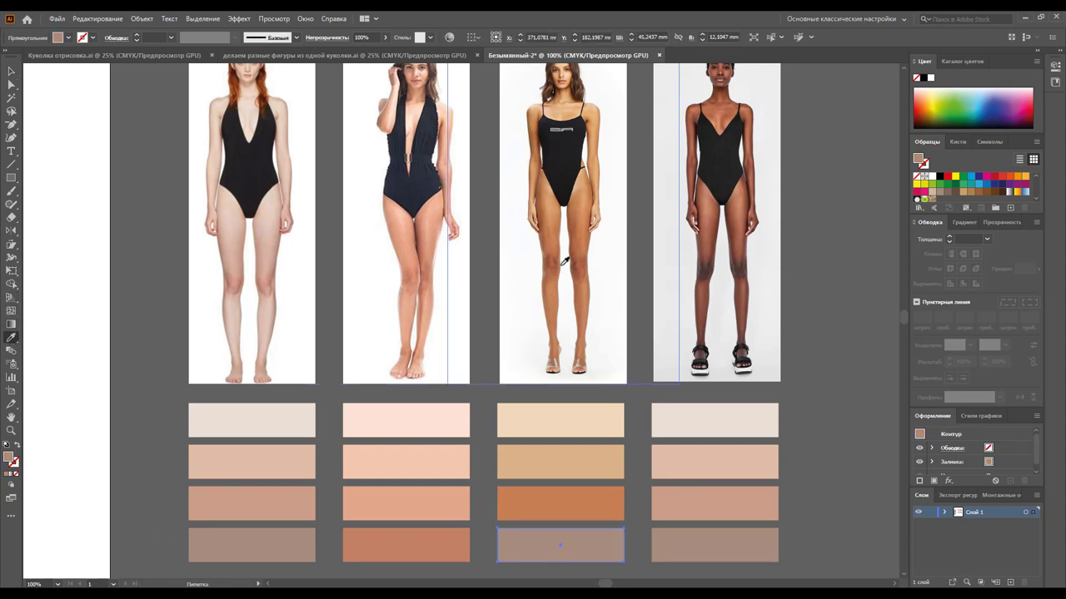
click(574, 258)
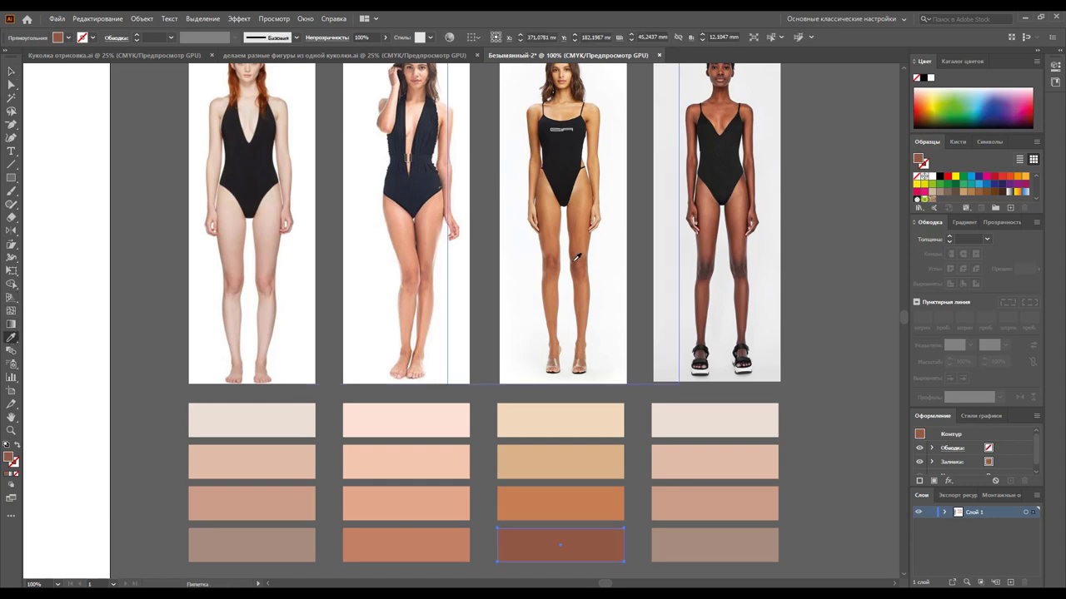
click(11, 71)
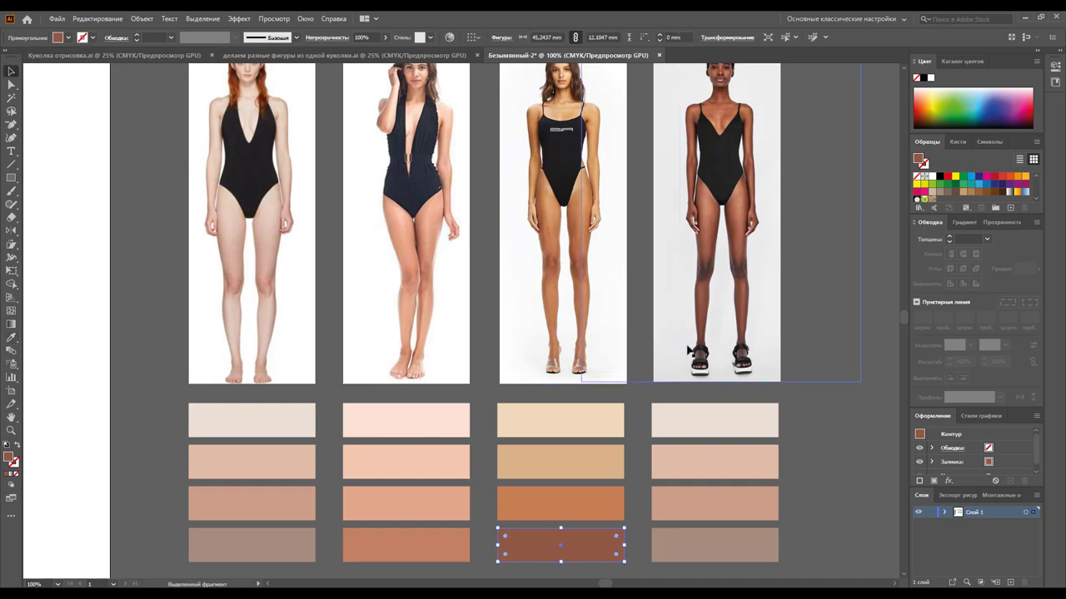
Give the top swatch under the fourth photo an orange-tan skin tone
click(809, 416)
click(774, 422)
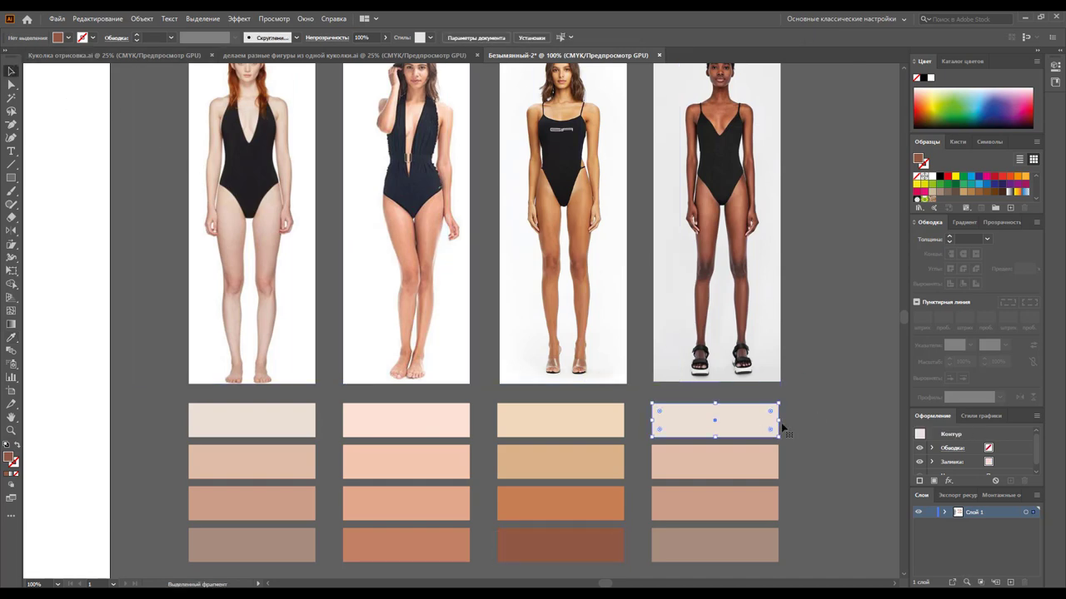
click(11, 338)
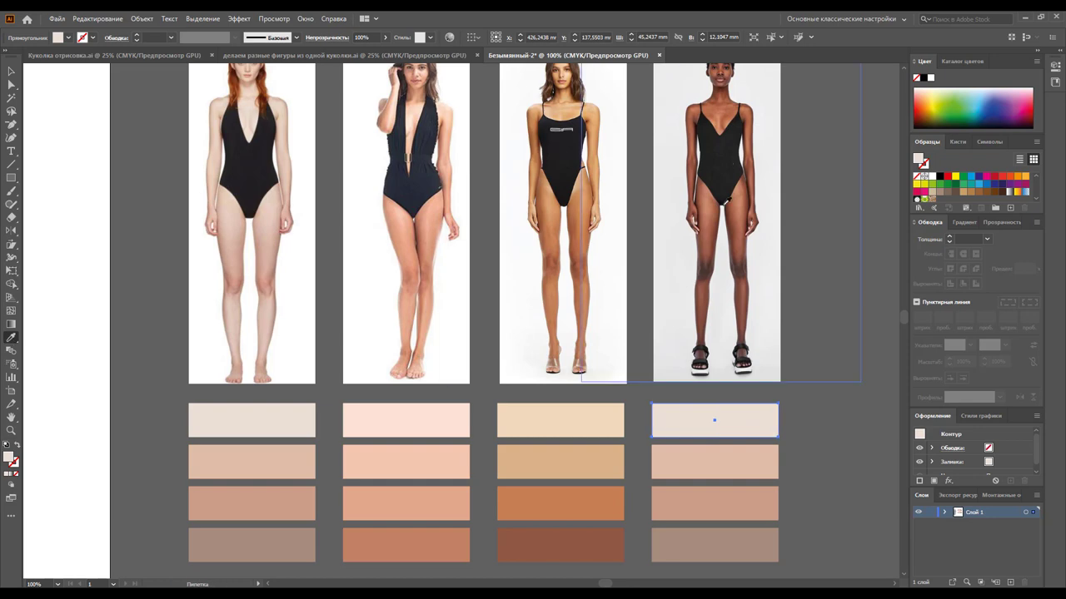
click(707, 189)
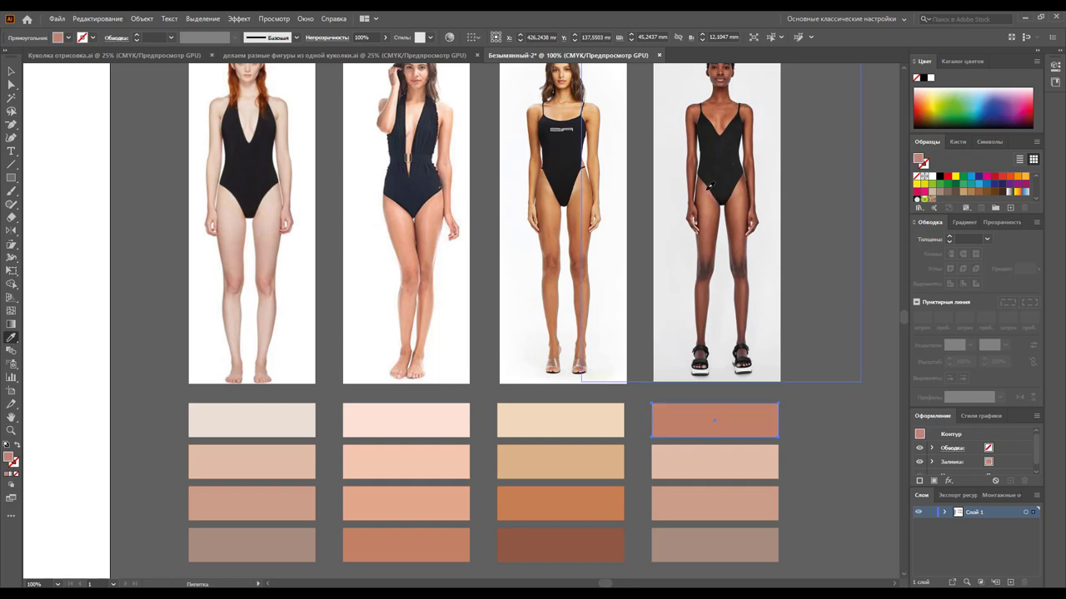
click(721, 121)
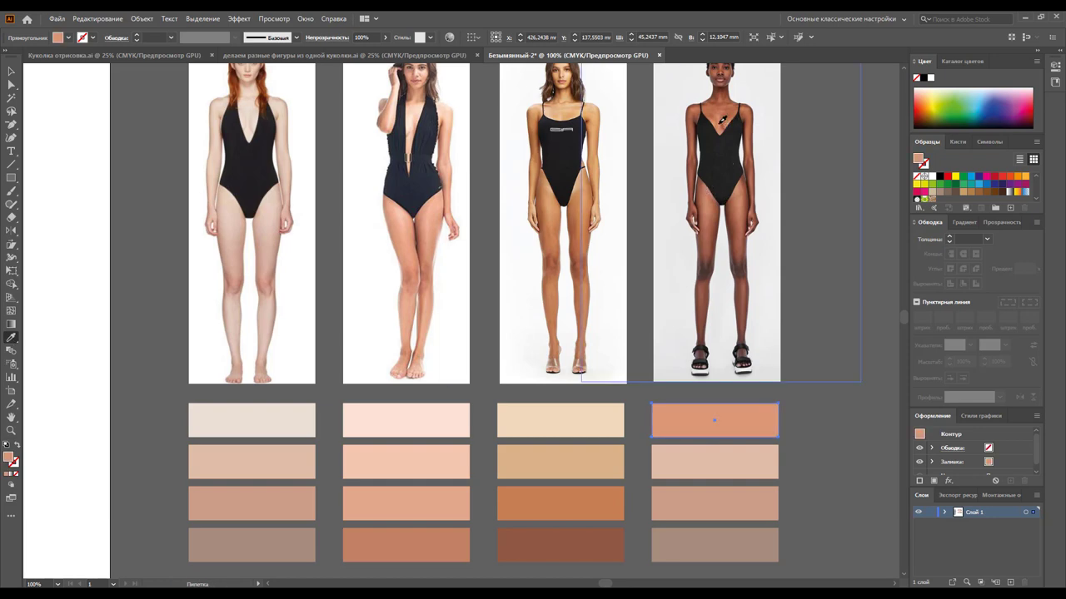
key(v)
Fill the second and third swatches in column four with terracotta and reddish-brown tones
click(757, 460)
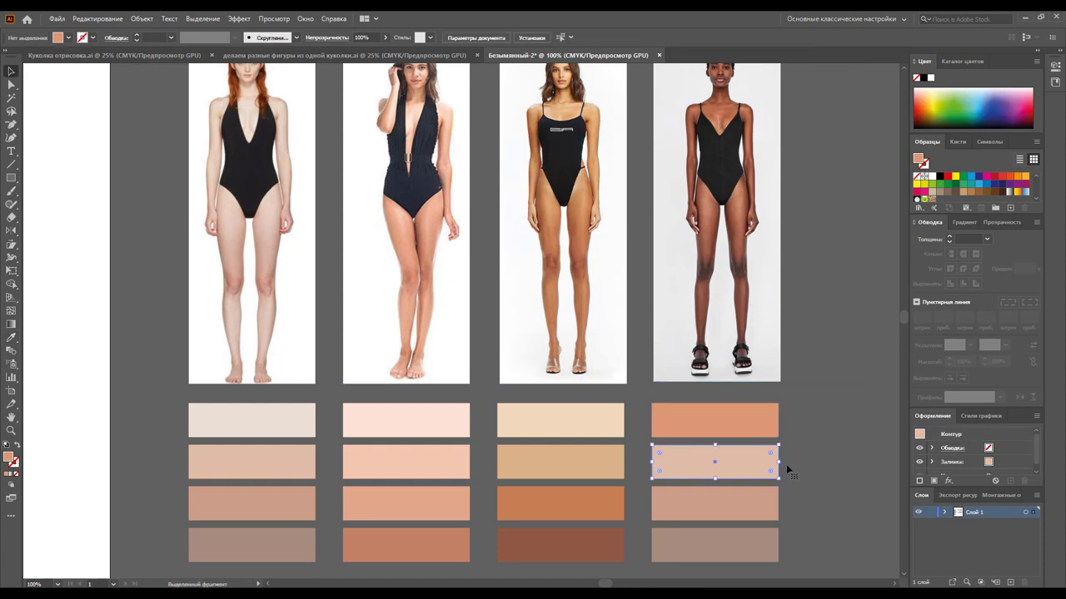
click(11, 340)
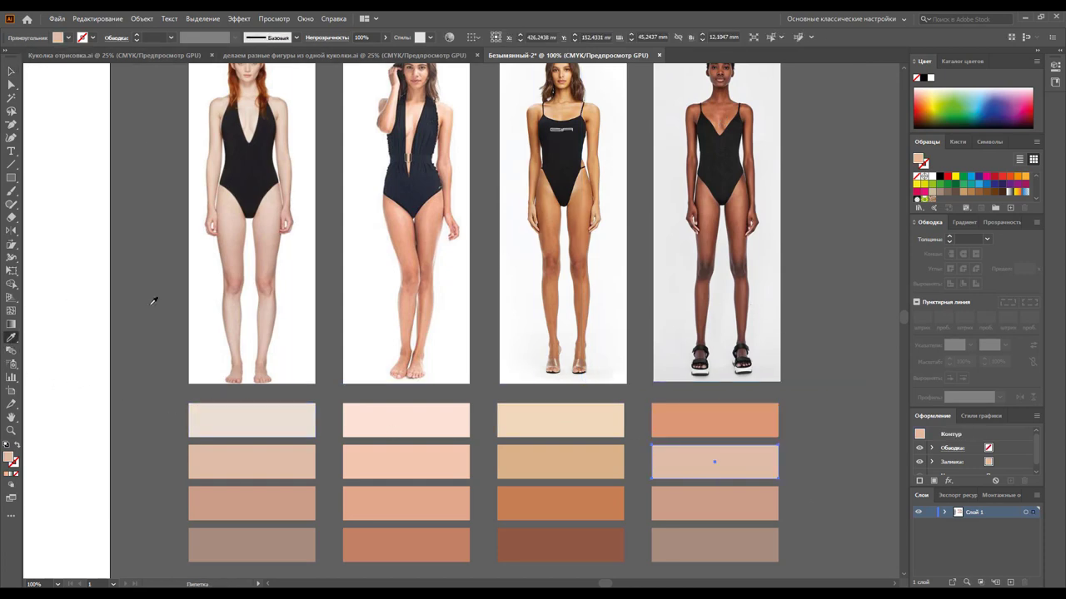
click(712, 205)
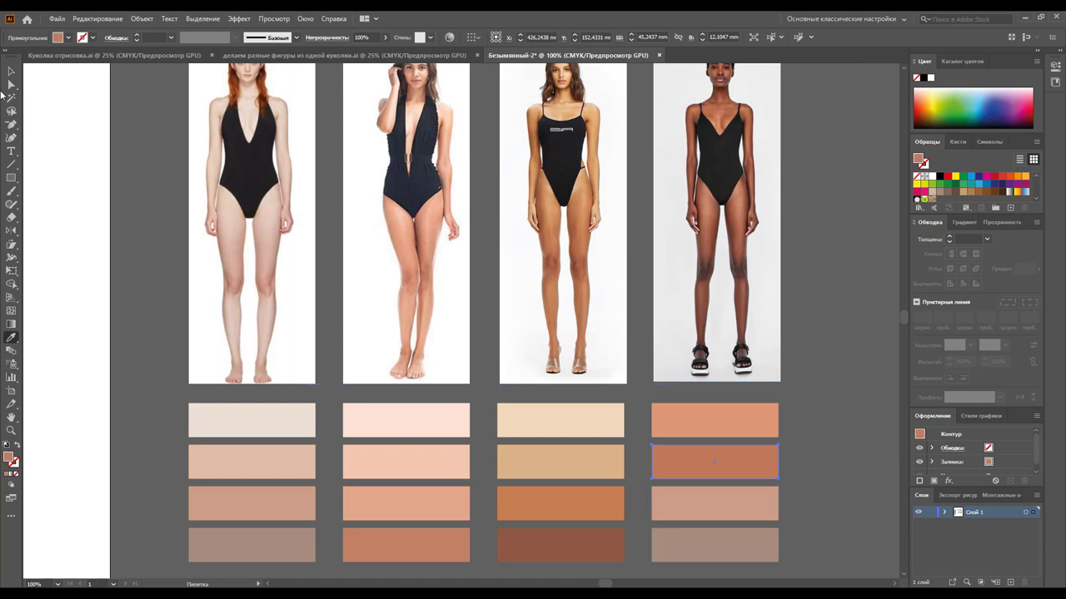
click(11, 74)
click(761, 505)
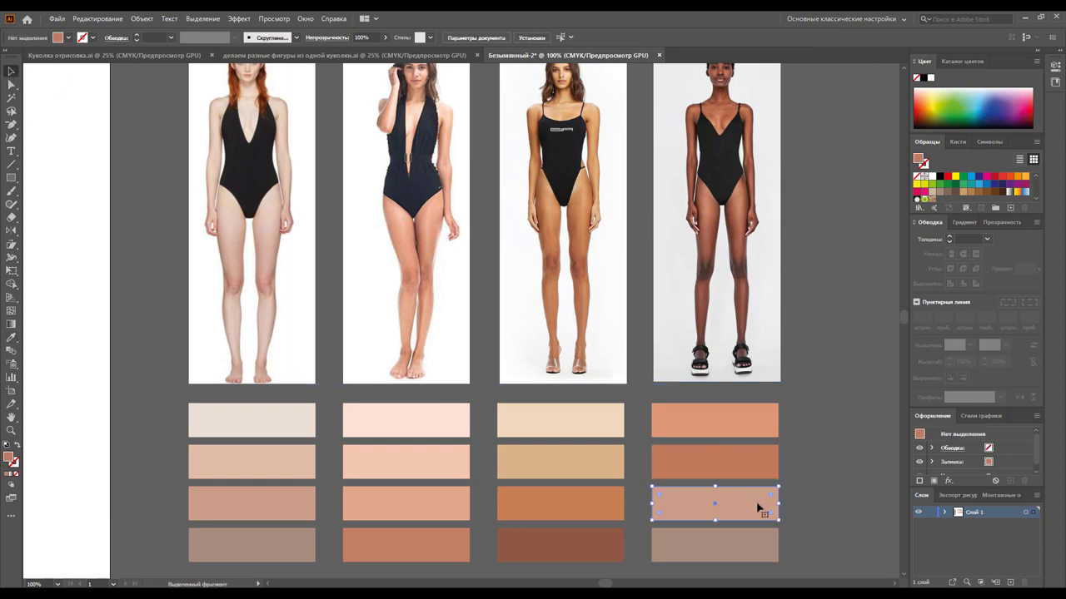
click(11, 339)
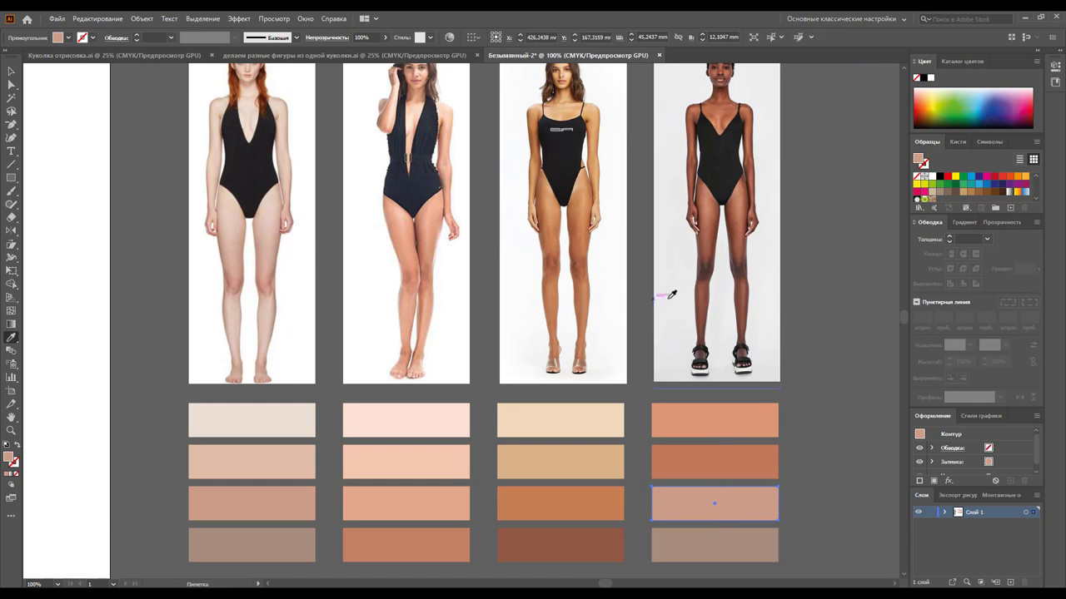
click(704, 287)
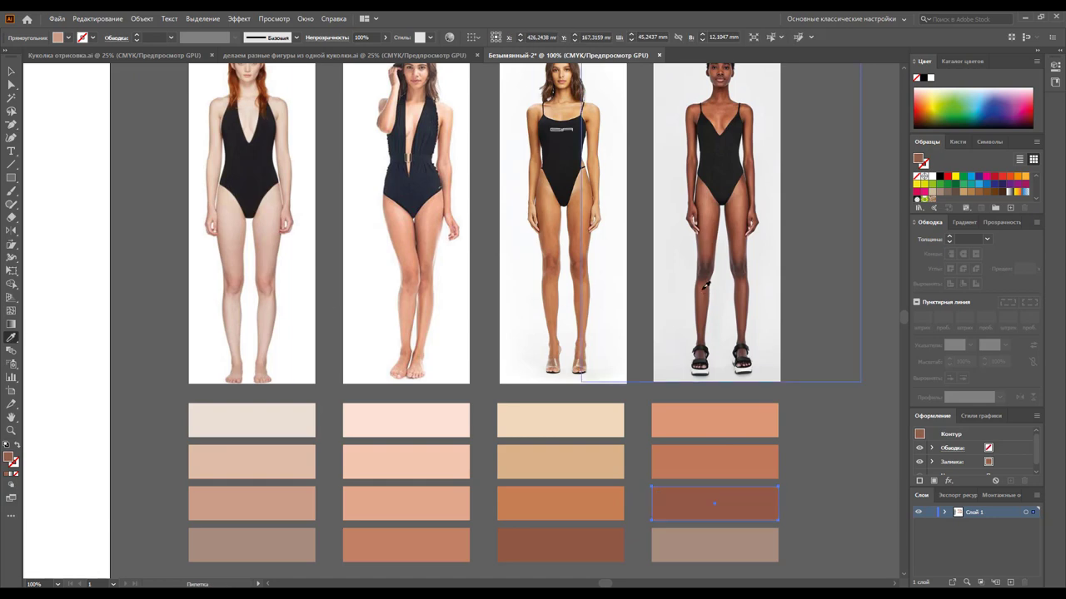
key(v)
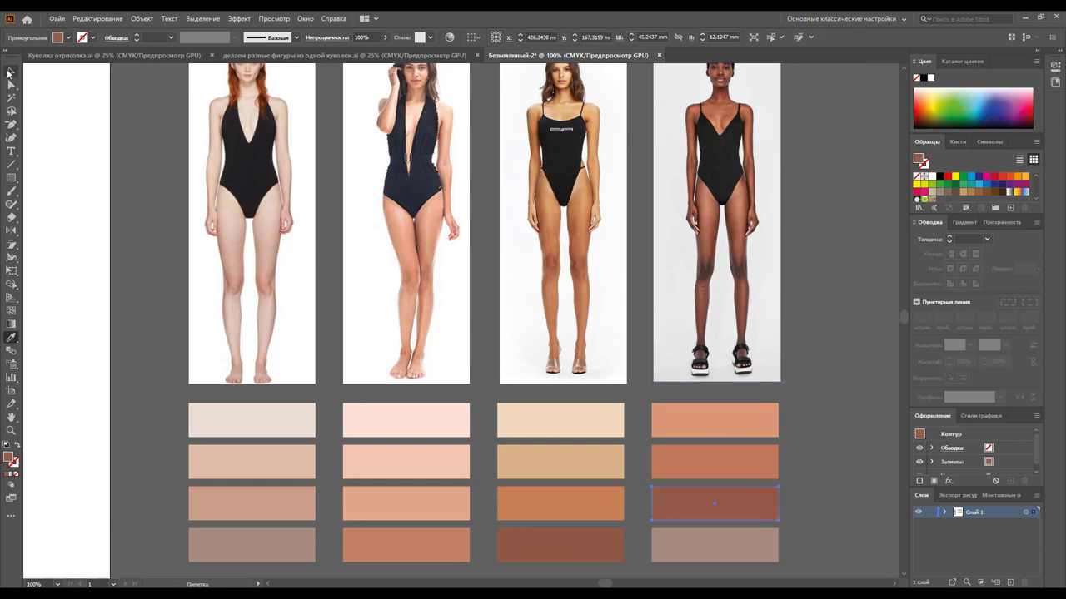
Fill the bottom swatch in column four with a deep chocolate brown from the leg
click(786, 504)
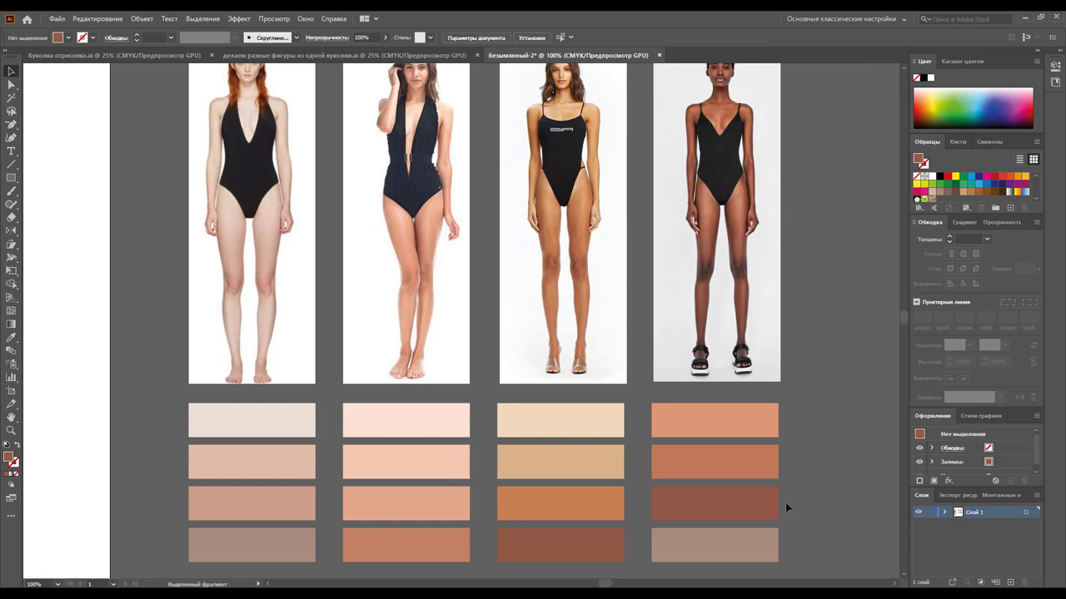
click(712, 555)
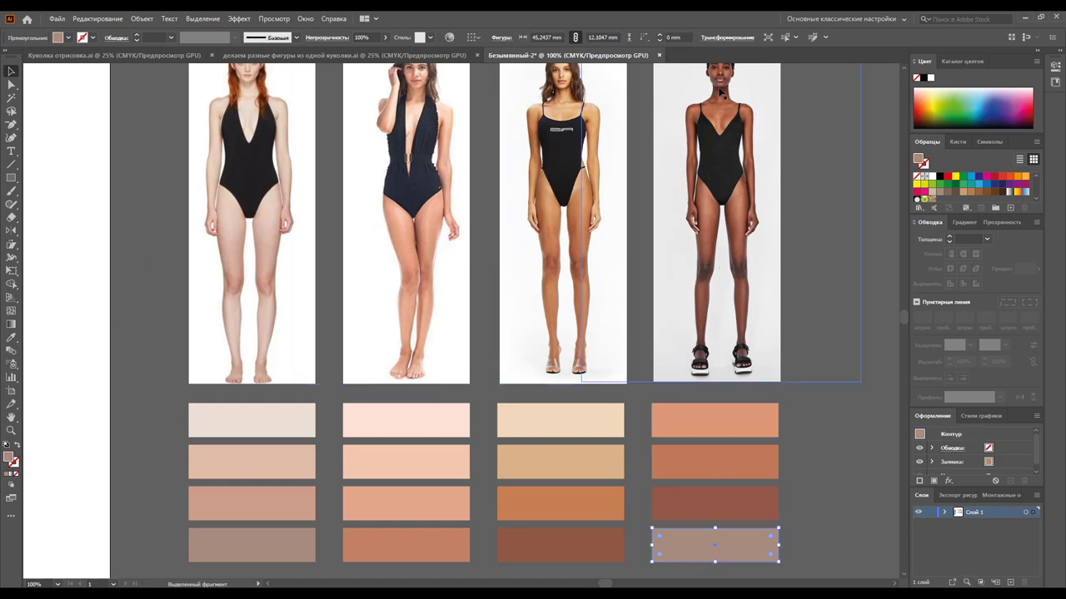
click(11, 338)
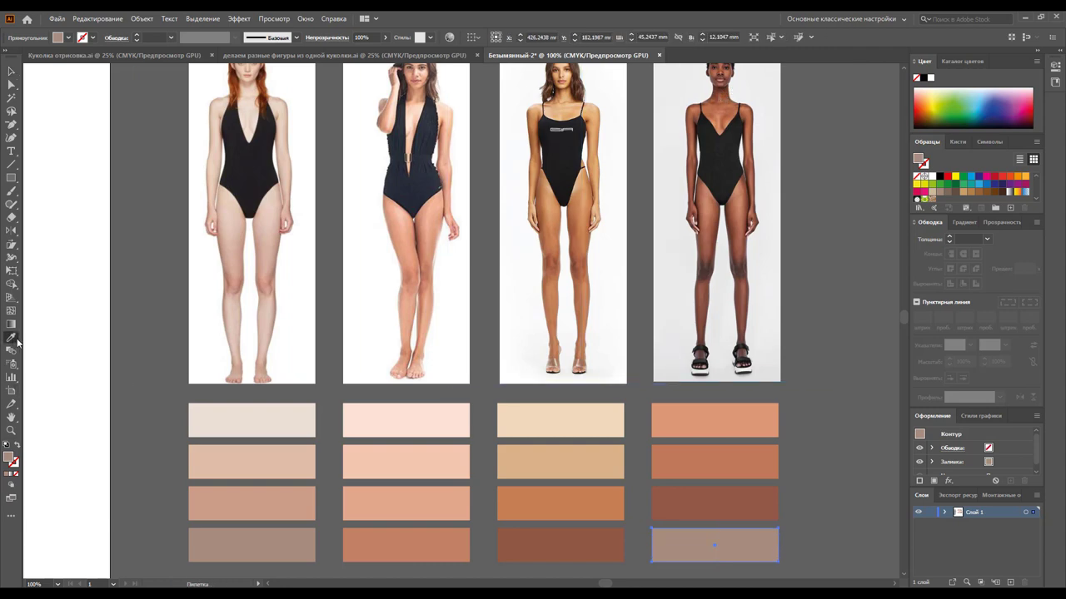
click(710, 273)
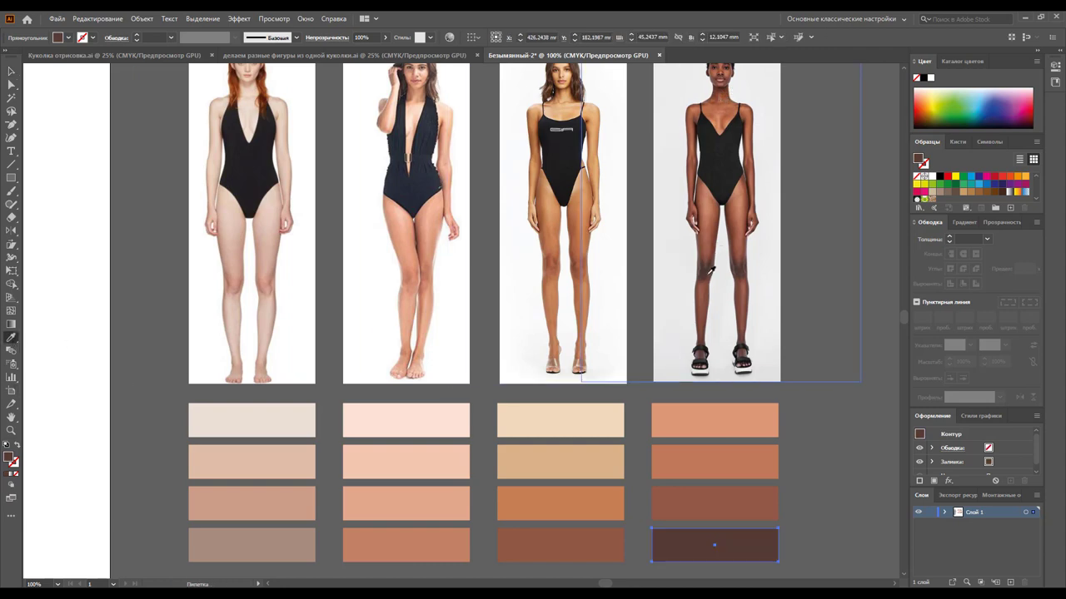
Save the first and second swatch columns as new colour groups from selected artwork
key(v)
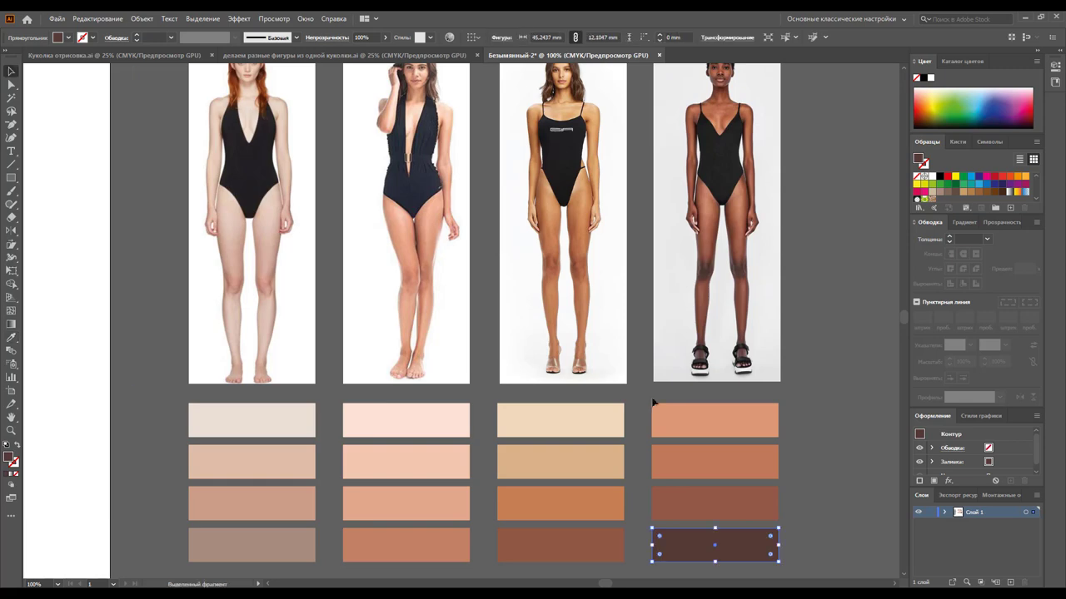
click(843, 452)
scroll(839, 447, down, 2)
scroll(835, 441, down, 2)
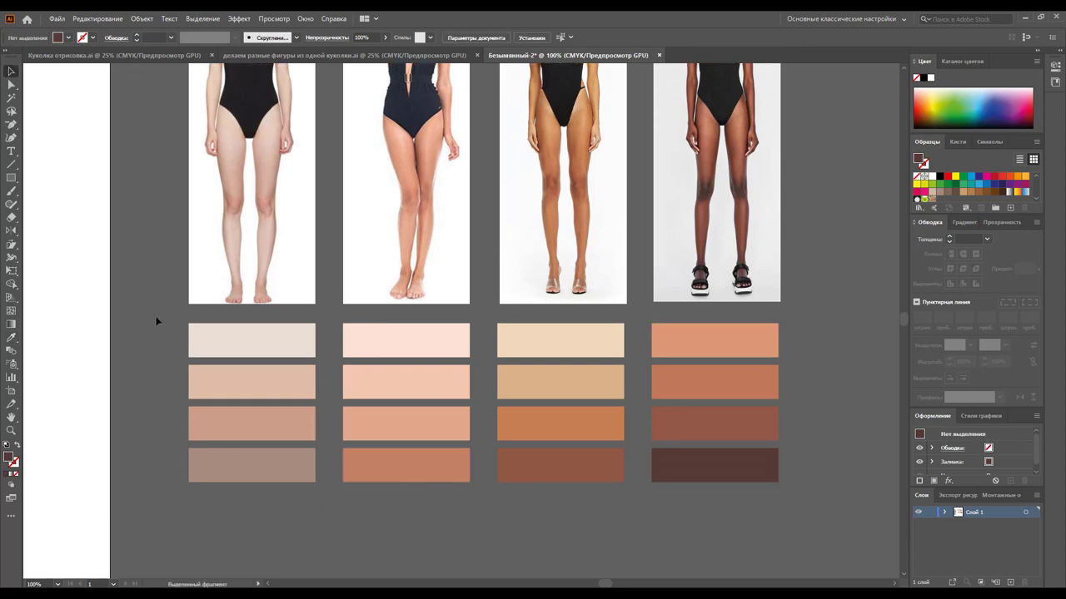
click(287, 478)
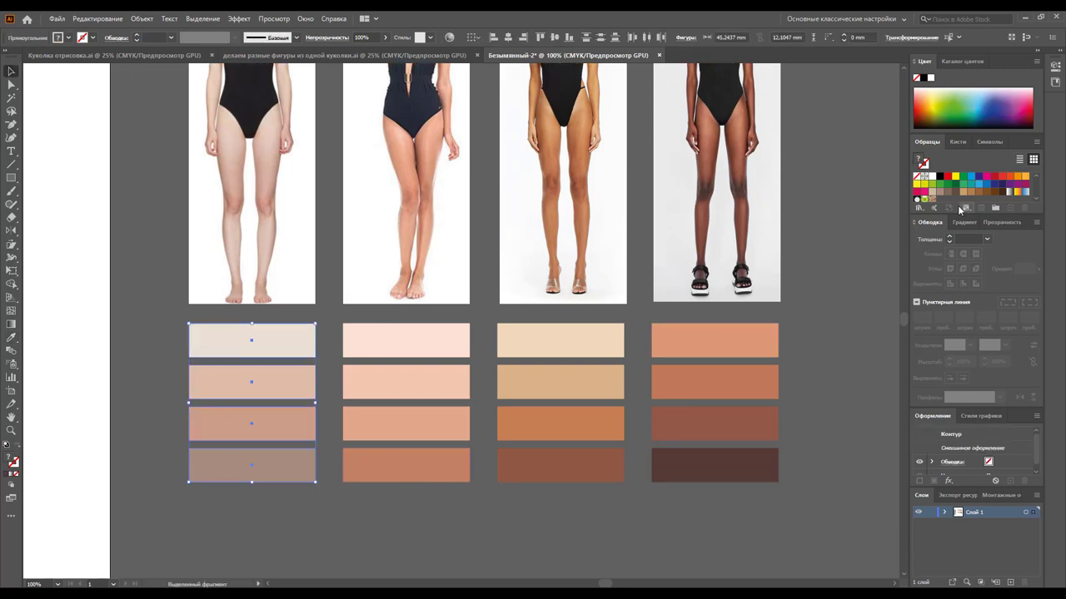
click(996, 208)
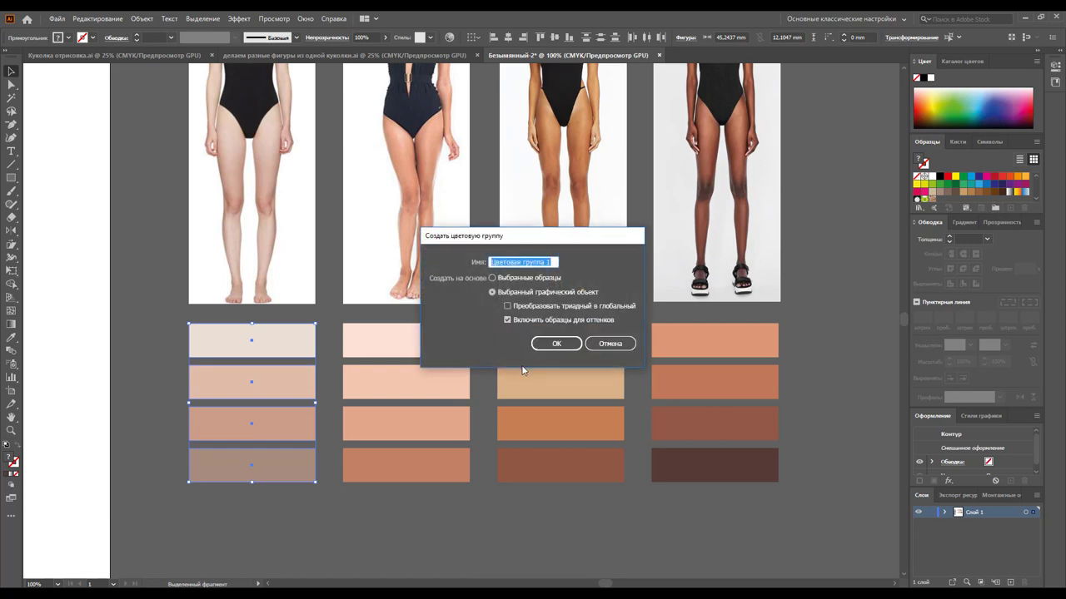
click(554, 348)
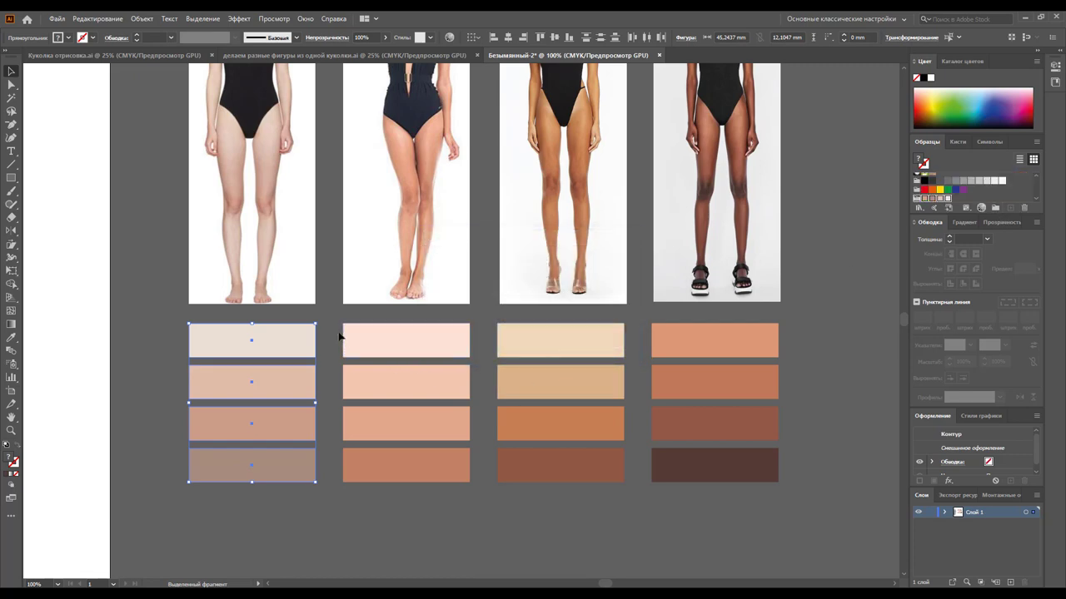
click(389, 460)
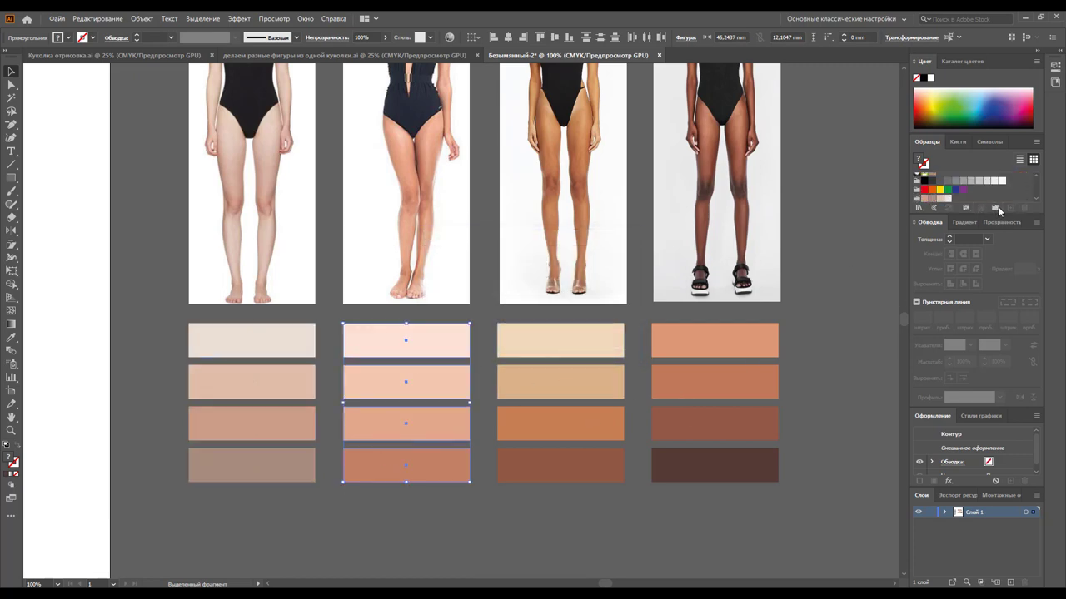
click(997, 209)
click(555, 348)
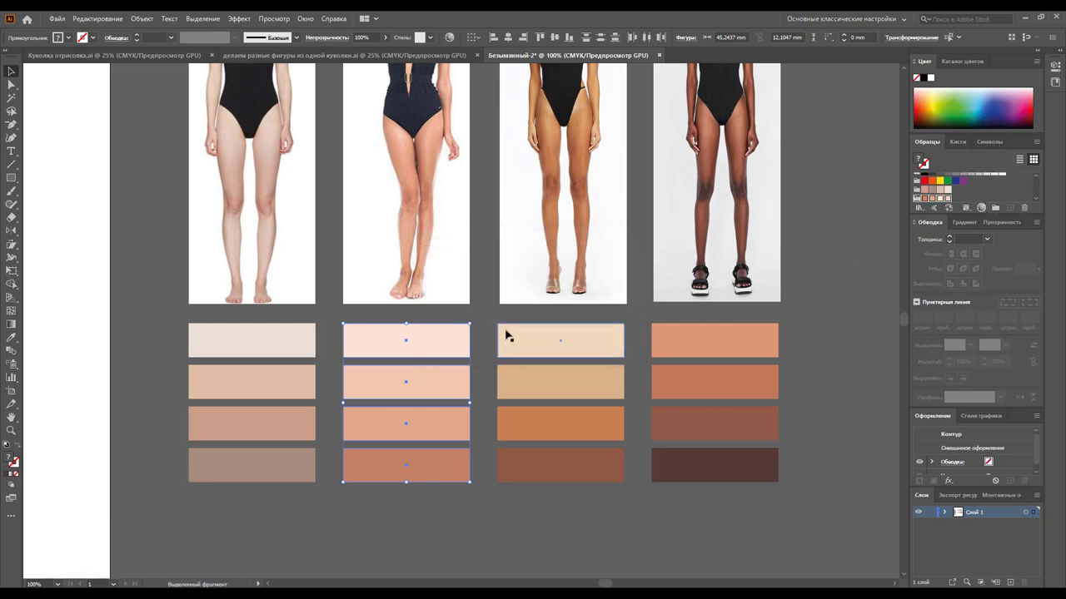
Save the third and fourth swatch columns as new colour groups
click(556, 483)
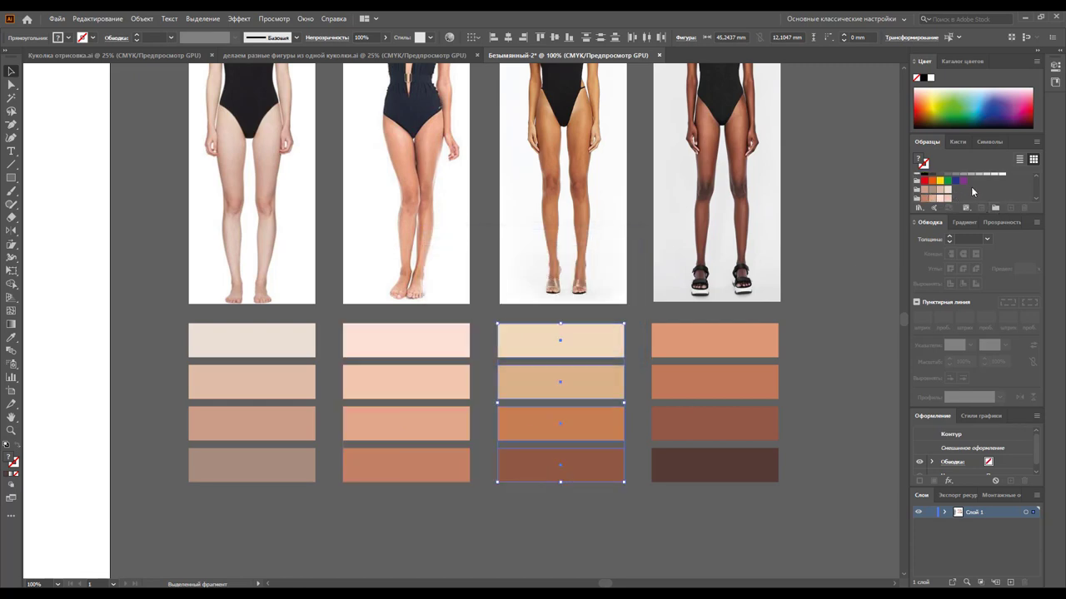
click(997, 209)
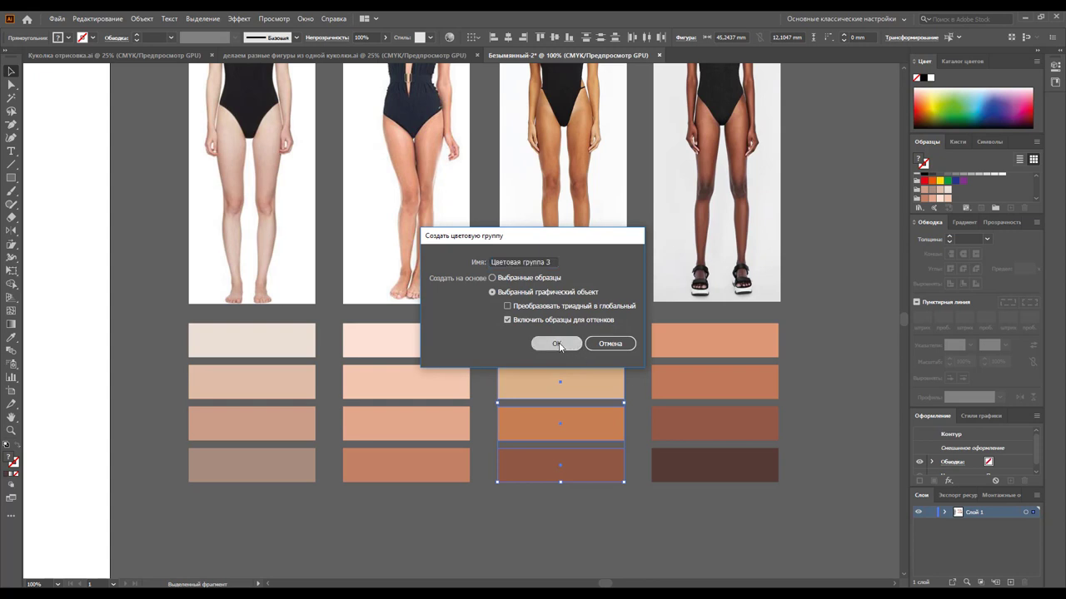
click(557, 344)
click(703, 465)
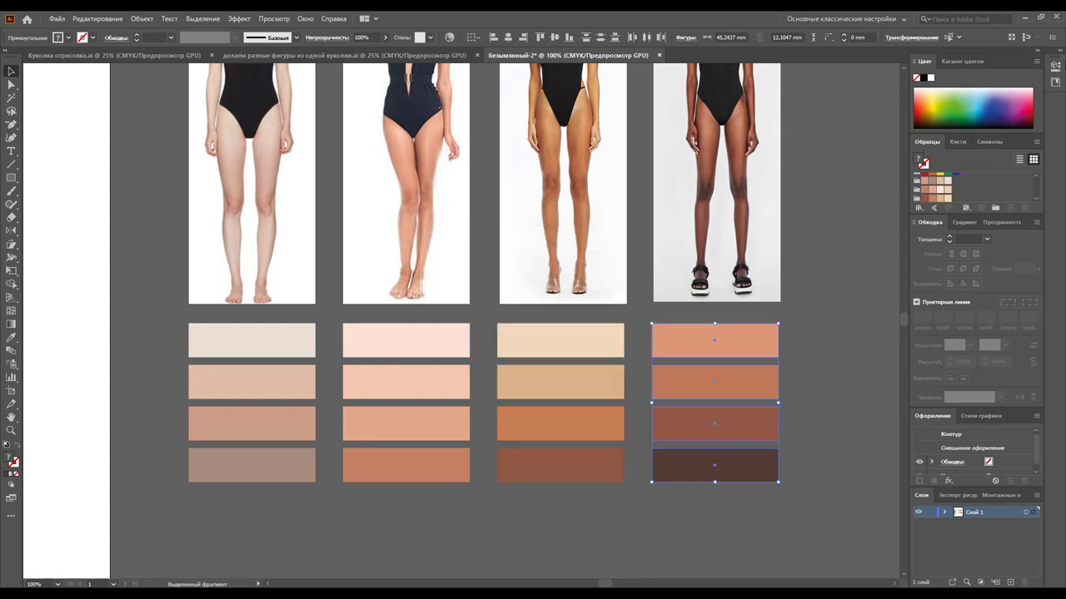
click(996, 209)
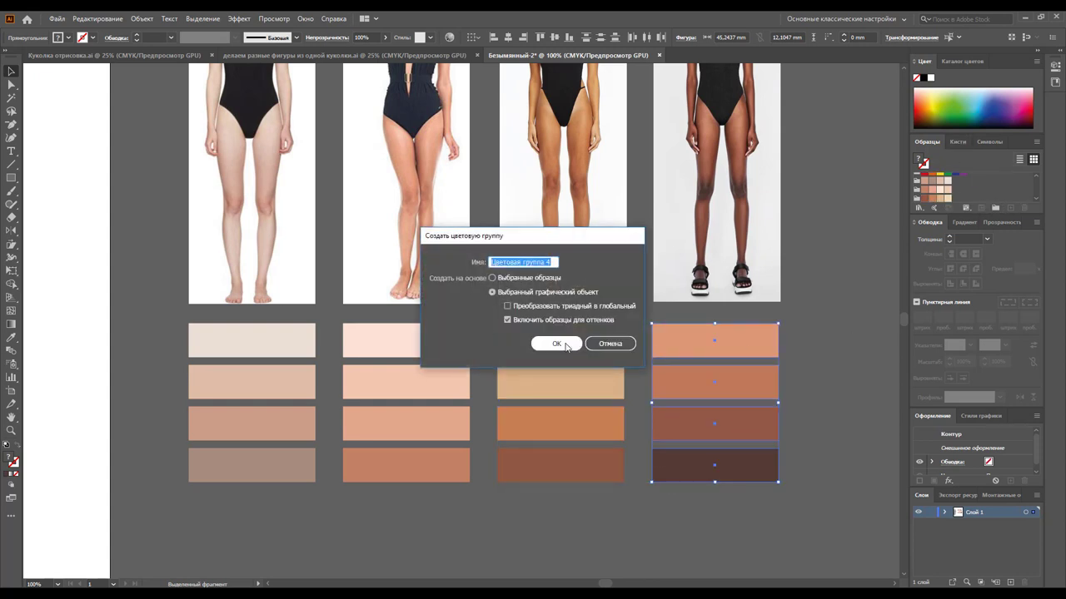
click(556, 343)
click(831, 310)
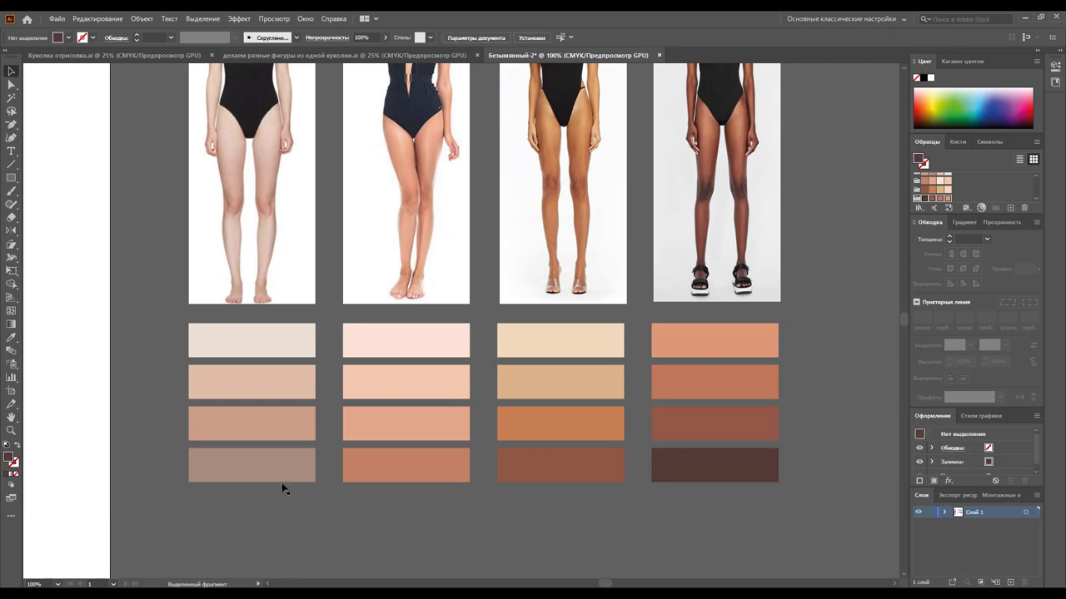
Zoom out and delete the column of spare head outlines
key(z)
alt+click(373, 380)
alt+click(261, 364)
scroll(462, 330, up, 2)
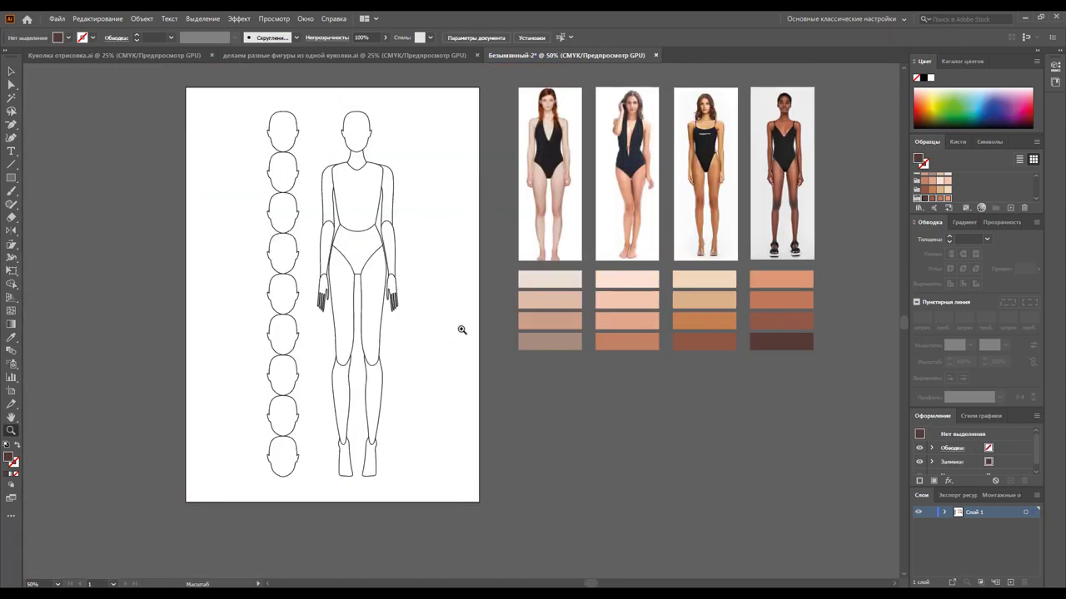
click(11, 71)
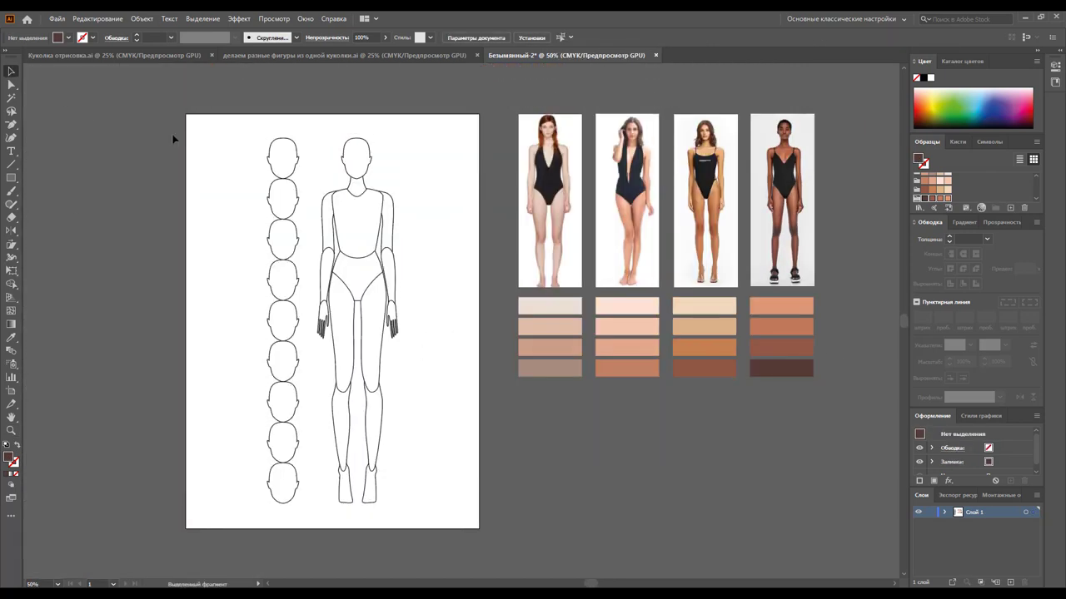
drag(222, 126, 297, 517)
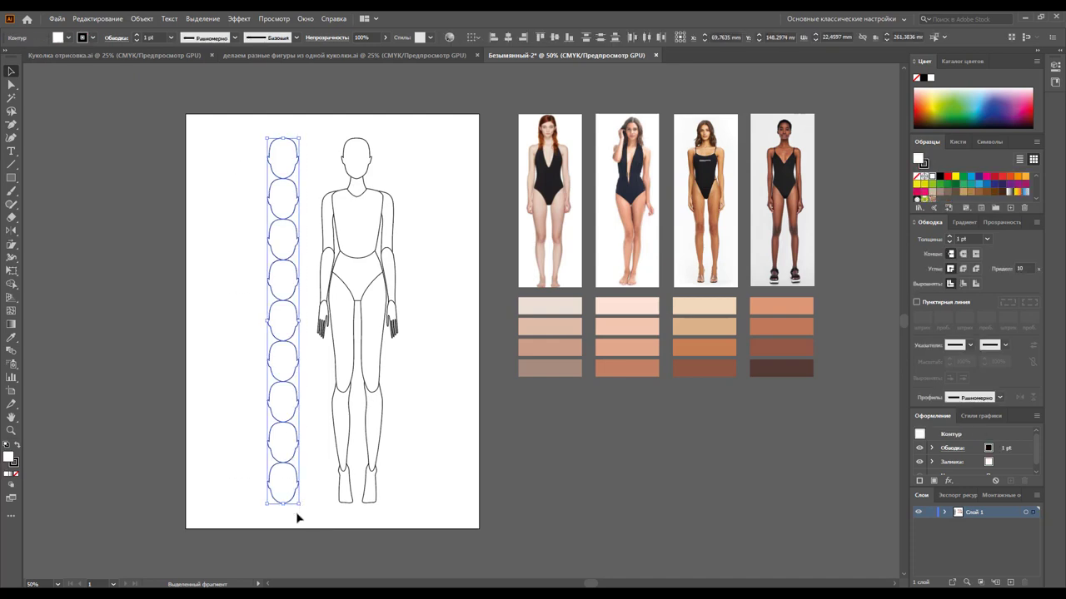
key(Delete)
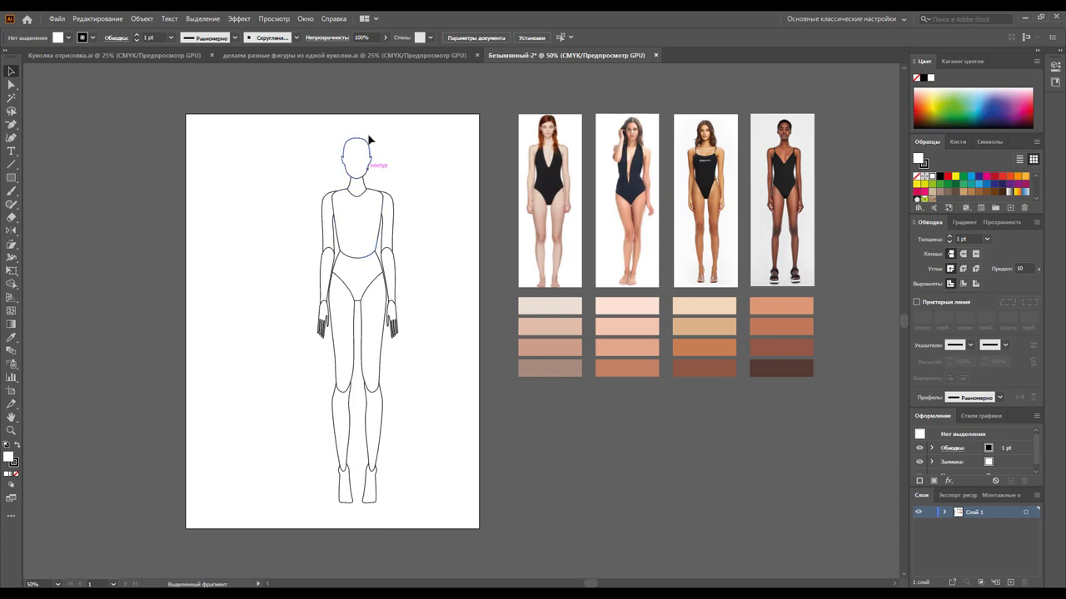
Shift the croquis figure right and drag the artboard down below the reference photos
drag(295, 139, 410, 504)
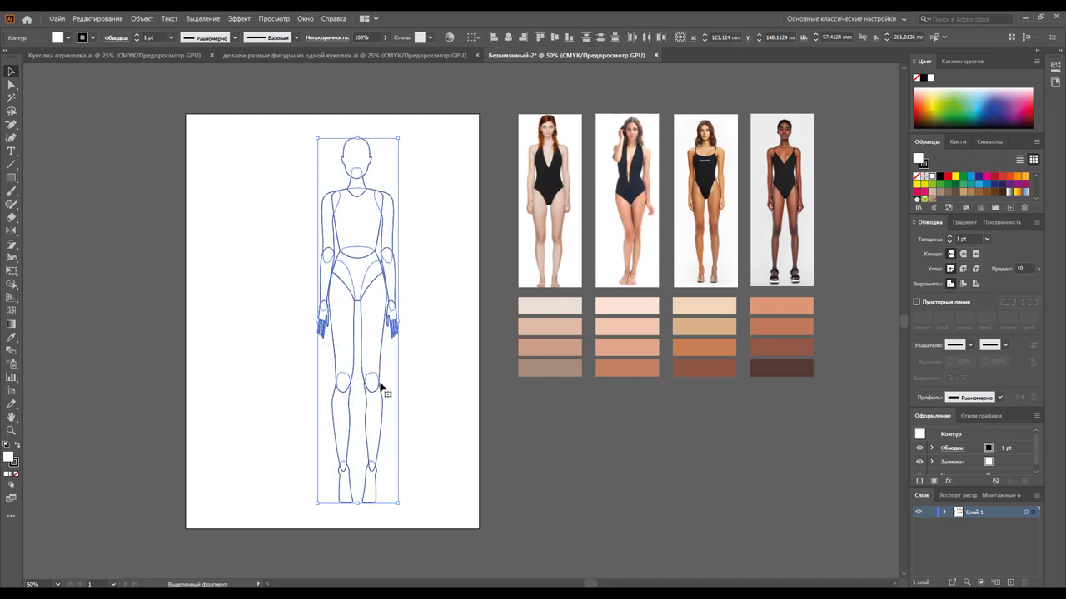
drag(384, 384, 419, 386)
scroll(461, 347, down, 2)
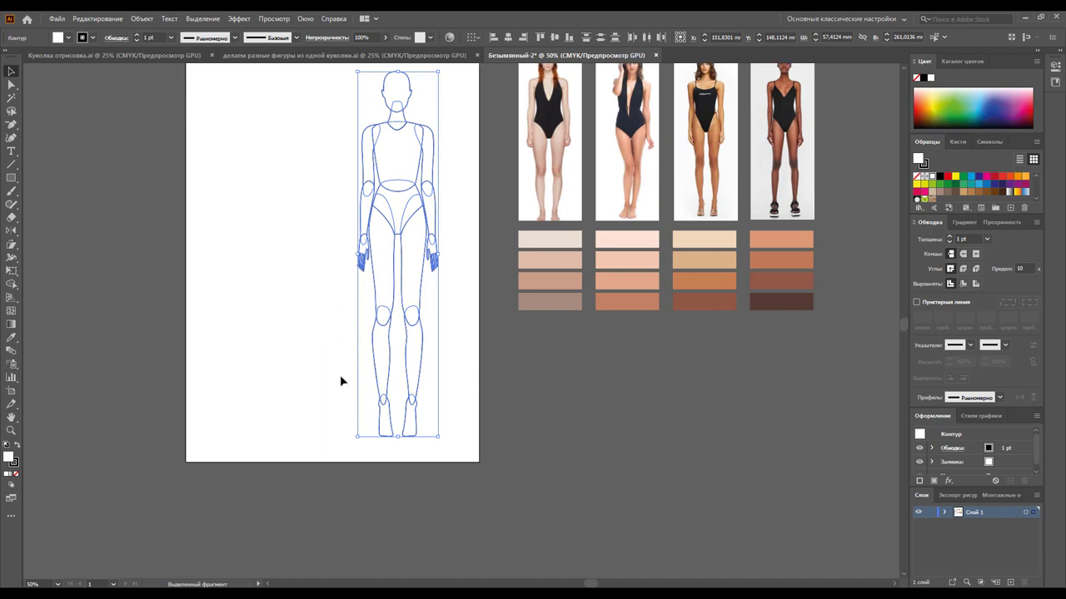
click(11, 391)
scroll(328, 157, down, 1)
drag(328, 157, 312, 387)
scroll(333, 362, up, 1)
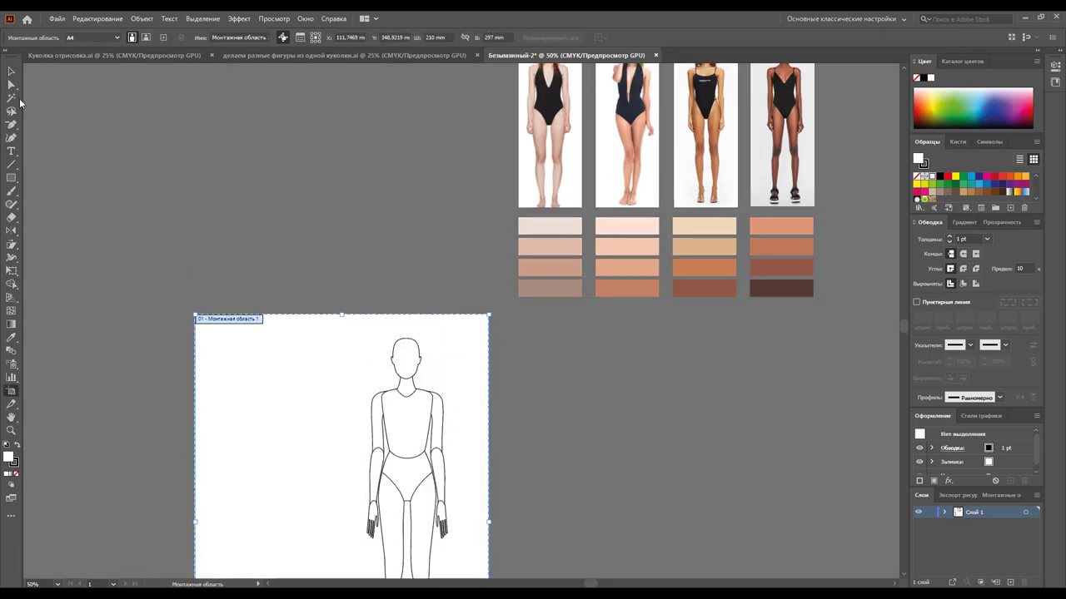
Move the first model photo and its four skin swatches onto the page
click(7, 73)
scroll(506, 126, up, 1)
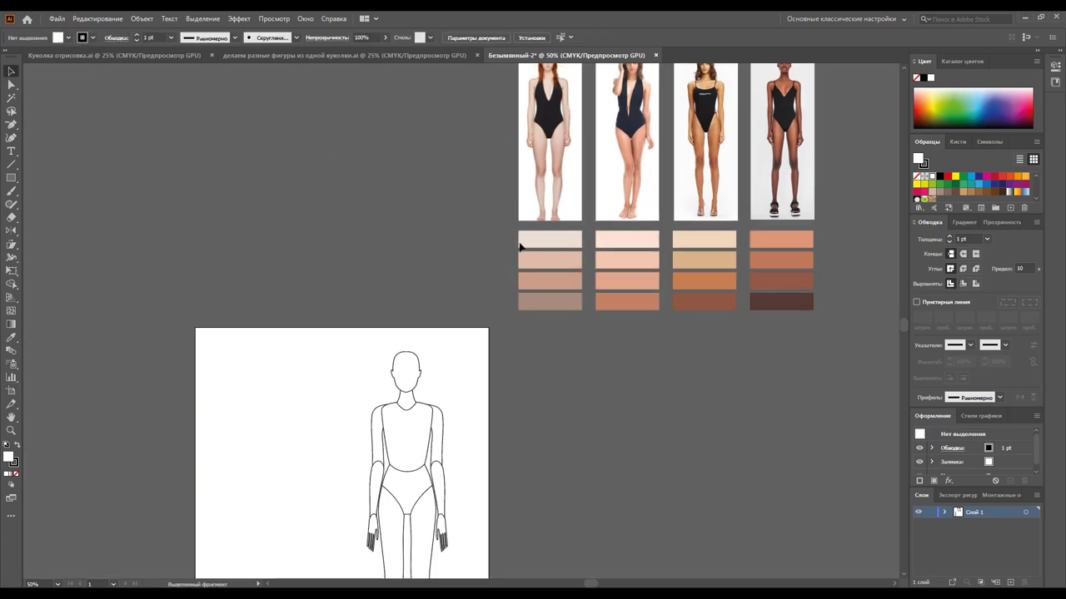
drag(518, 245, 552, 303)
scroll(542, 281, down, 2)
scroll(572, 107, down, 1)
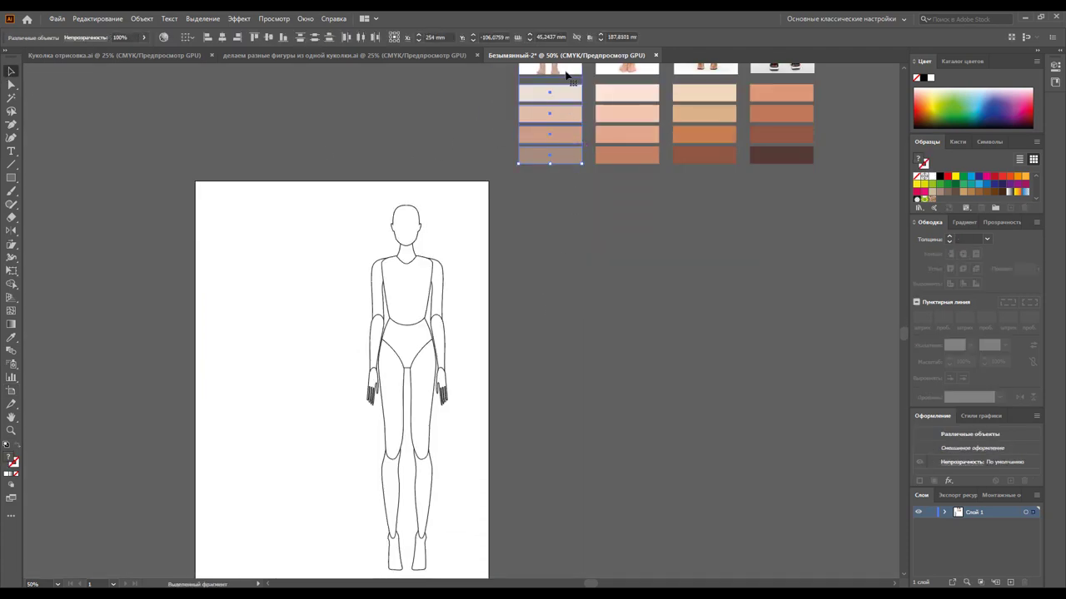
drag(566, 75, 278, 374)
click(369, 214)
Move the croquis figure left, beside the photo and swatches
scroll(355, 133, down, 2)
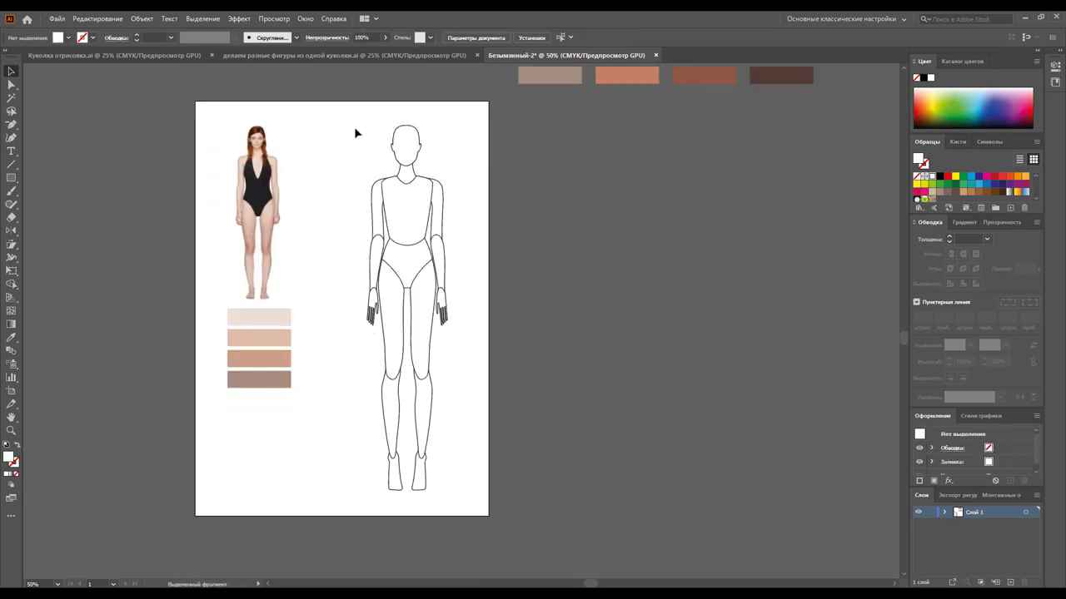
drag(355, 129, 448, 492)
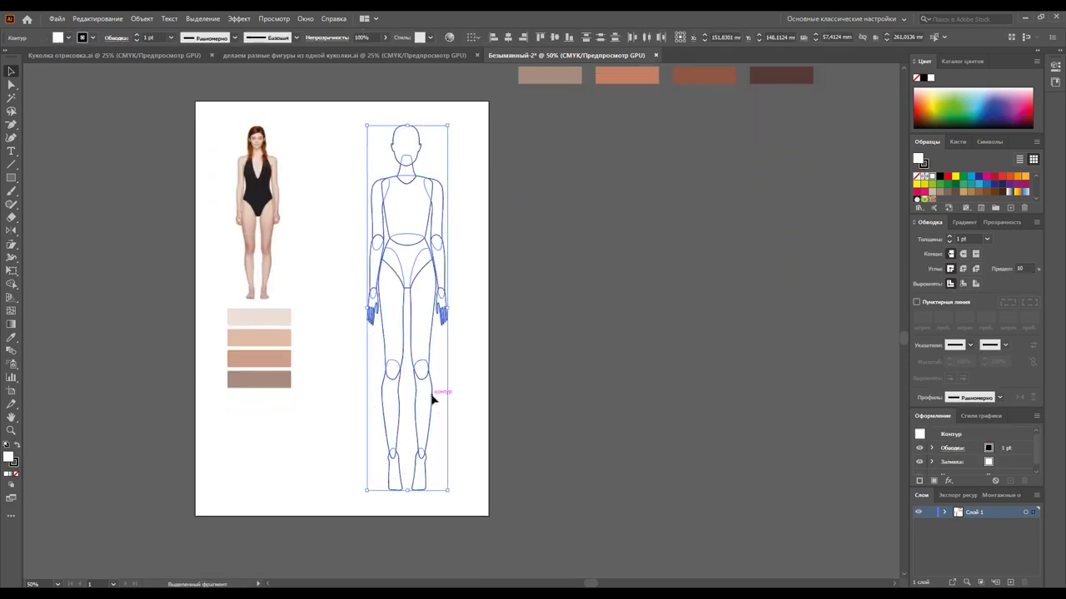
drag(432, 400, 400, 400)
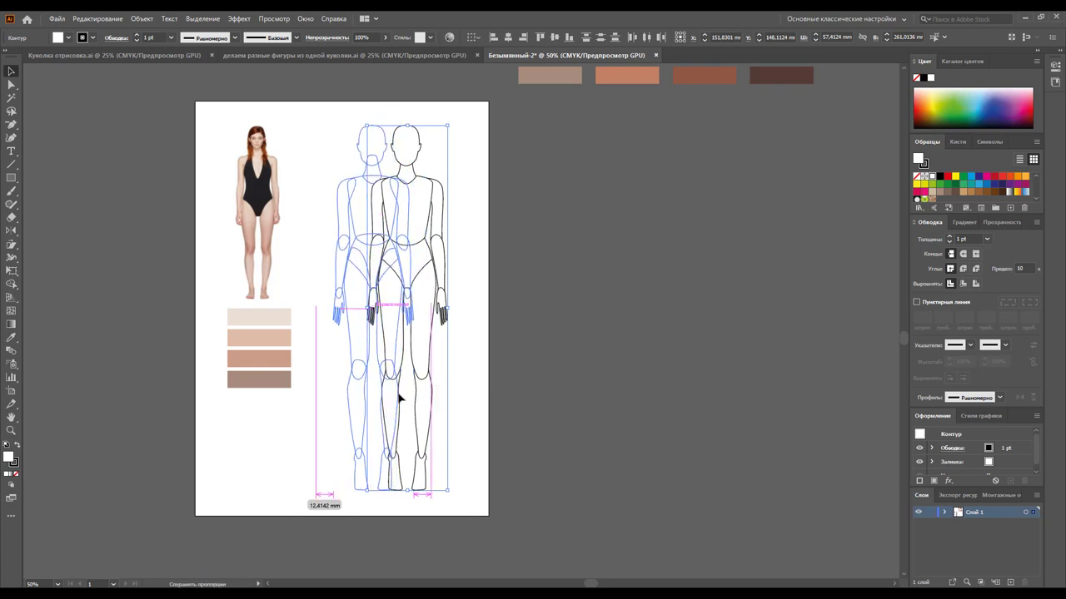
drag(400, 401, 400, 401)
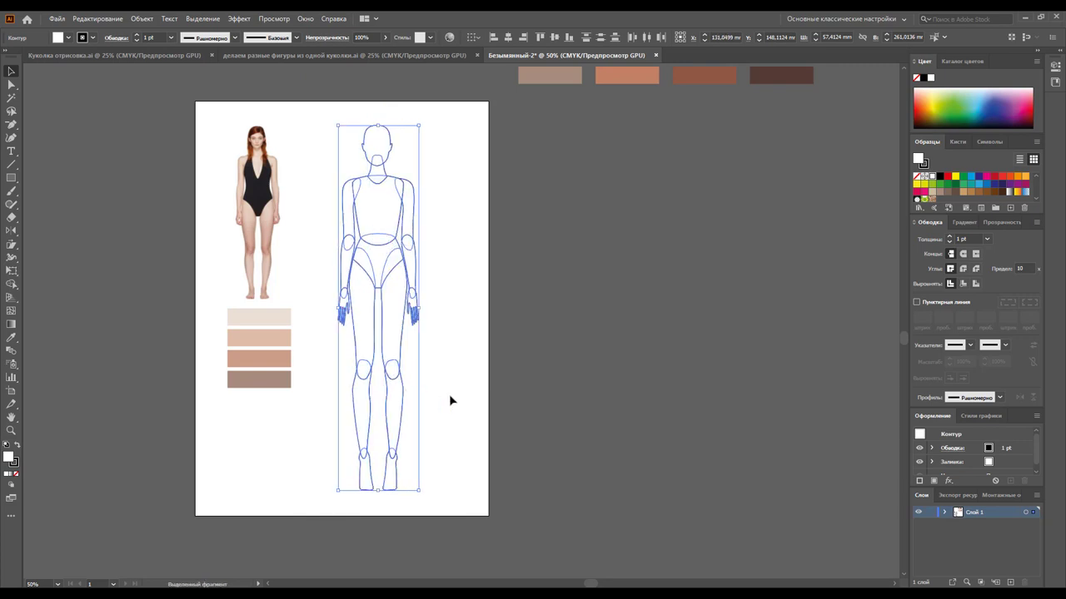
click(449, 400)
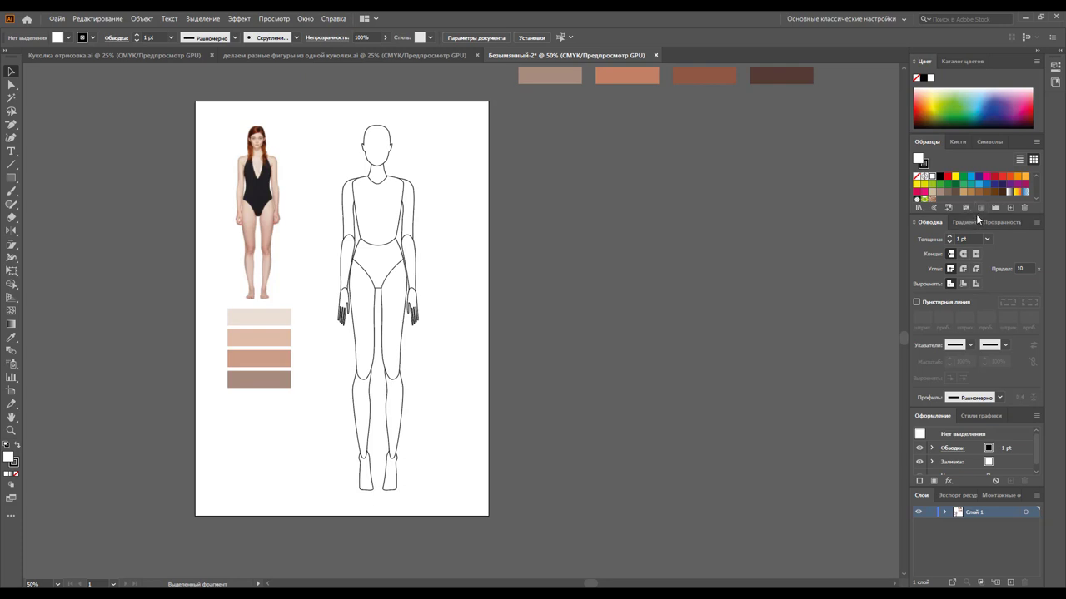
Enlarge the Swatches panel and hide Stroke panel options to reveal the skin-tone groups
drag(978, 215, 978, 298)
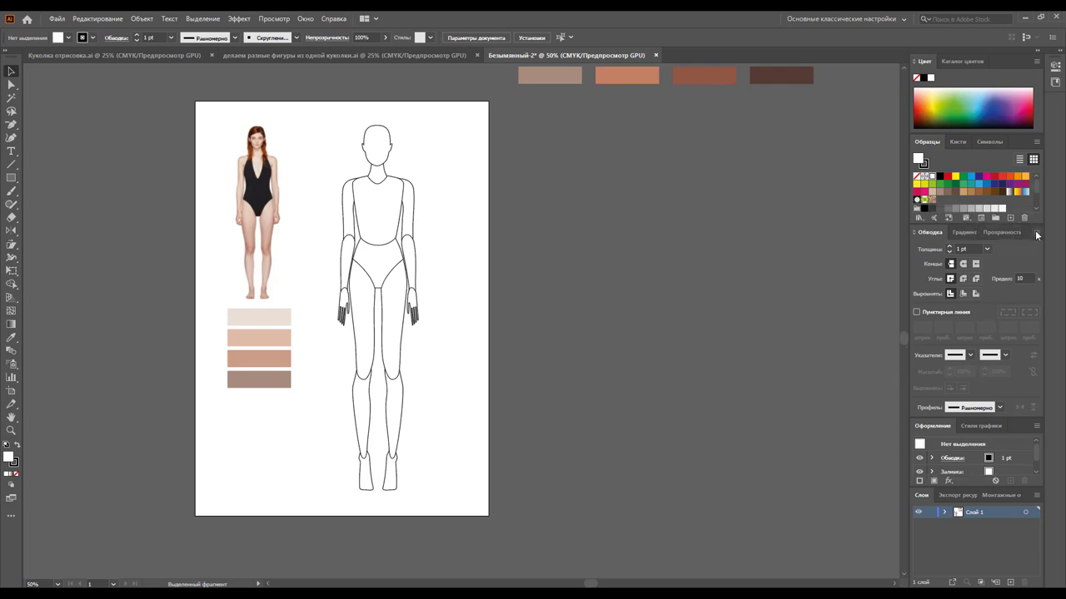
click(1036, 233)
click(1016, 239)
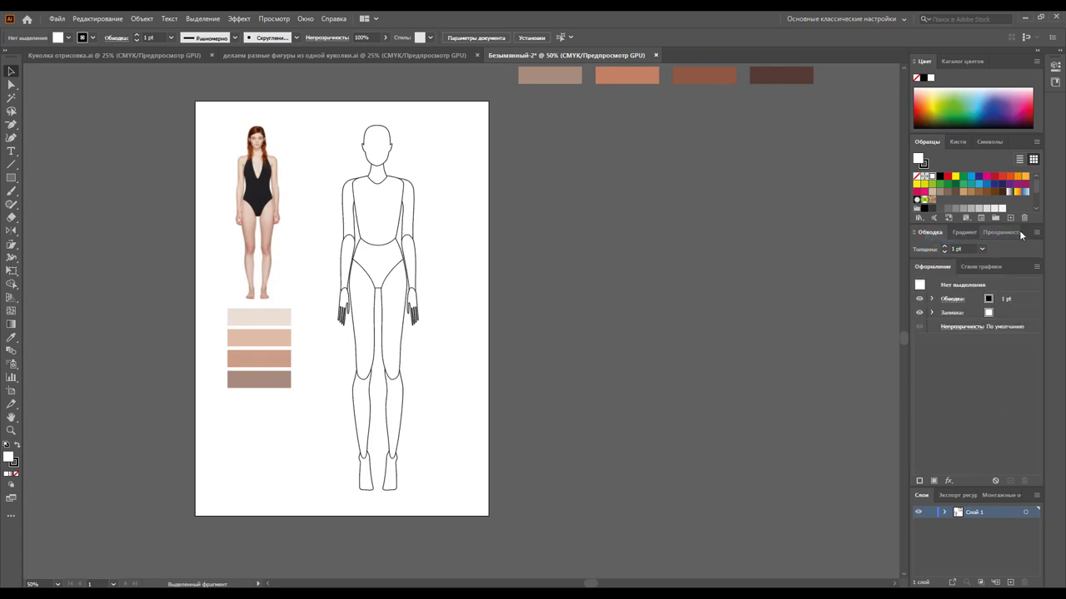
drag(1021, 223, 1024, 321)
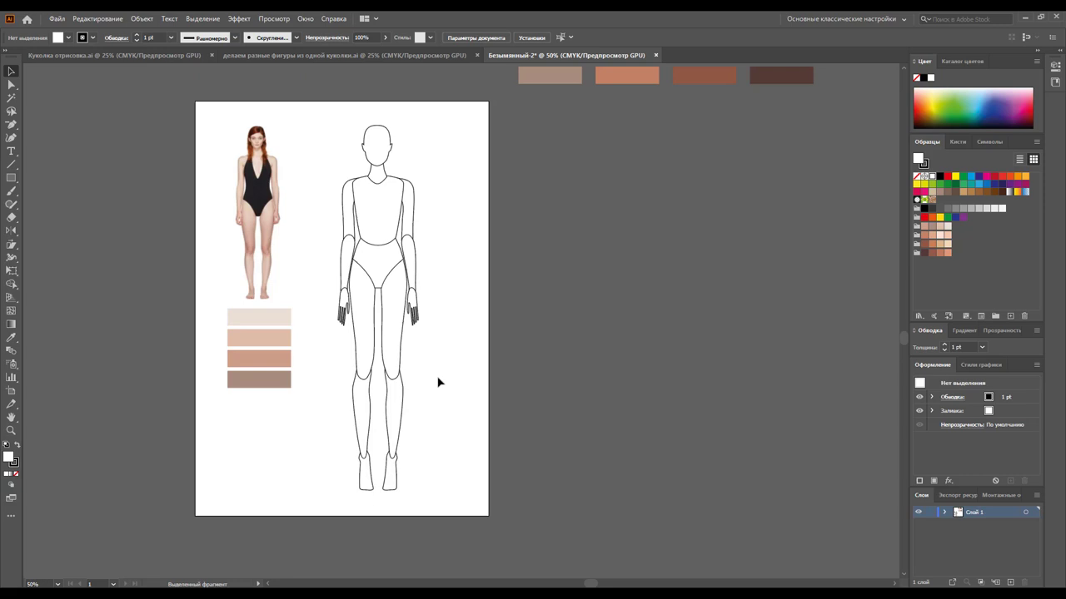
Fill the whole croquis with the lightest beige skin-tone swatch
drag(460, 493, 341, 125)
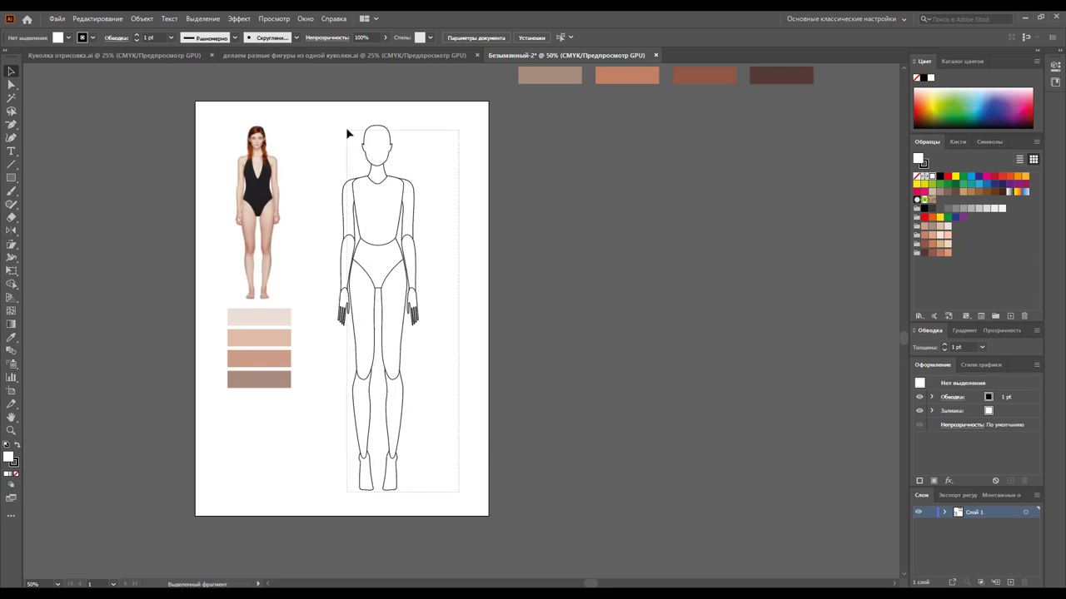
click(946, 227)
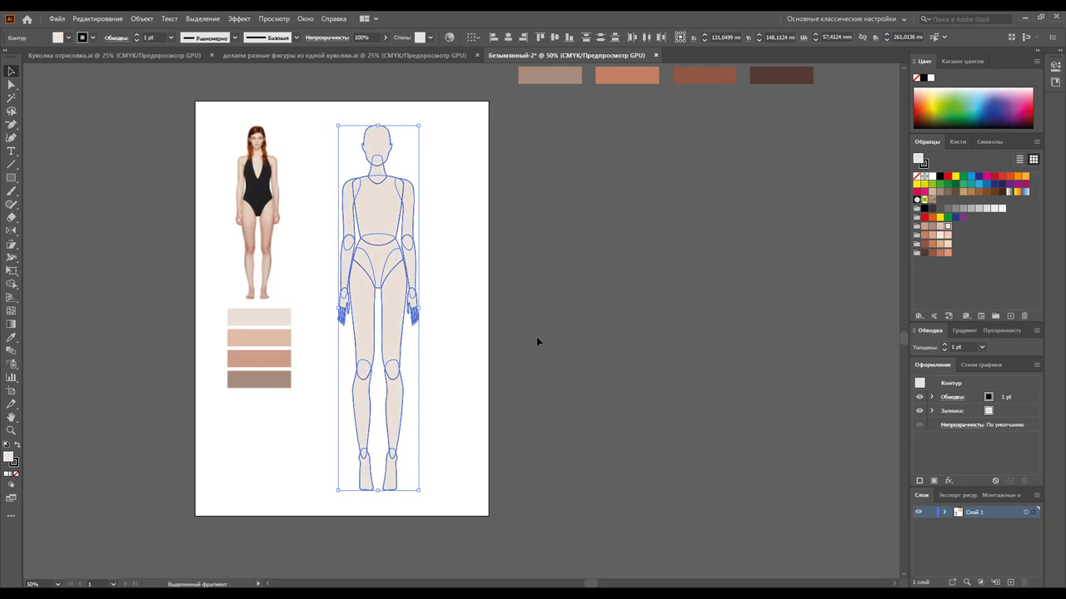
click(510, 334)
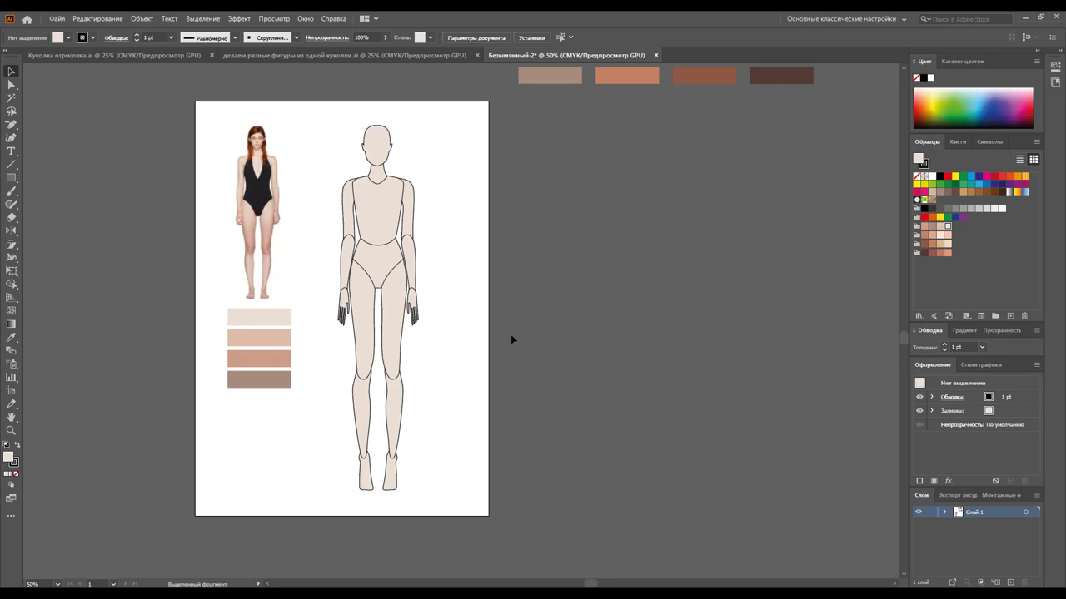
Drag the artboard's right edge to widen the page from 210 mm to about 263 mm
click(10, 391)
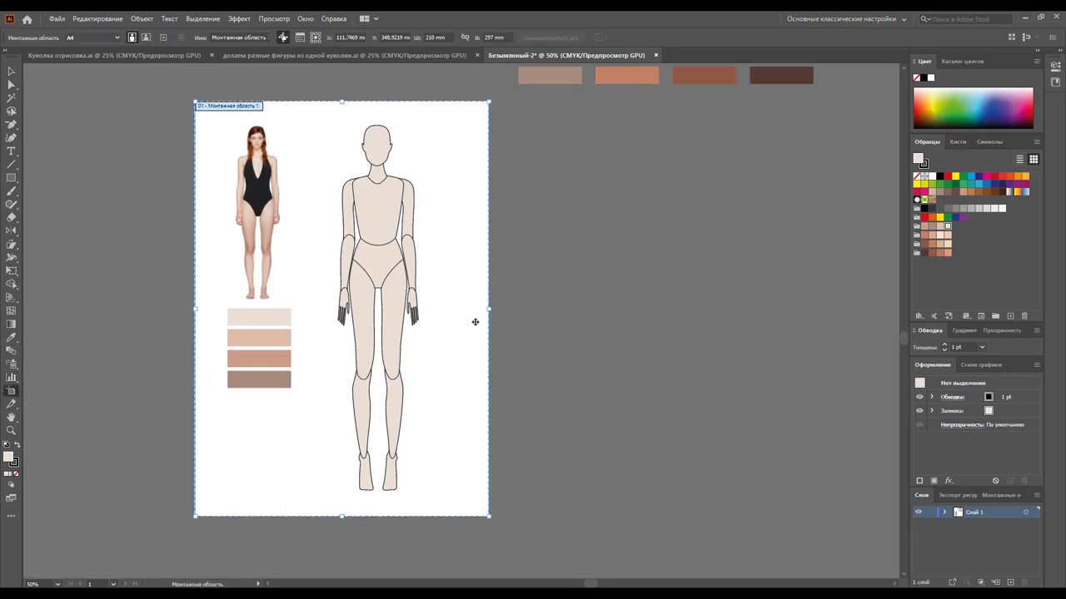
drag(490, 310, 562, 299)
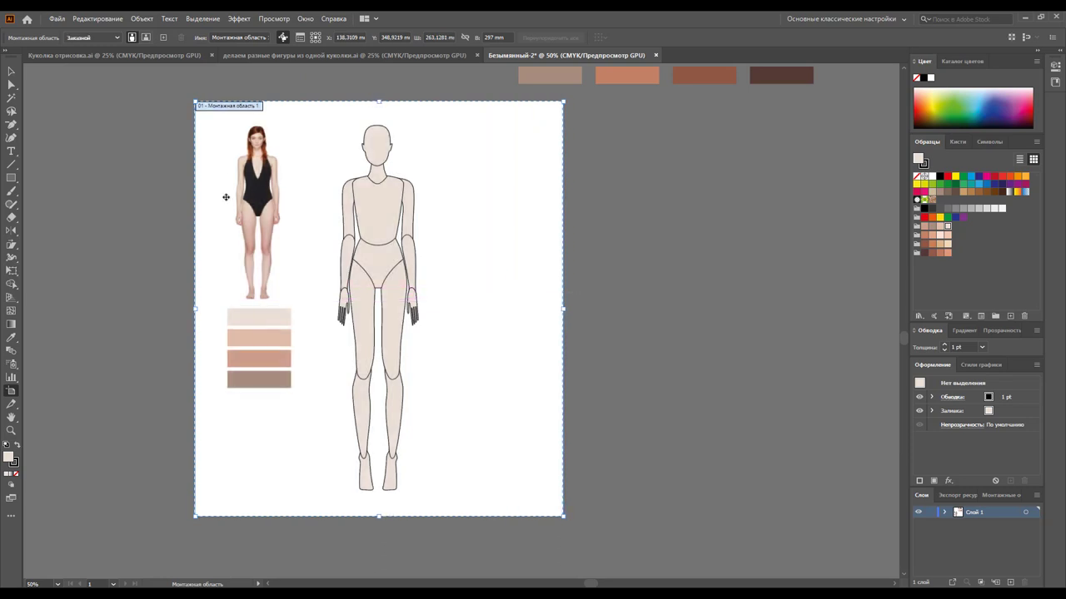
click(11, 71)
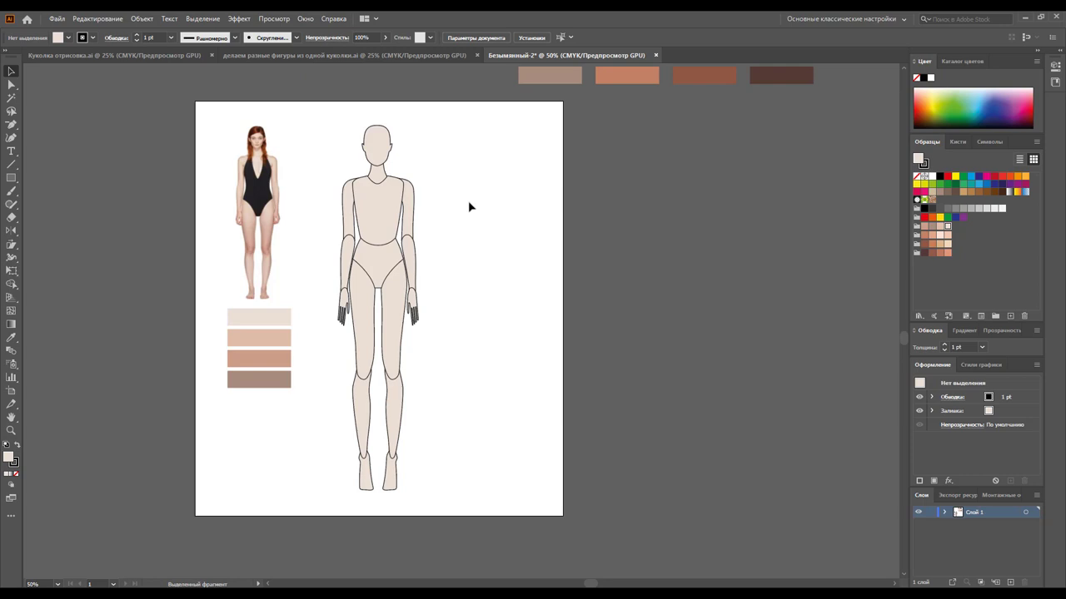
click(10, 430)
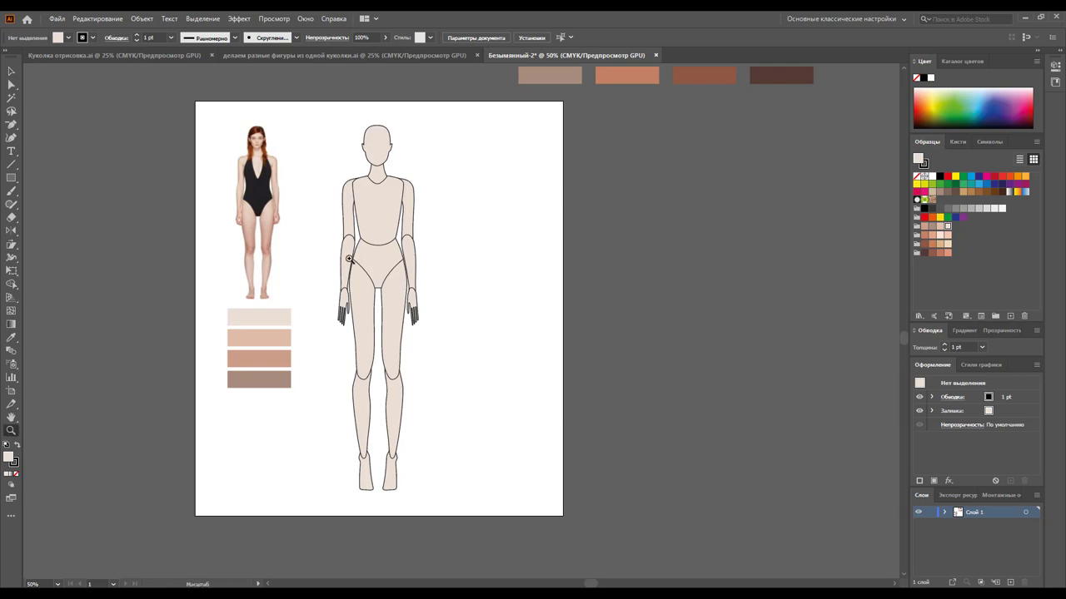
Draw a closed shading path along the inner edge of the left upper arm
click(350, 261)
click(513, 305)
scroll(488, 303, down, 2)
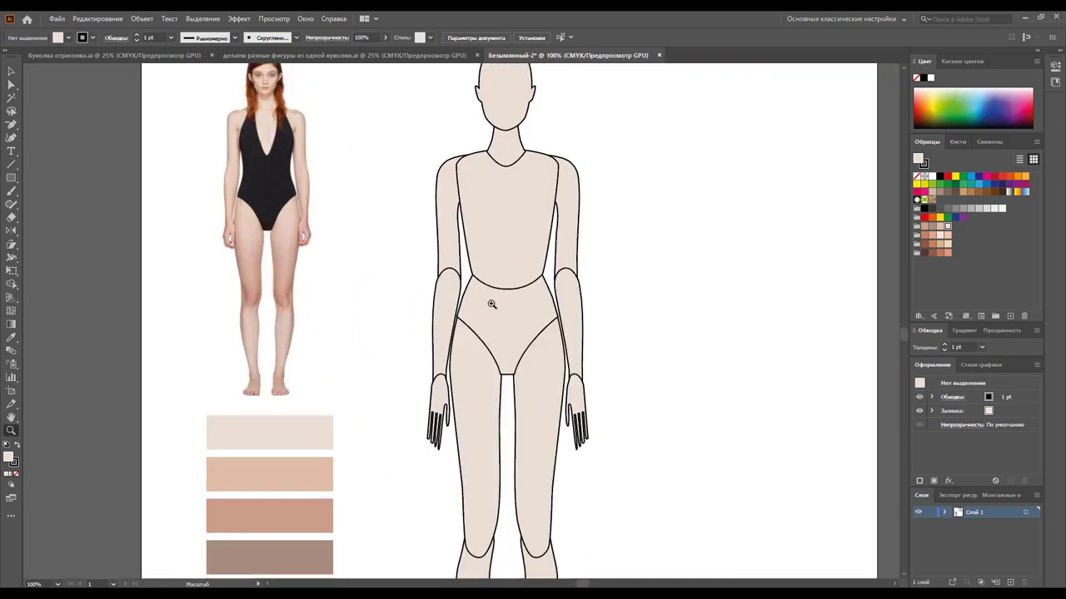
click(9, 125)
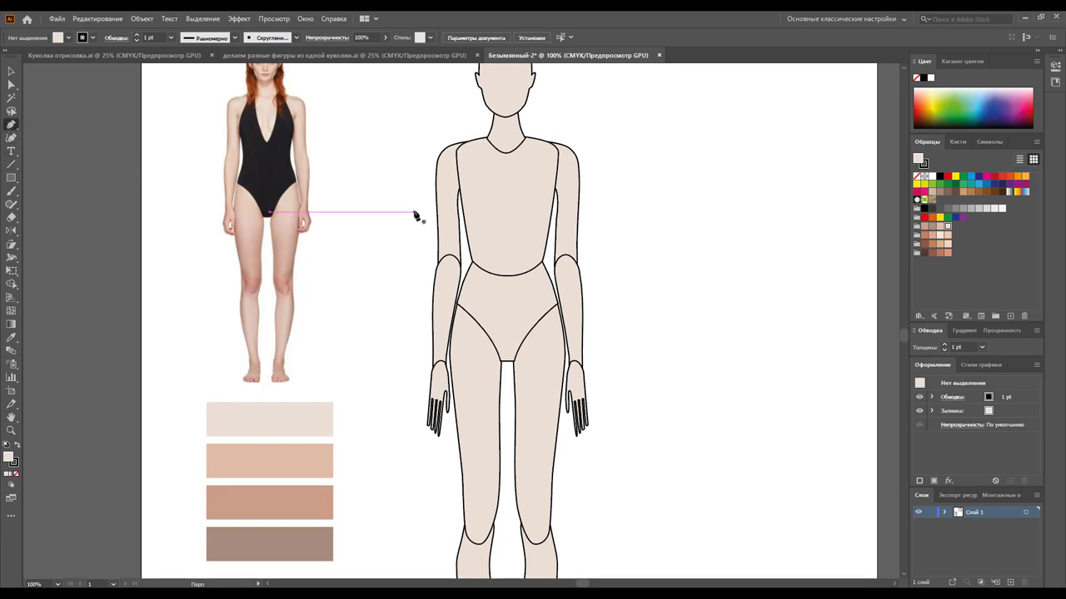
click(456, 137)
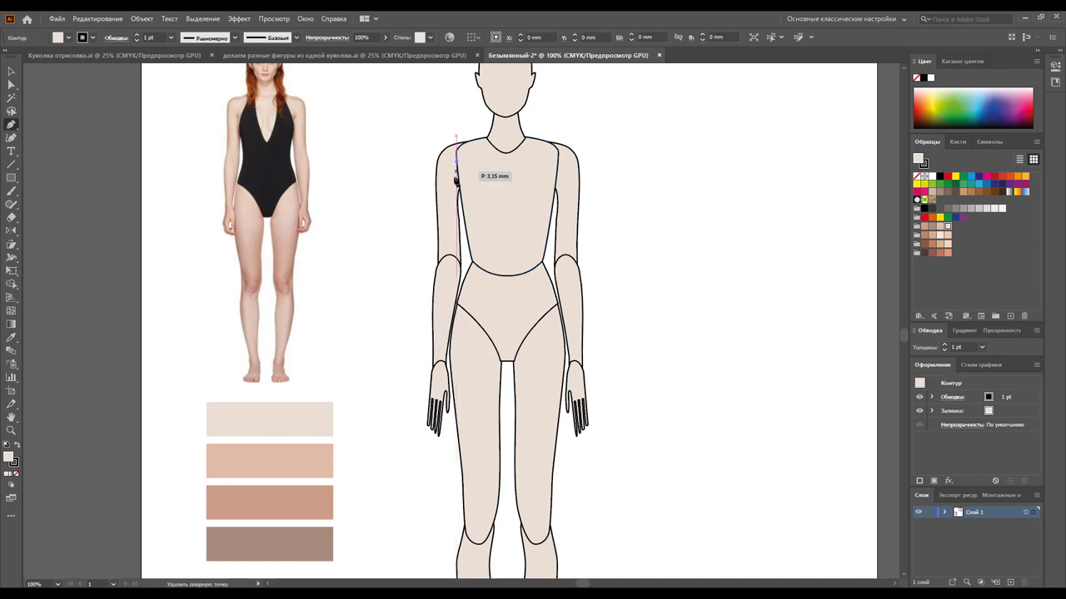
click(450, 235)
click(448, 285)
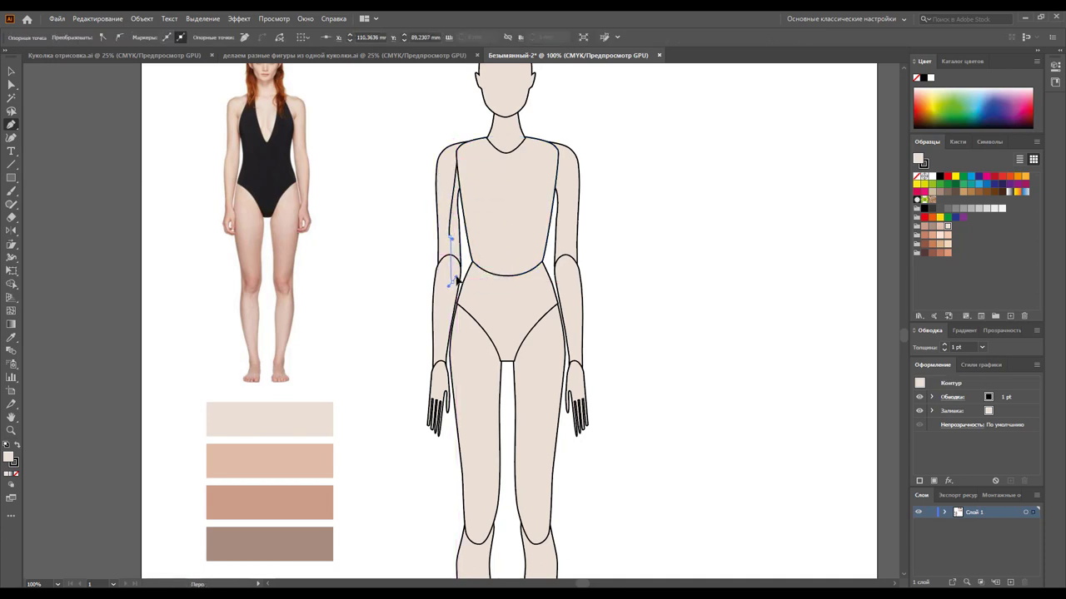
click(466, 265)
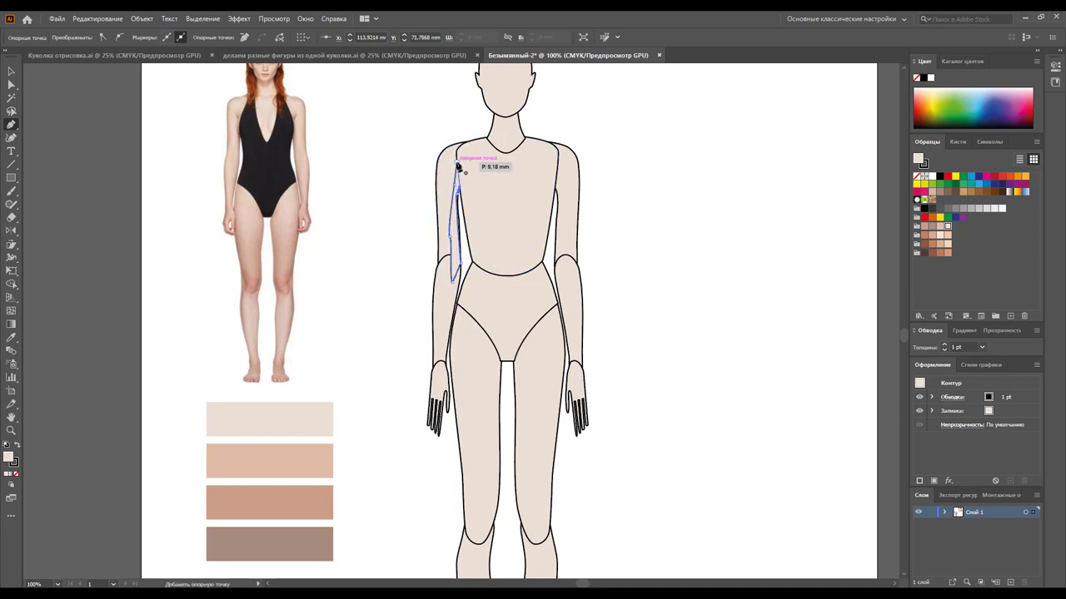
click(456, 163)
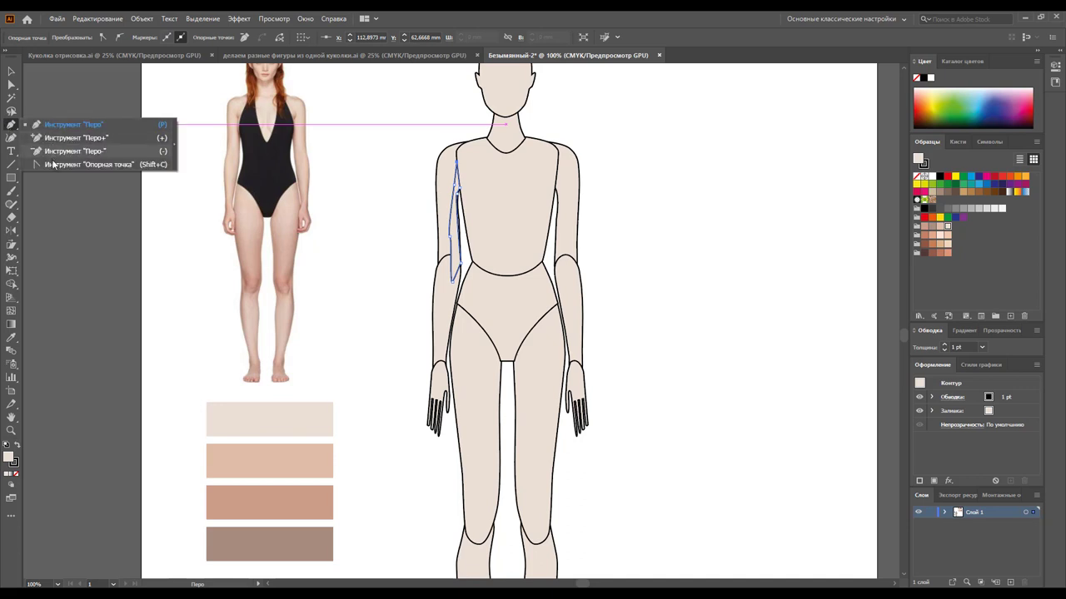
drag(11, 126, 33, 164)
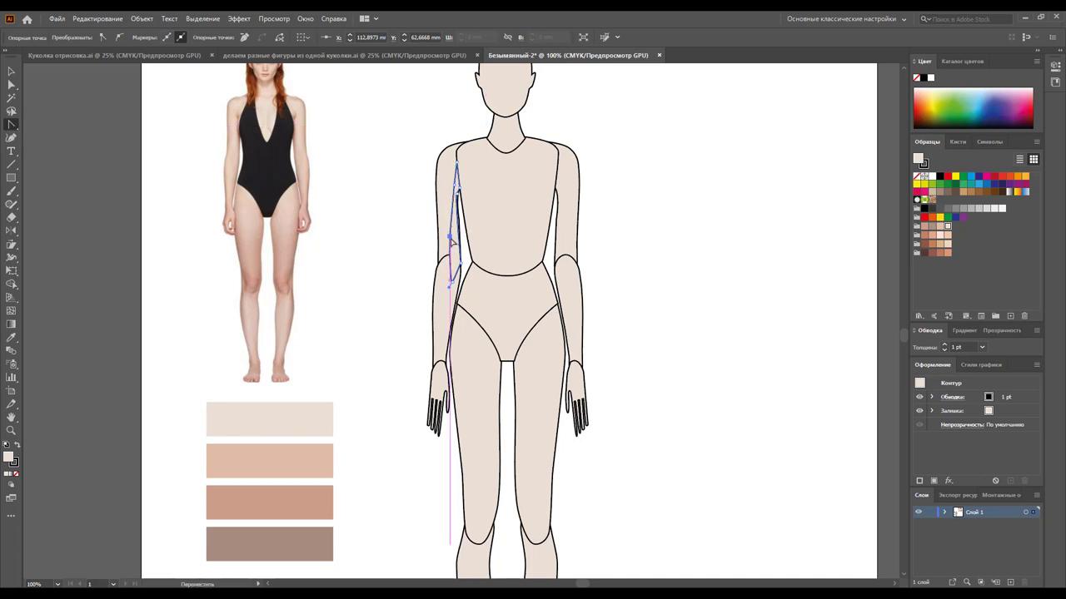
drag(453, 241, 457, 239)
Fill the arm shading shape with a darker pinkish skin tone and no stroke
click(11, 71)
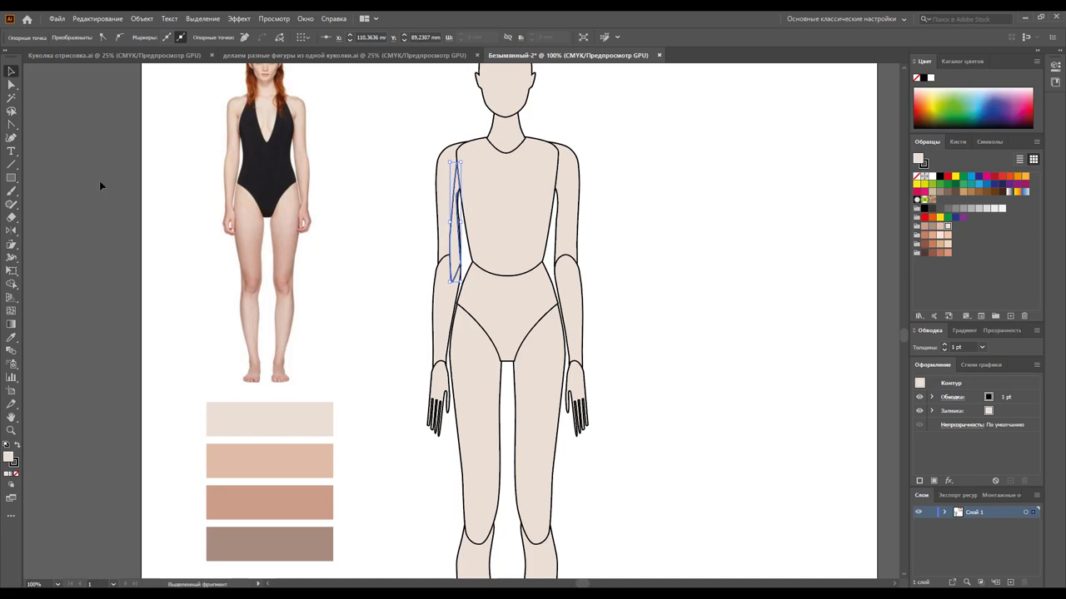
click(939, 226)
click(14, 465)
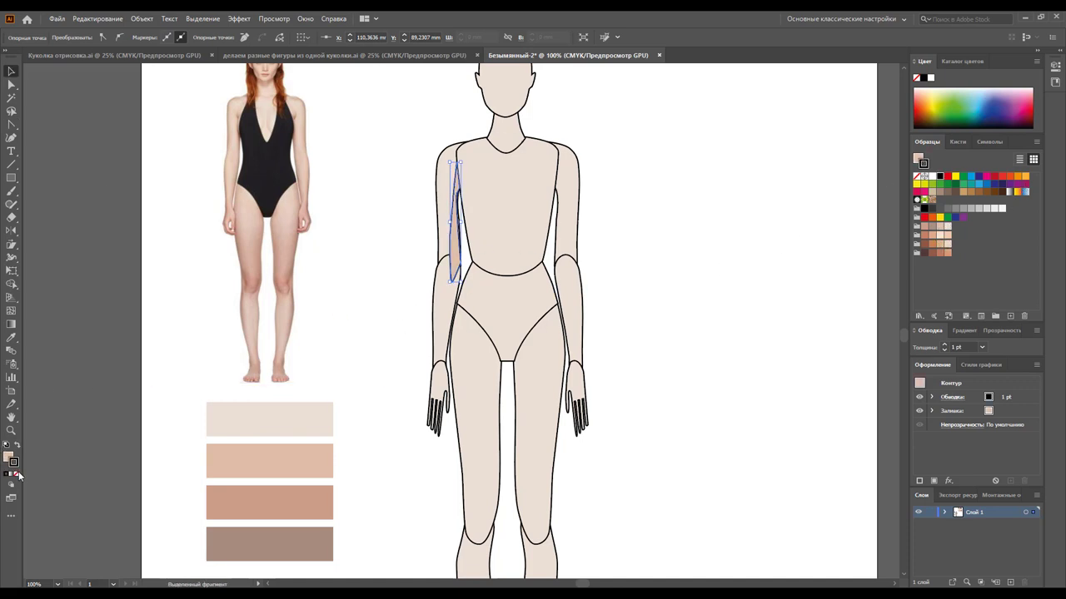
click(18, 474)
click(413, 228)
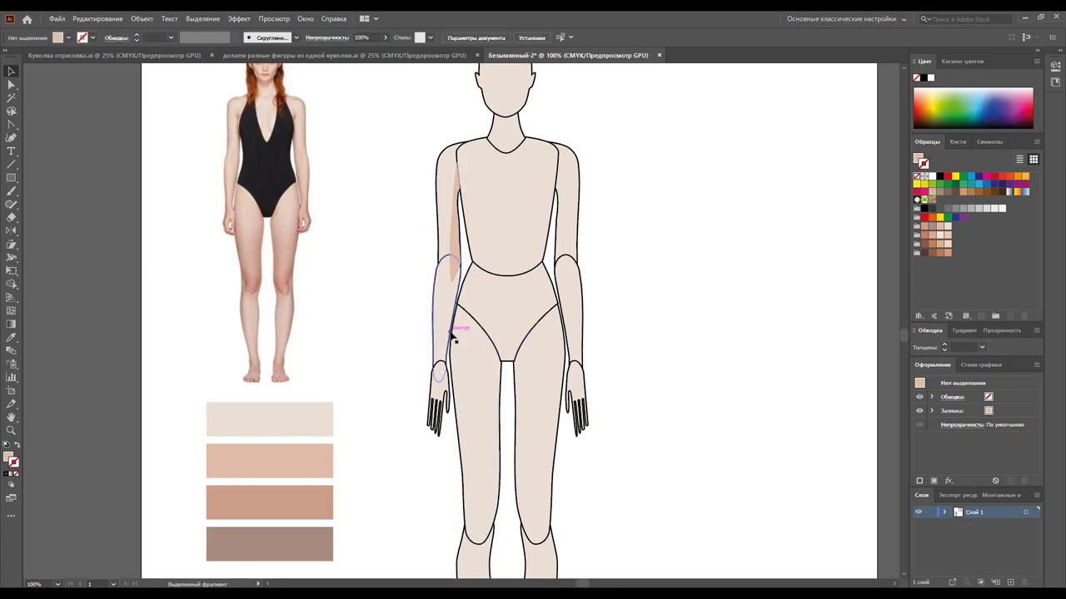
Tear off the pen tools into a floating panel and pick the Add Anchor Point Tool
right_click(439, 393)
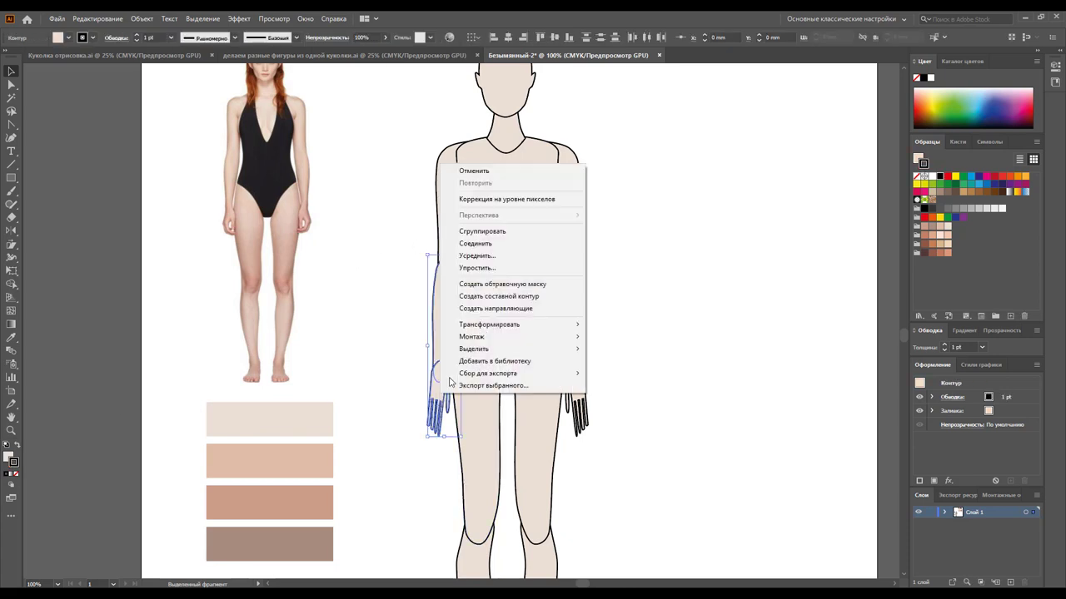
mouse_move(500, 336)
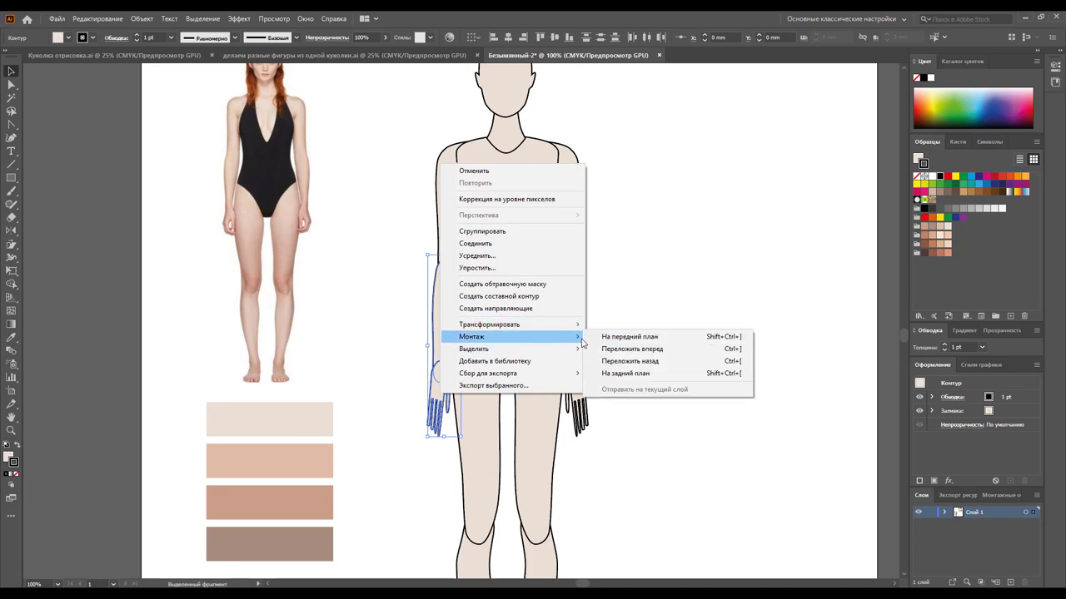
click(613, 324)
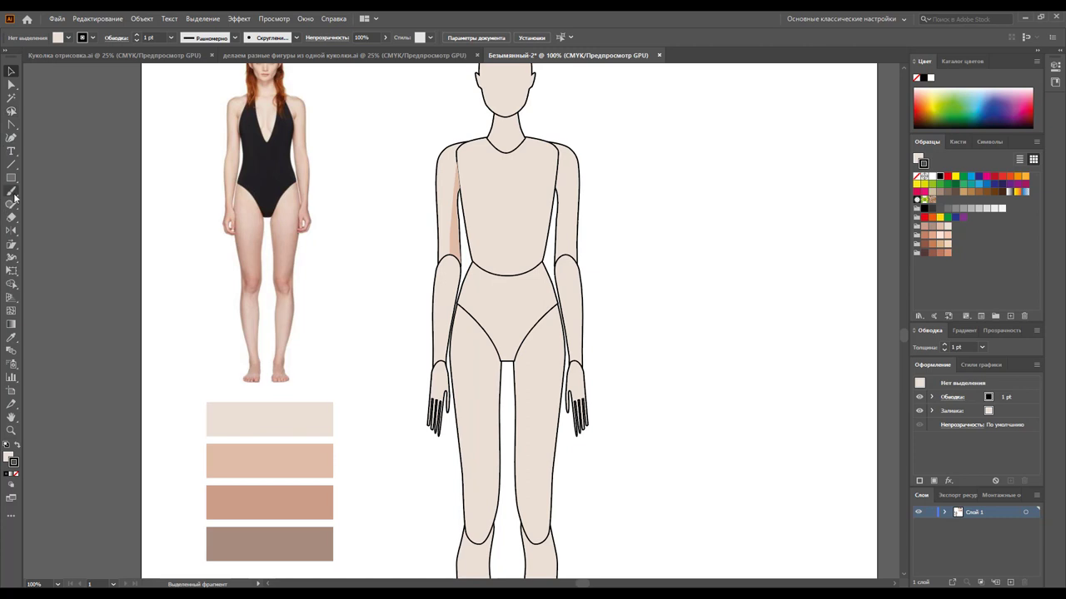
click(11, 138)
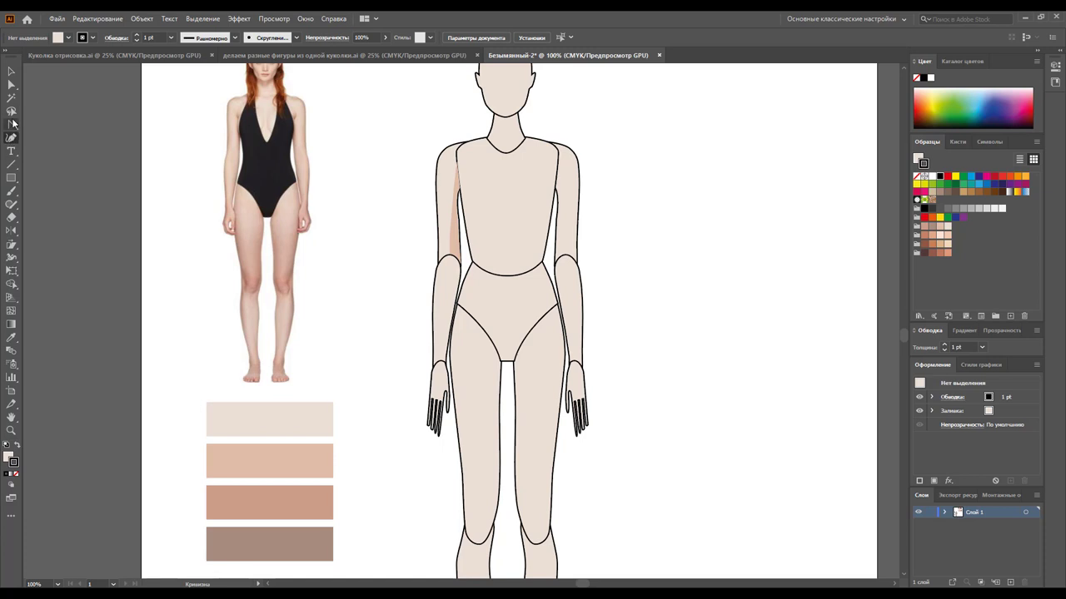
click(11, 125)
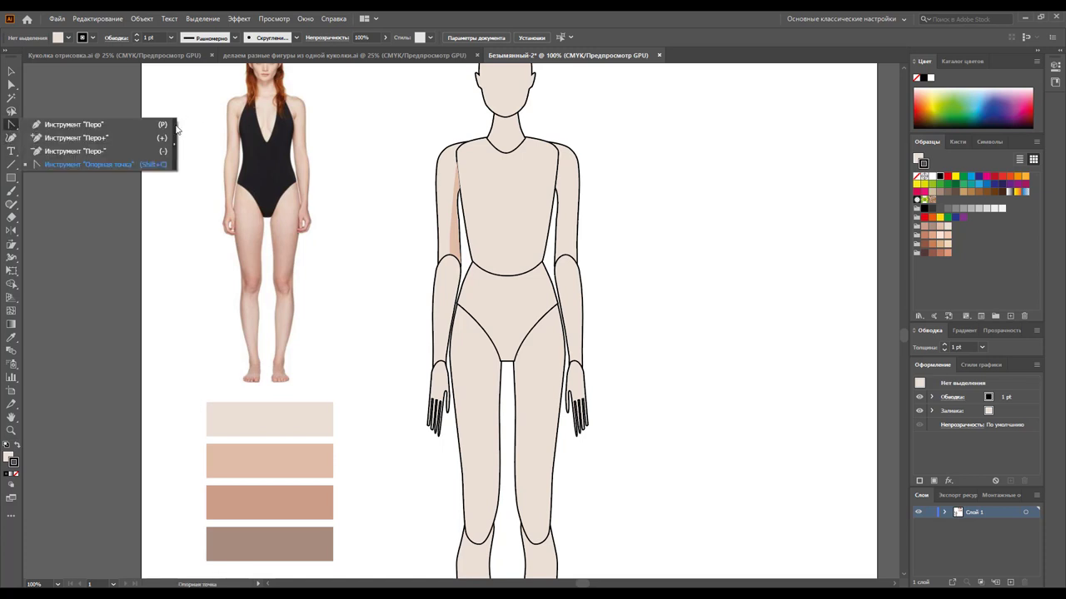
drag(176, 128, 79, 93)
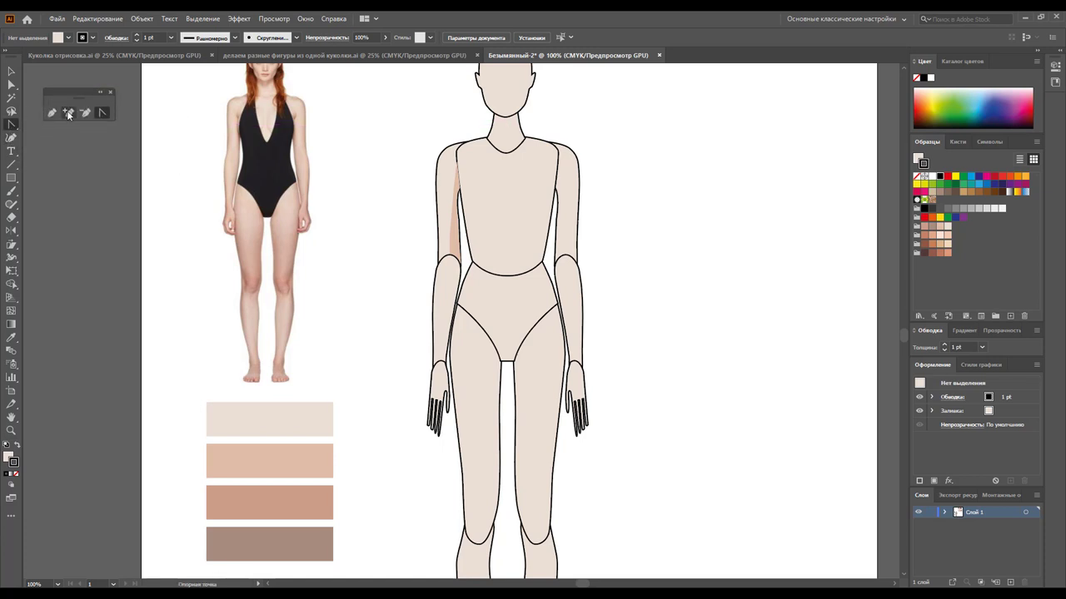
click(69, 113)
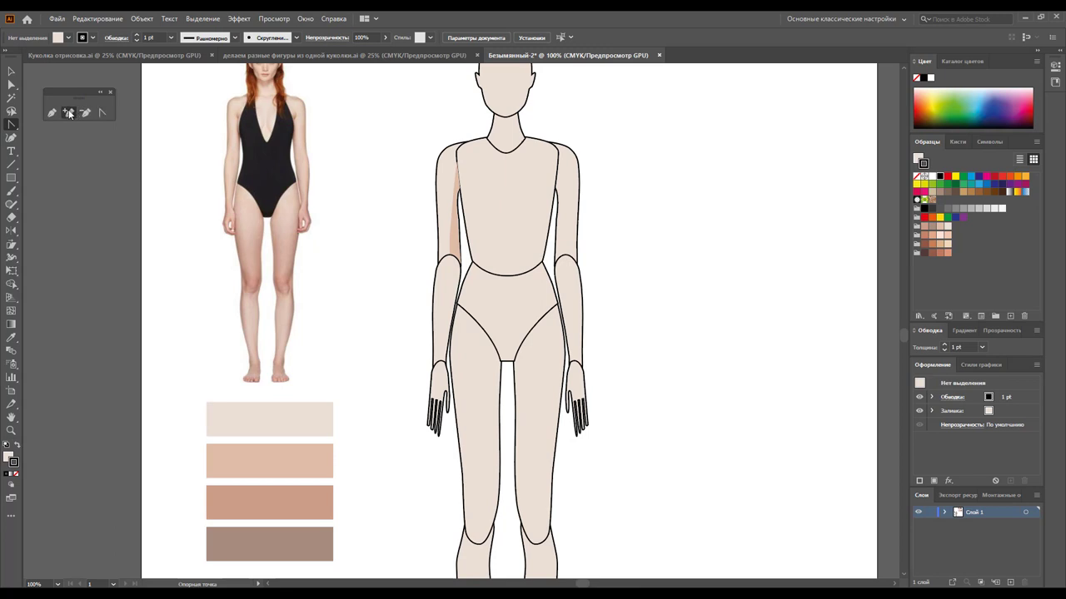
Pen-draw a closed curved shading shape along the outer upper arm and shoulder
click(456, 154)
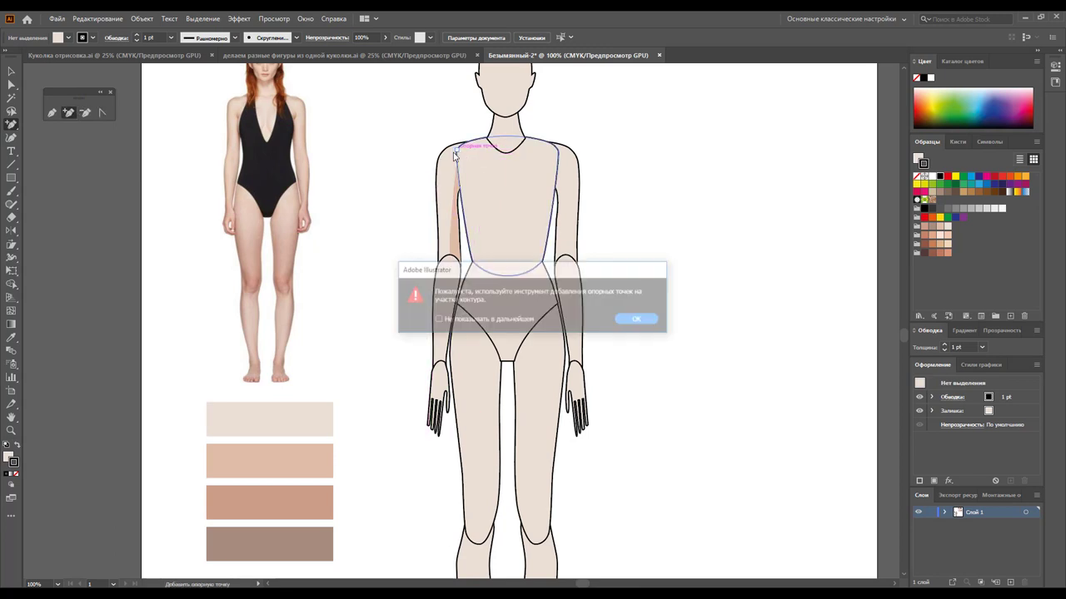
click(638, 322)
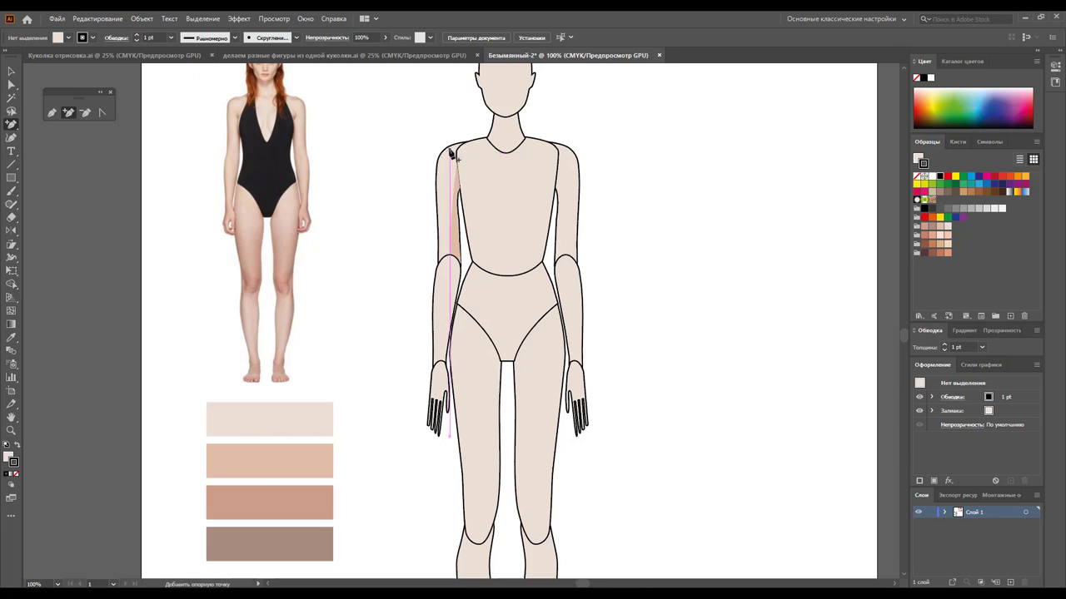
click(449, 157)
click(638, 320)
click(49, 114)
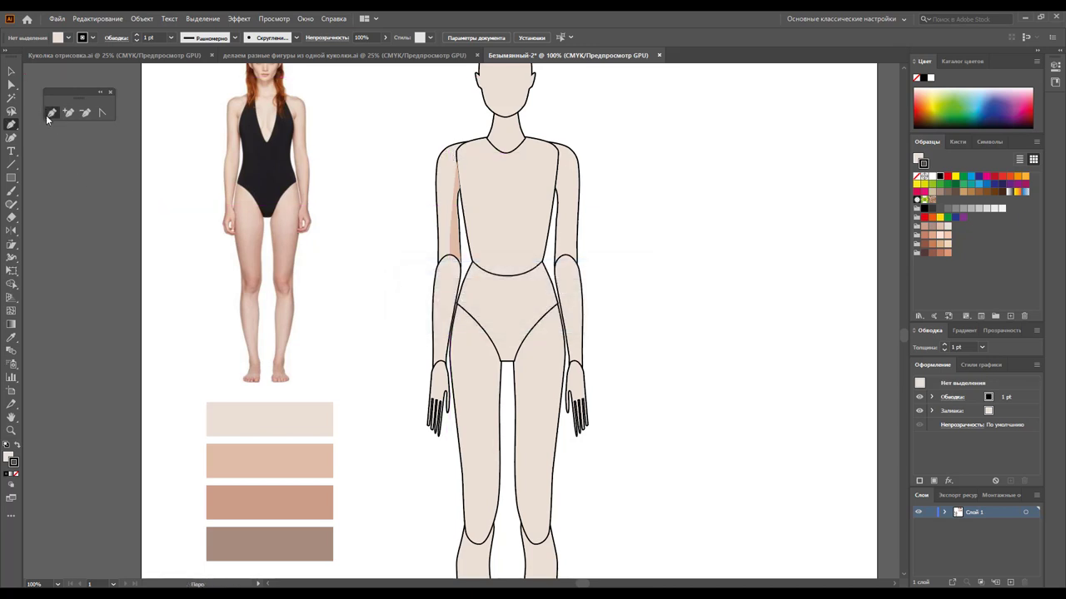
click(446, 154)
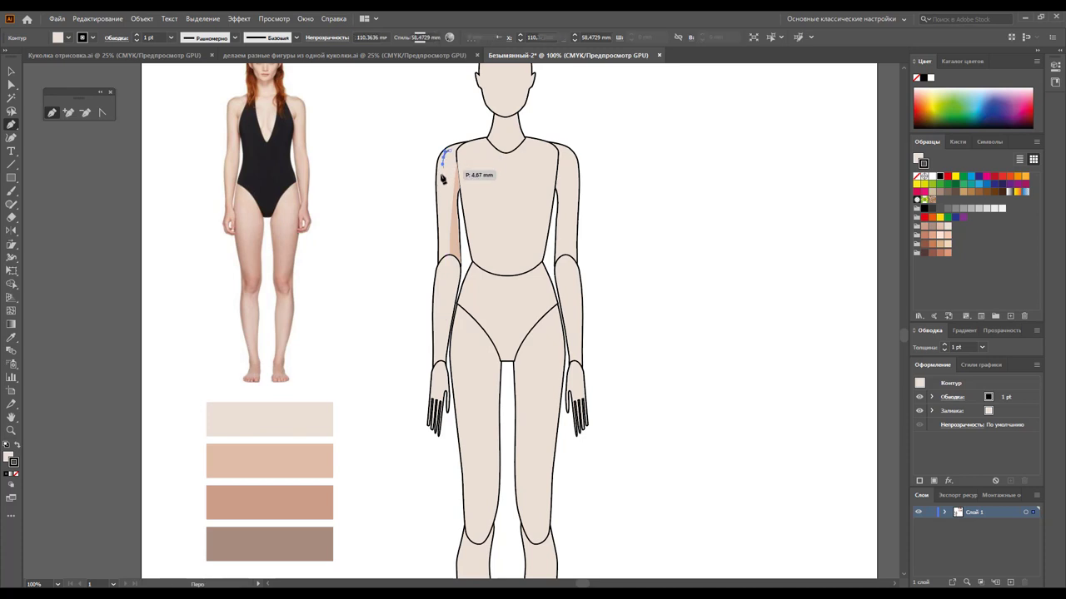
drag(438, 182, 442, 277)
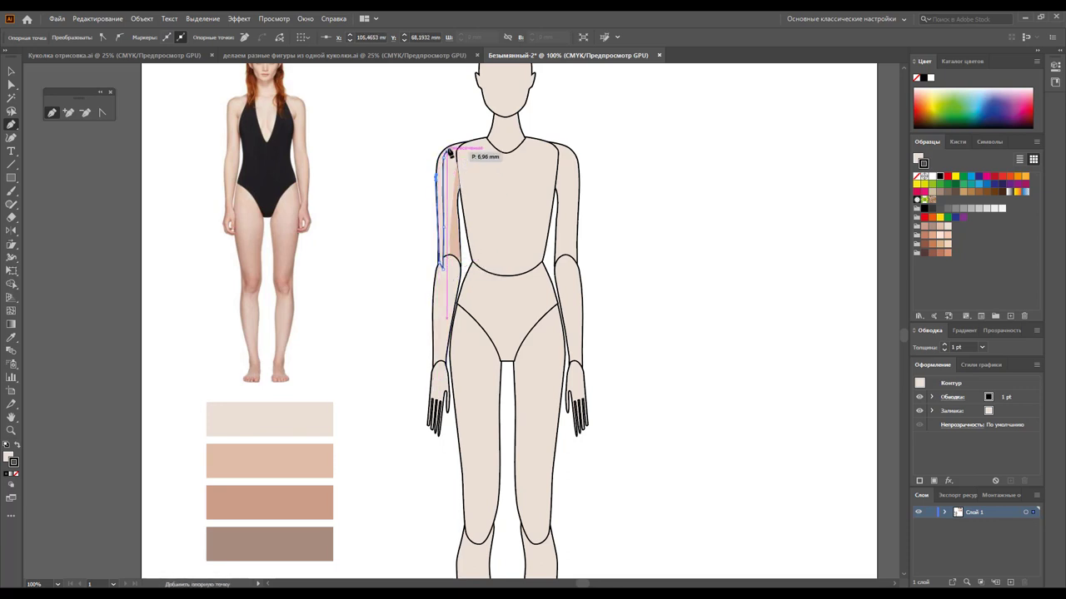
drag(448, 148, 455, 147)
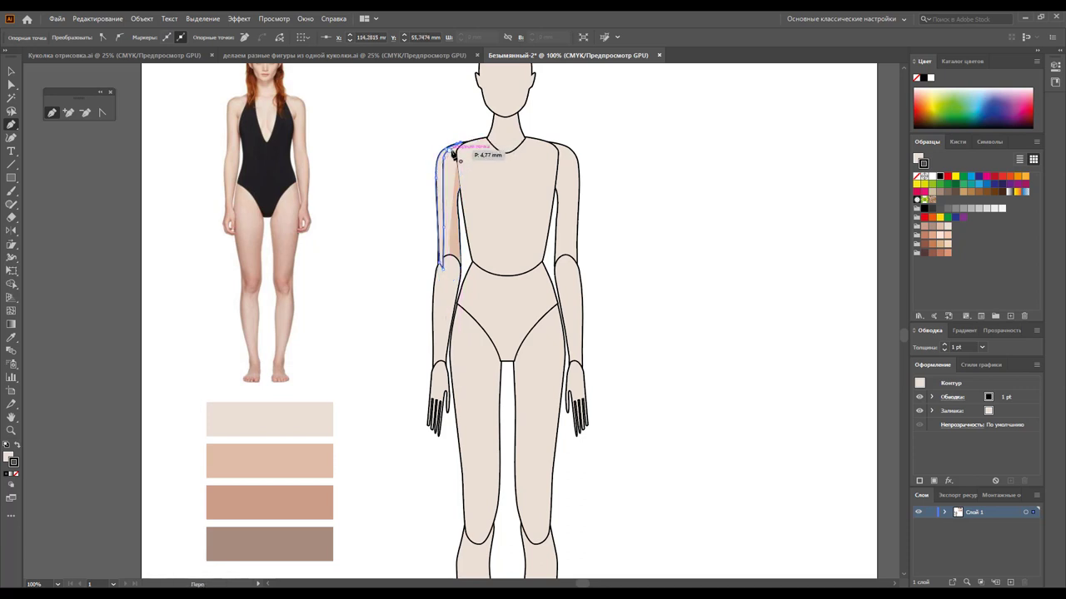
click(452, 150)
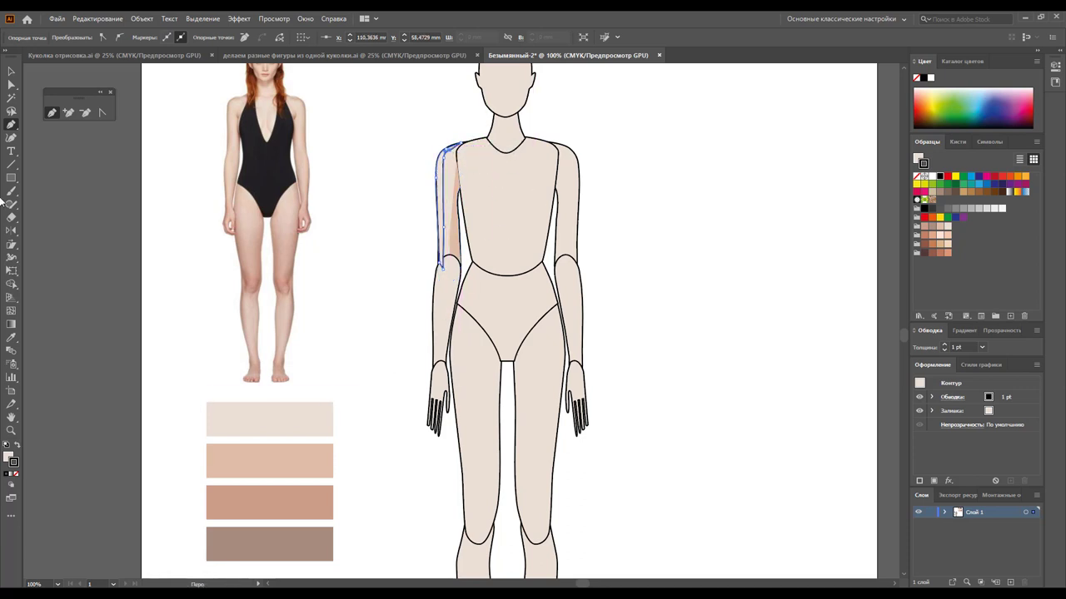
Give the shoulder shading shape a deeper skin-tone fill with no outline, using Shift+X swap
click(11, 73)
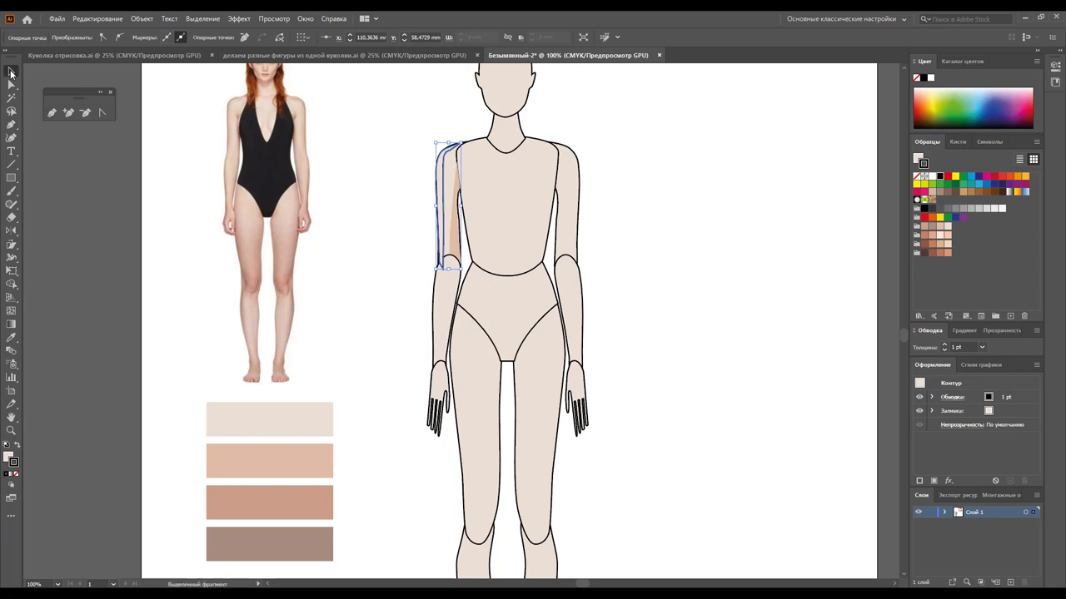
click(928, 229)
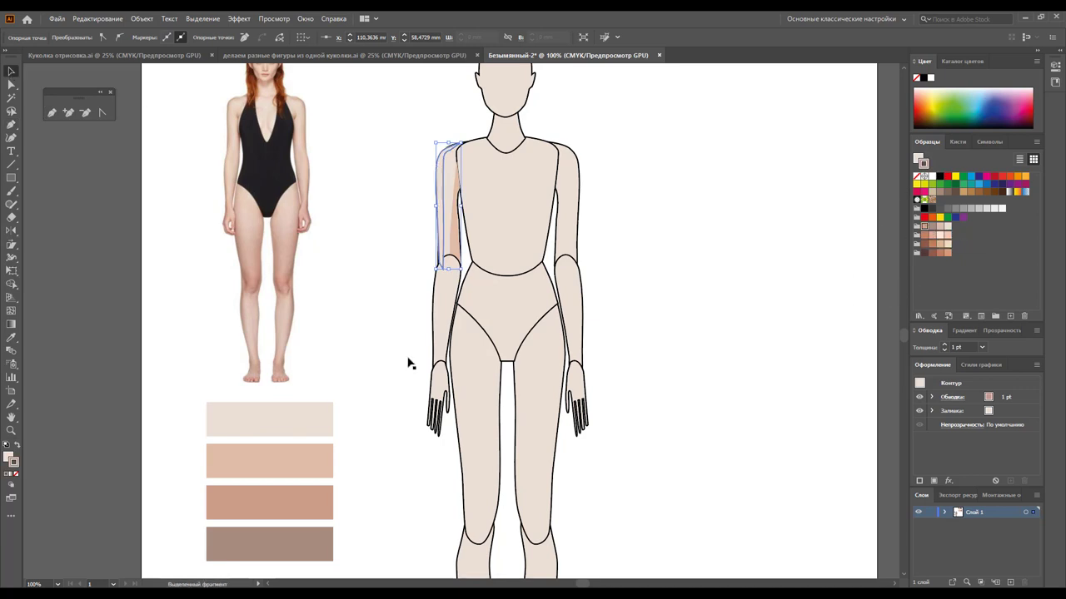
click(17, 447)
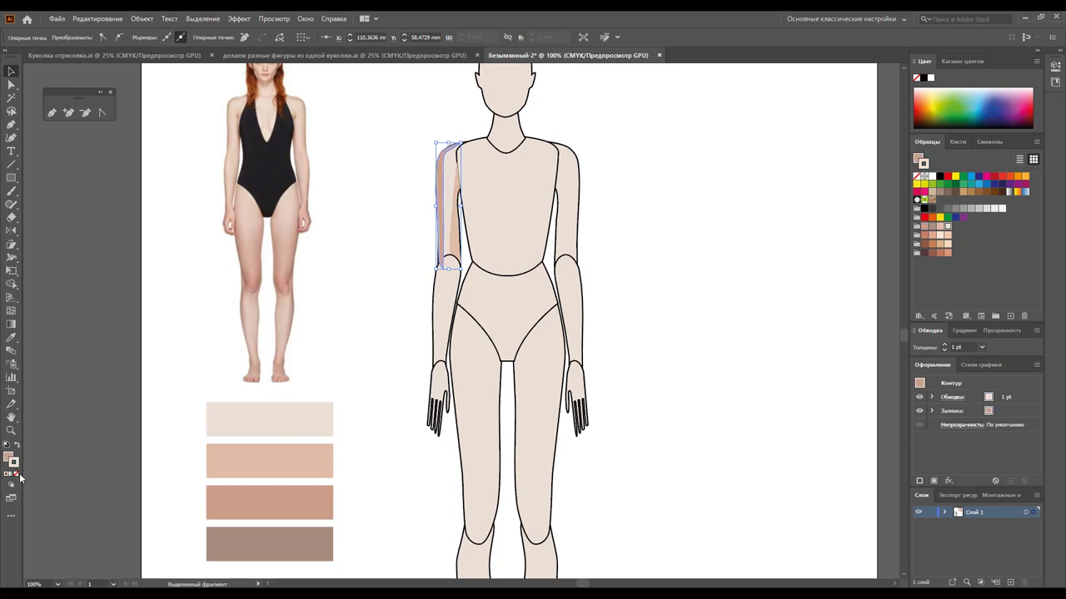
click(358, 343)
Pen-draw a closed forearm shading shape from the elbow to the wrist
scroll(386, 375, down, 1)
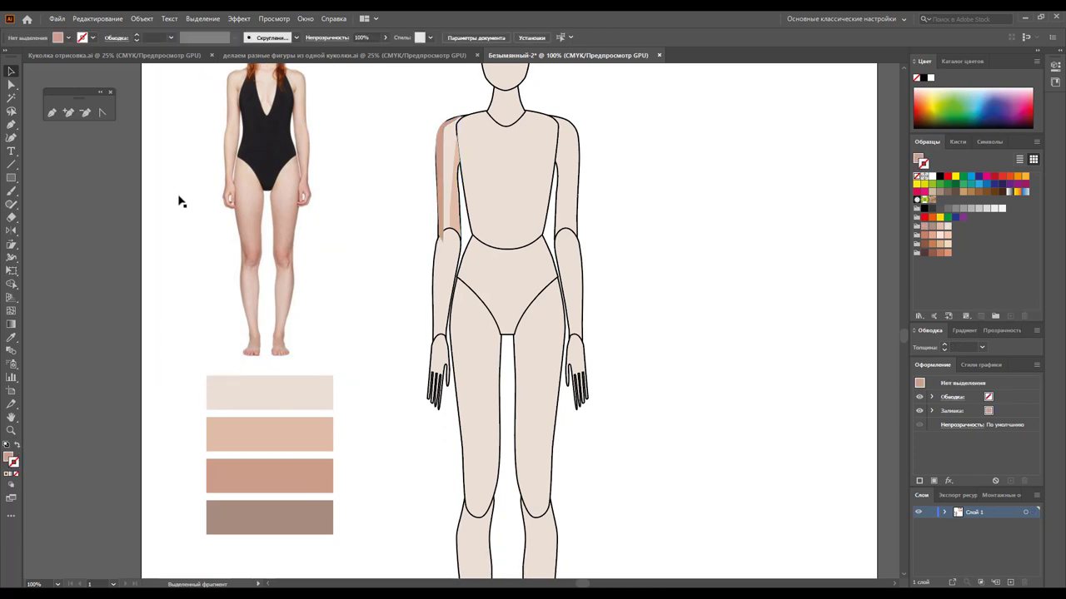
click(51, 113)
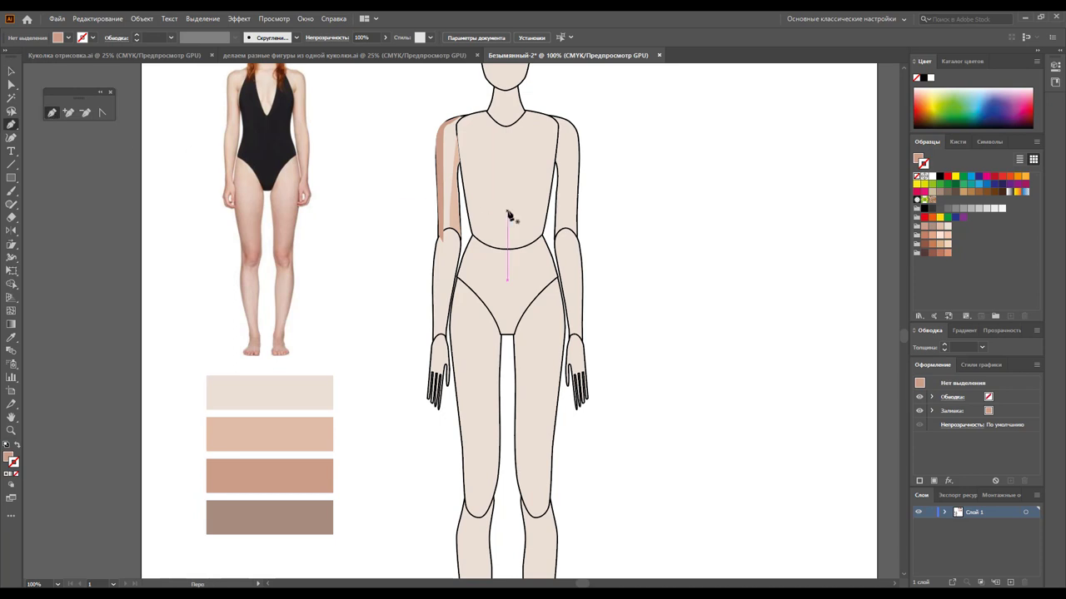
click(447, 229)
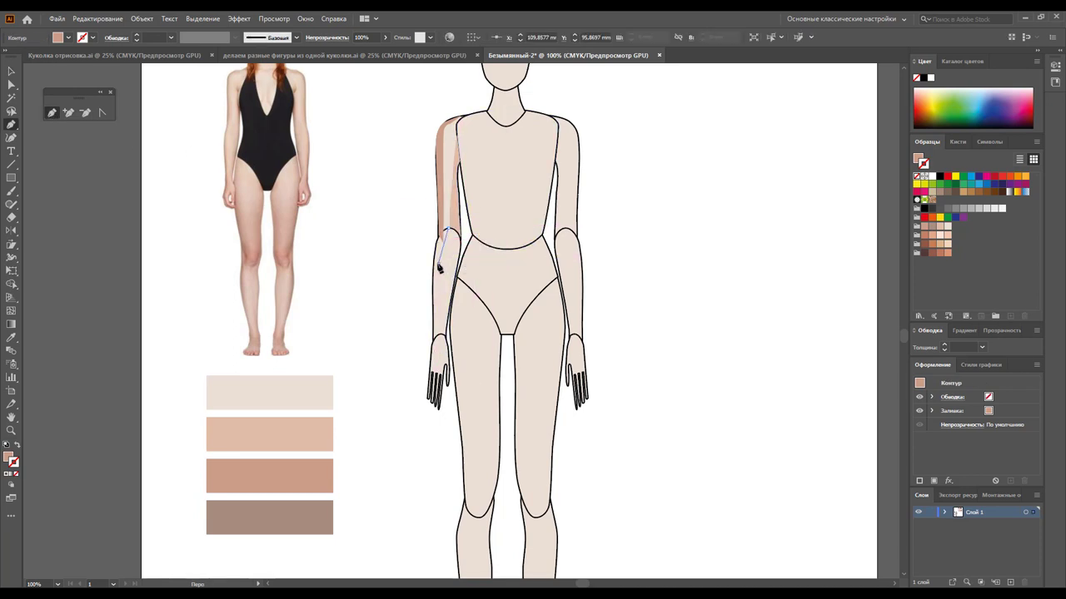
click(439, 274)
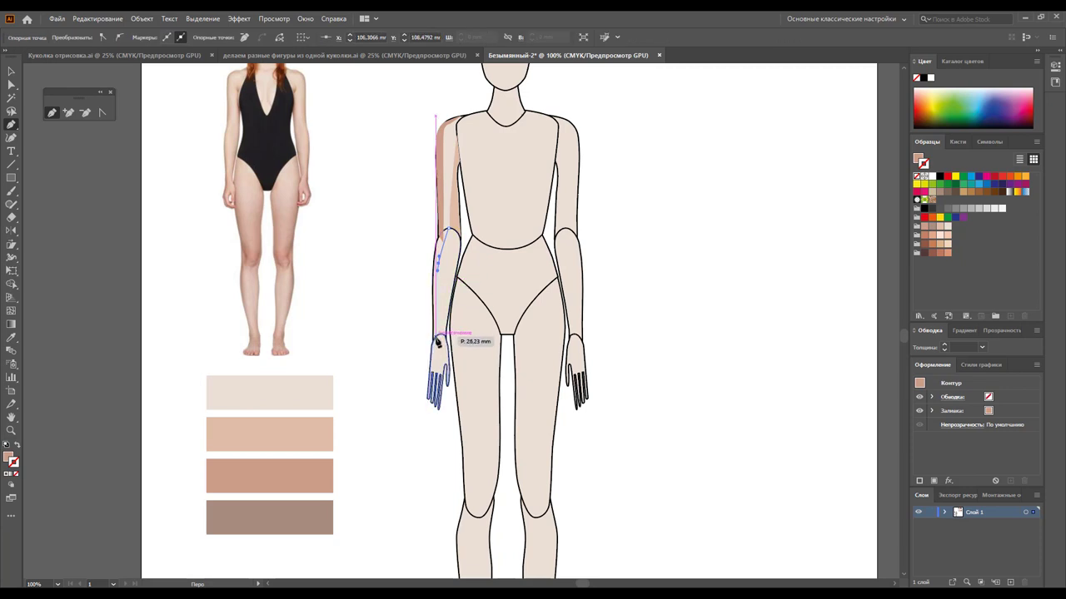
click(433, 343)
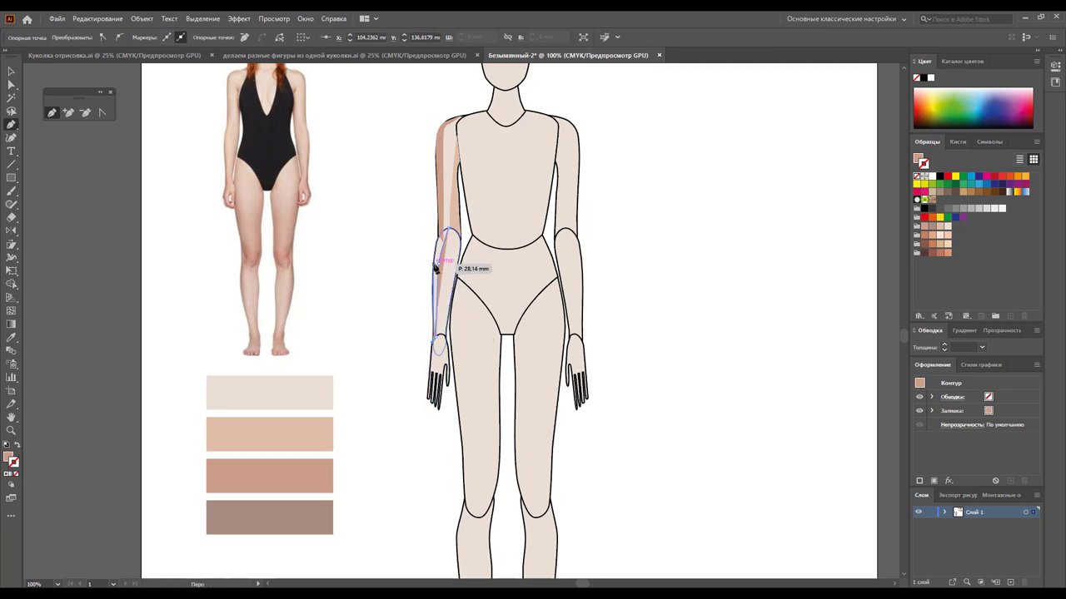
drag(447, 229, 450, 234)
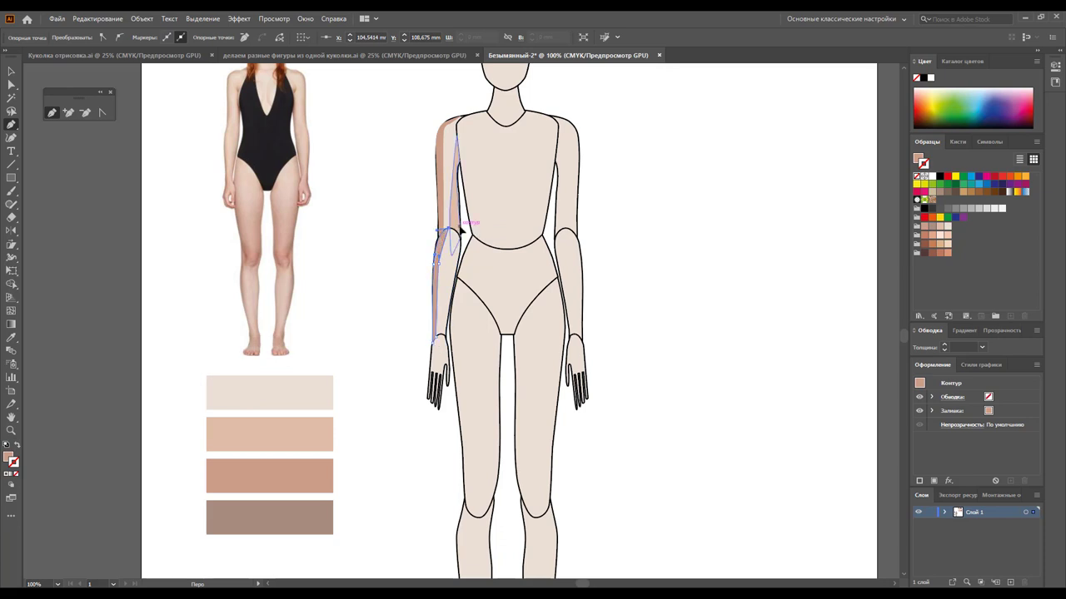
Remove the black outlines from all the left arm and hand pieces
key(v)
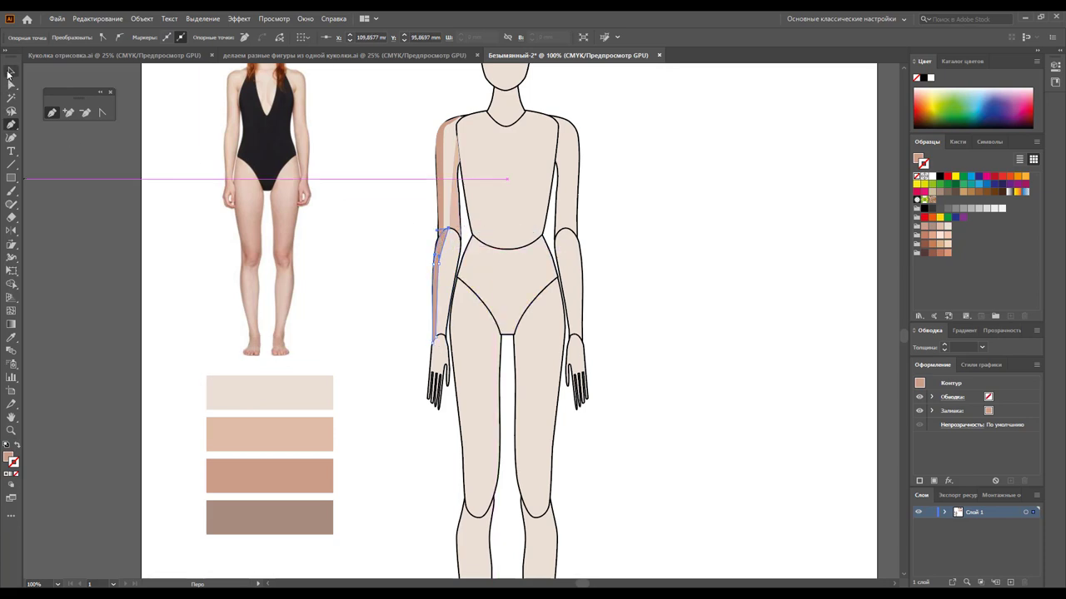
click(403, 252)
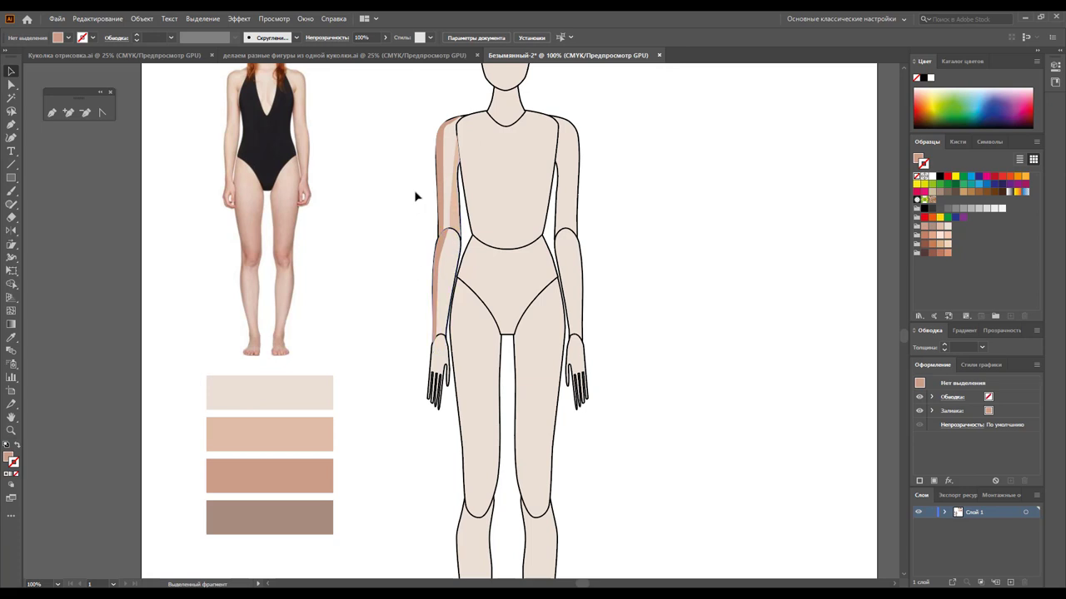
drag(435, 327, 442, 362)
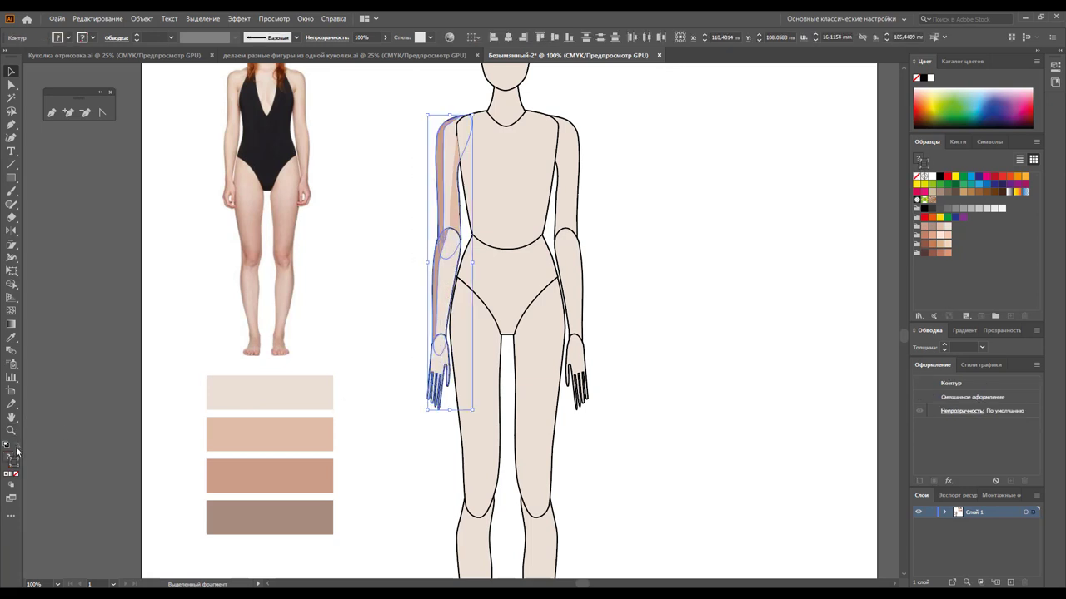
click(16, 475)
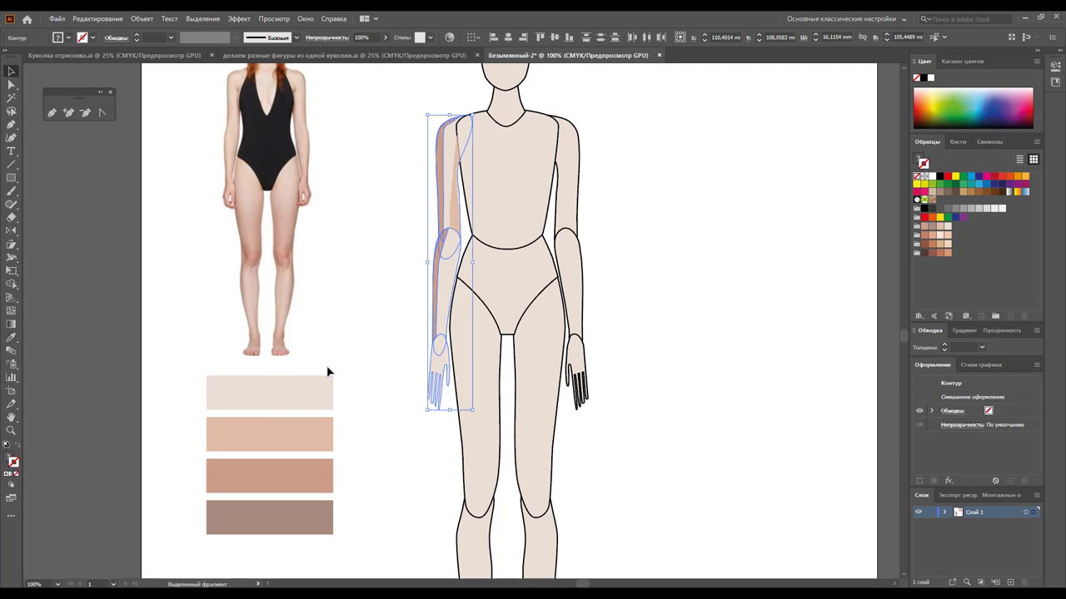
click(381, 316)
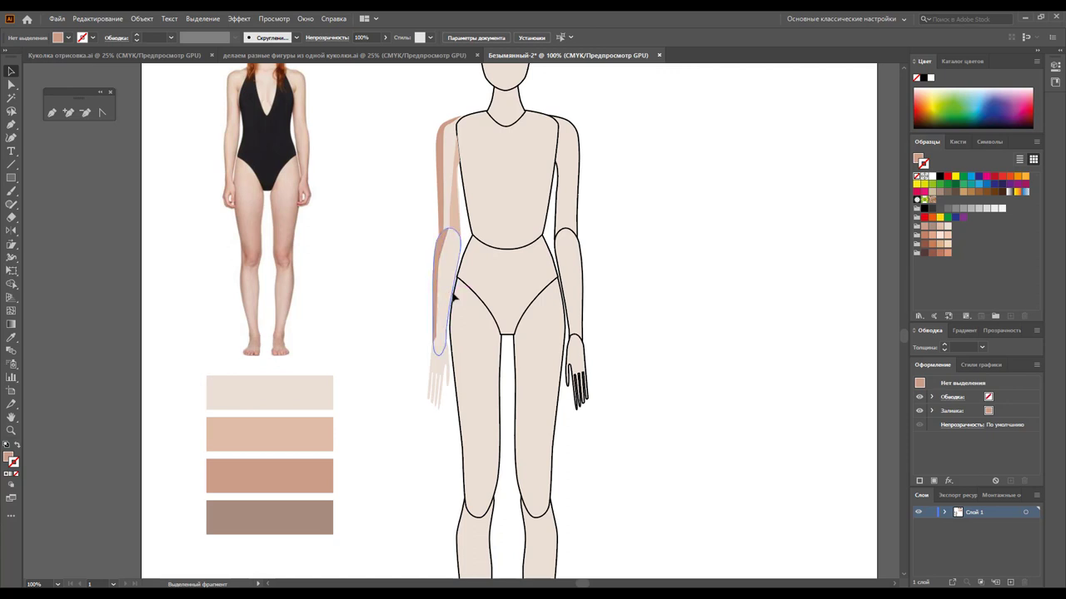
Move the spare forearm shape out to the right and pen-draw a leaf shape over it
drag(453, 297, 656, 299)
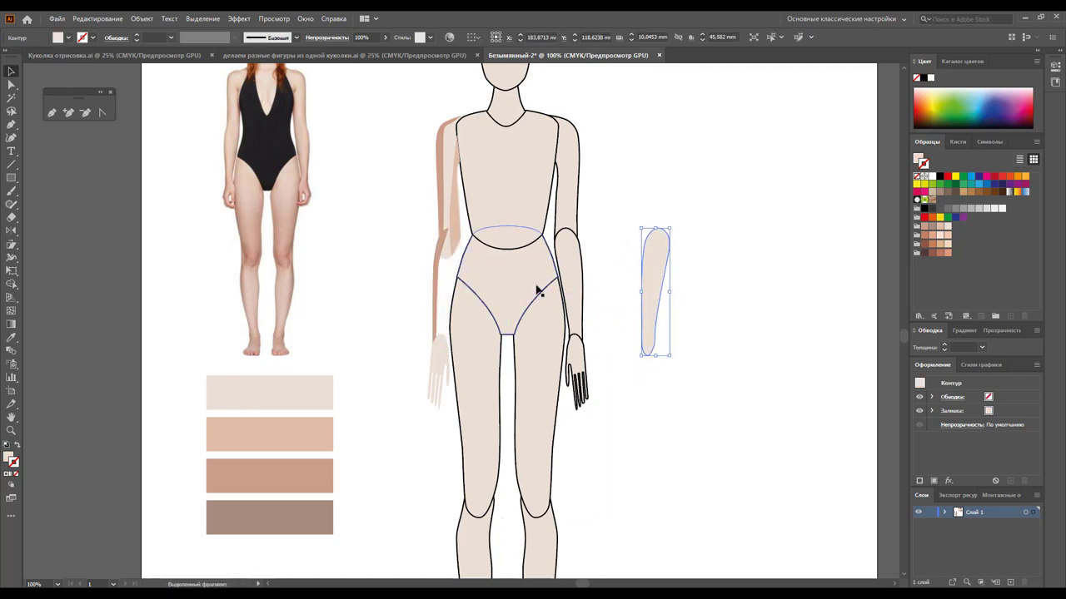
key(ctrl+z)
drag(447, 269, 646, 275)
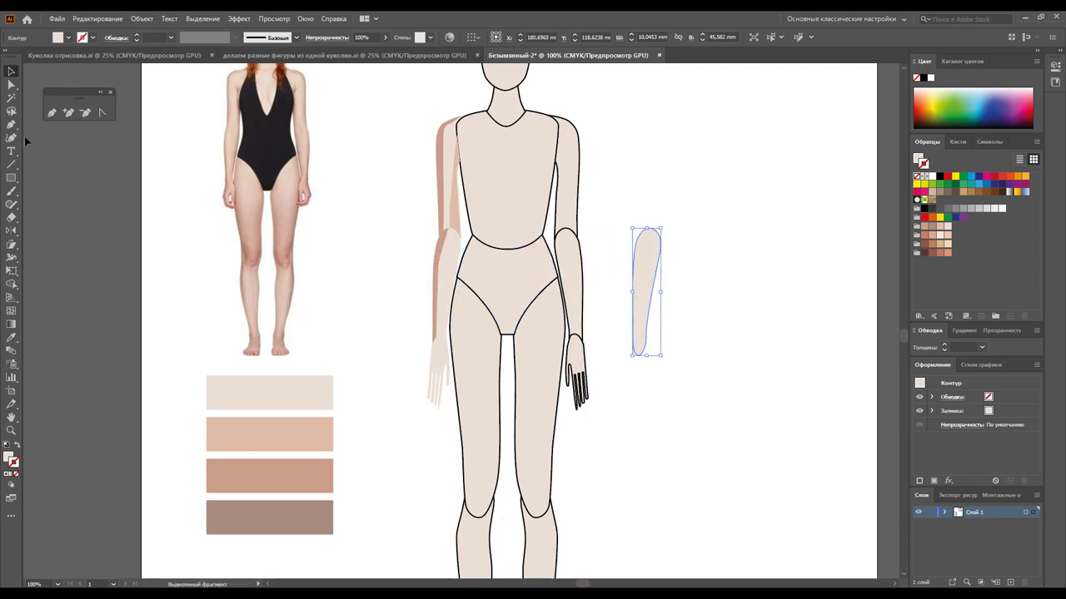
click(52, 113)
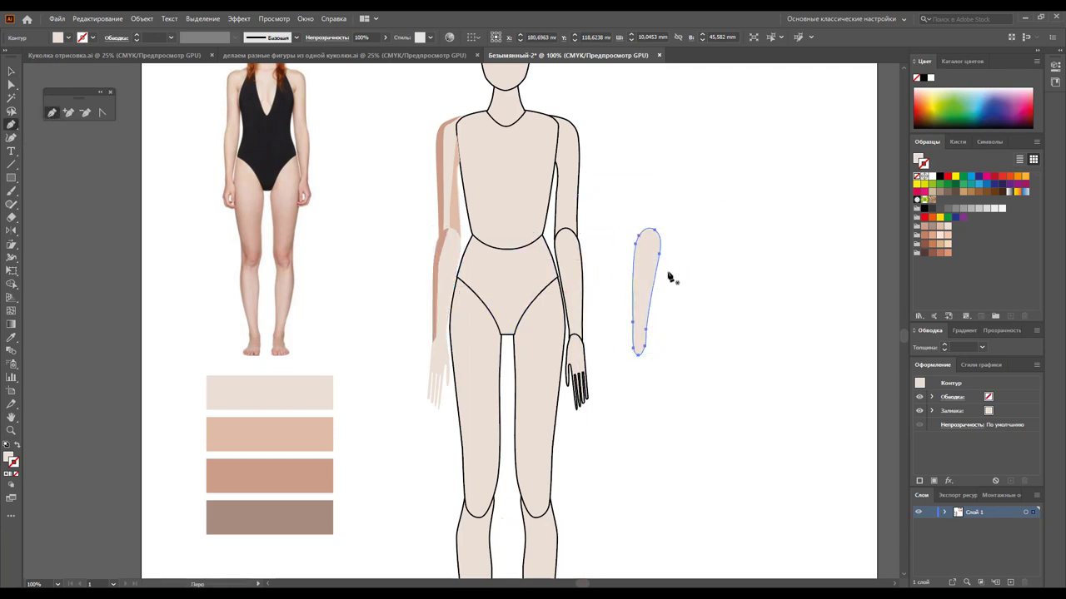
click(663, 227)
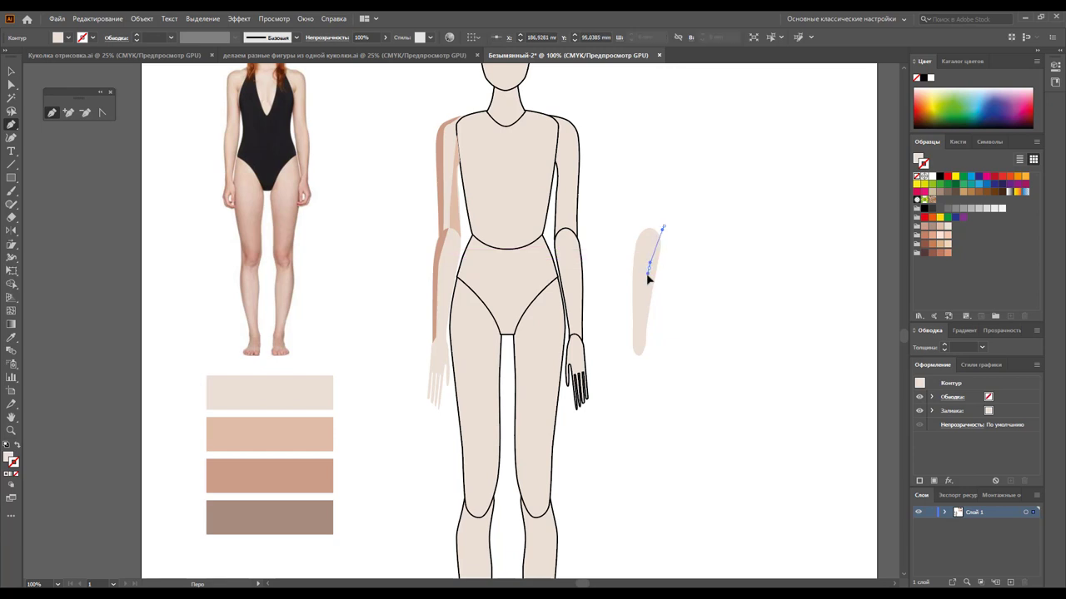
click(646, 286)
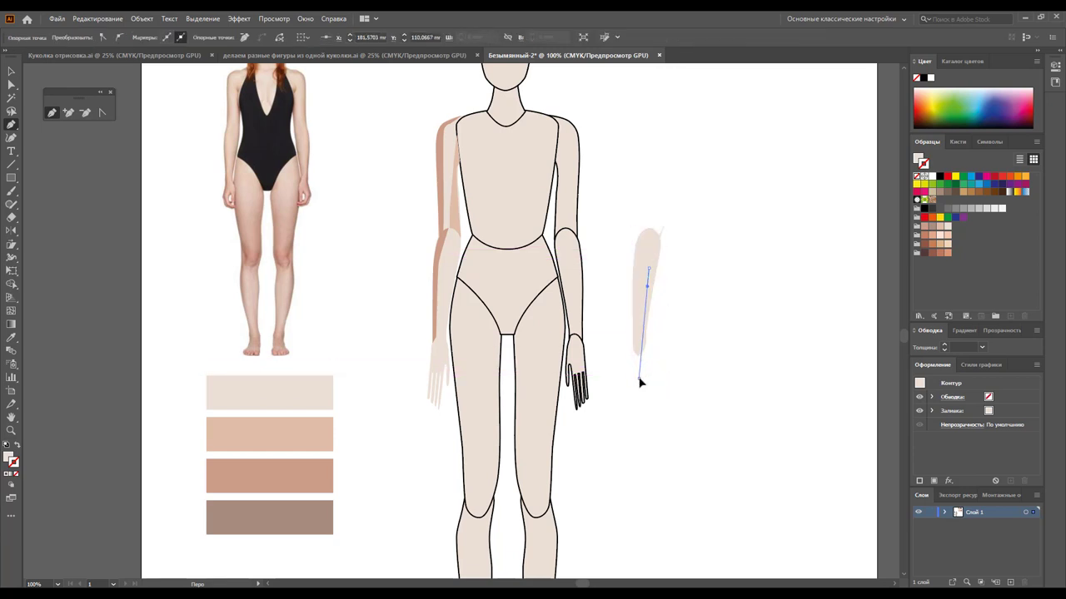
drag(638, 377, 696, 343)
drag(663, 226, 688, 249)
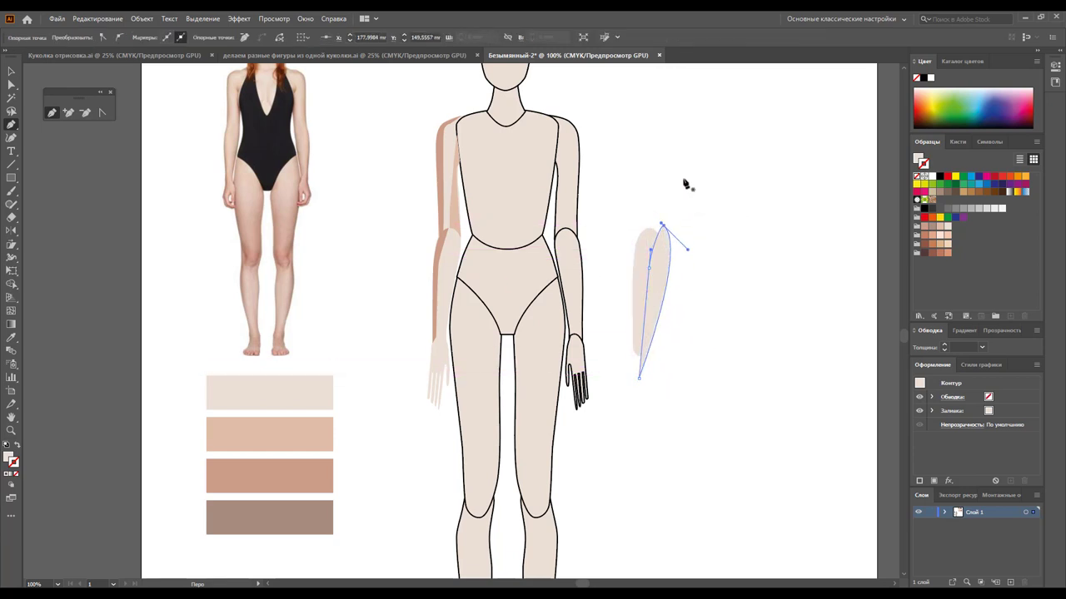
Open the Pathfinder panel from Window and Unite the drawn leaf into one path
click(302, 18)
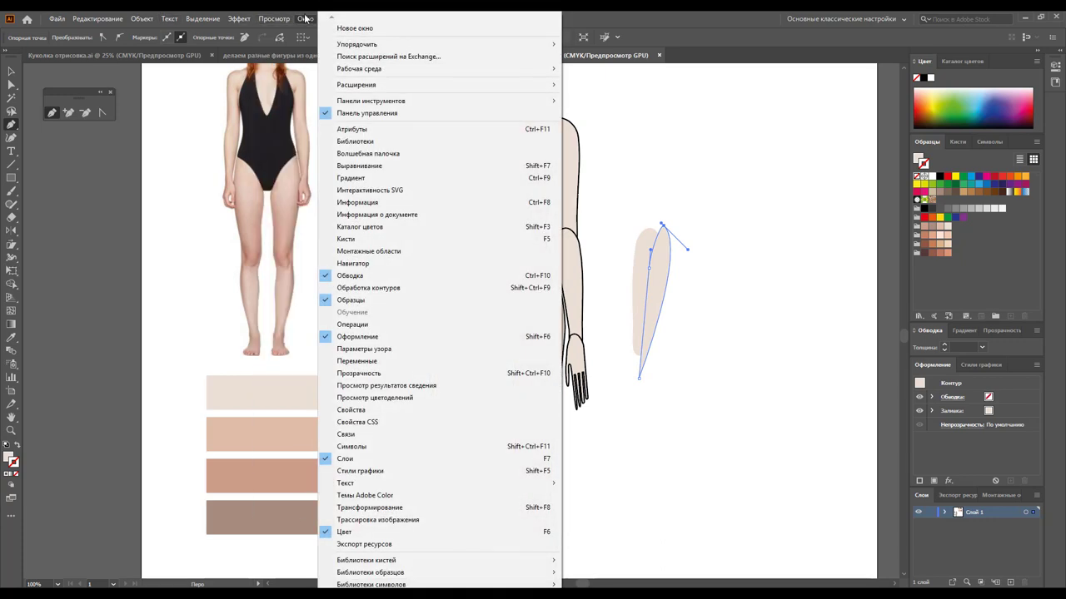
click(367, 292)
drag(426, 74, 720, 78)
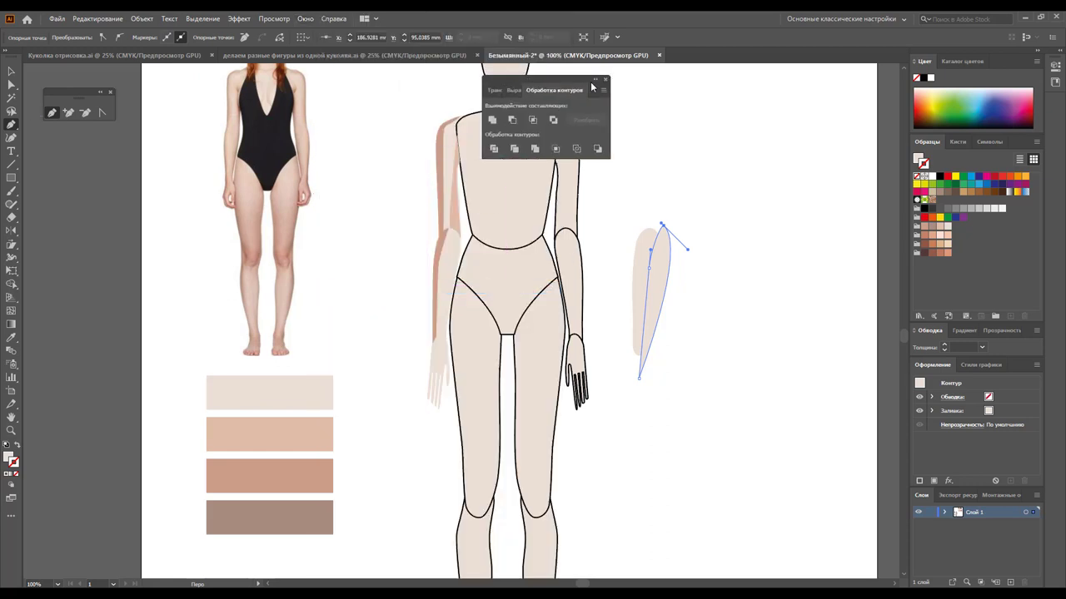
click(712, 149)
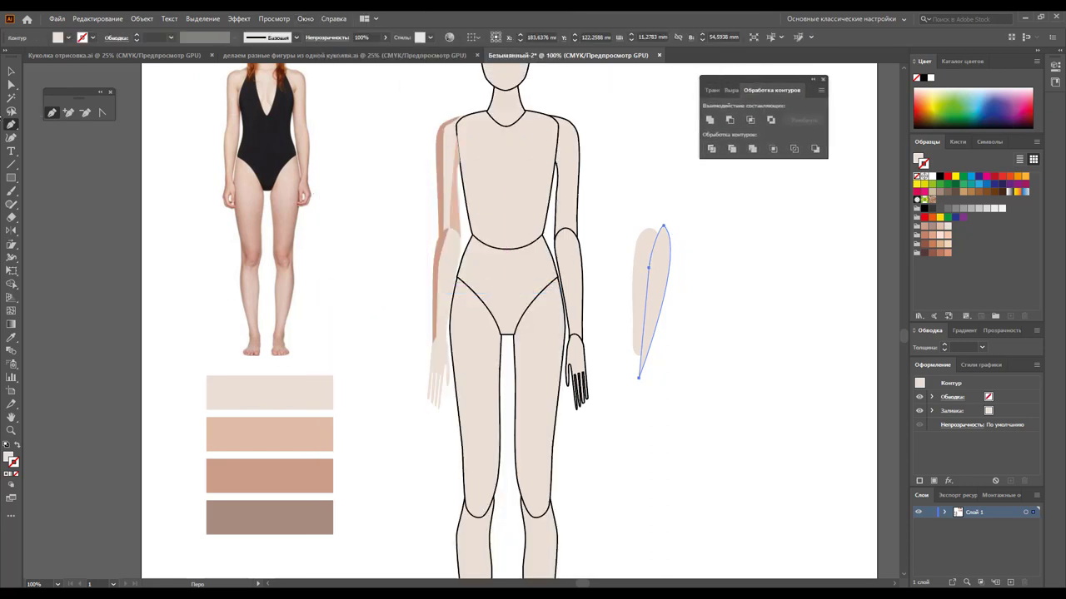
Divide the leaf shapes into slivers, ungroup, move one onto the forearm, and nudge right
click(10, 73)
drag(711, 270, 625, 324)
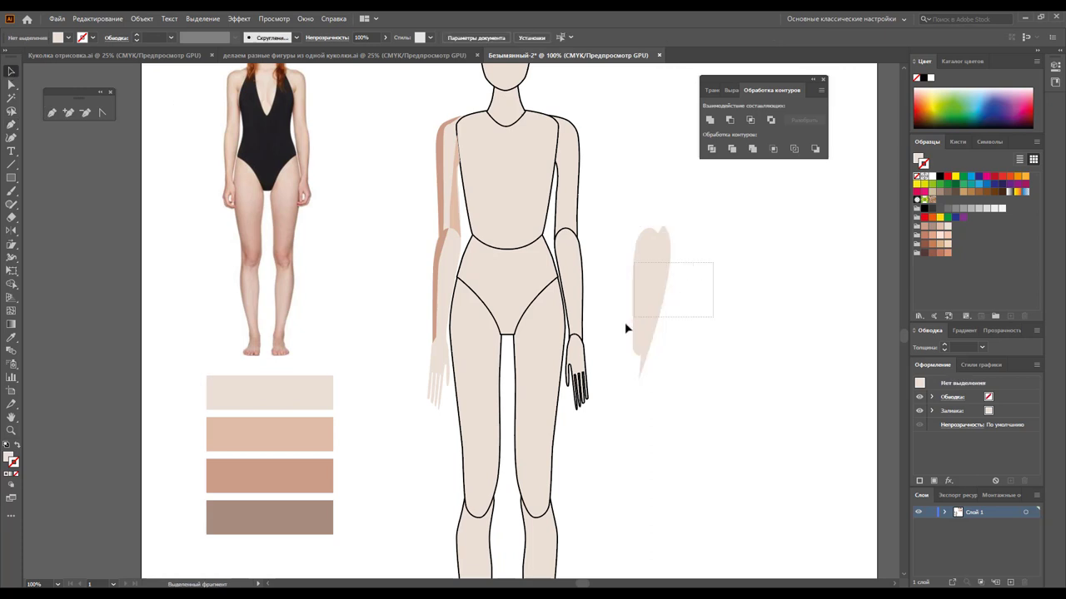
click(712, 149)
right_click(656, 266)
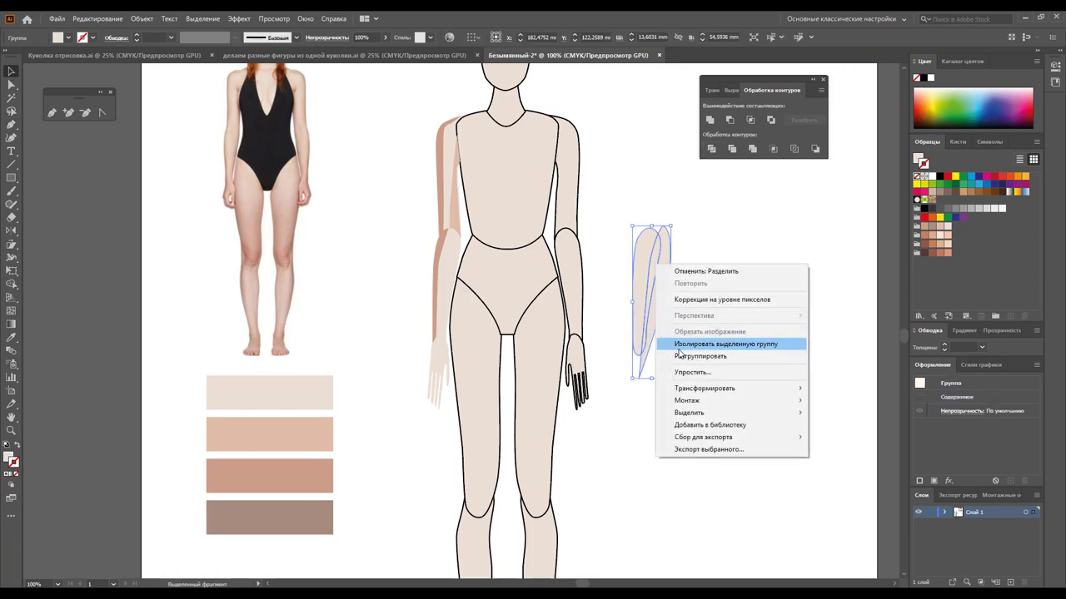
click(680, 356)
click(683, 288)
mouse_move(666, 283)
mouse_down()
mouse_move(695, 283)
mouse_move(445, 317)
mouse_up()
key(Right)
key(Right)
key(Right)
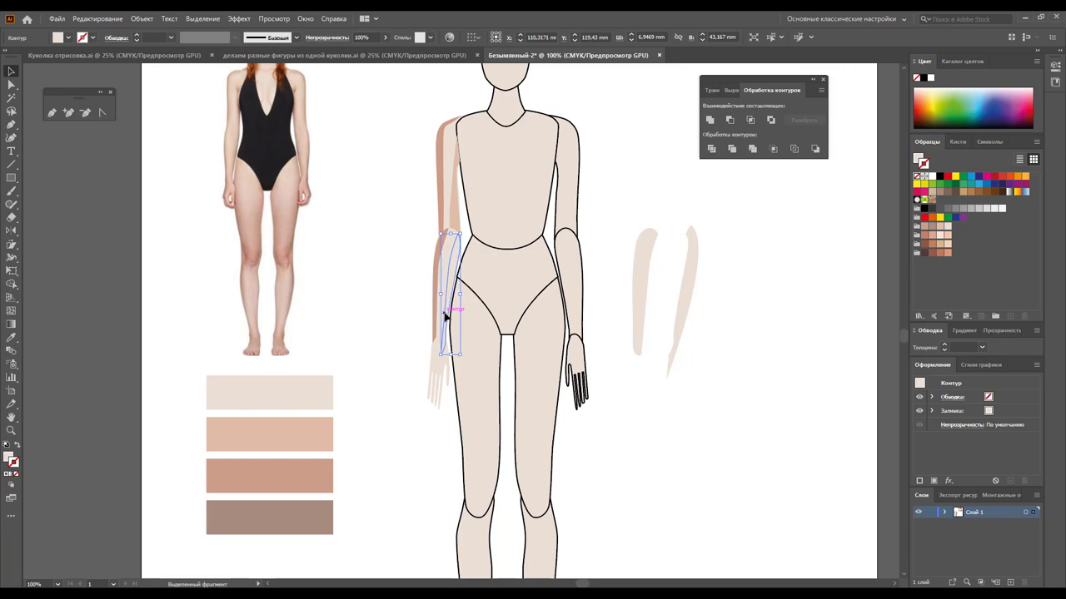
Fill the selected arm piece with a darker skin tone and no outline
click(941, 230)
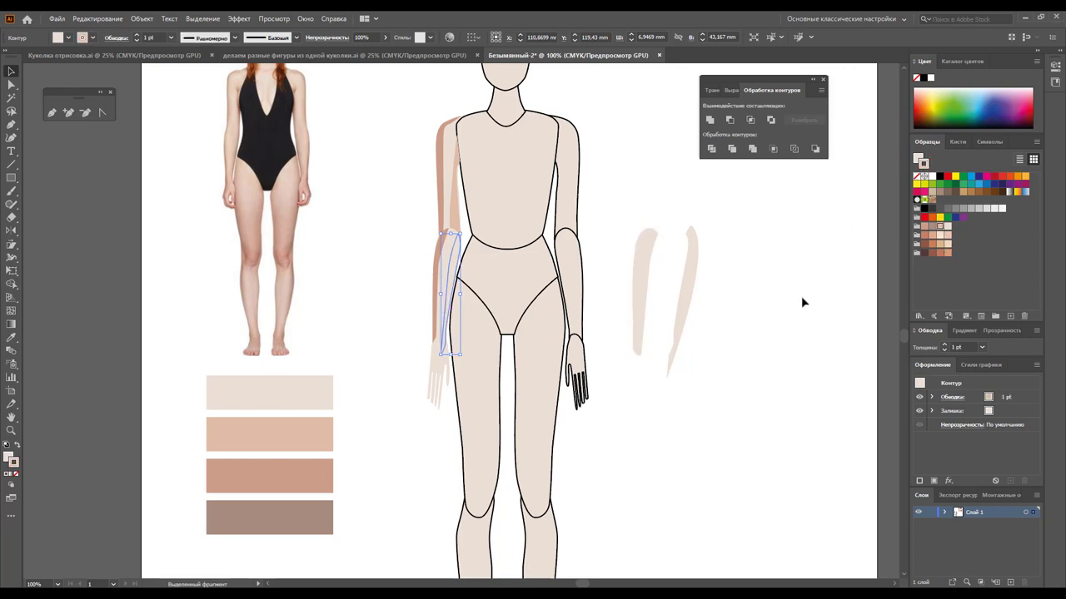
click(17, 447)
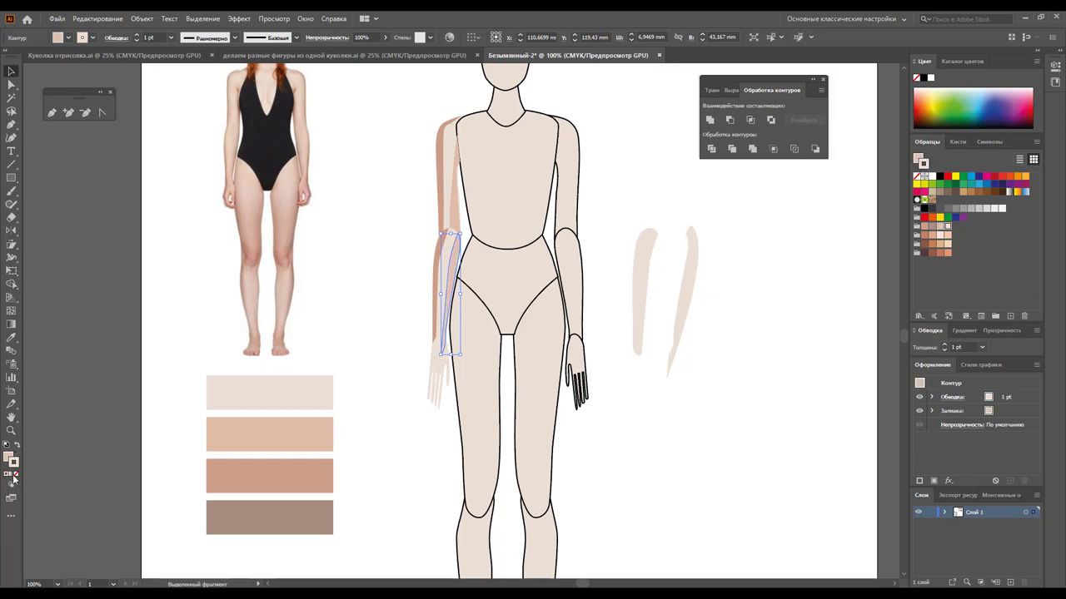
click(13, 475)
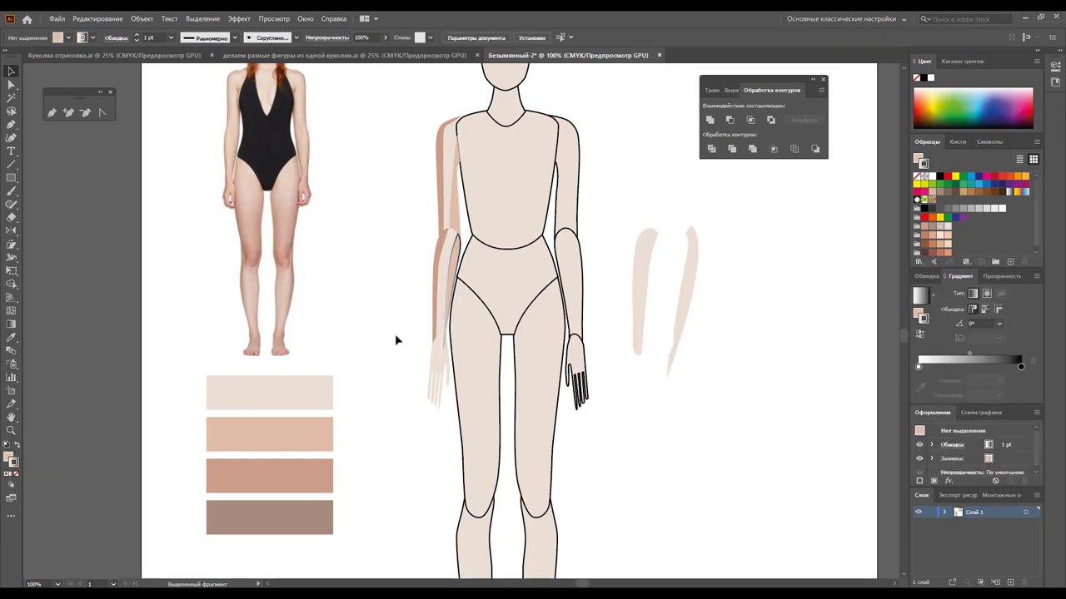
click(15, 475)
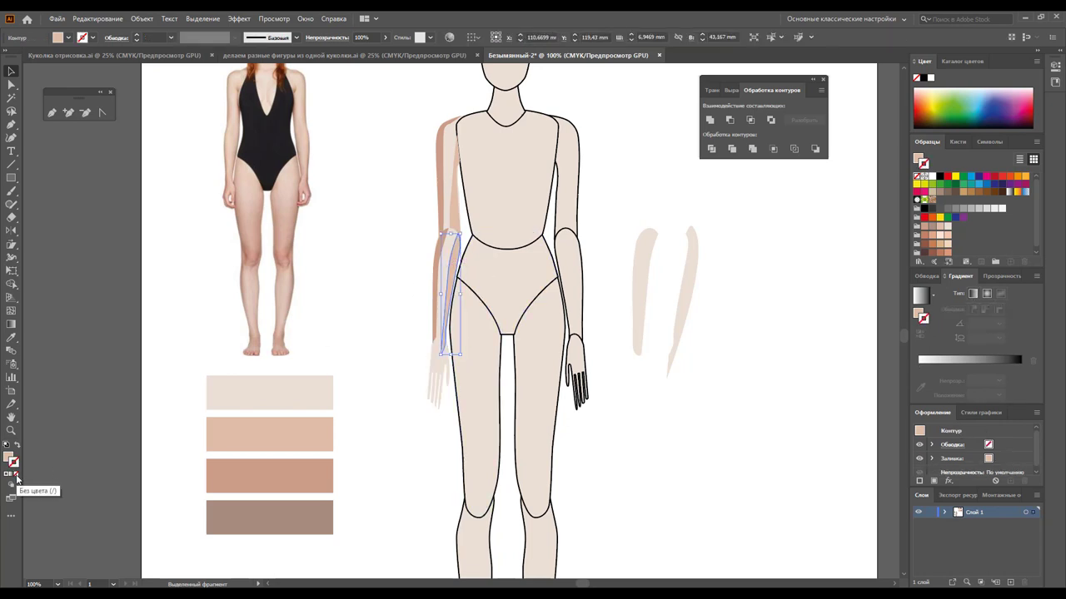
click(185, 449)
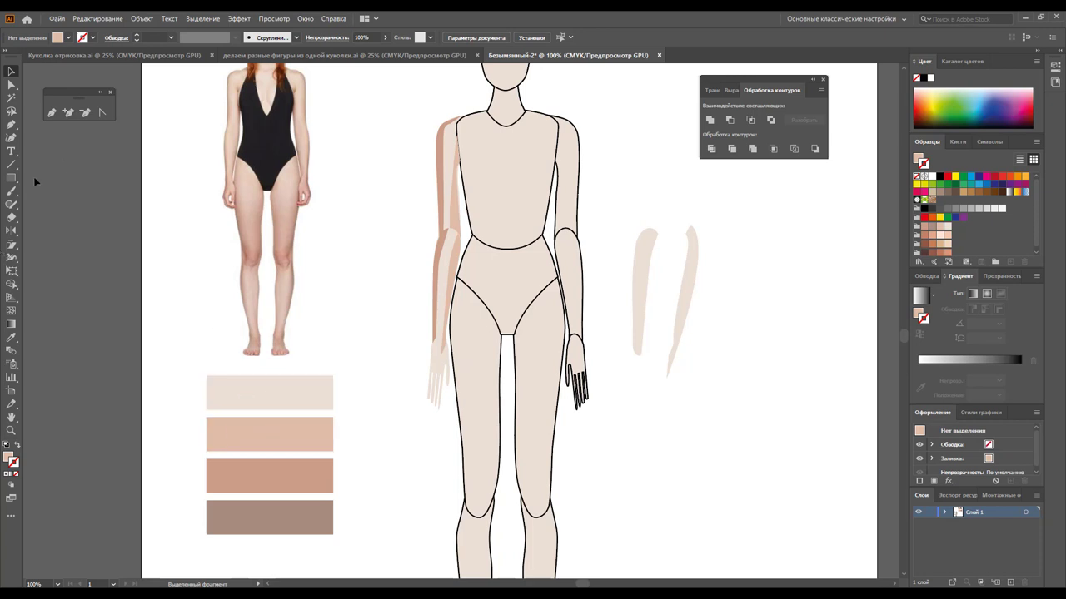
Set the three left-arm shading pieces to 58% opacity
click(442, 245)
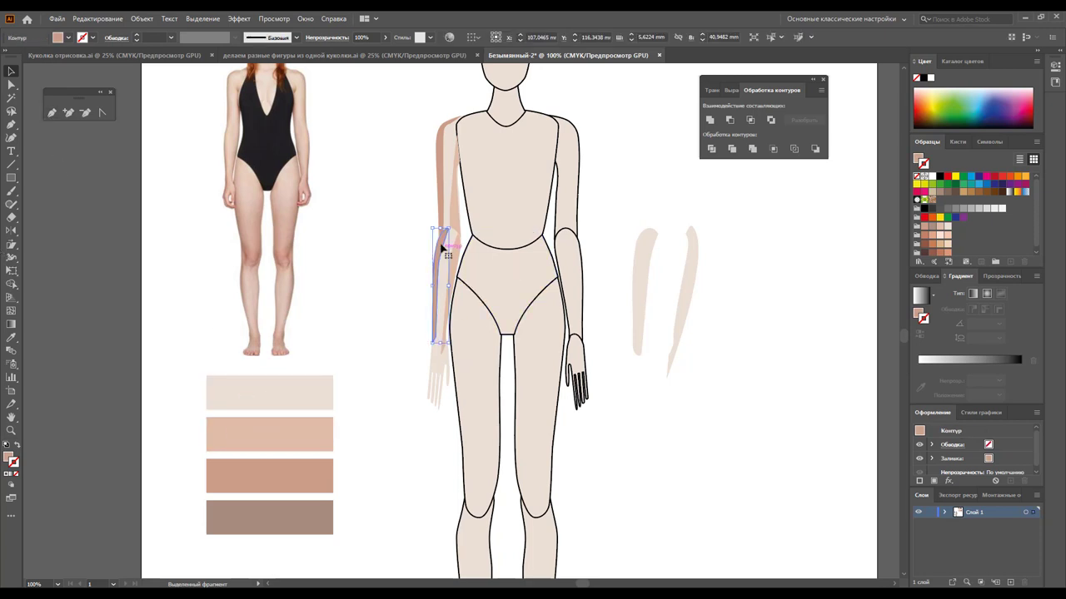
shift+click(444, 202)
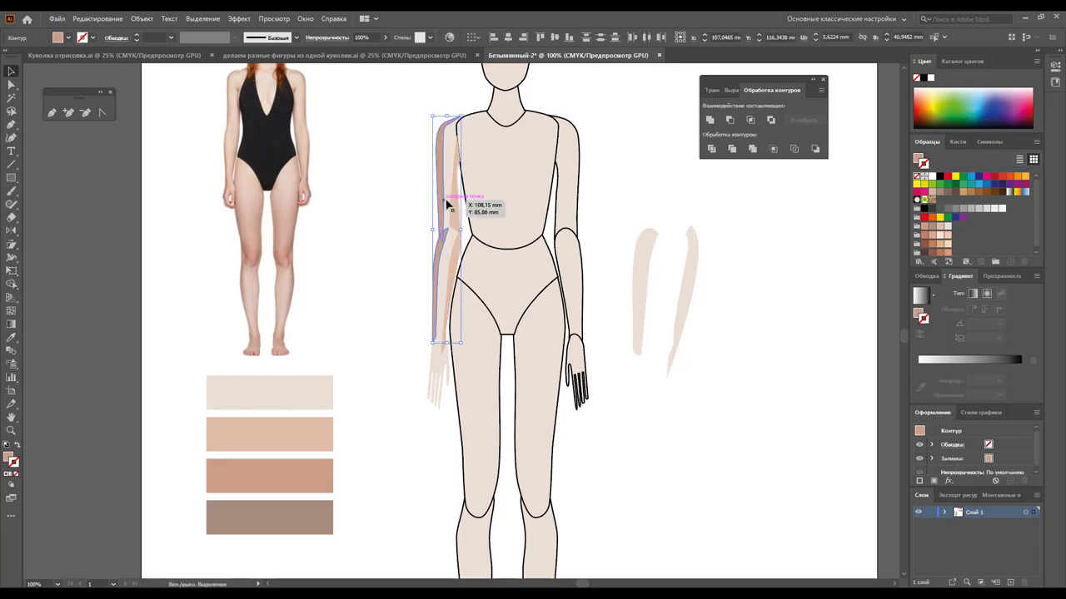
shift+click(455, 265)
click(385, 39)
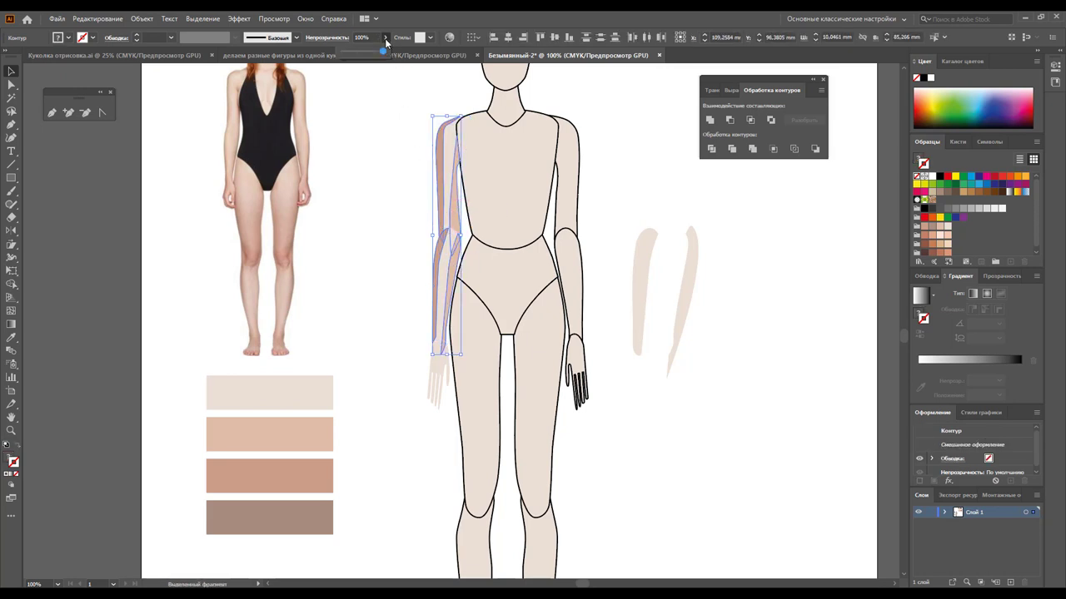
click(367, 53)
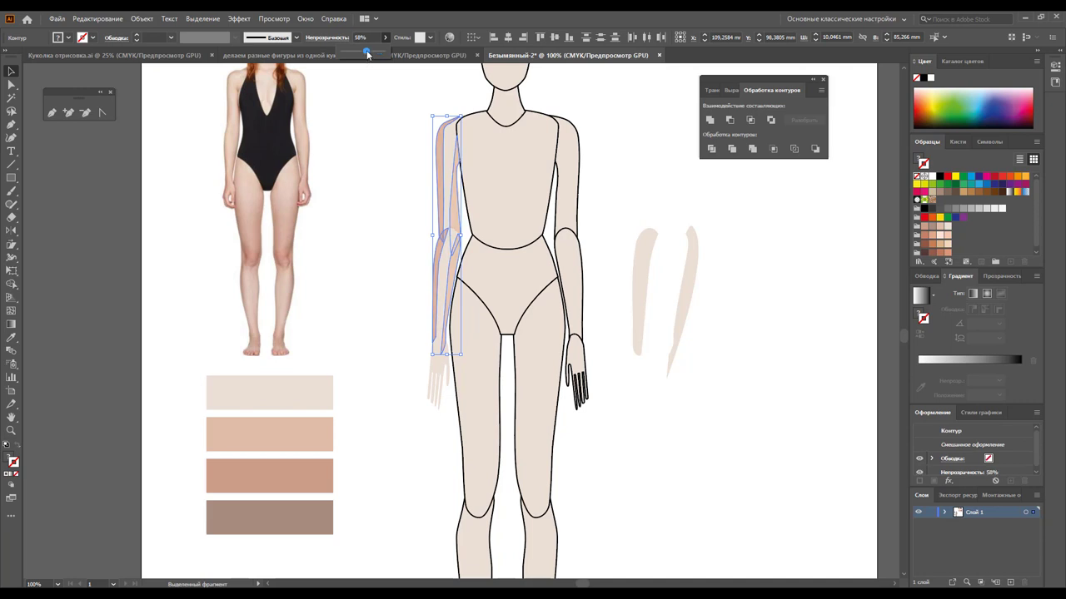
click(403, 218)
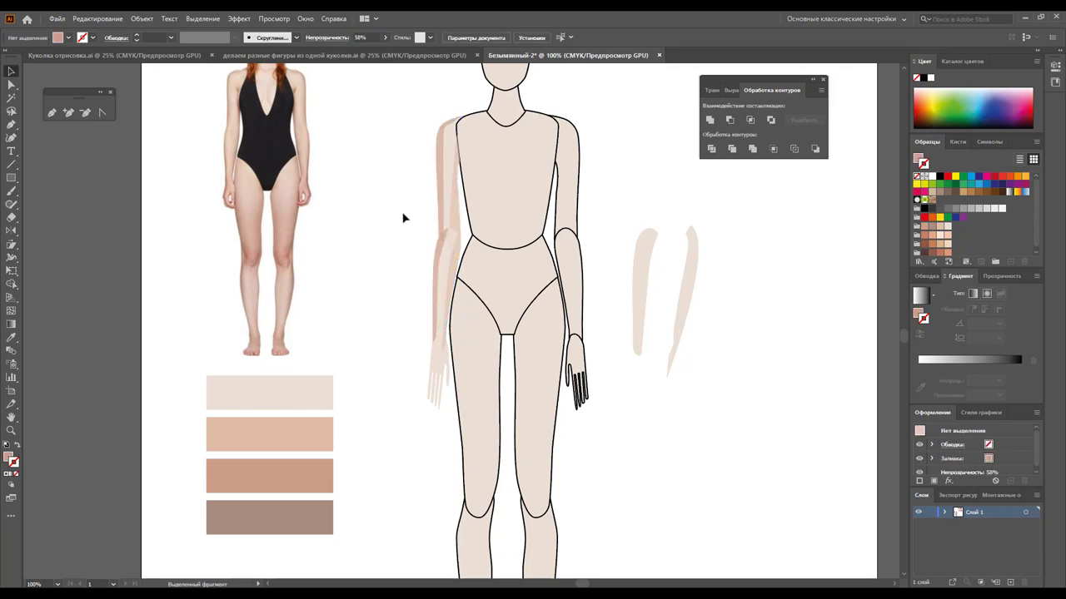
Fill the left hand with the skin-tone swatch and remove its outline
mouse_move(445, 368)
mouse_down()
mouse_move(428, 366)
mouse_move(446, 366)
mouse_up()
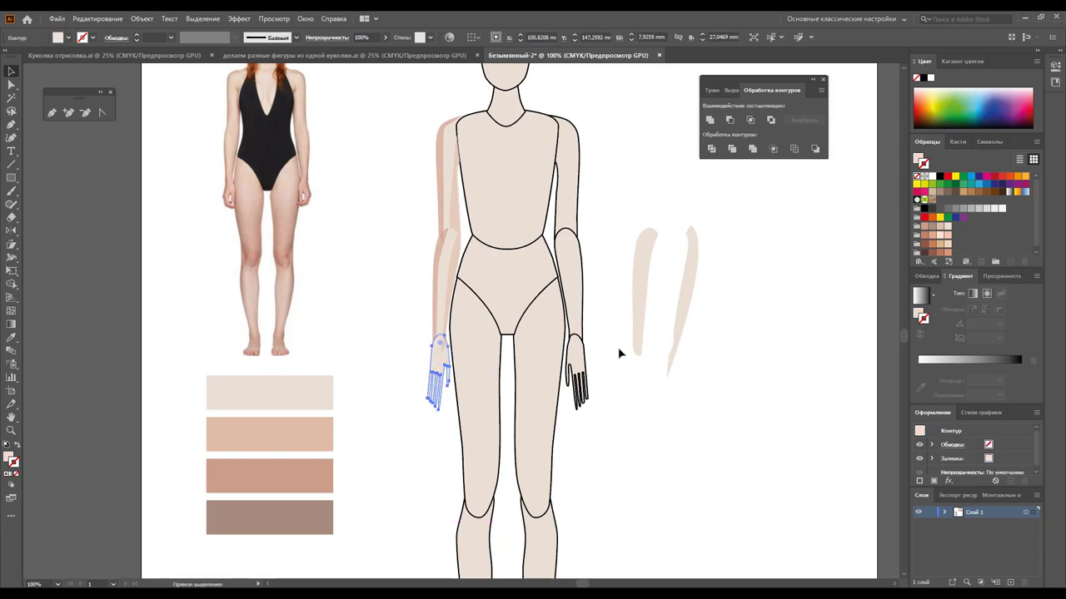
click(940, 226)
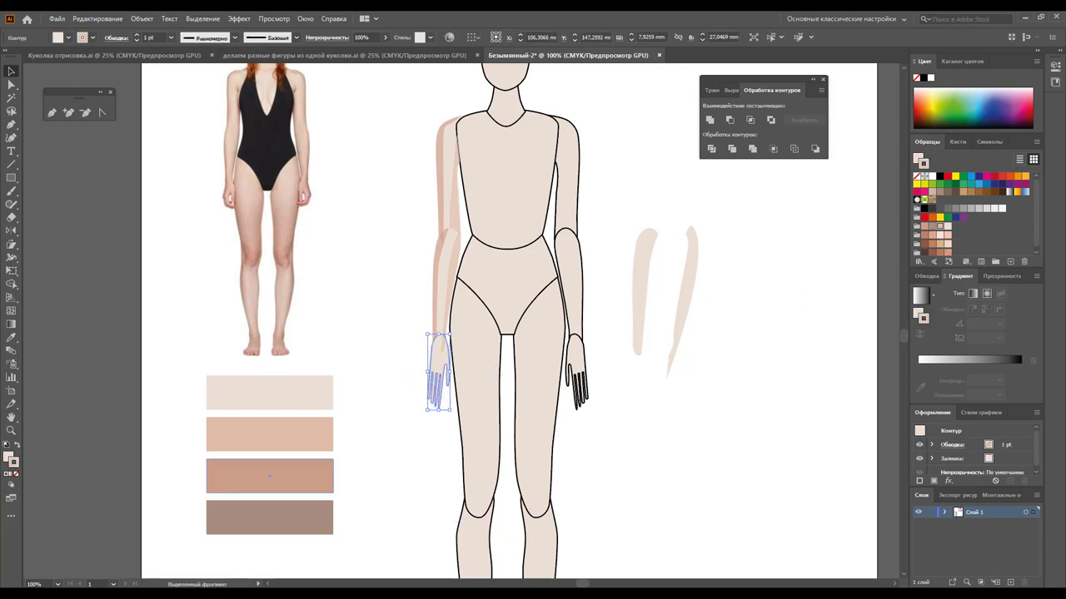
click(16, 446)
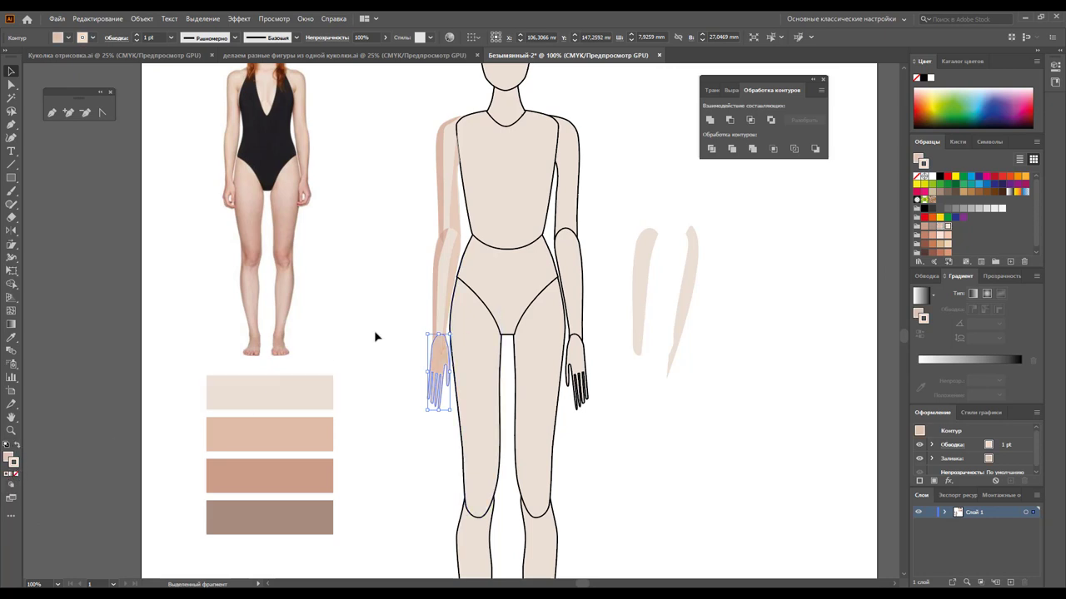
click(377, 336)
click(442, 360)
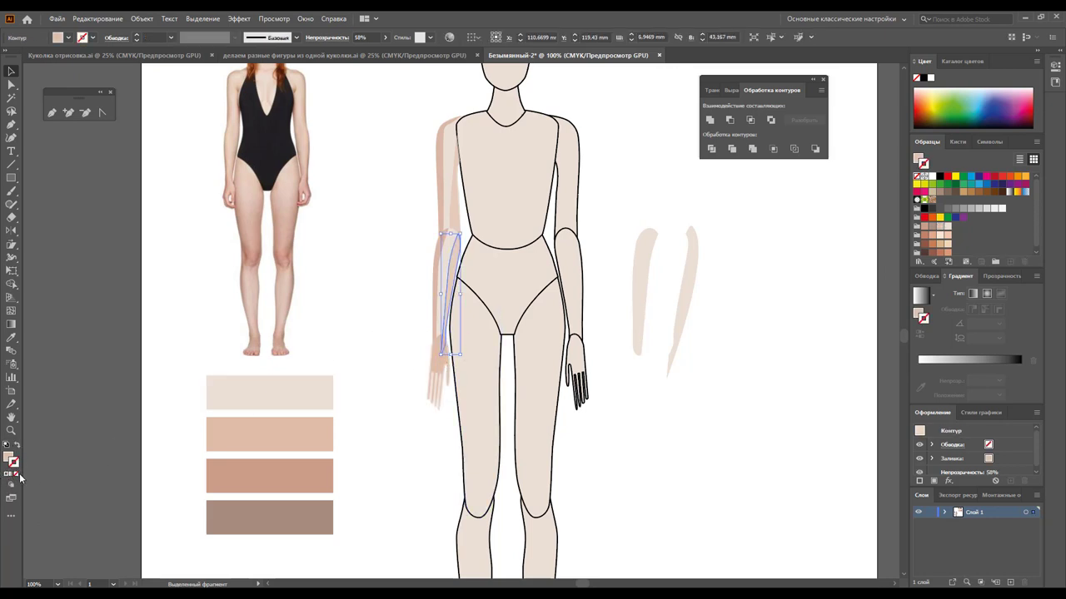
click(397, 433)
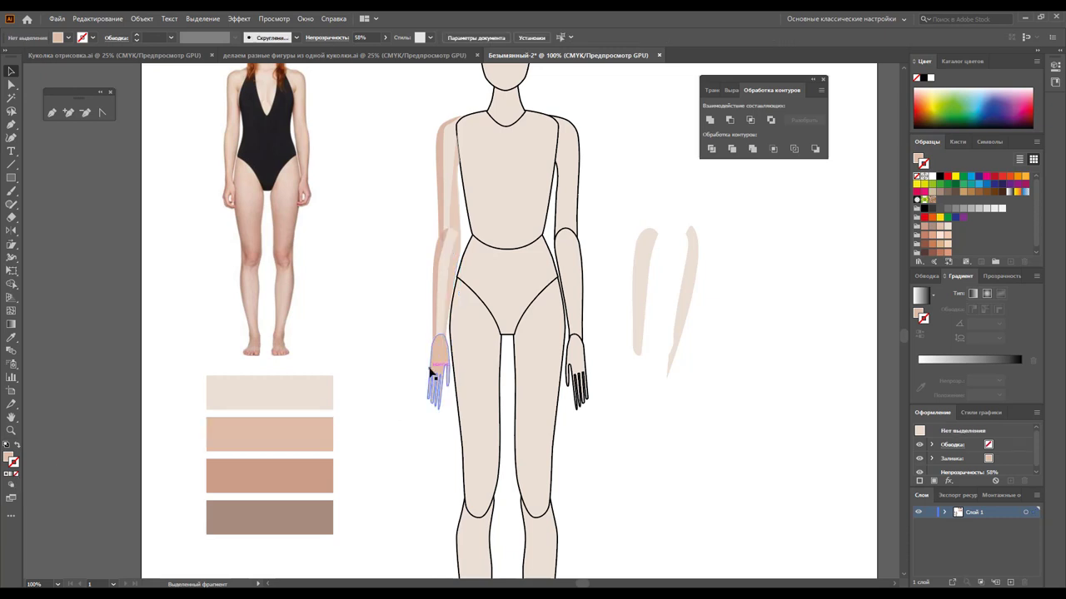
click(432, 375)
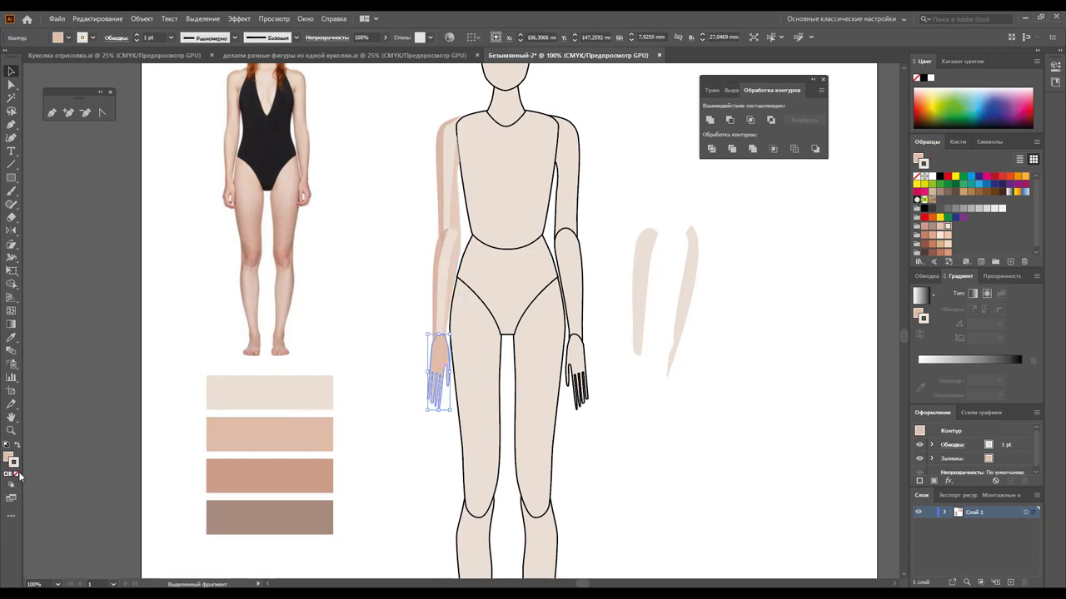
click(16, 475)
click(432, 434)
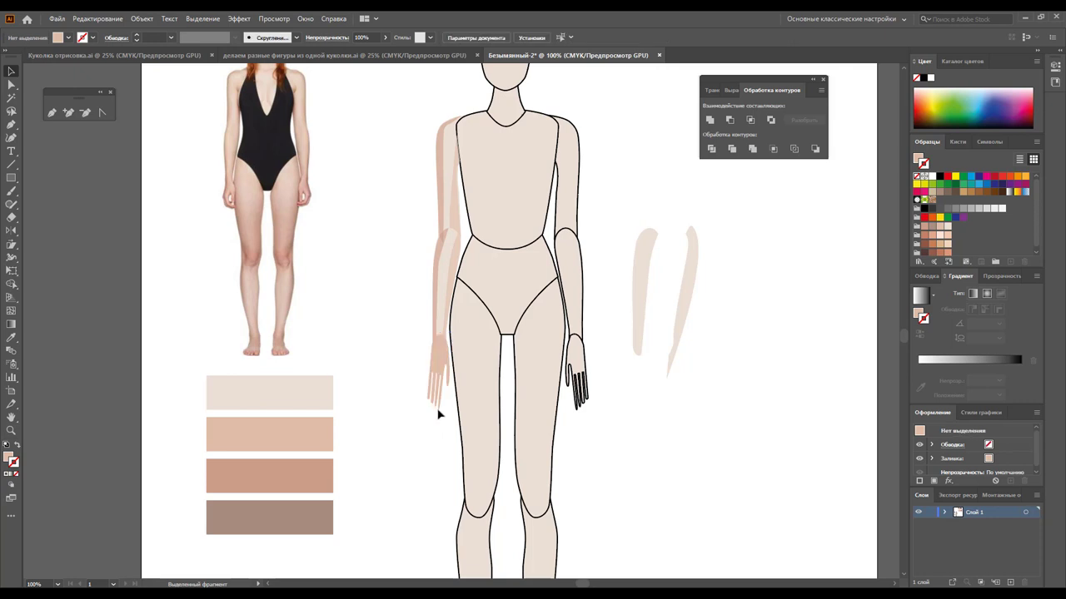
Draw a thin ellipse over the palm of the left hand
drag(441, 363, 387, 362)
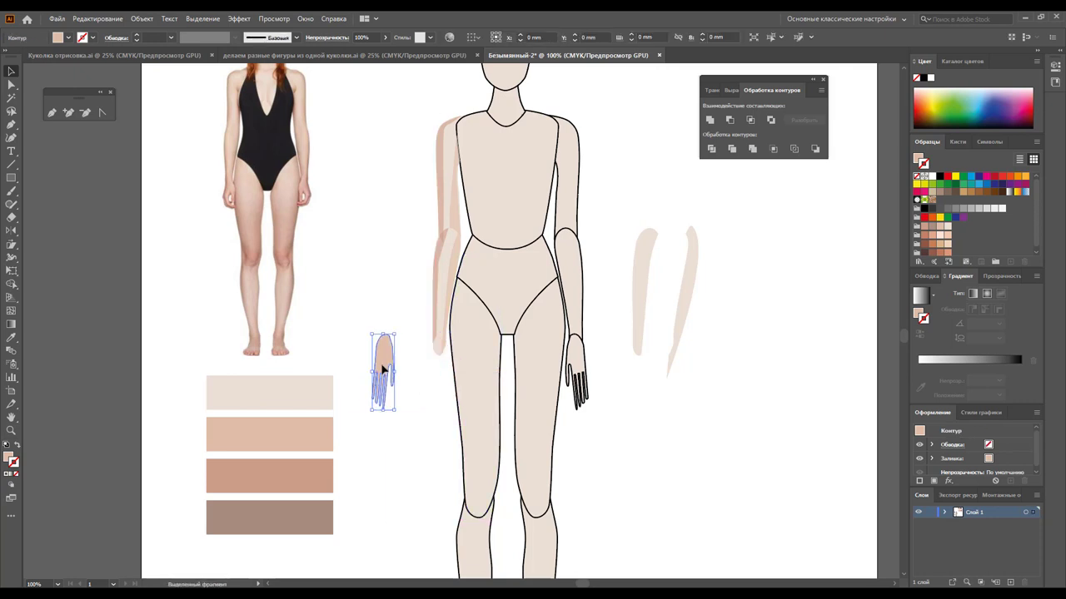
click(400, 451)
click(11, 178)
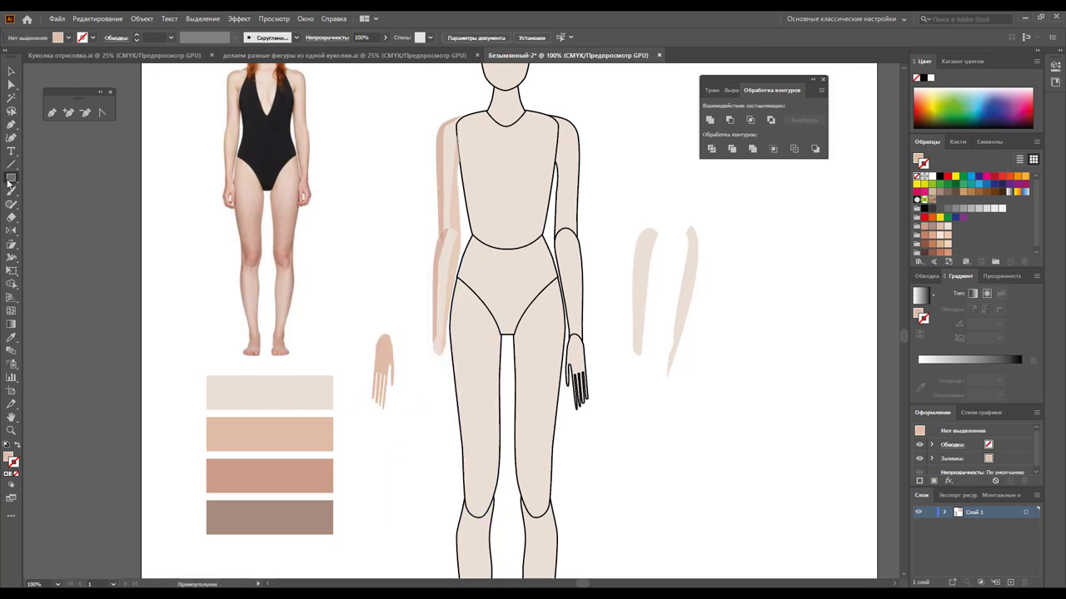
click(76, 204)
drag(381, 329, 389, 375)
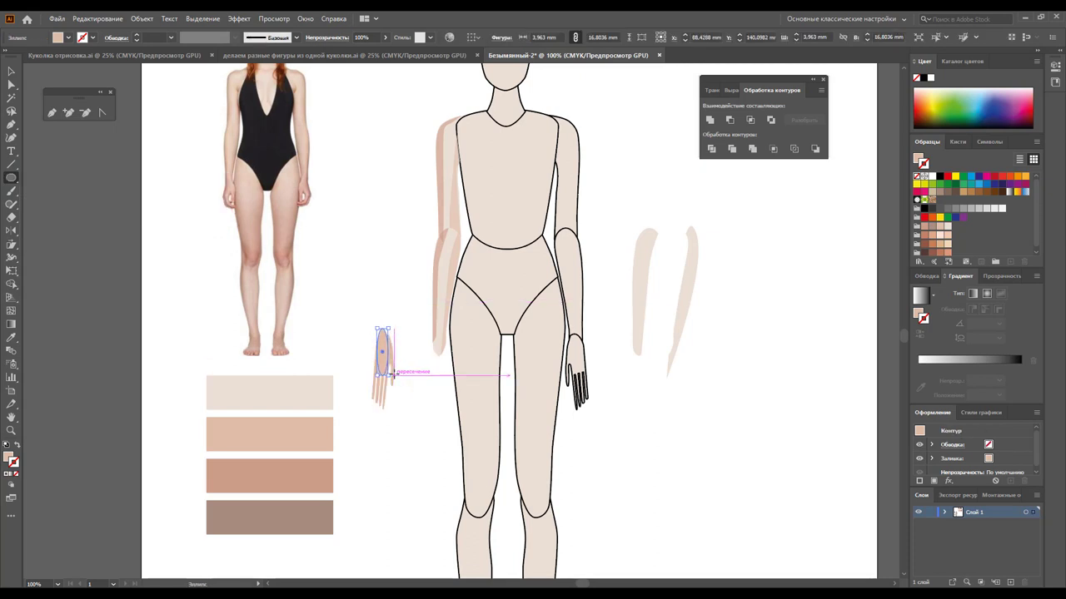
click(10, 71)
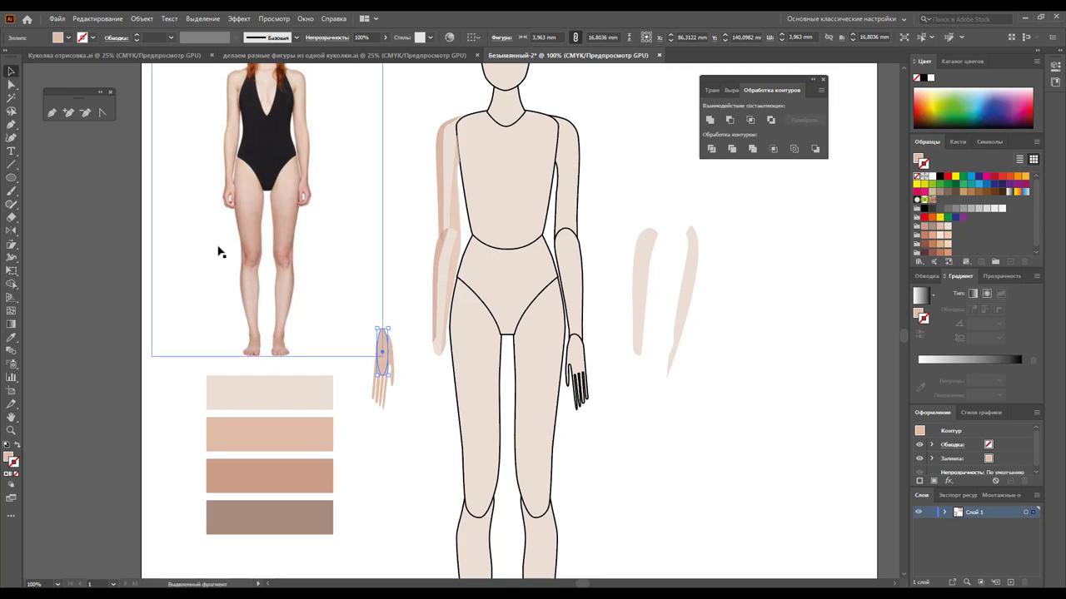
Divide the hand along the oval, ungroup it, and set the oval piece on the palm
drag(391, 353, 447, 364)
click(382, 358)
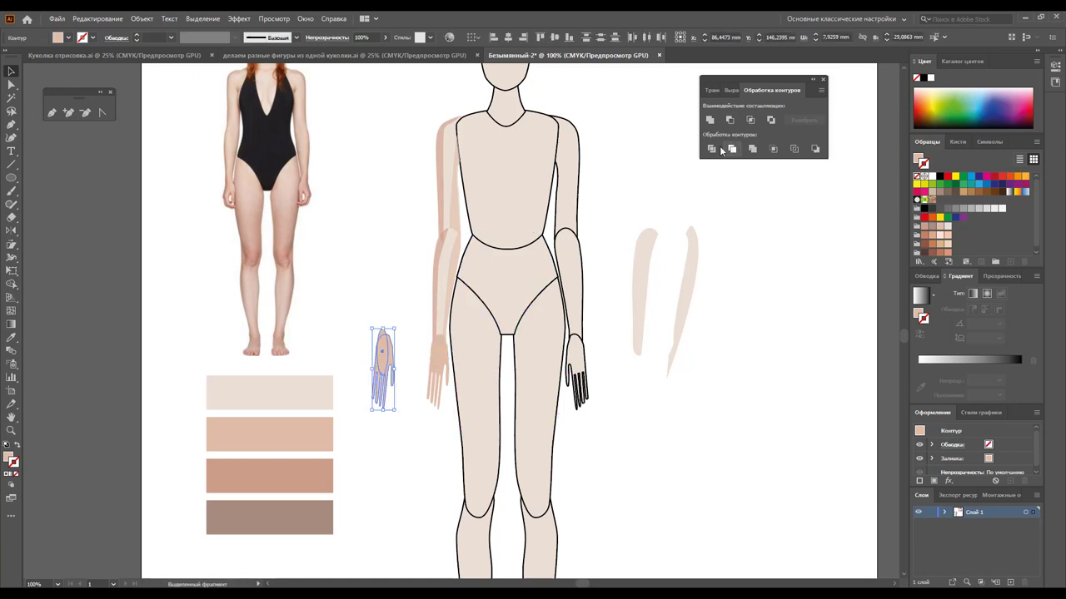
click(711, 148)
right_click(388, 353)
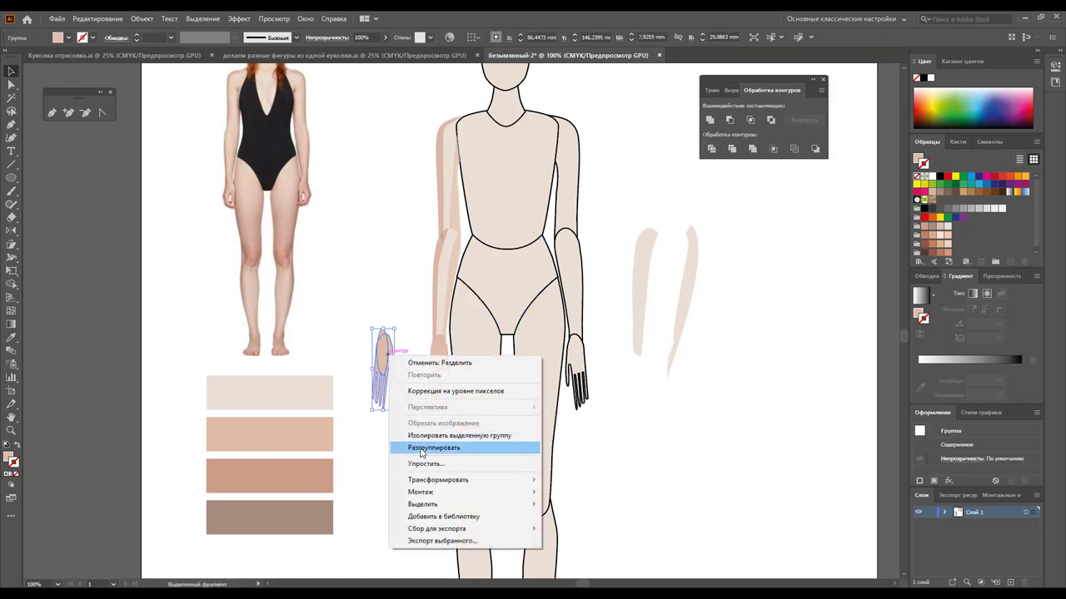
click(423, 450)
click(404, 317)
drag(380, 354, 442, 364)
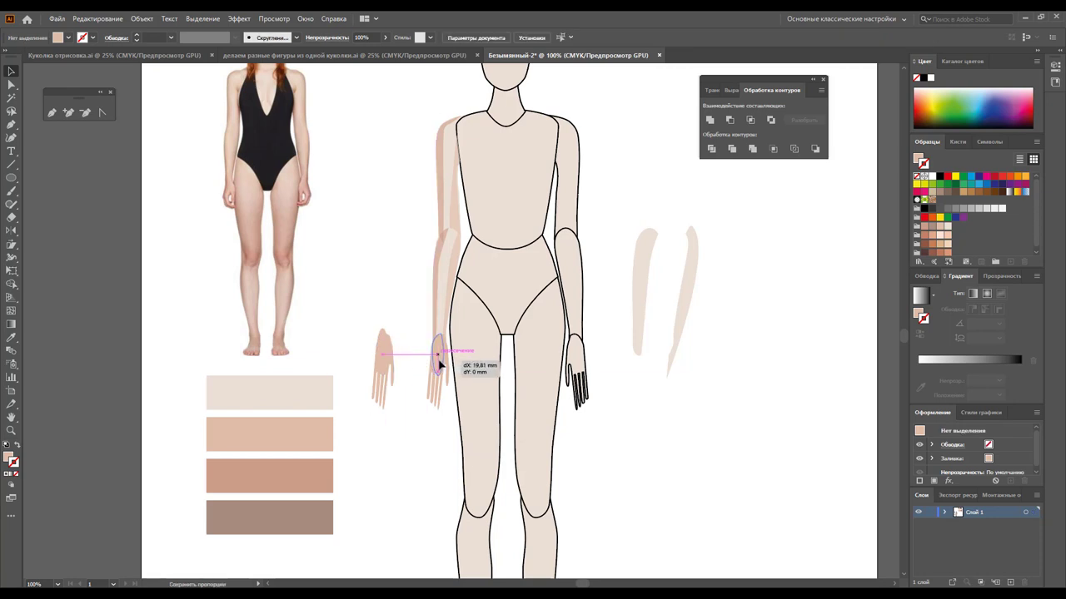
drag(439, 364, 439, 363)
Give the palm oval a light skin-tone fill, no stroke, and about 44% opacity
click(946, 227)
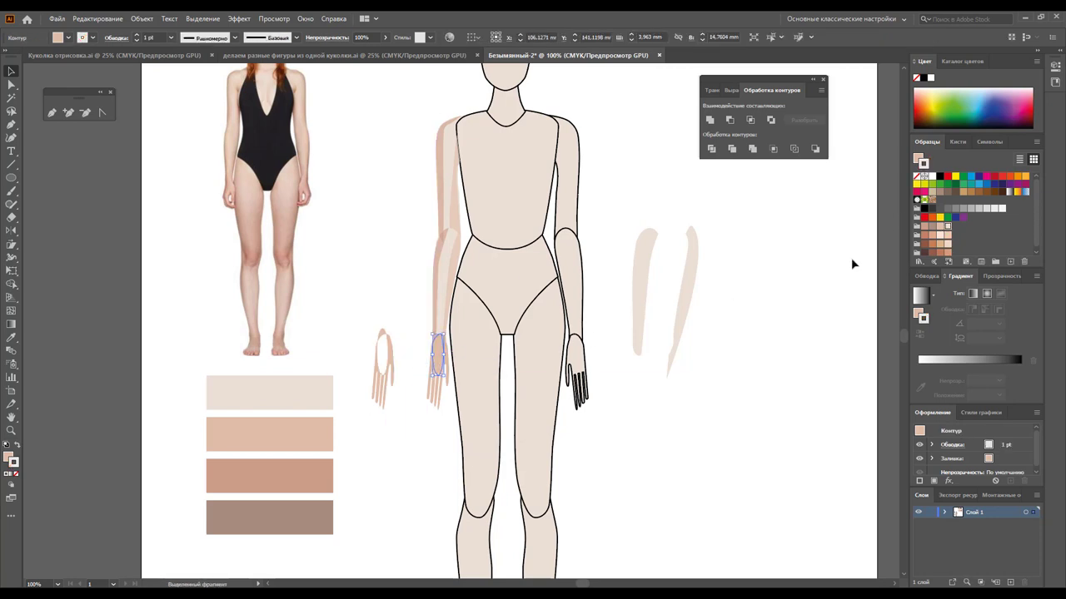
click(17, 445)
click(16, 473)
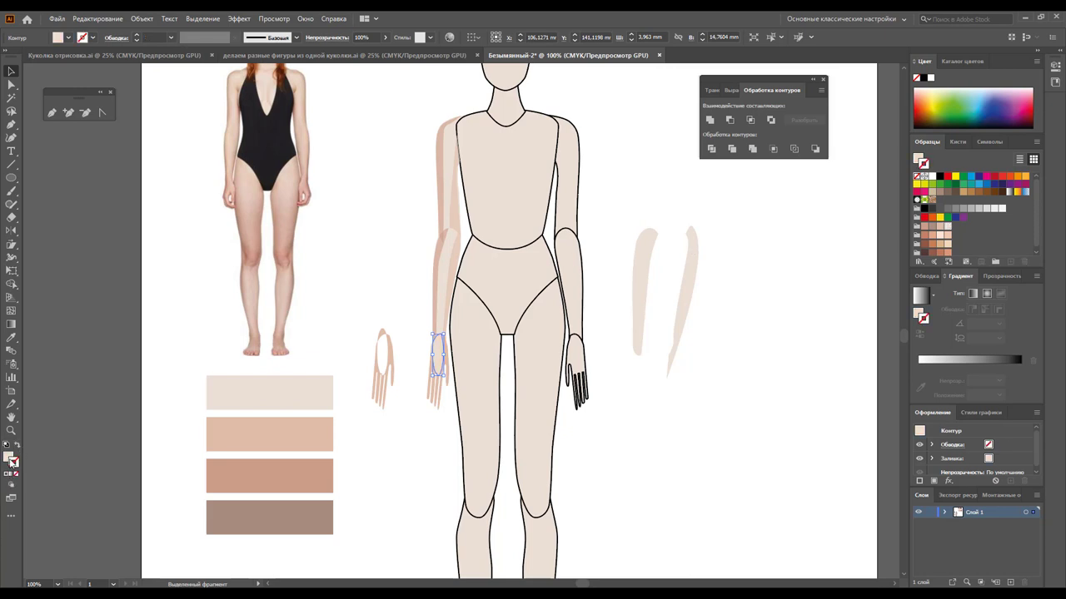
click(385, 38)
click(364, 53)
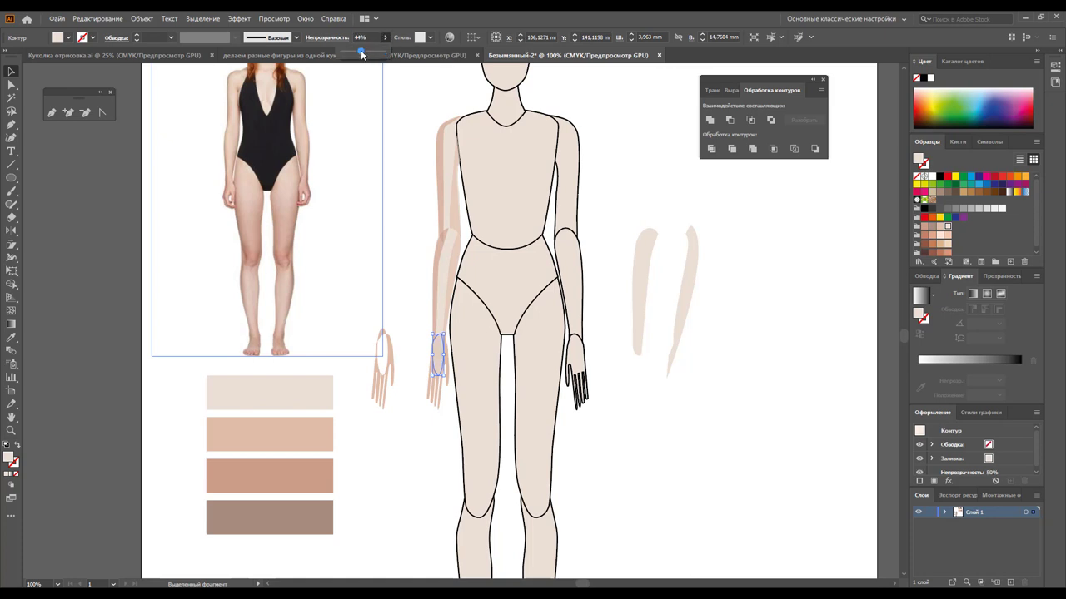
click(372, 290)
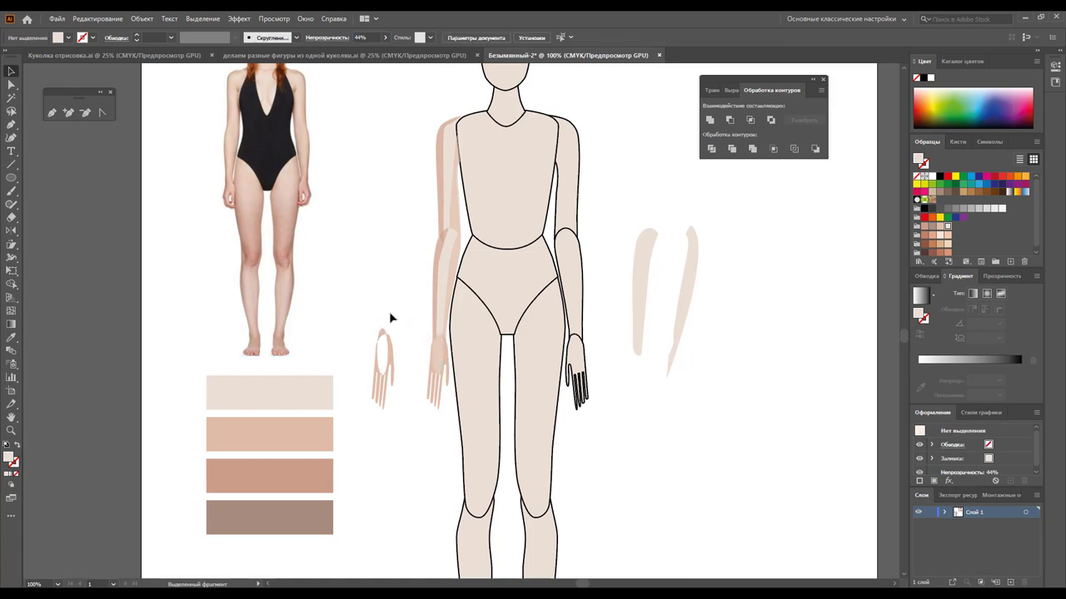
Delete the spare loose hand and the outlined right arm and hand
drag(365, 411, 582, 384)
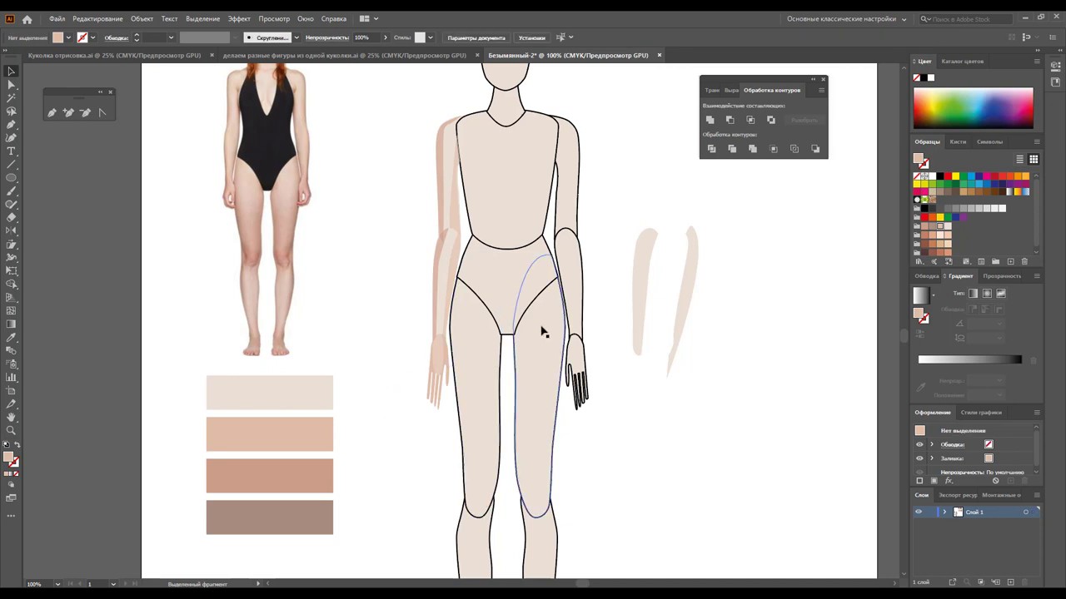
drag(605, 428, 575, 194)
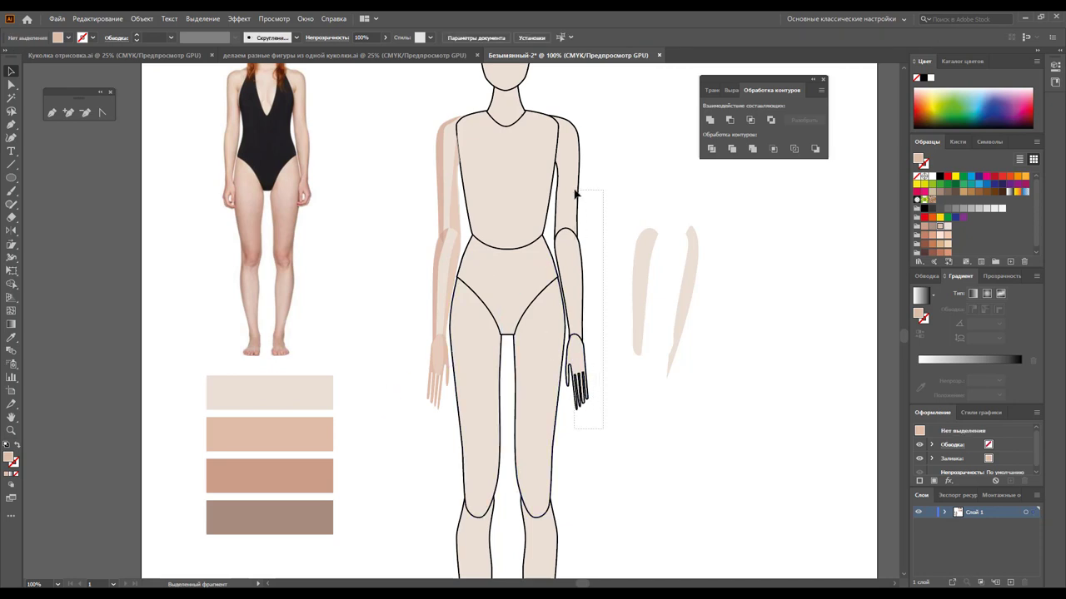
key(Delete)
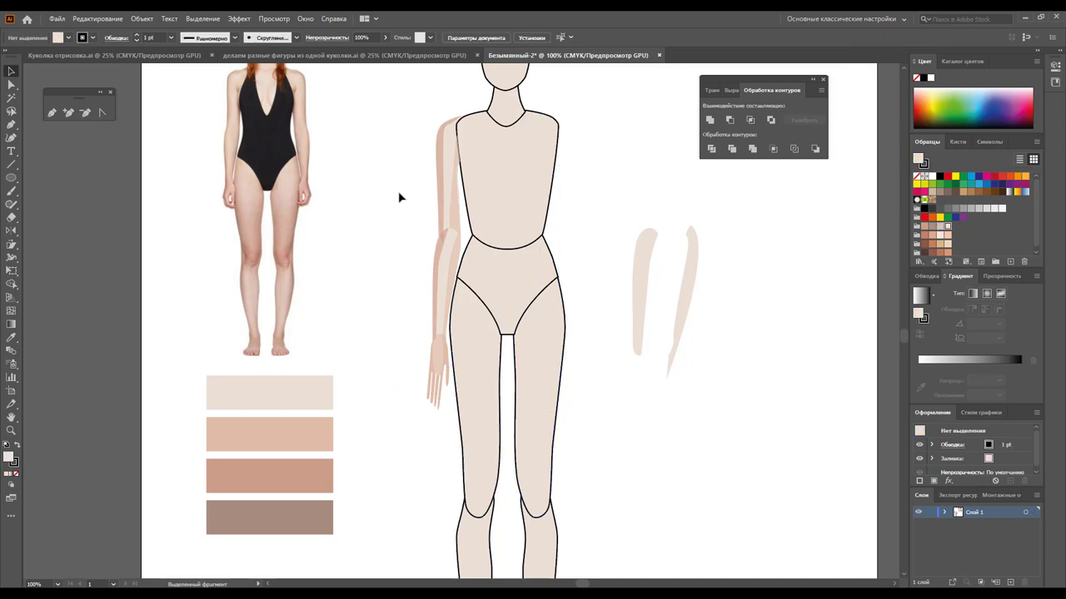
Reflect the shaded left arm across the waist, then undo the misplaced result
drag(399, 193, 438, 399)
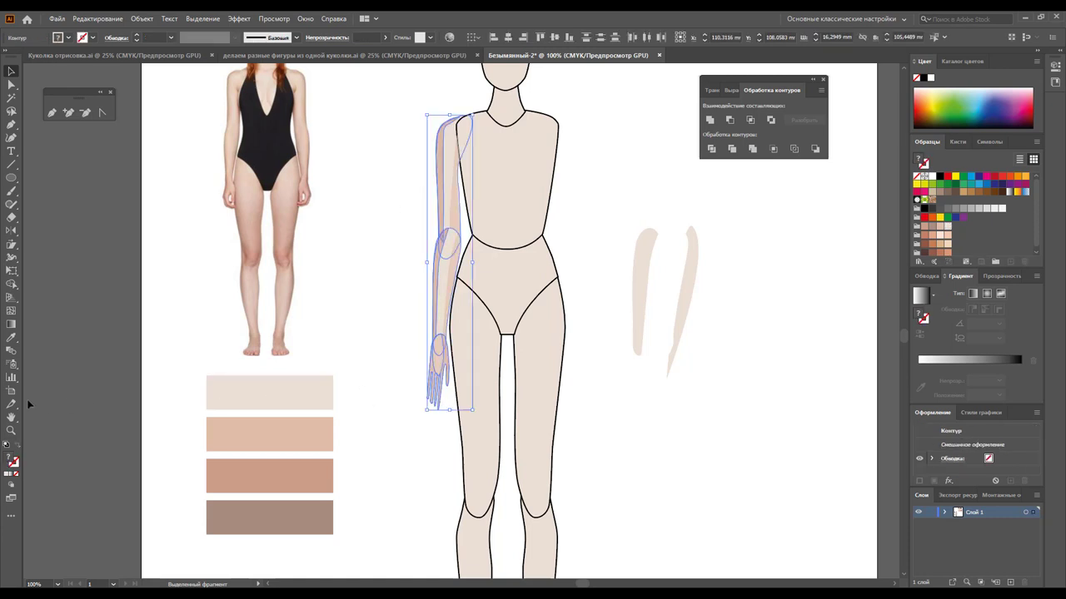
click(17, 232)
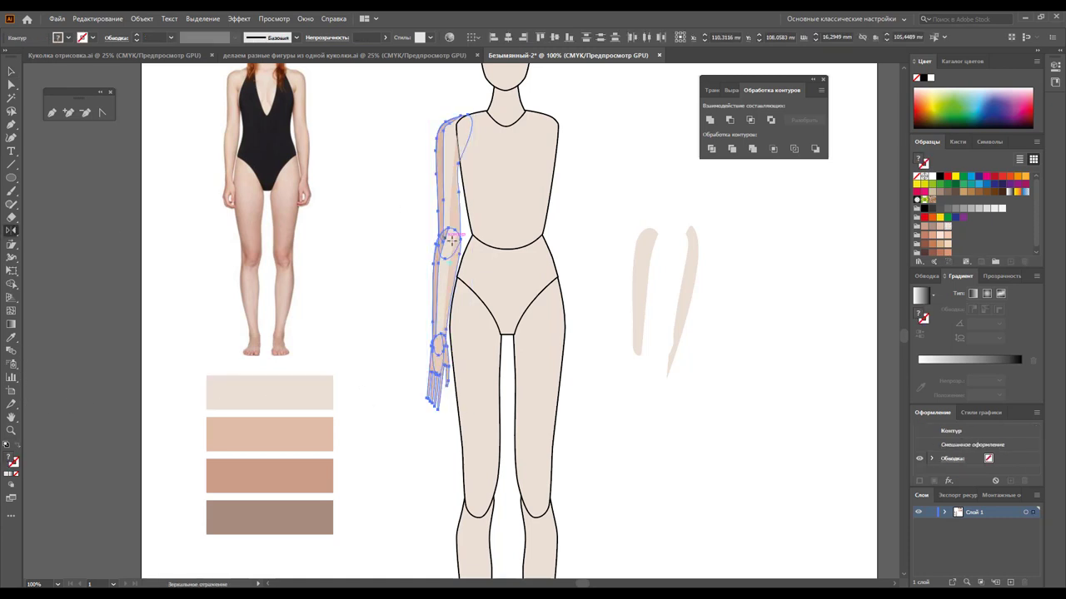
click(508, 245)
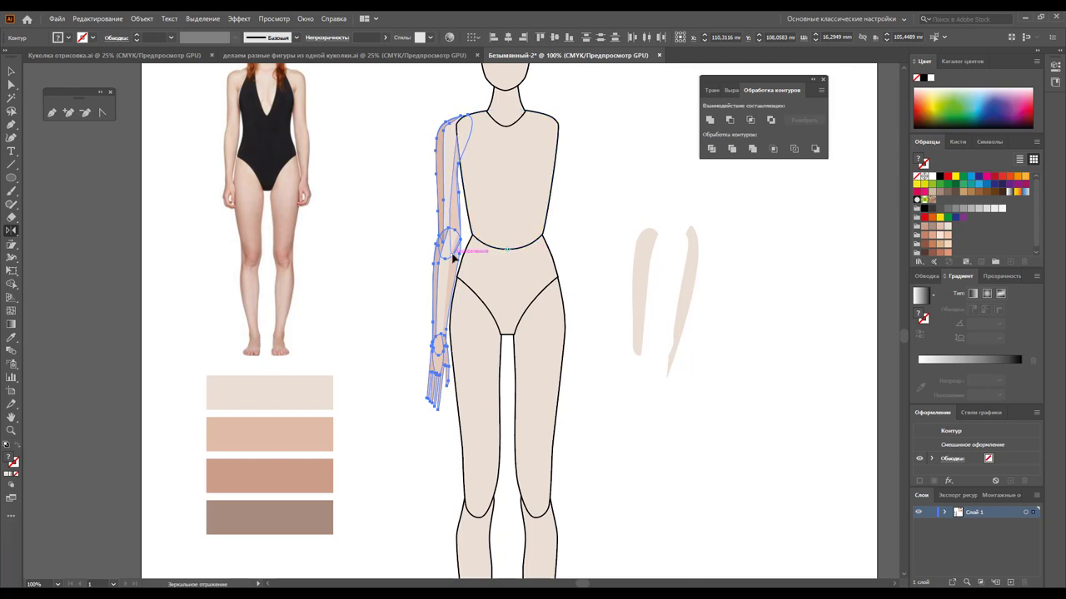
mouse_move(457, 257)
mouse_down()
mouse_move(516, 223)
mouse_move(551, 263)
mouse_up()
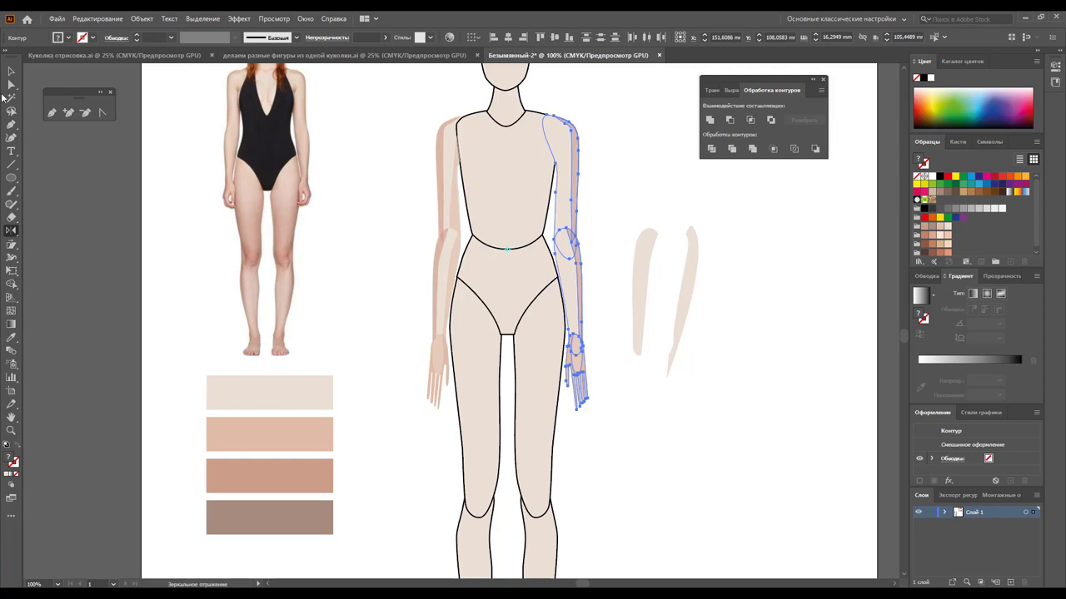
click(11, 71)
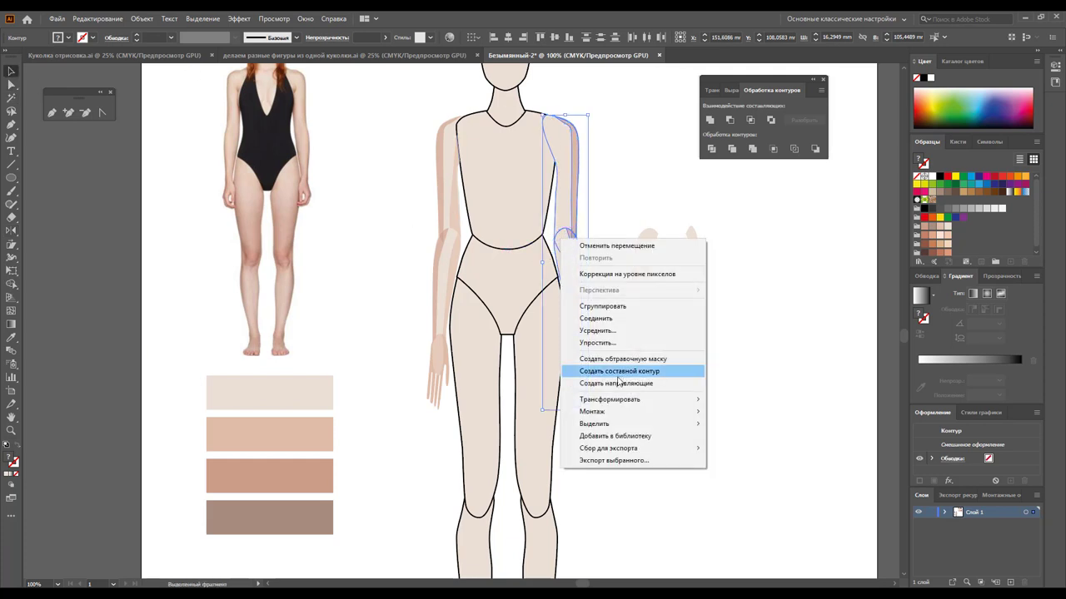
mouse_move(595, 424)
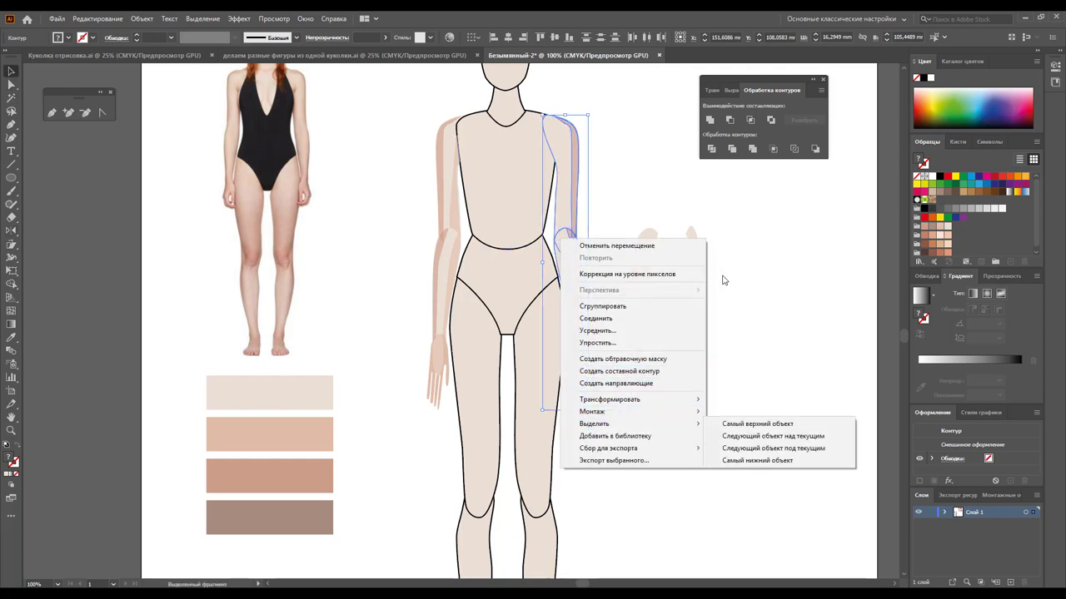
click(753, 259)
key(ctrl+z)
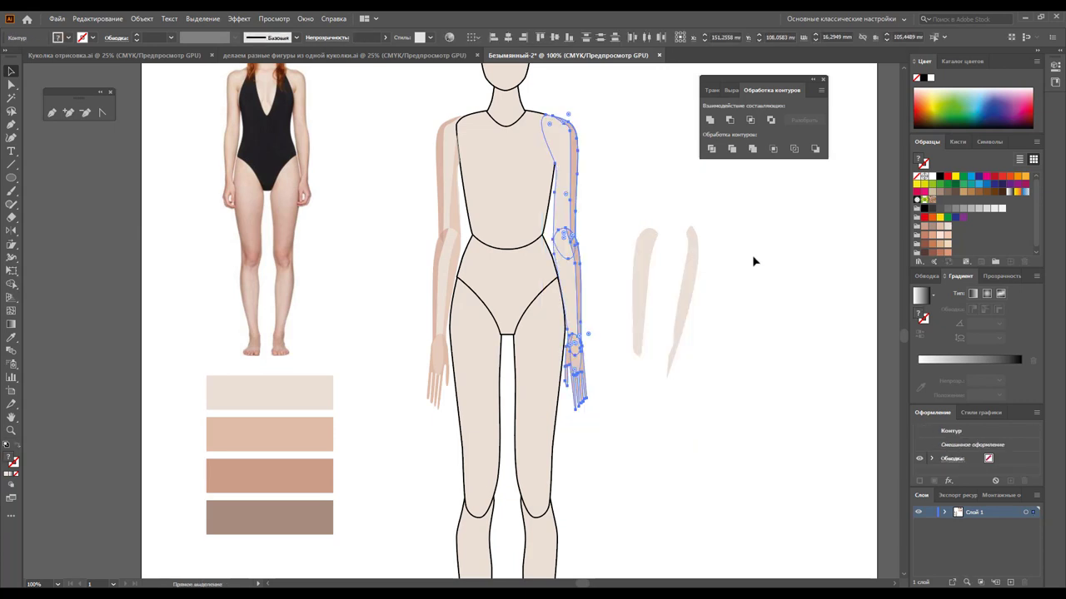
key(ctrl+z)
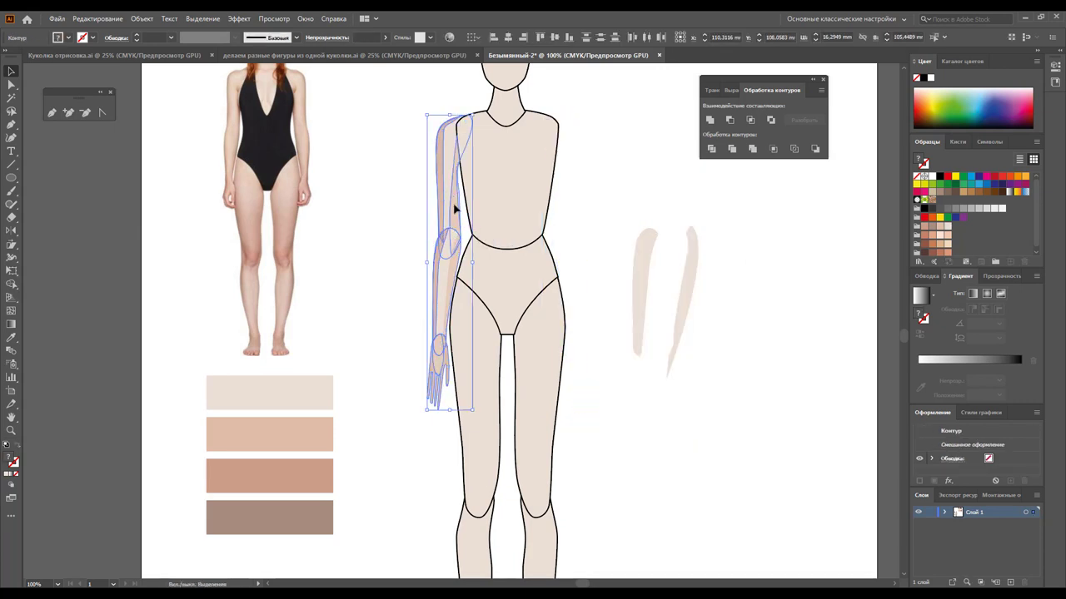
Mirror a copy of the left arm onto the right side and send it behind the body
click(12, 231)
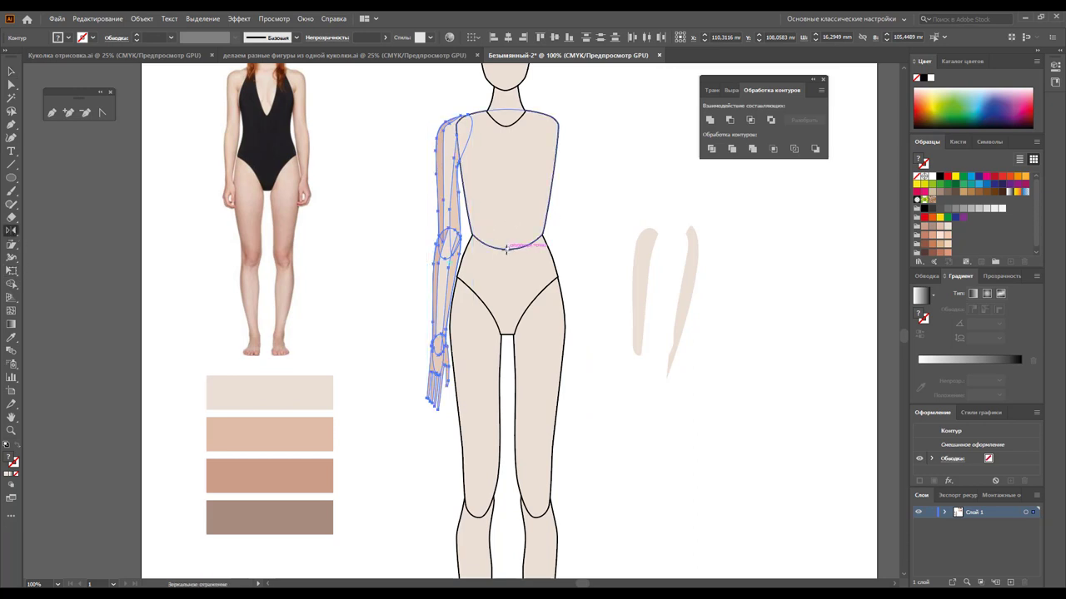
drag(449, 228, 580, 213)
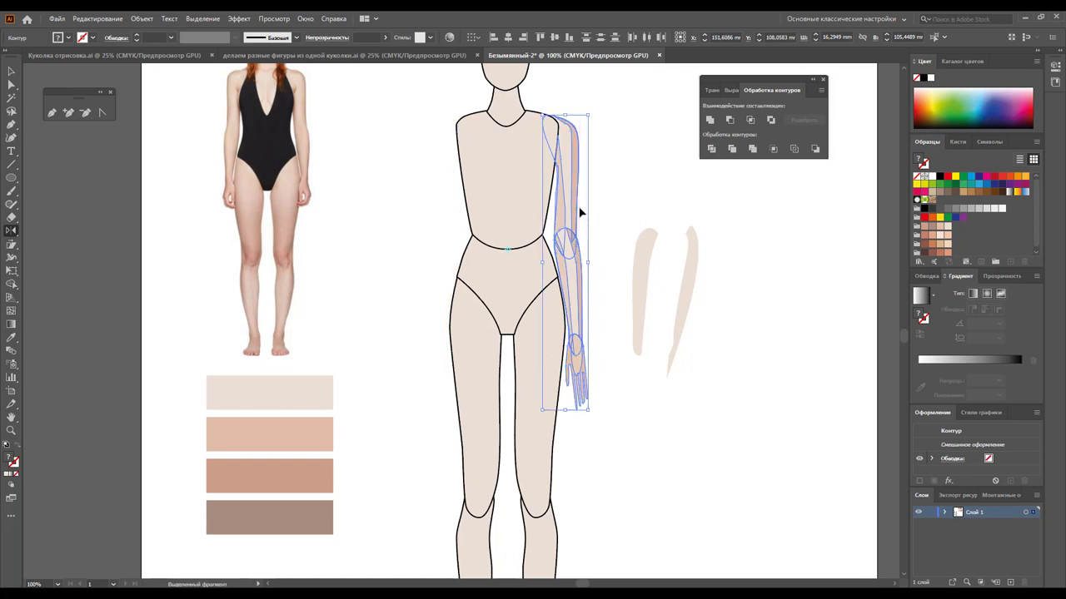
mouse_move(581, 213)
mouse_down()
mouse_move(433, 200)
mouse_move(573, 148)
mouse_up()
key(v)
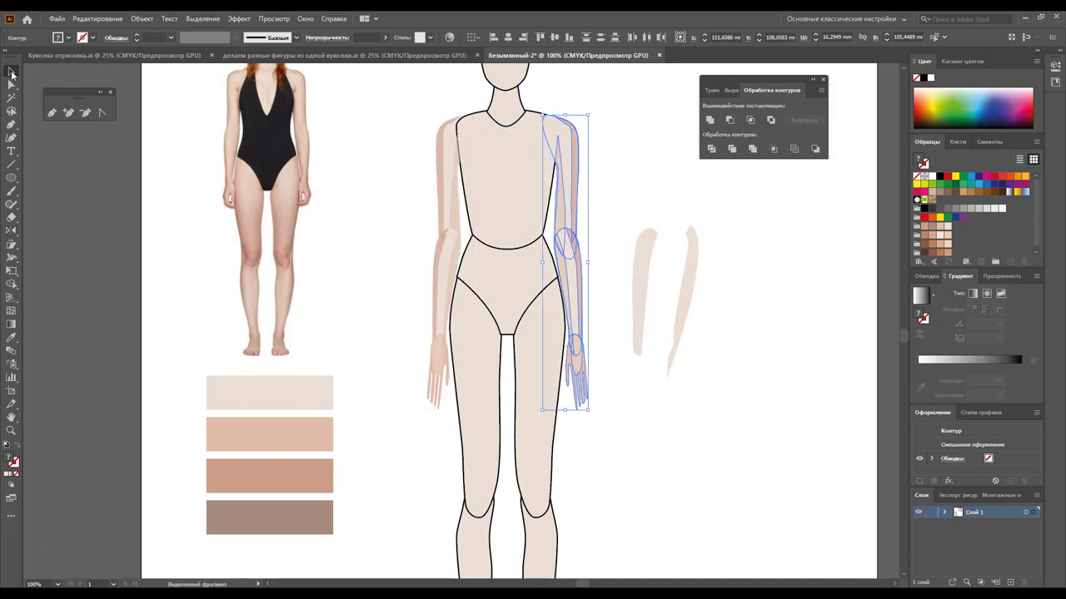
right_click(554, 258)
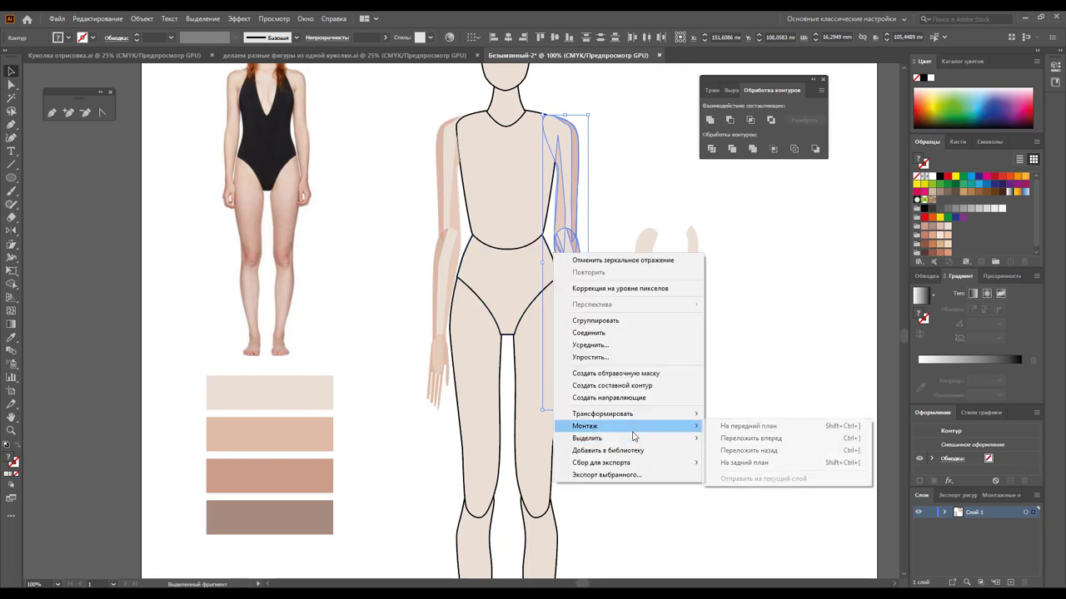
mouse_move(585, 427)
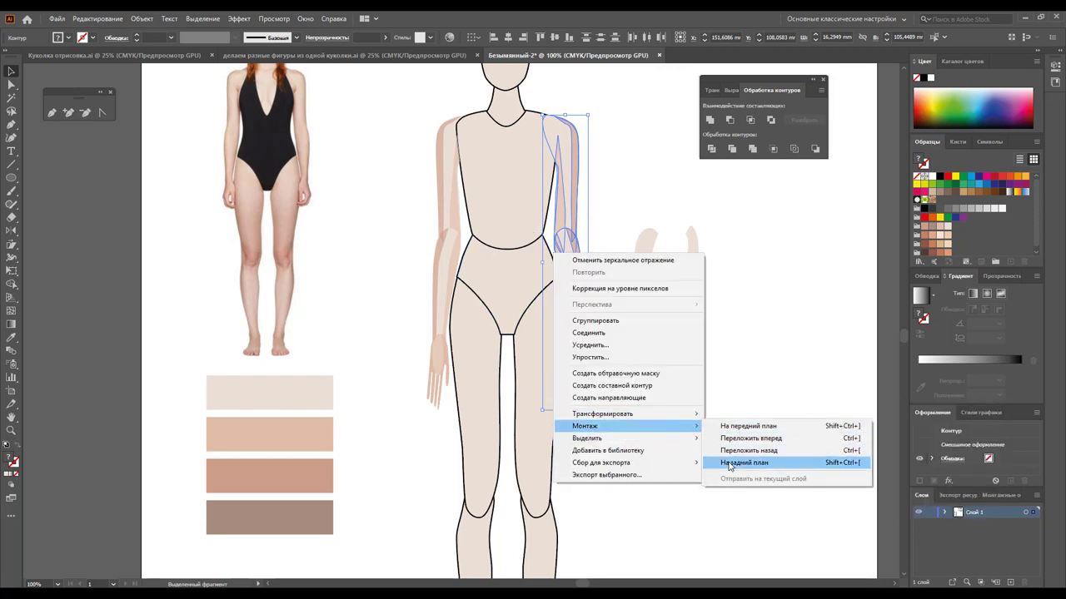
click(744, 462)
click(715, 437)
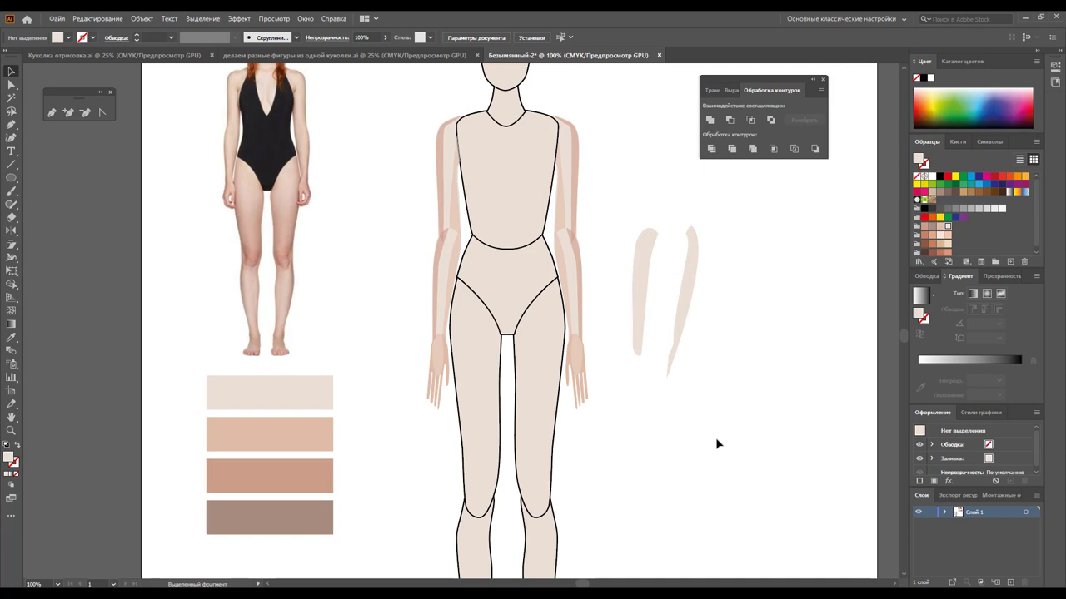
Draw a closed chest shading shape and fill it with the arm's skin colour via Eyedropper
click(52, 114)
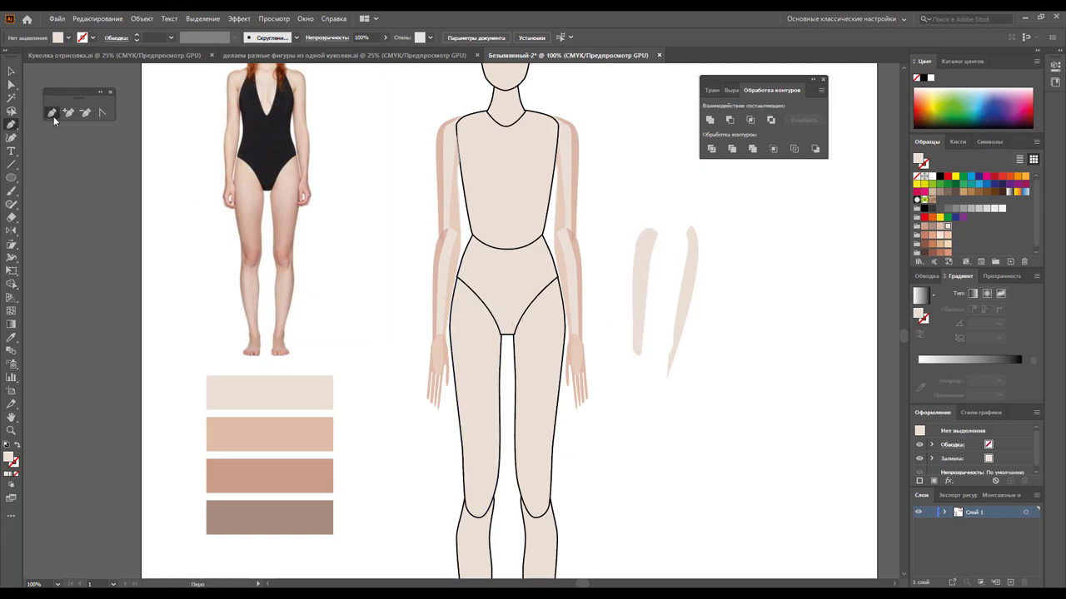
drag(462, 174, 493, 193)
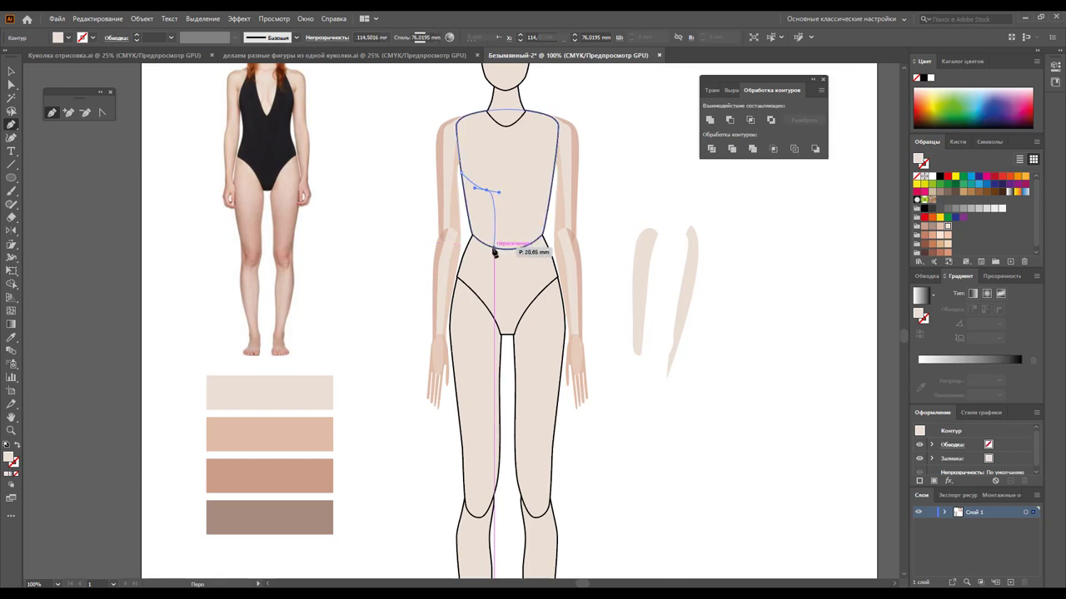
drag(492, 251, 472, 240)
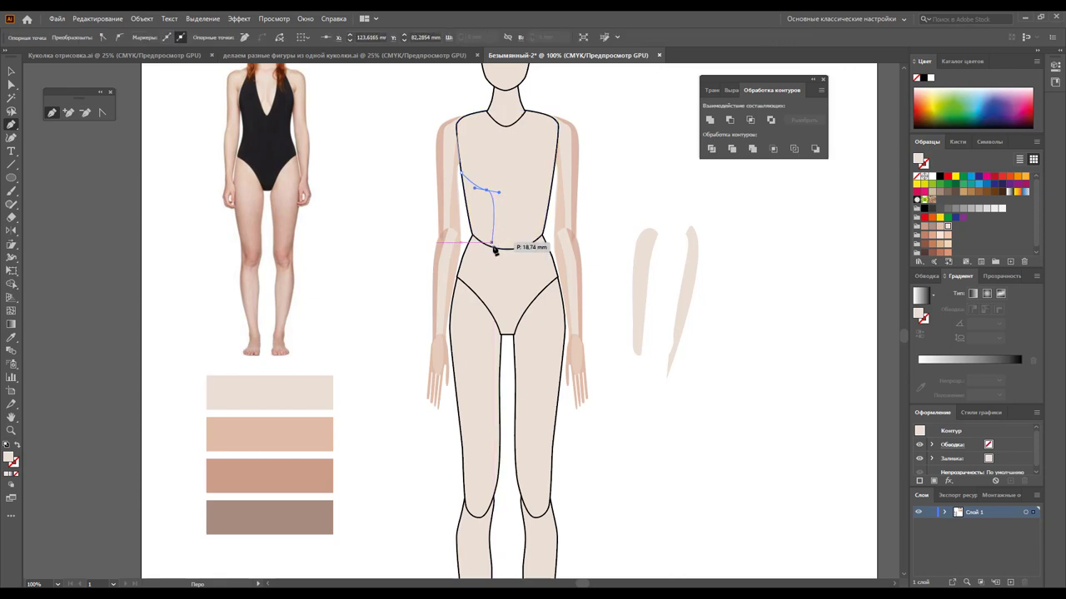
click(472, 240)
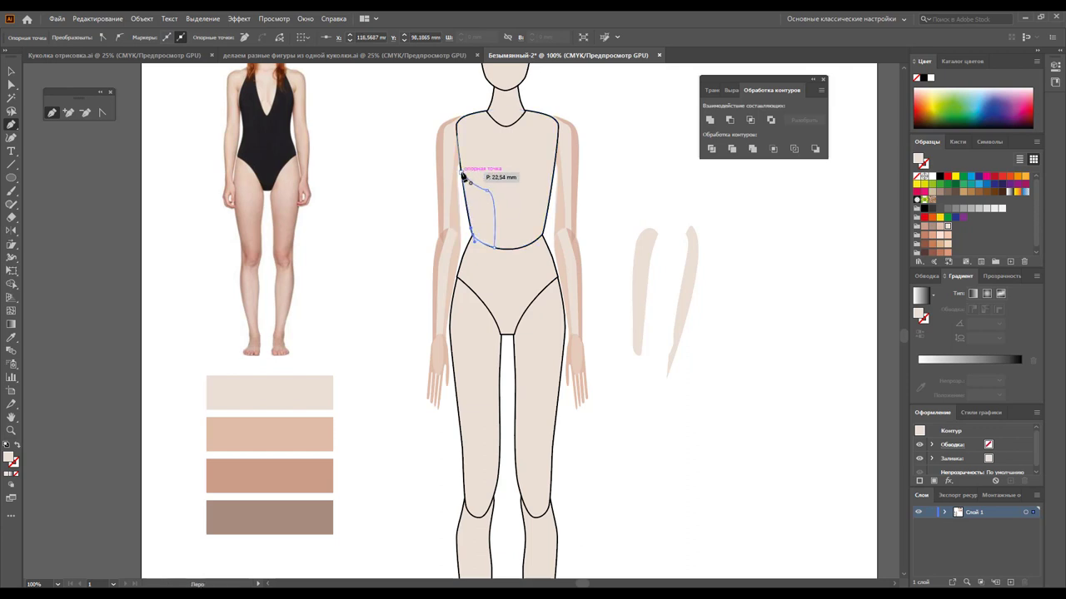
click(463, 176)
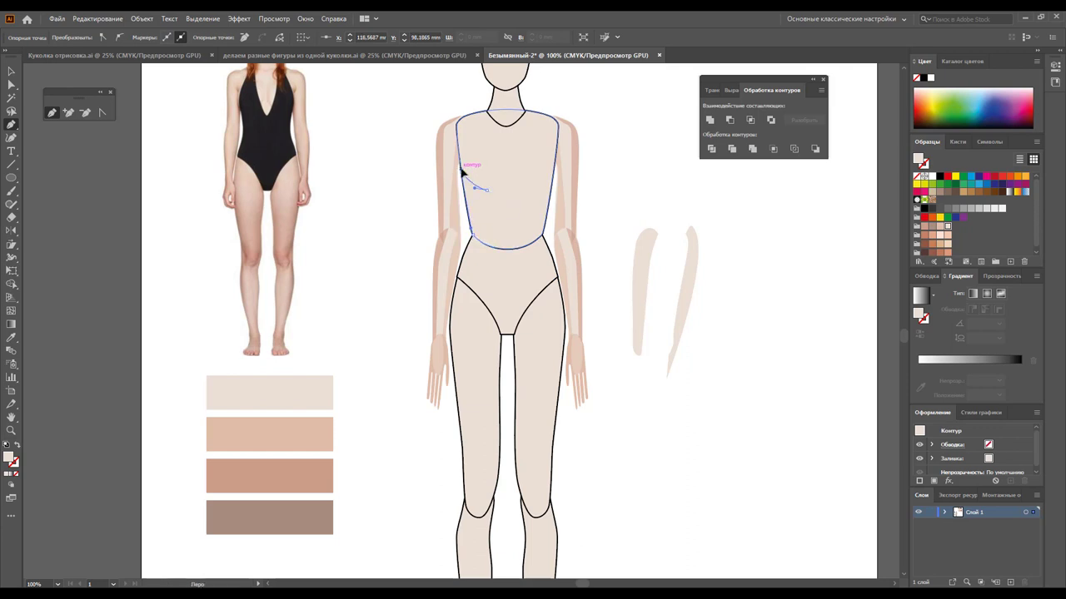
click(12, 338)
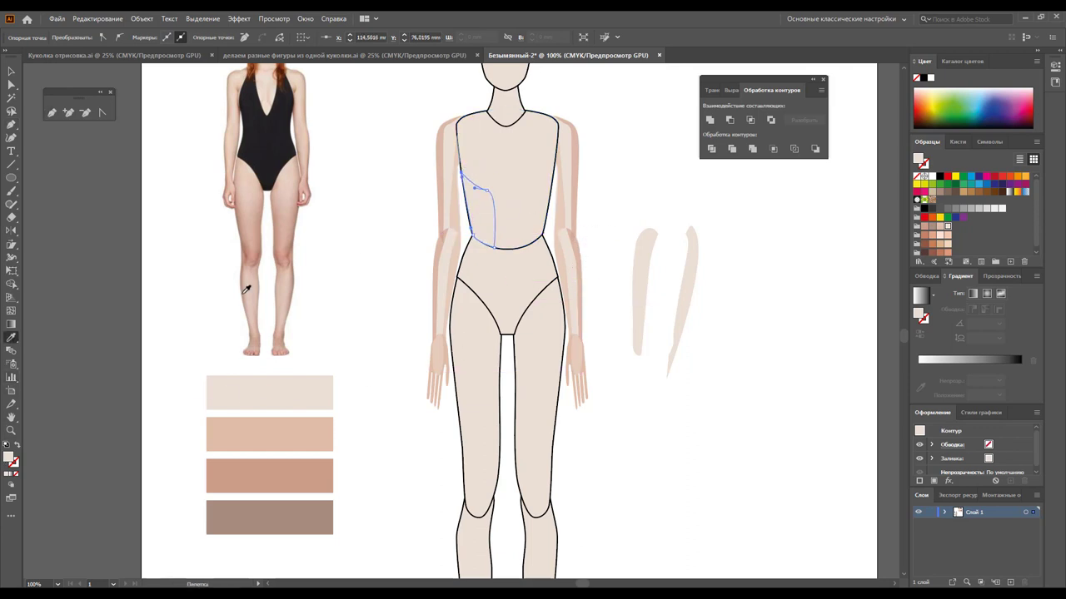
click(452, 202)
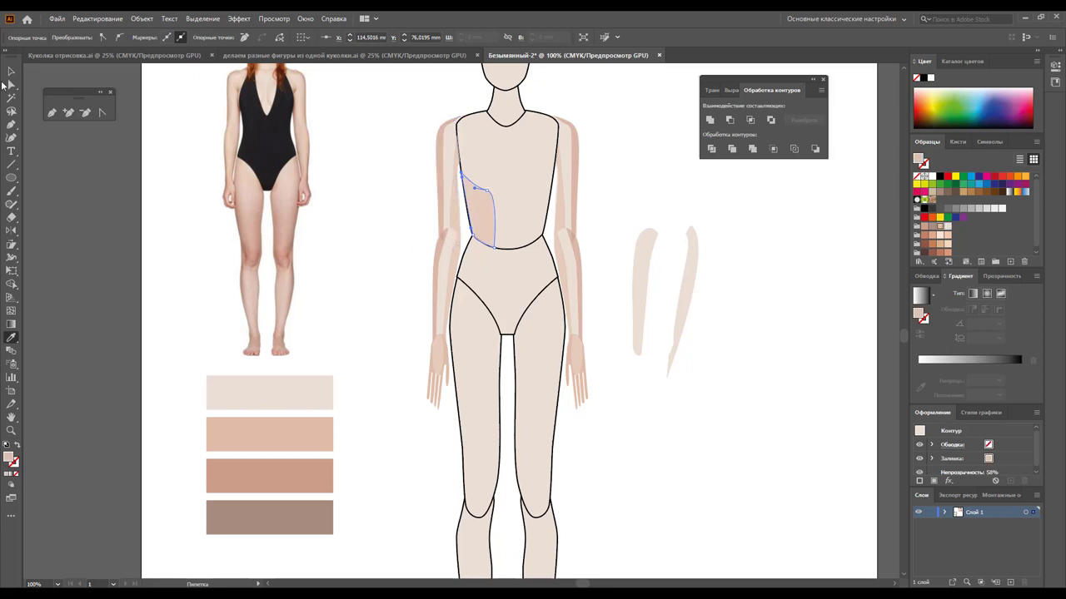
click(10, 73)
click(365, 240)
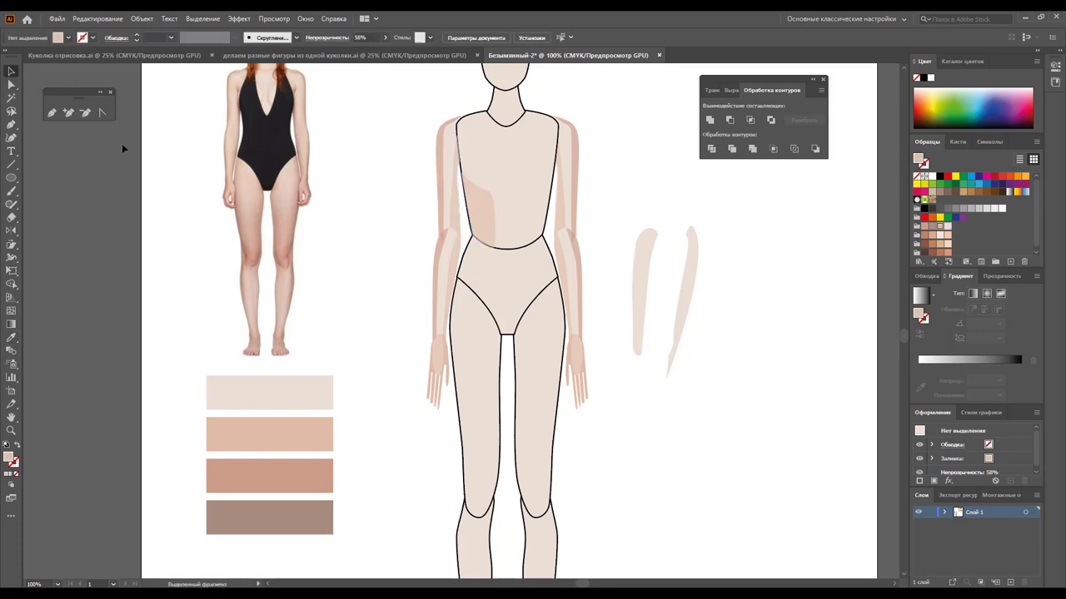
Begin a new Pen path from the left waist curving down toward the crotch
click(51, 113)
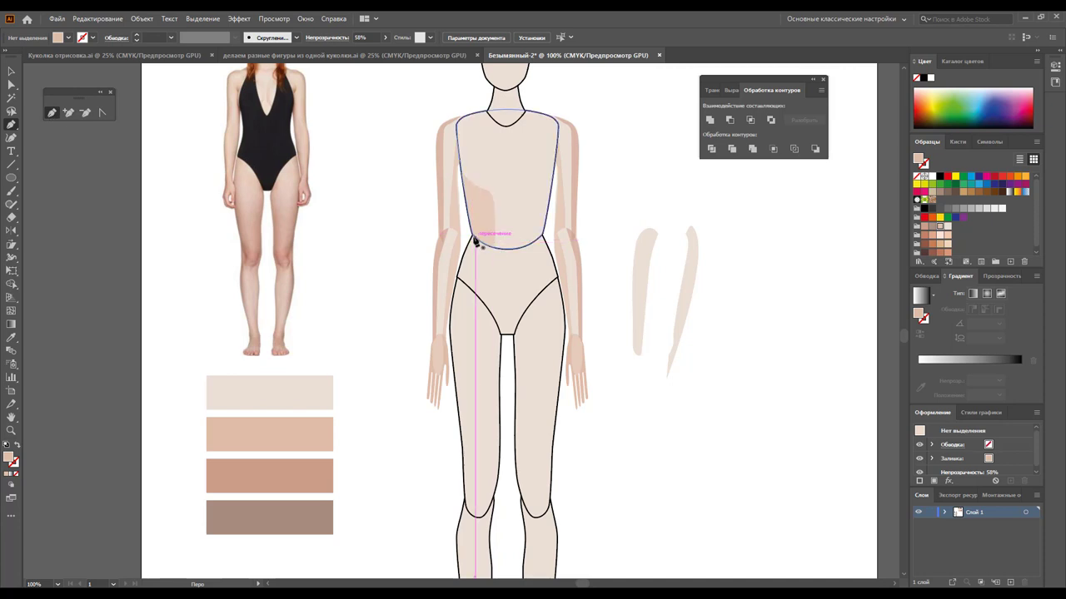
ctrl+click(461, 285)
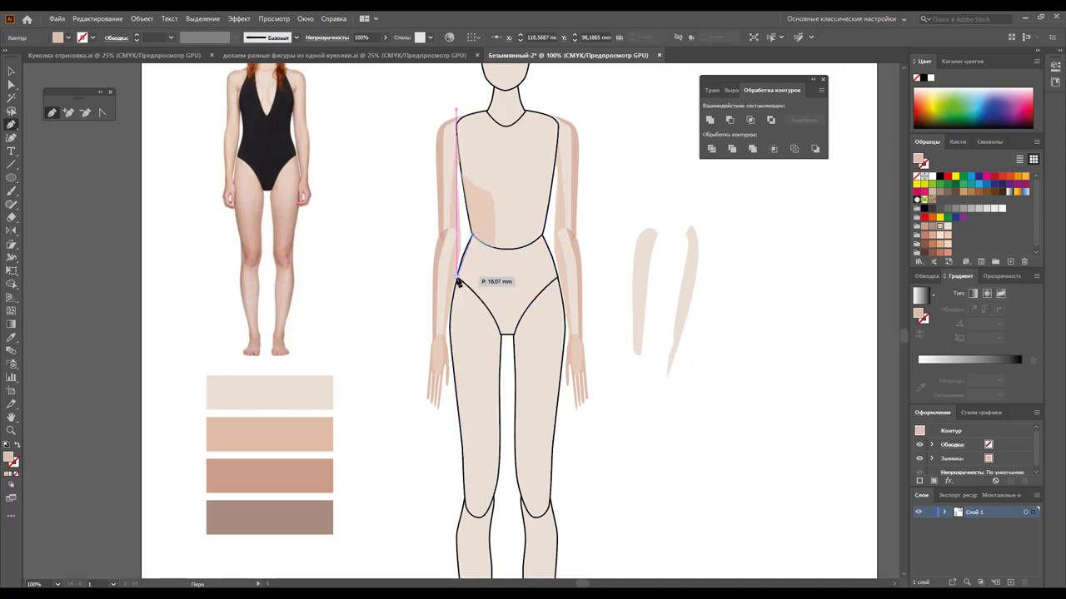
ctrl+click(461, 284)
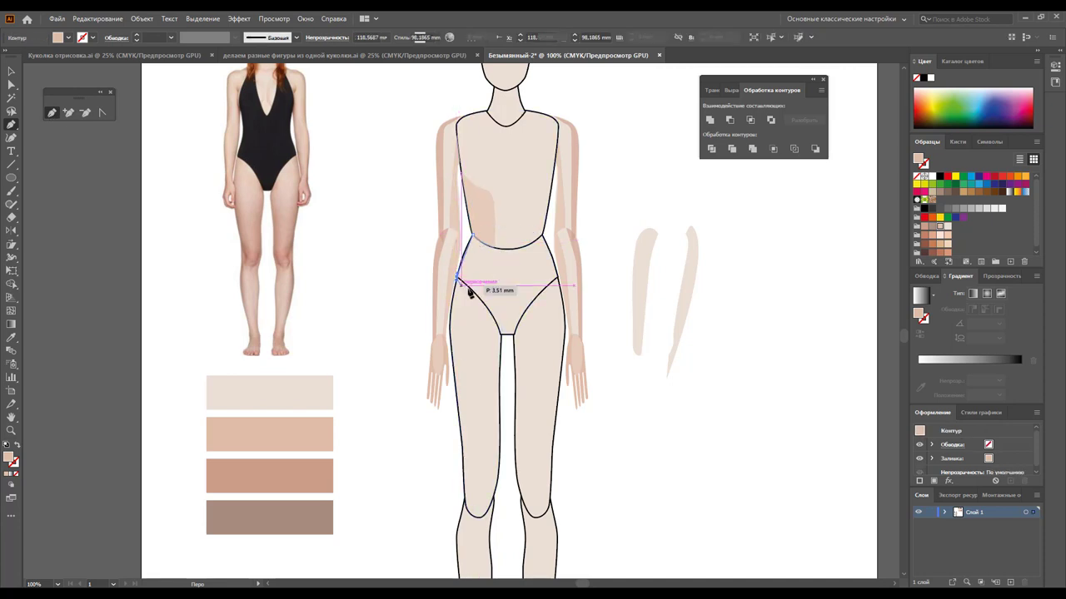
drag(475, 285, 505, 337)
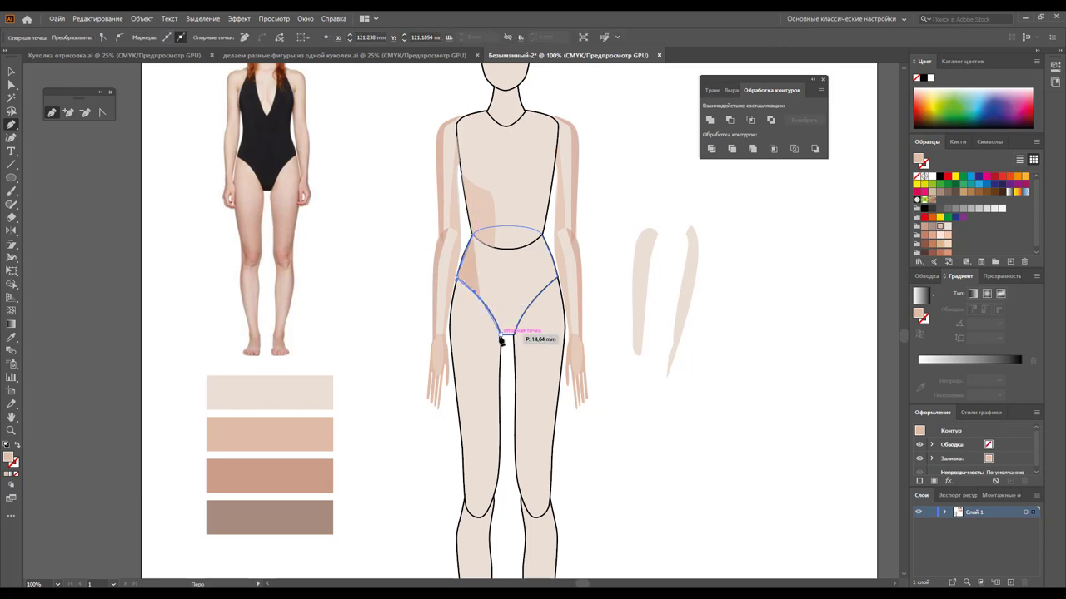
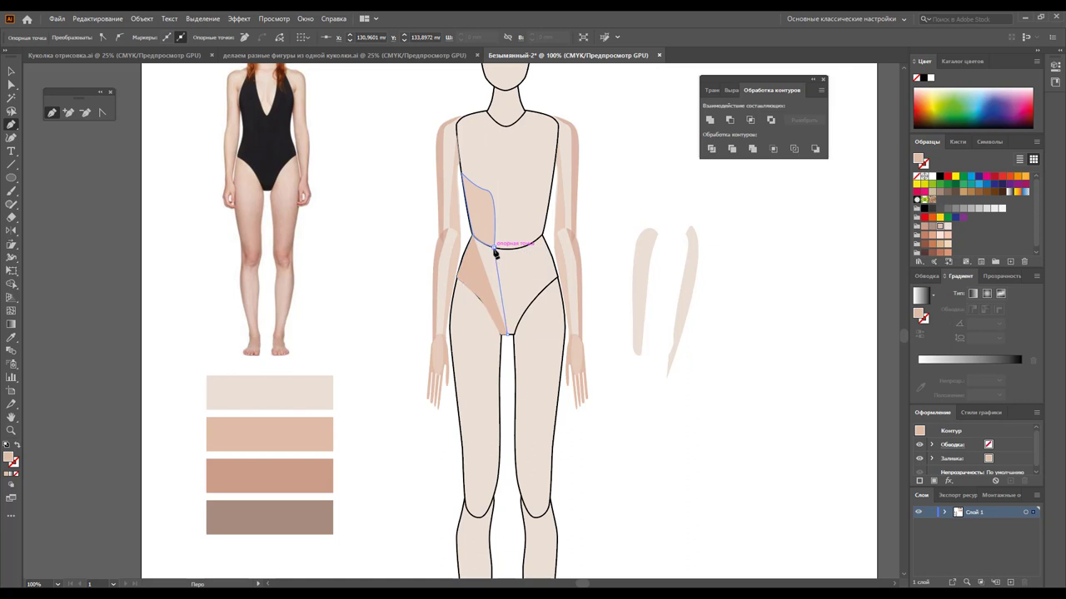
Close the left hip shading shape and give it the existing semi-transparent shading style
click(496, 243)
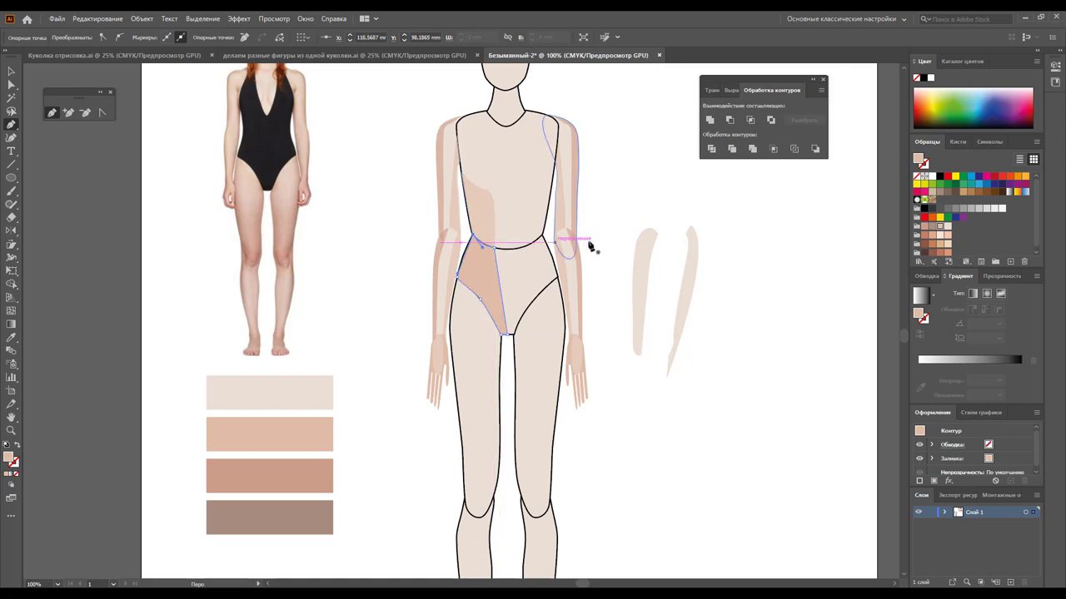
click(11, 336)
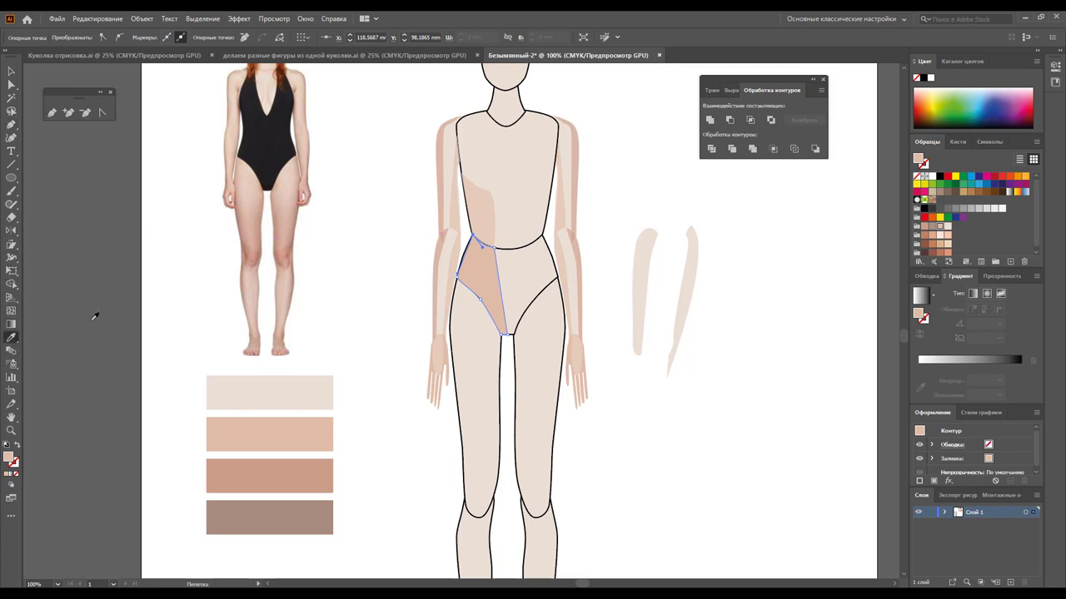
drag(473, 238, 491, 208)
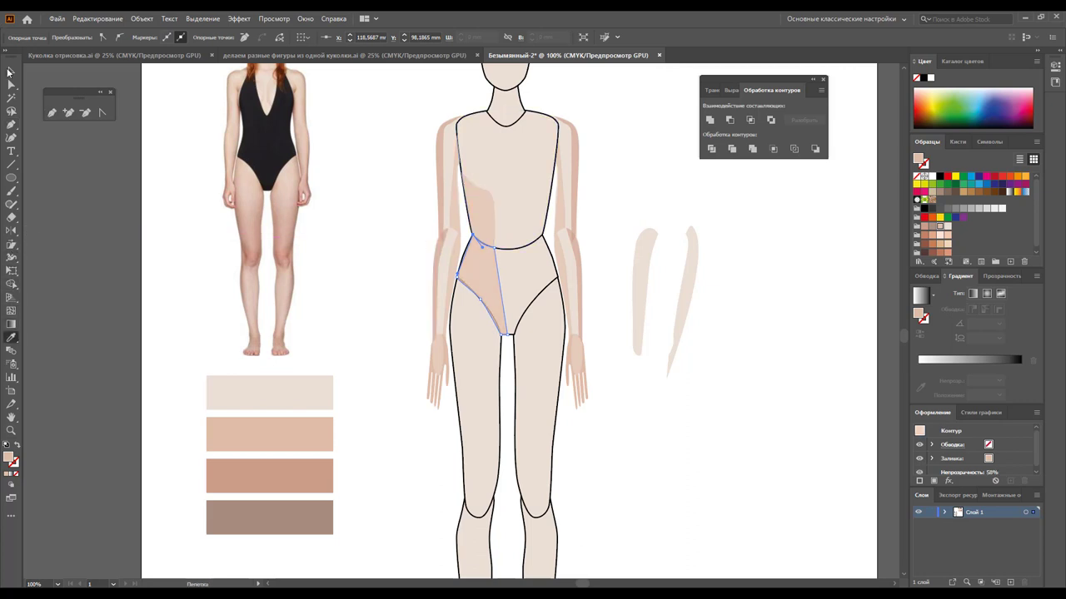
click(10, 72)
Mirror copies of the hip and upper torso shading across the torso centre onto the right side
scroll(399, 289, down, 1)
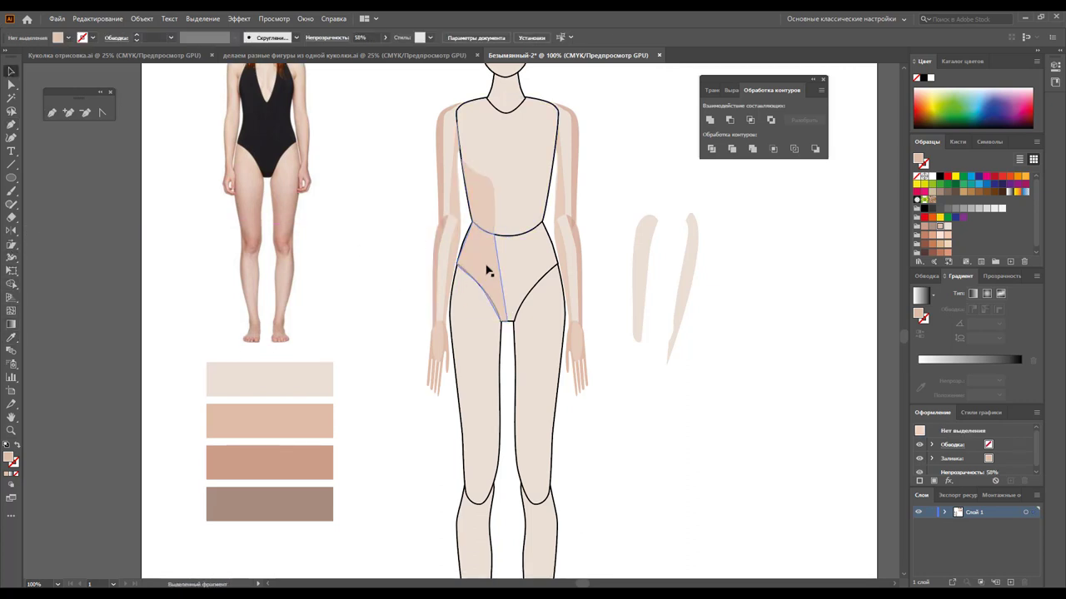
shift+click(479, 208)
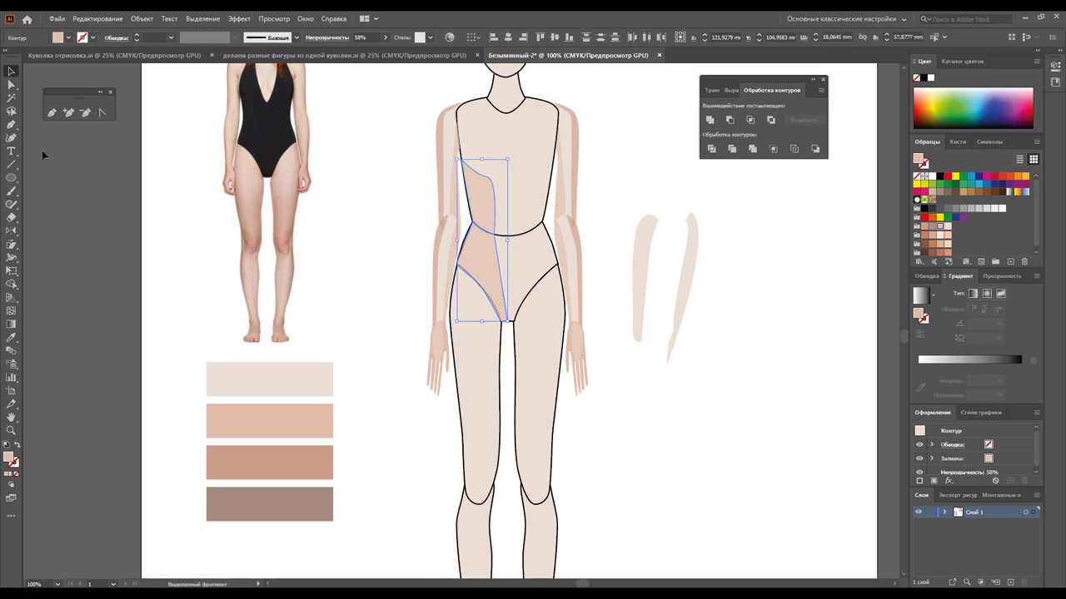
click(10, 235)
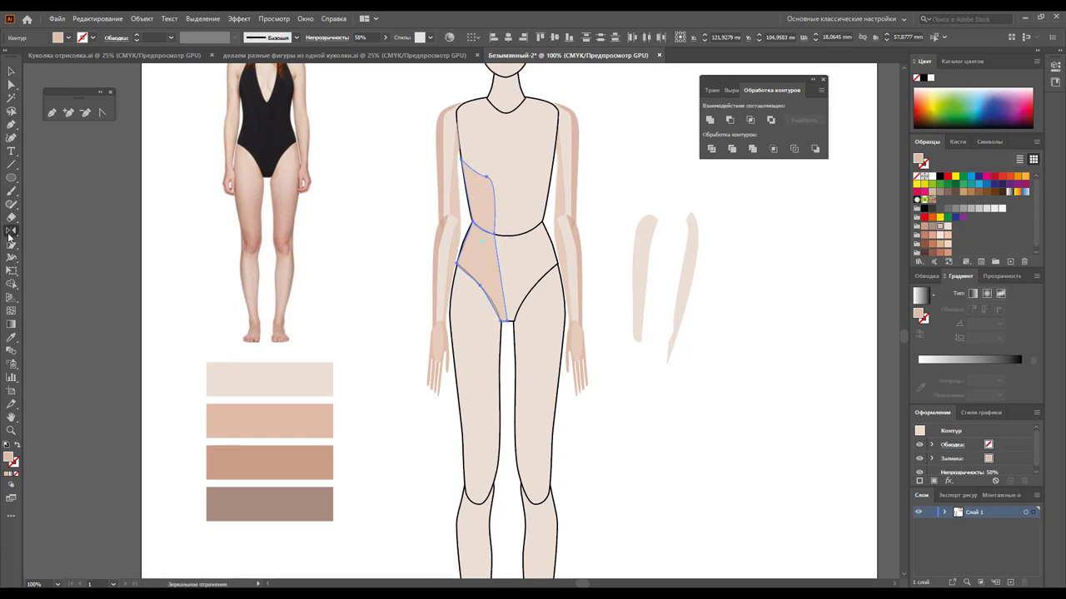
click(506, 237)
mouse_move(509, 224)
mouse_down()
mouse_move(539, 235)
mouse_move(553, 227)
mouse_up()
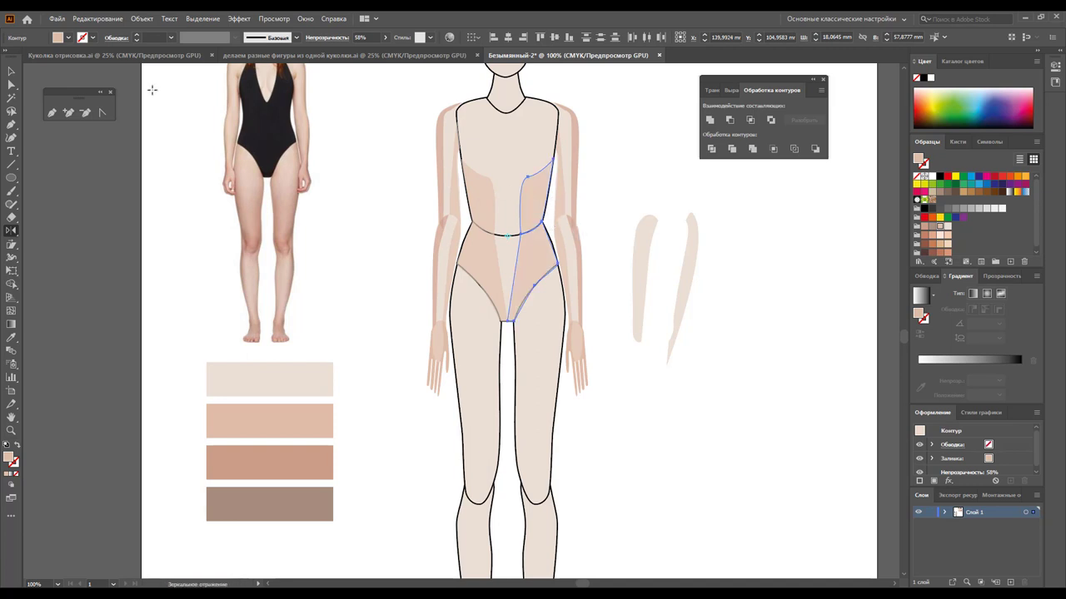
Select the left and right chest shading shapes and adjust their height
click(11, 72)
click(396, 239)
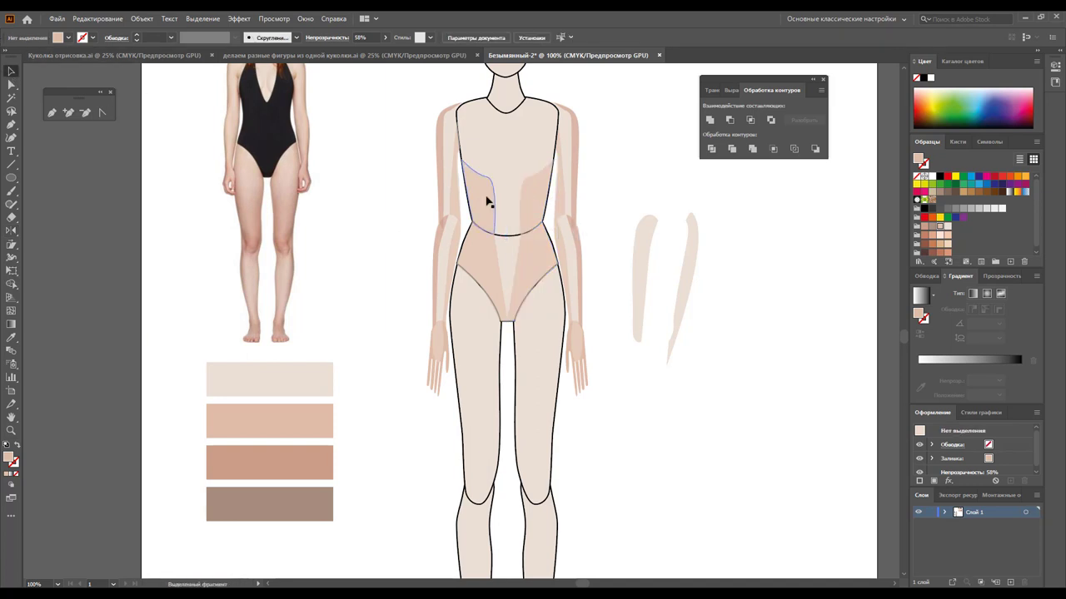
click(486, 202)
shift+click(518, 199)
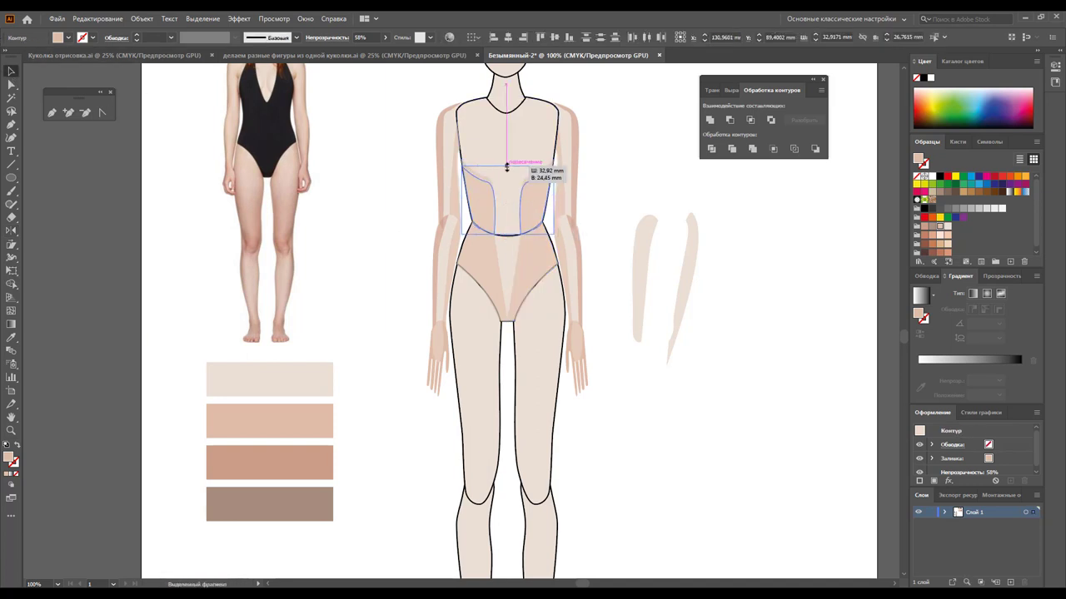
drag(507, 162, 507, 161)
click(705, 269)
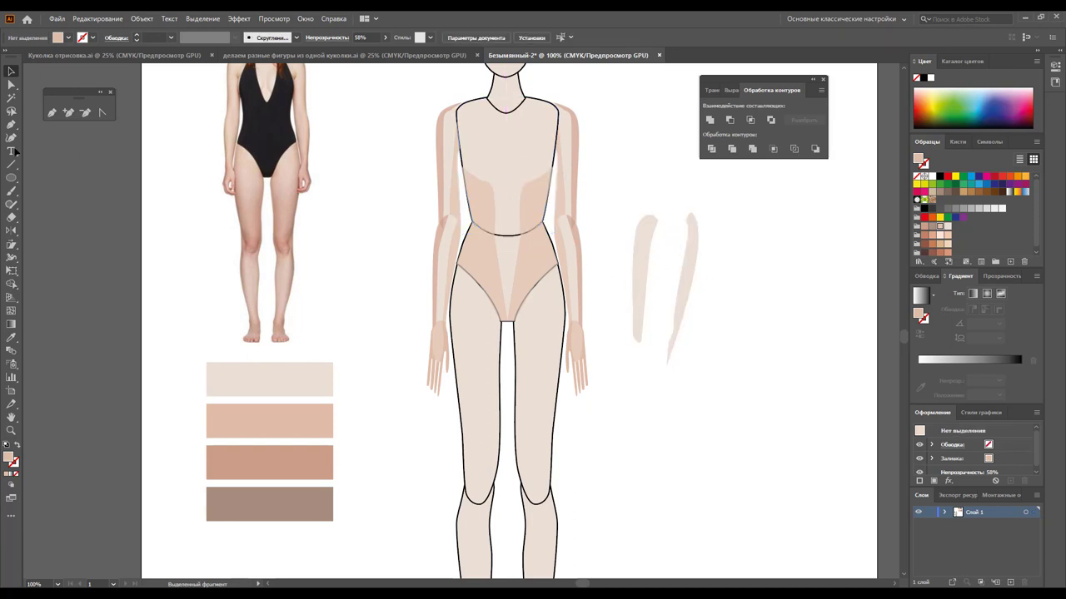
key(p)
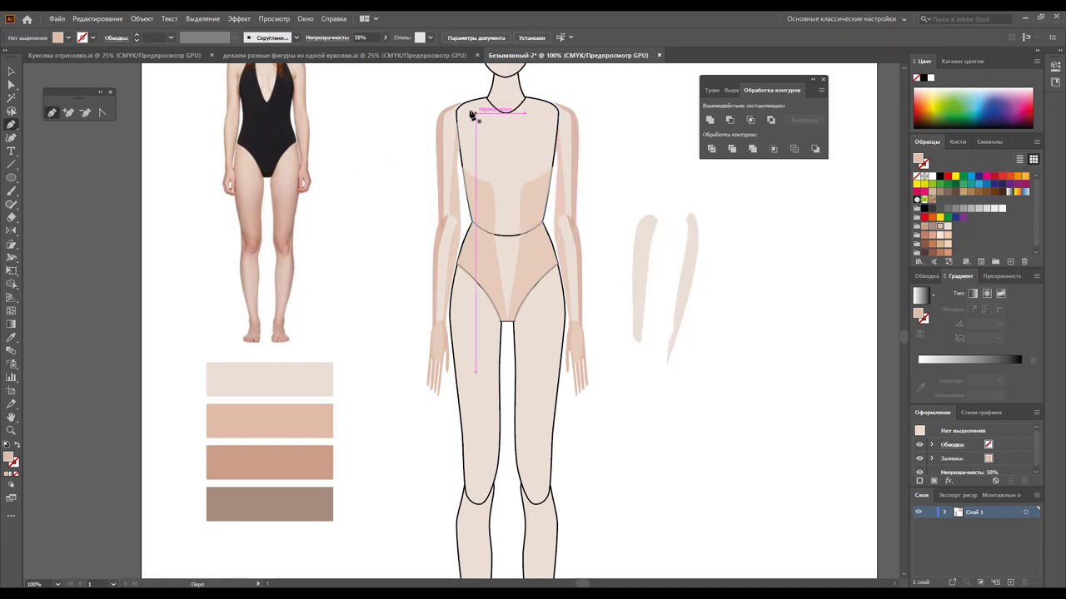
Draw a closed, curved neckline shape spanning from shoulder to shoulder
click(460, 108)
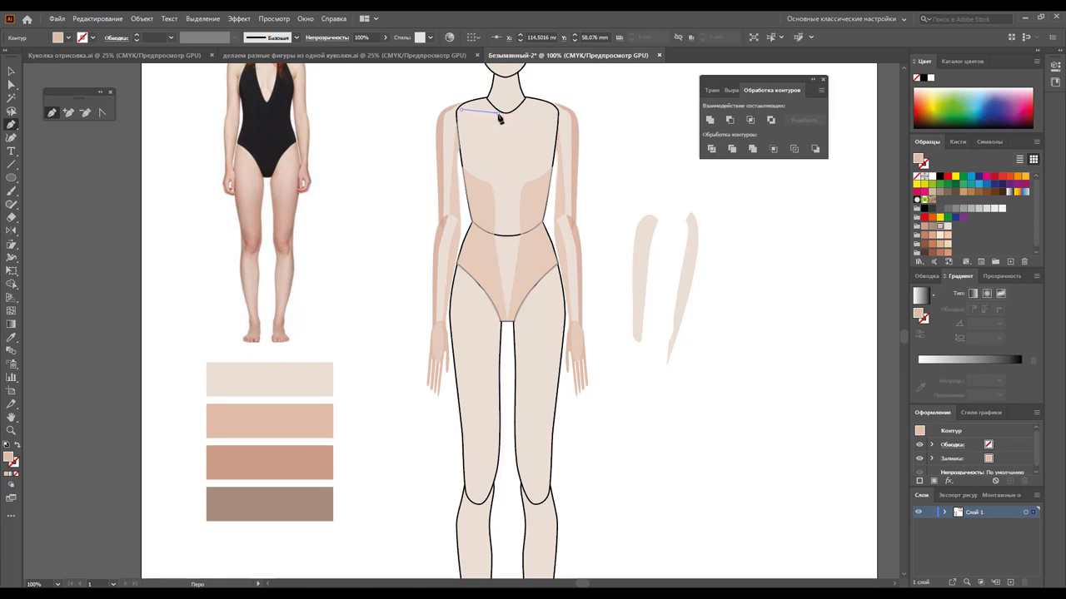
click(505, 113)
drag(507, 125, 511, 124)
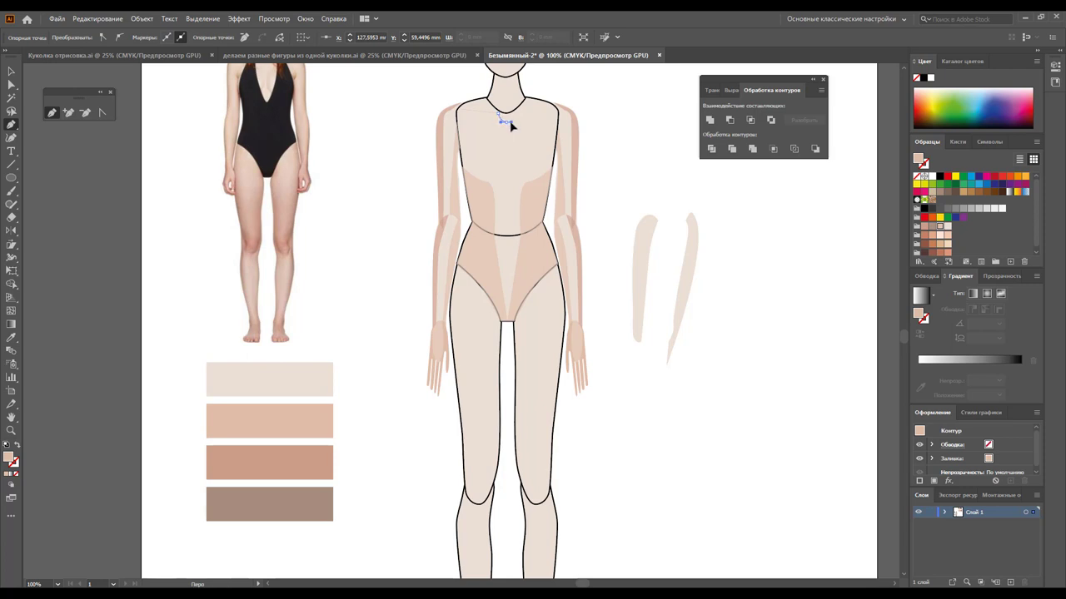
mouse_move(542, 107)
mouse_down()
mouse_move(551, 114)
mouse_move(514, 112)
mouse_move(507, 131)
mouse_move(499, 119)
mouse_up()
click(462, 110)
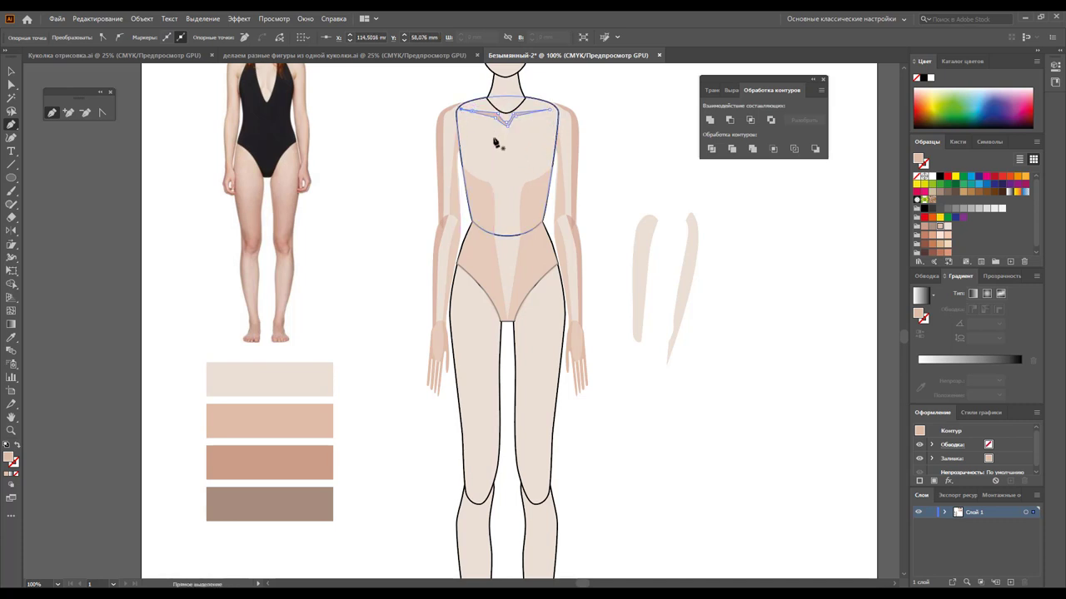
Set the neckline shading shape's opacity to 38%
click(12, 73)
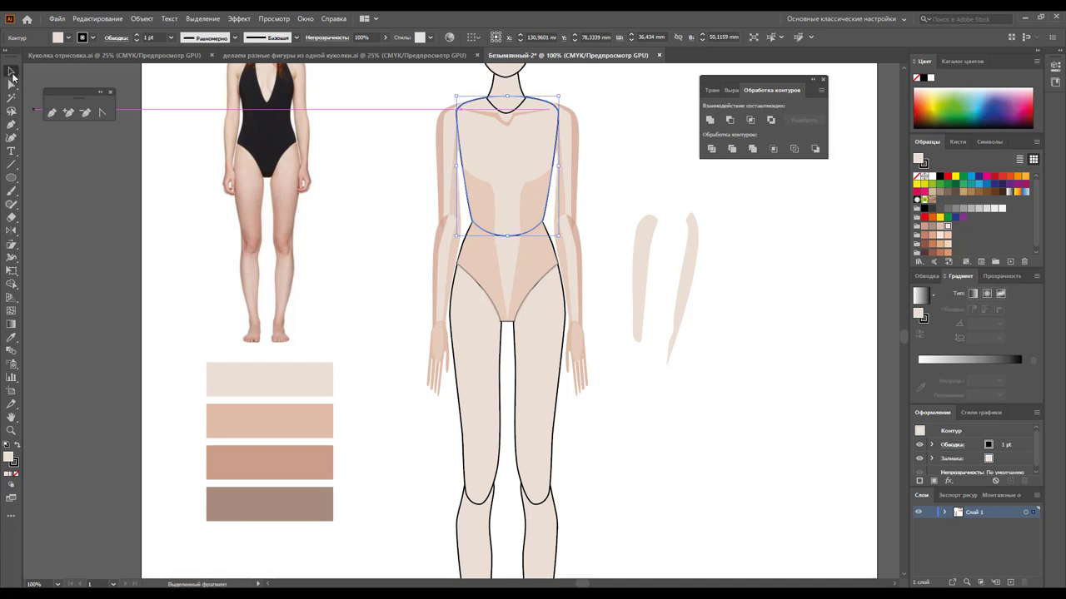
click(660, 113)
click(540, 109)
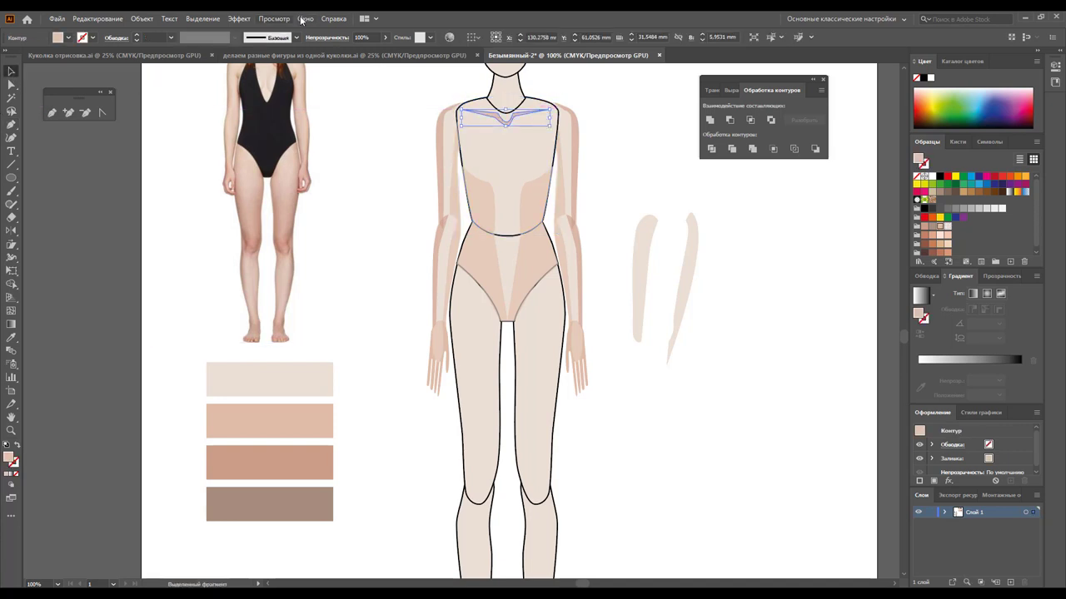
click(383, 36)
drag(380, 51, 358, 52)
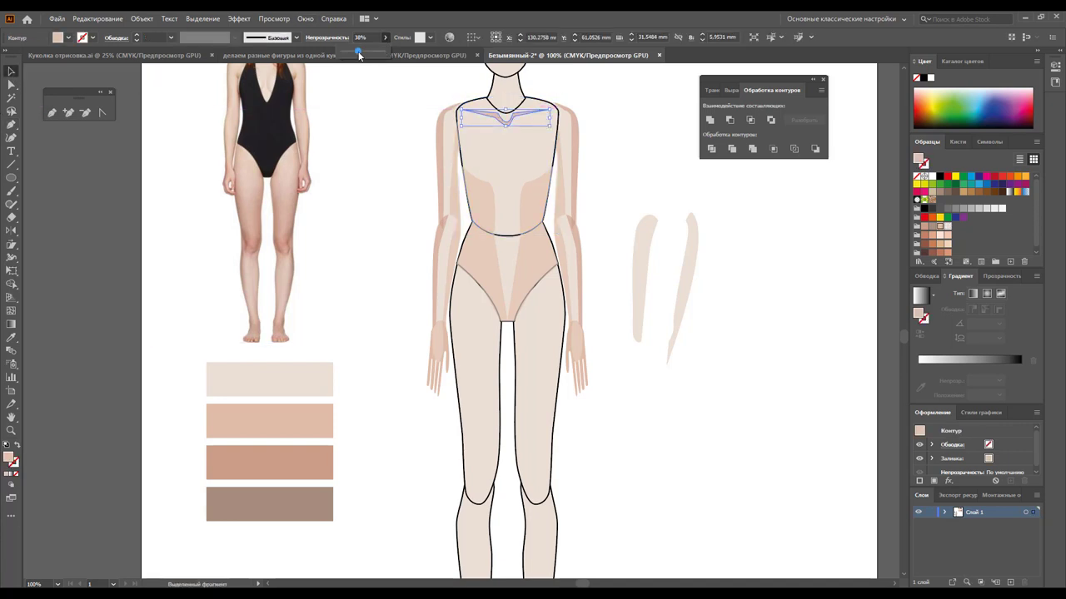
click(636, 141)
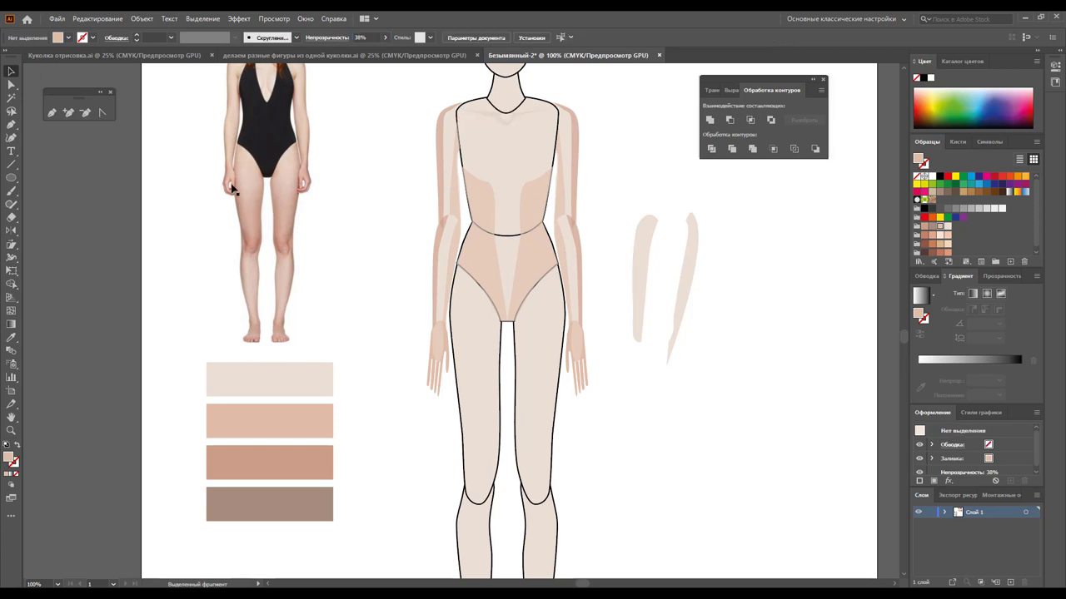
Draw a curved chest shading path down the left torso edge
click(53, 112)
mouse_move(466, 104)
mouse_down()
mouse_move(463, 149)
mouse_move(496, 183)
mouse_up()
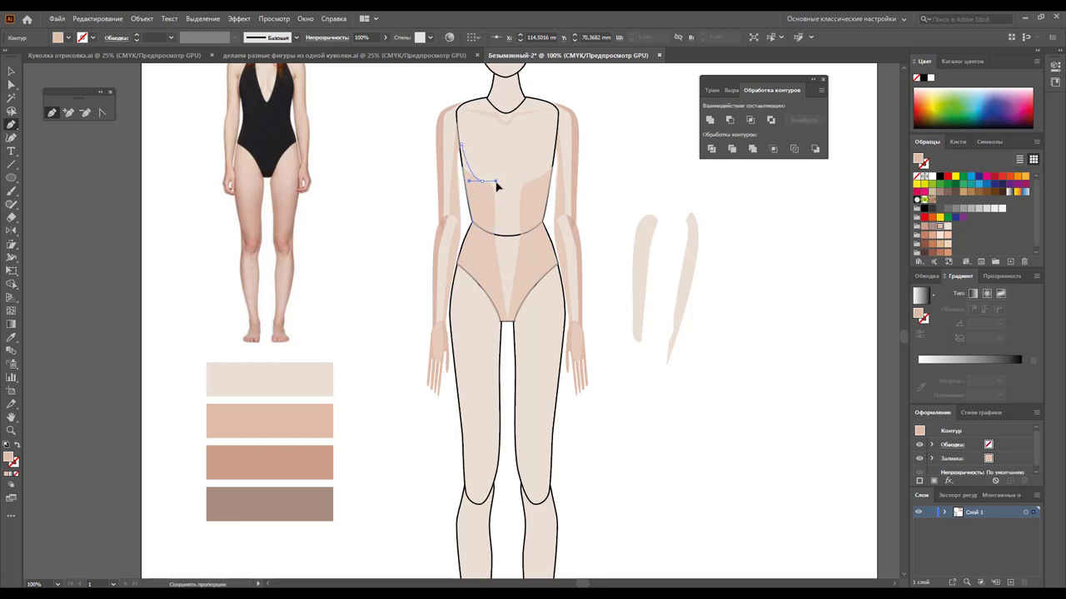
key(p)
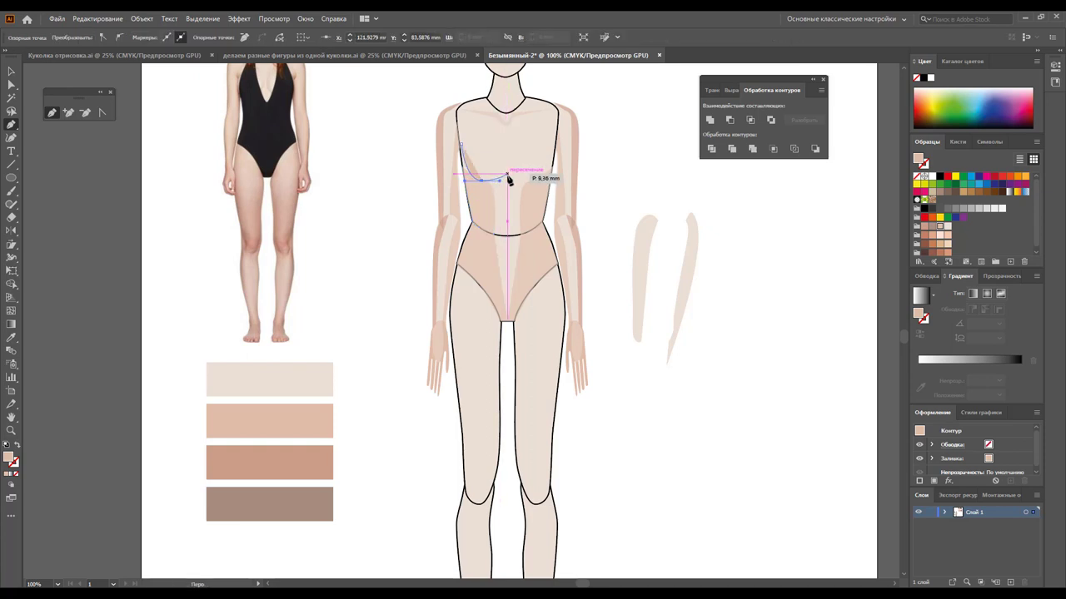
drag(506, 179, 481, 226)
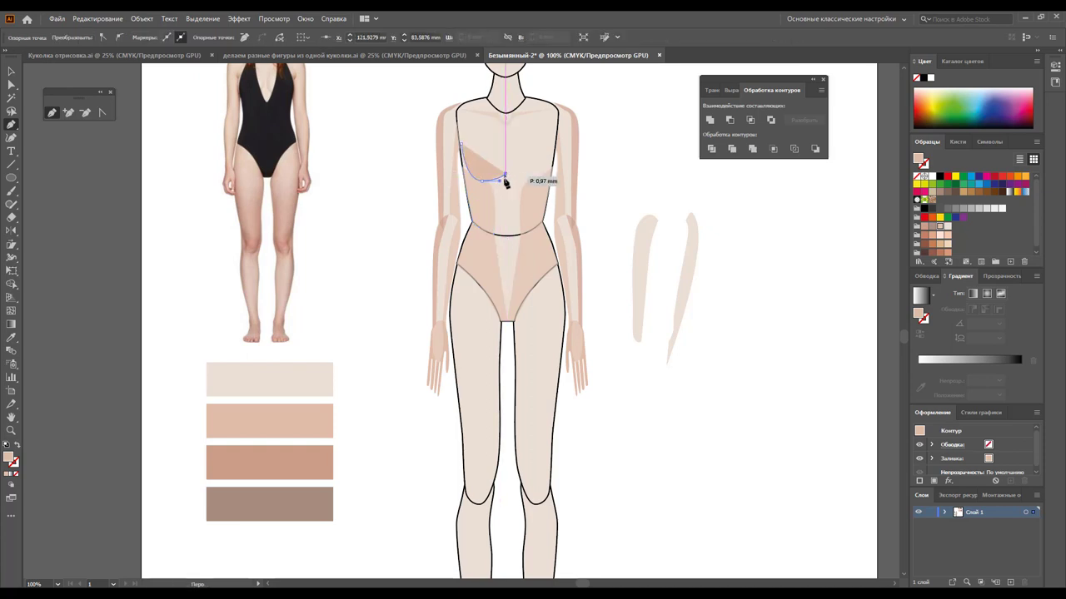
ctrl+click(475, 226)
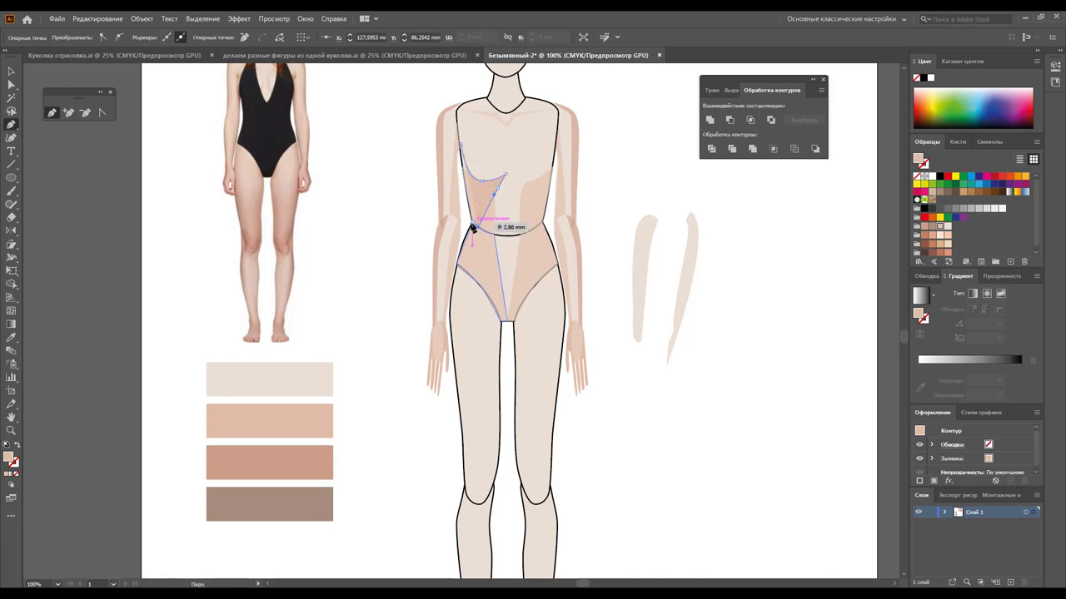
Draw a triangular left chest shading shape and give it the 58% shading look
click(472, 225)
click(464, 145)
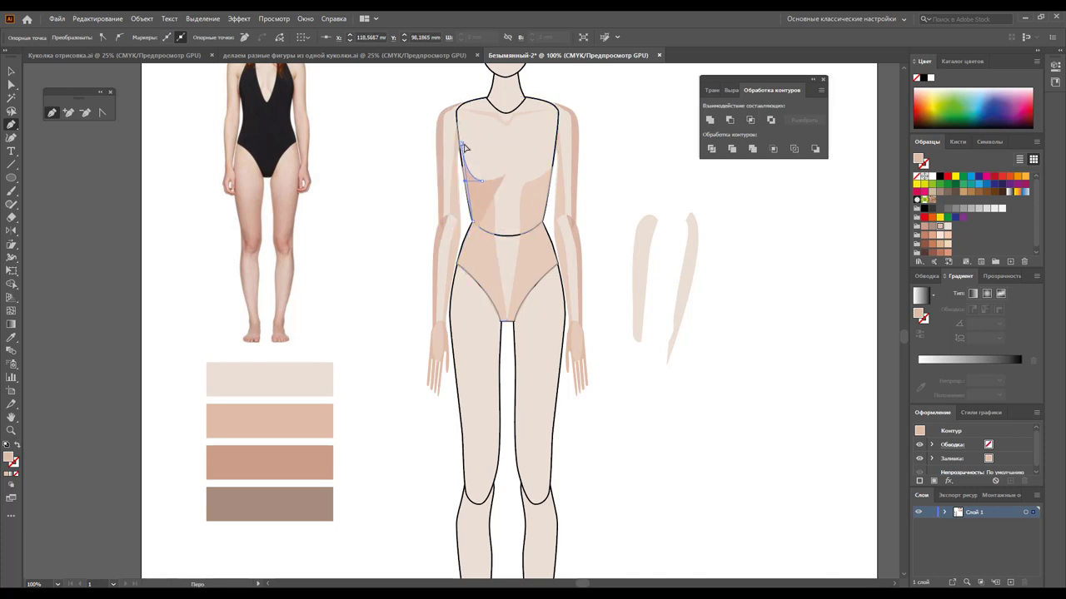
click(504, 175)
click(11, 72)
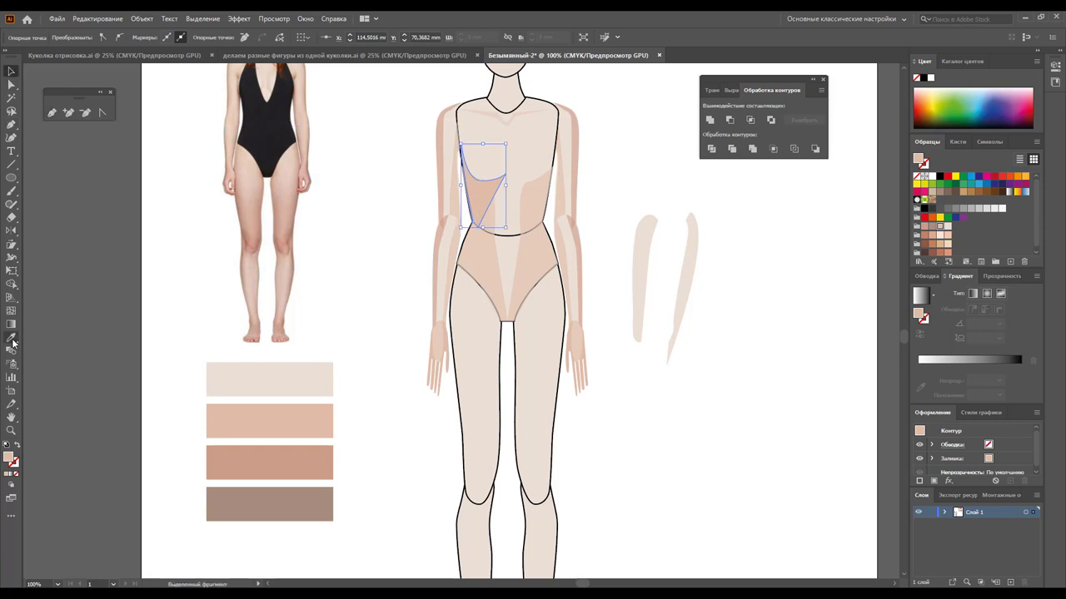
click(13, 340)
click(544, 204)
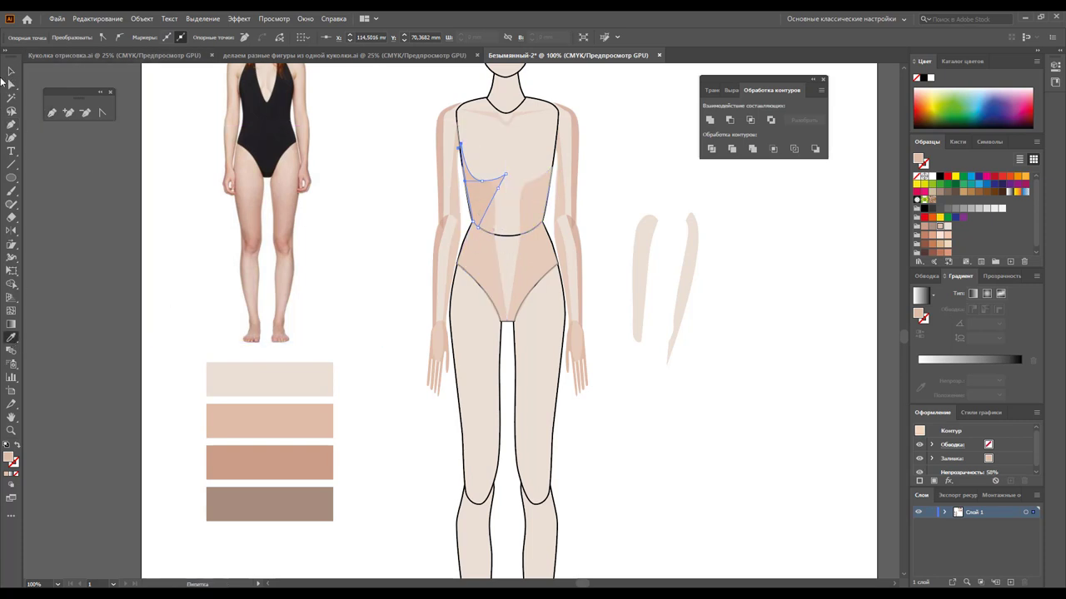
click(7, 73)
click(621, 168)
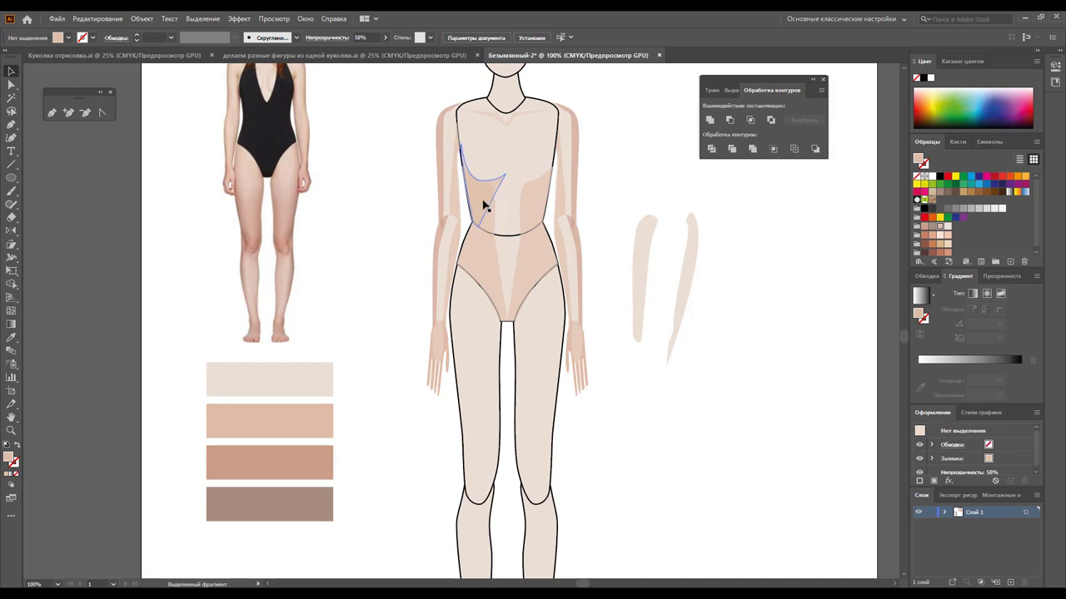
Mirror a copy of the chest shading onto the right side of the chest
click(482, 201)
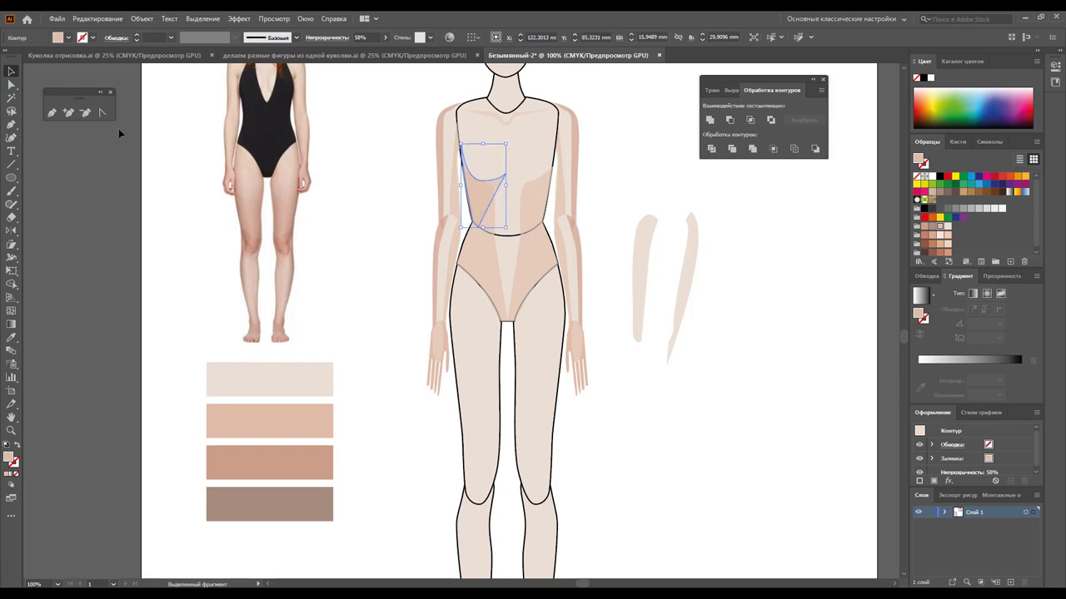
click(11, 231)
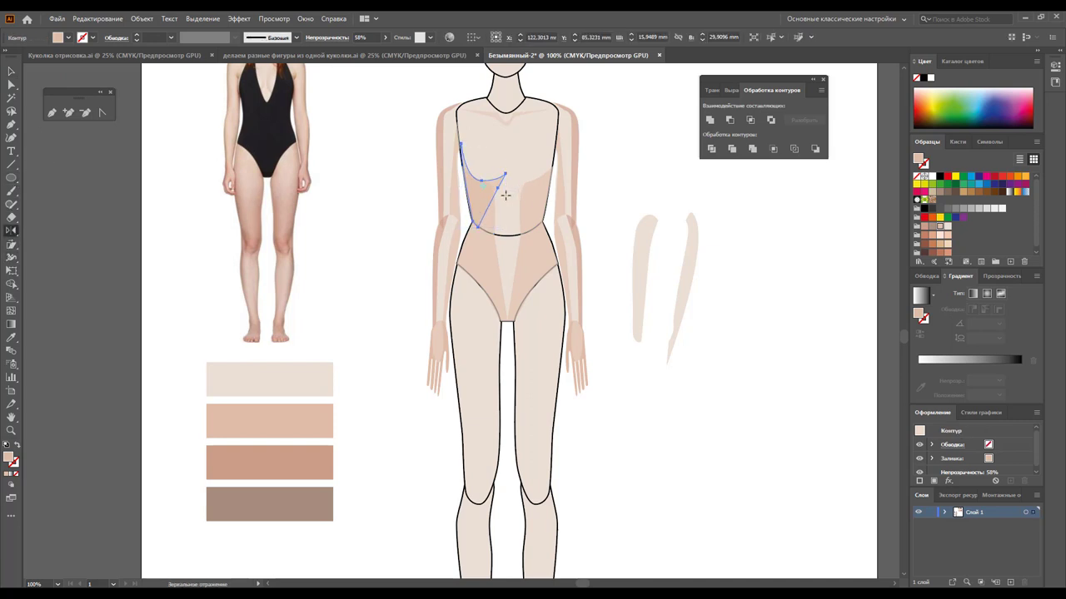
drag(505, 194, 530, 170)
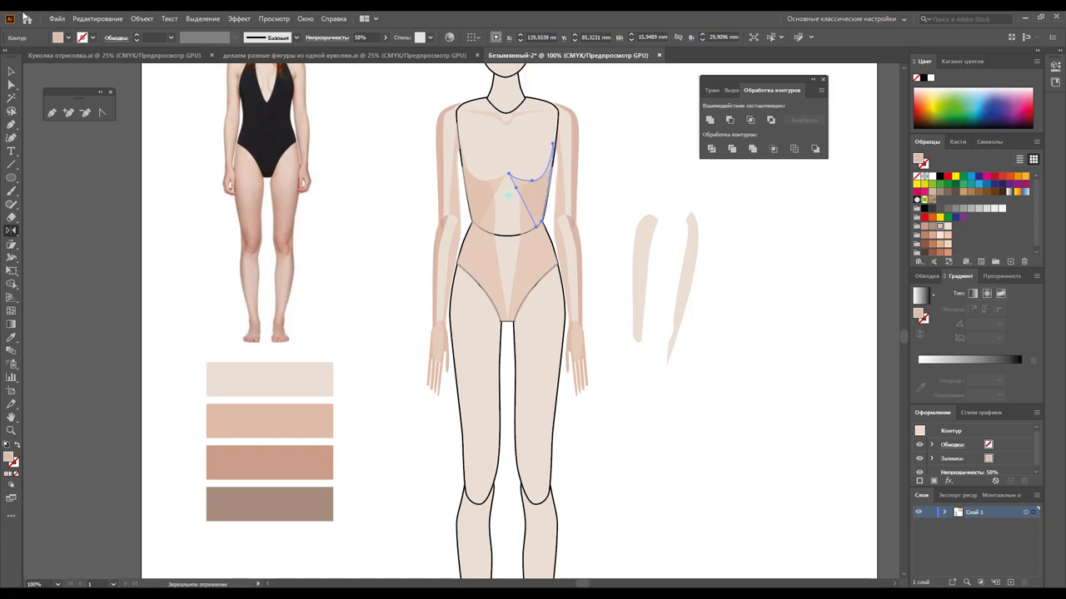
click(10, 72)
click(367, 281)
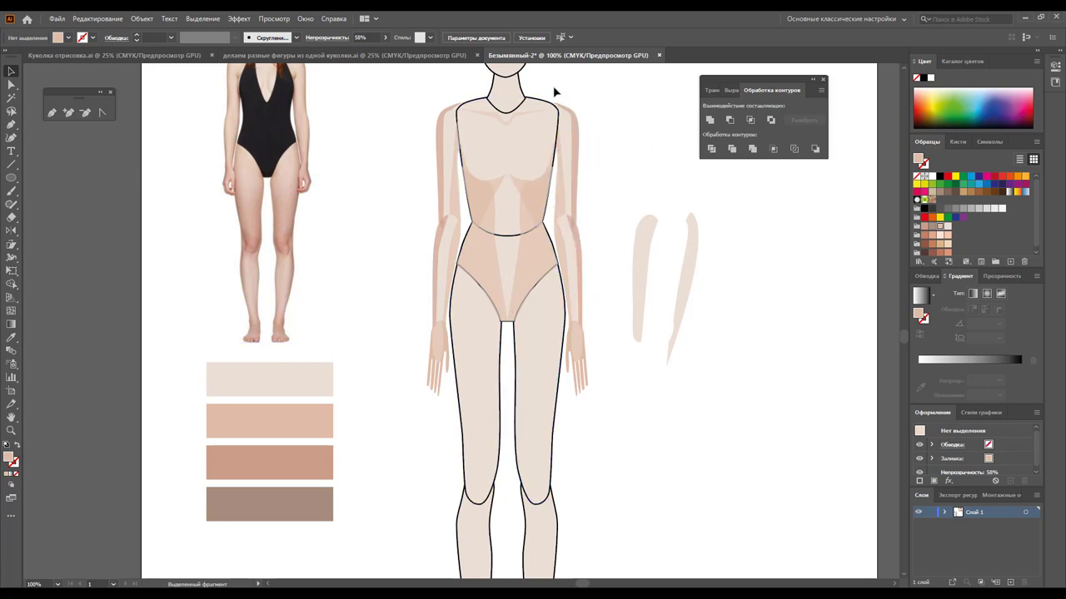
Remove the black outlines from the torso and neck shapes
click(524, 97)
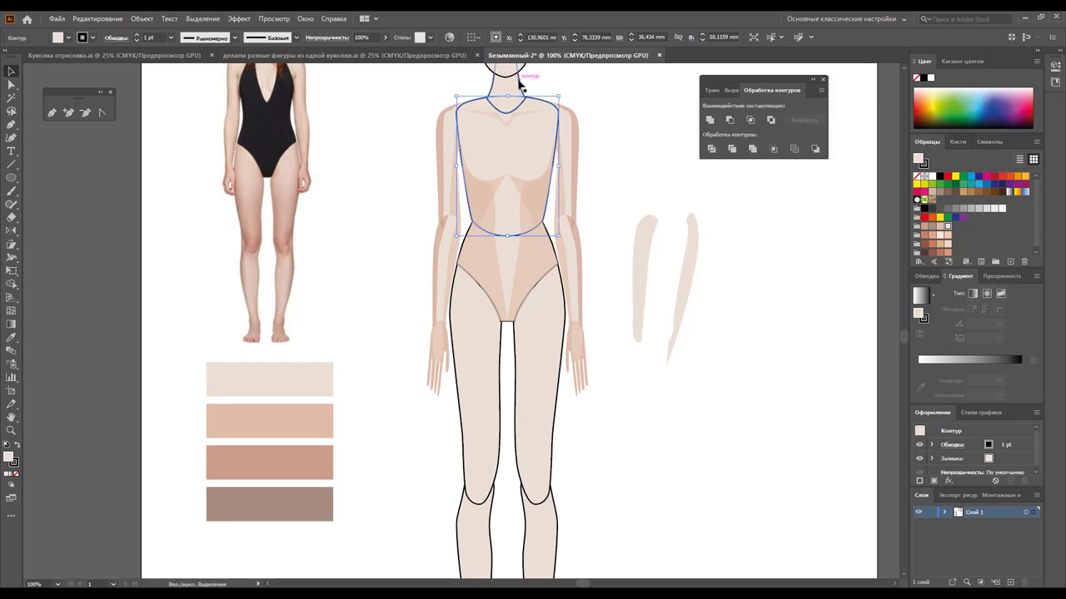
shift+click(519, 79)
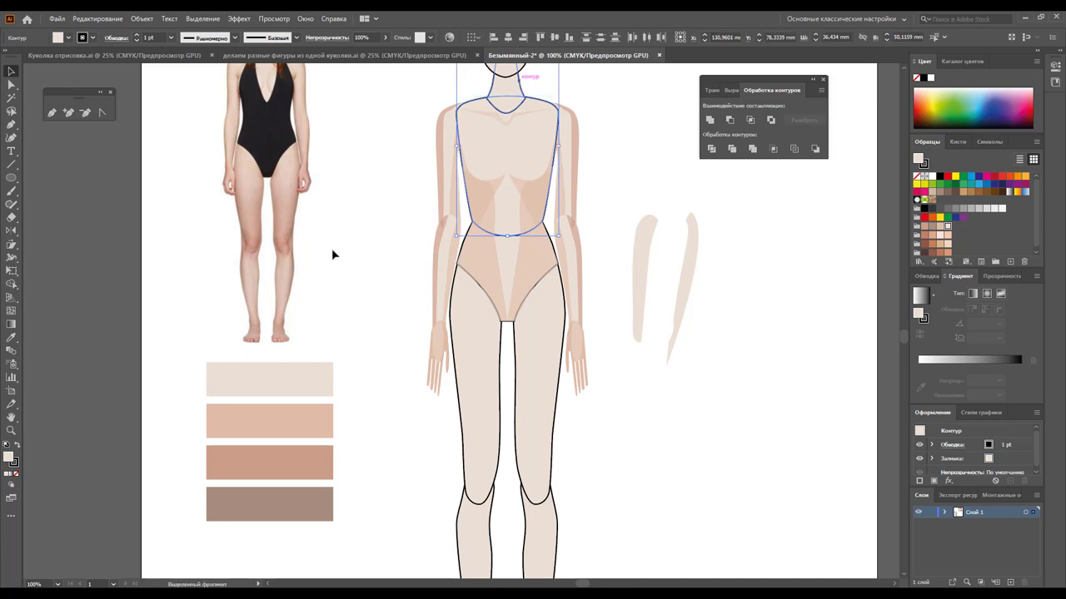
click(15, 472)
click(395, 301)
scroll(394, 301, up, 1)
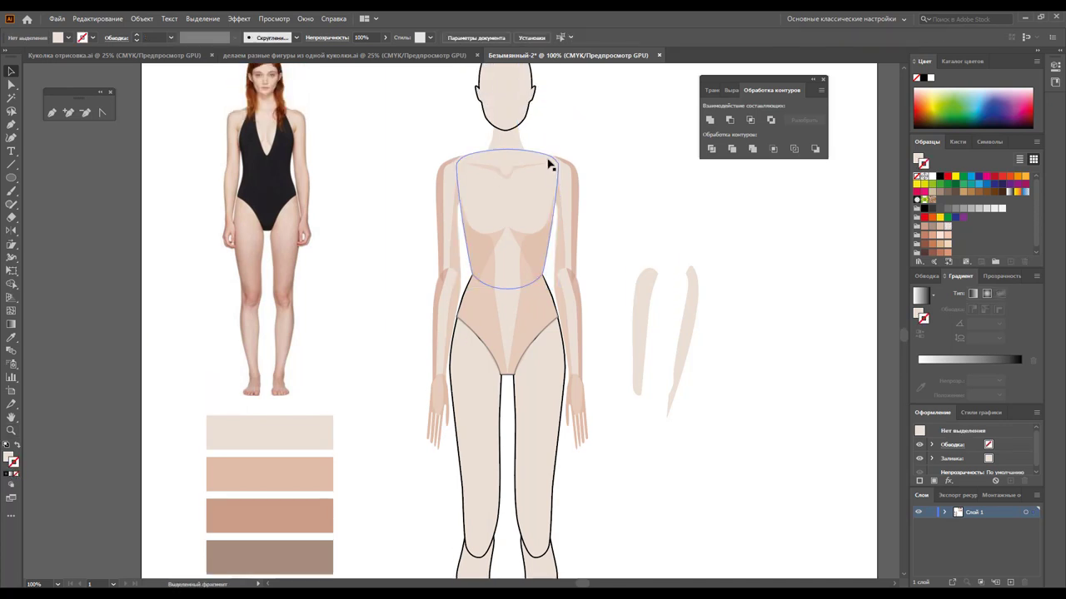
Try recolouring the neck with a light skin stroke, swapped fill, gradient, then no stroke
click(521, 137)
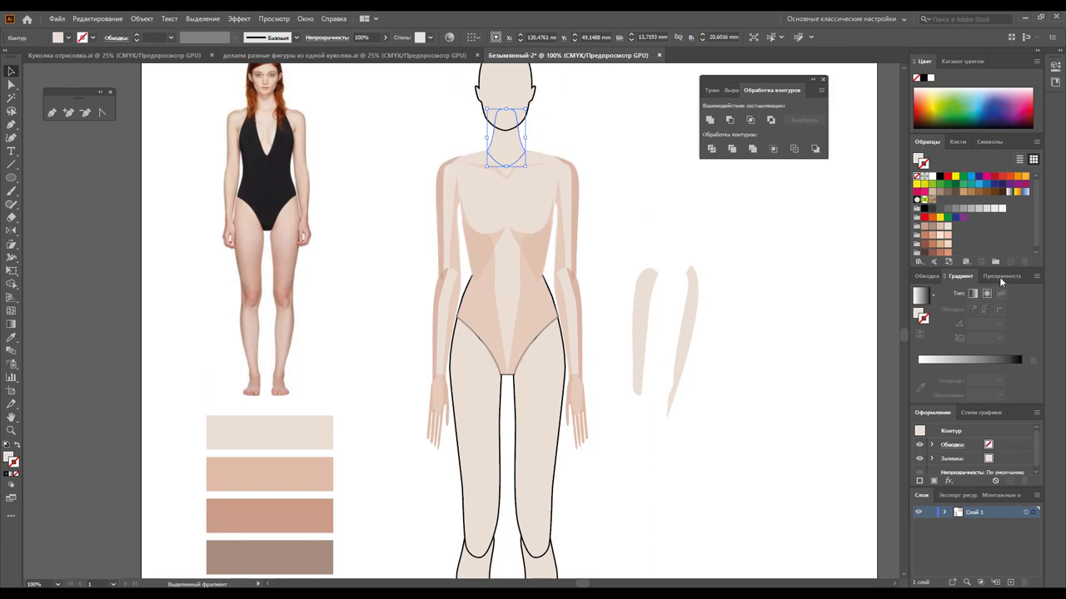
click(939, 227)
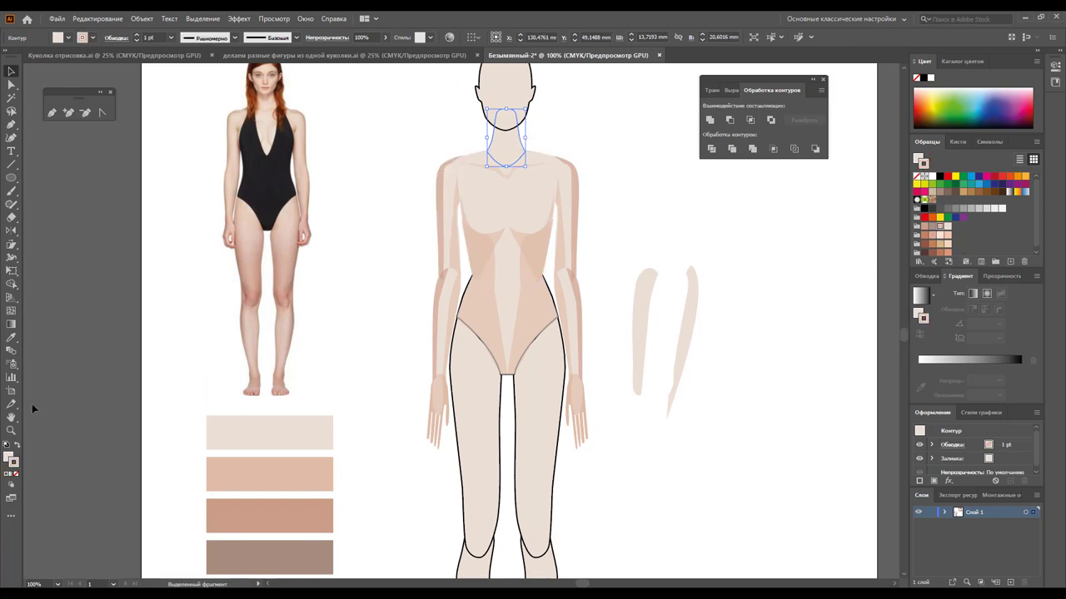
click(17, 447)
click(13, 473)
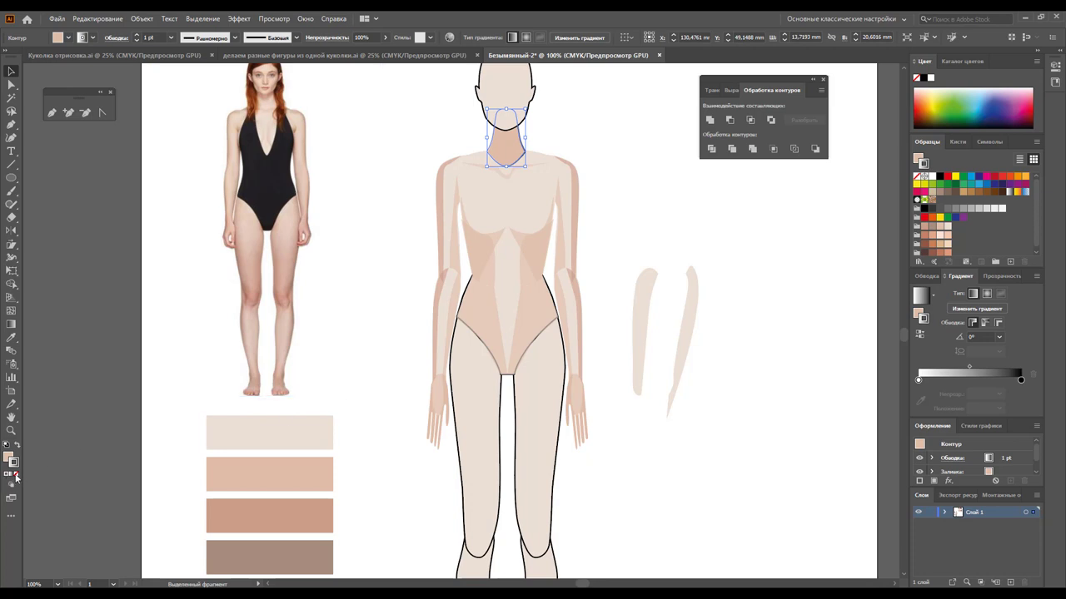
click(15, 476)
click(358, 397)
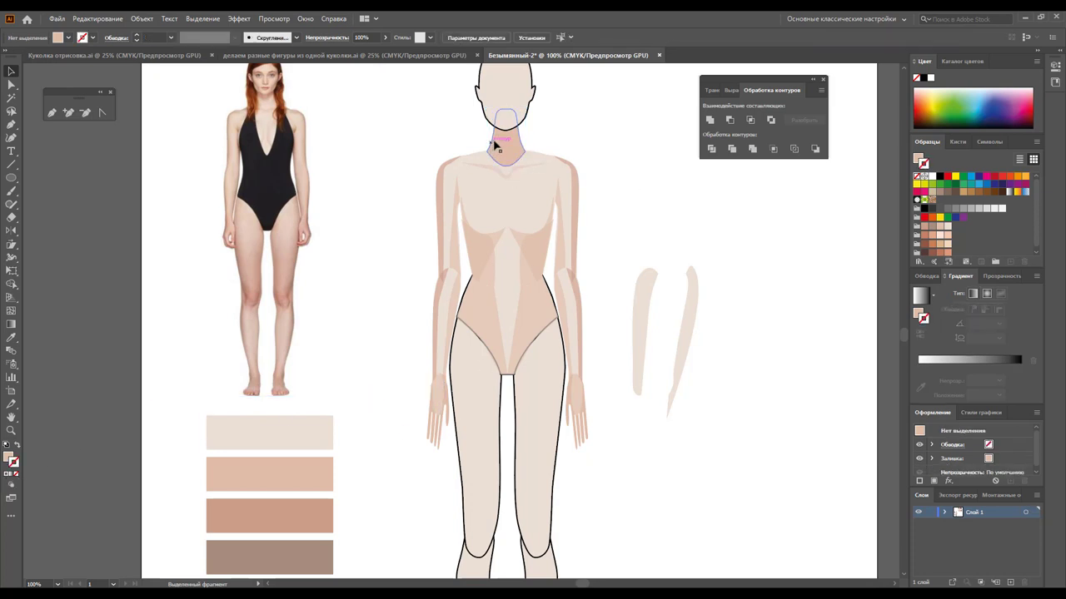
Give the neck a light skin-tone fill with no stroke and place a copy beside the head
click(510, 152)
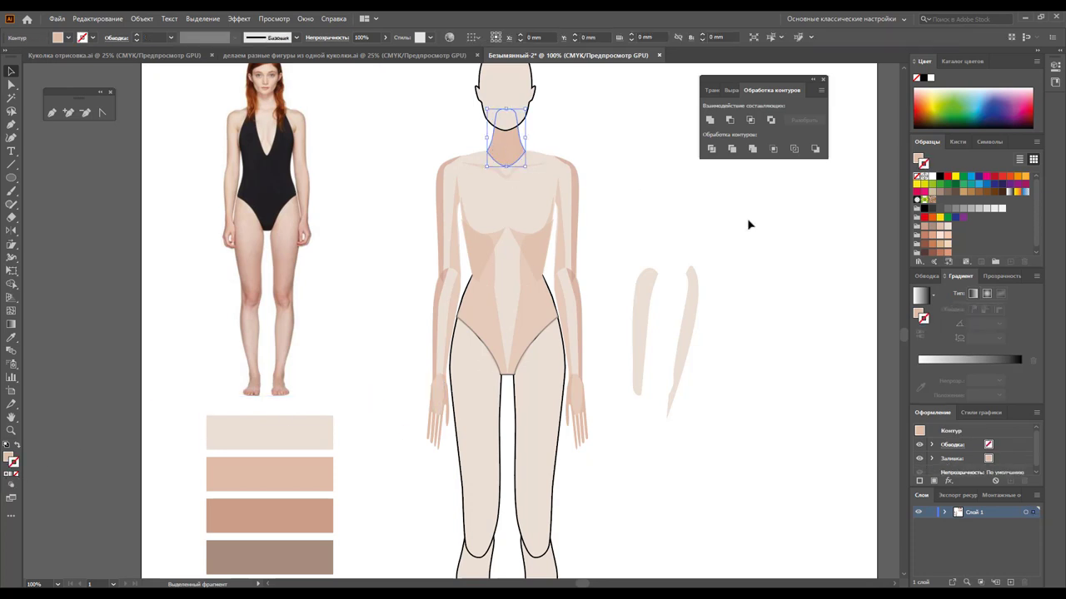
click(947, 226)
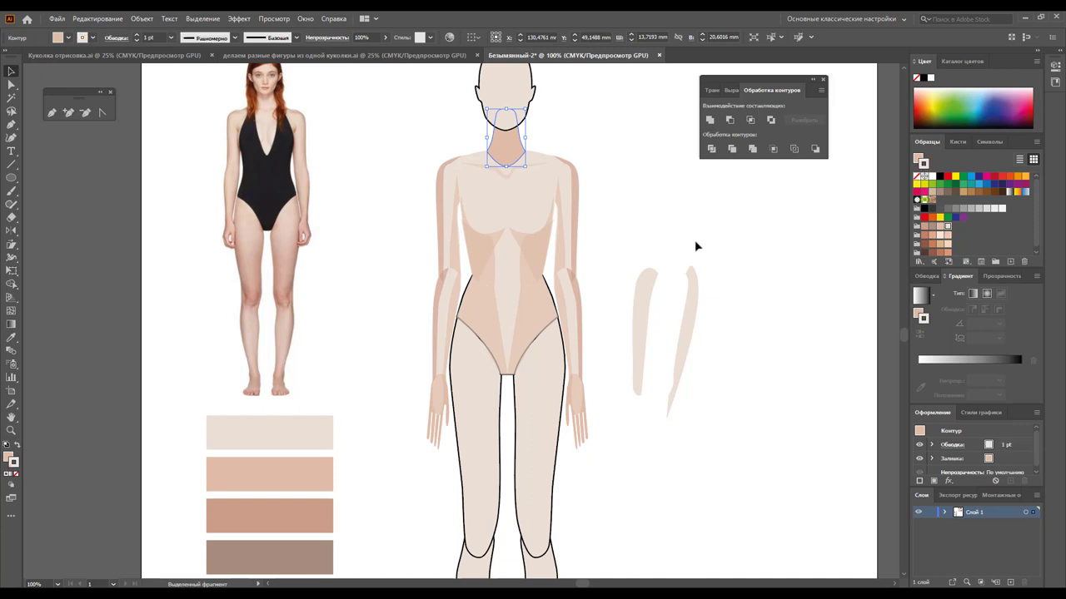
click(17, 446)
click(14, 475)
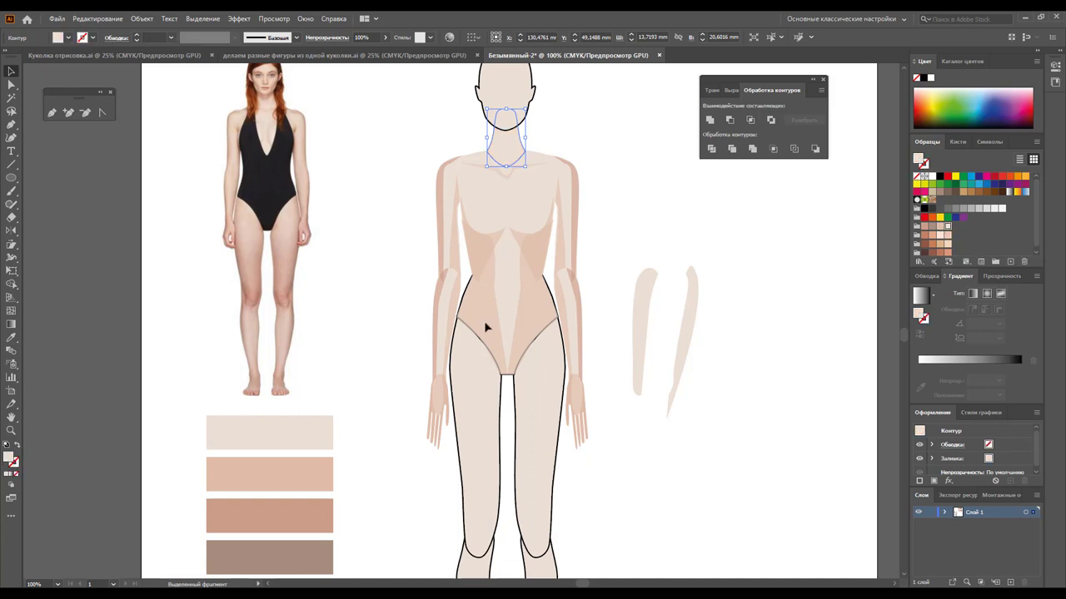
click(647, 171)
drag(524, 161, 634, 158)
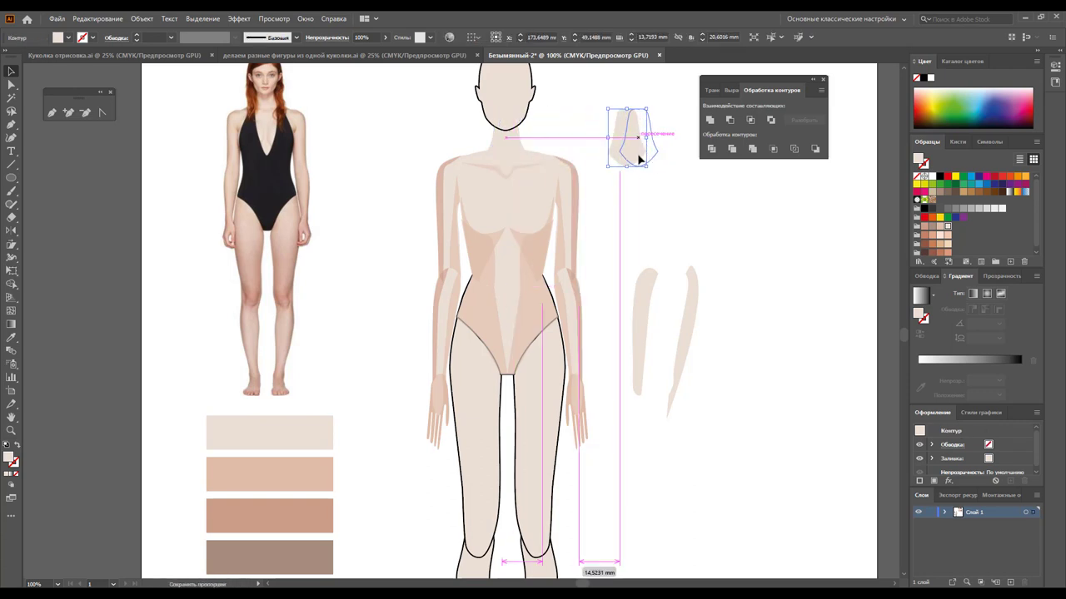
Draw a closed elliptical path over the neck copy
click(656, 172)
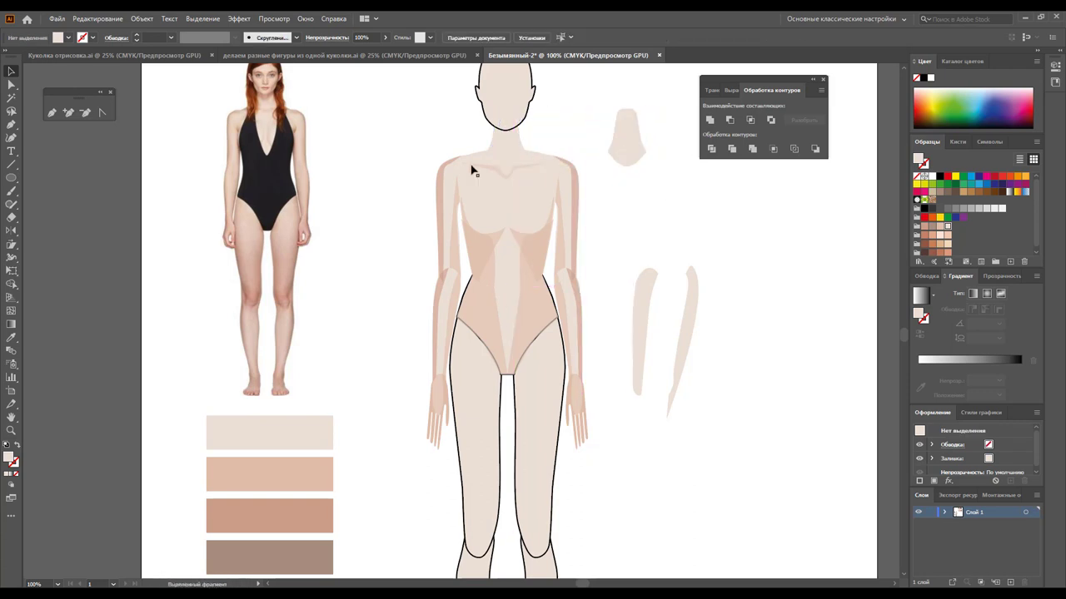
click(11, 124)
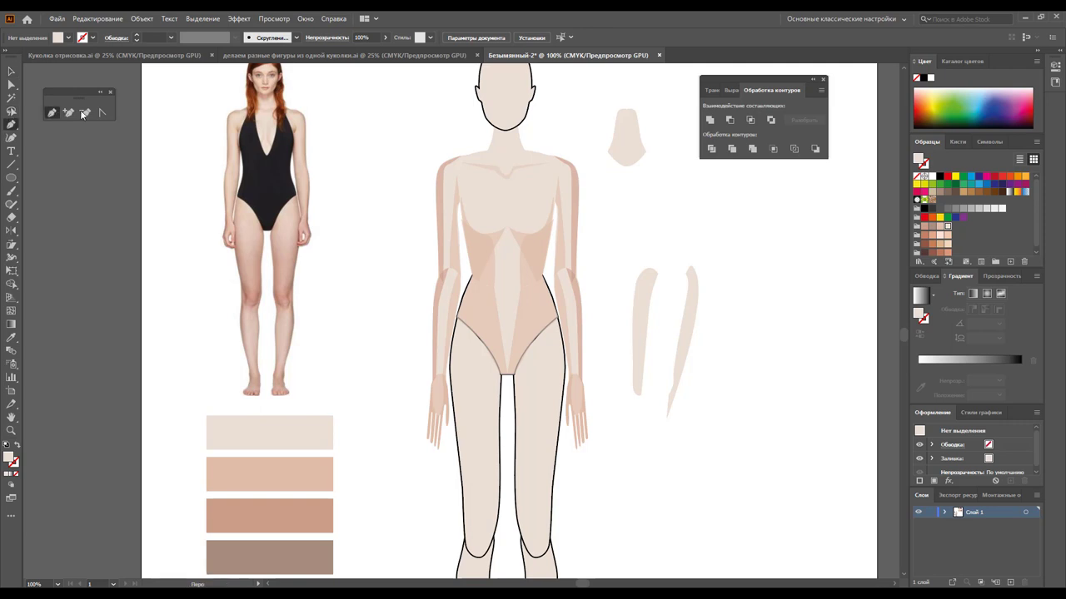
click(630, 103)
click(614, 158)
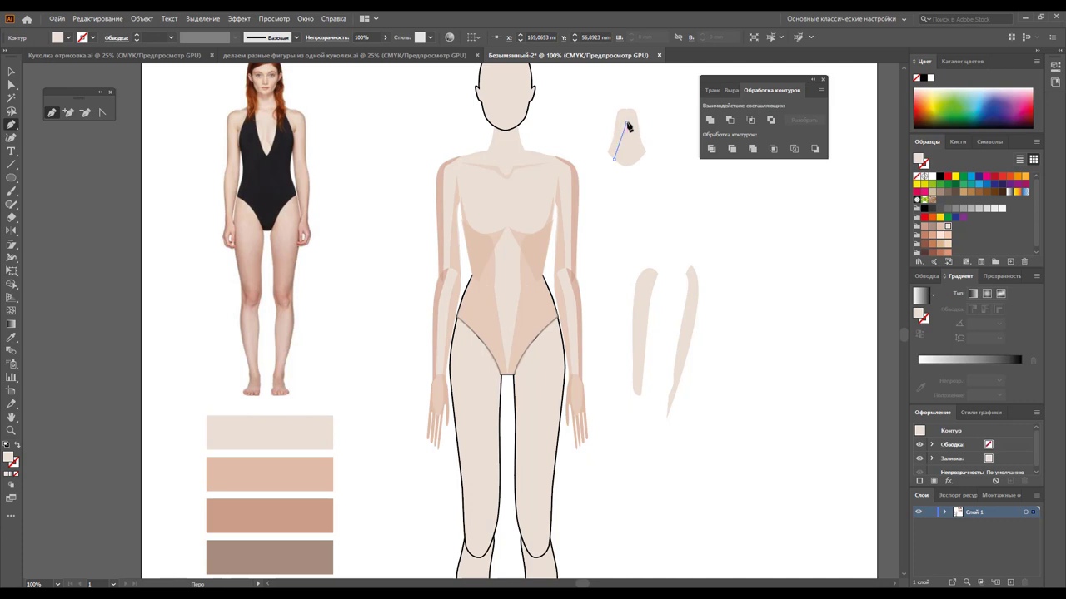
drag(633, 124, 634, 123)
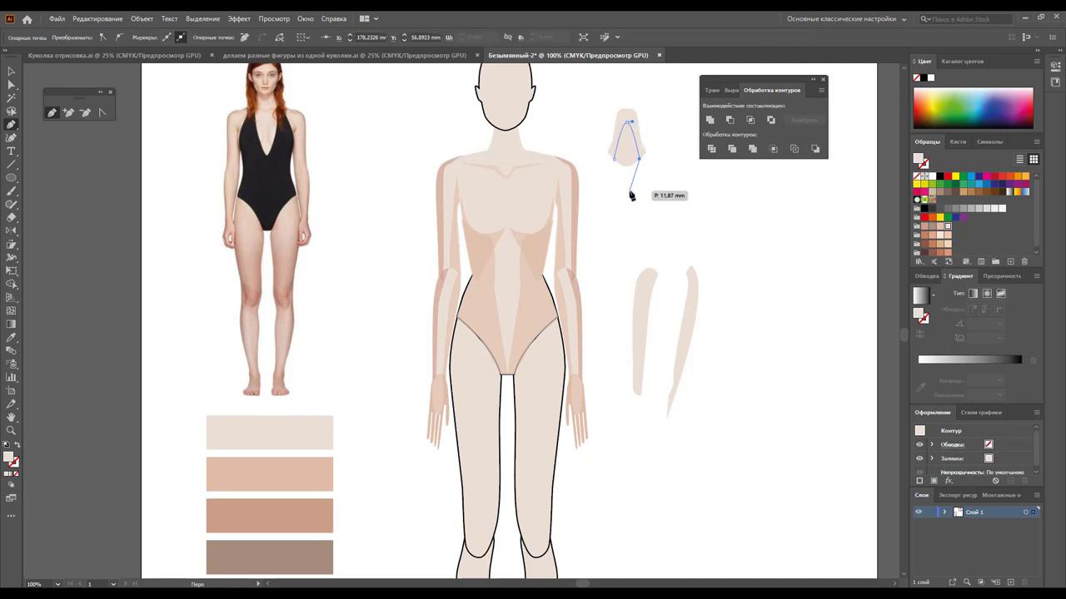
drag(629, 190, 616, 190)
click(613, 161)
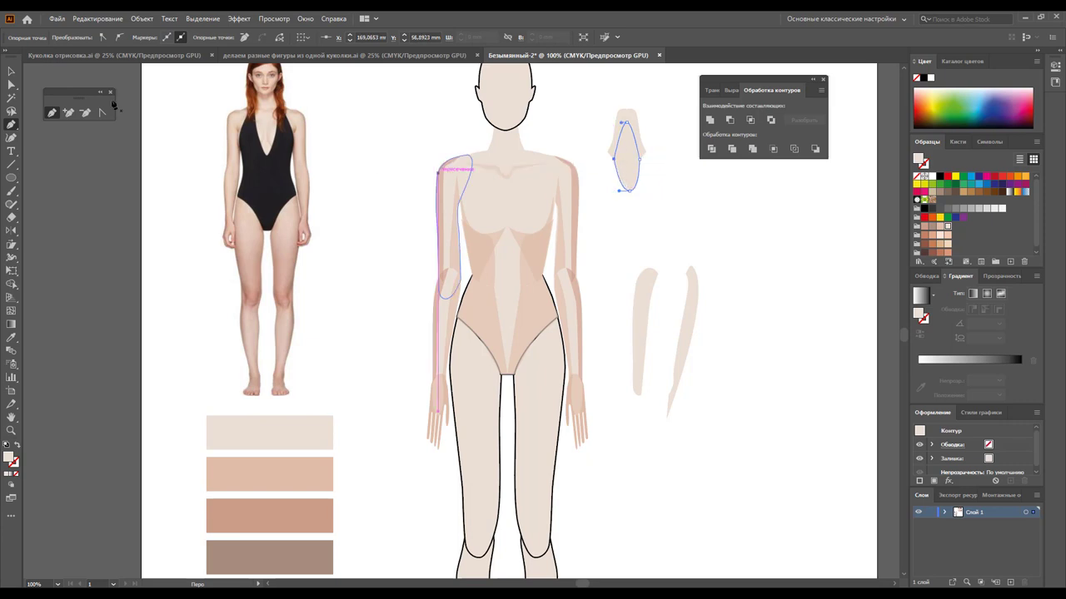
Divide the ellipse and neck copy, ungroup, and move the top piece onto the figure's neck
click(13, 72)
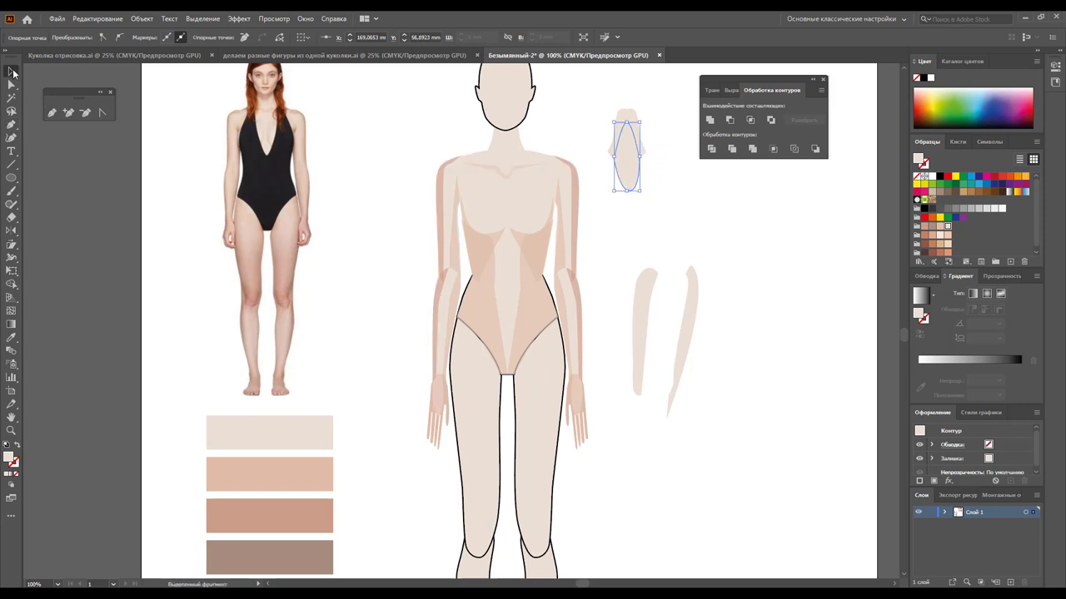
shift+click(644, 151)
click(712, 150)
right_click(623, 143)
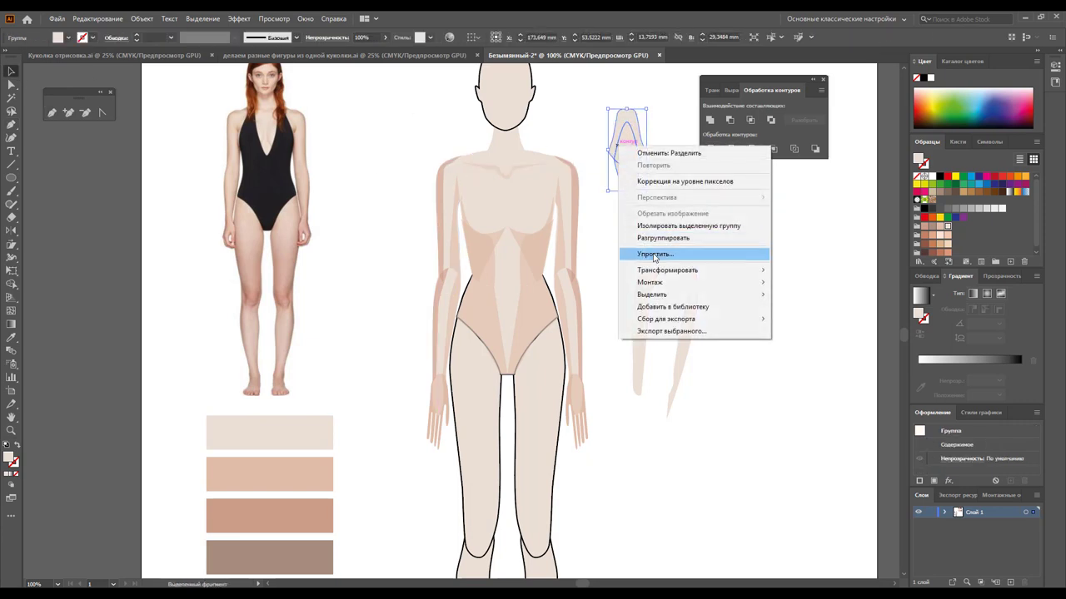
click(666, 238)
click(683, 219)
drag(640, 132, 502, 129)
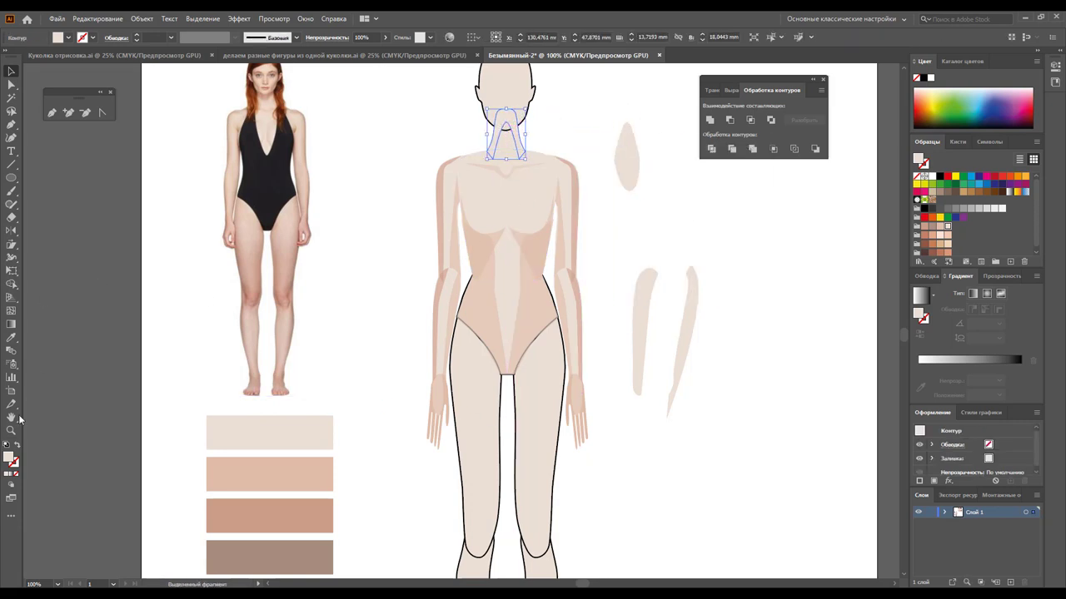
Give the neck piece the arm shading's 58% look, send it behind the torso, select leftovers
click(451, 257)
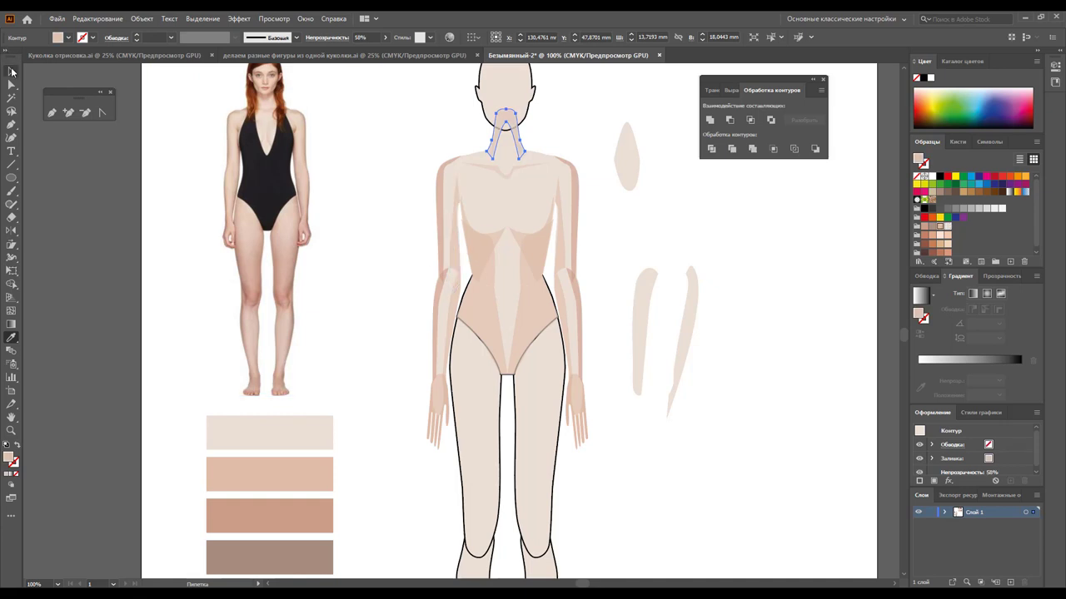
click(12, 73)
click(543, 148)
click(491, 148)
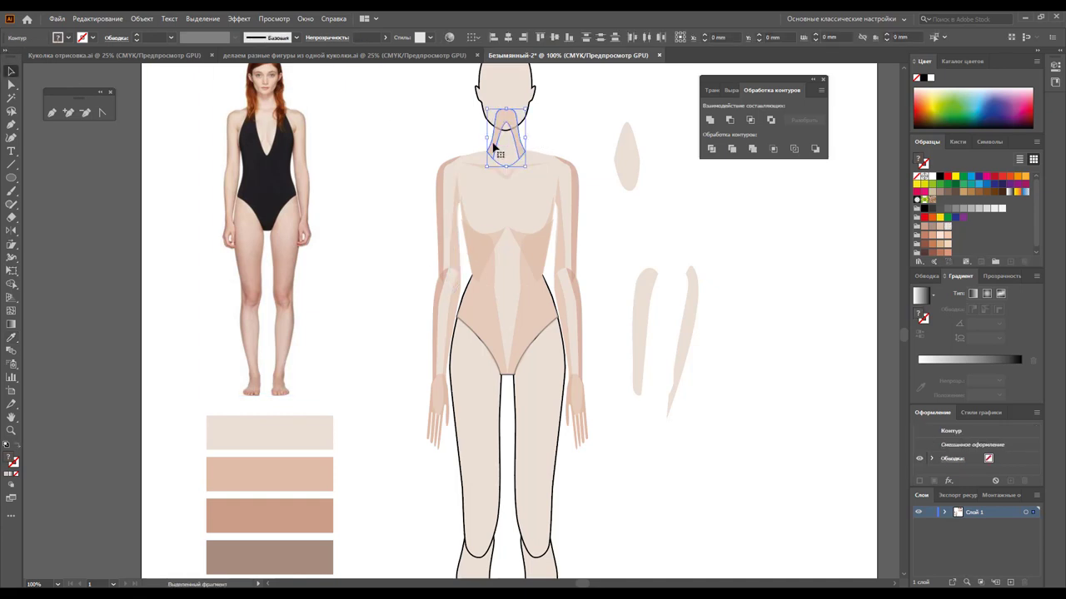
right_click(493, 144)
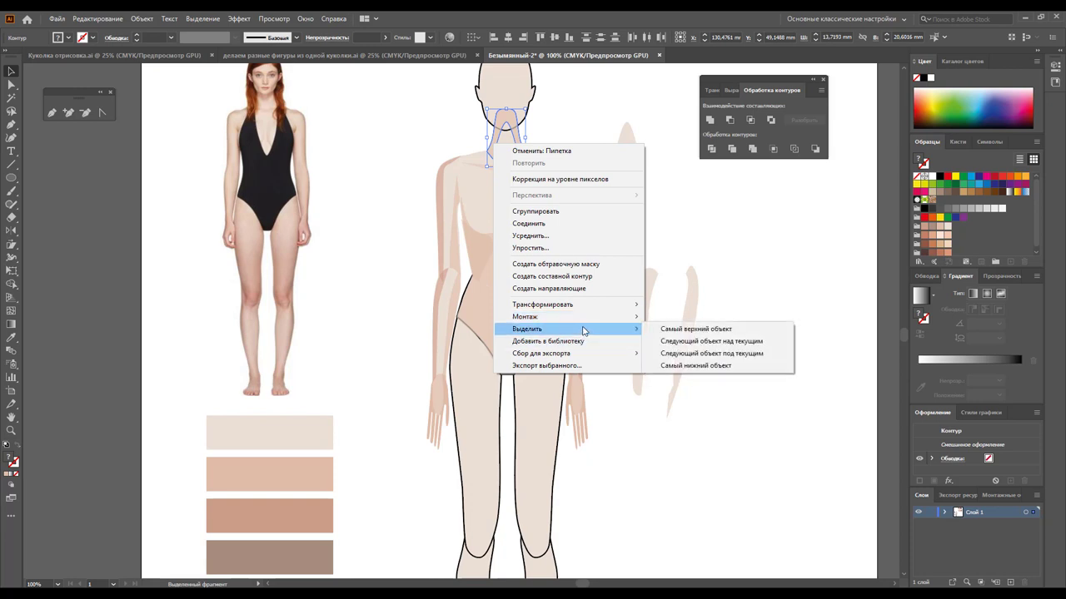
click(691, 352)
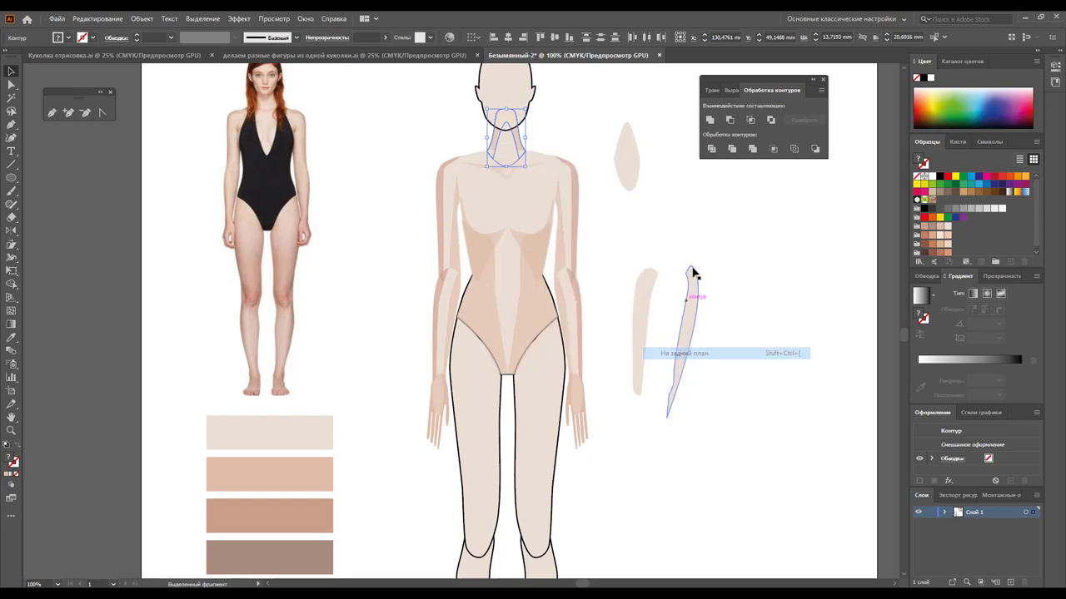
click(698, 238)
scroll(698, 238, up, 1)
scroll(699, 238, up, 1)
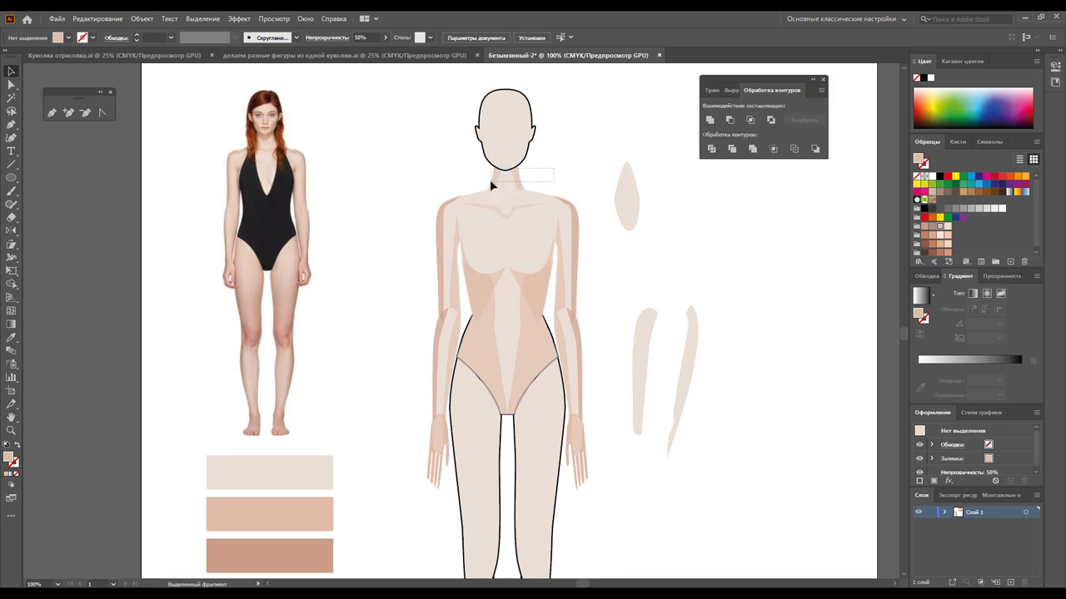
drag(613, 156, 708, 431)
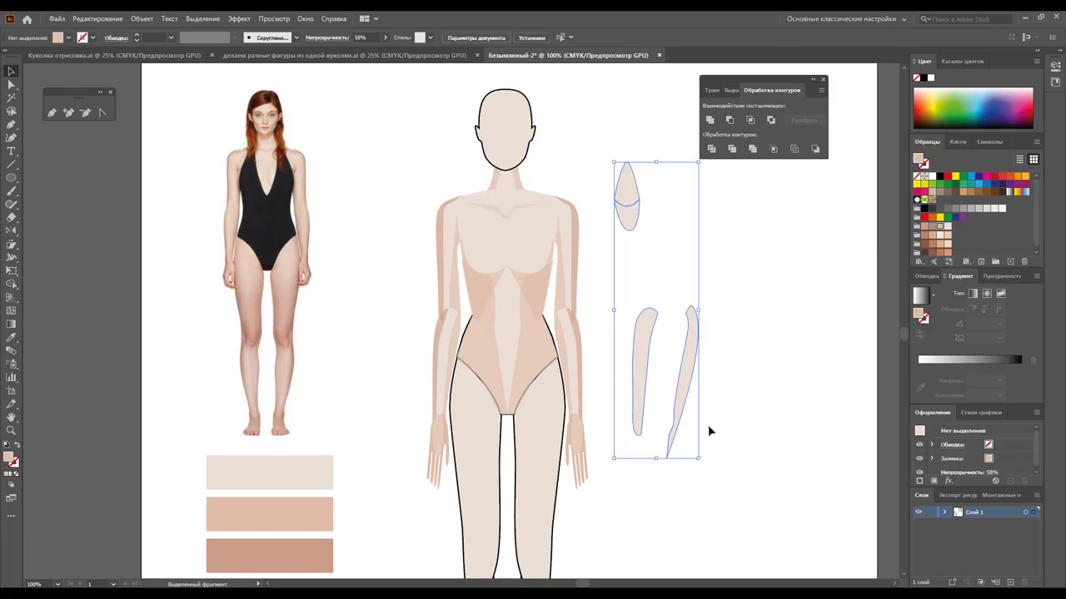
Delete the leftover neck pieces and remove the pelvis shape's outline
key(Delete)
scroll(637, 376, down, 2)
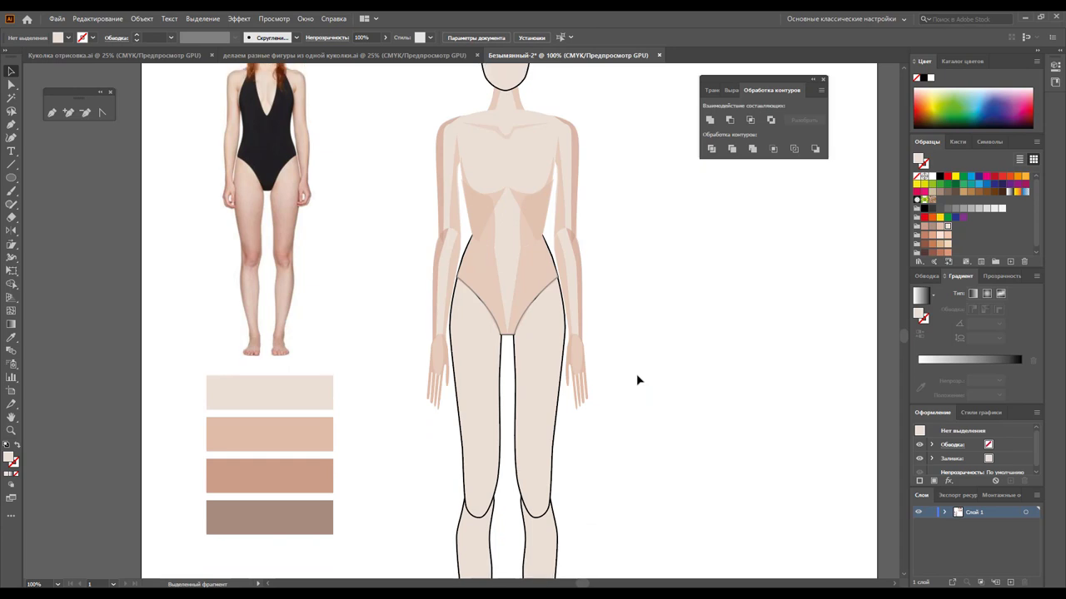
scroll(636, 374, down, 1)
scroll(636, 374, down, 1)
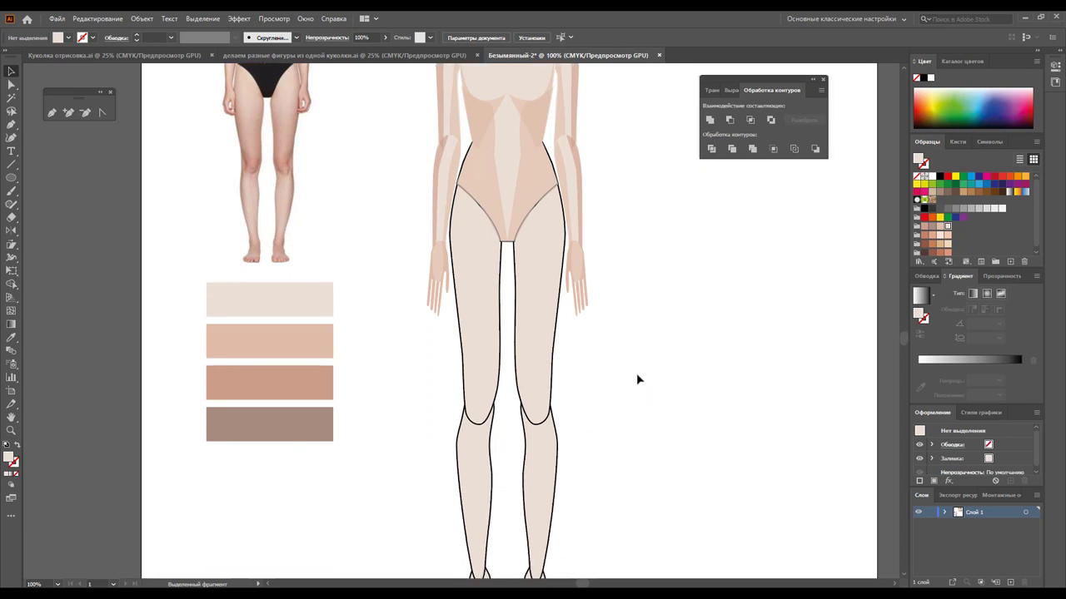
click(561, 290)
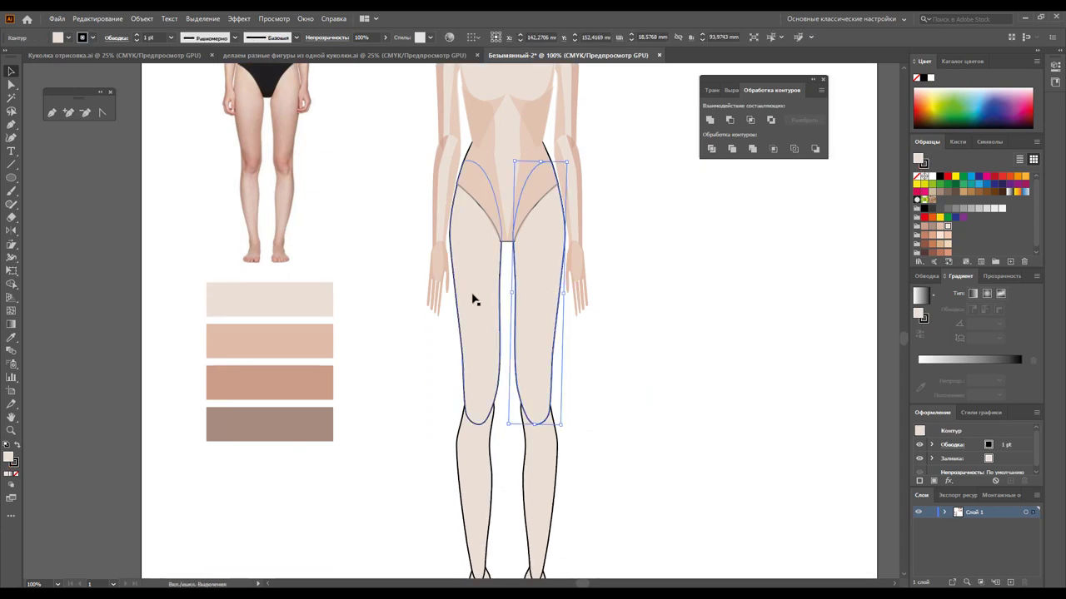
click(503, 166)
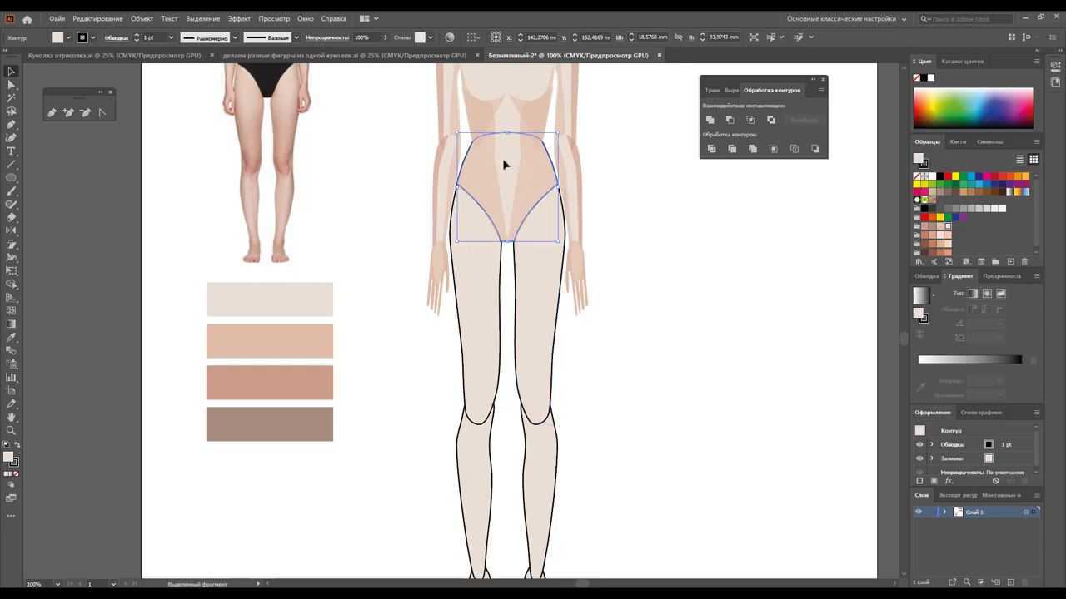
click(14, 468)
click(14, 473)
click(586, 308)
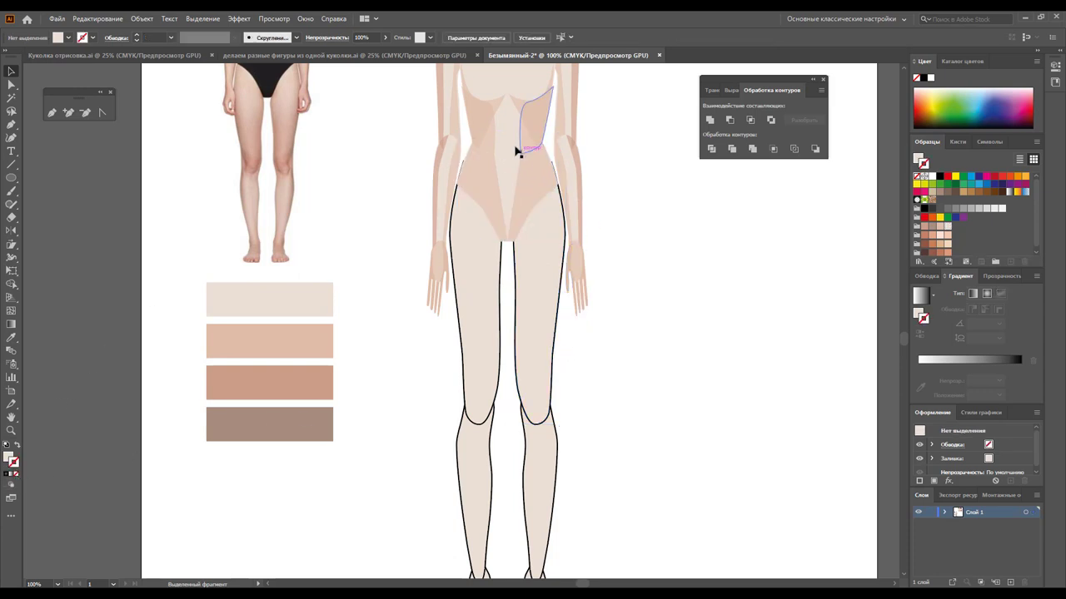
Draw a small navel circle at the torso centre, nudged slightly left
click(11, 177)
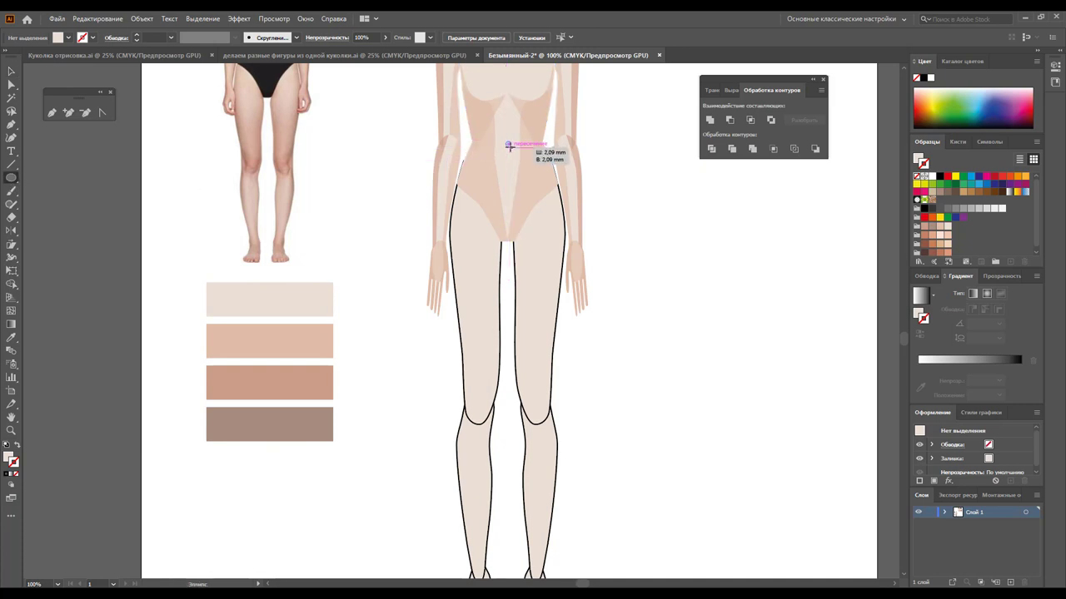
drag(508, 145, 511, 148)
key(Left)
click(11, 70)
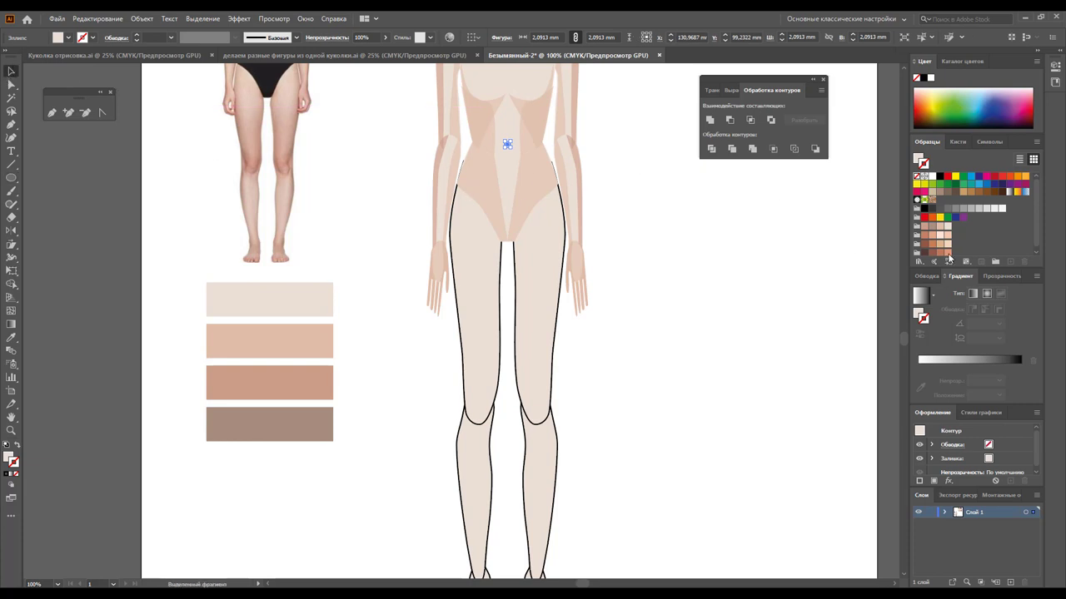
click(671, 271)
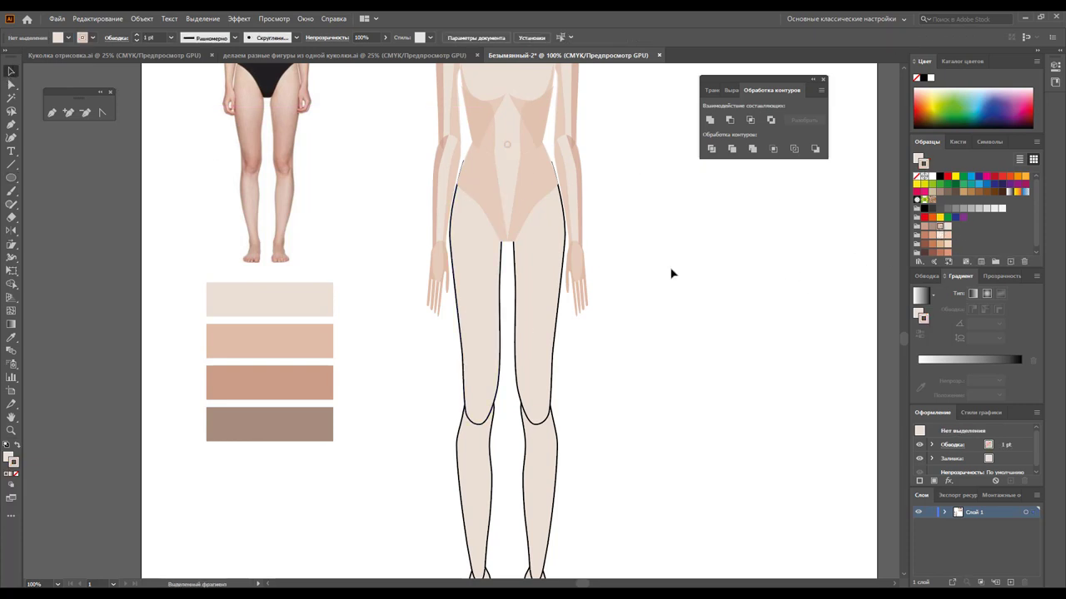
Remove the navel circle's outline and set its opacity to 47%
click(507, 146)
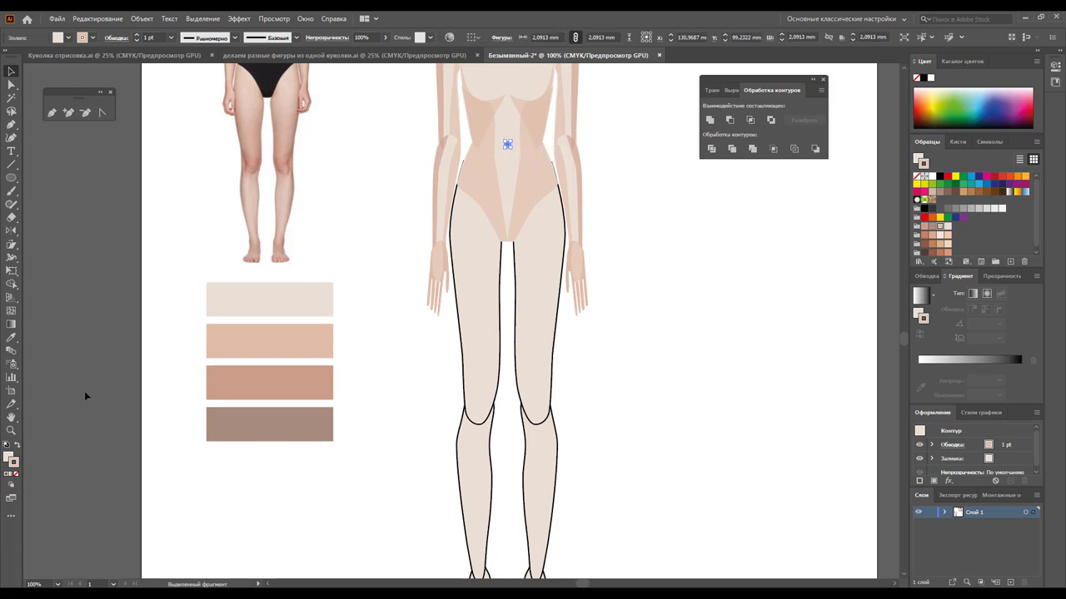
click(13, 461)
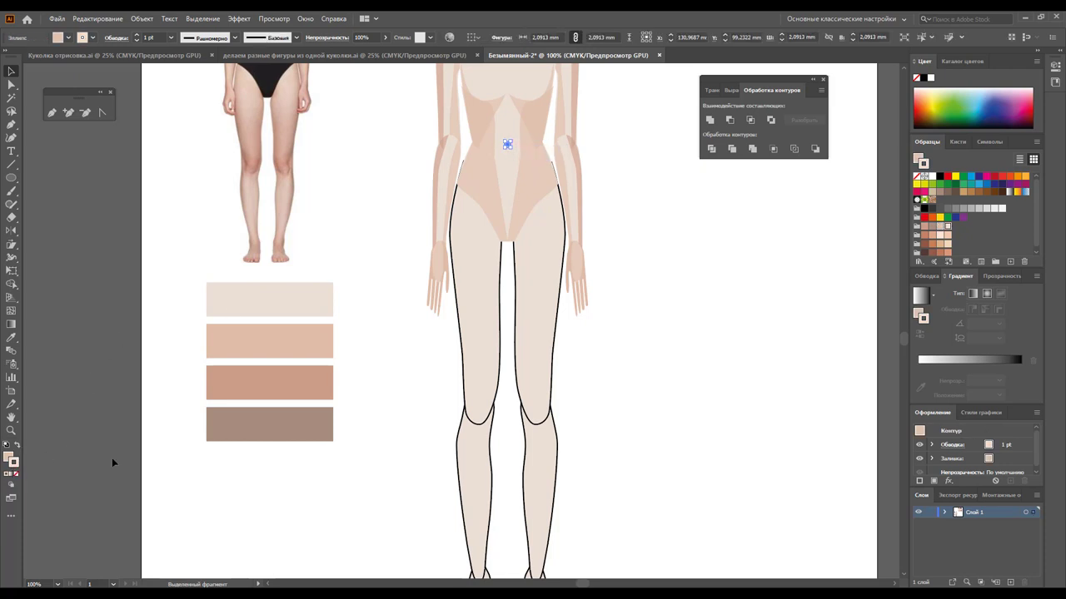
click(384, 349)
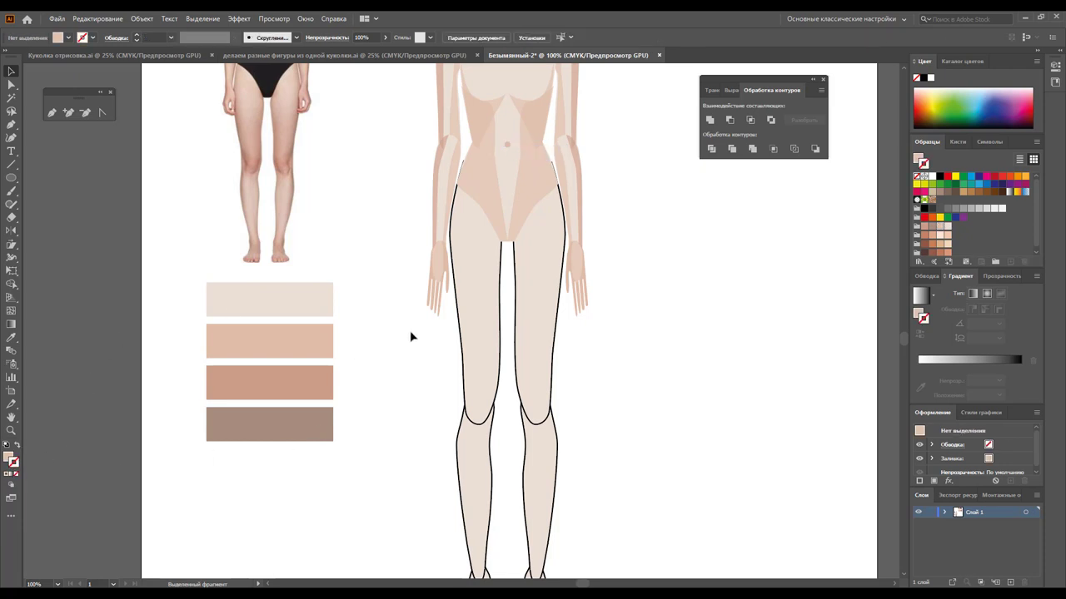
click(507, 146)
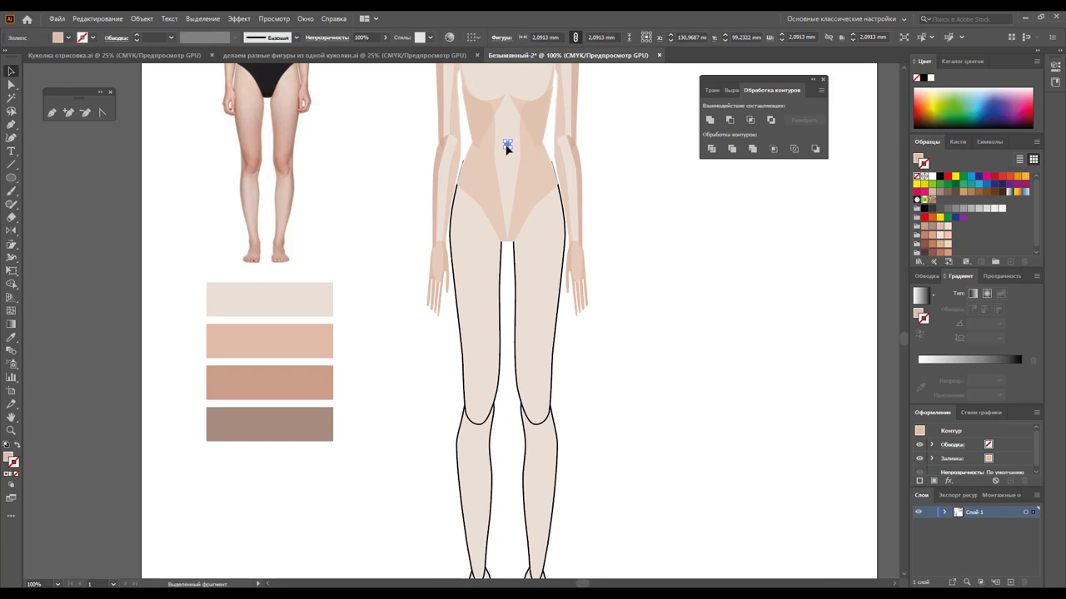
click(385, 38)
drag(384, 51, 362, 52)
Move the left thigh out beside the figure and divide it with the shading outline
scroll(632, 242, down, 3)
click(501, 199)
scroll(500, 238, down, 1)
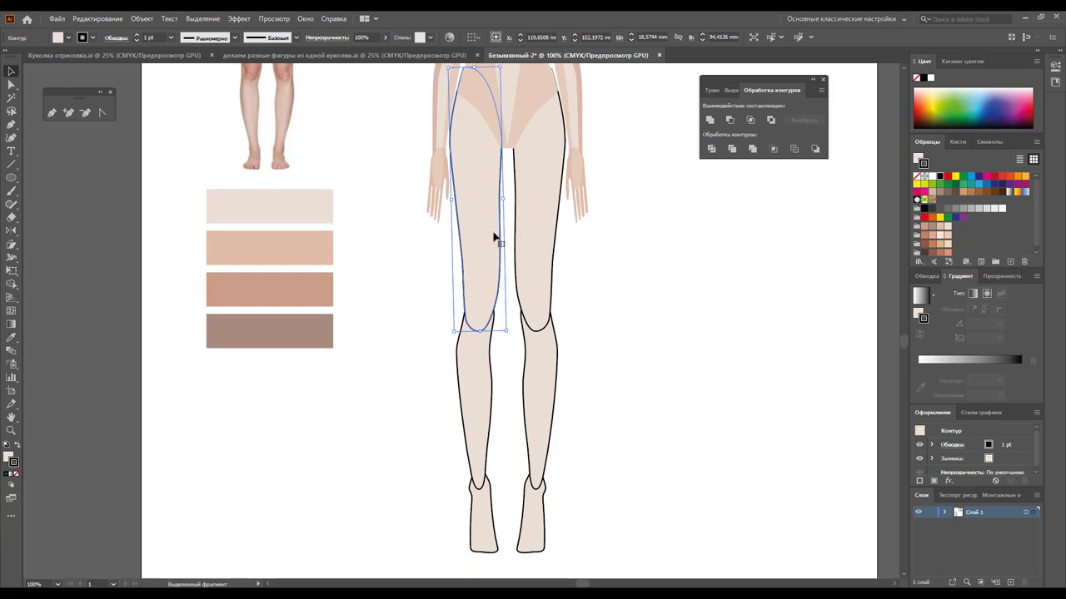
mouse_move(494, 239)
mouse_down()
mouse_move(396, 248)
mouse_move(409, 250)
mouse_up()
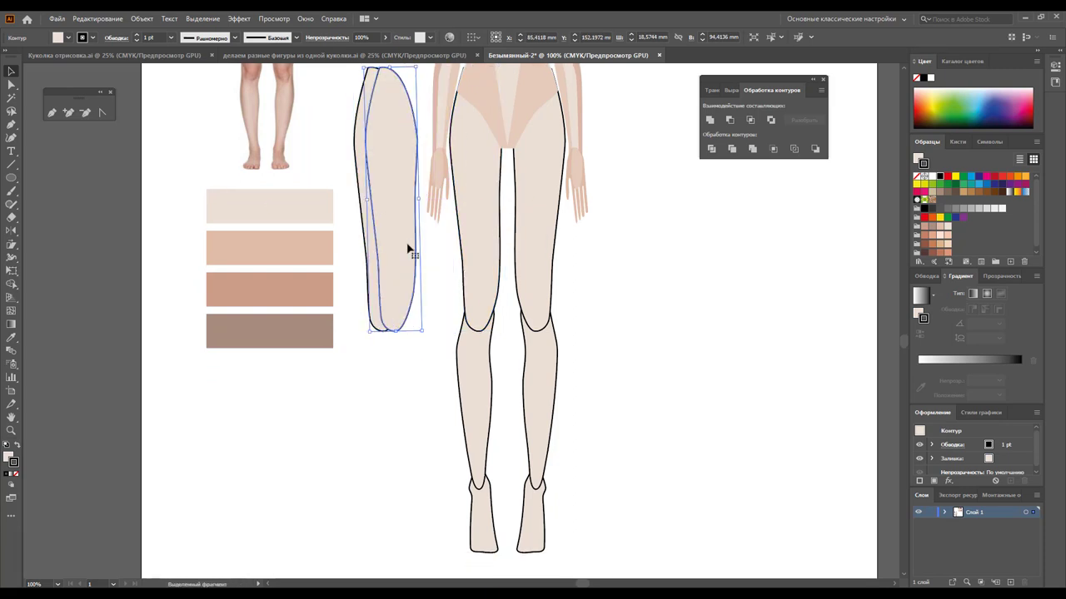
click(396, 368)
click(383, 279)
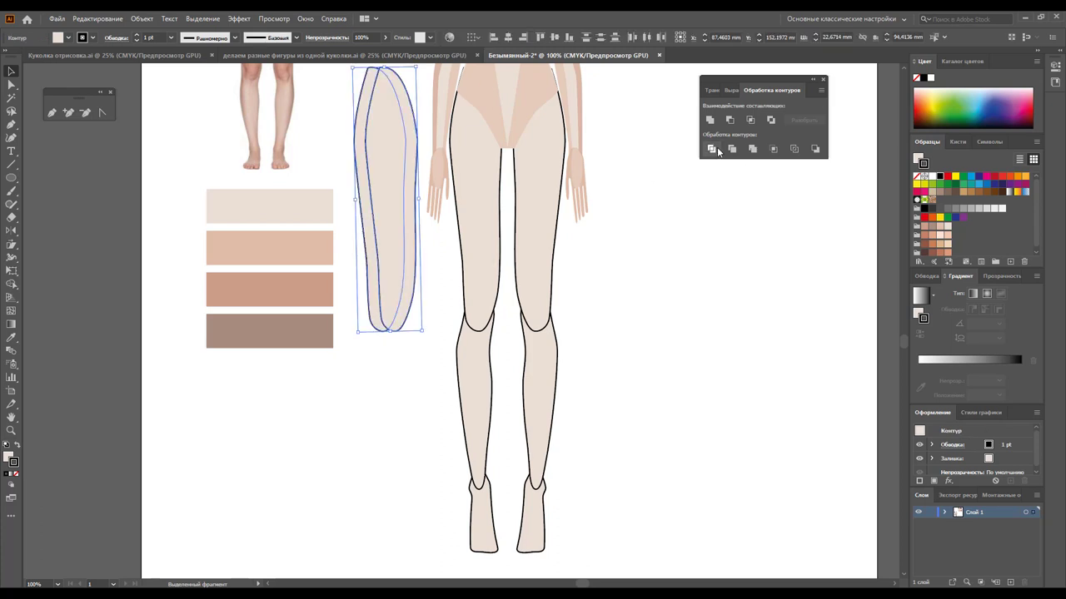
right_click(390, 174)
click(467, 267)
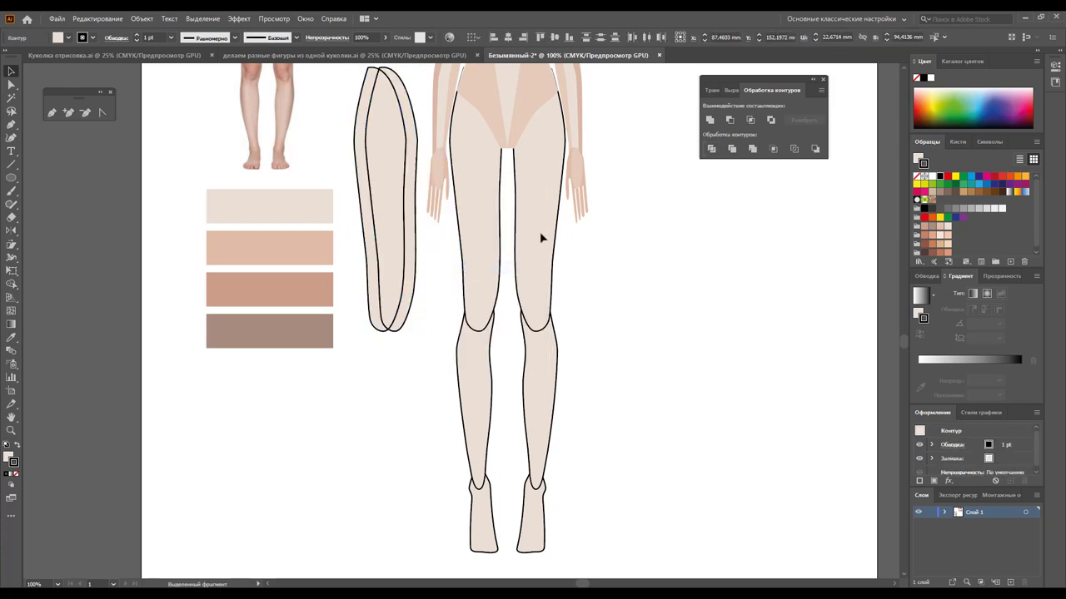
Place the thigh piece back as a skin-tone fill with no stroke at about 32% opacity
drag(369, 209, 464, 232)
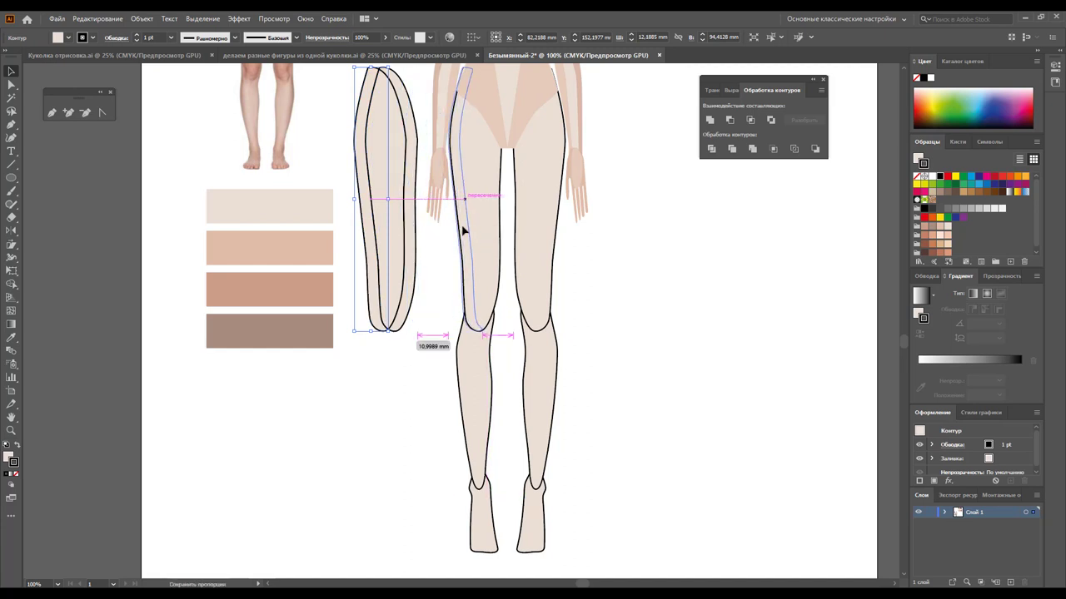
drag(463, 231, 480, 231)
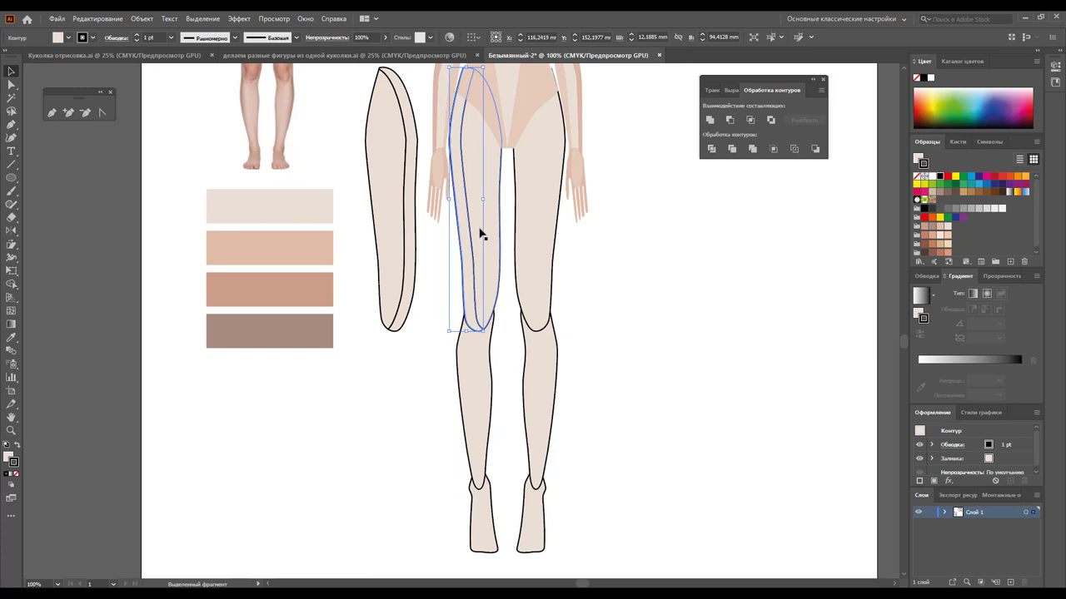
click(931, 228)
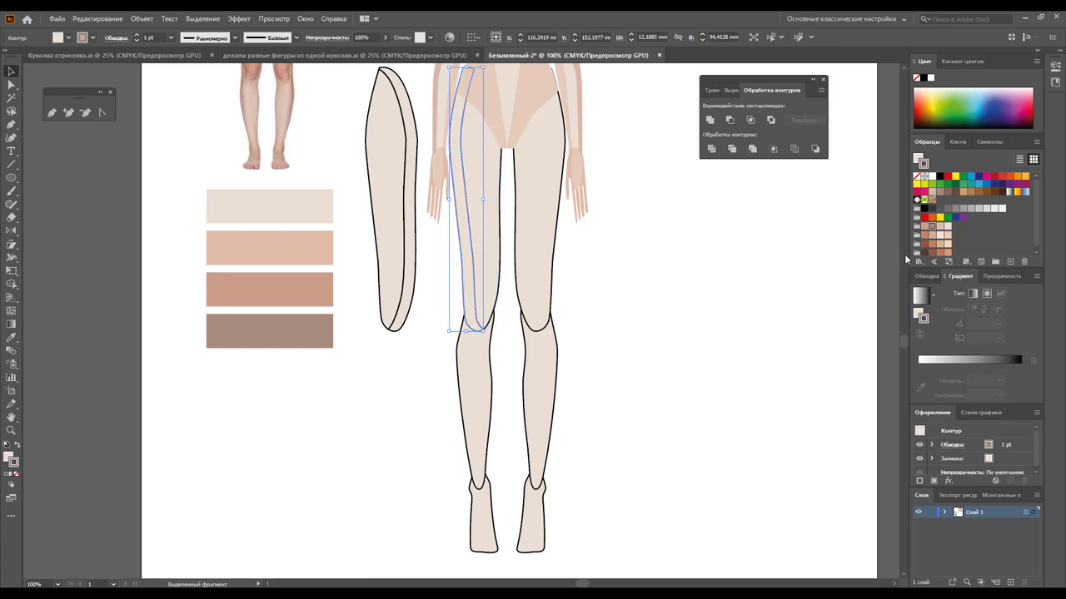
click(17, 446)
click(16, 473)
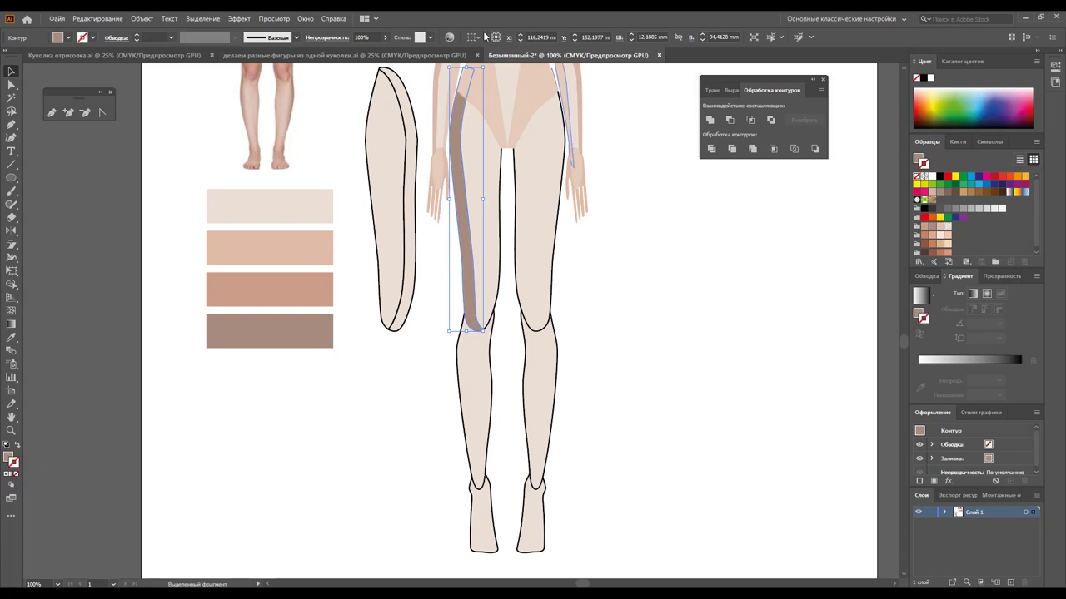
click(384, 36)
drag(385, 52, 356, 53)
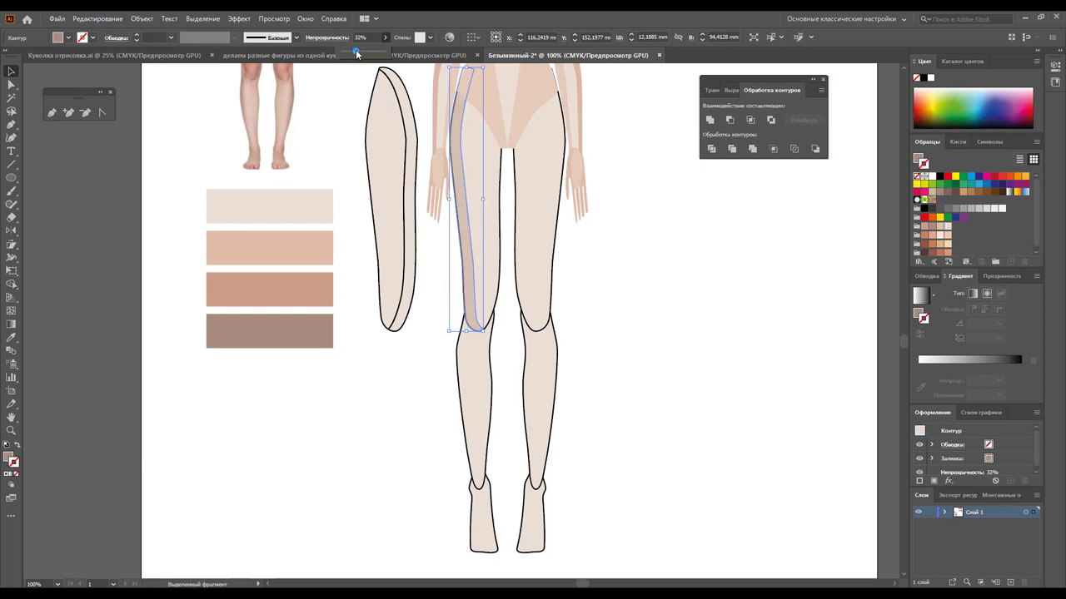
Delete the leftover thigh piece beside the figure
click(637, 274)
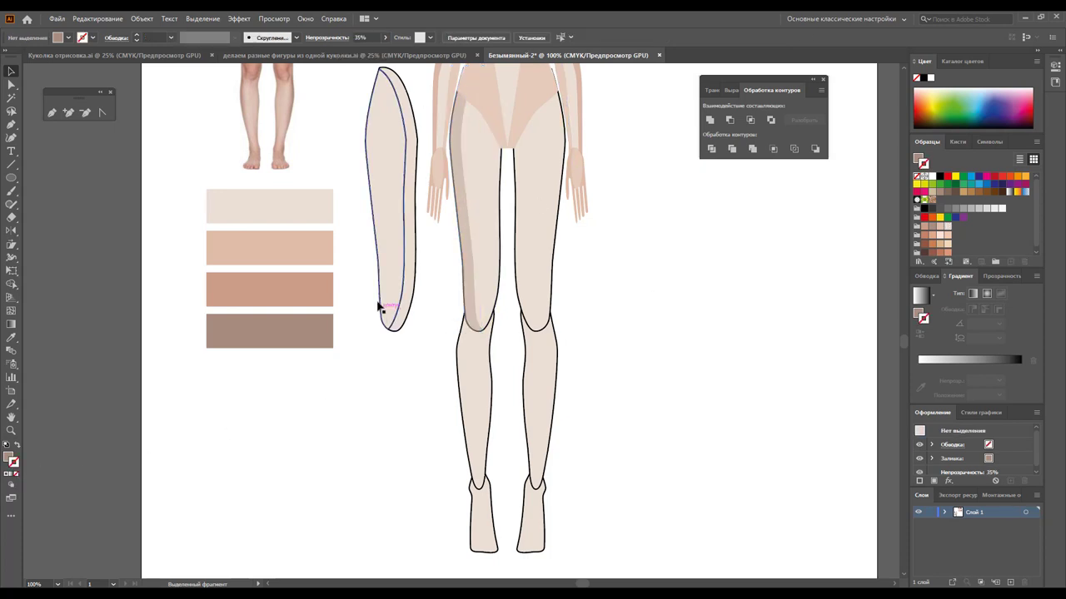
drag(417, 349, 381, 306)
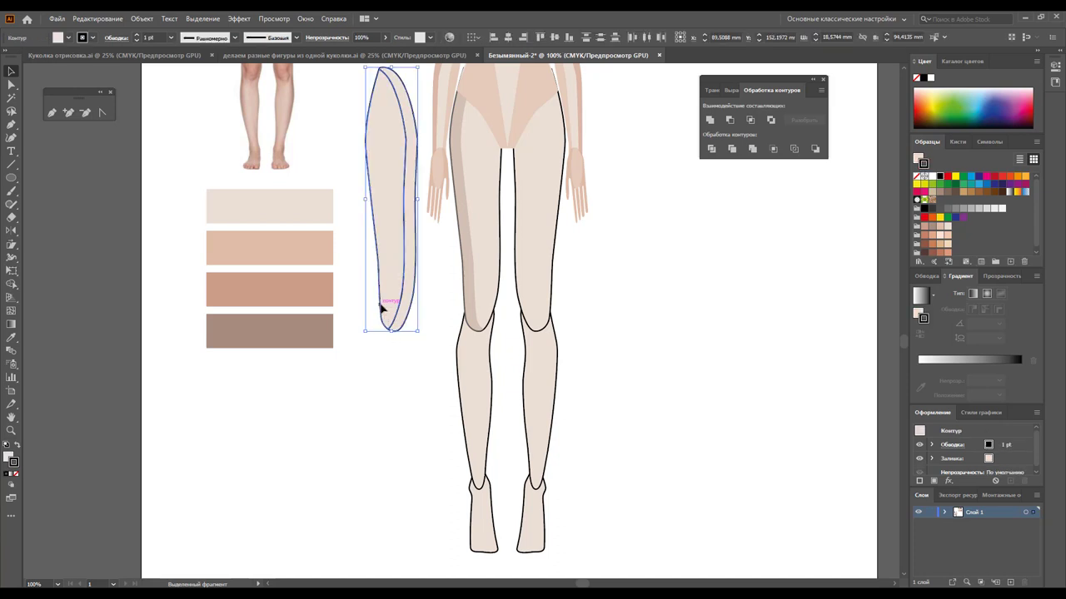
key(Delete)
Ungroup the overlapping calf shapes, delete the inner piece, and keep the thin calf sliver
scroll(469, 341, down, 1)
mouse_move(469, 341)
mouse_down()
mouse_move(399, 350)
mouse_move(468, 349)
mouse_move(403, 330)
mouse_up()
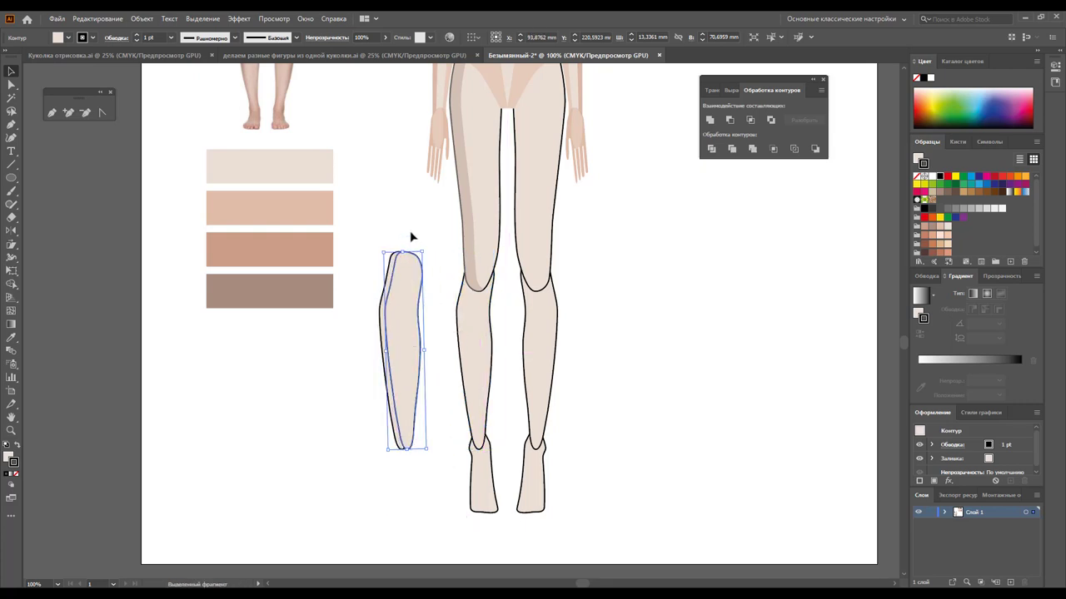
drag(413, 228, 372, 311)
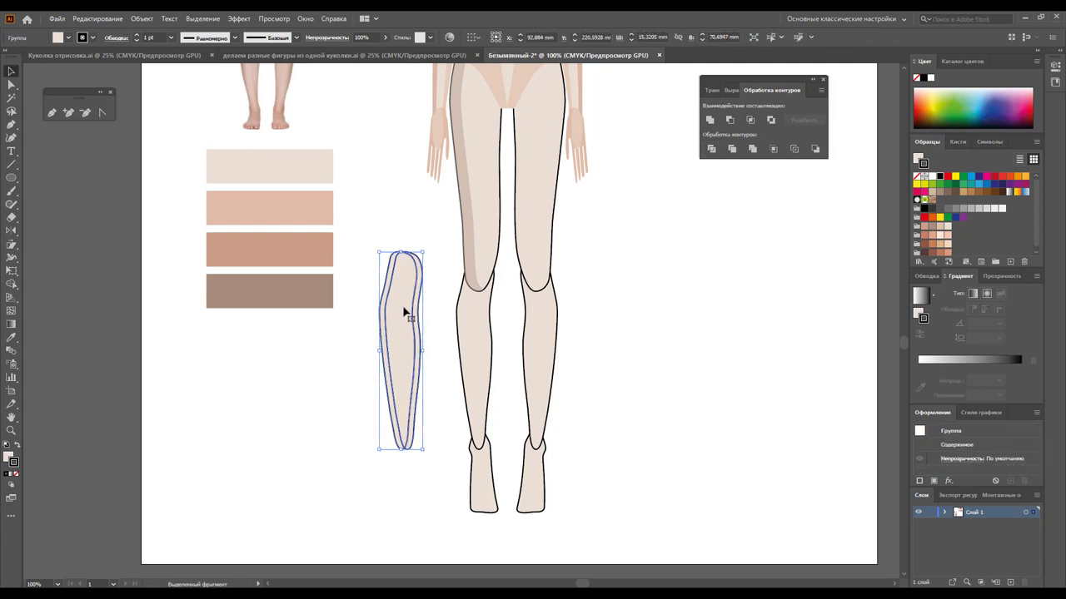
right_click(404, 308)
click(499, 400)
click(421, 337)
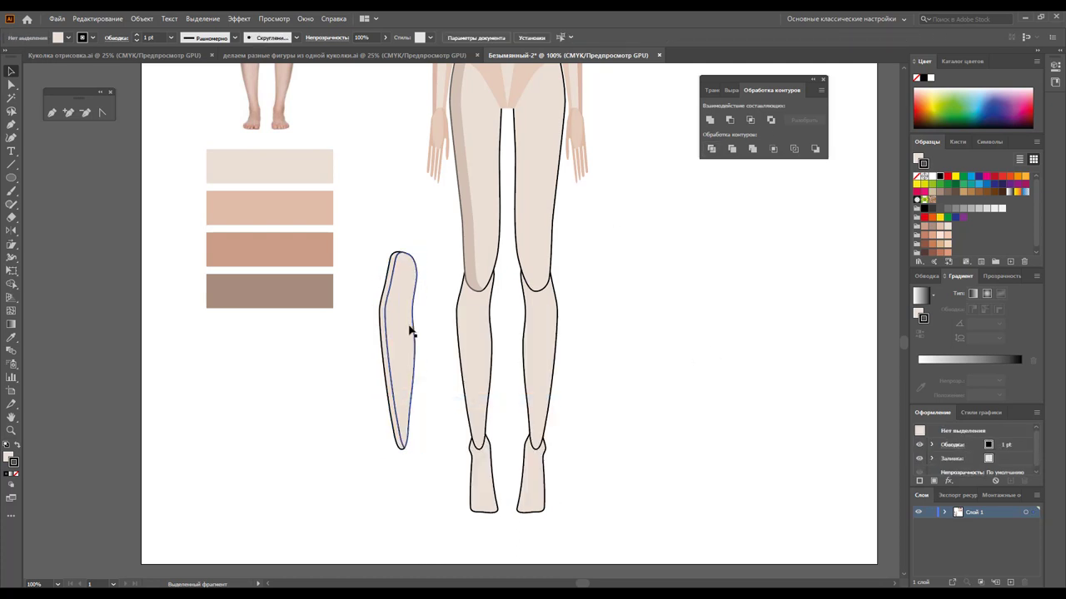
key(Delete)
drag(383, 340, 466, 356)
Give the calf sliver the leg shading style and place it on the lower leg
click(11, 337)
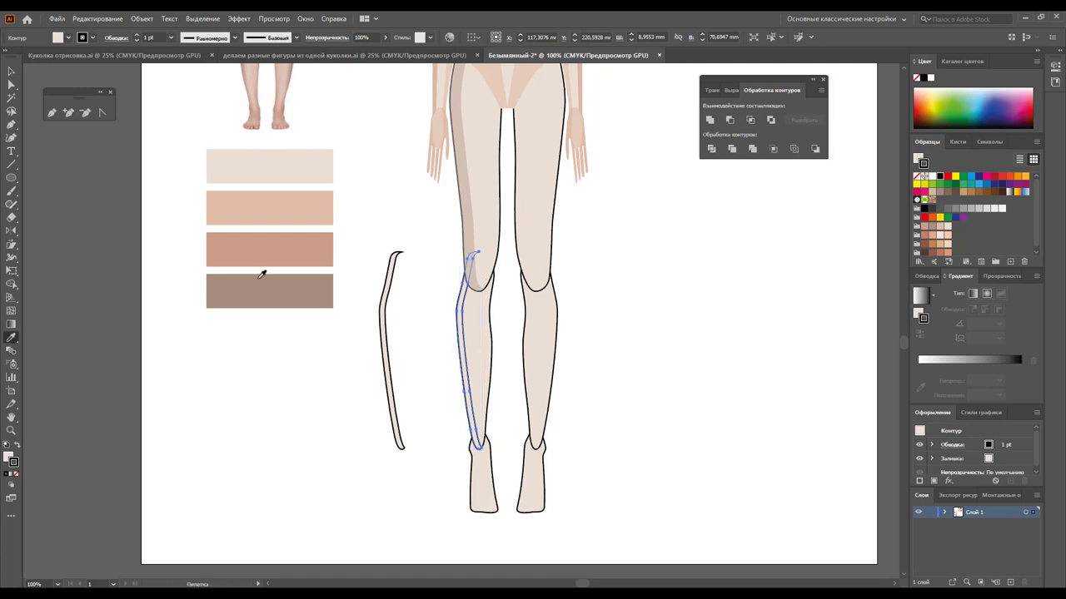
click(468, 193)
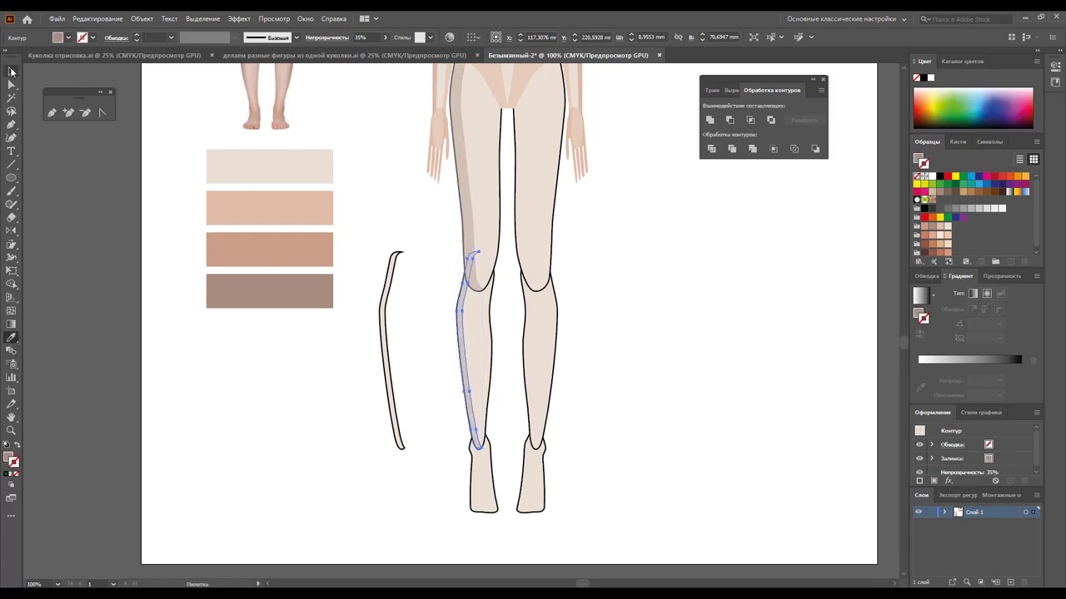
click(11, 71)
click(427, 333)
mouse_move(366, 364)
mouse_down()
mouse_move(459, 352)
mouse_move(392, 364)
mouse_up()
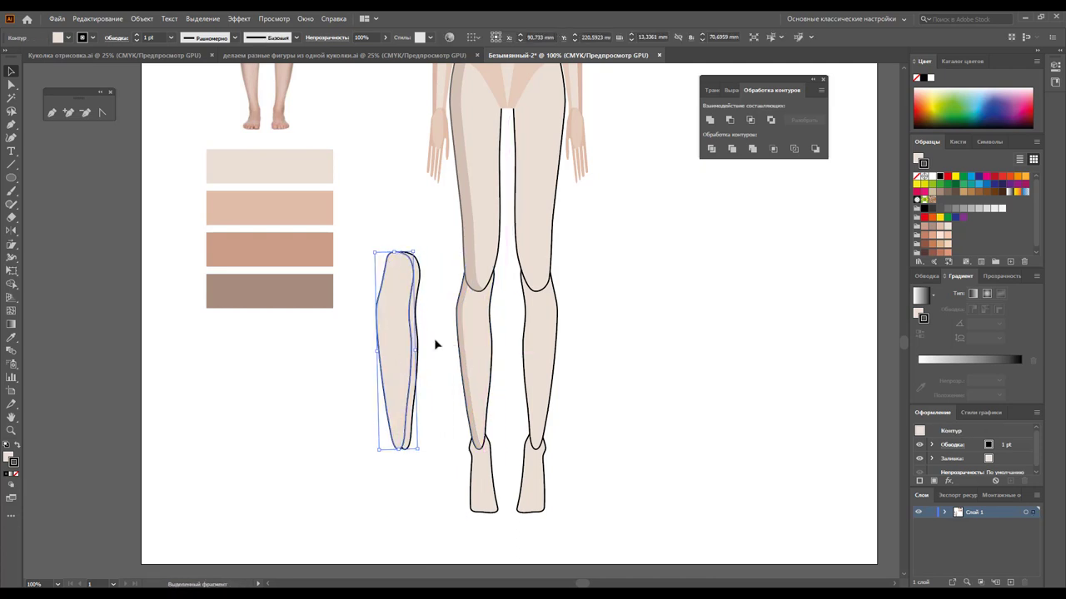
Divide the overlapping calf shapes, ungroup them, and delete the left piece, leaving a thin sliver
click(711, 148)
right_click(398, 312)
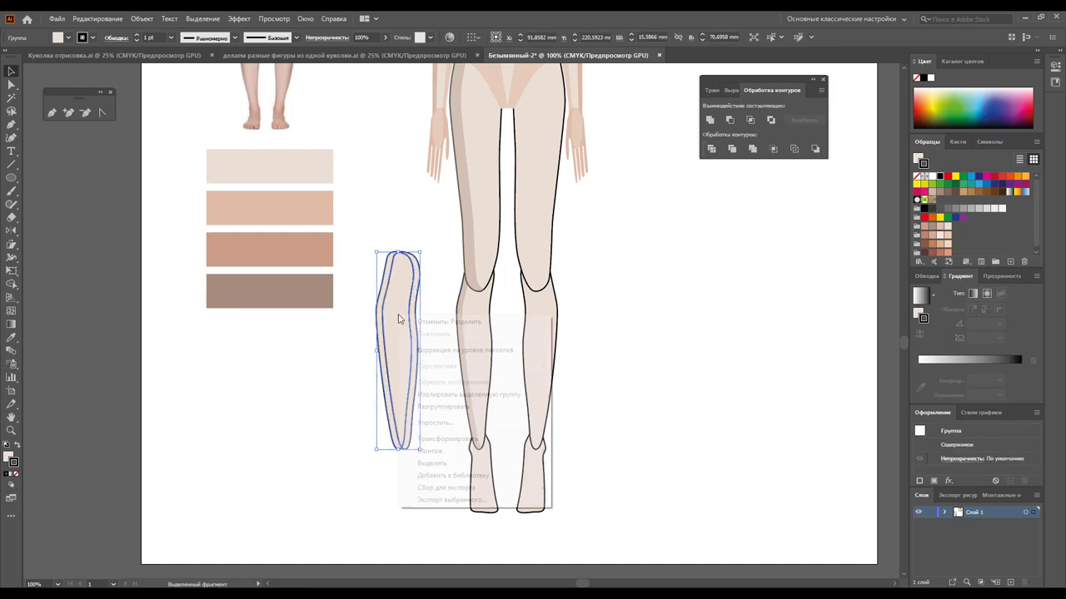
click(424, 408)
click(366, 374)
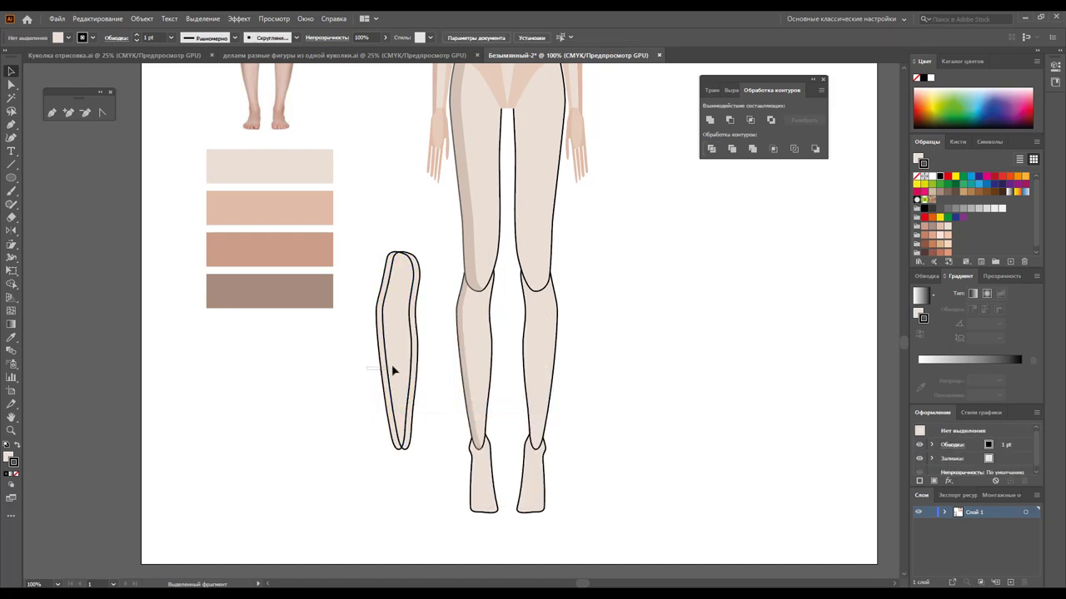
click(393, 370)
key(Delete)
click(416, 357)
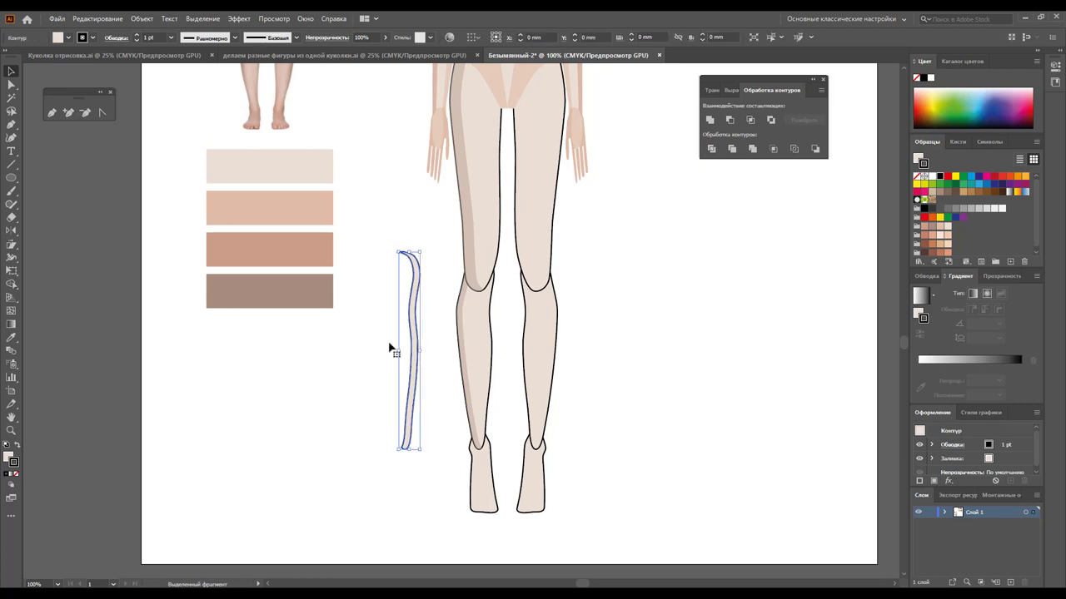
Give the sliver the hand's skin-shadow colour and drag it toward the left calf
click(12, 337)
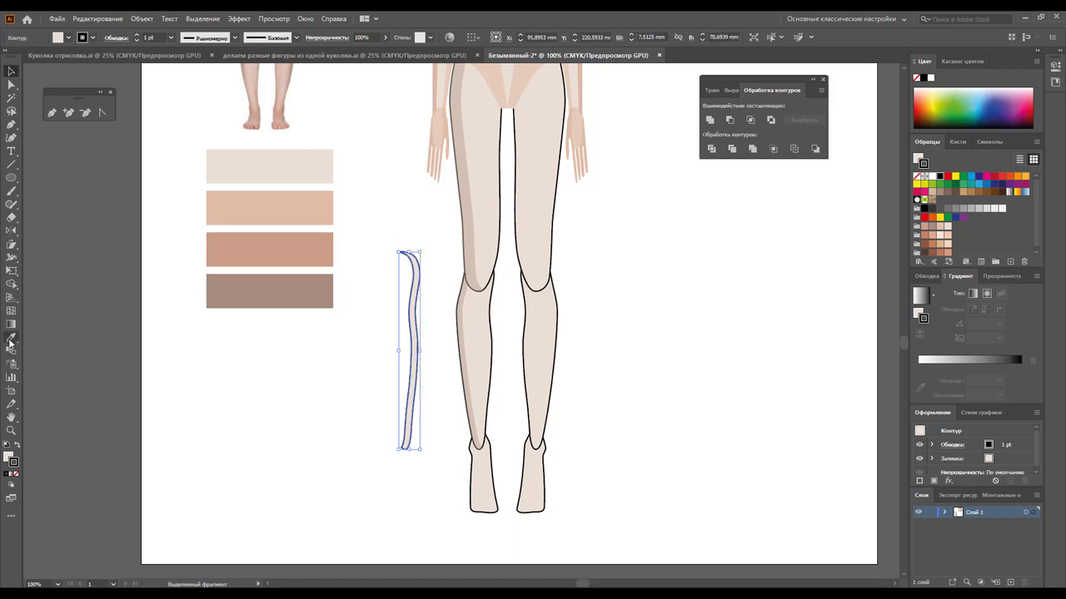
click(454, 126)
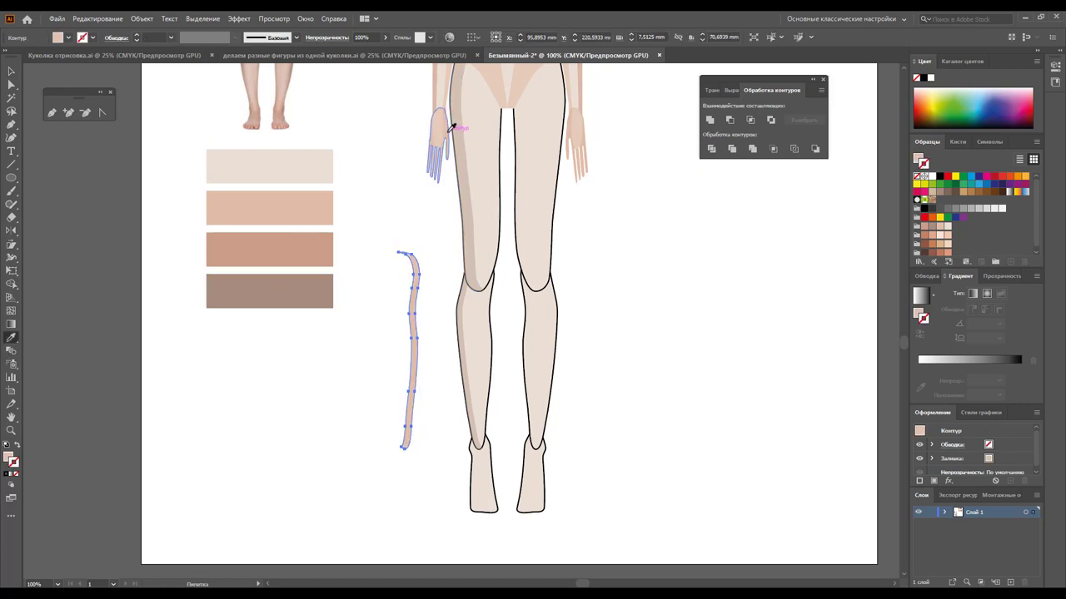
click(8, 73)
click(393, 375)
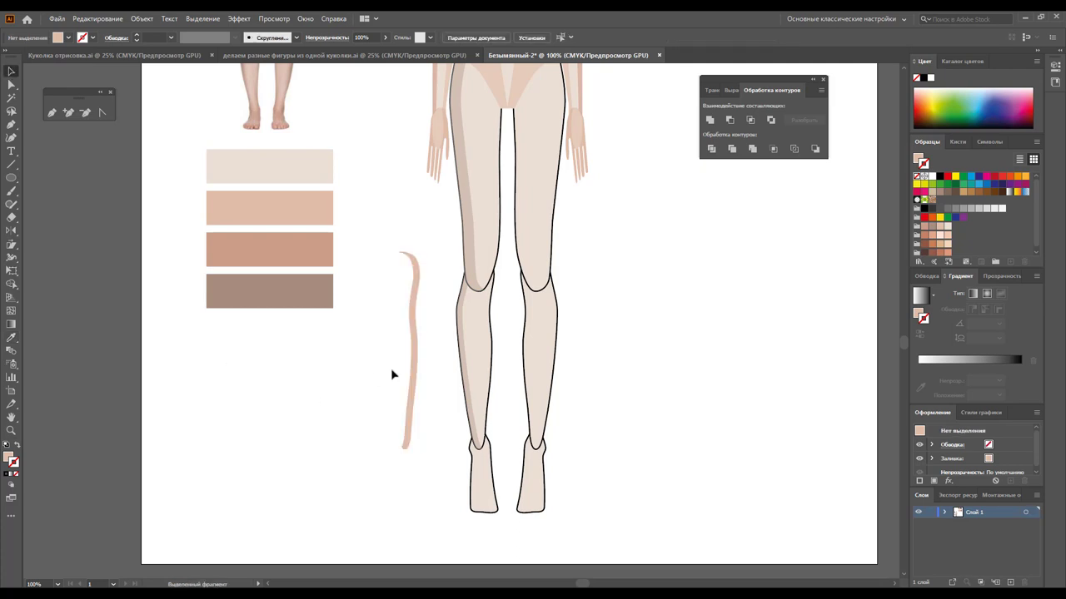
mouse_move(419, 376)
mouse_down()
mouse_move(490, 383)
mouse_move(374, 424)
mouse_move(389, 419)
mouse_move(348, 360)
mouse_up()
Copy the foot shape, ungroup it, and move one piece onto the left foot
scroll(582, 408, down, 2)
click(397, 445)
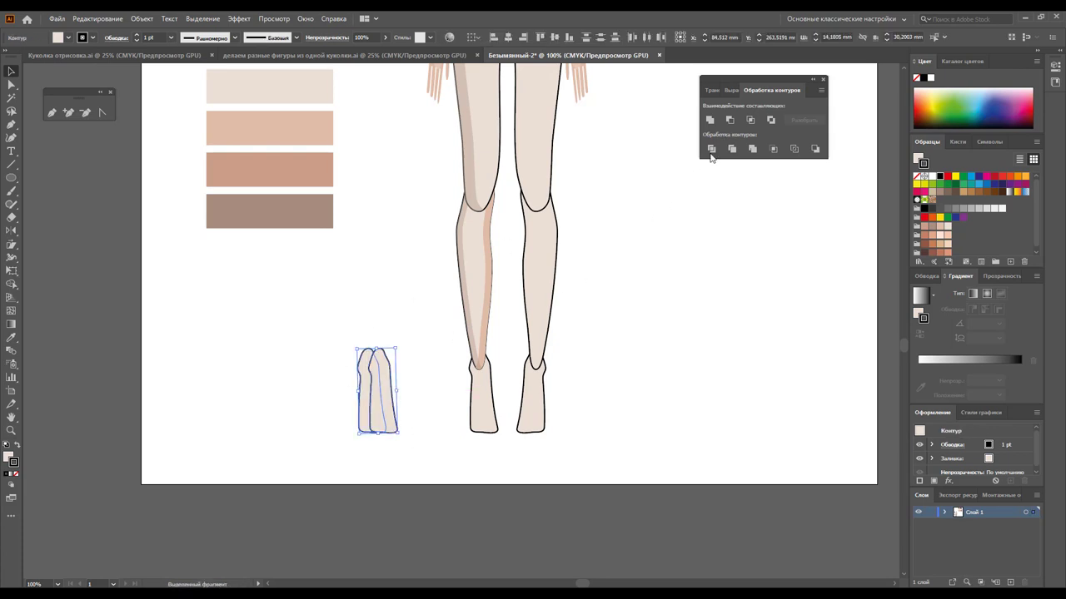
right_click(375, 365)
click(424, 462)
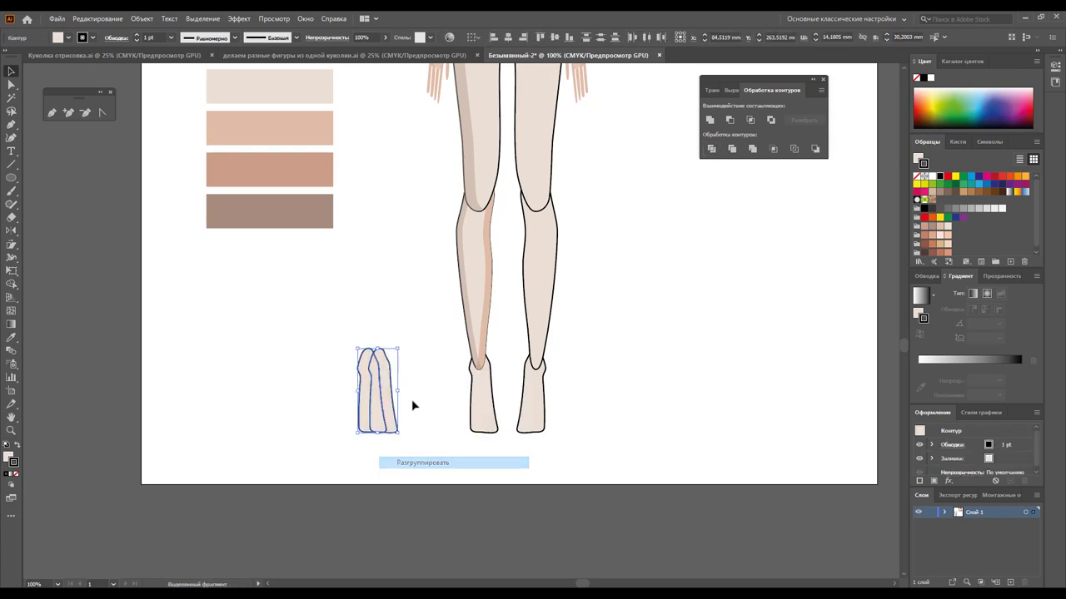
click(411, 405)
drag(360, 420, 472, 426)
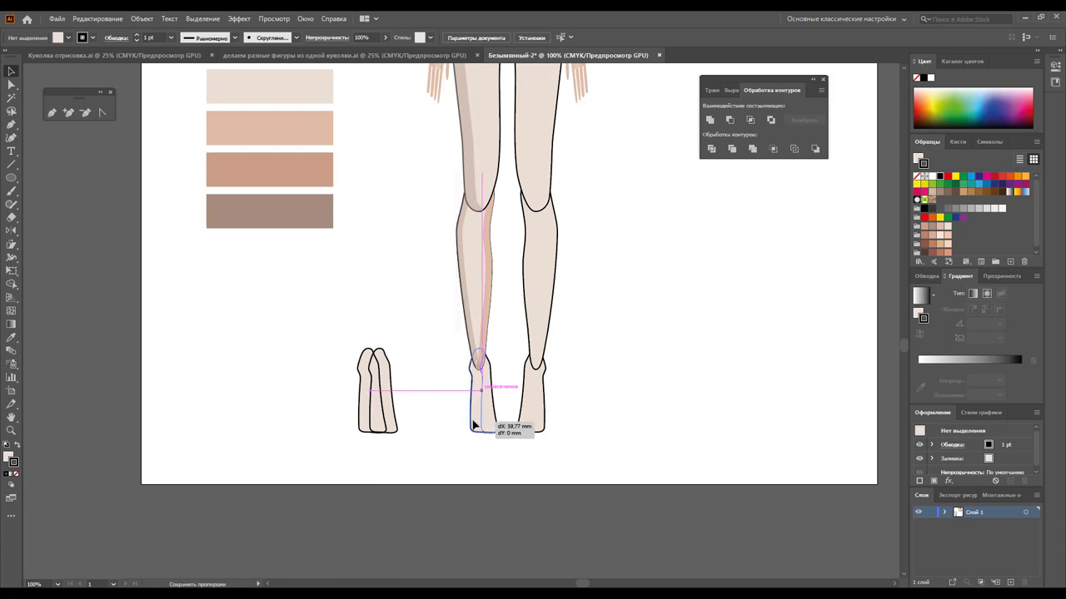
Apply the calf shadow's 35% semi-transparent look to the foot piece, undoing the last change
click(11, 337)
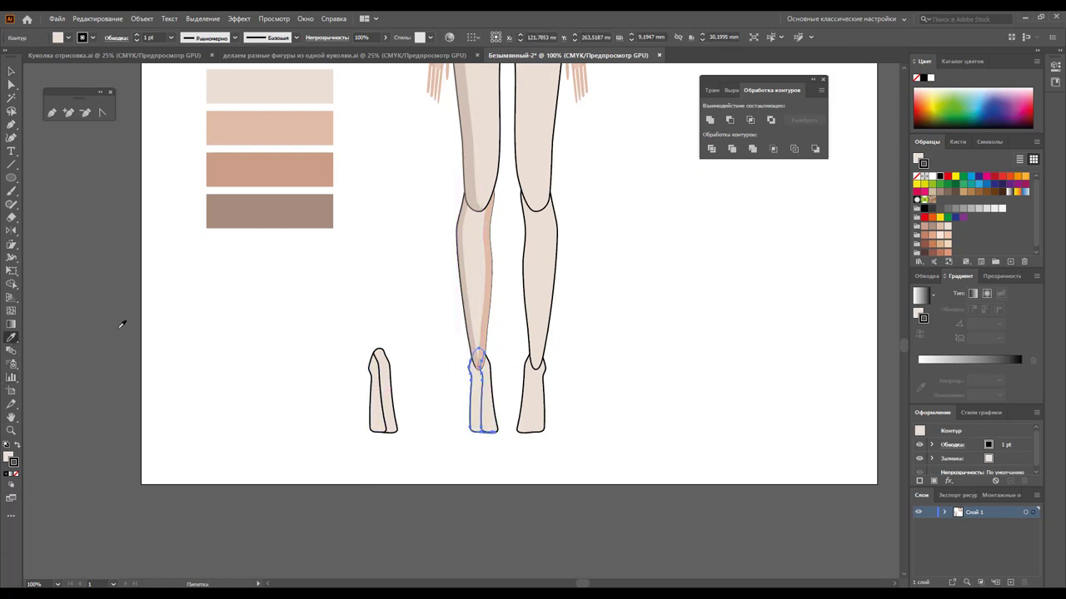
click(464, 244)
click(465, 245)
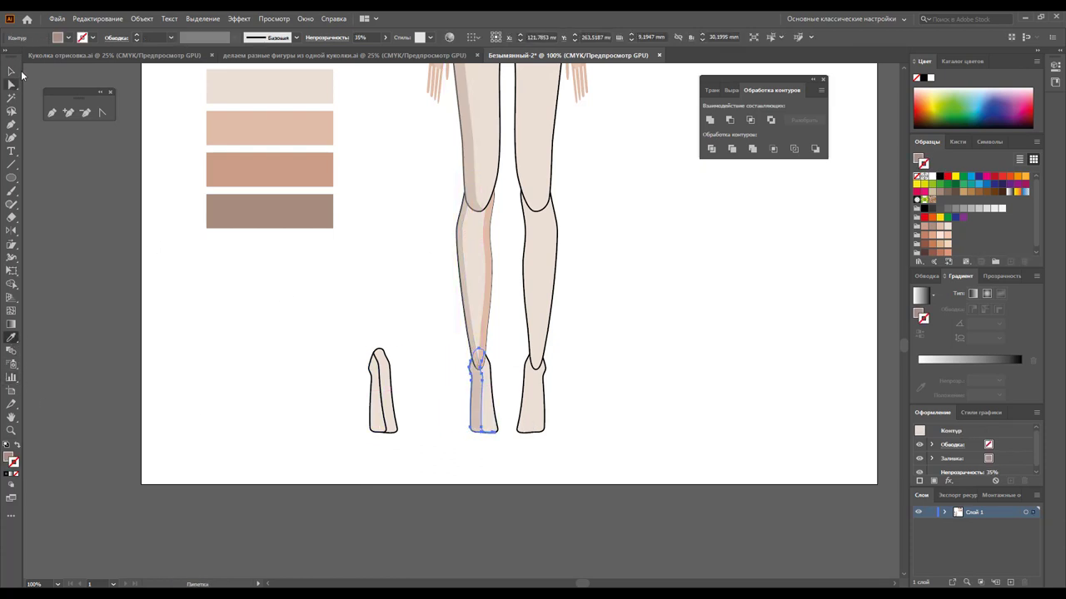
click(11, 70)
key(ctrl+z)
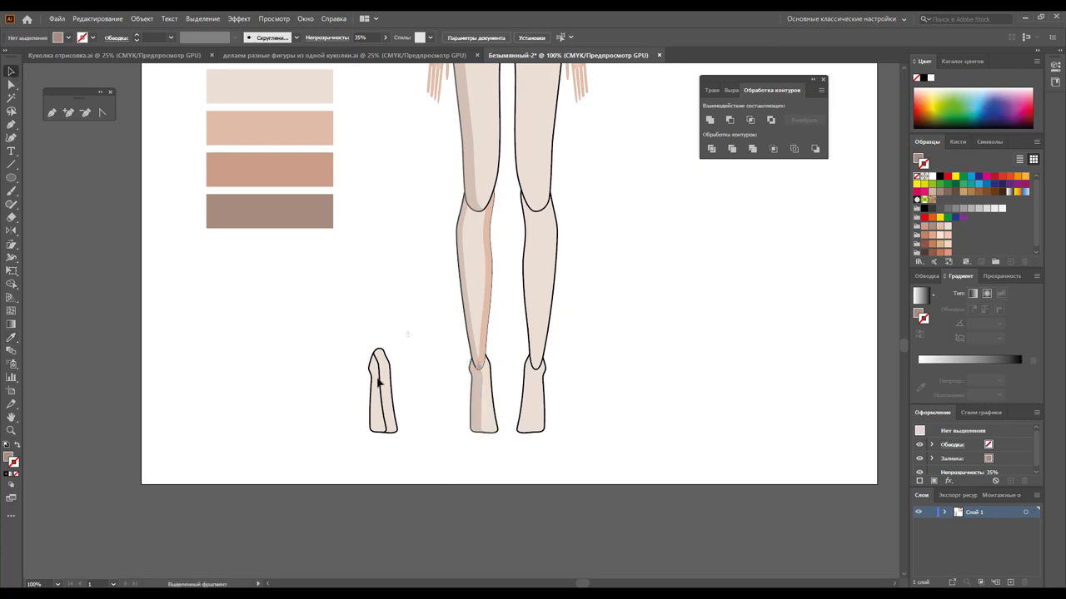
Delete the leftover loose foot piece and zoom out to the whole figure
drag(408, 331, 347, 439)
key(Delete)
key(z)
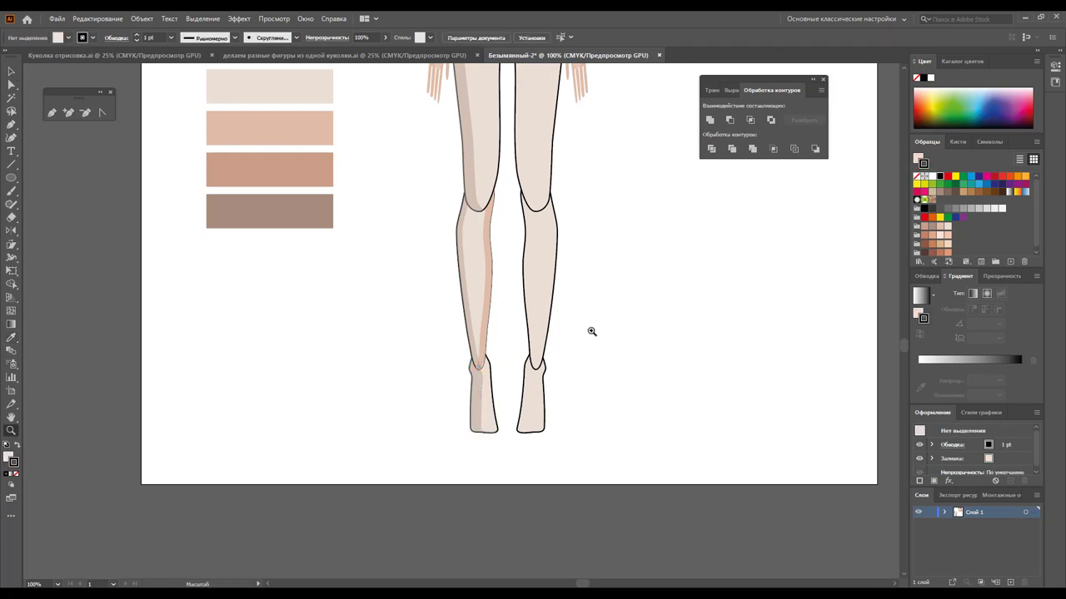
alt+click(468, 286)
scroll(418, 304, up, 3)
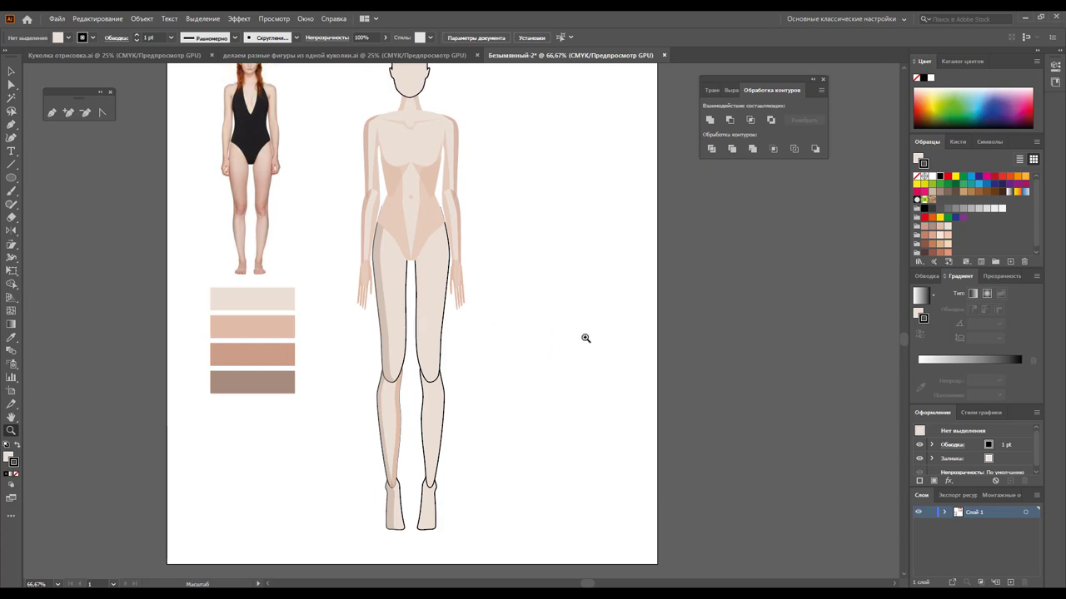
Set the left leg's stroke to None, removing its black outline
click(11, 71)
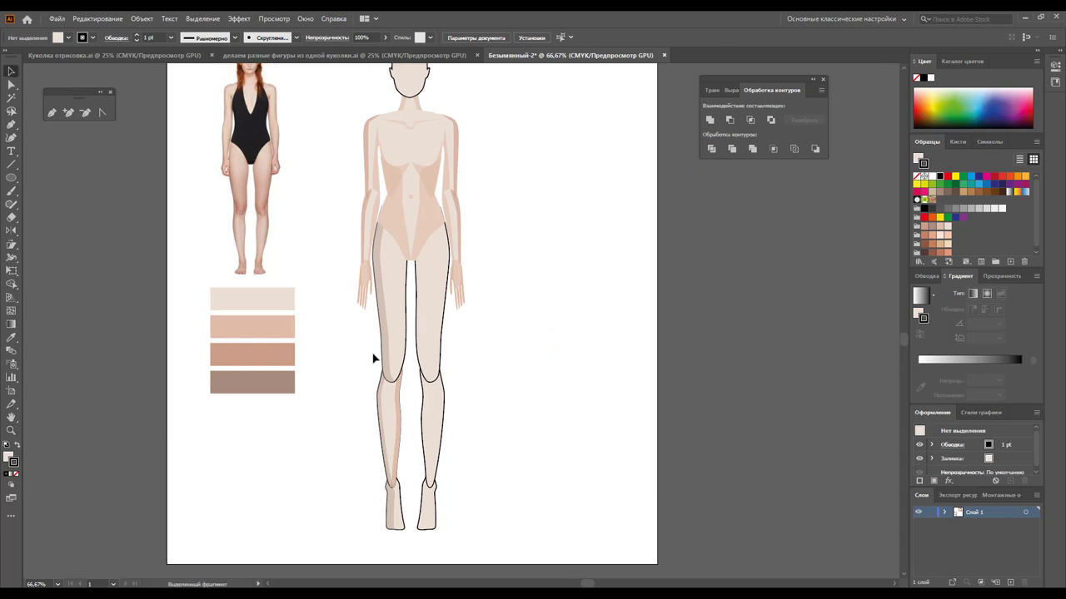
drag(391, 540, 381, 503)
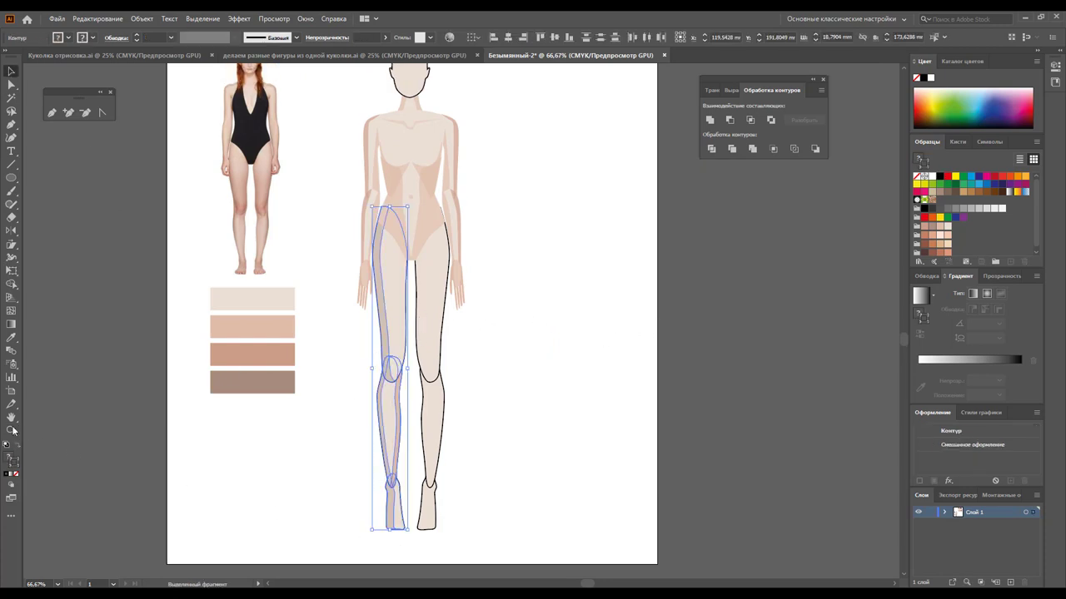
click(17, 475)
click(290, 487)
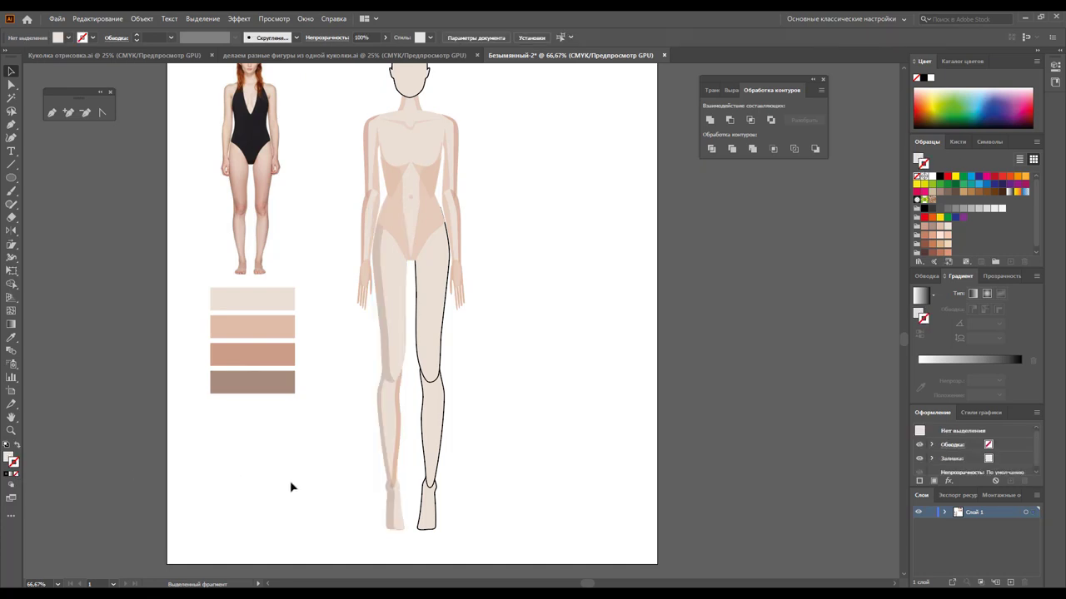
scroll(291, 487, up, 1)
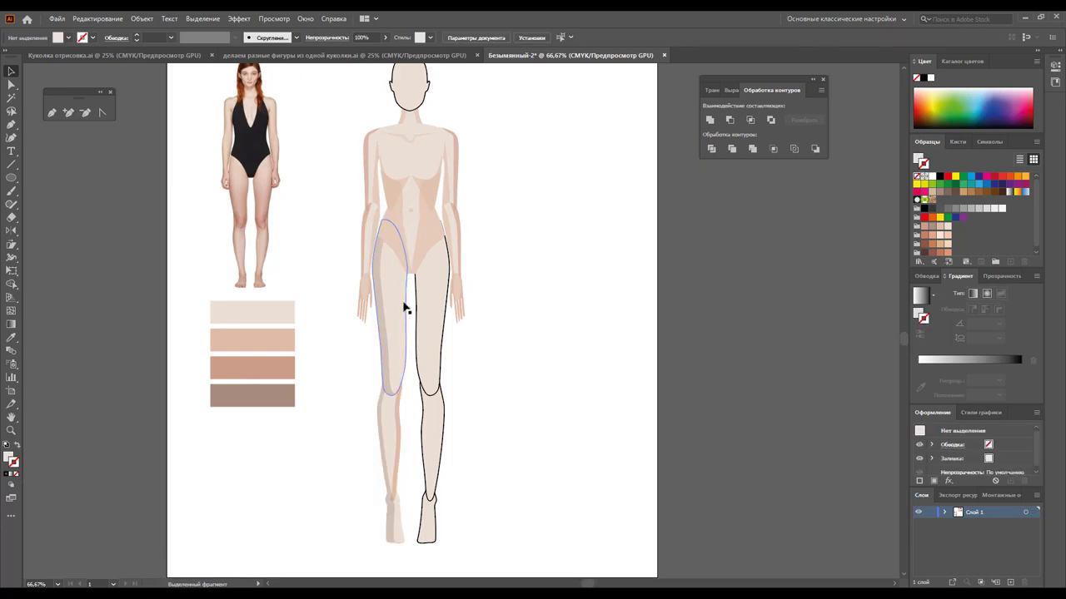
Give the tall torso shape the darker shadow colour at 12% opacity
click(397, 198)
click(388, 233)
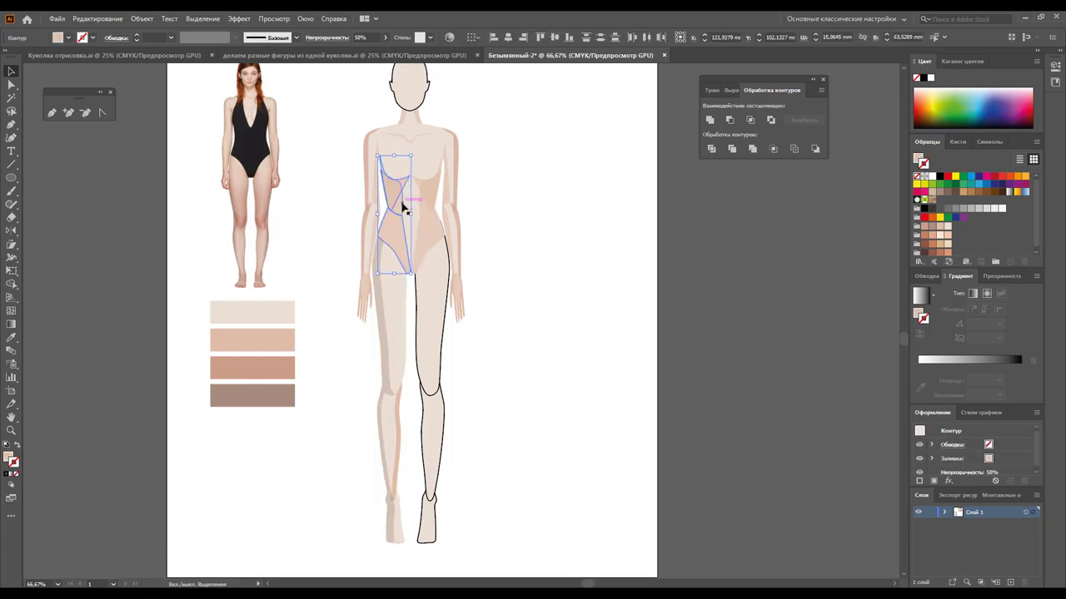
click(11, 337)
click(385, 335)
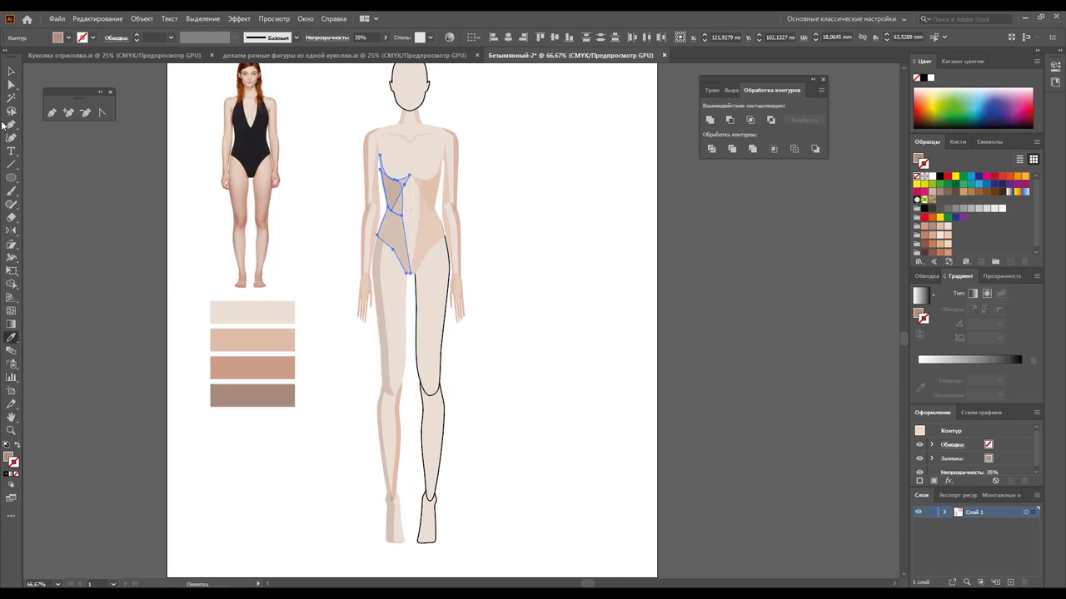
click(11, 72)
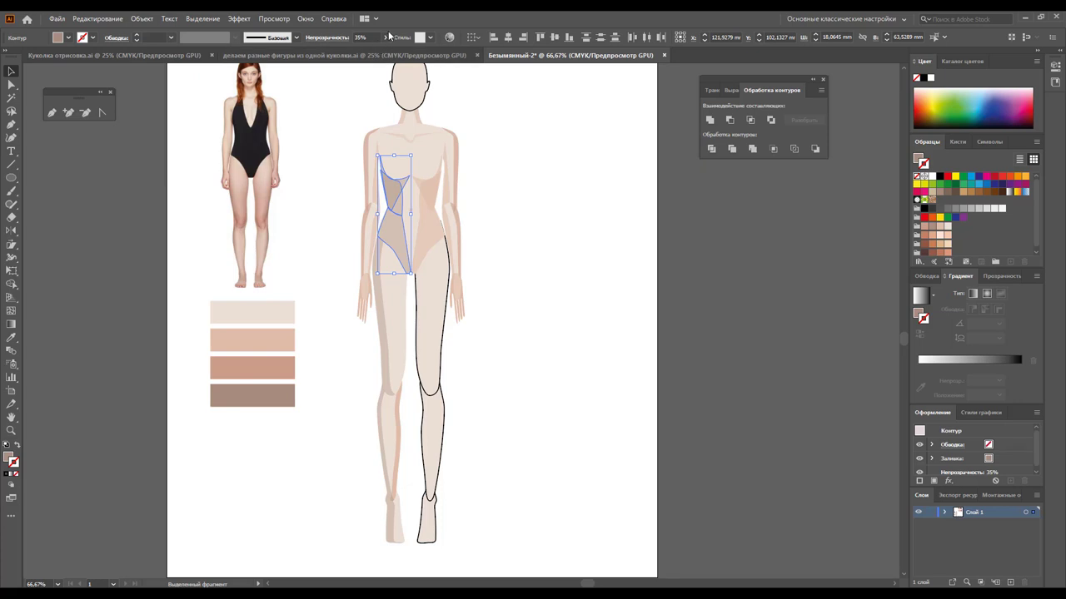
click(386, 37)
drag(356, 51, 348, 52)
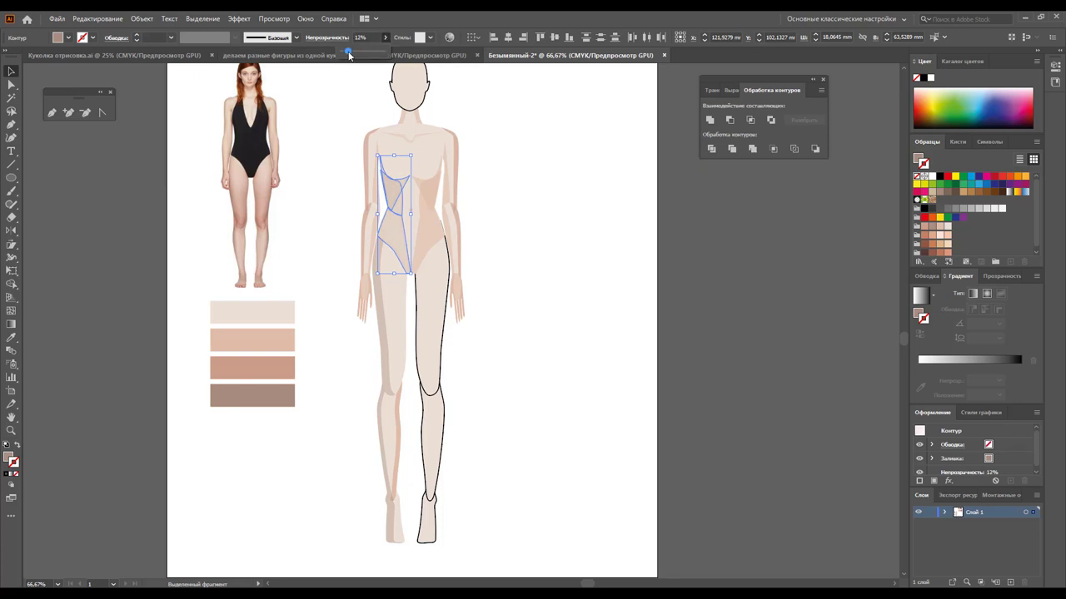
click(498, 206)
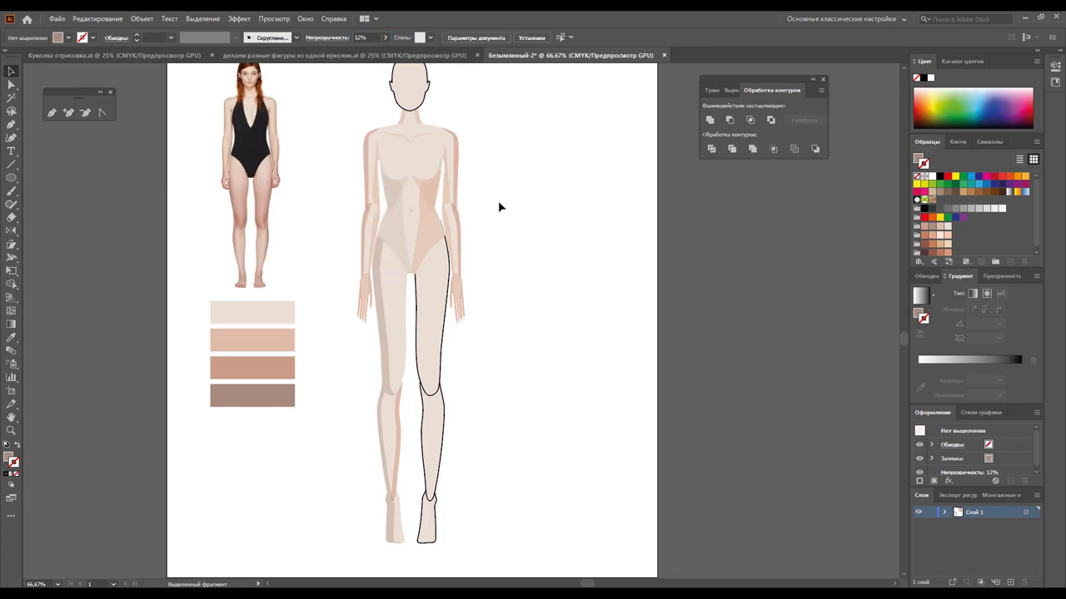
Copy the faint 12% shading onto the right hip and upper torso shapes
click(433, 237)
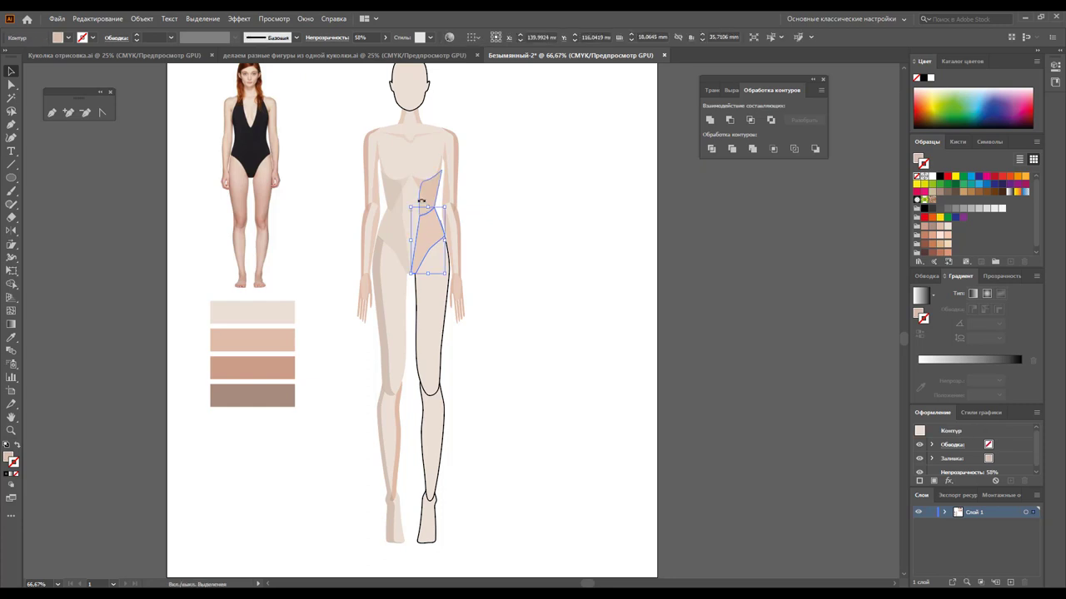
shift+click(426, 196)
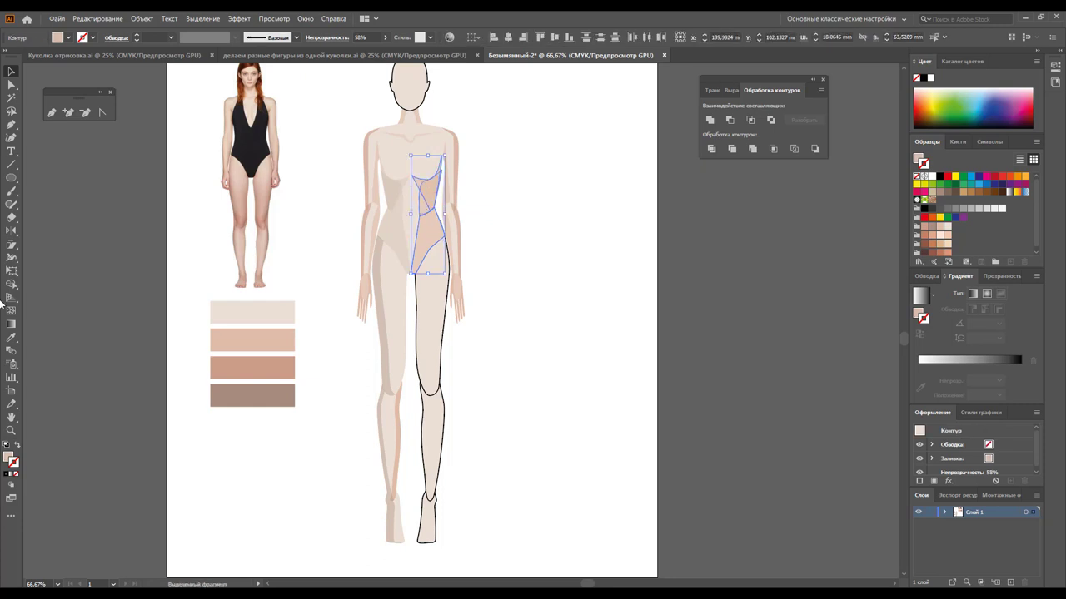
click(11, 338)
click(435, 223)
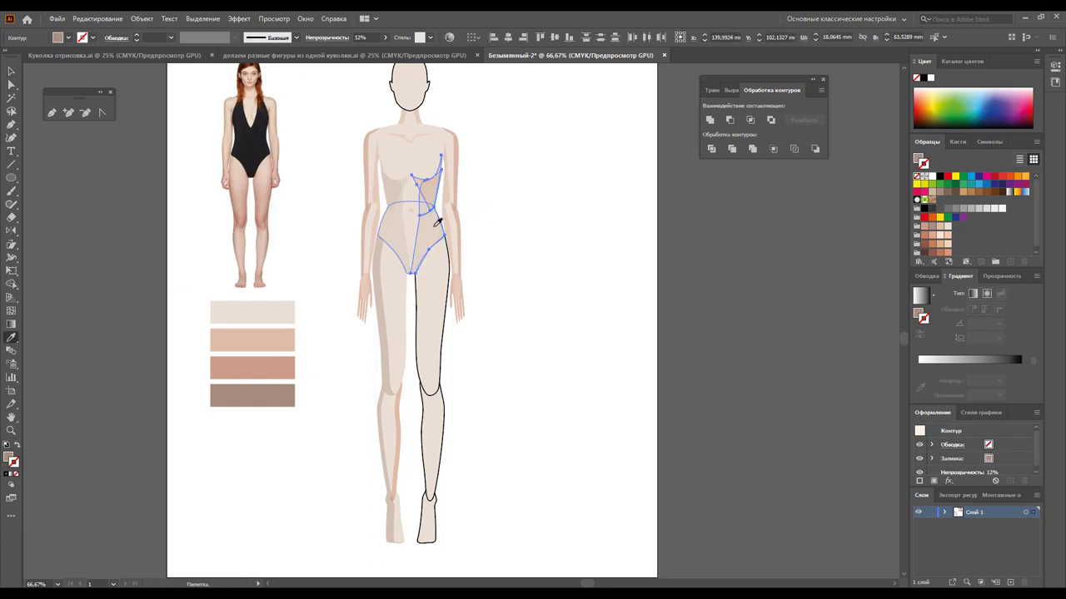
click(8, 71)
click(495, 192)
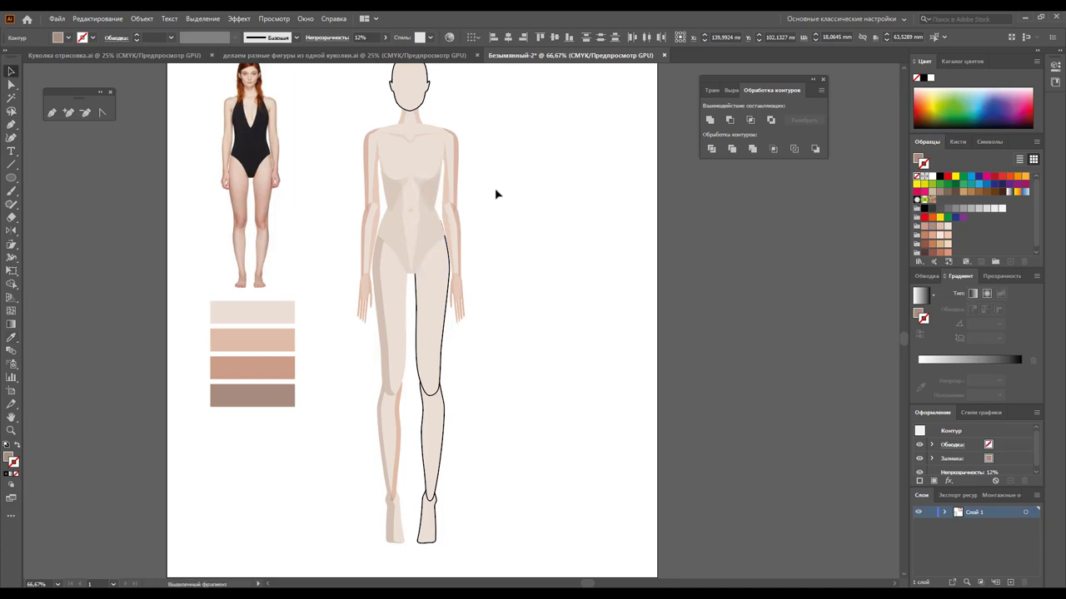
click(364, 155)
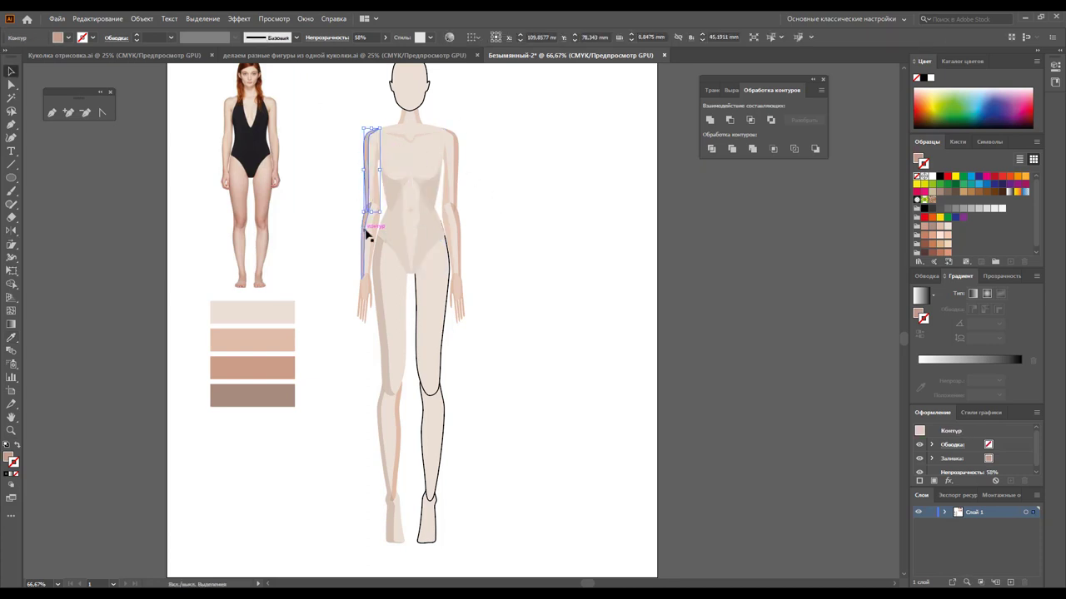
Apply the tan 35% shadow look to the neck and both arm shading shapes
shift+click(405, 121)
shift+click(455, 167)
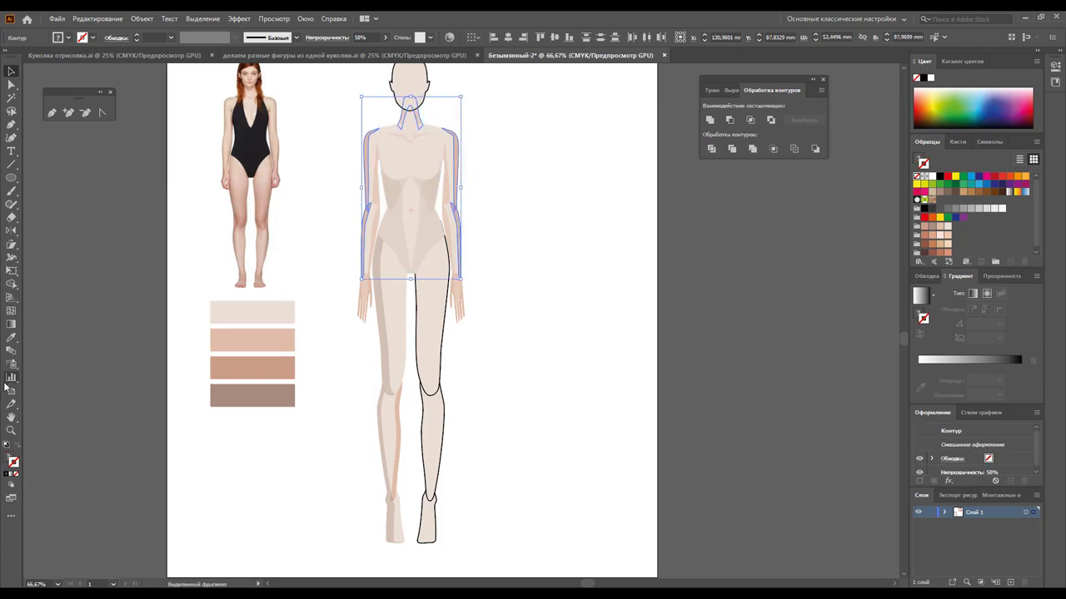
click(12, 337)
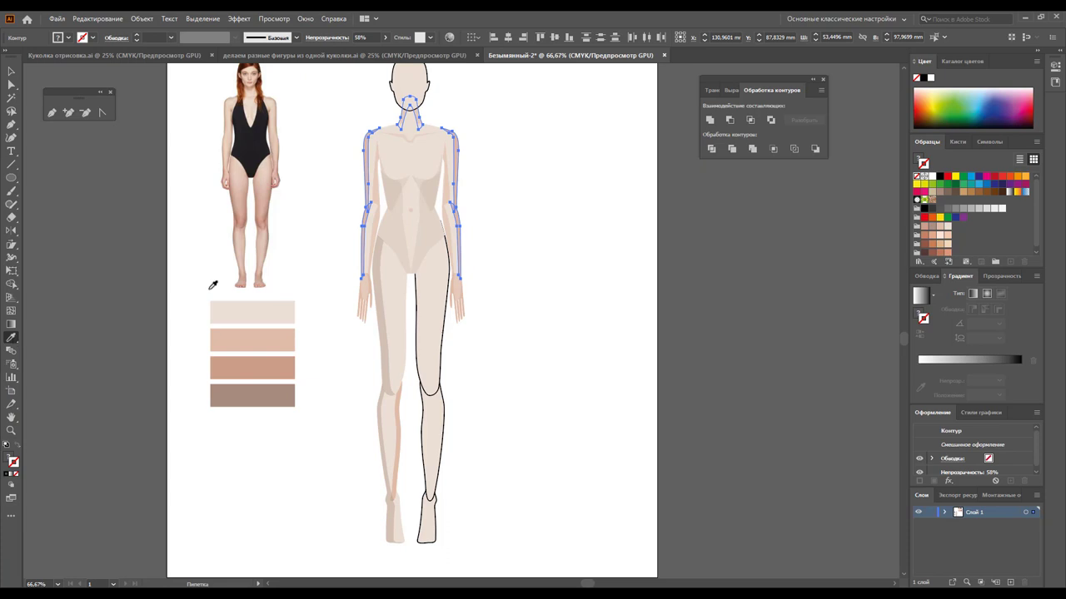
click(400, 185)
click(375, 274)
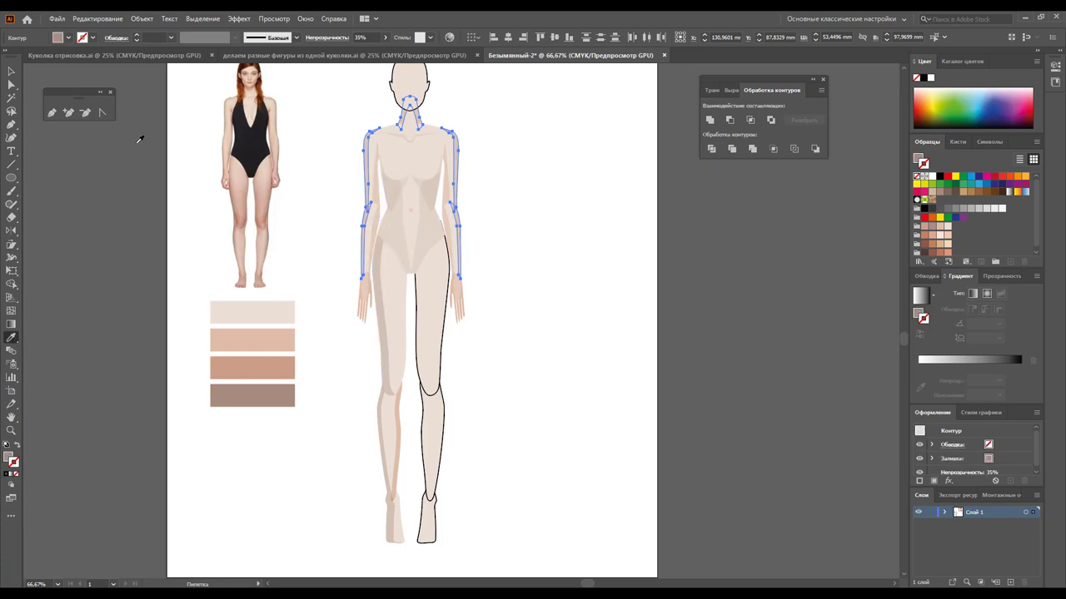
click(19, 71)
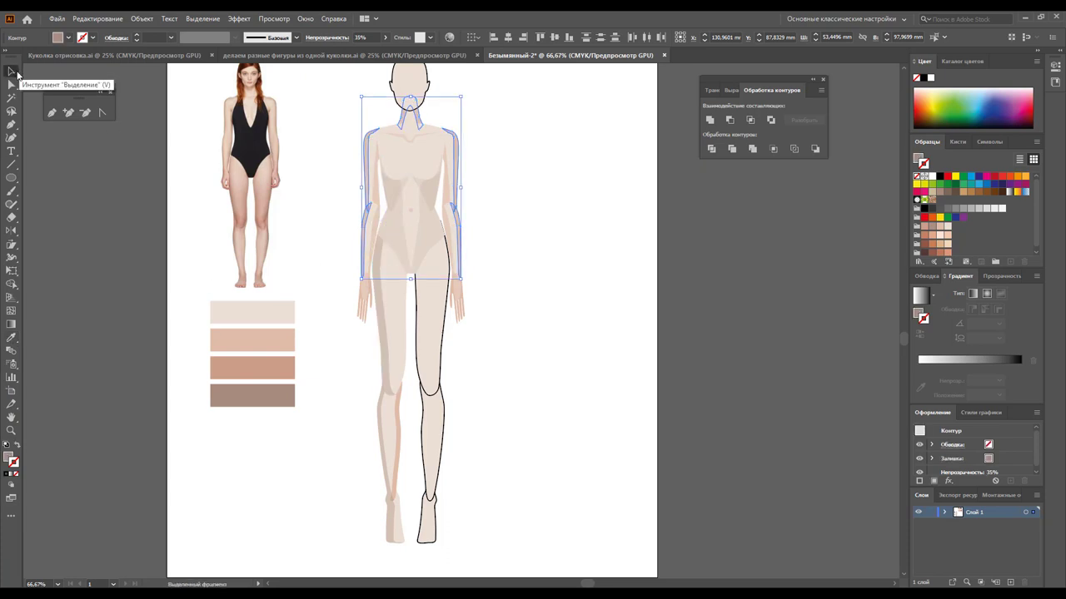
click(497, 199)
Select and delete the right leg's black outline path
scroll(492, 178, up, 3)
click(409, 139)
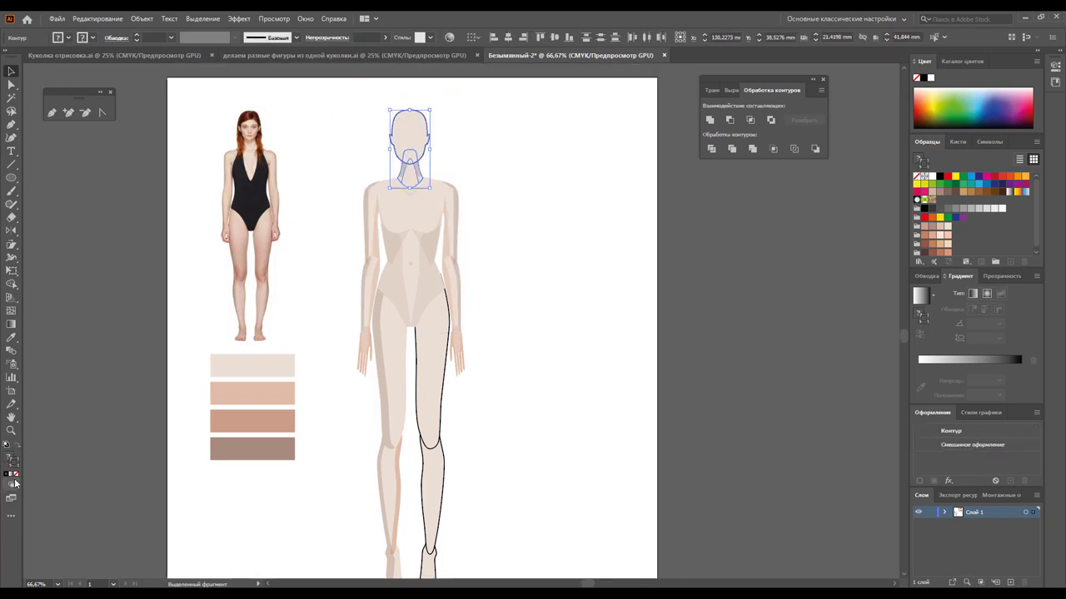
scroll(508, 431, down, 5)
drag(464, 527, 428, 352)
key(Delete)
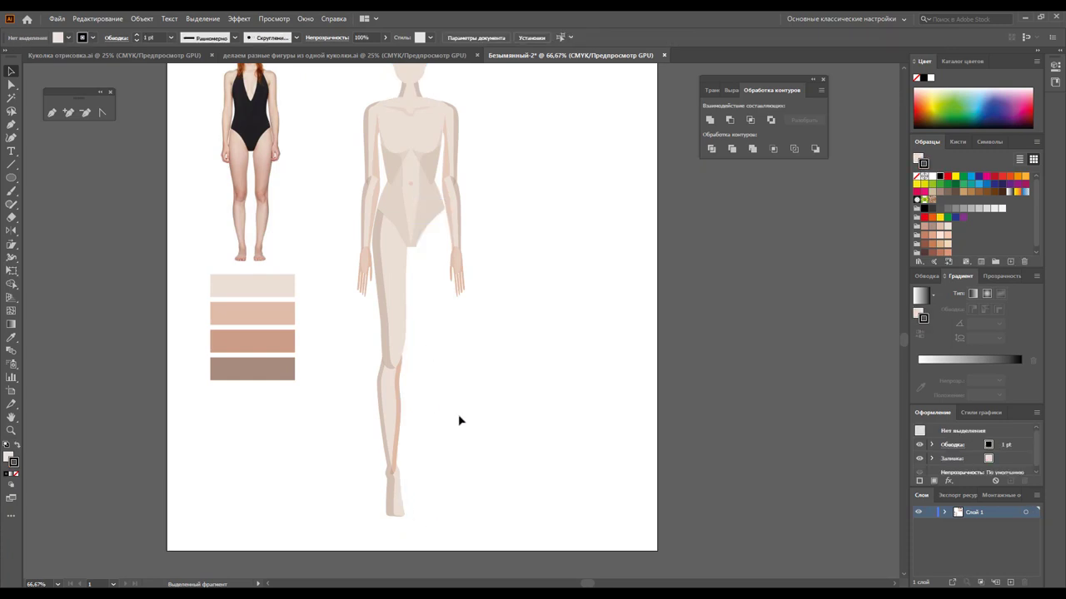
drag(431, 515, 395, 381)
click(399, 450)
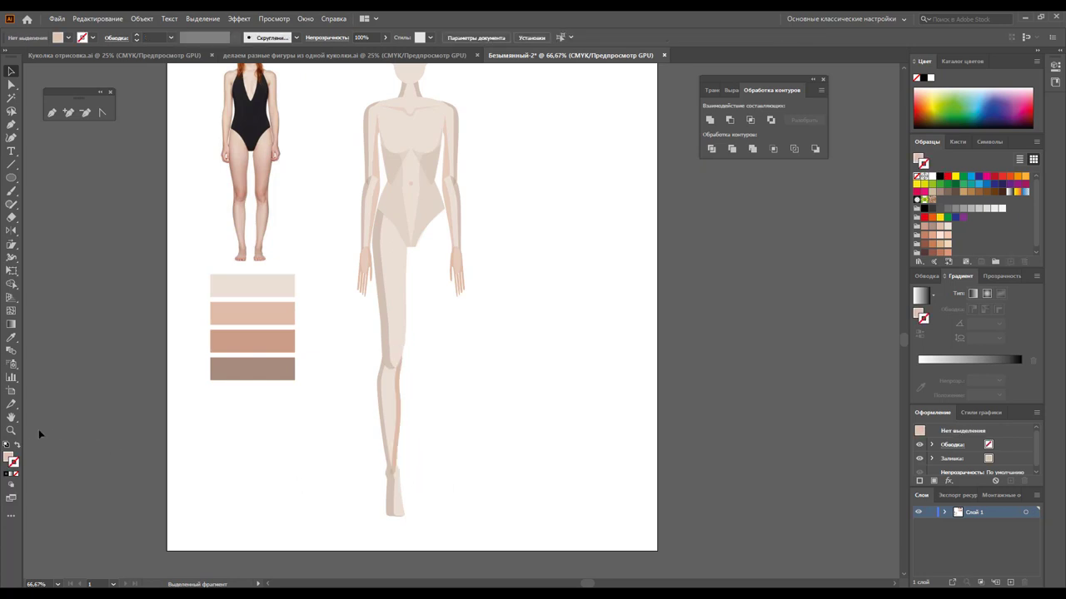
click(13, 431)
Zoom into the knee and delete the thigh strip's lower anchor points so it ends above the knee
click(405, 476)
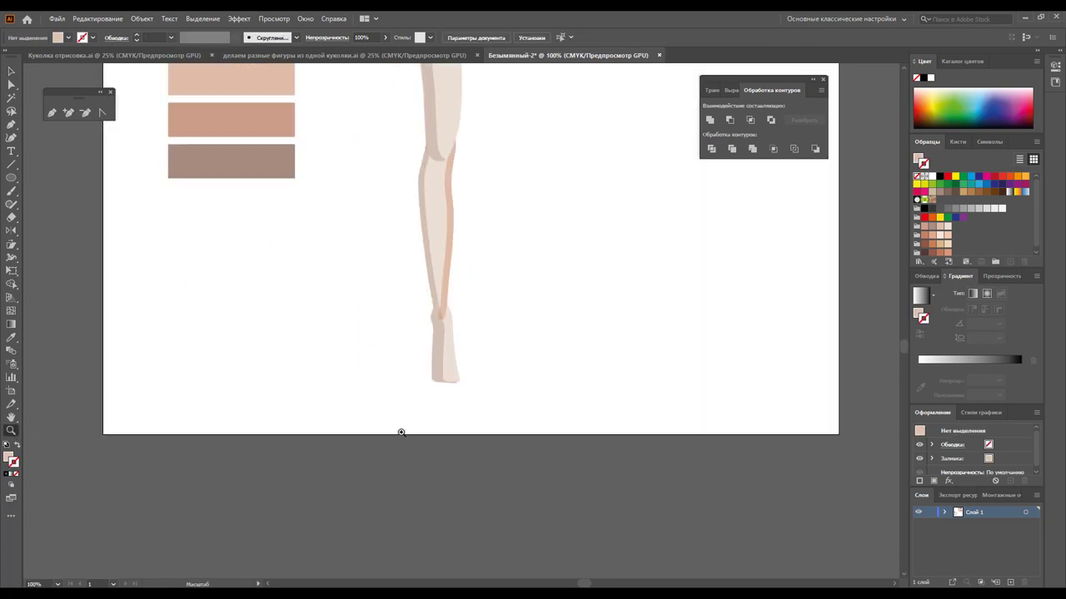
click(444, 310)
click(483, 331)
click(529, 361)
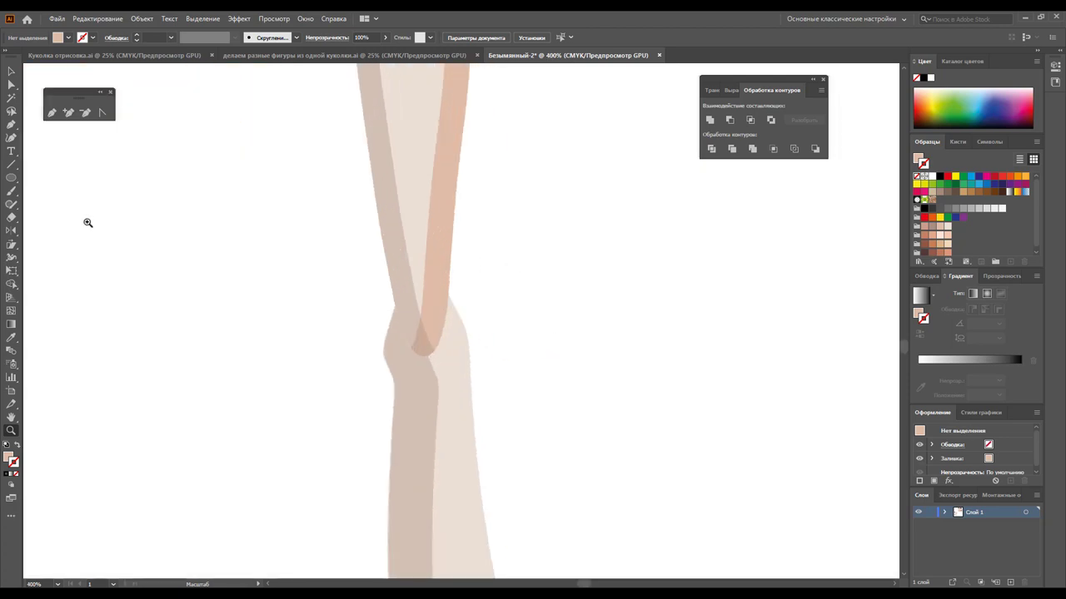
click(11, 72)
click(442, 283)
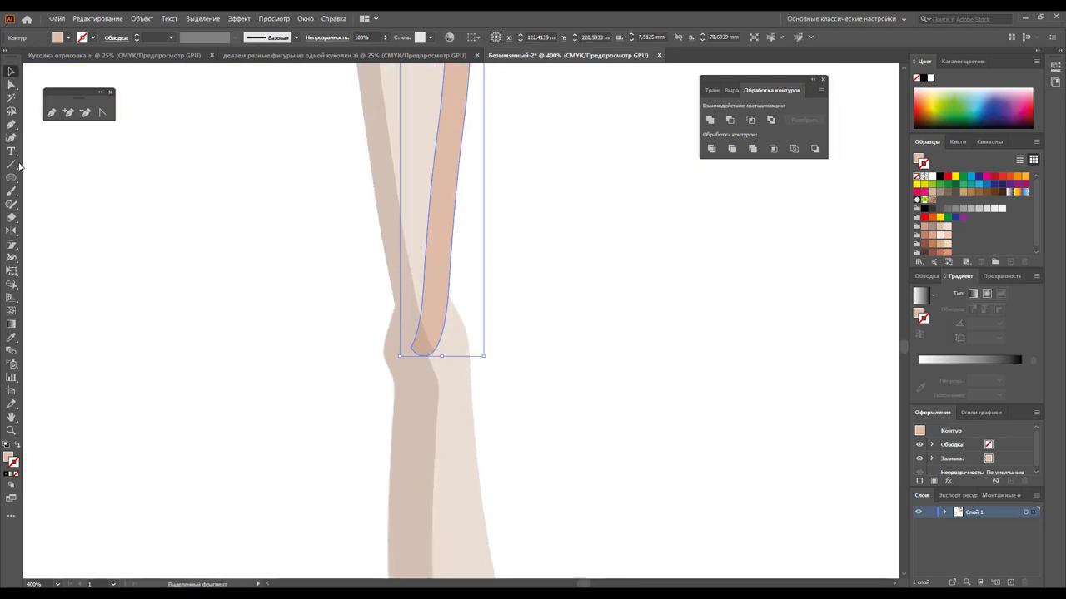
click(86, 115)
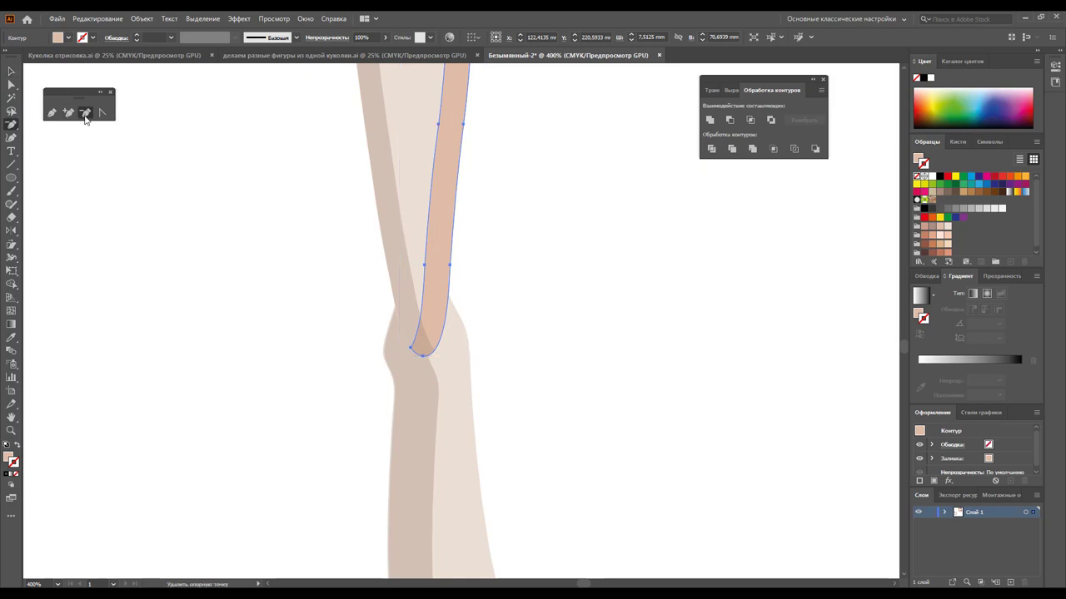
click(411, 348)
click(423, 359)
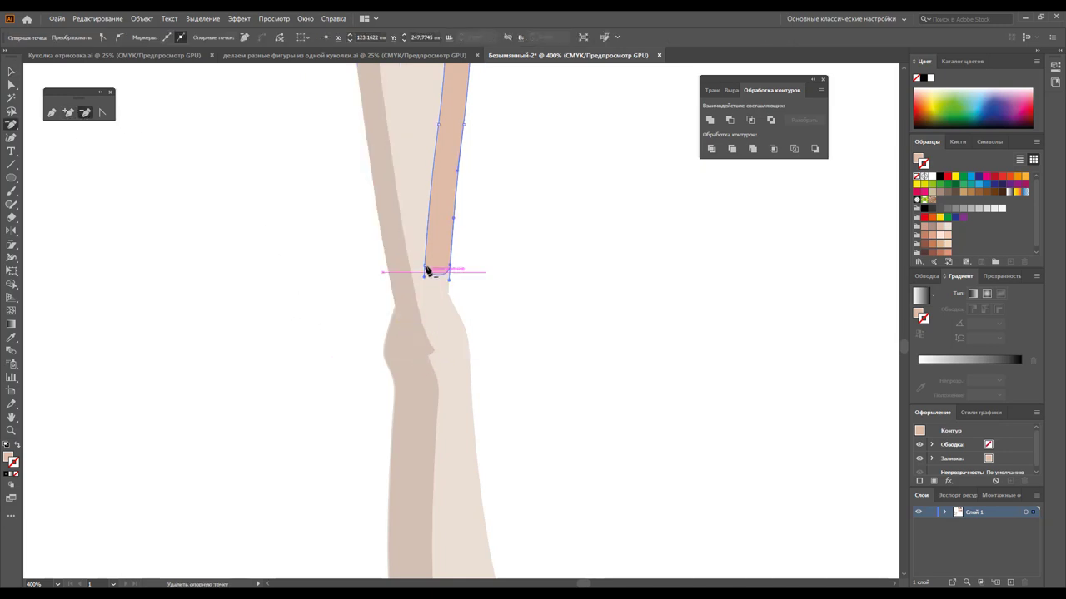
click(425, 268)
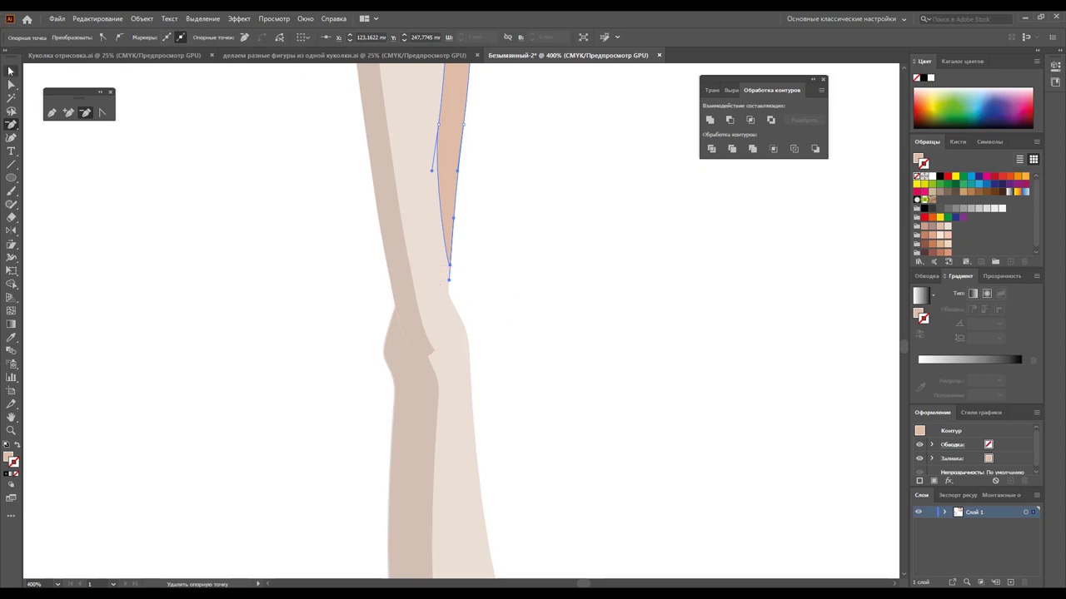
key(v)
click(552, 196)
Reflect the leg shading shapes across the body's centre onto the right leg
key(z)
alt+click(393, 305)
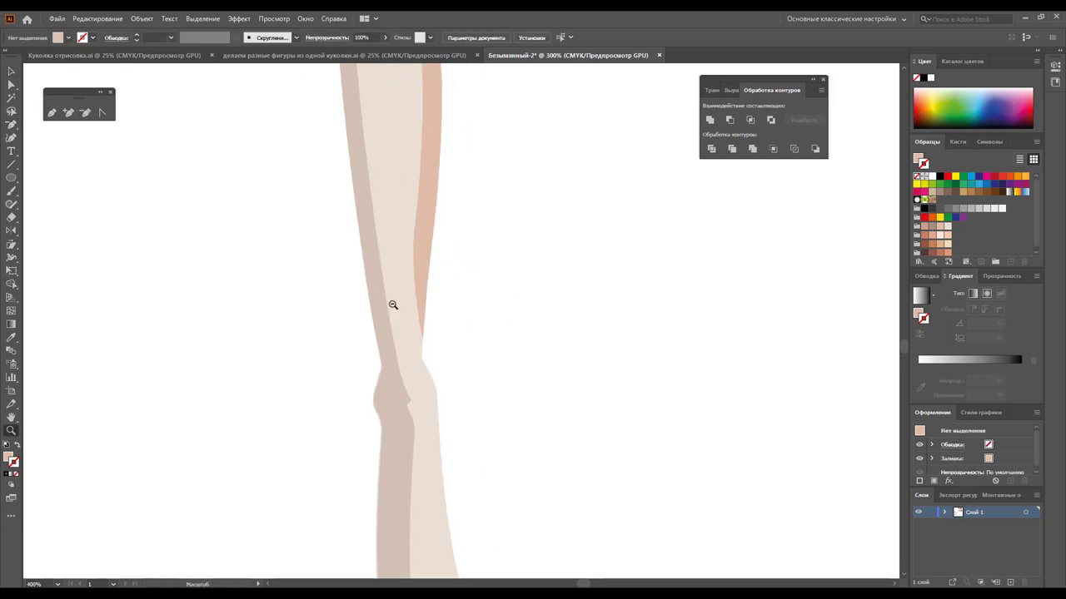
alt+click(488, 289)
alt+click(467, 278)
alt+click(505, 283)
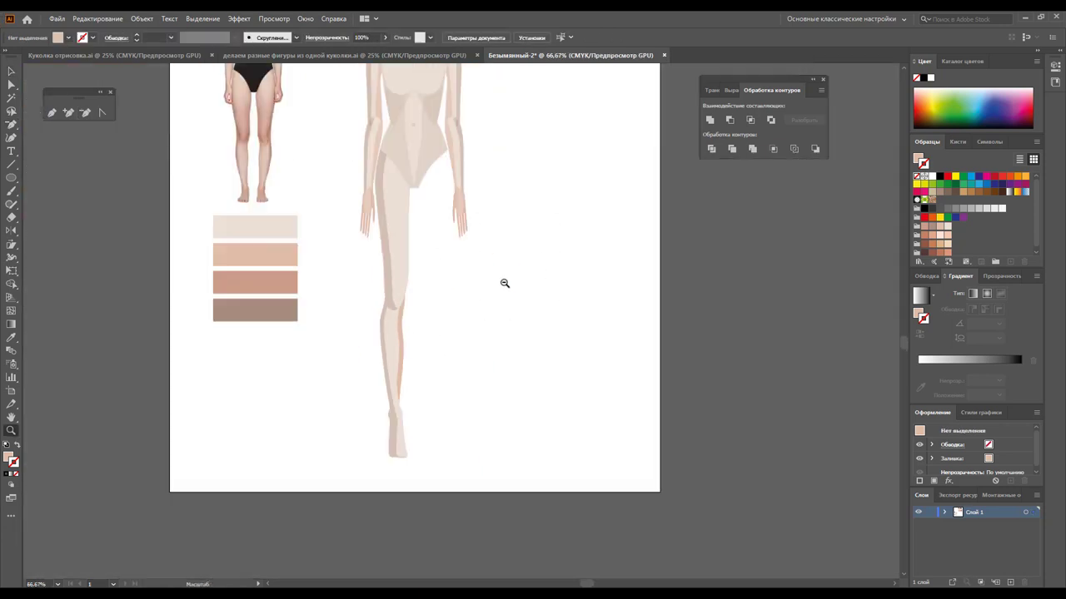
click(12, 72)
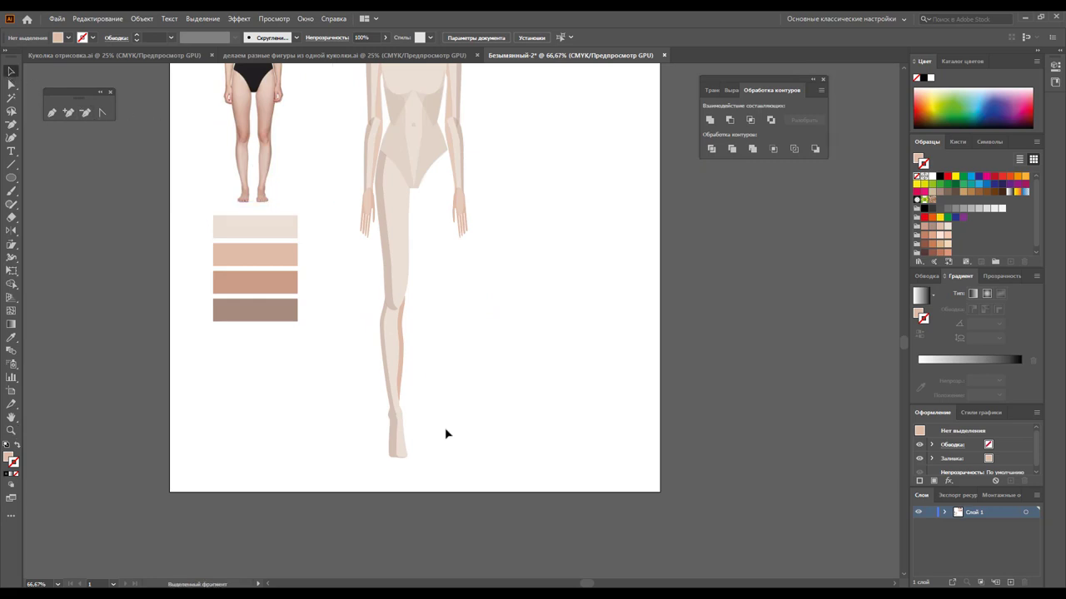
drag(435, 448, 364, 265)
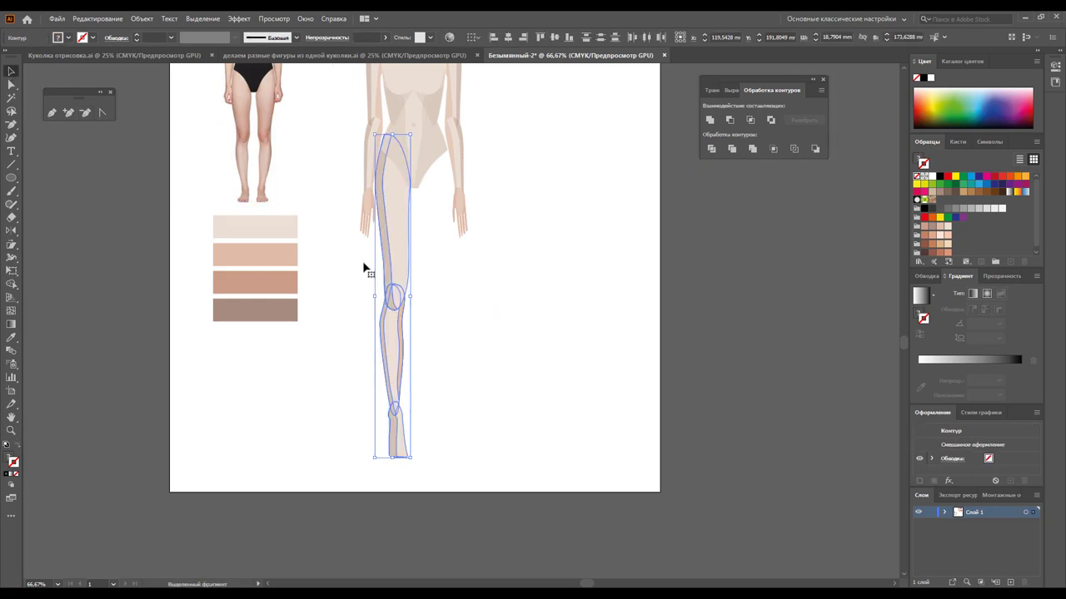
click(12, 231)
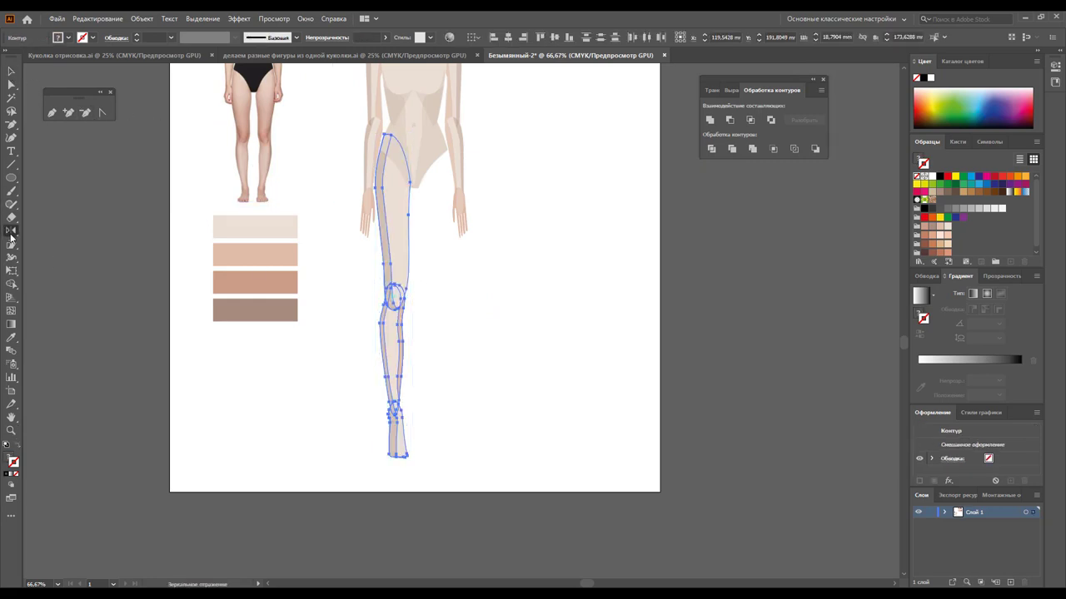
click(414, 122)
drag(405, 148, 419, 202)
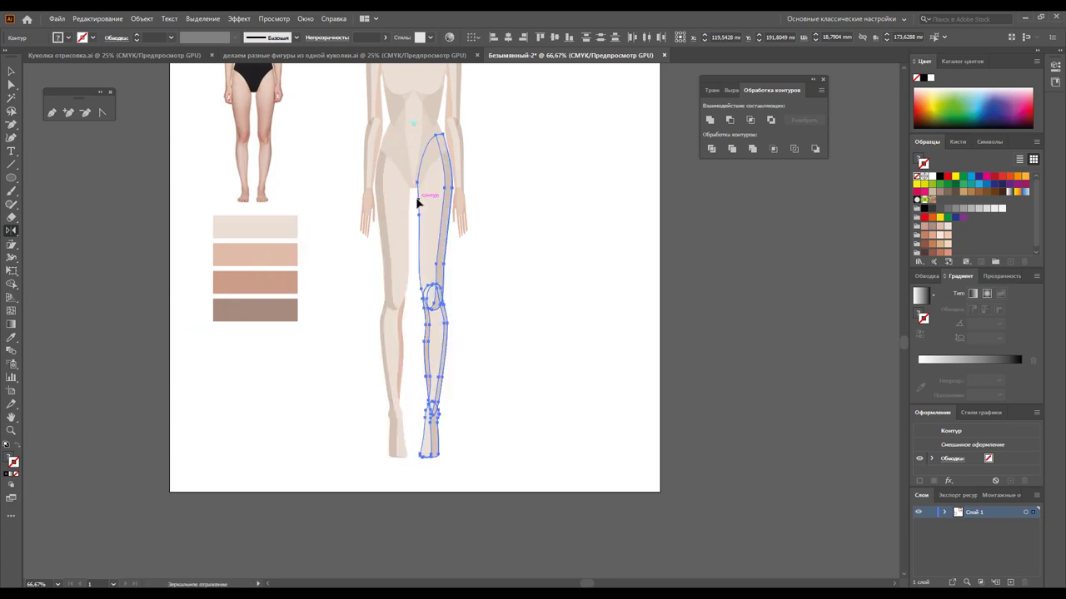
click(11, 74)
click(497, 224)
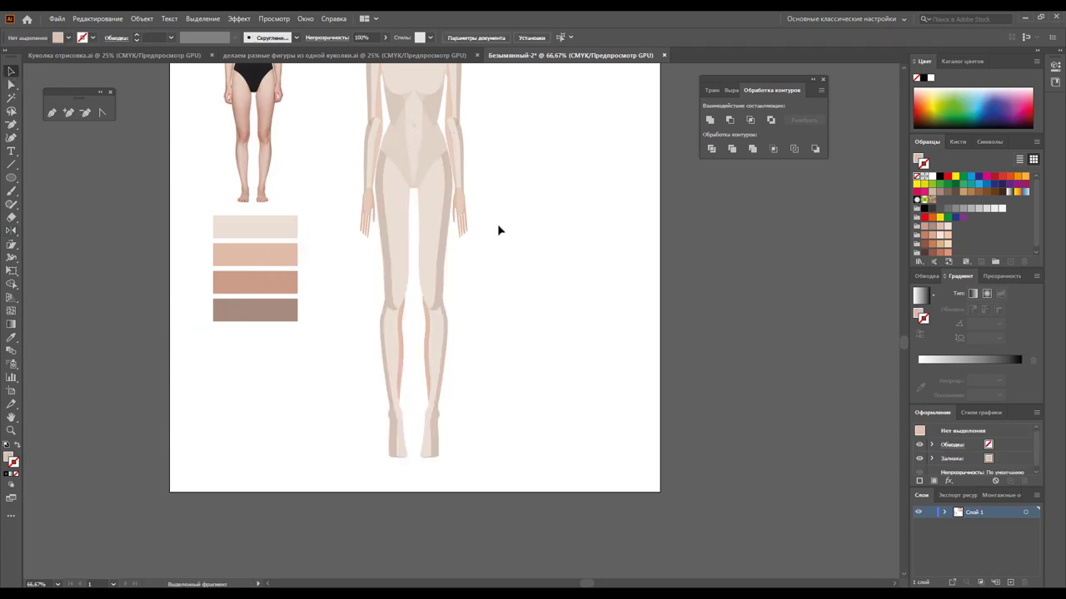
scroll(497, 224, up, 2)
scroll(497, 224, up, 2)
scroll(498, 230, down, 2)
scroll(498, 229, up, 1)
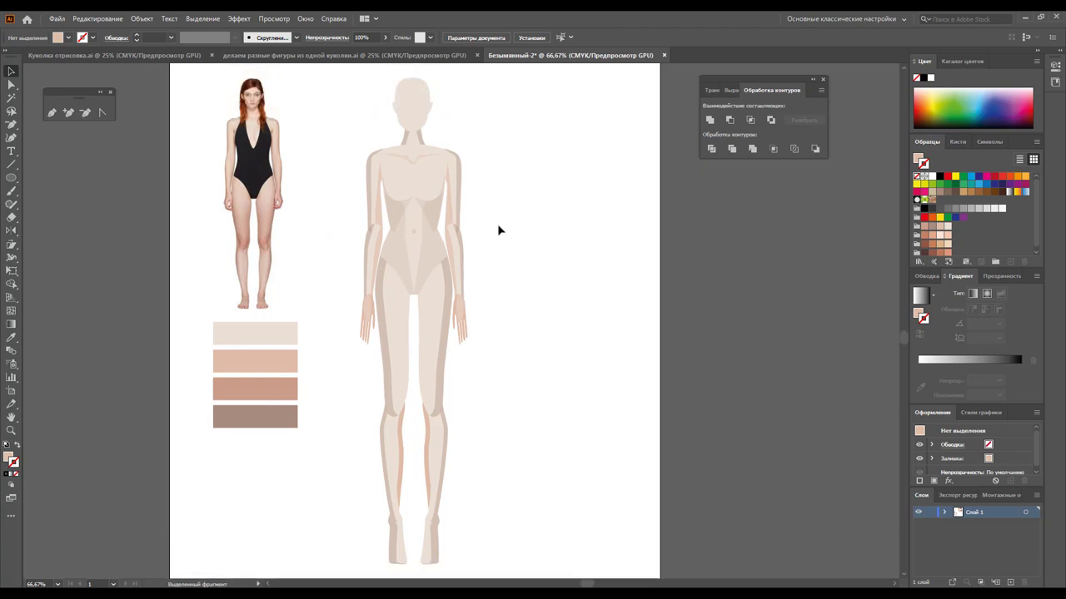
scroll(498, 230, up, 1)
Ungroup the head copy and move its left half shape onto the figure's head
mouse_move(445, 161)
mouse_down()
mouse_move(525, 161)
mouse_move(528, 148)
mouse_up()
click(552, 188)
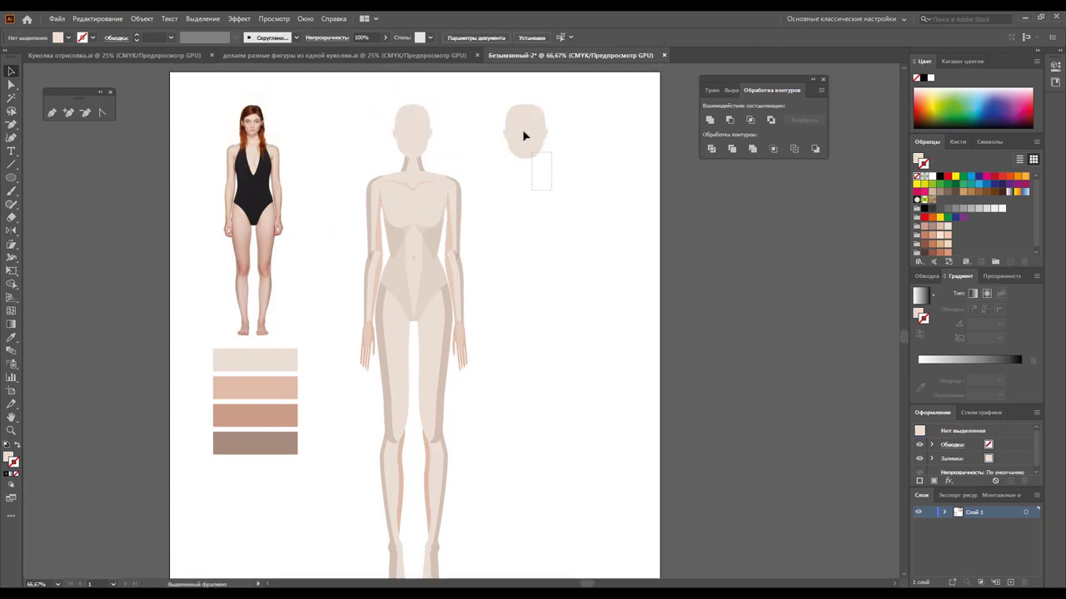
drag(495, 96, 554, 193)
right_click(510, 147)
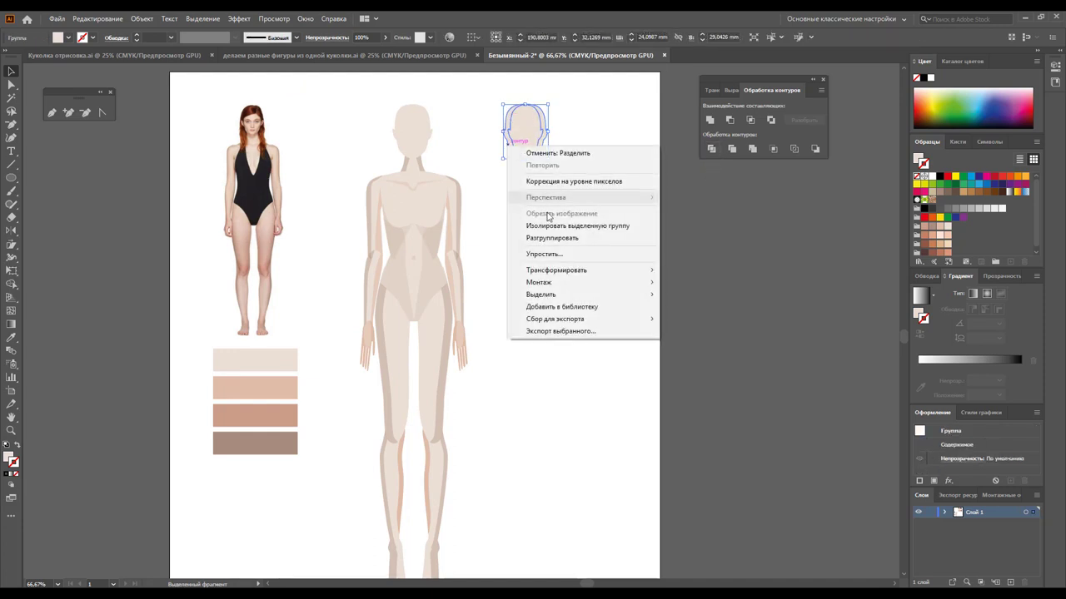
click(581, 238)
click(579, 197)
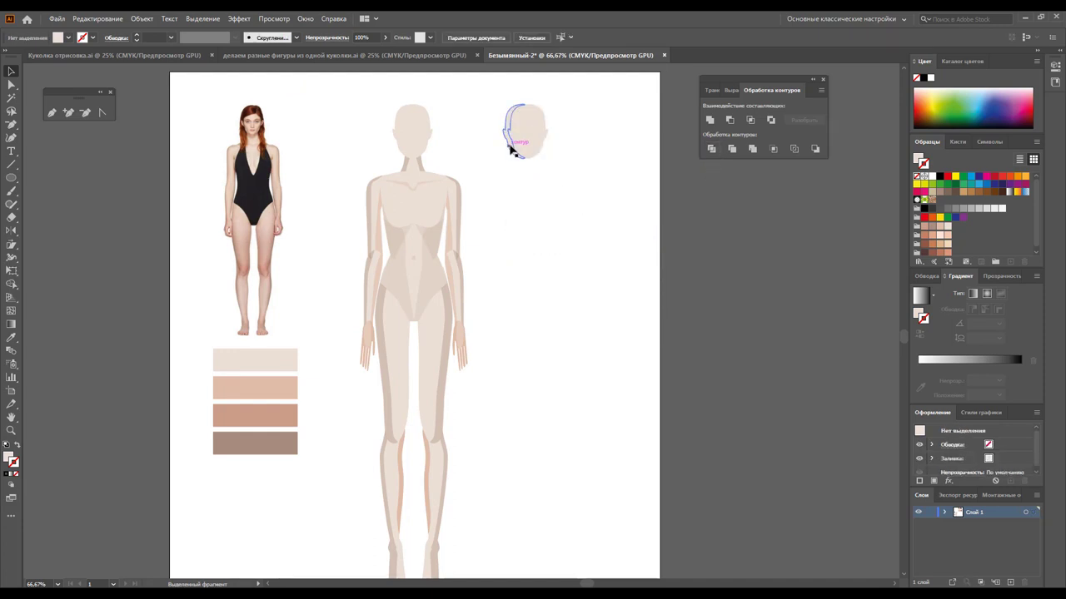
drag(507, 154, 398, 155)
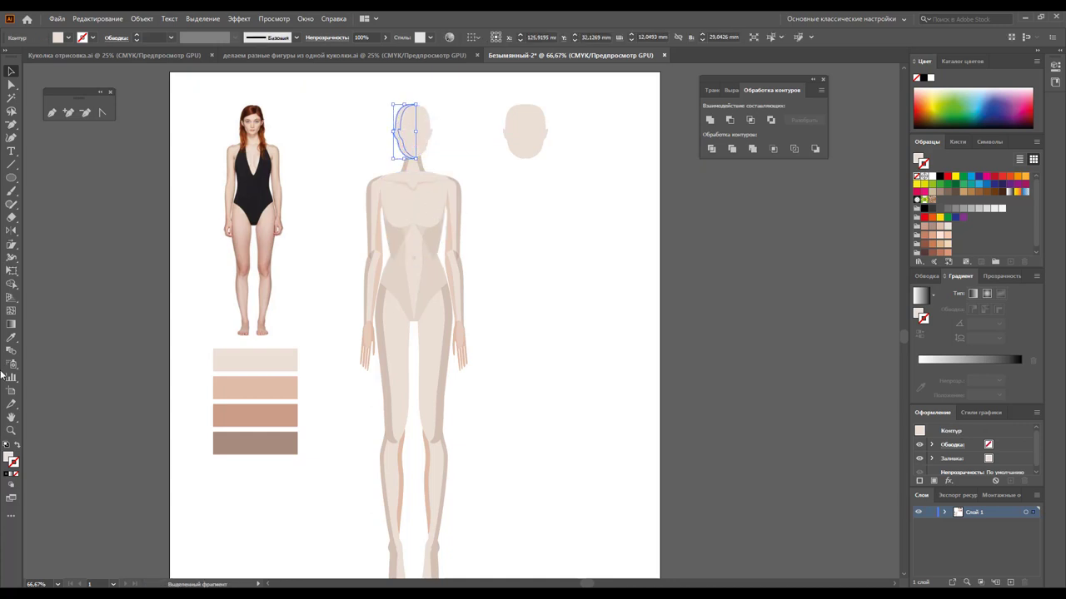
Give the half-head shape the 12% opacity shading look
click(13, 337)
click(388, 357)
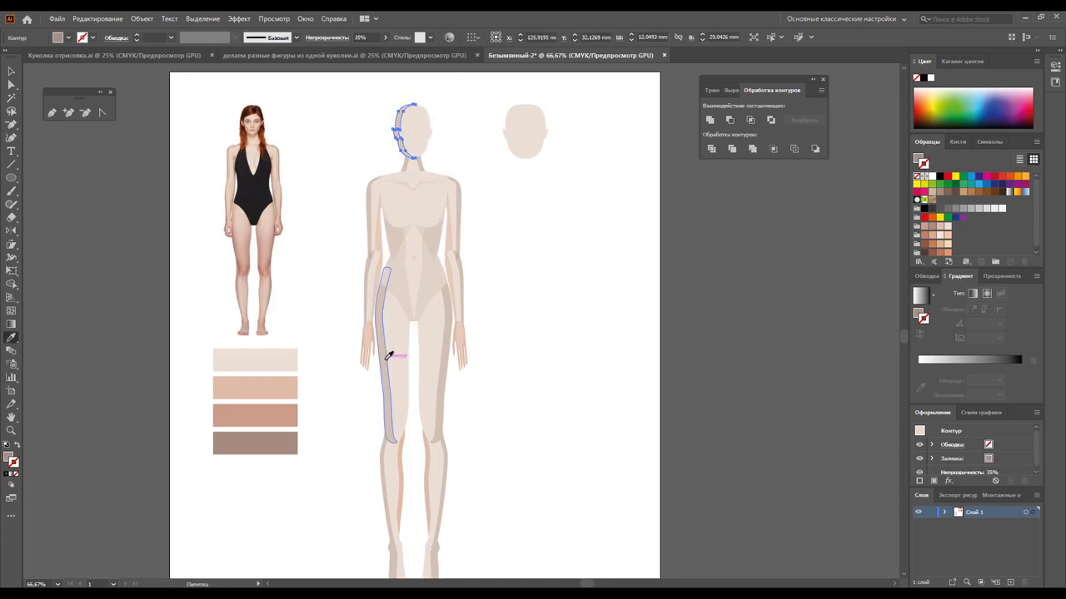
click(407, 298)
click(10, 71)
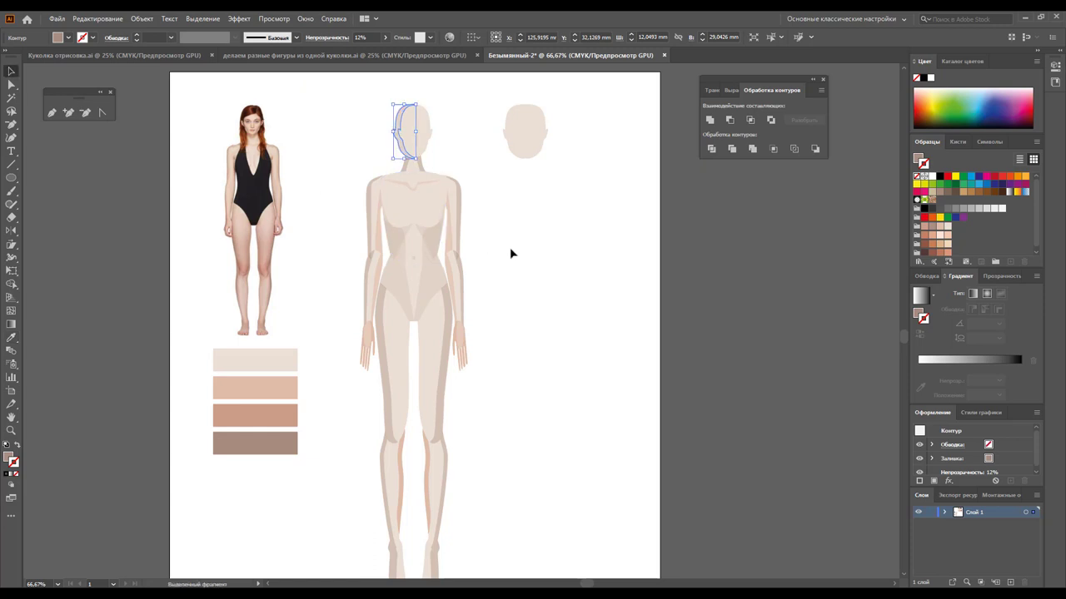
click(509, 247)
click(406, 148)
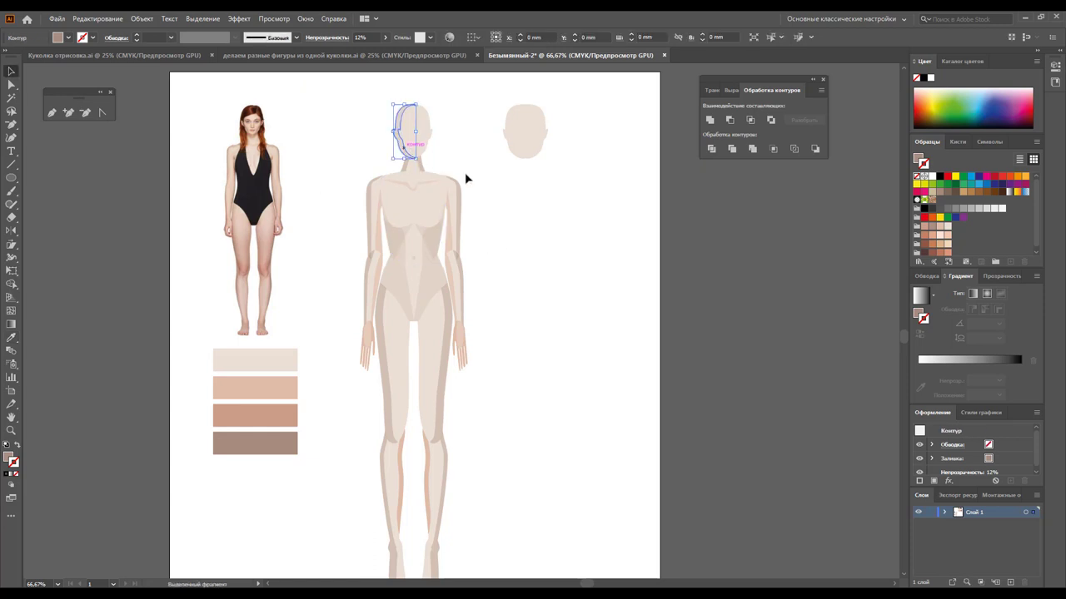
Reflect the head shading onto the right side of the face
click(11, 231)
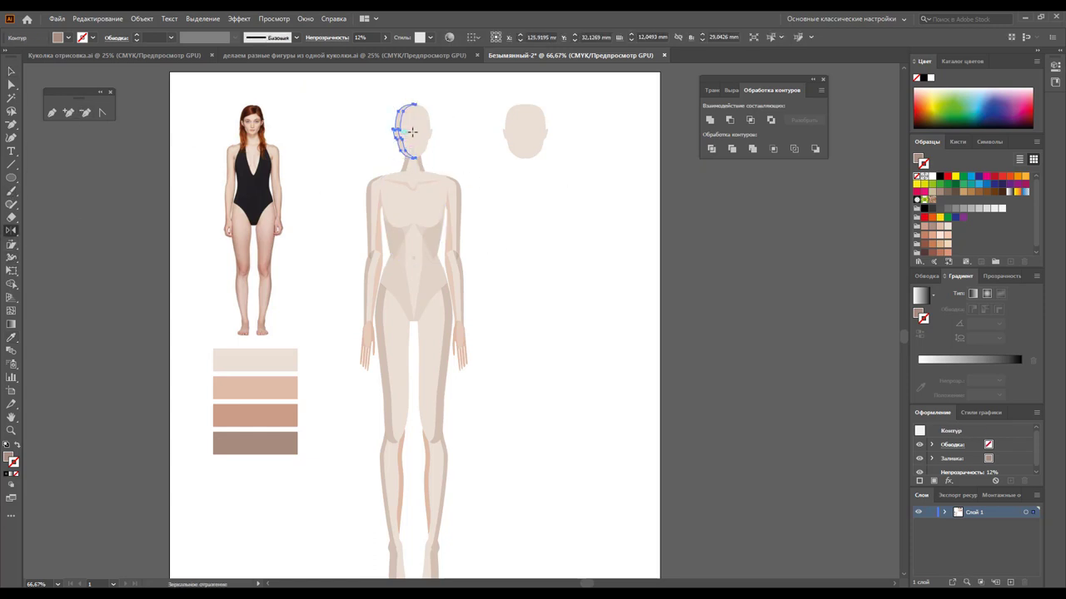
drag(404, 124, 431, 139)
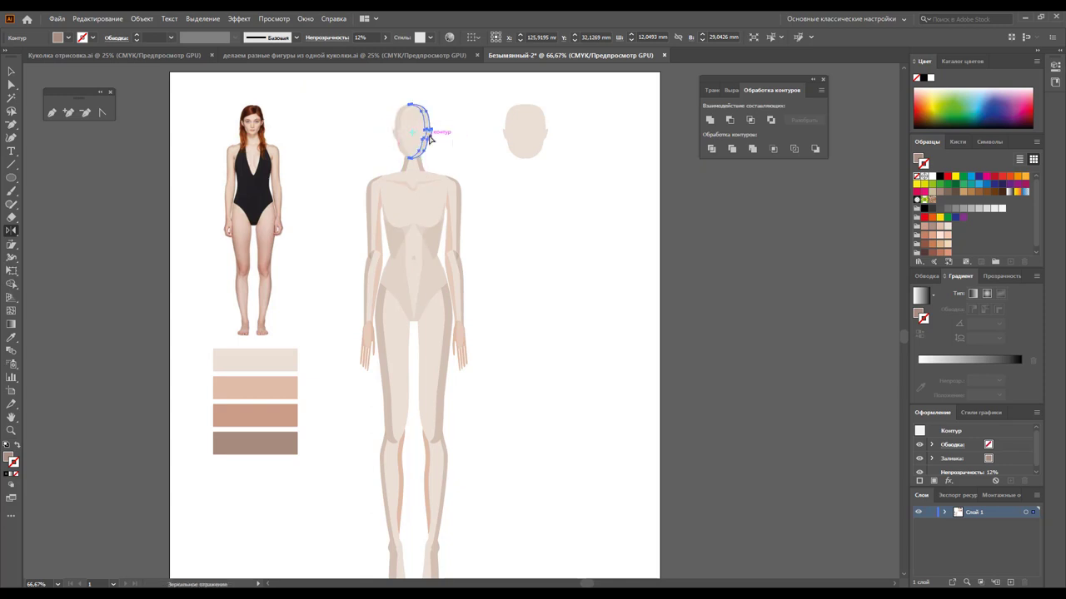
click(15, 72)
click(512, 261)
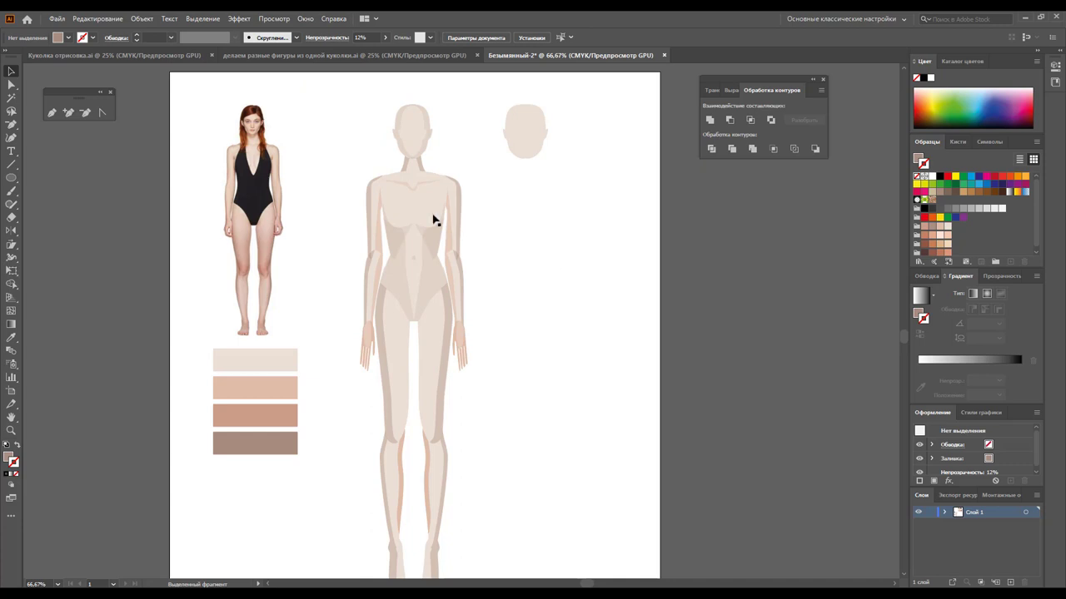
Zoom into the head and delete an extra anchor point from the left face shading
click(12, 431)
click(409, 145)
click(483, 308)
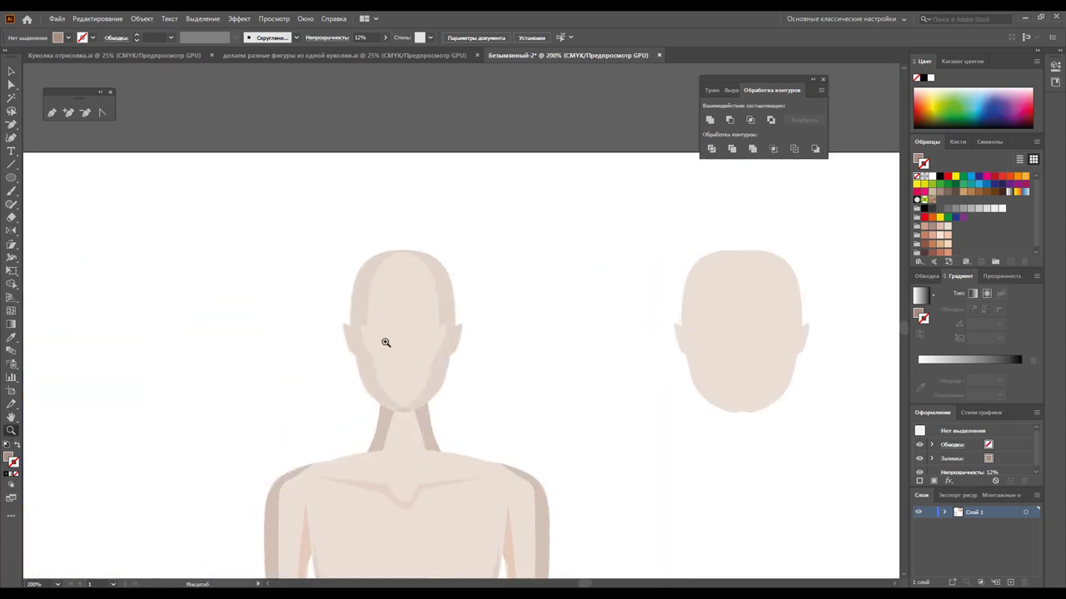
click(423, 331)
click(349, 263)
click(11, 70)
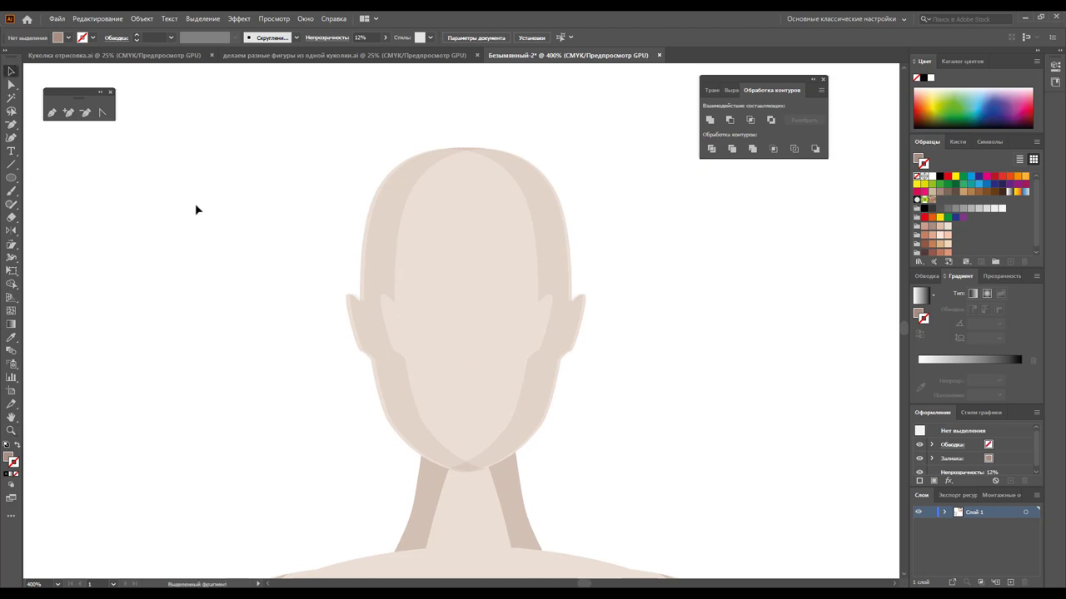
click(387, 259)
click(85, 111)
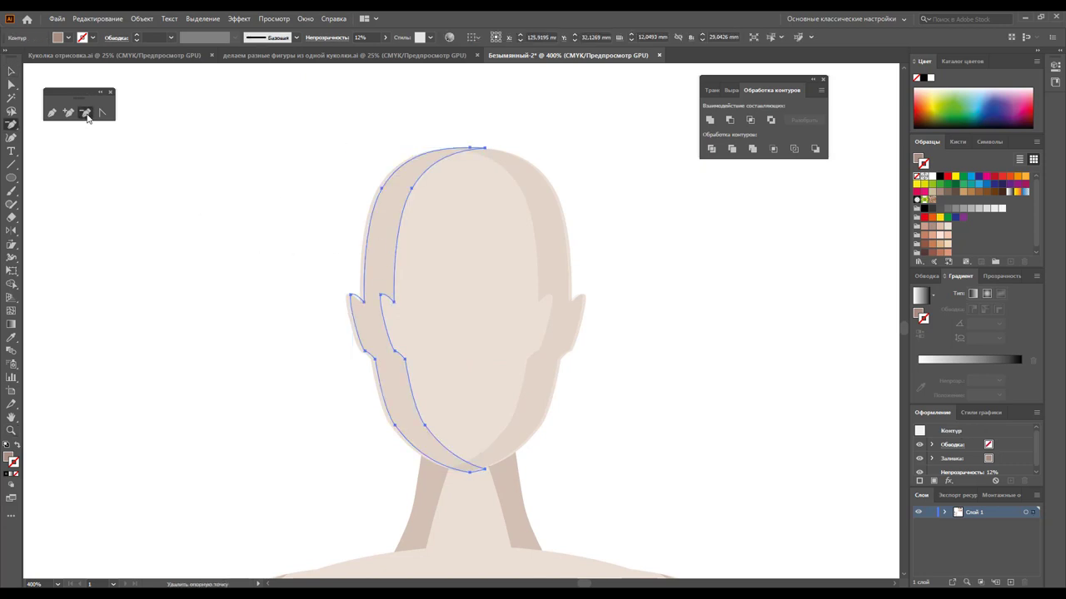
click(391, 351)
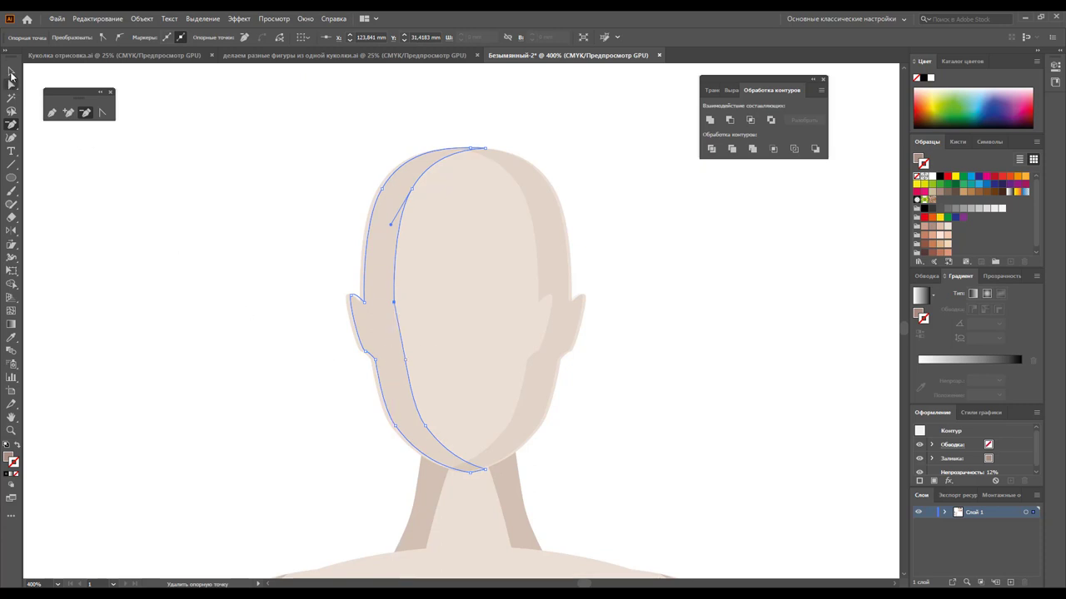
click(12, 70)
Delete four extra anchor points from the right face shading down to the jaw
click(551, 256)
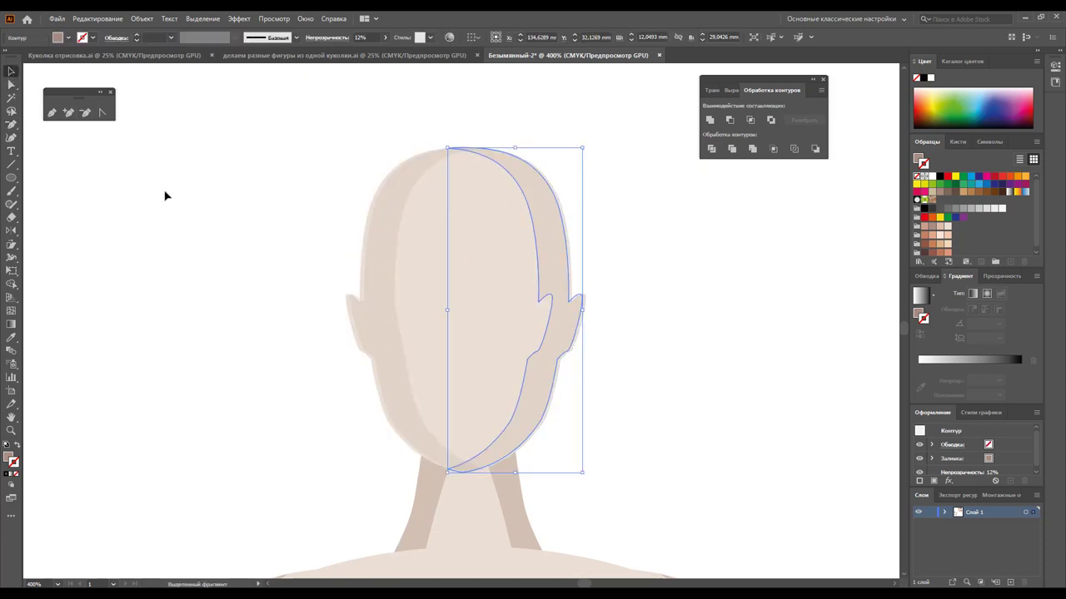
click(84, 113)
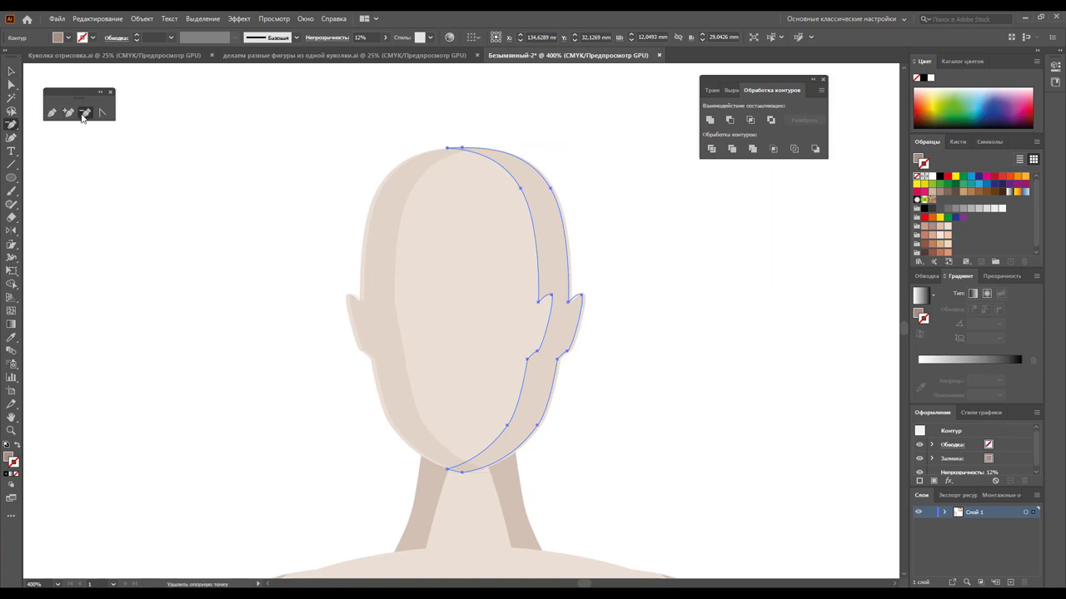
click(550, 298)
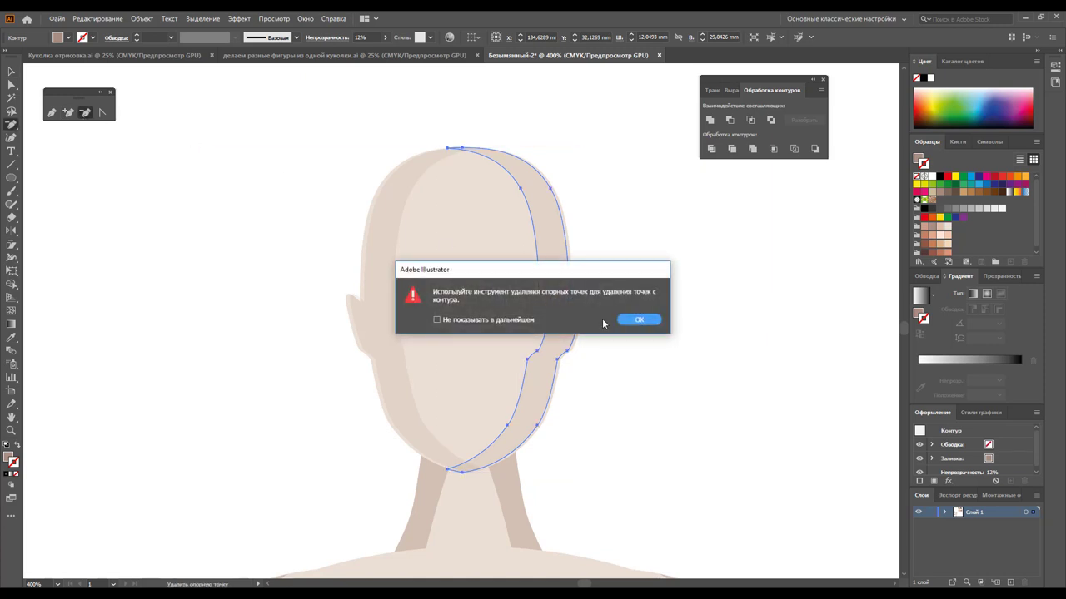
click(626, 319)
click(553, 298)
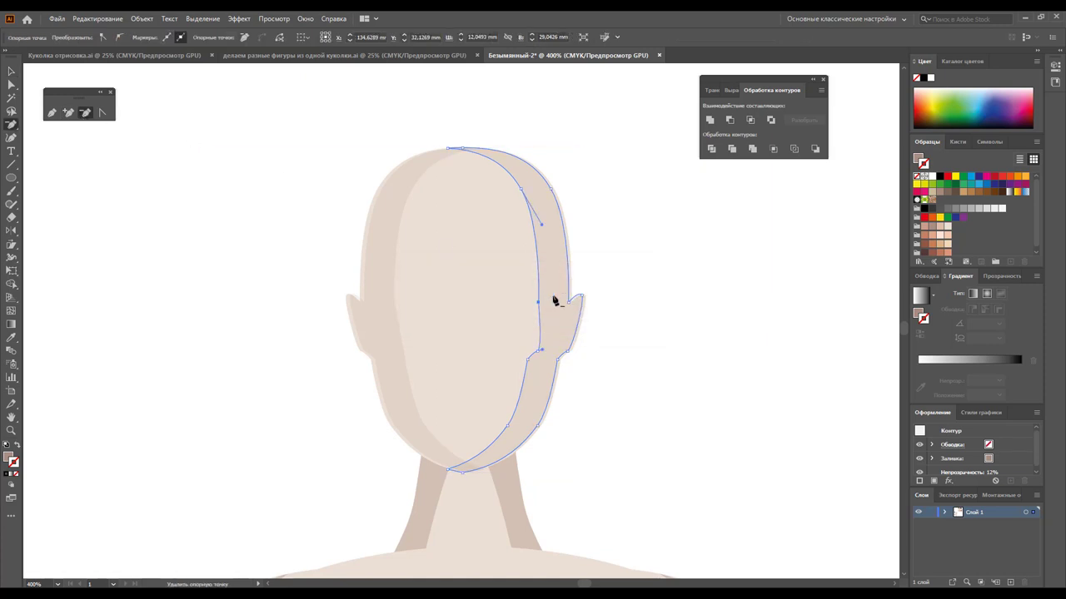
click(539, 356)
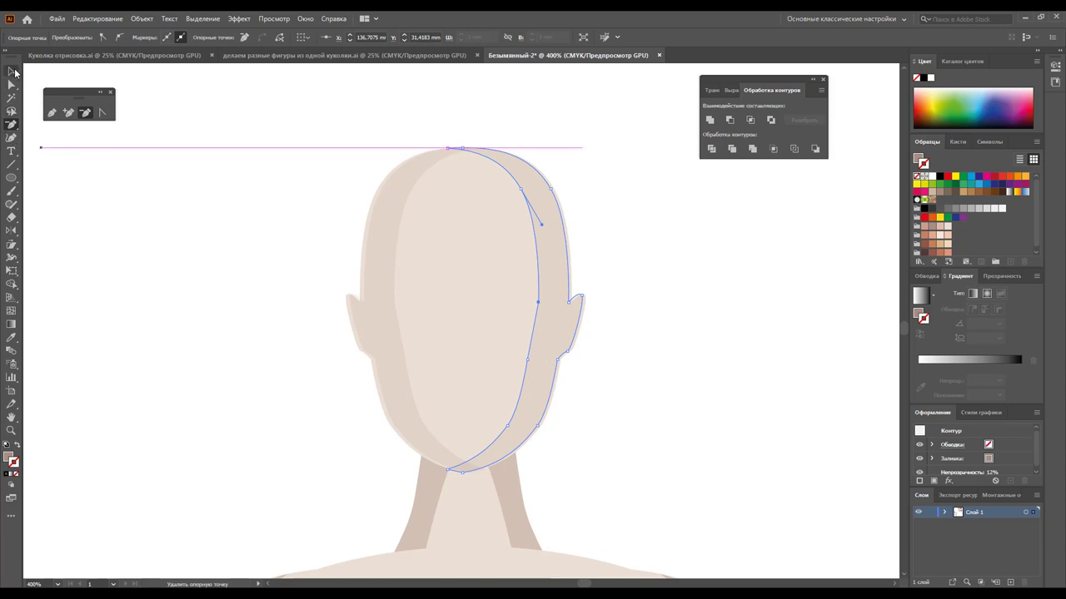
click(11, 71)
click(185, 287)
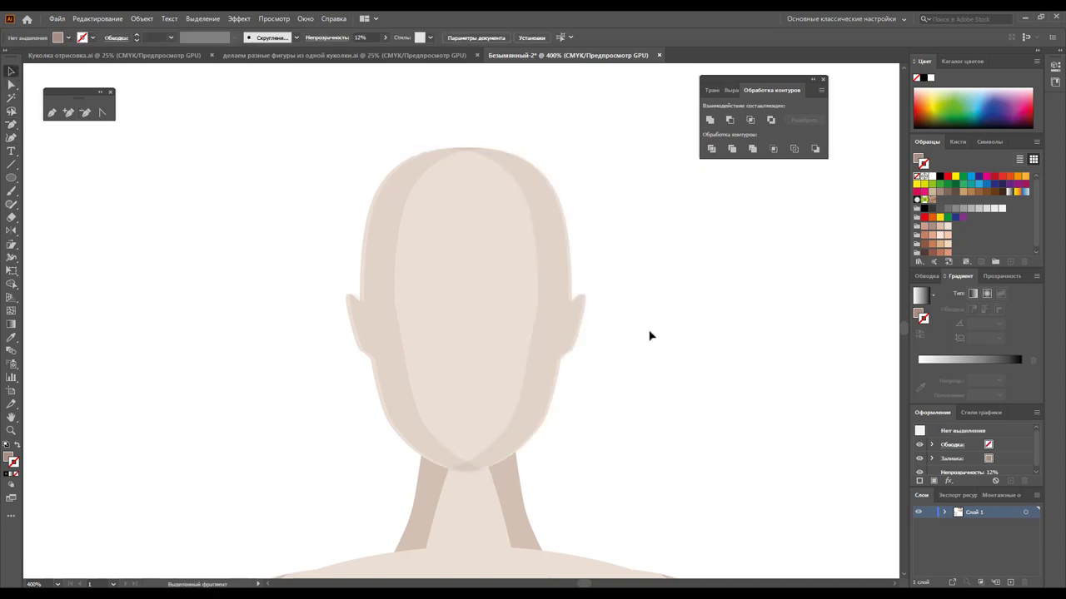
Draw a thin closed shading sliver down the left waist below the ribcage
key(z)
alt+click(523, 397)
alt+click(488, 400)
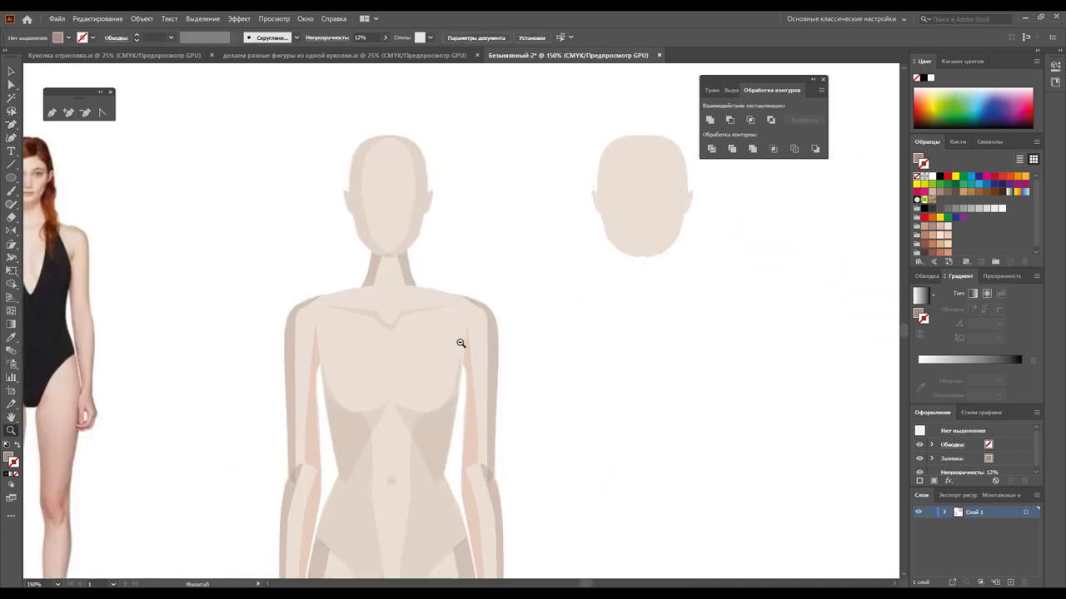
alt+click(462, 344)
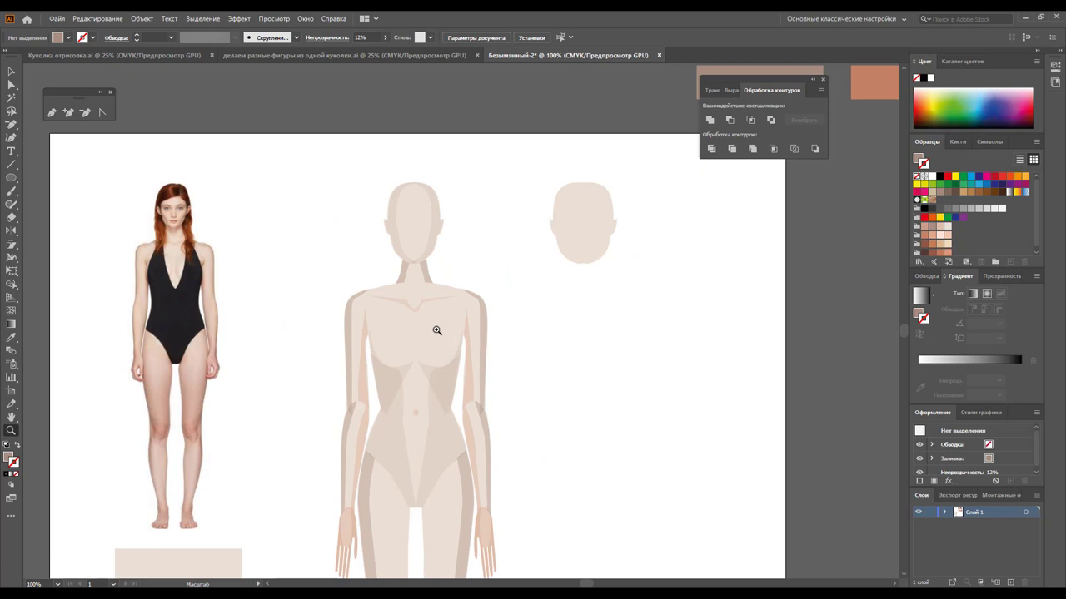
alt+click(441, 361)
scroll(440, 361, down, 3)
scroll(442, 363, down, 2)
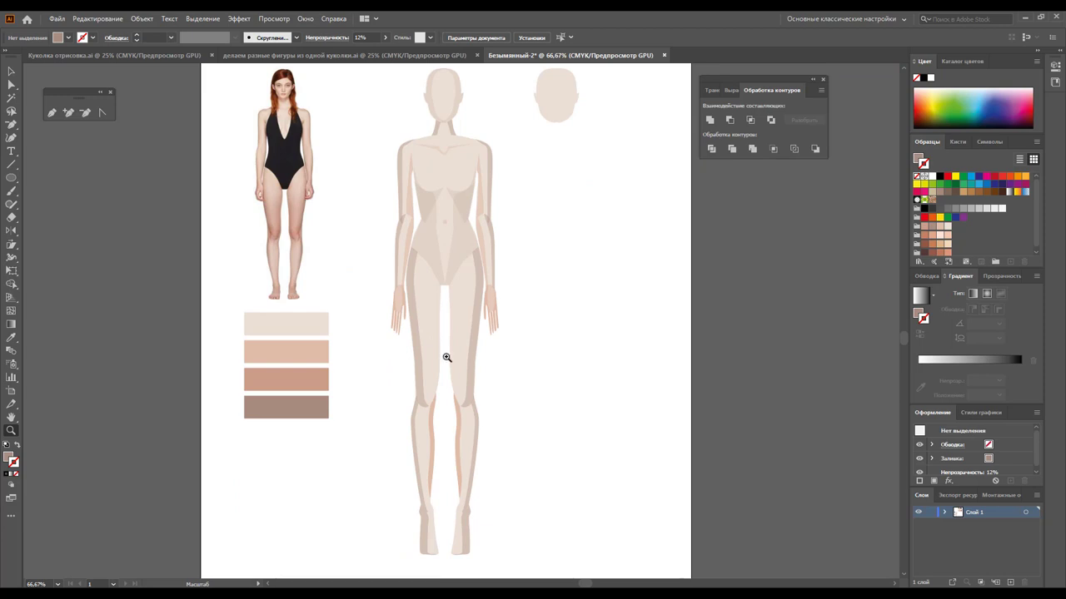
click(436, 241)
click(457, 285)
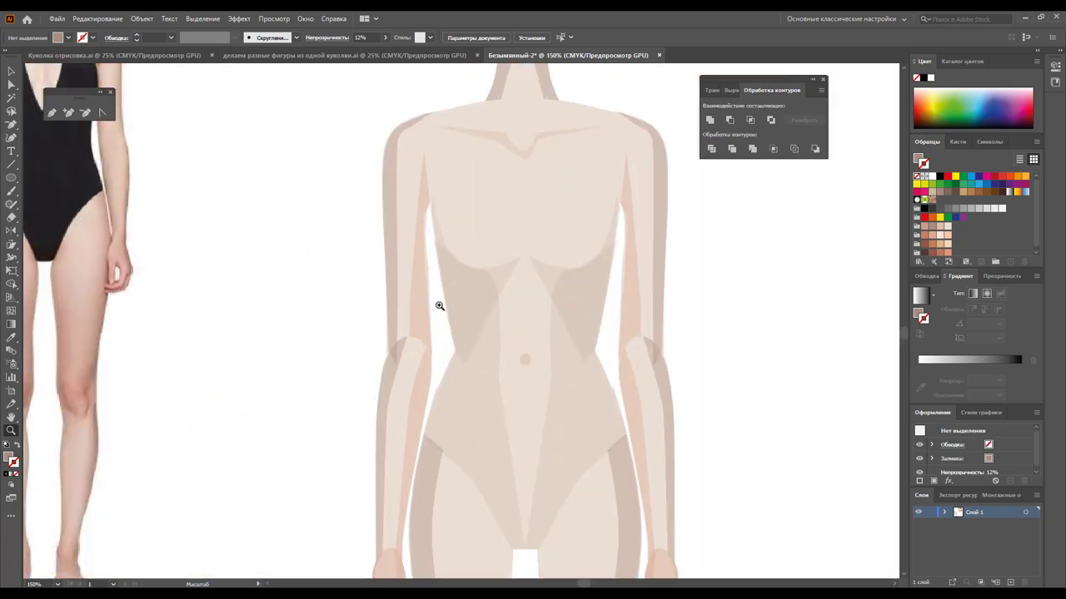
click(479, 343)
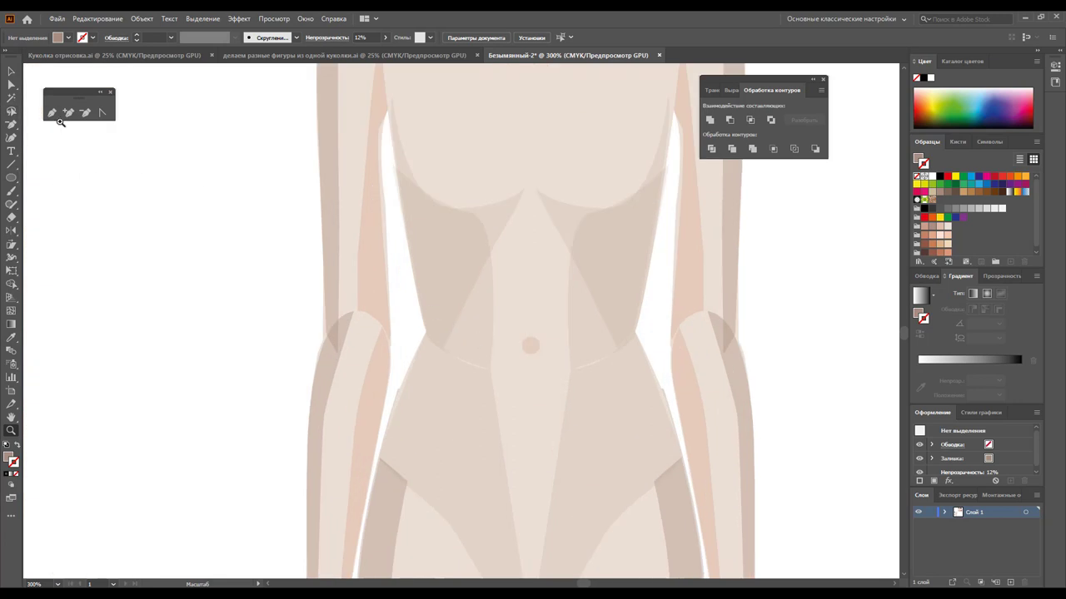
key(p)
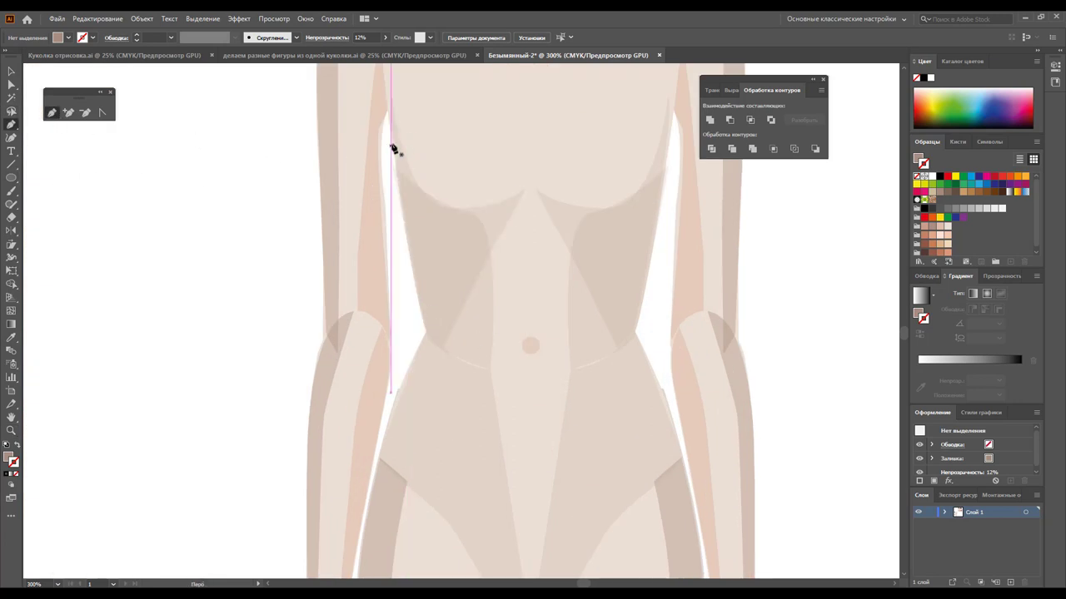
click(392, 140)
click(422, 287)
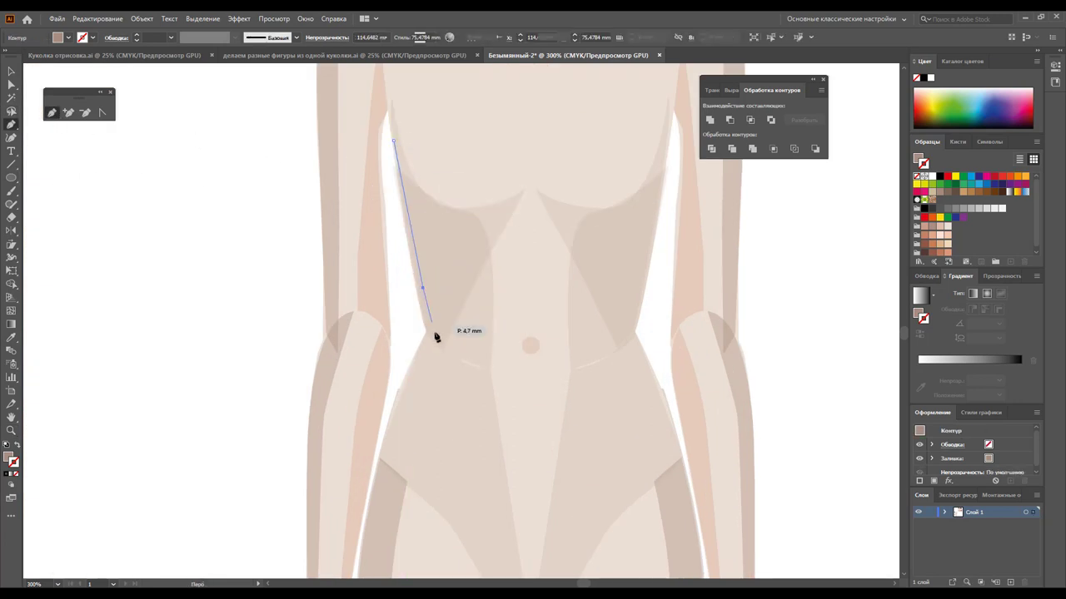
click(435, 335)
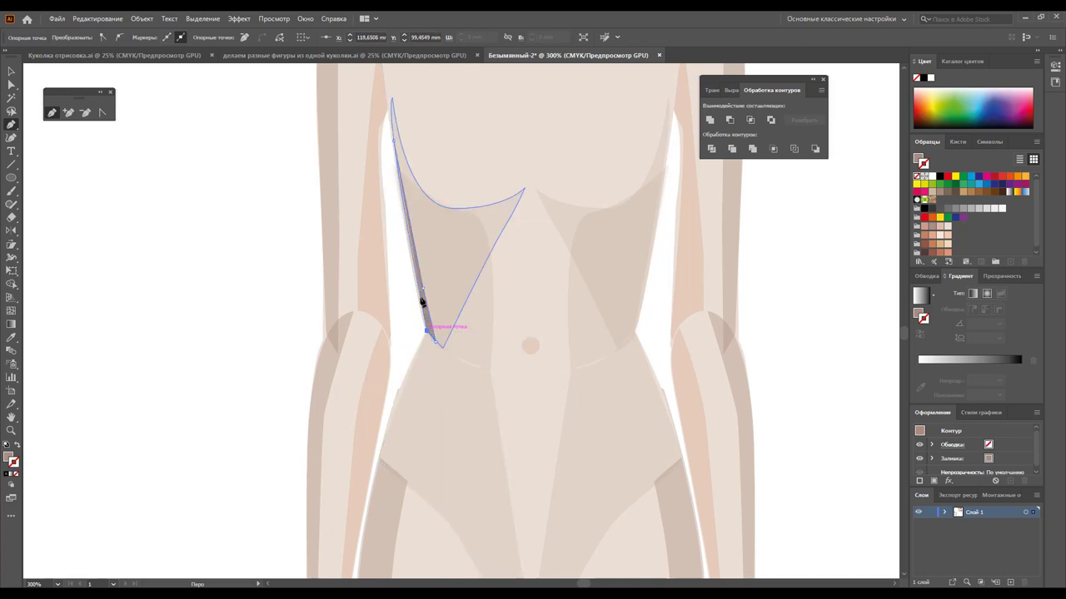
click(393, 140)
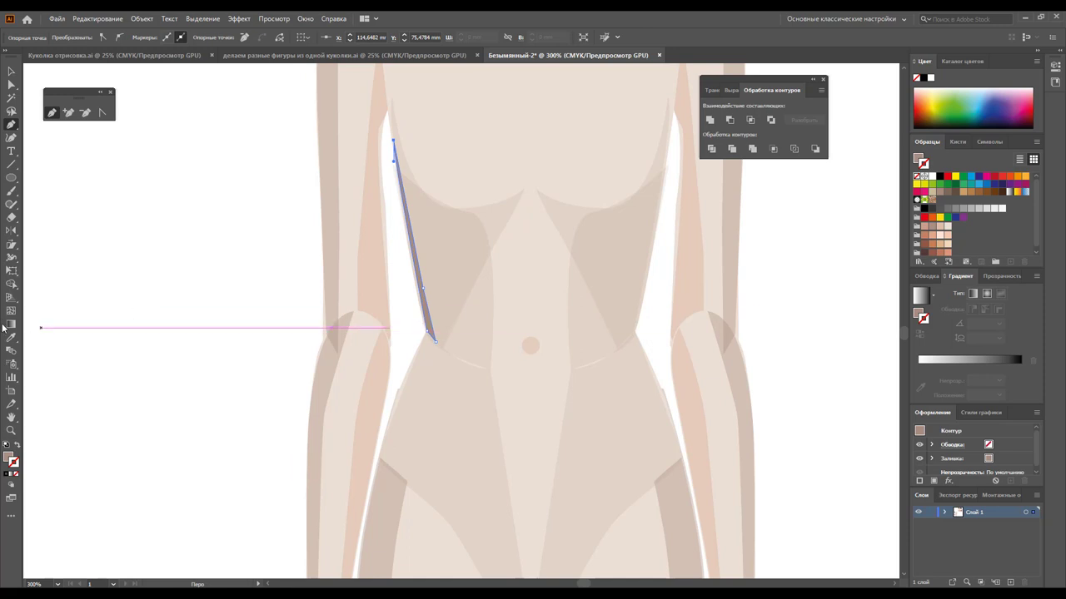
Give the waist sliver the arm shading's colour and 58% opacity
click(10, 337)
click(377, 286)
scroll(393, 263, down, 1)
scroll(393, 264, down, 1)
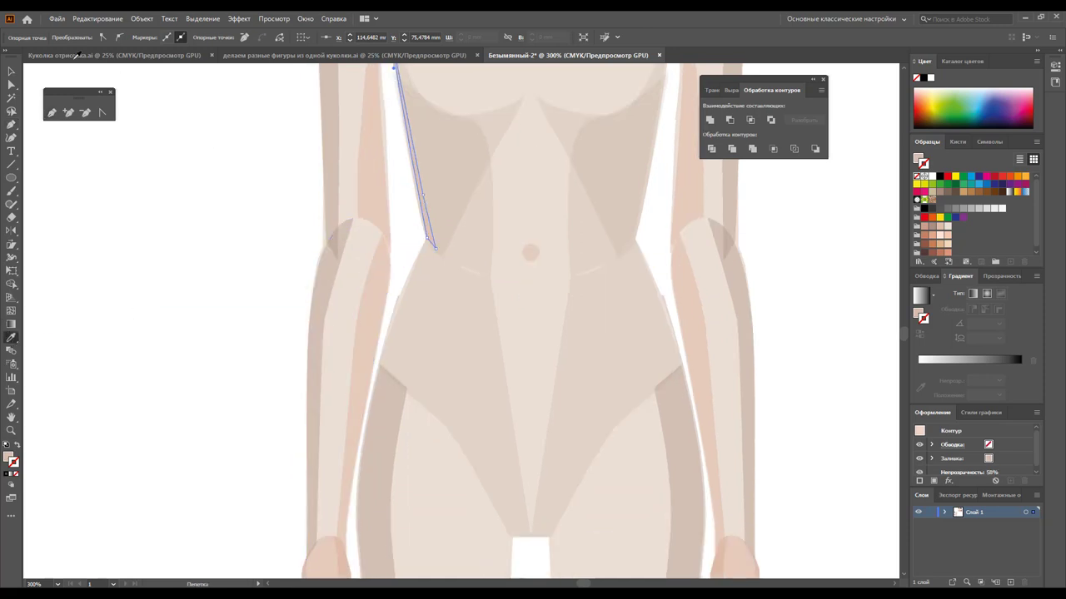
click(10, 72)
click(166, 285)
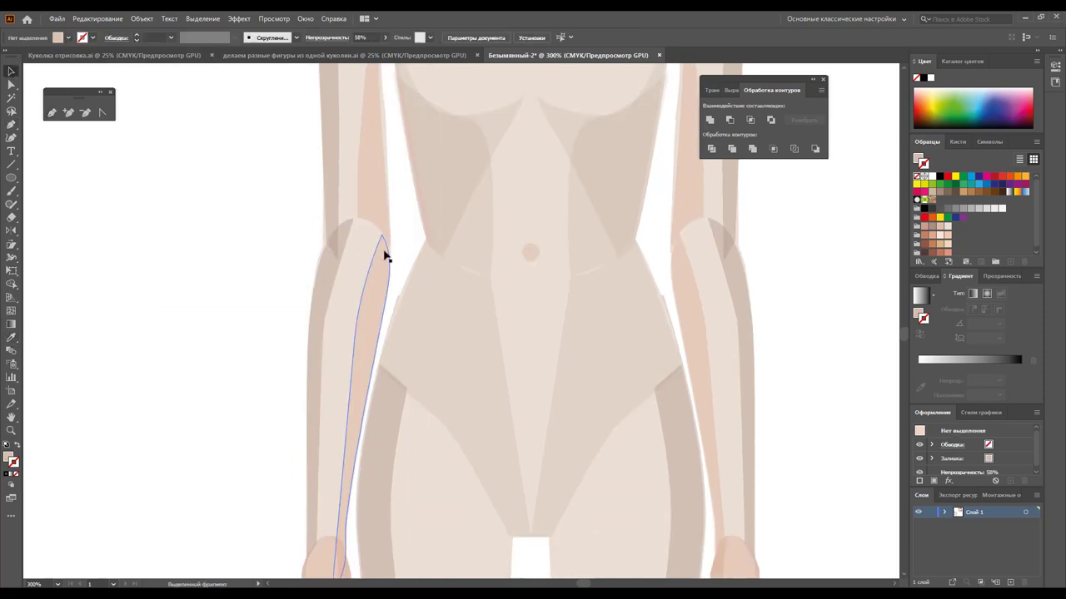
Draw a hip shading shape from the left waist down to the hip
key(p)
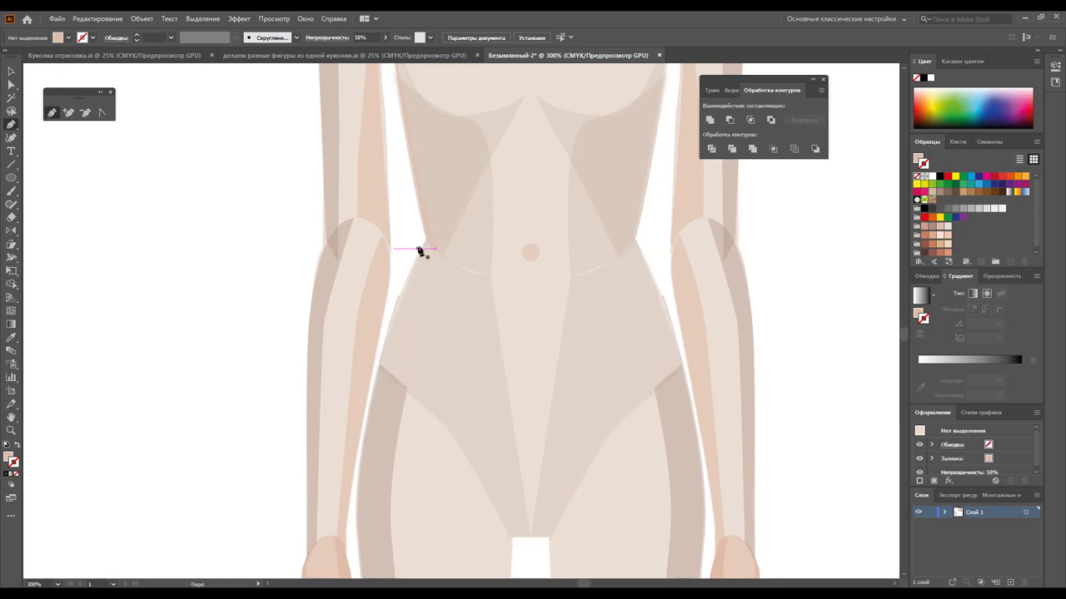
click(424, 245)
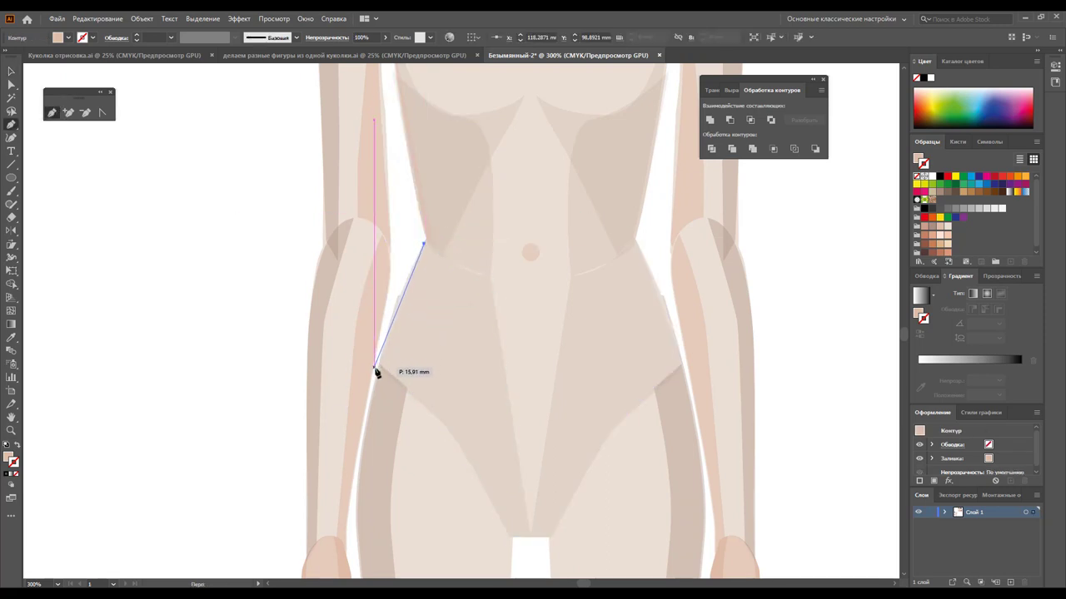
click(378, 372)
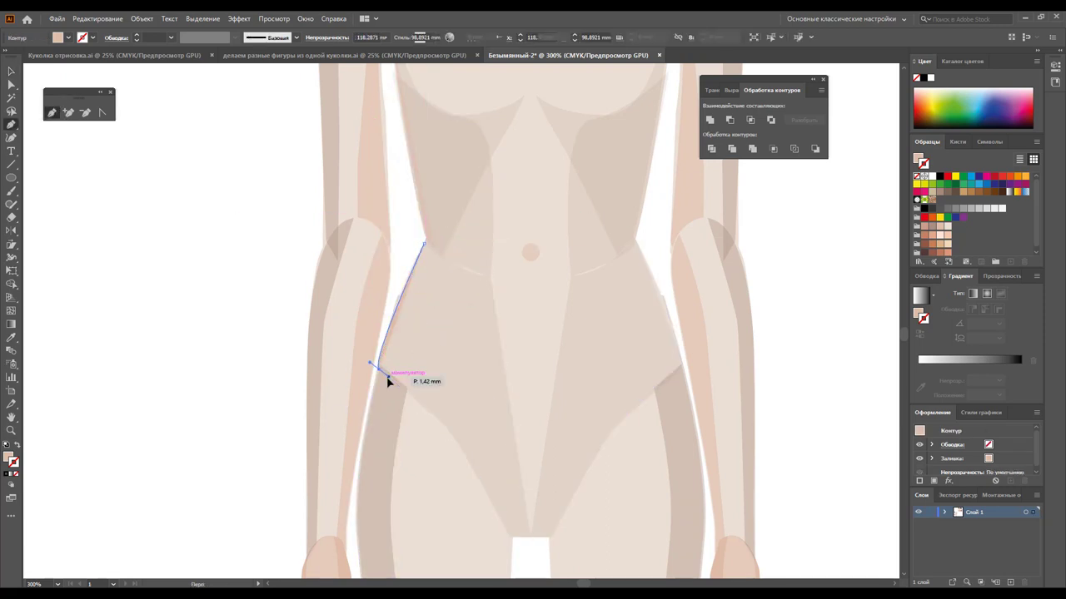
click(424, 244)
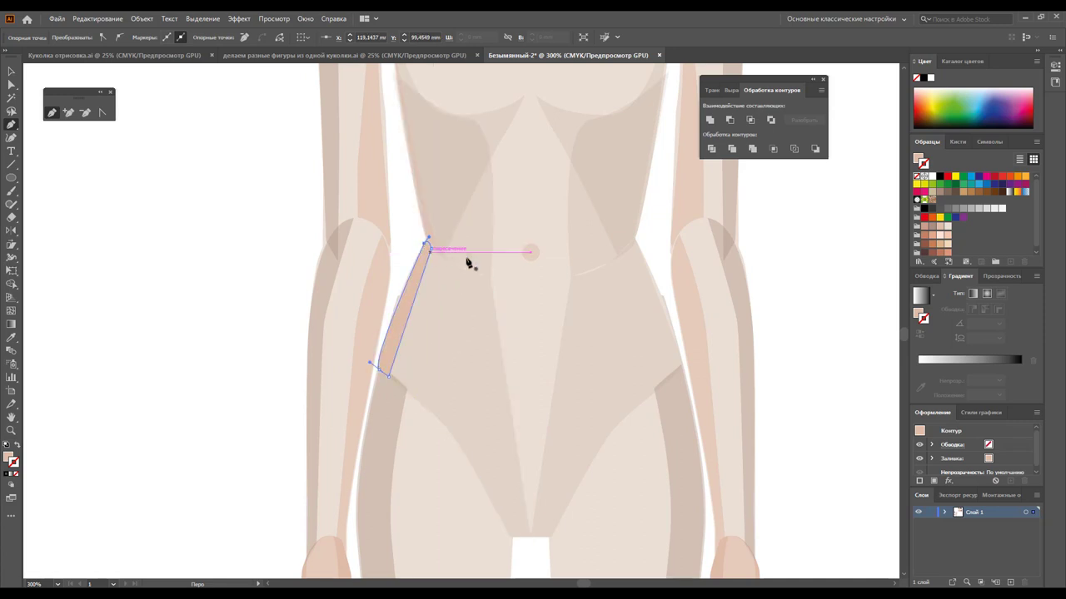
key(v)
click(173, 322)
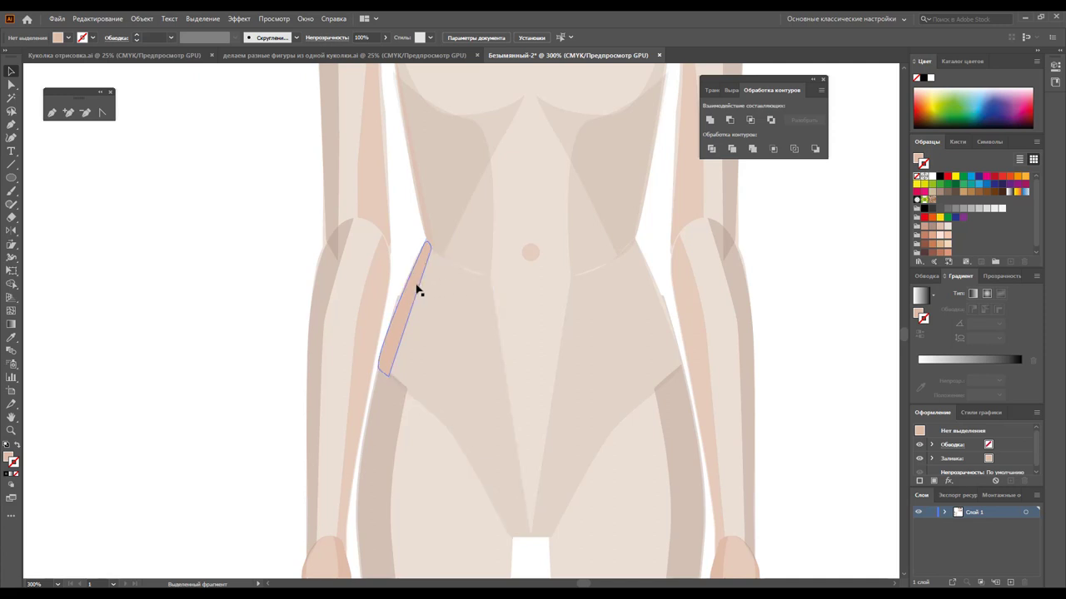
Reflect a copy of the waist and hip shading onto the figure's right side
click(419, 290)
shift+click(422, 209)
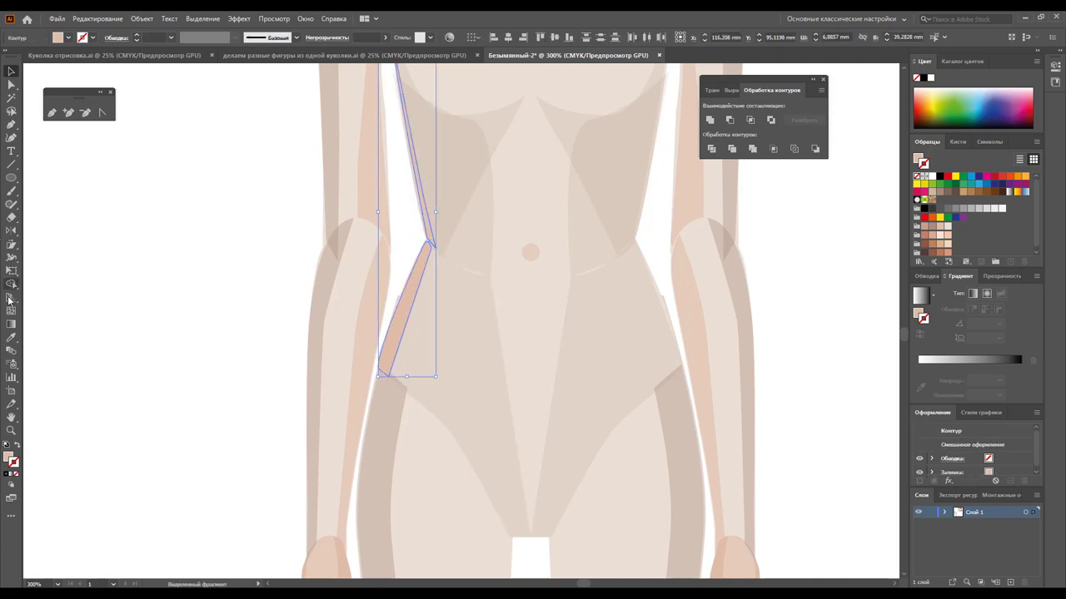
click(11, 229)
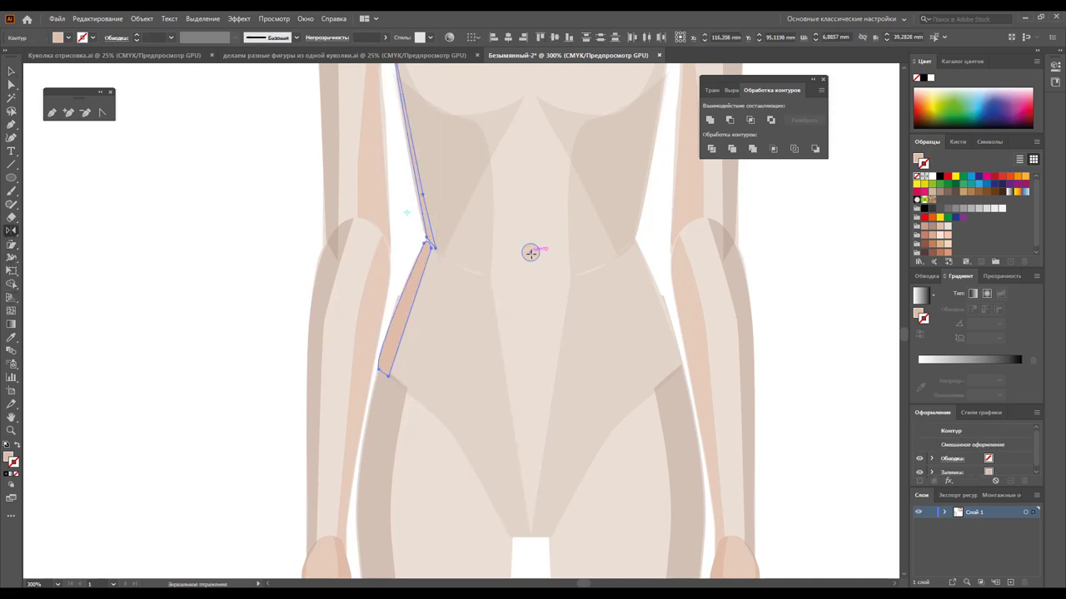
drag(430, 268, 590, 282)
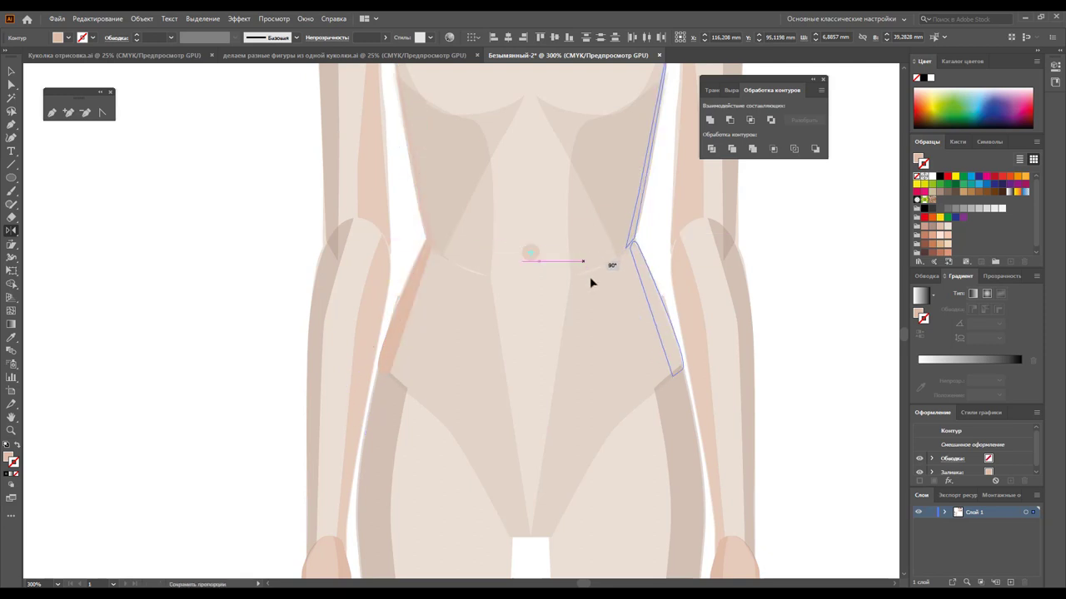
key(Escape)
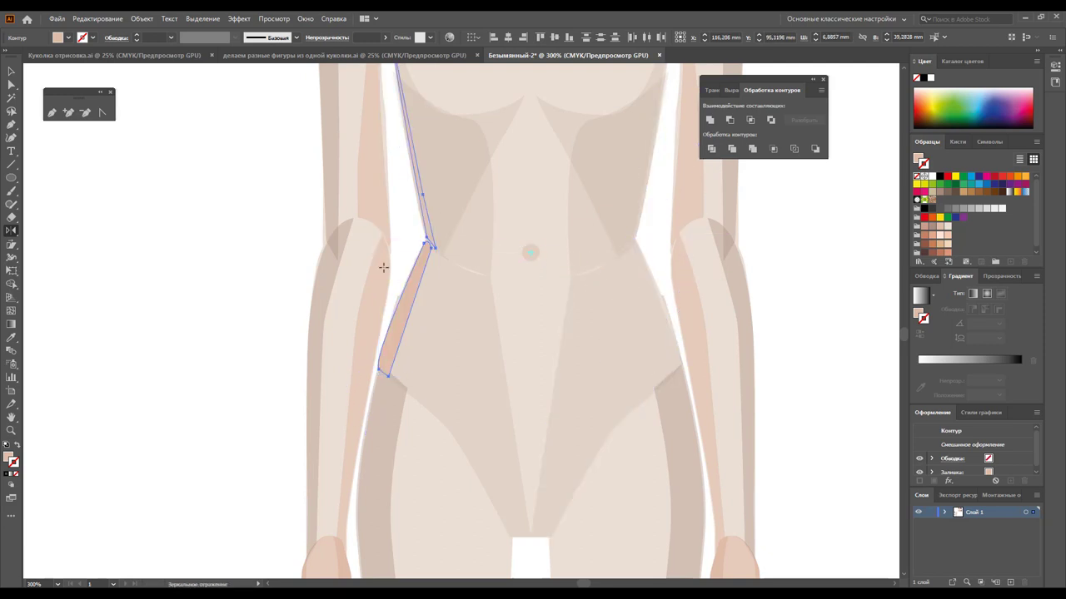
drag(415, 286, 580, 243)
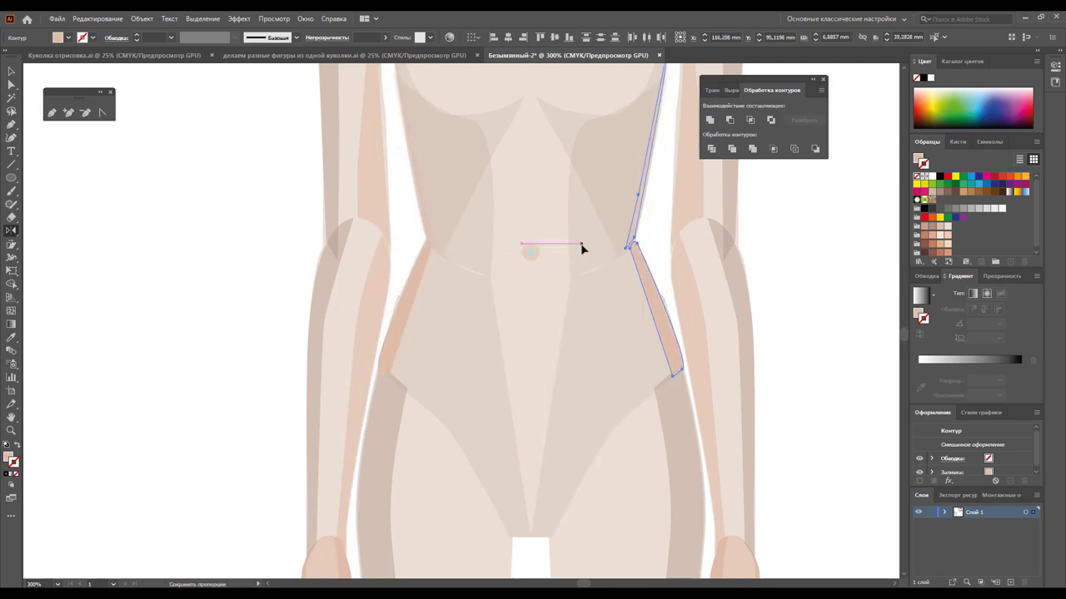
click(11, 72)
click(214, 318)
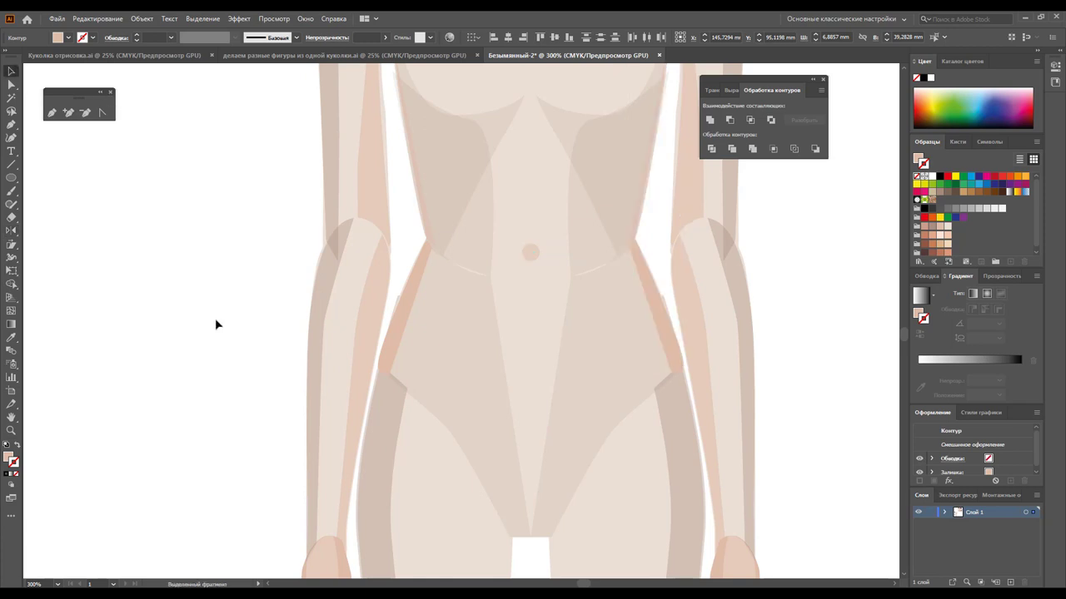
key(z)
alt+click(587, 317)
alt+click(463, 390)
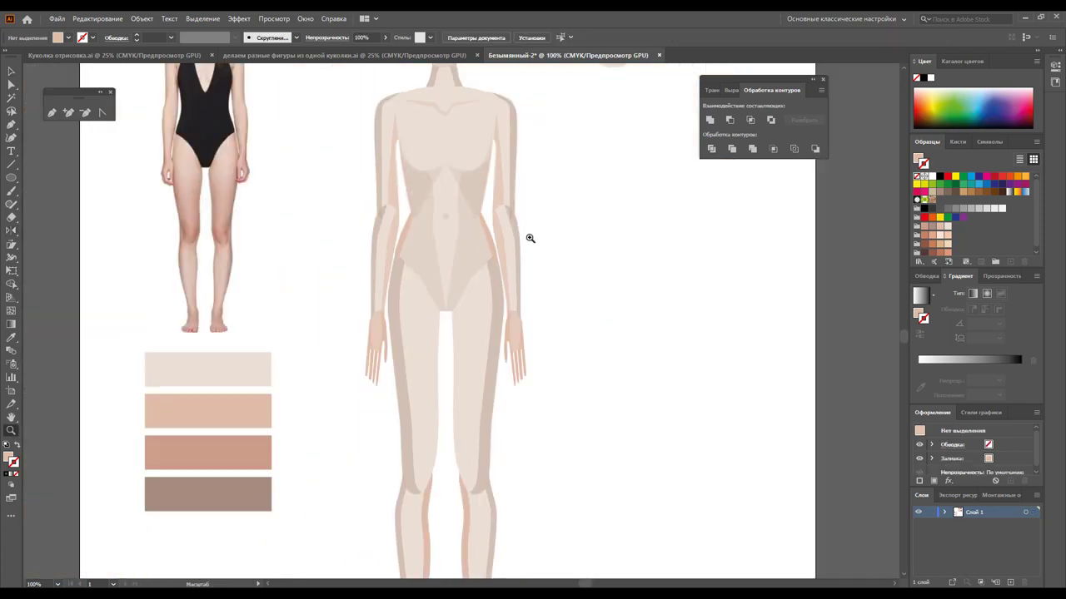
Shorten the thin shading strips beside both arms by raising their bottom points
click(387, 234)
click(563, 291)
click(486, 324)
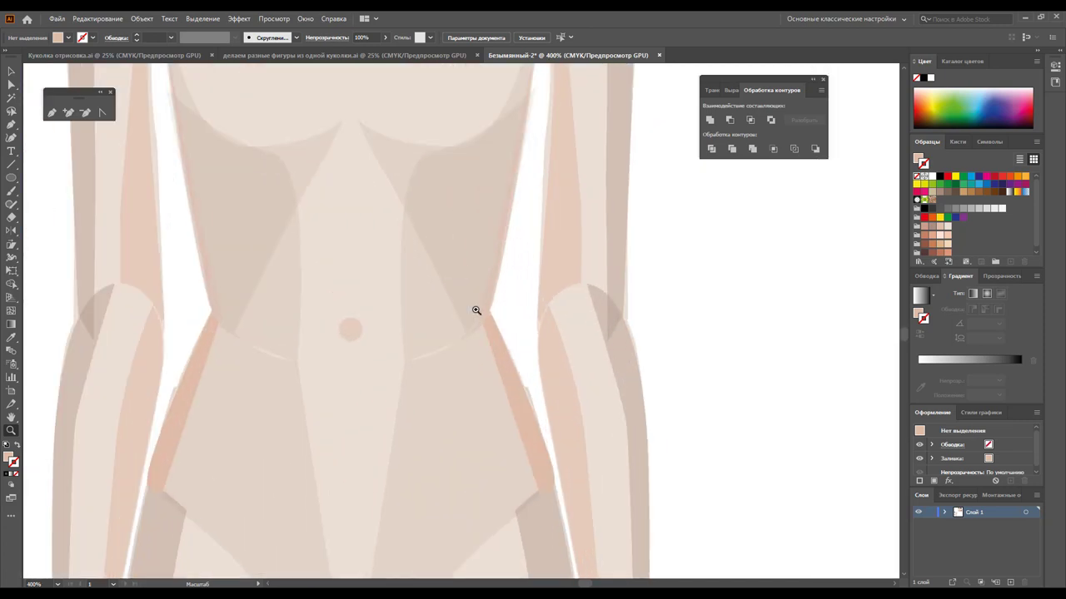
click(11, 84)
click(92, 368)
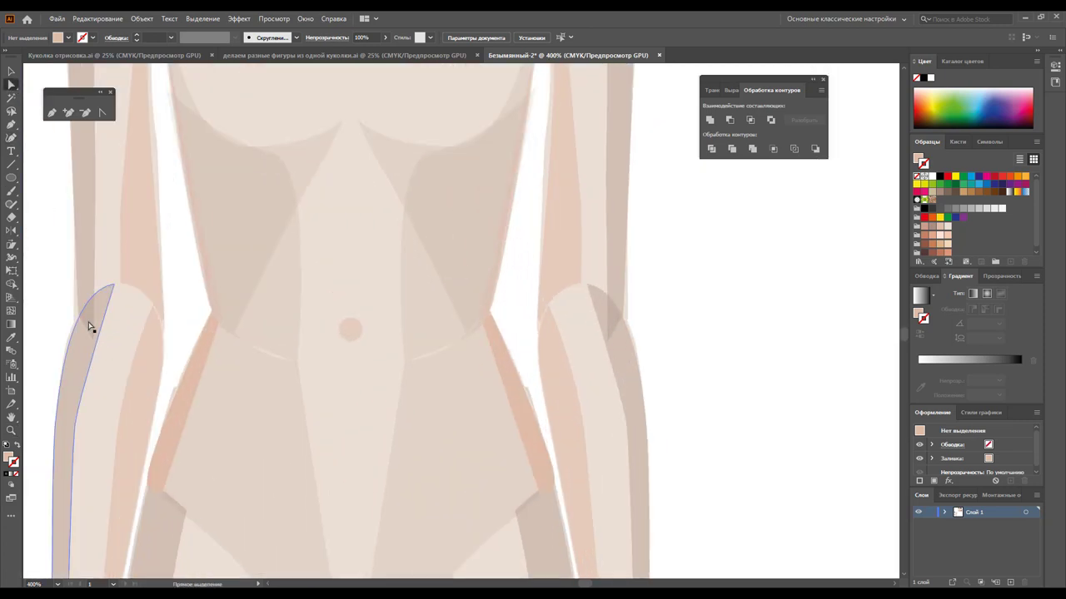
click(90, 323)
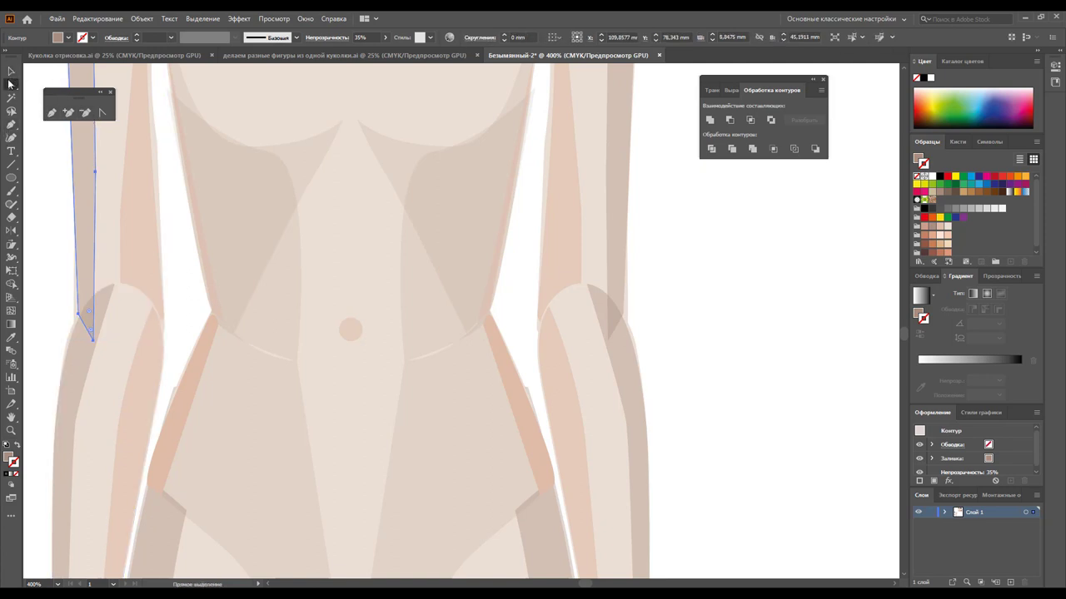
drag(93, 342, 92, 302)
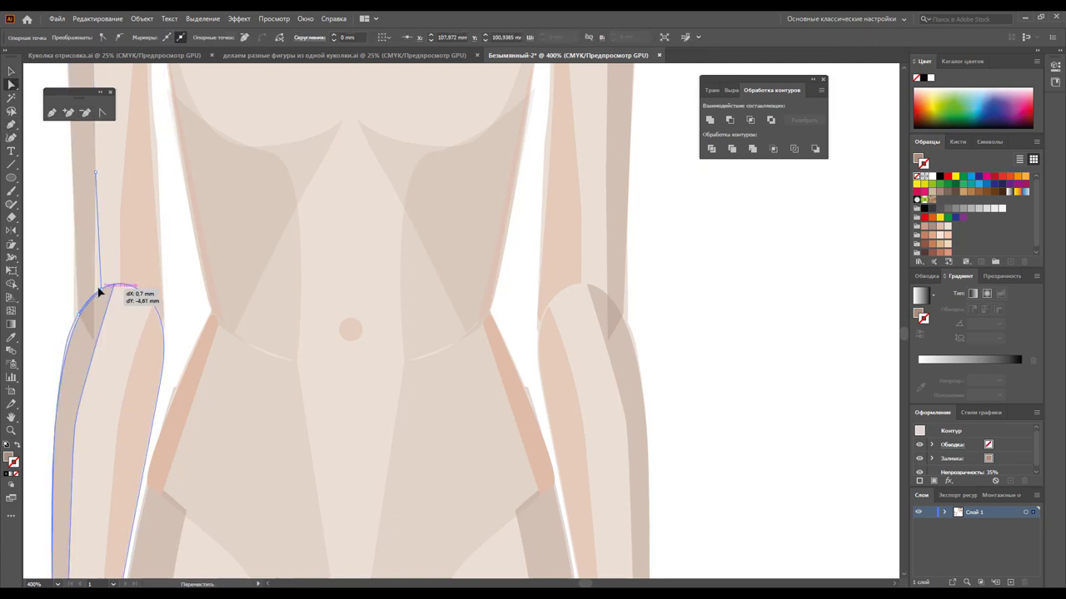
click(616, 275)
drag(608, 343, 609, 298)
Zoom out to check the reference photo, then zoom back in on the torso
key(z)
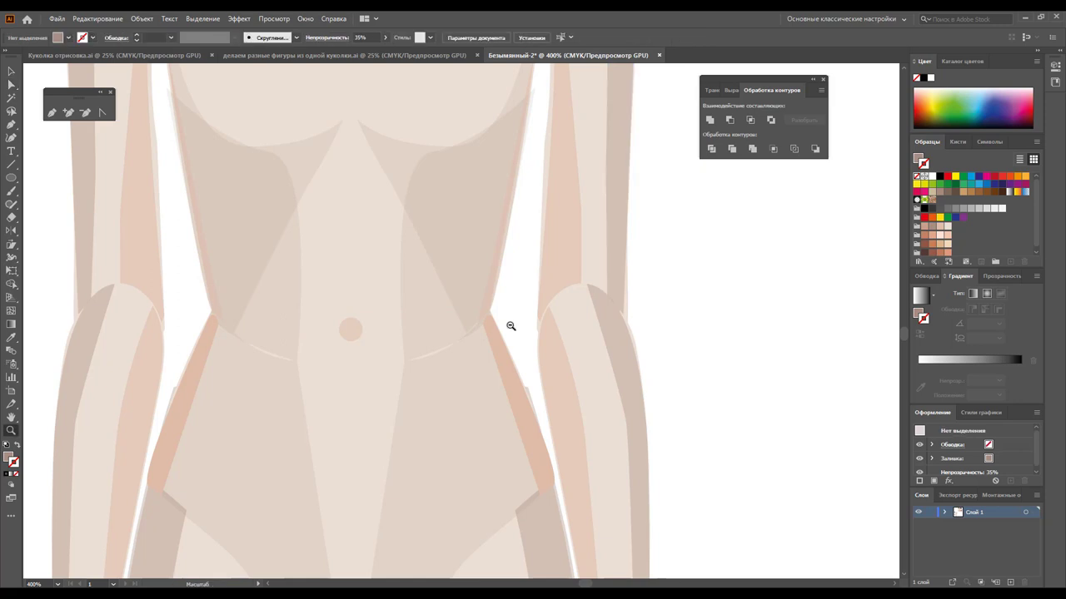
alt+click(490, 366)
alt+click(417, 394)
alt+click(450, 379)
alt+click(465, 363)
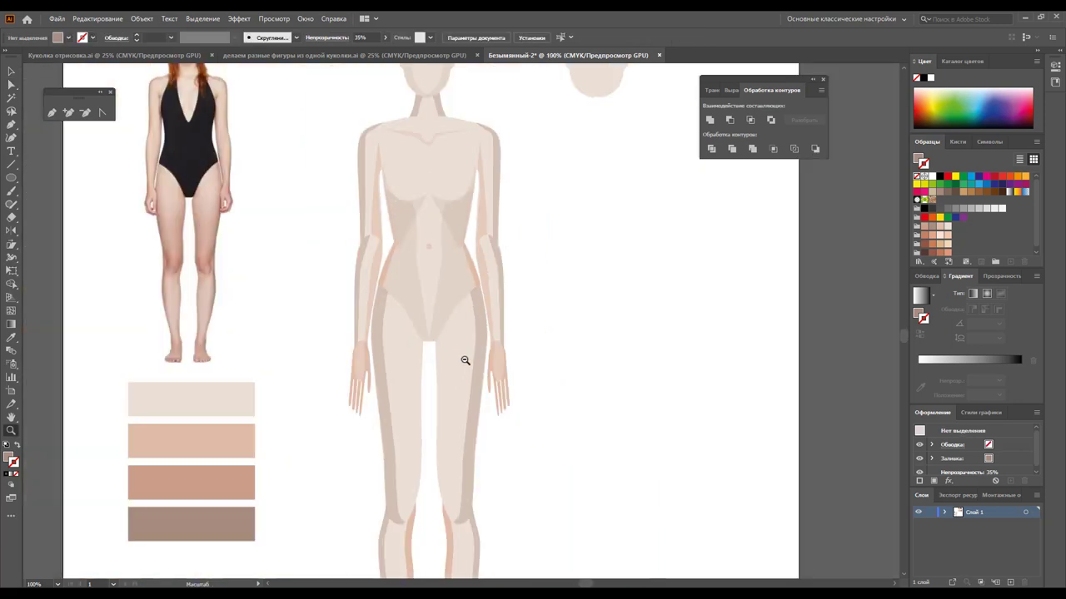
click(425, 258)
click(488, 295)
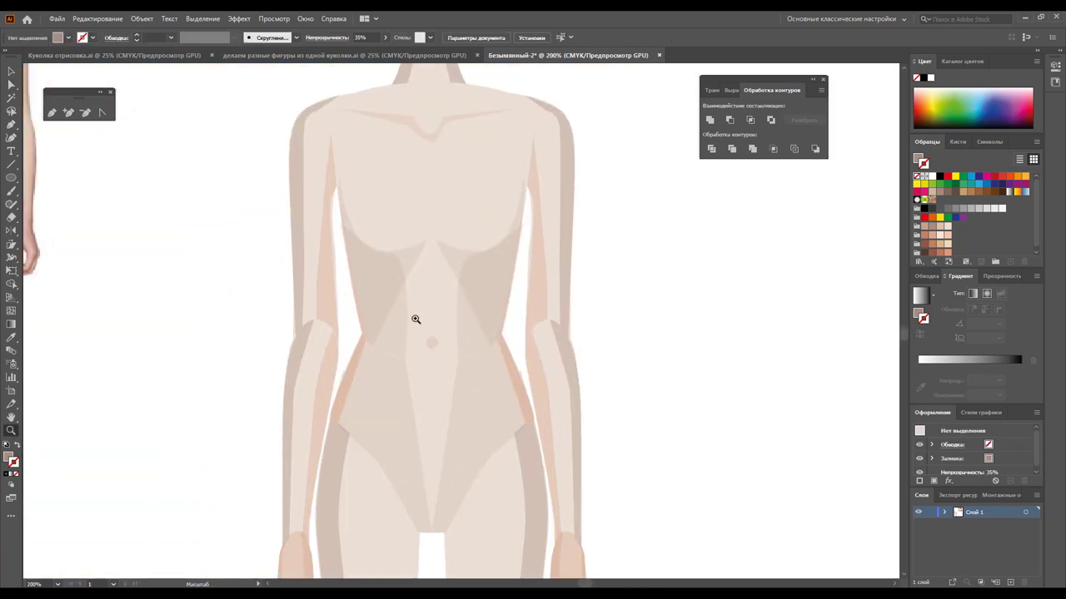
click(415, 320)
Move the top points of the left and right forearm shading shapes outward near the elbows
click(12, 84)
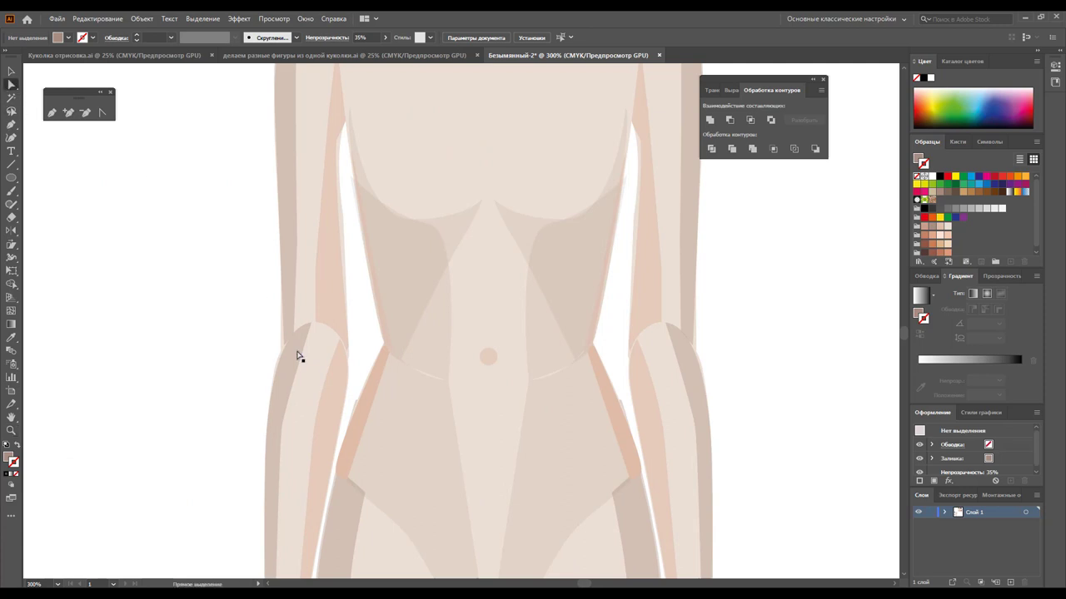
click(298, 352)
drag(309, 324, 269, 353)
click(681, 334)
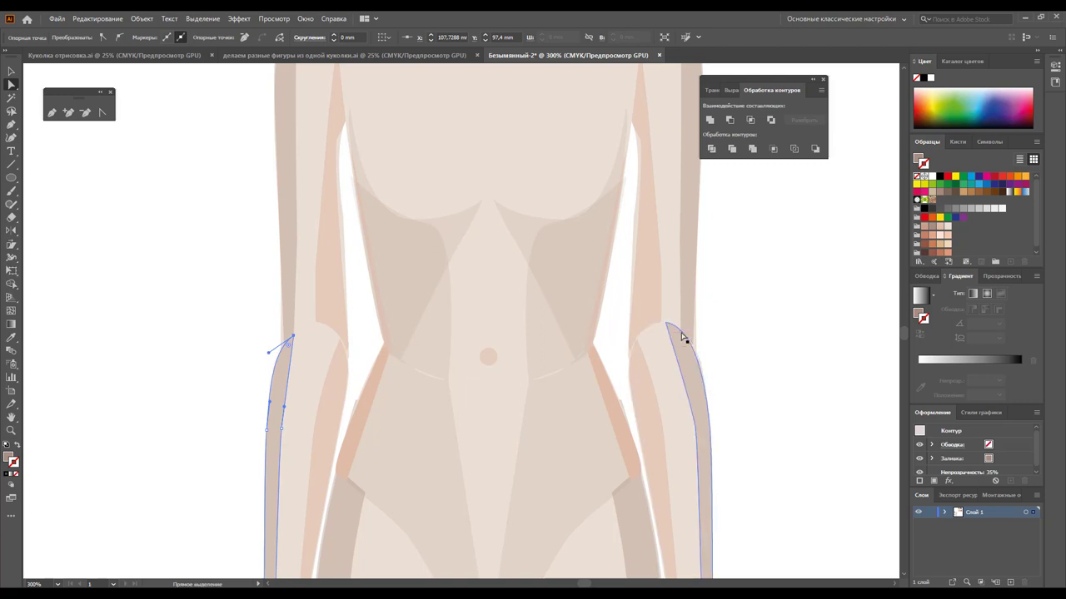
drag(667, 327, 681, 332)
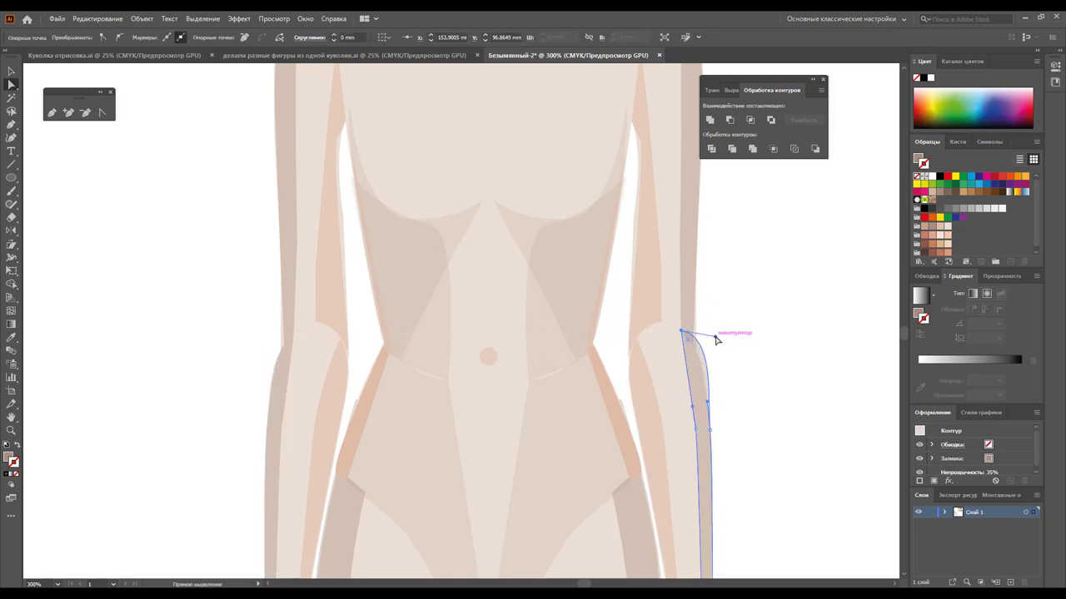
click(745, 357)
key(z)
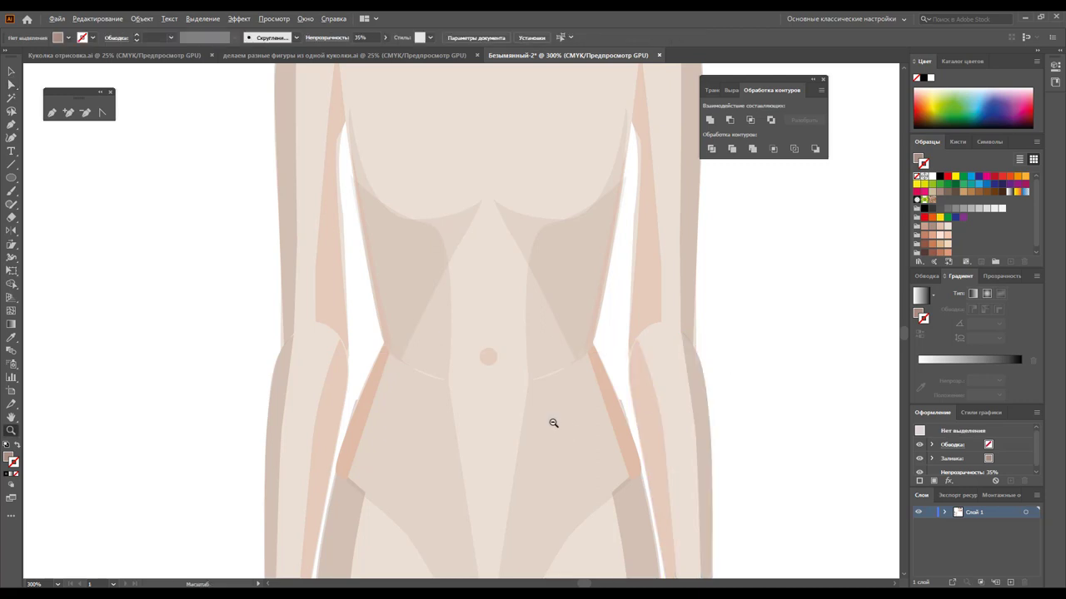
alt+click(468, 400)
alt+click(464, 338)
Lower the opacity of both leg shading shapes to 31%
alt+click(443, 322)
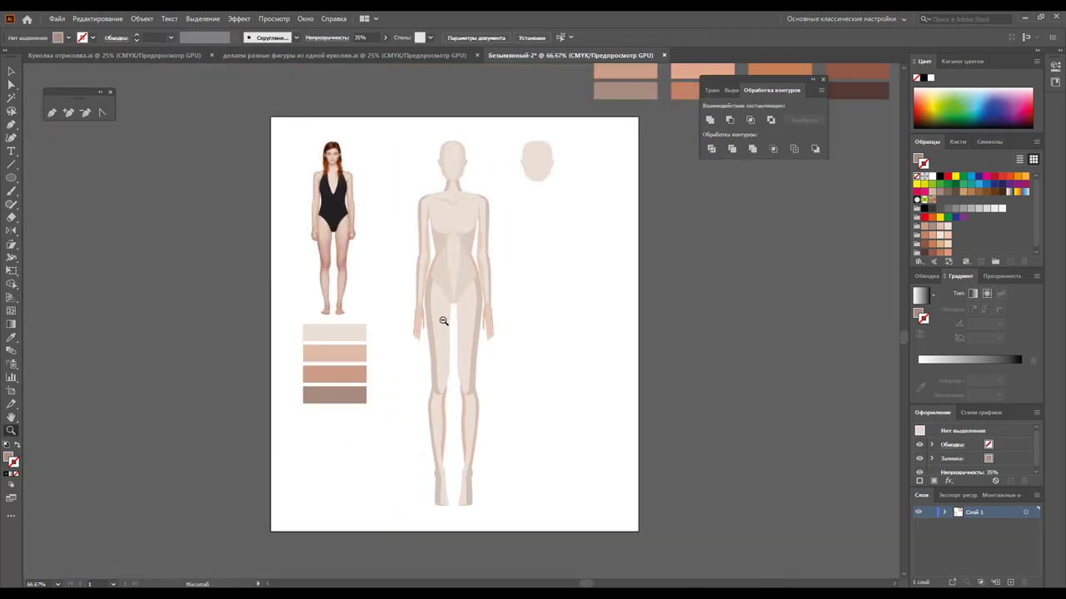
alt+click(466, 330)
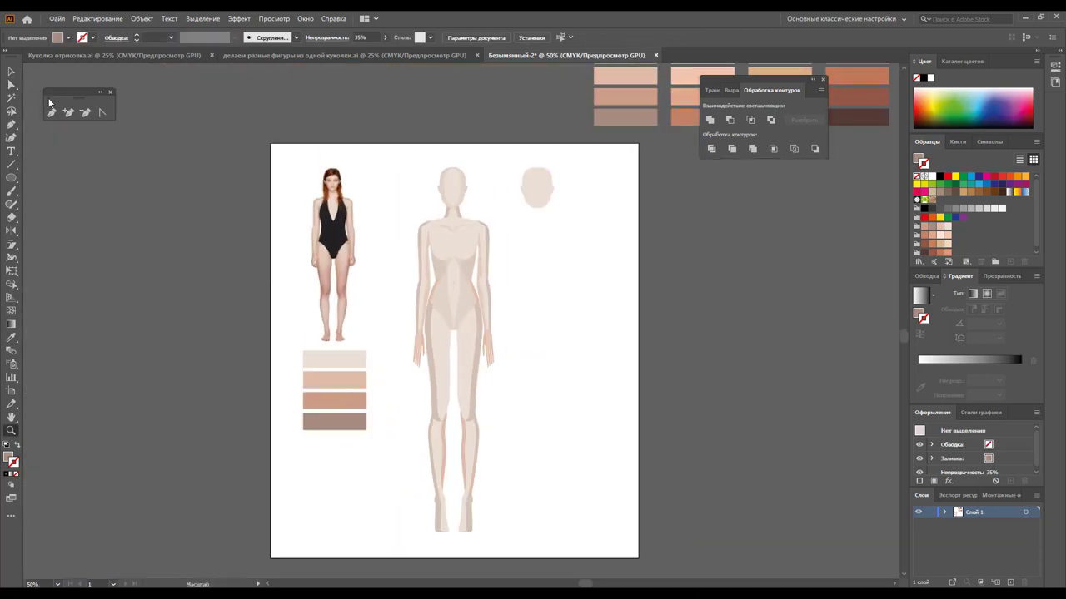
click(11, 71)
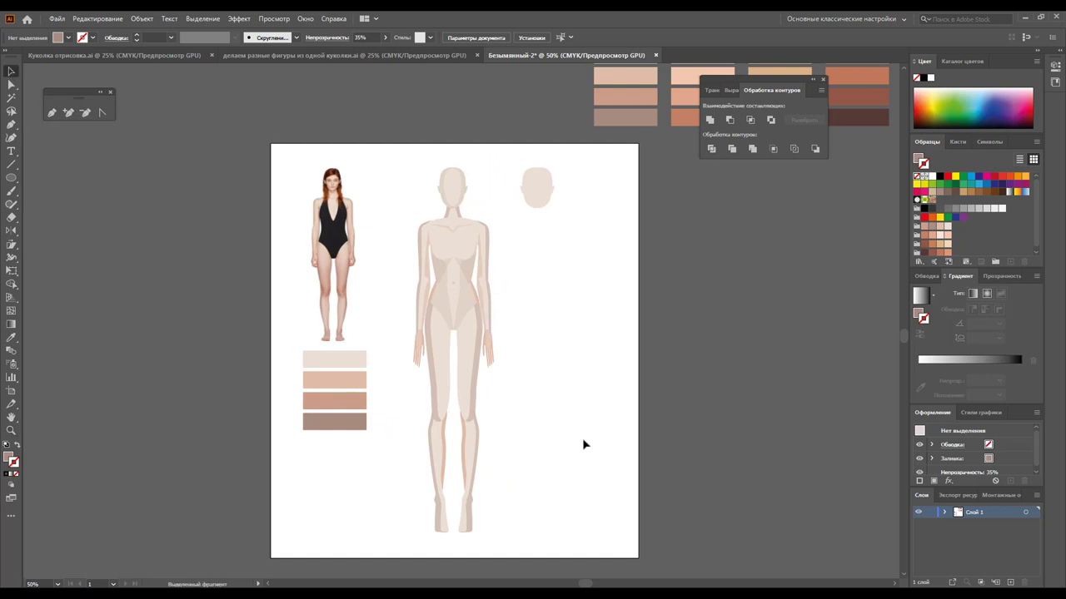
click(464, 447)
shift+click(445, 442)
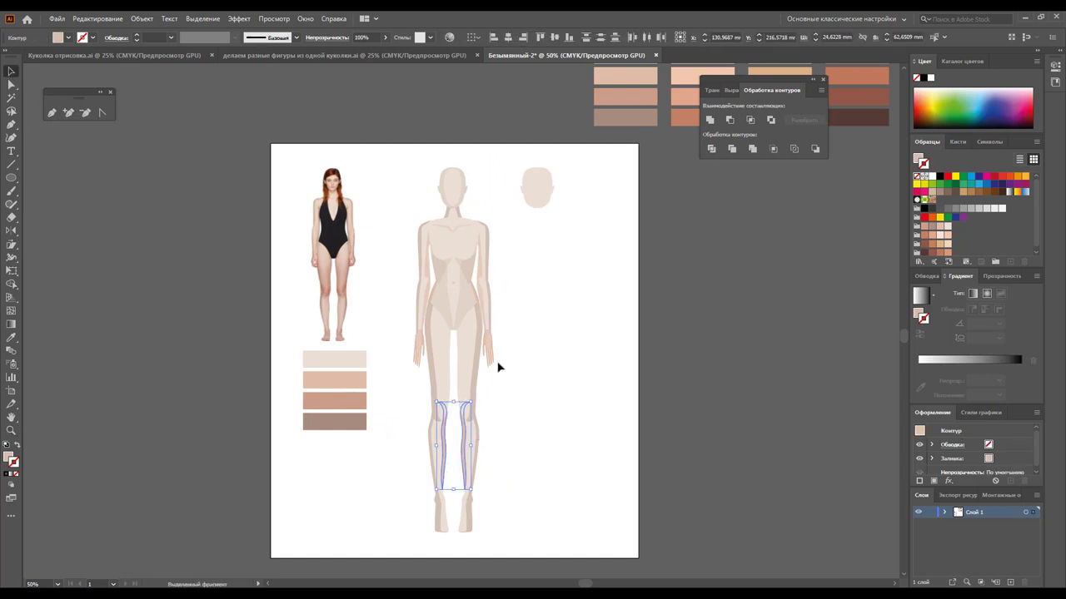
click(386, 36)
drag(389, 54, 353, 54)
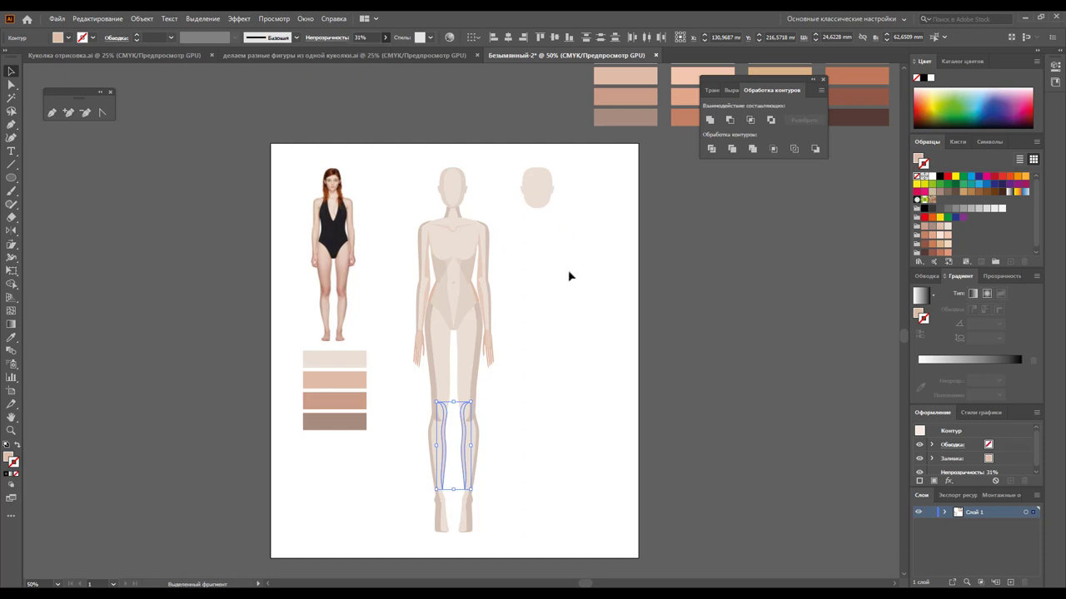
click(531, 410)
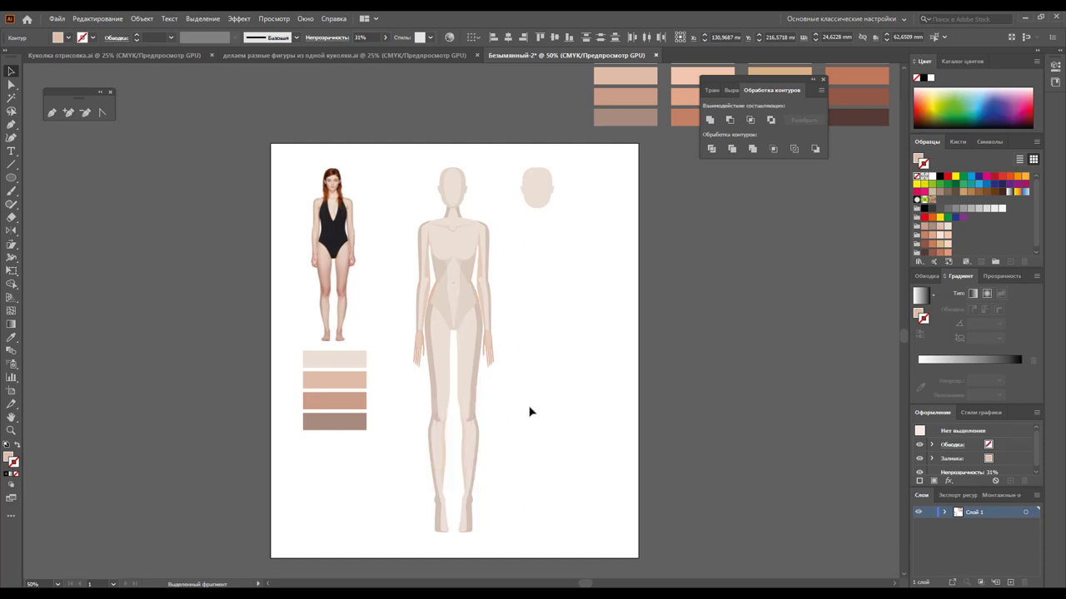
Undo an extra fade and set the leg shading opacity to 15%
click(481, 371)
shift+click(434, 380)
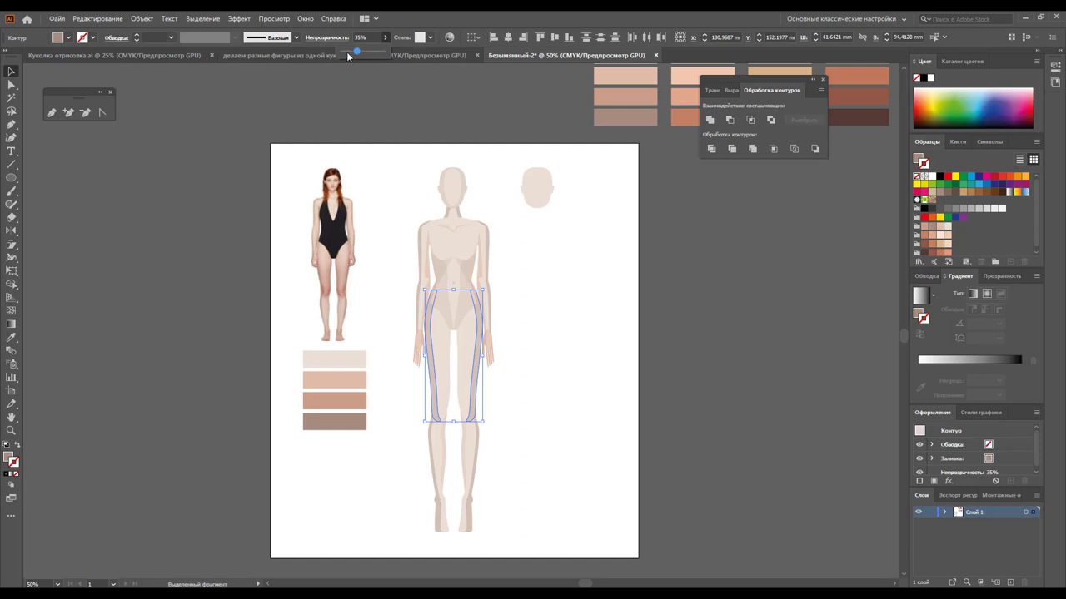
click(552, 346)
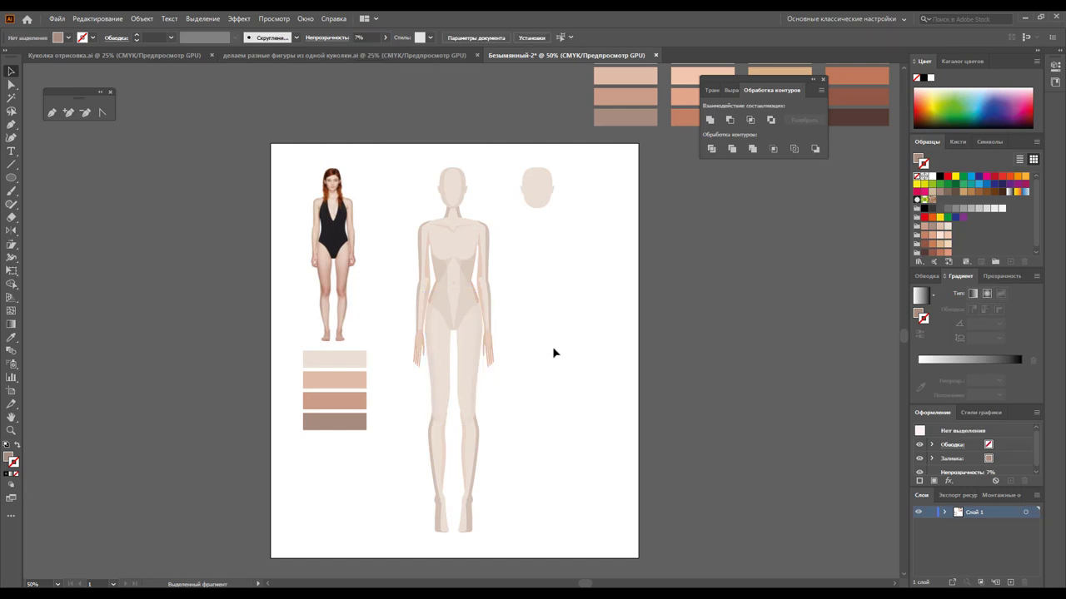
key(ctrl+z)
key(ctrl+z)
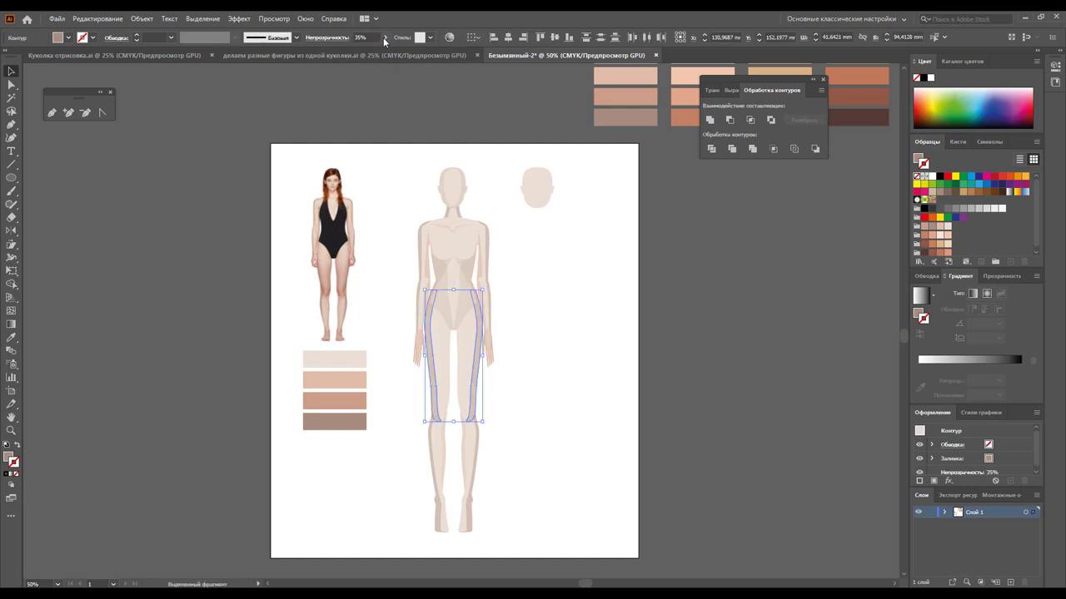
click(383, 37)
drag(361, 52, 353, 52)
click(546, 333)
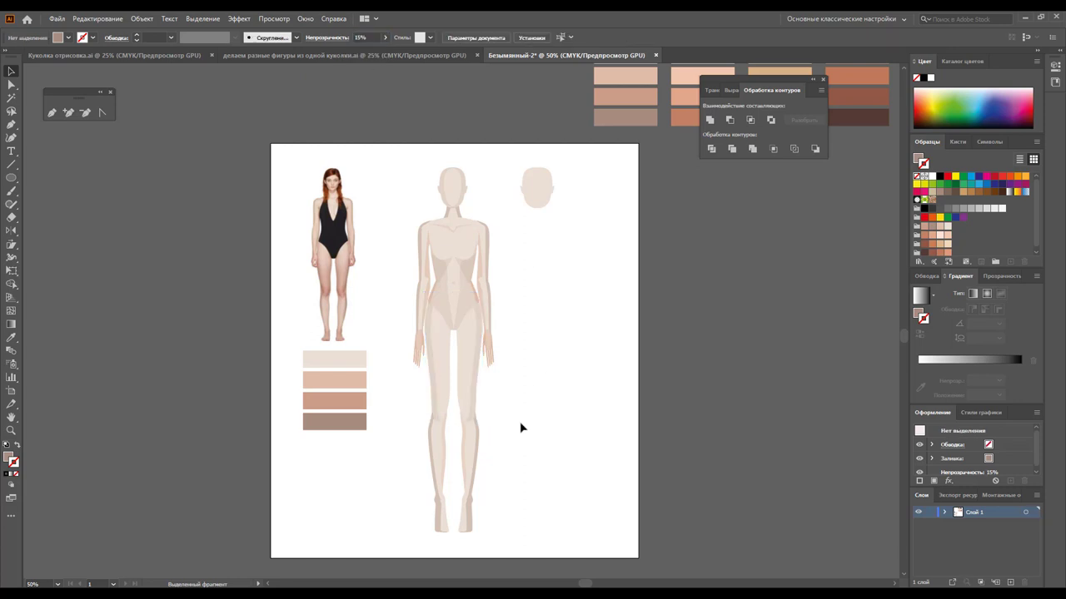
Check the left leg and feet opacity, then move a thigh shading shape right of the figure
shift+click(434, 463)
shift+click(435, 520)
shift+click(466, 525)
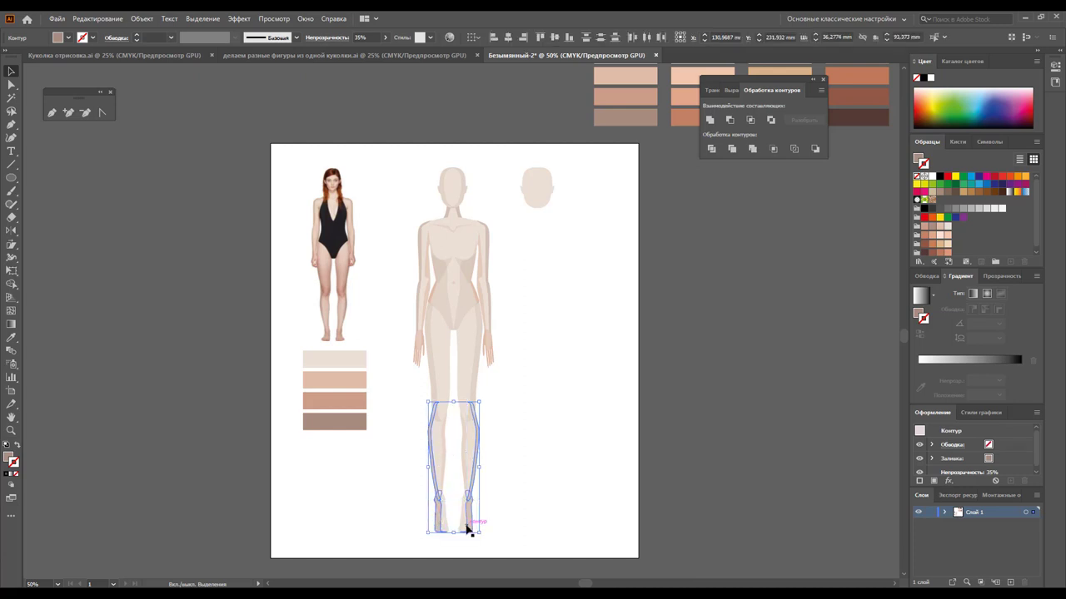
click(385, 37)
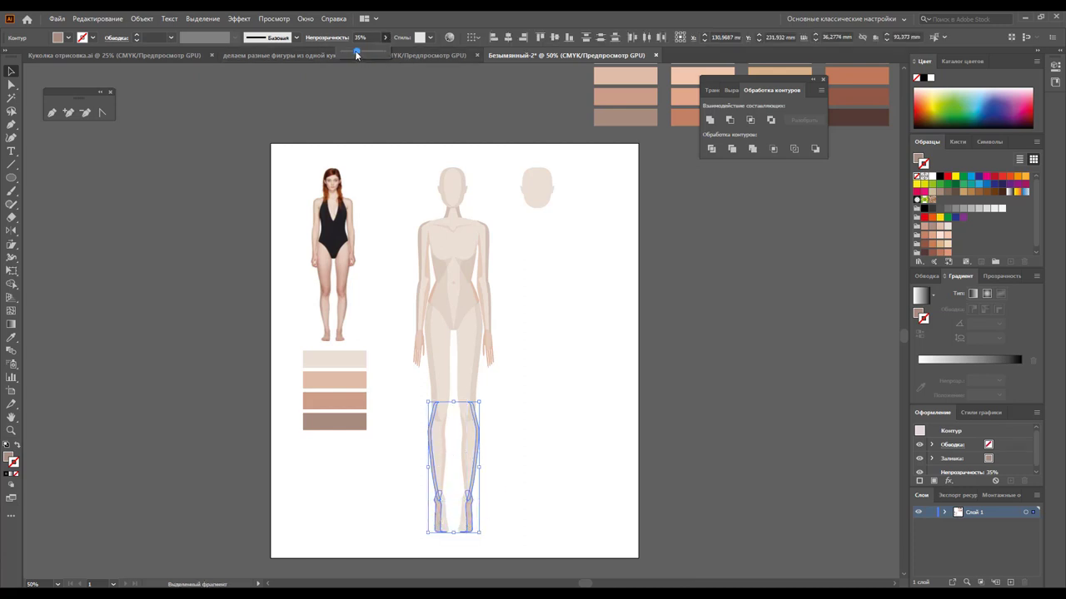
click(524, 342)
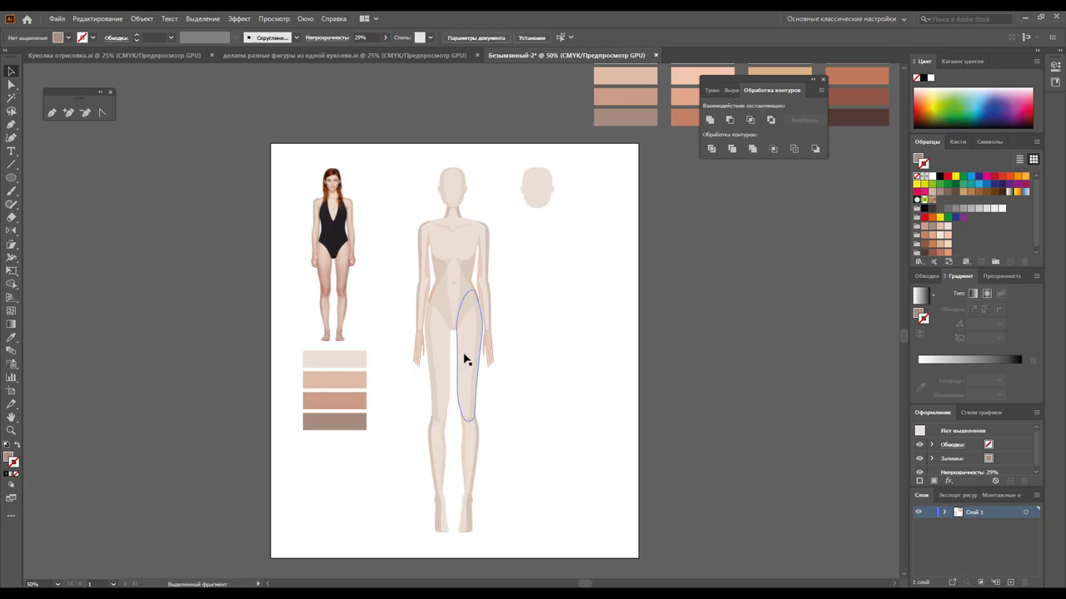
mouse_move(464, 358)
mouse_down()
mouse_move(533, 358)
mouse_move(468, 354)
mouse_move(547, 348)
mouse_up()
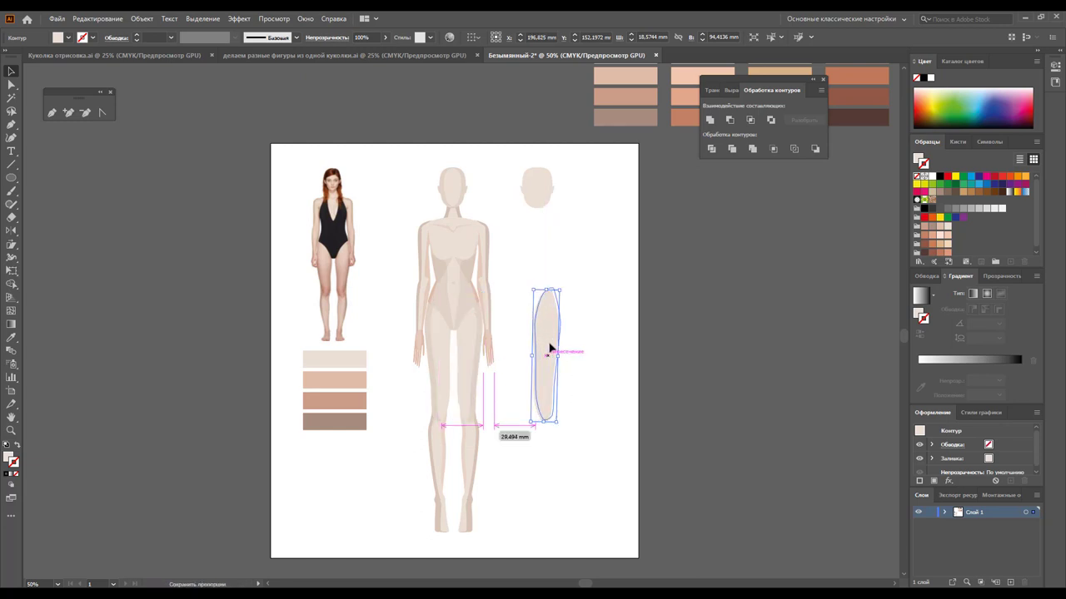
Divide the overlapping thigh shapes, ungroup them, and move both pieces back onto the leg
drag(588, 352, 528, 374)
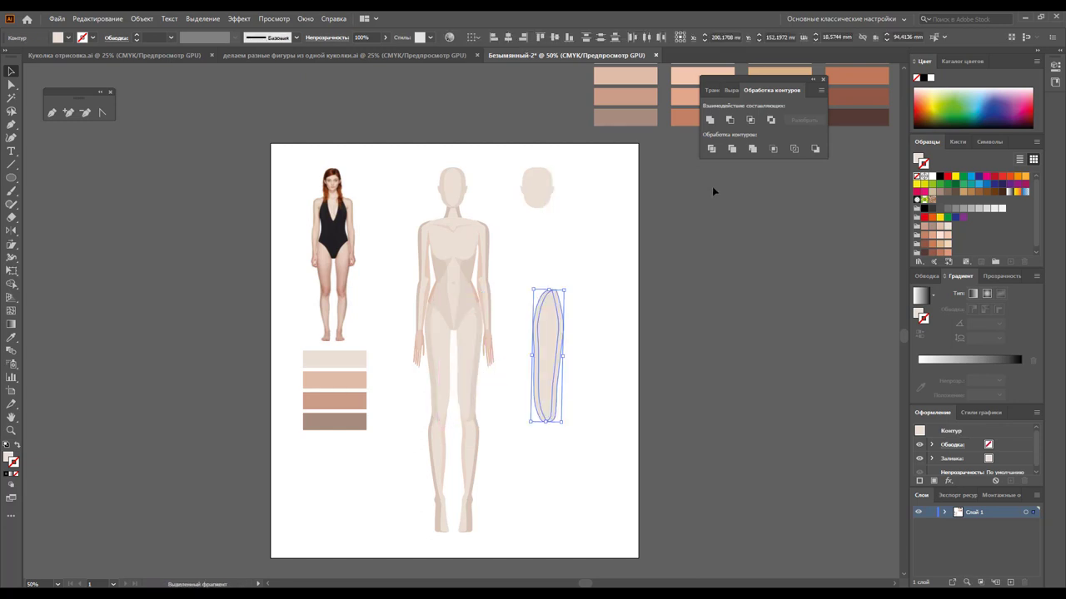
click(719, 149)
right_click(547, 336)
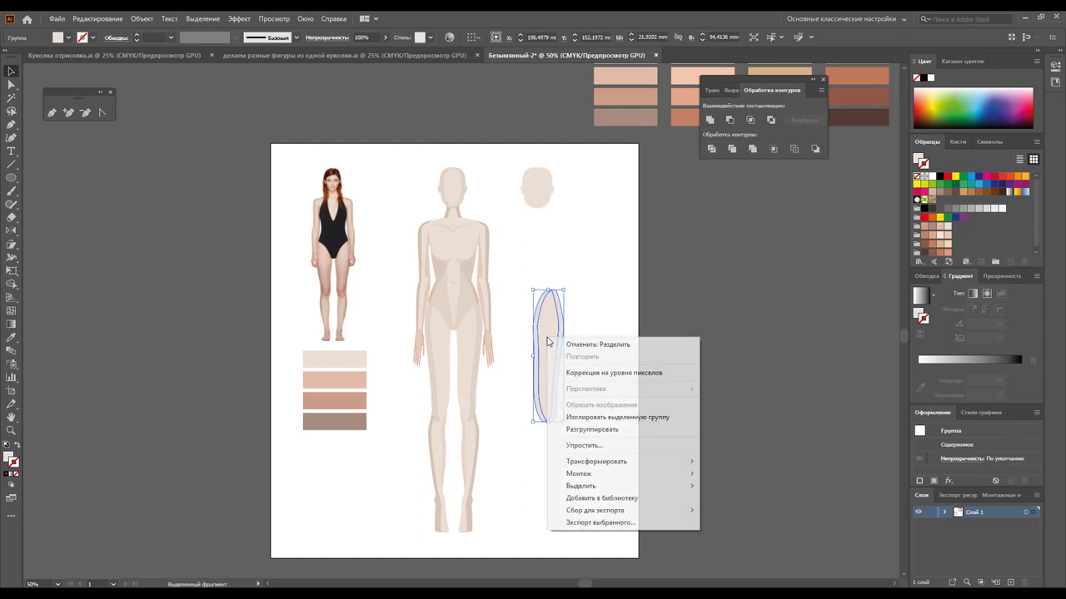
click(578, 431)
drag(537, 381, 461, 381)
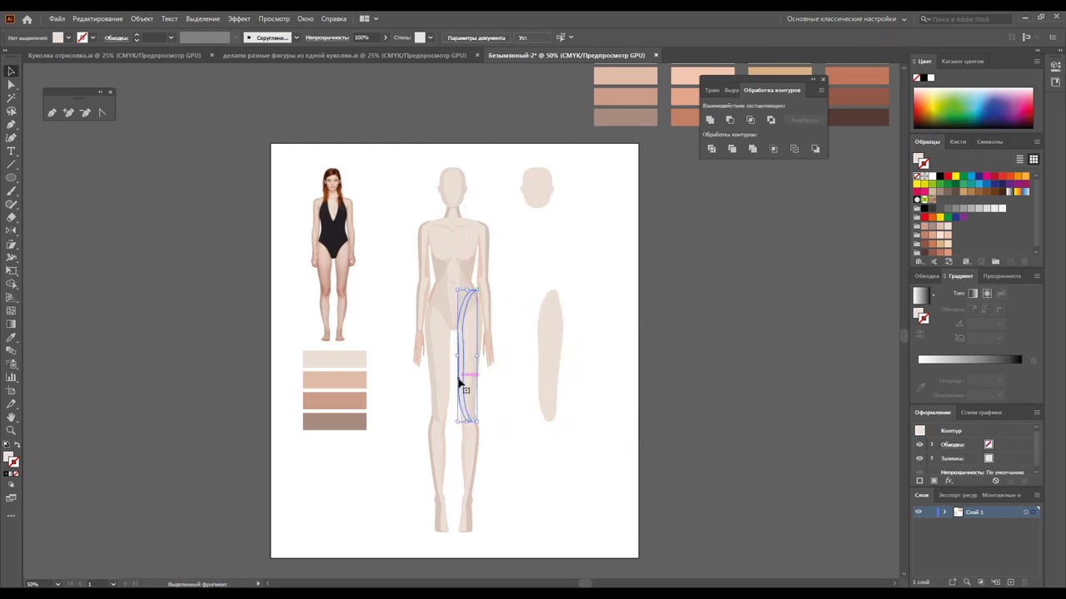
click(534, 398)
click(551, 338)
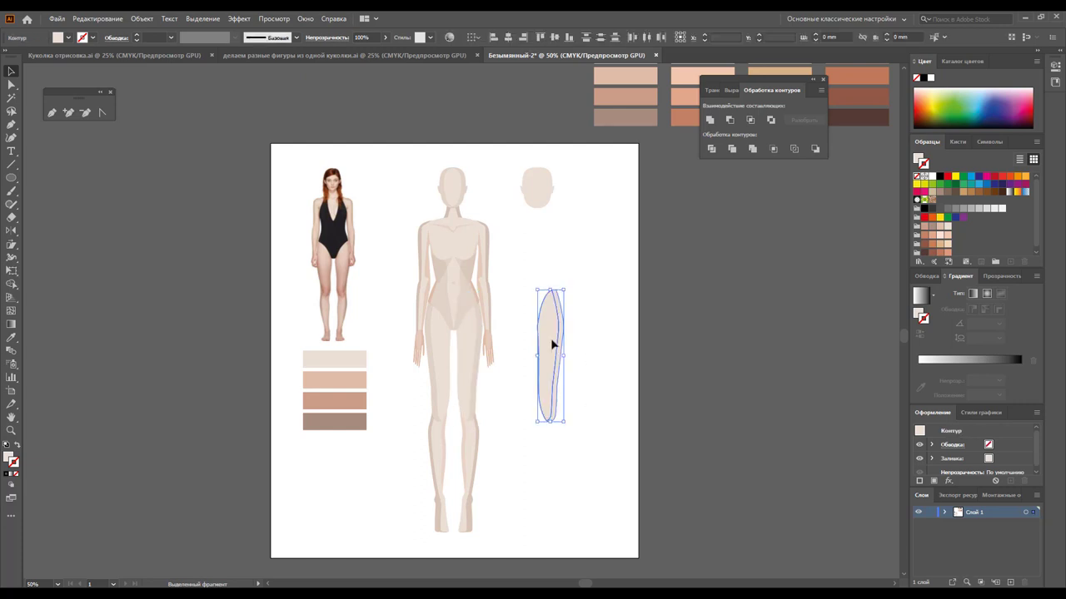
drag(550, 338, 458, 348)
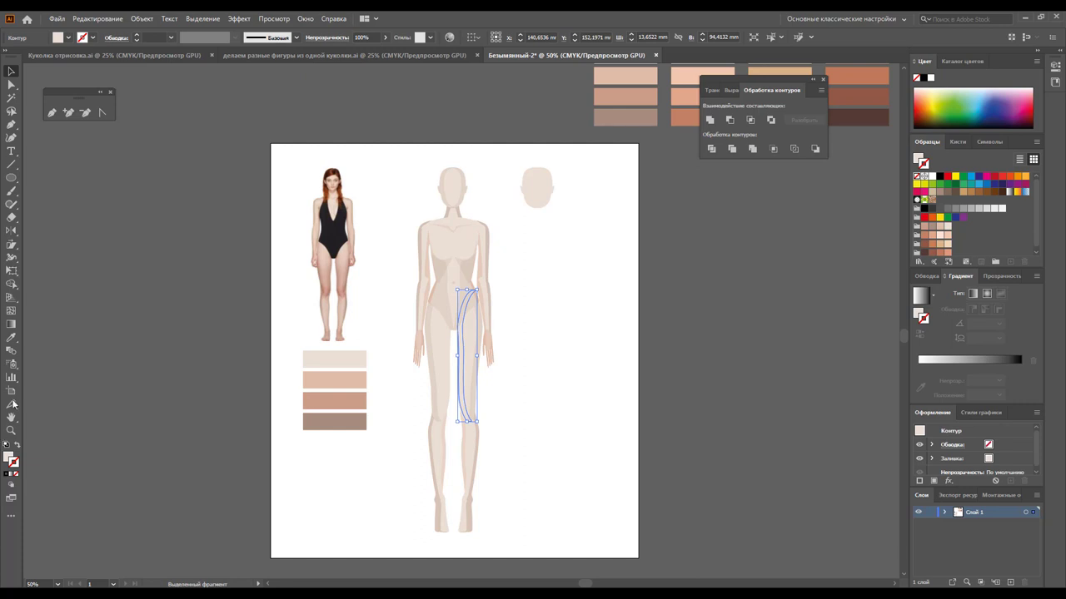
Give the leg piece the shading colour and 38% opacity via the Eyedropper
click(11, 337)
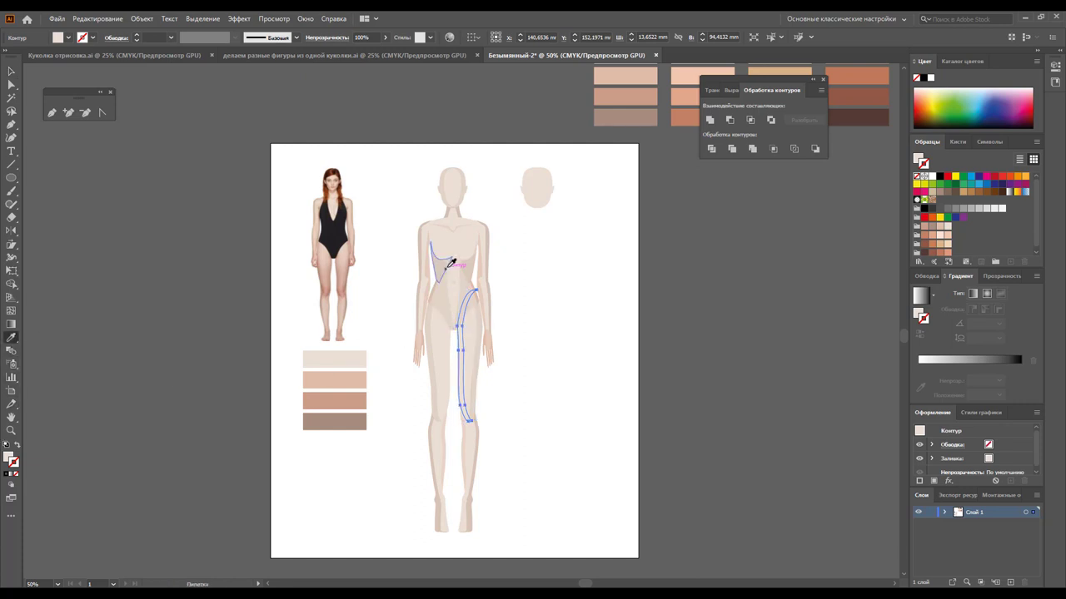
click(456, 223)
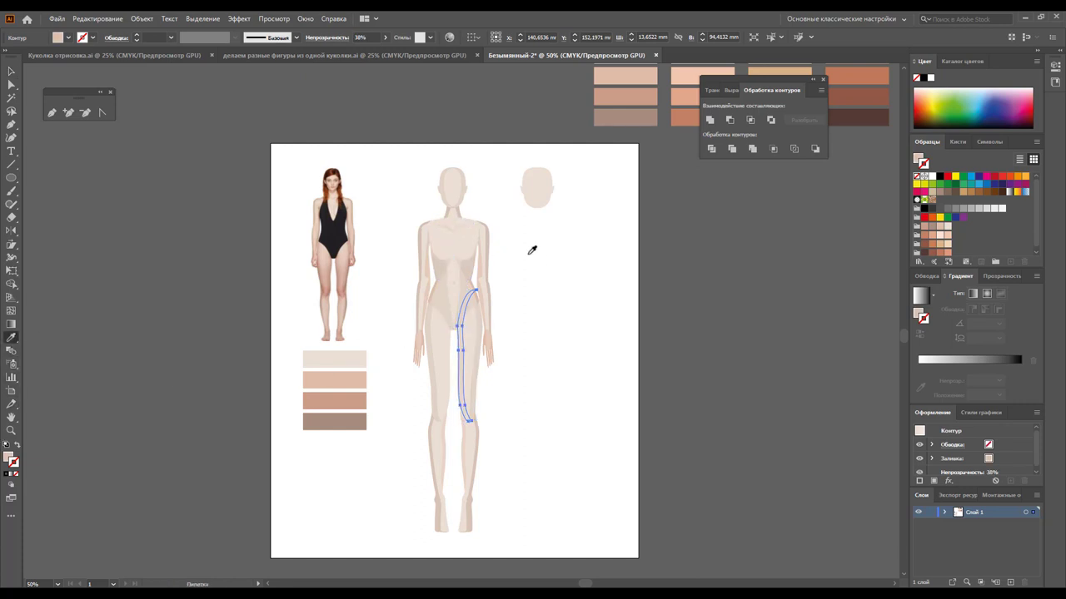
click(11, 72)
click(570, 375)
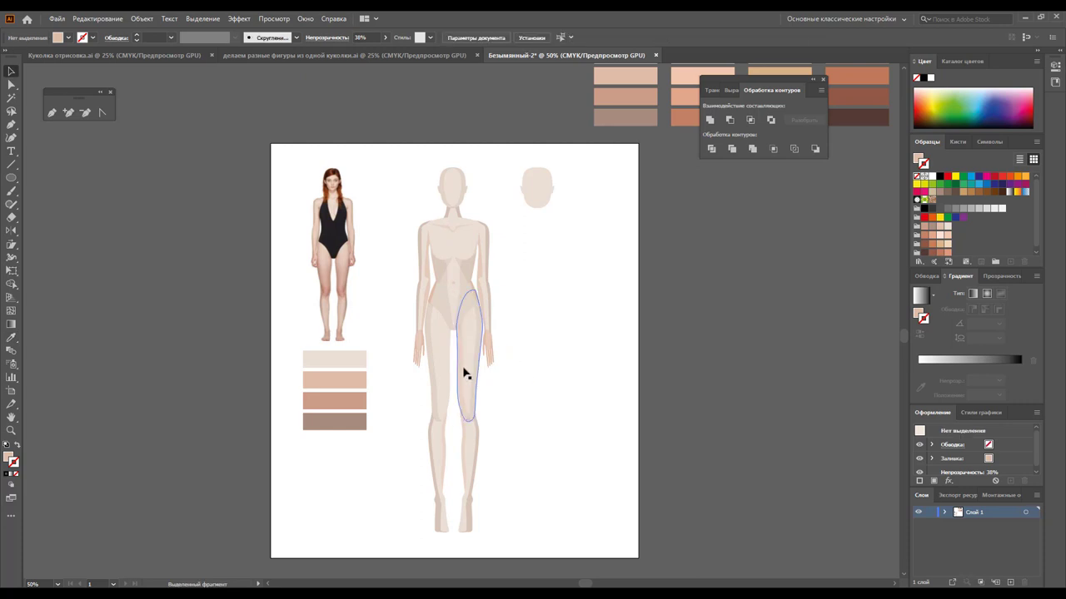
click(458, 354)
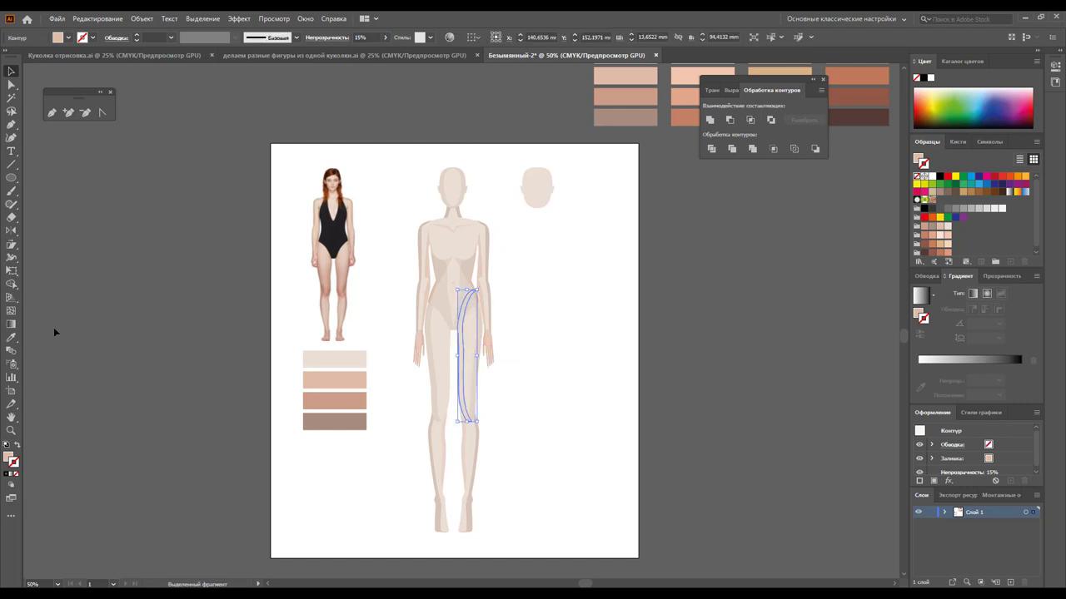
Reflect the leg shading shape onto the figure's other leg
click(11, 230)
drag(457, 299, 453, 284)
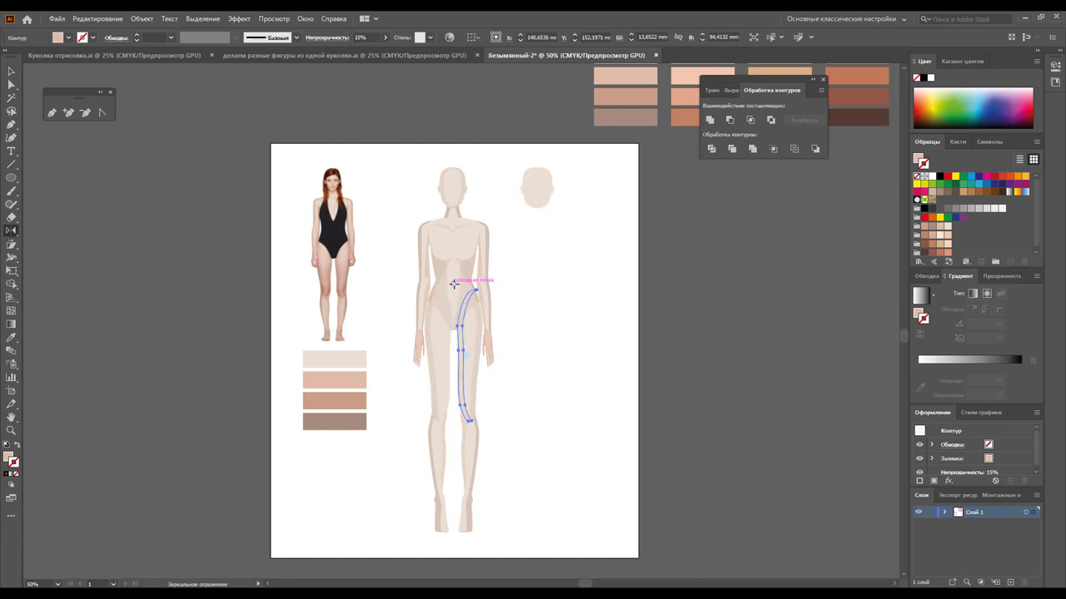
click(453, 284)
drag(457, 347, 452, 349)
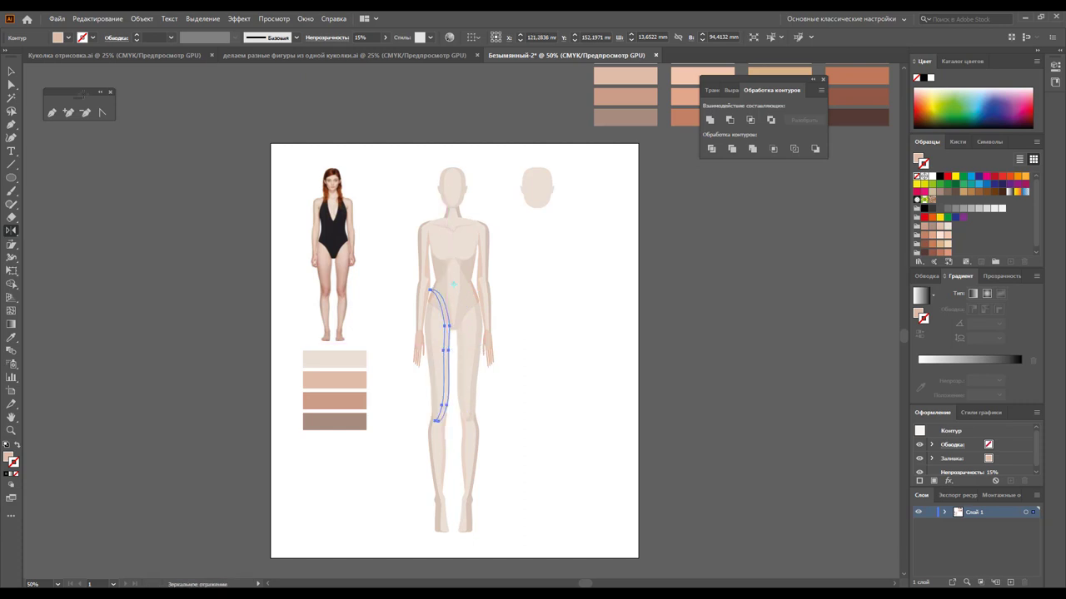
click(11, 71)
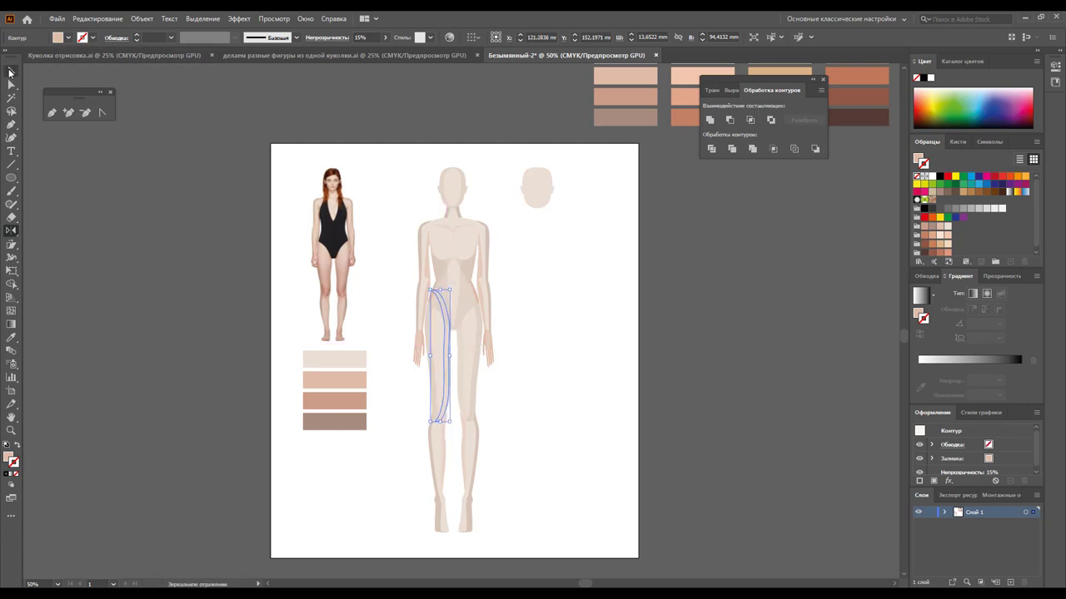
click(541, 293)
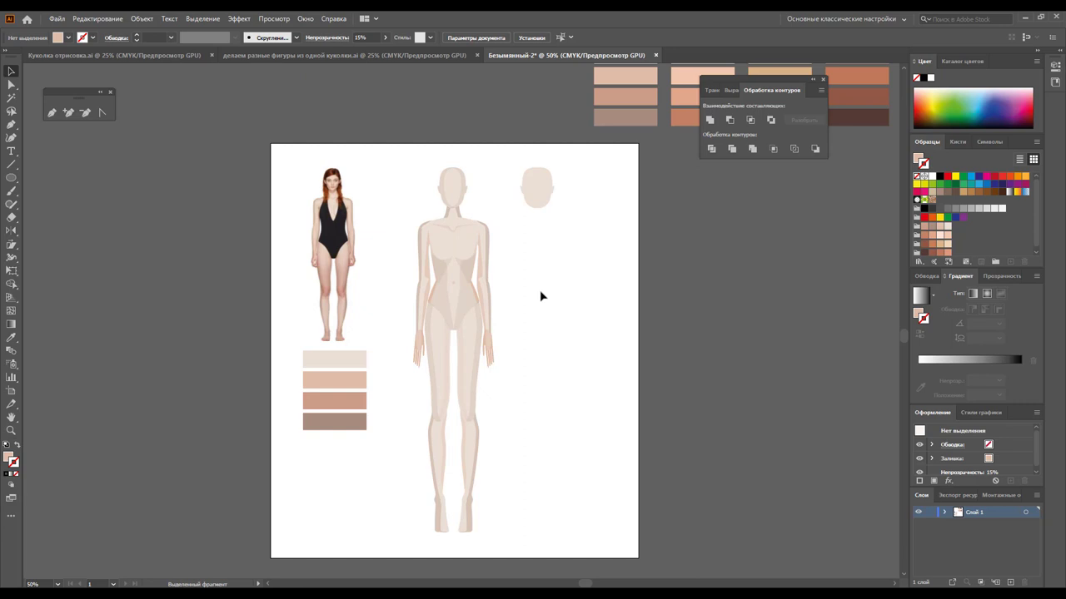
Set the shading on both feet and both legs to 19% opacity
click(471, 518)
shift+click(441, 511)
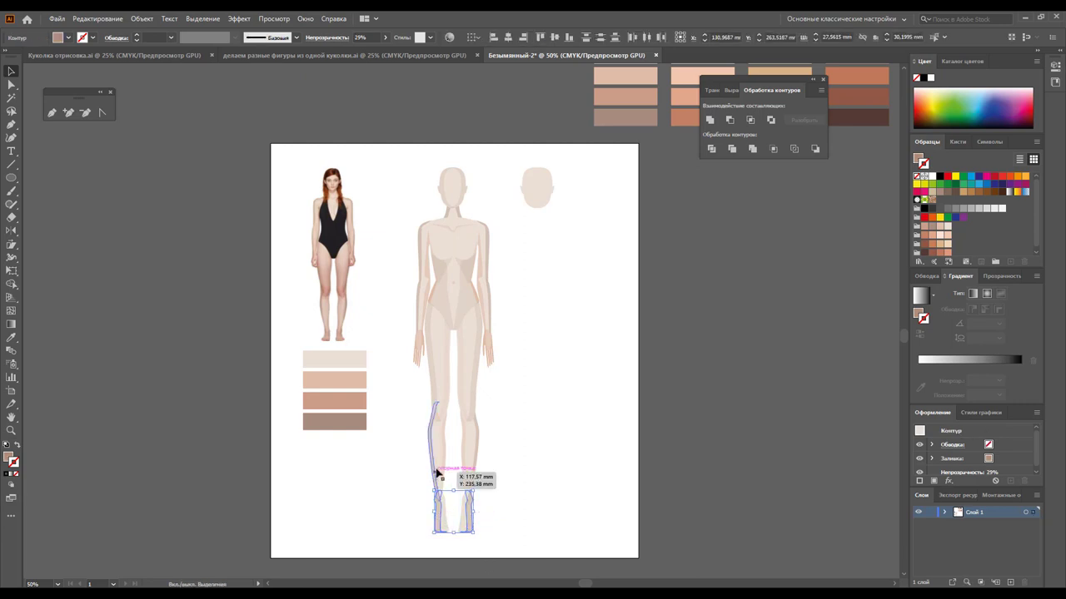
shift+click(435, 468)
shift+click(481, 452)
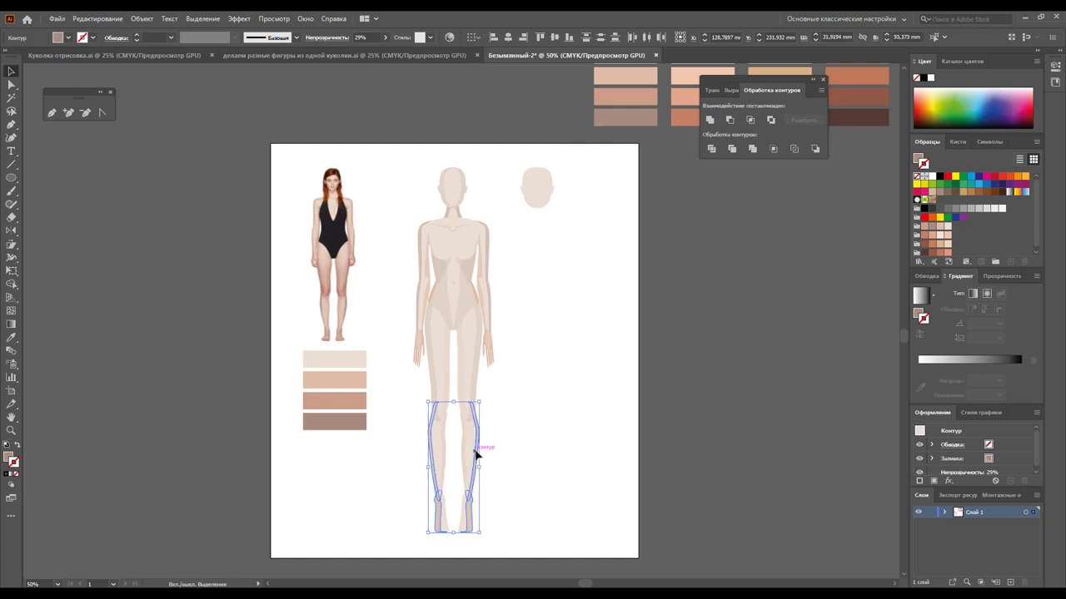
click(386, 38)
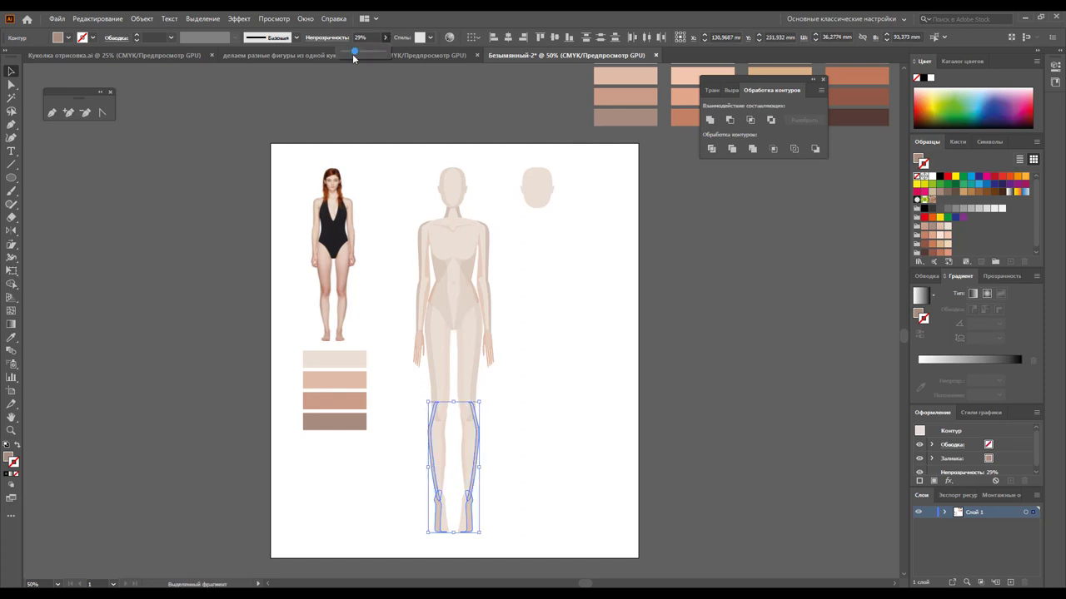
drag(351, 53, 348, 54)
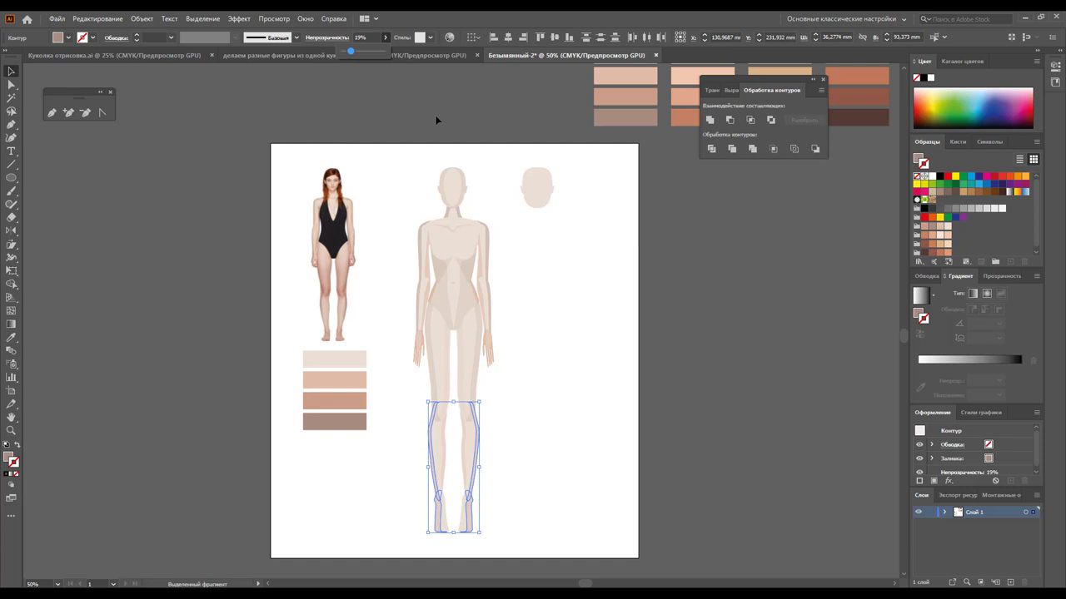
click(531, 264)
Delete the spare head and stretch the torso shading from neck to hips at 15% opacity
drag(578, 164, 511, 233)
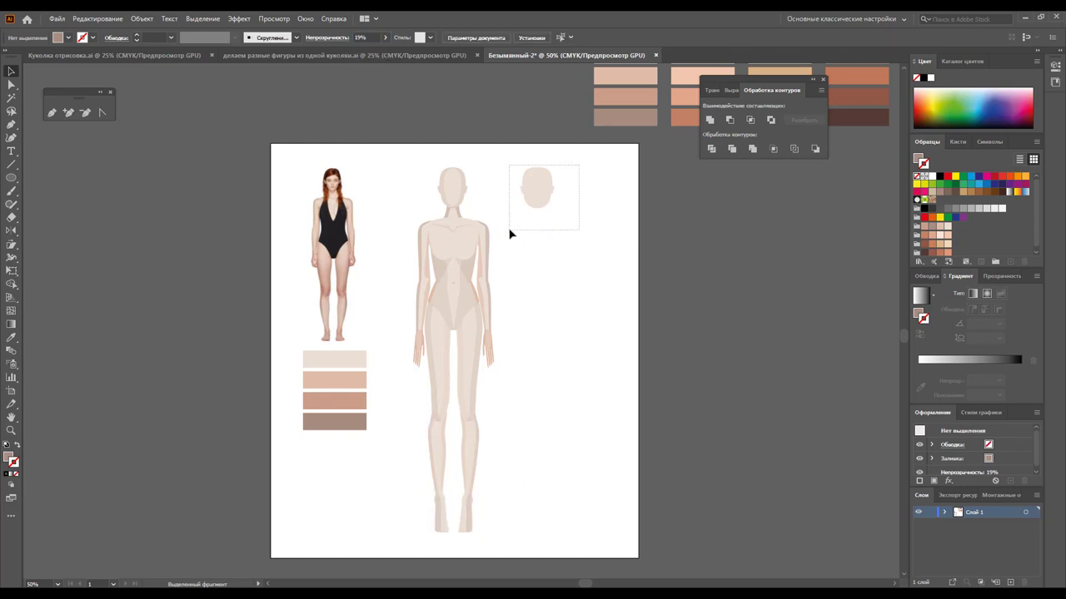
key(Delete)
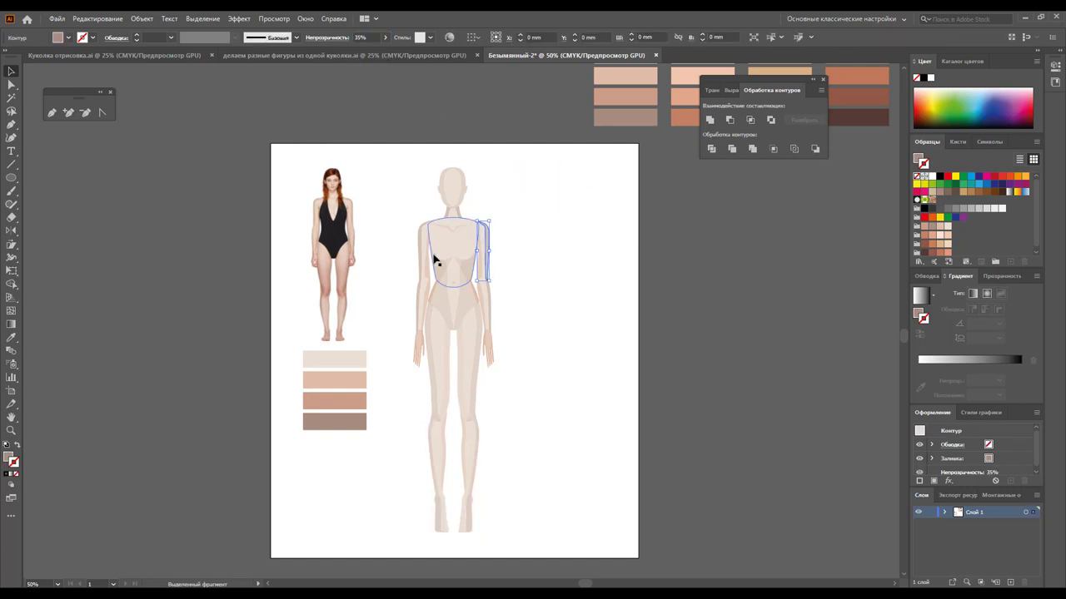
click(419, 233)
drag(419, 304, 417, 335)
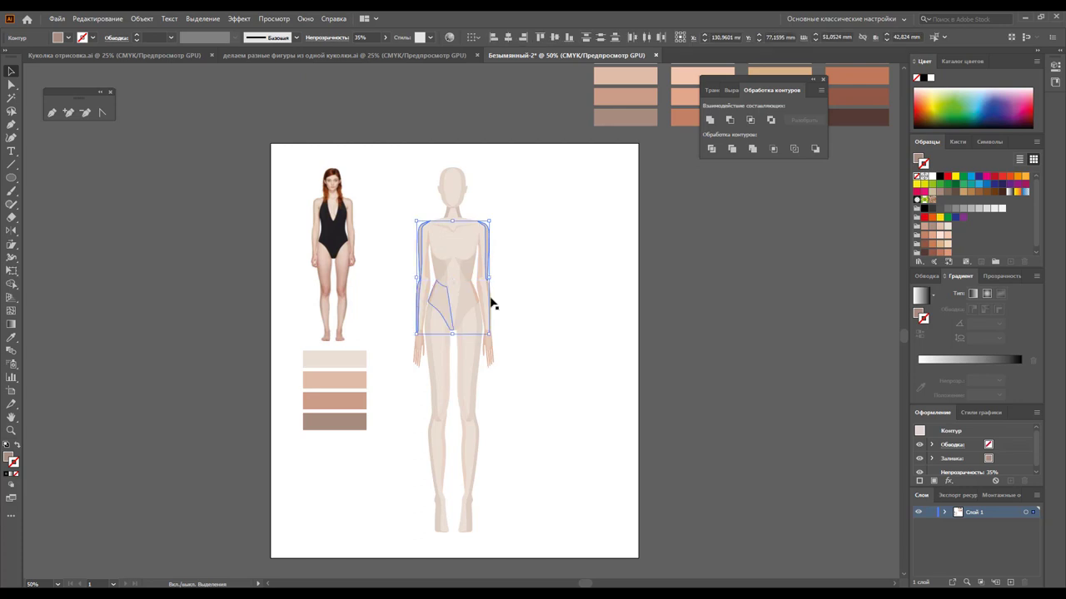
drag(452, 214, 459, 215)
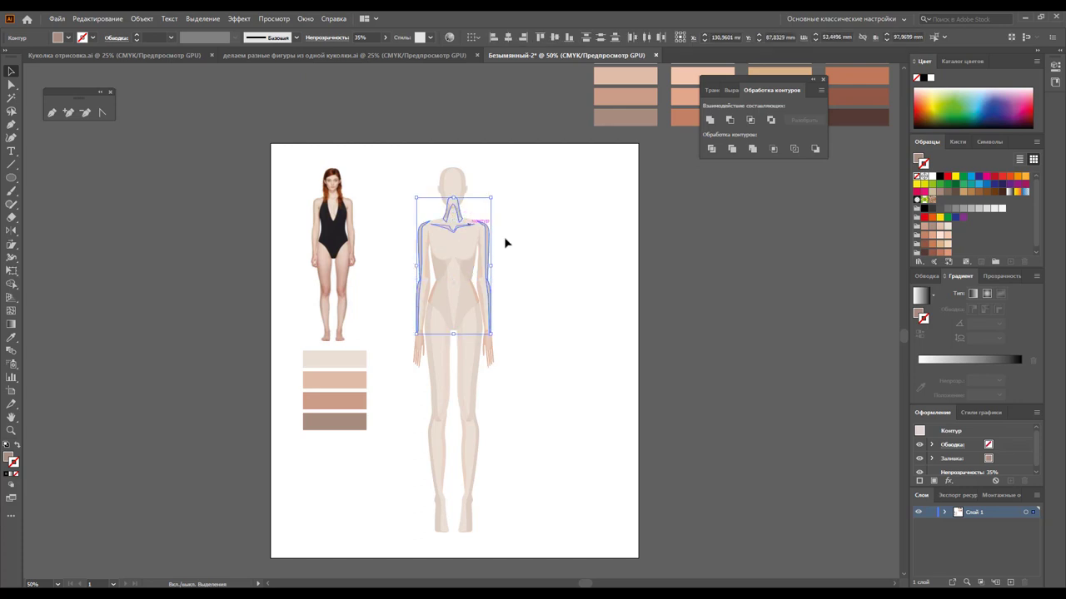
click(387, 39)
drag(354, 53, 343, 53)
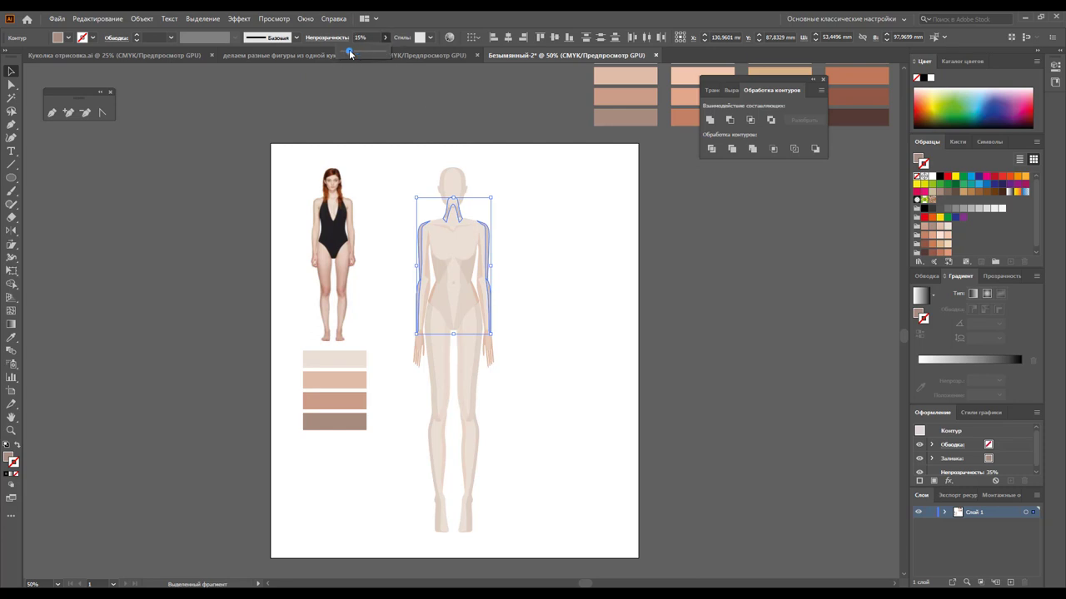
click(561, 204)
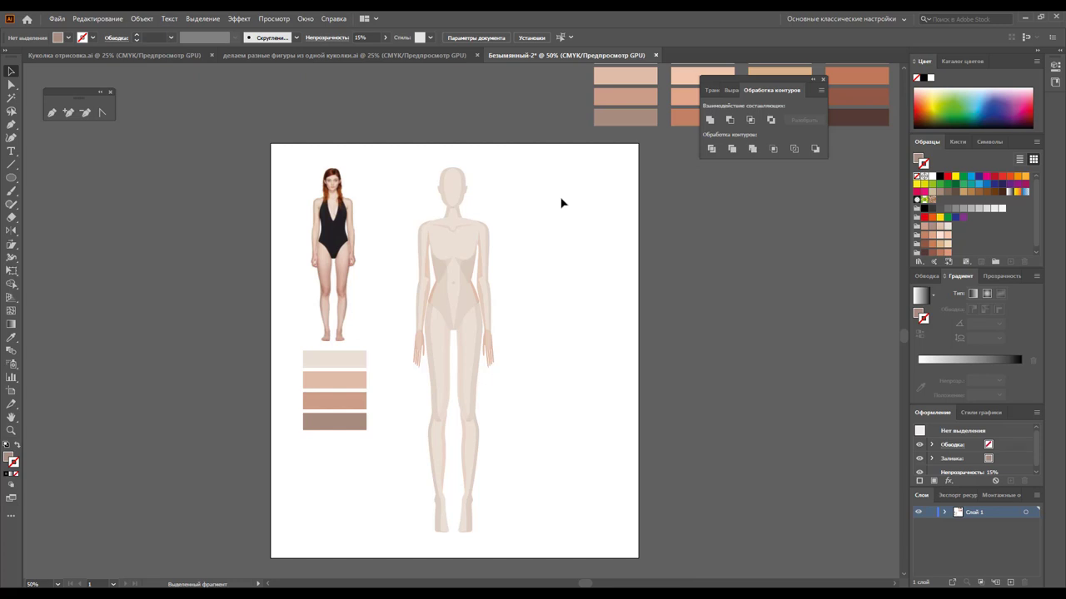
Join the left and right waist shading pieces with Ctrl+J and set them to 51% opacity
click(474, 292)
shift+click(434, 295)
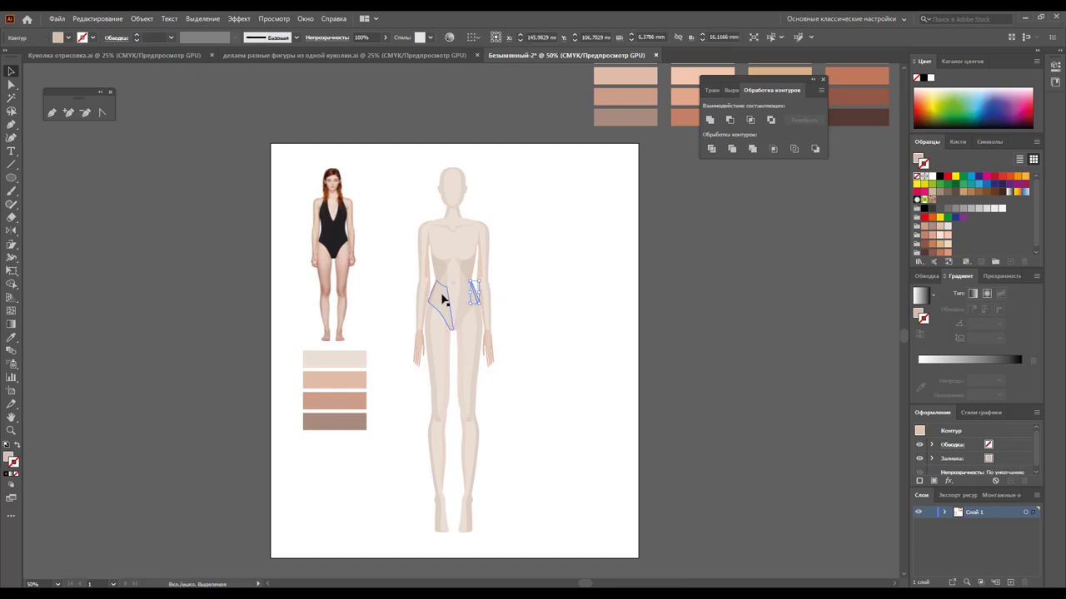
key(ctrl+j)
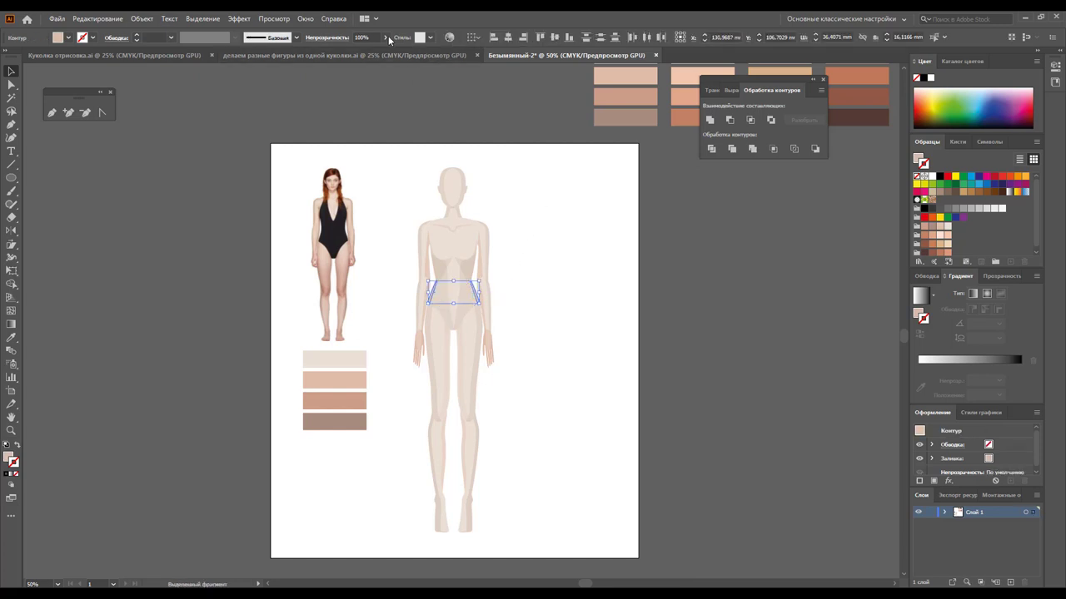
click(386, 36)
click(362, 52)
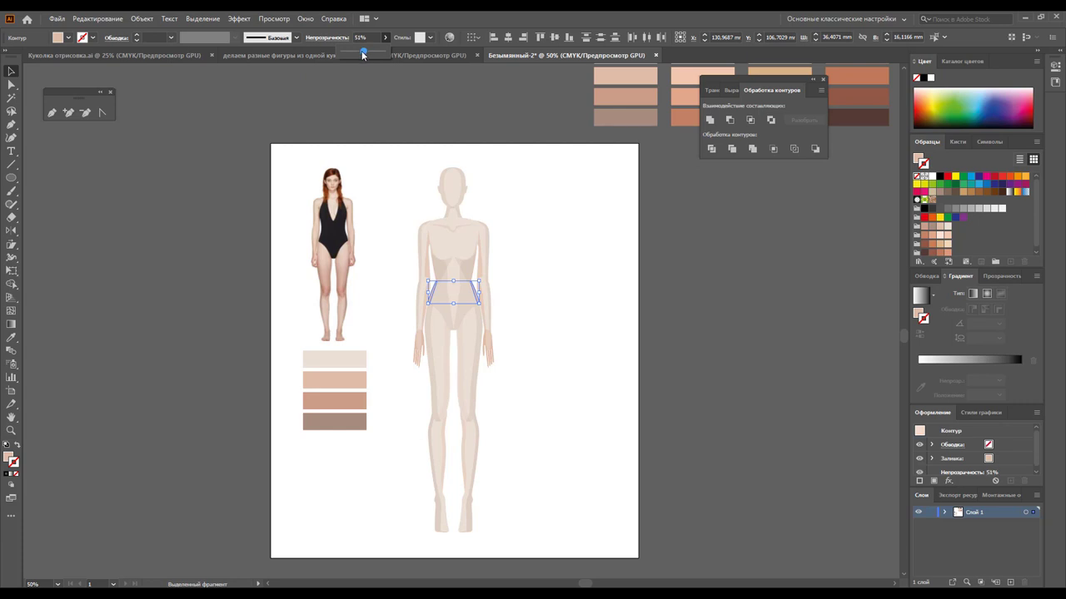
click(559, 219)
scroll(558, 219, down, 1)
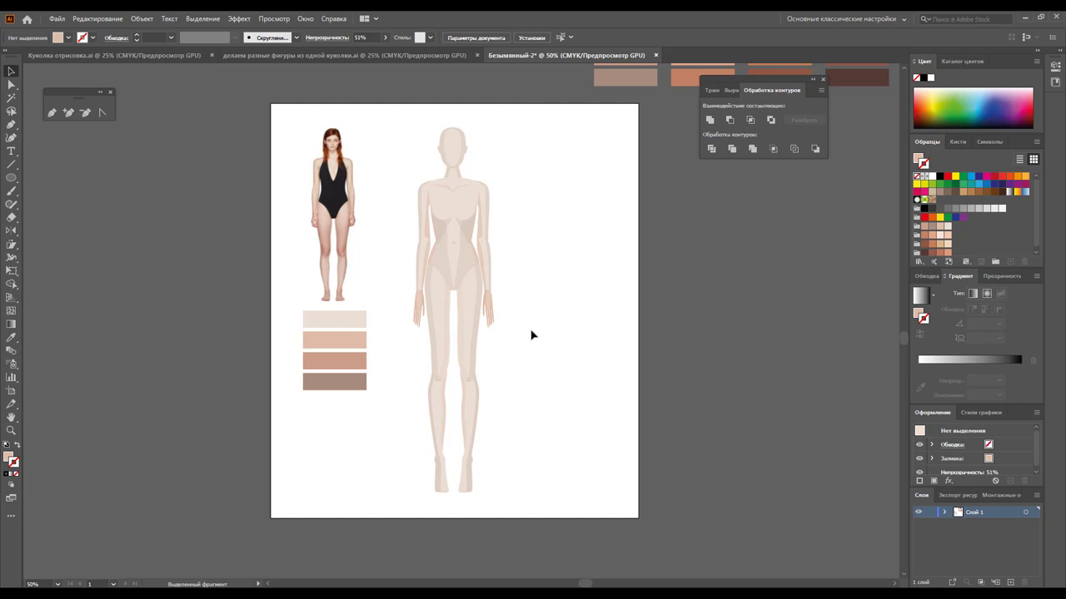
Marquee-select the whole croquis and Alt-drag a copy to its right
scroll(531, 335, up, 1)
key(z)
alt+click(535, 352)
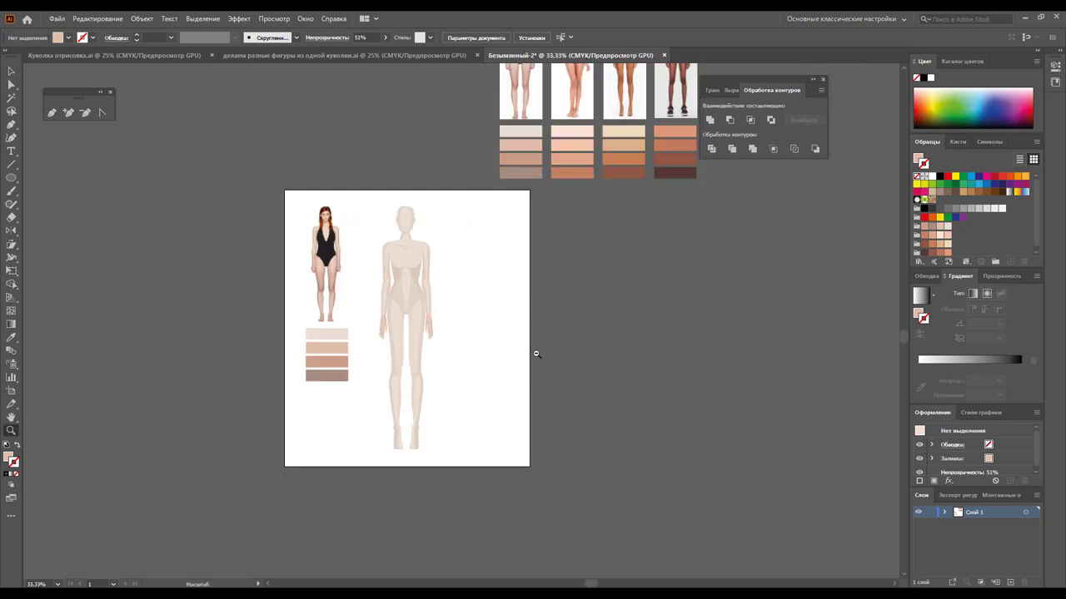
scroll(440, 349, up, 1)
scroll(443, 349, down, 1)
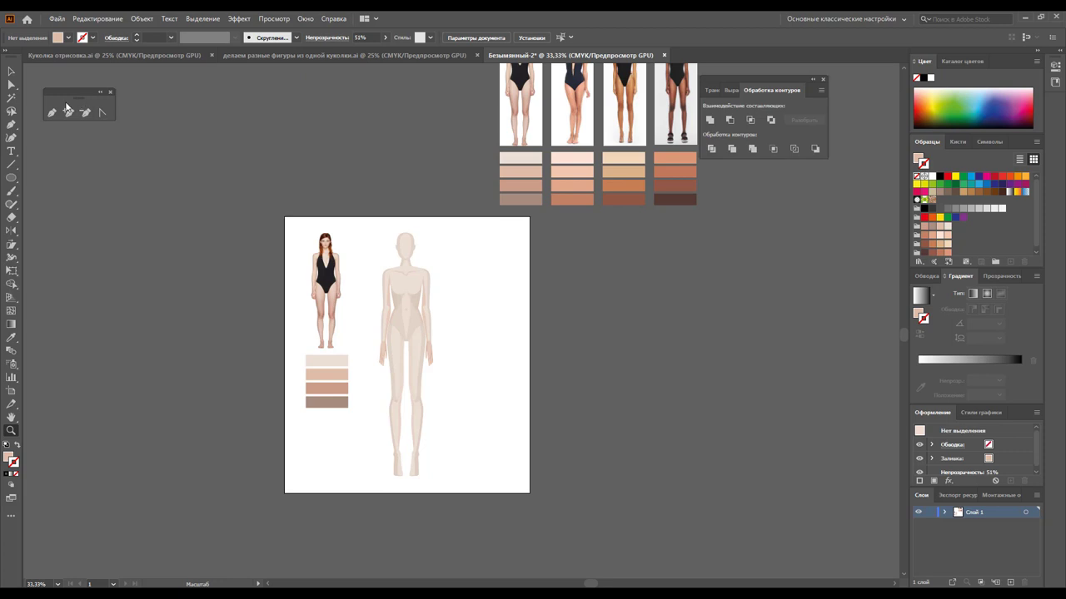
click(19, 72)
drag(493, 239, 369, 483)
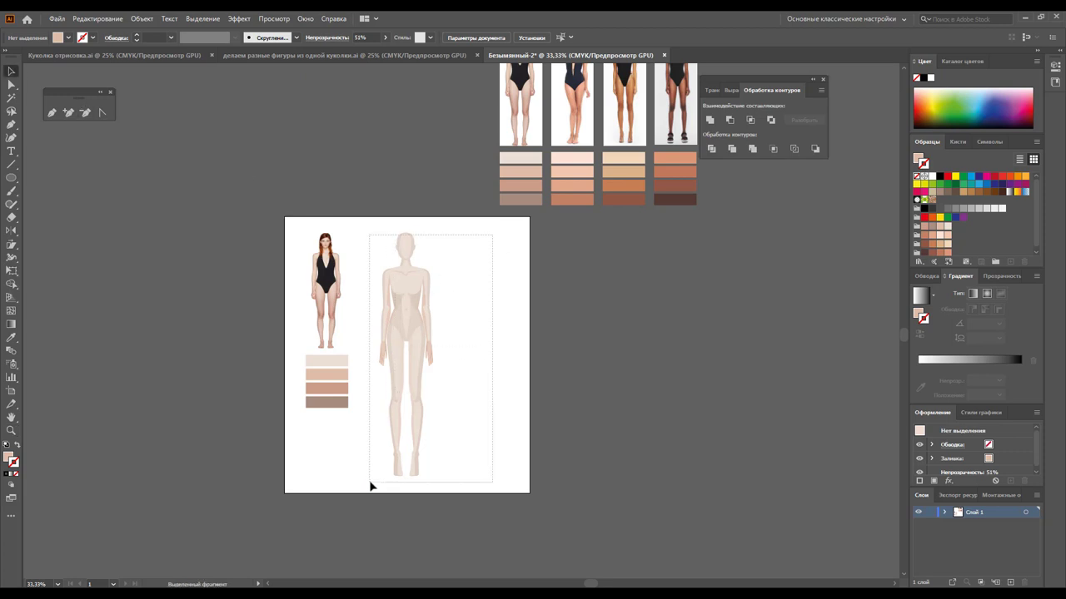
drag(400, 367, 467, 368)
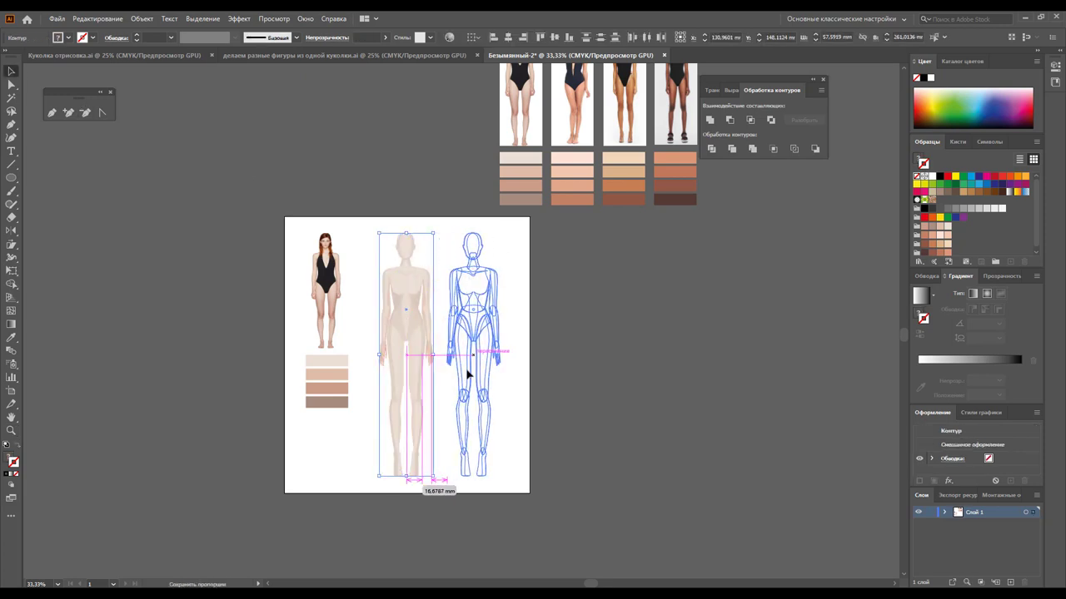
Zoom in on both figures and select a single shading piece on the copy
click(11, 430)
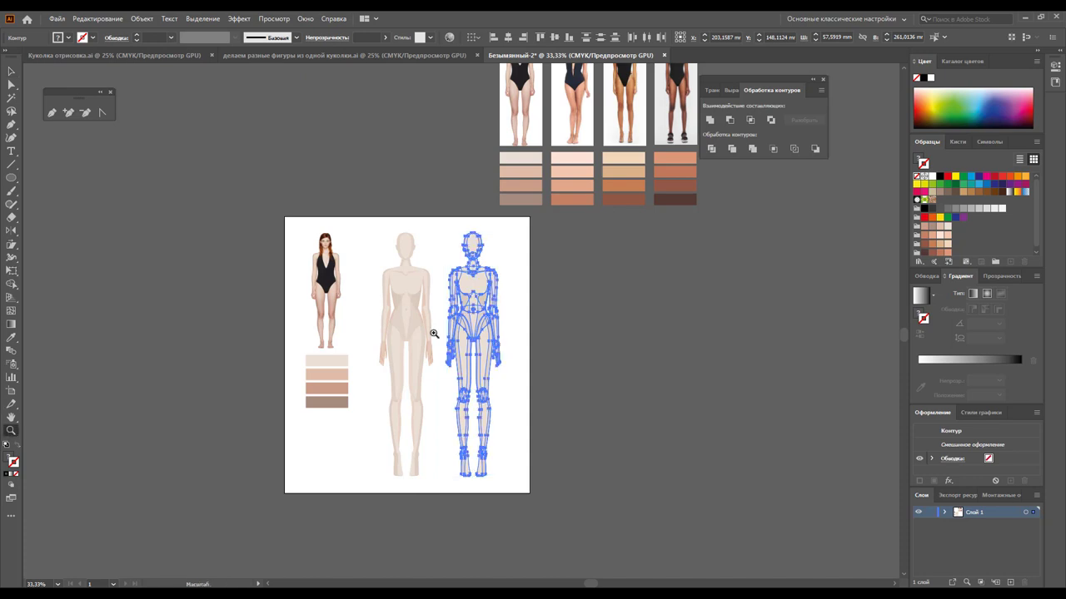
click(435, 334)
click(11, 72)
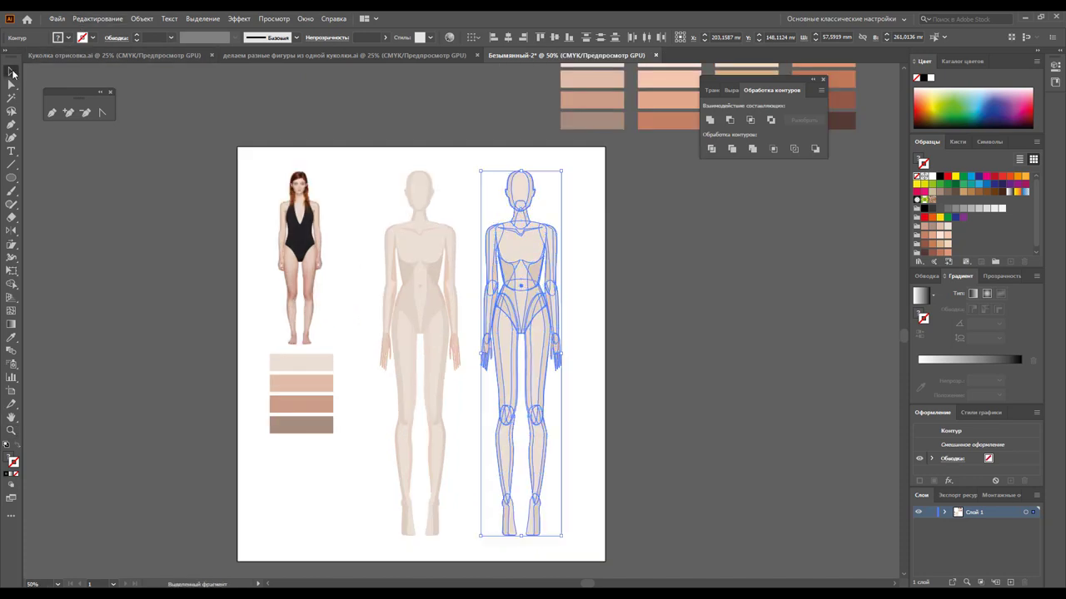
click(554, 201)
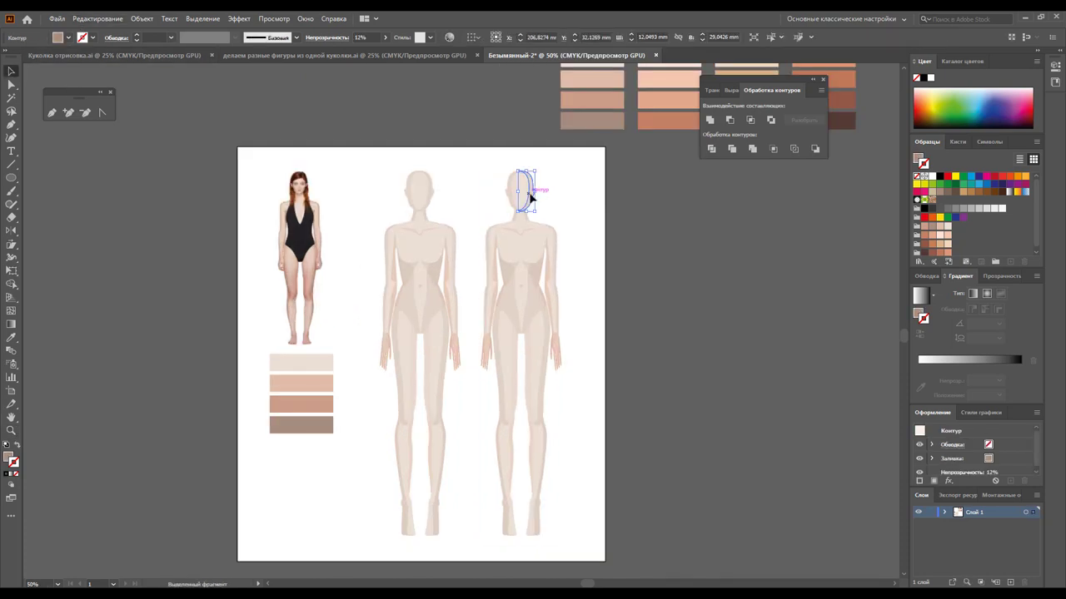
click(514, 200)
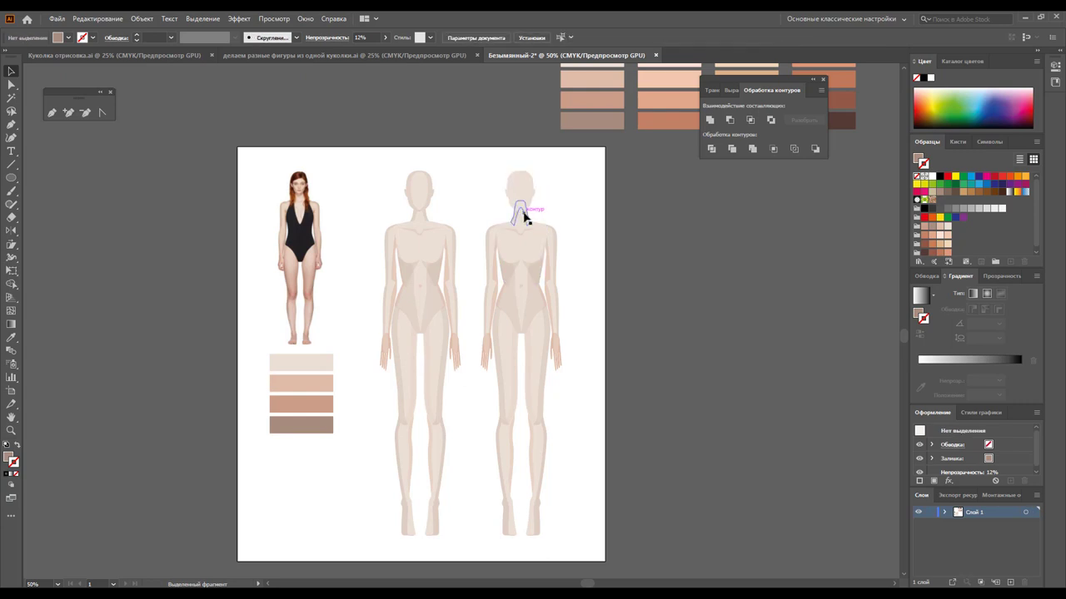
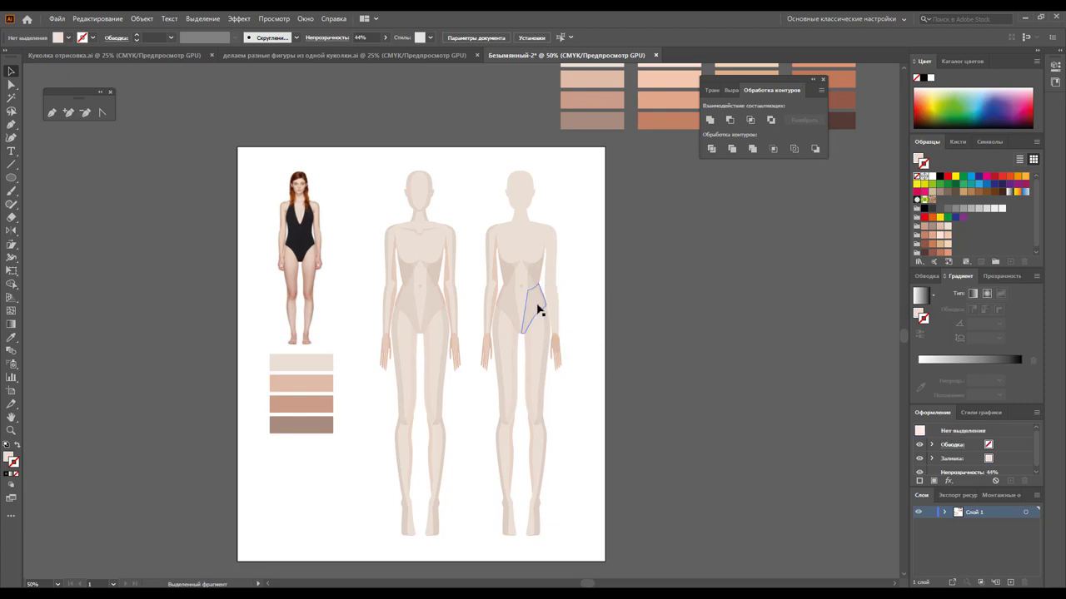
Delete the leg shading shape from the rightmost figure
click(537, 301)
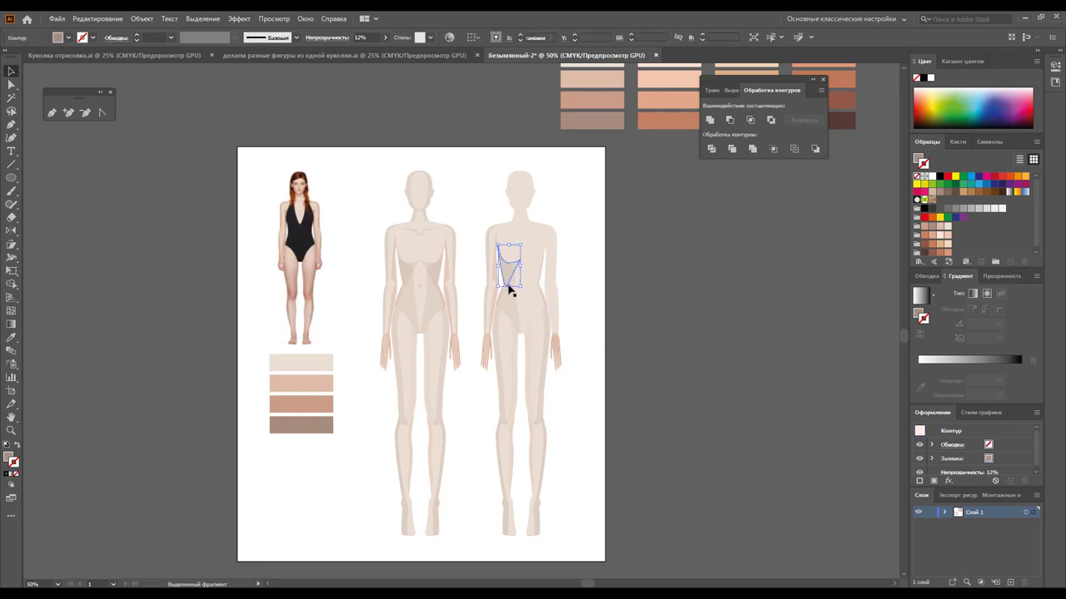
click(509, 288)
drag(509, 289, 495, 280)
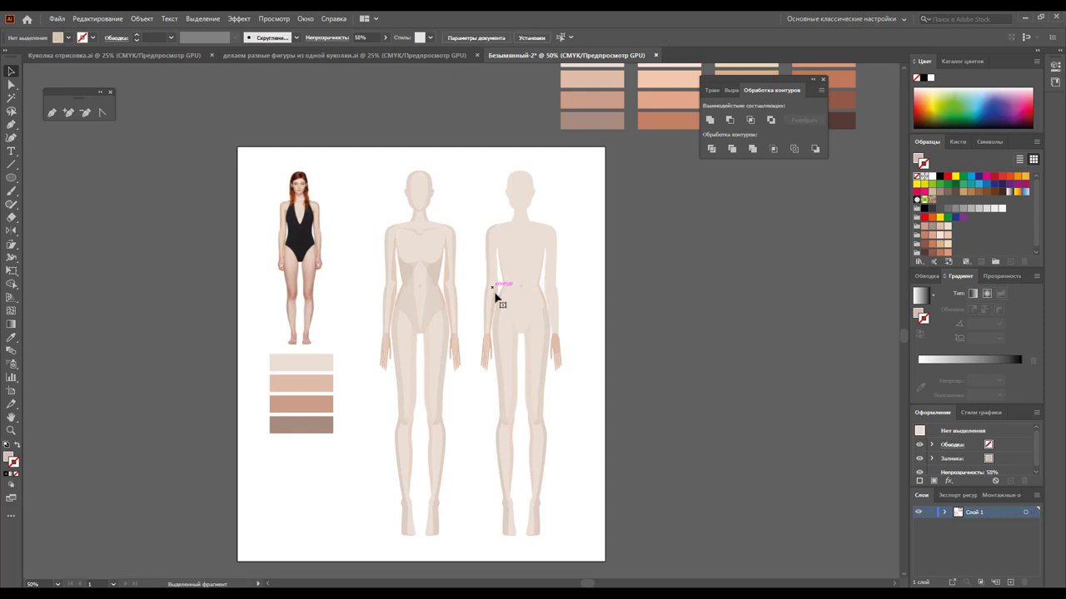
click(488, 319)
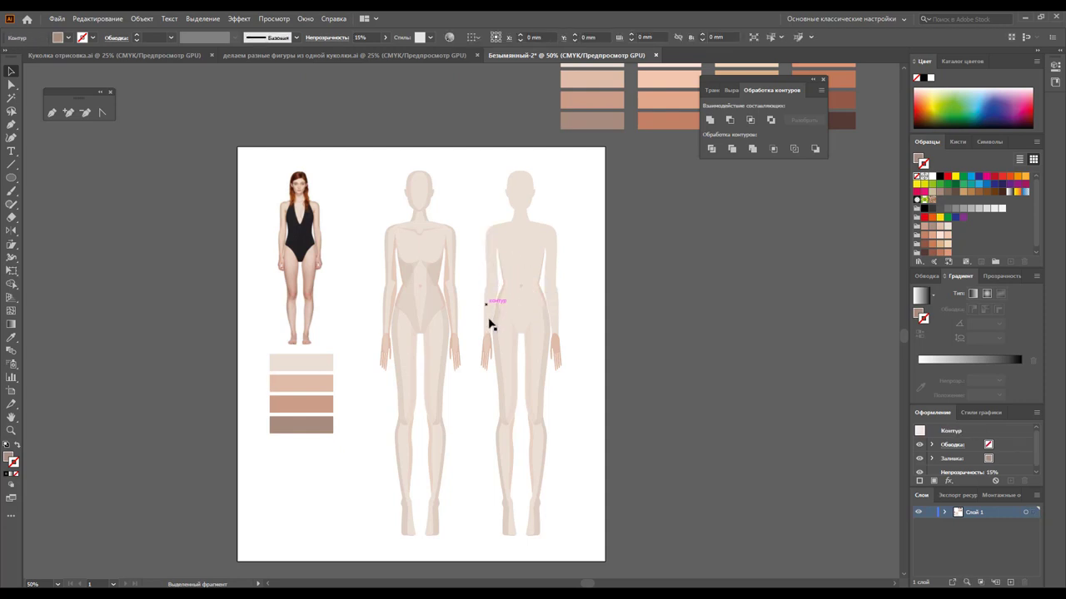
click(489, 348)
click(498, 363)
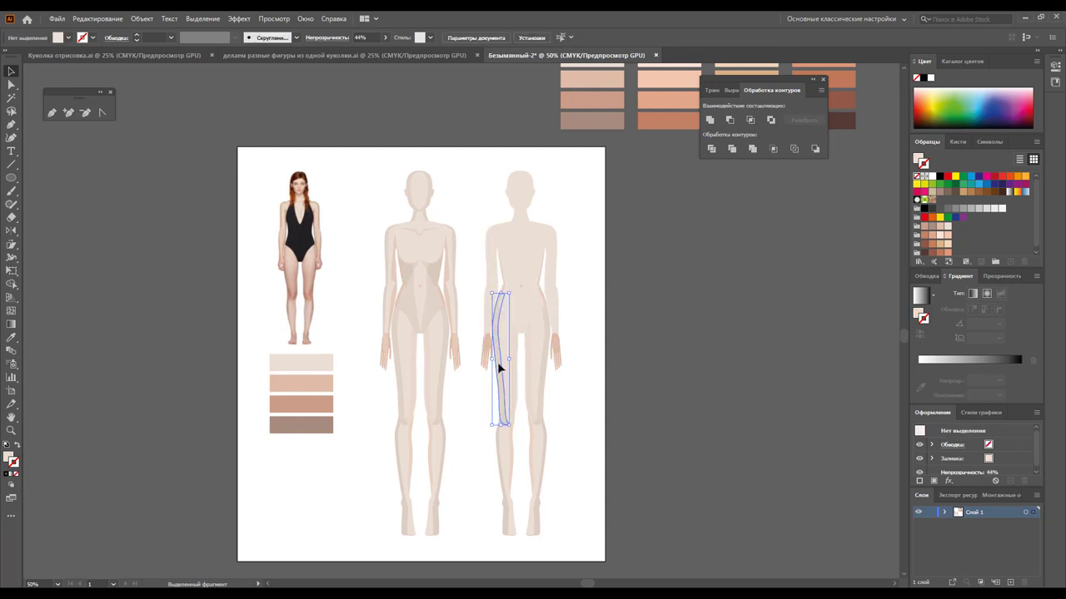
click(518, 354)
key(Delete)
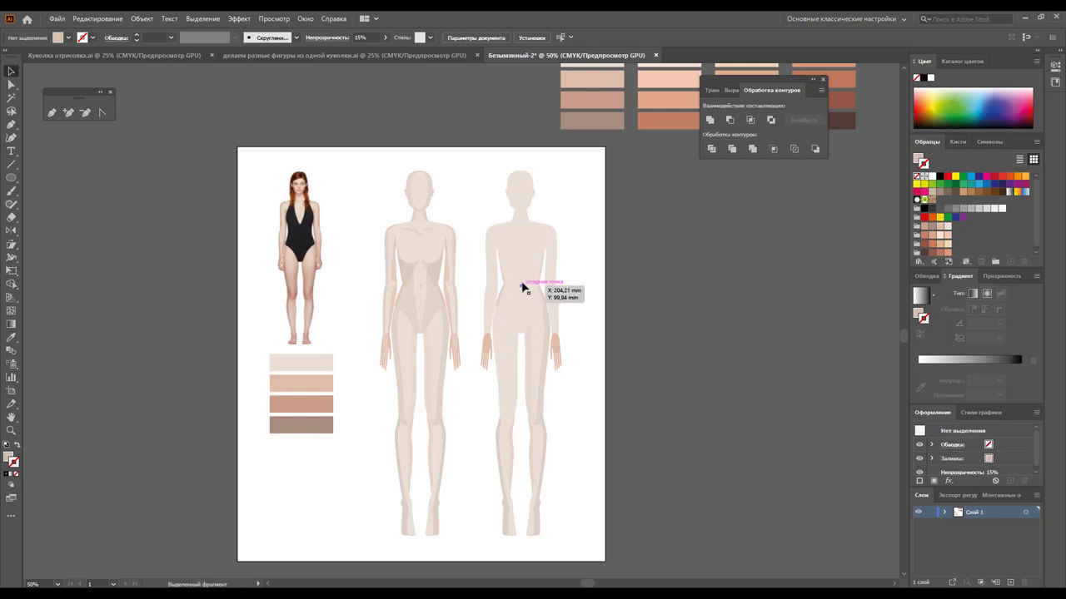
Check the remaining torso and right-leg shading shapes on the right figure
click(522, 287)
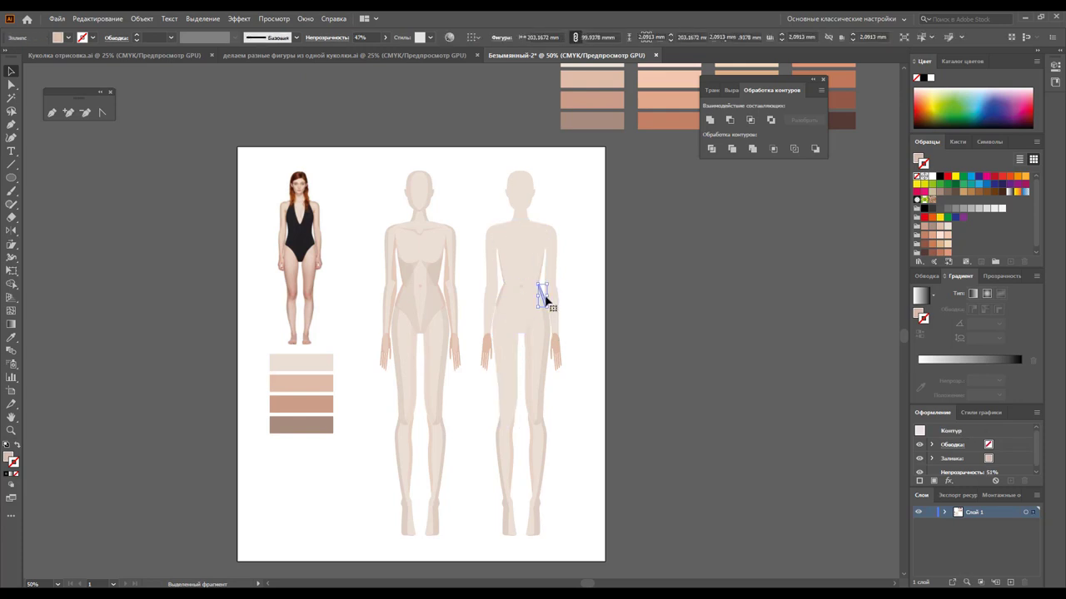
click(539, 279)
click(503, 291)
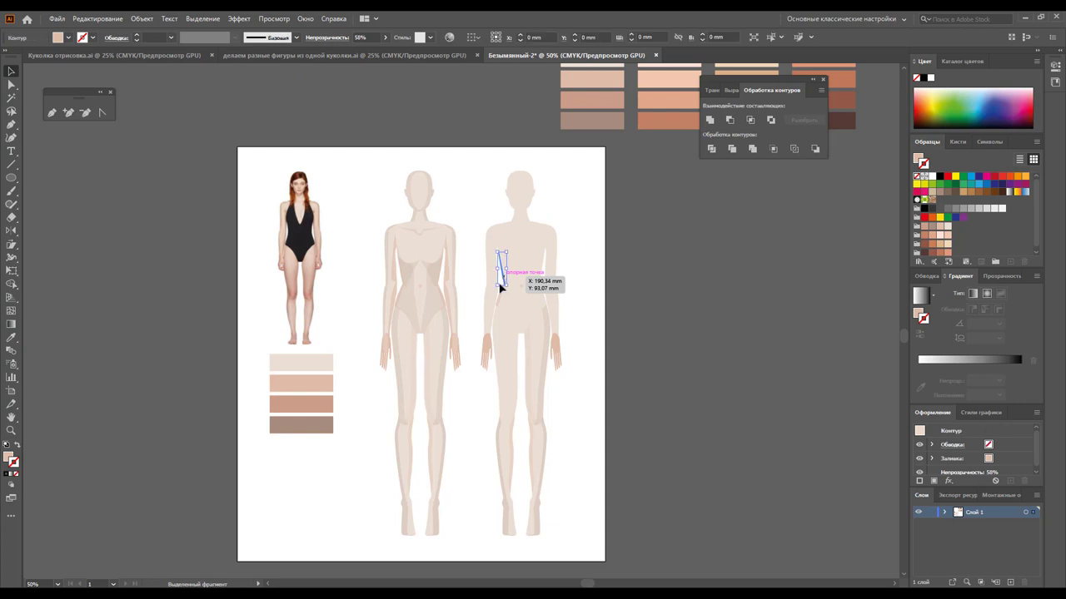
click(537, 333)
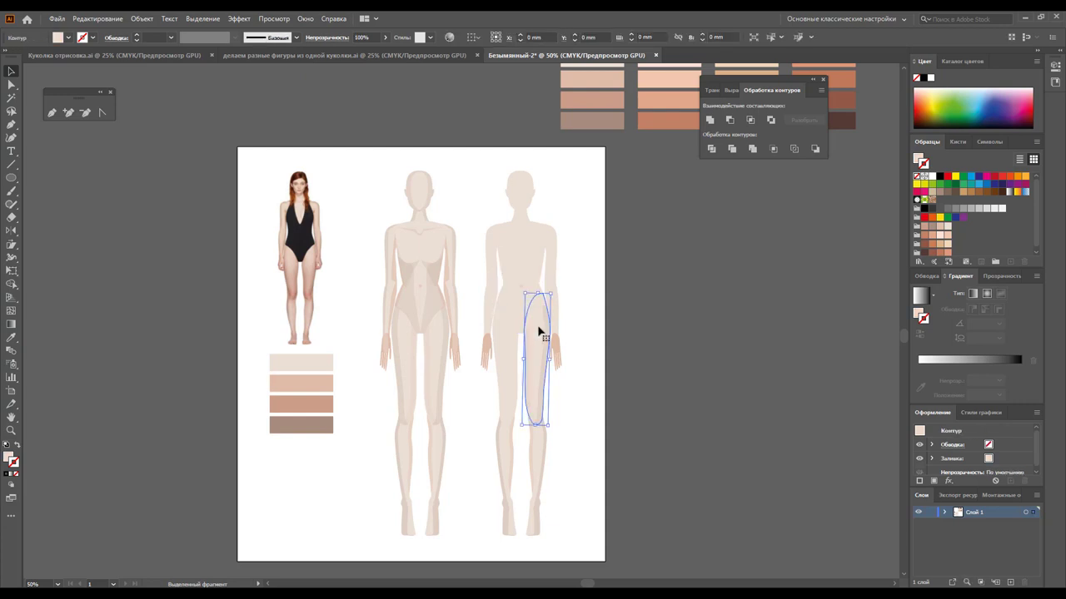
click(537, 337)
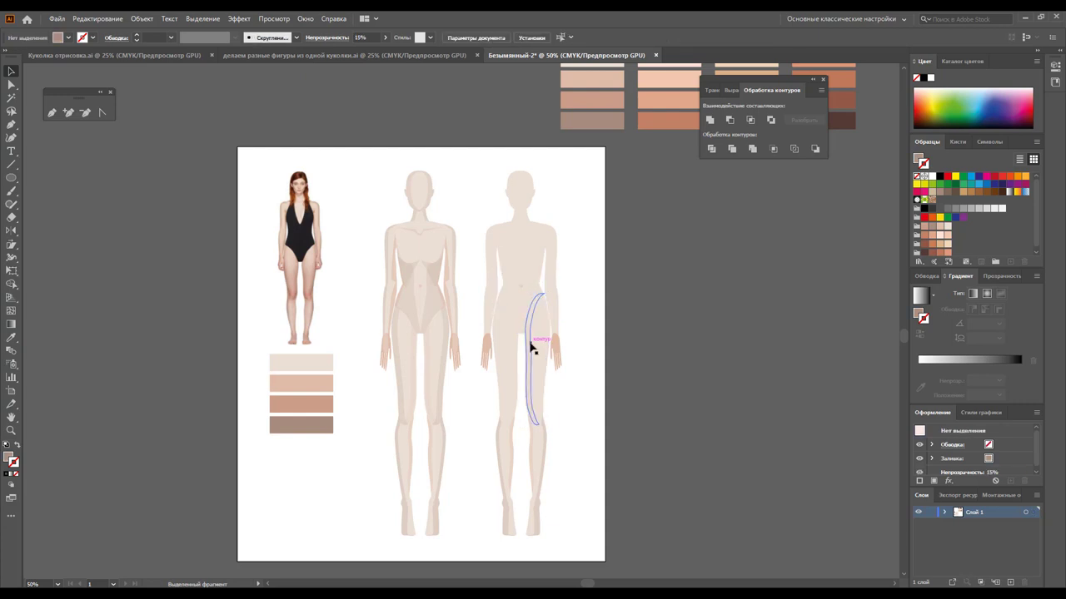
Nudge the foot shape slightly right, then marquee-select the whole right figure
click(539, 437)
click(523, 441)
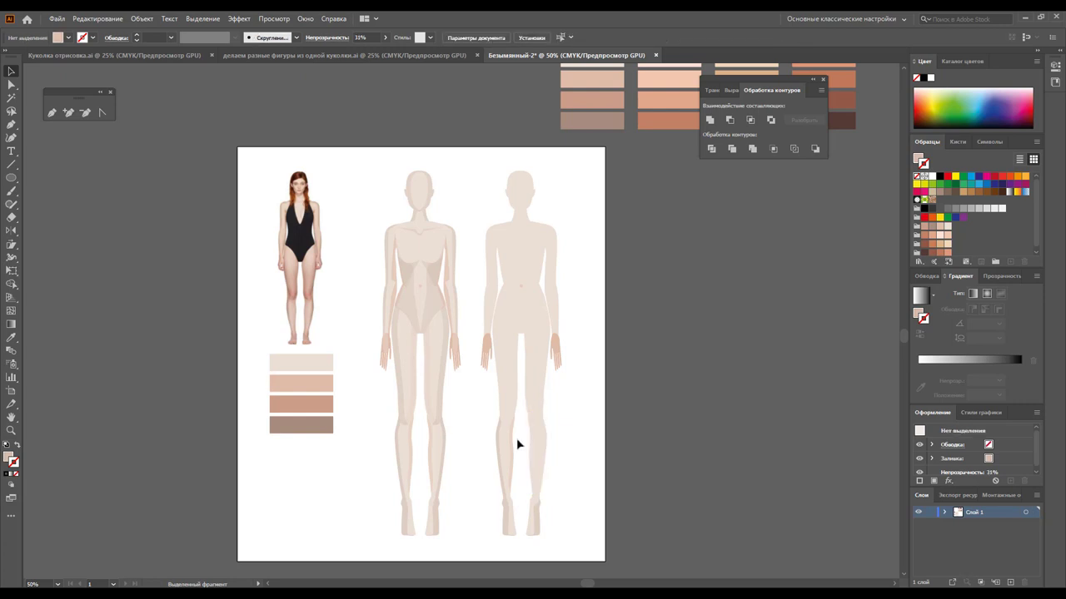
click(514, 445)
click(499, 435)
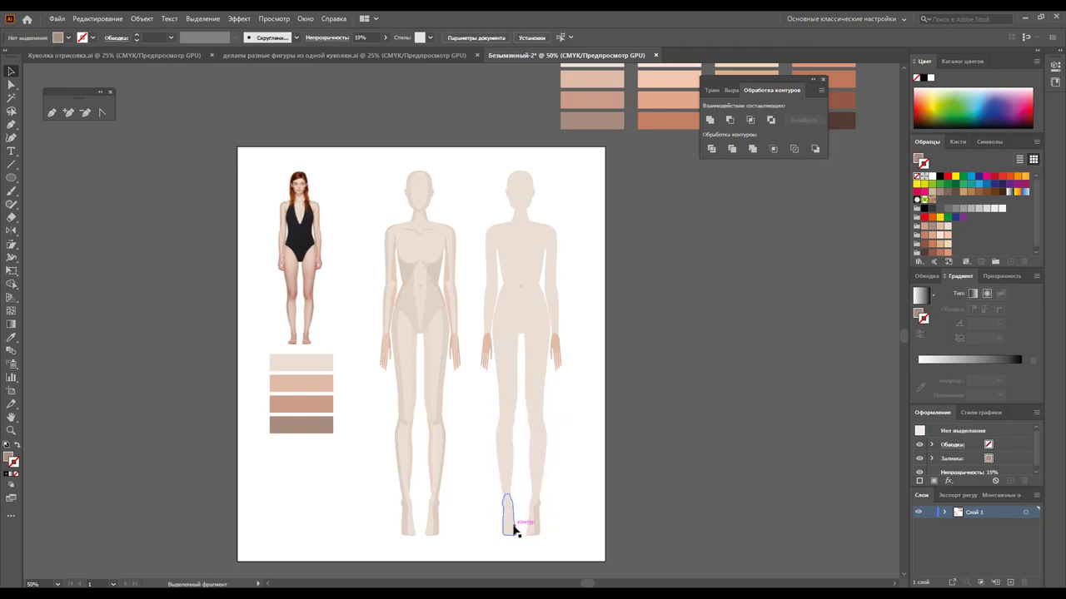
drag(515, 531, 535, 518)
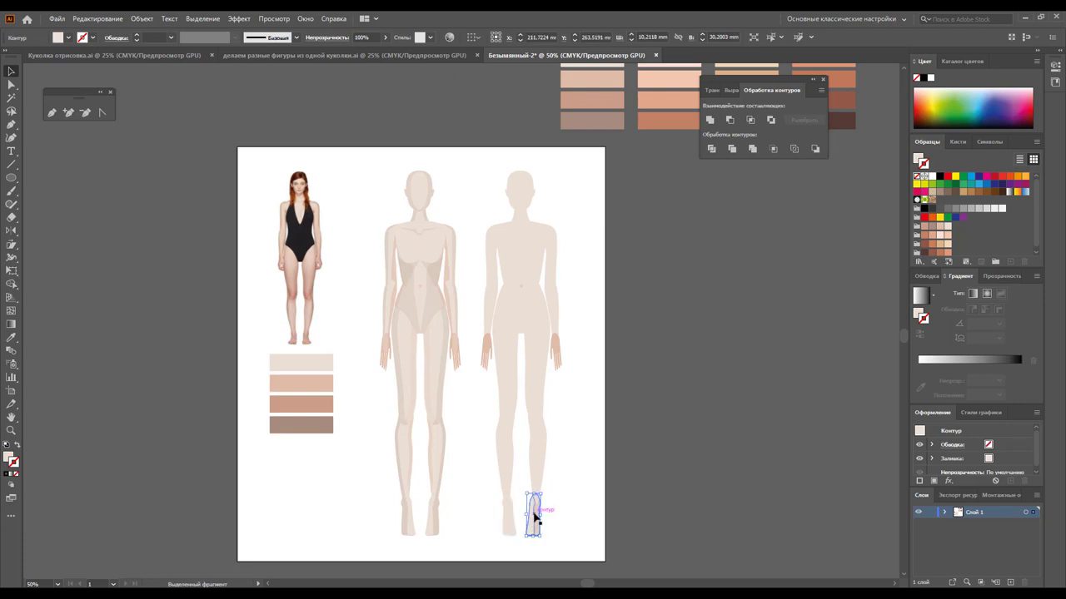
click(627, 447)
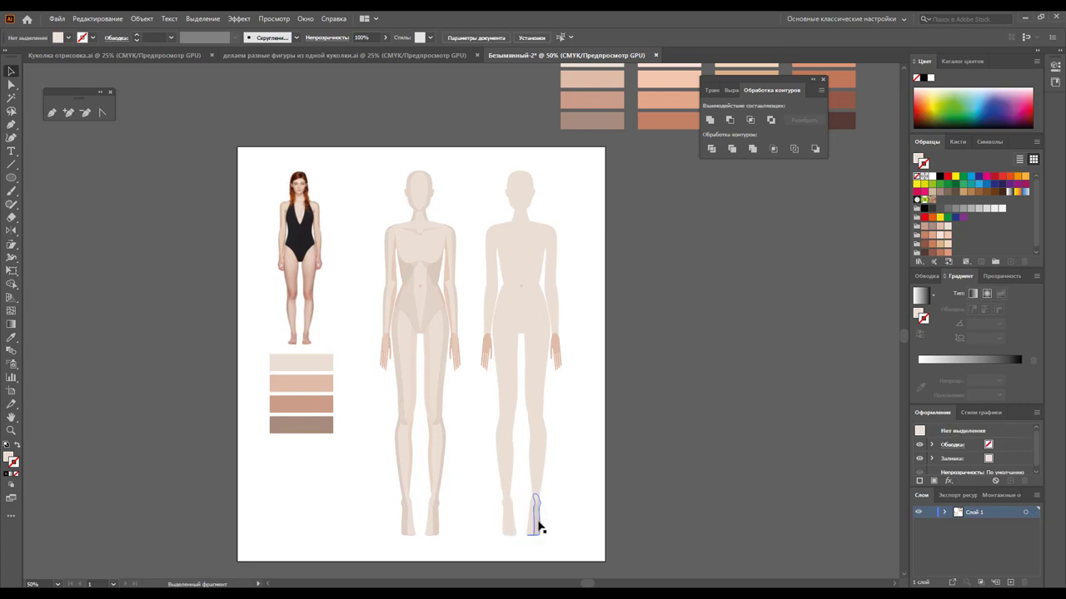
drag(593, 165, 489, 537)
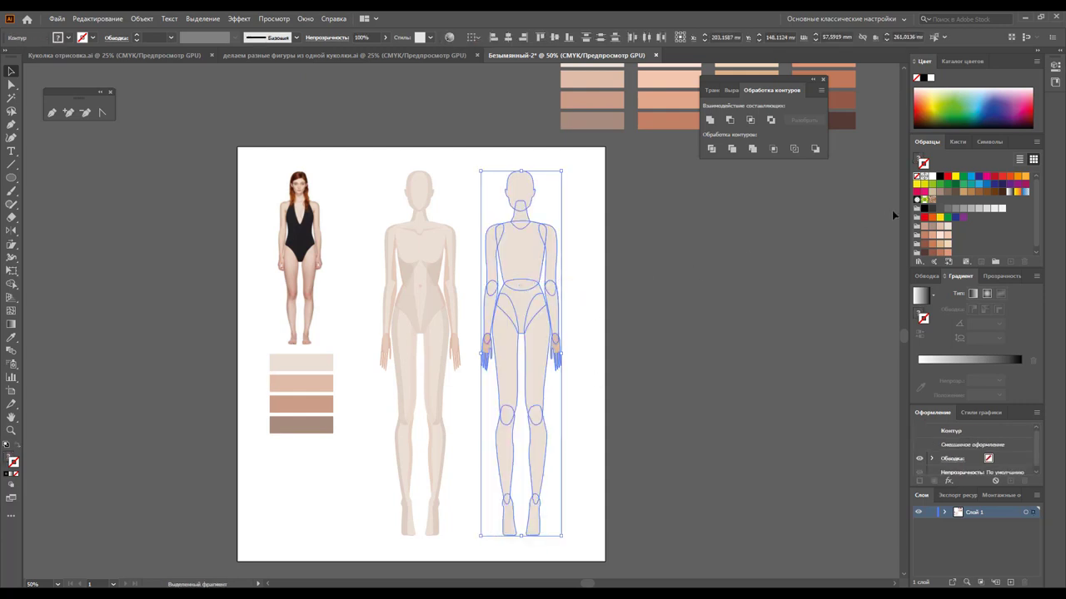
Fill all parts of the right figure with the light skin swatch and set Stroke to None
click(947, 225)
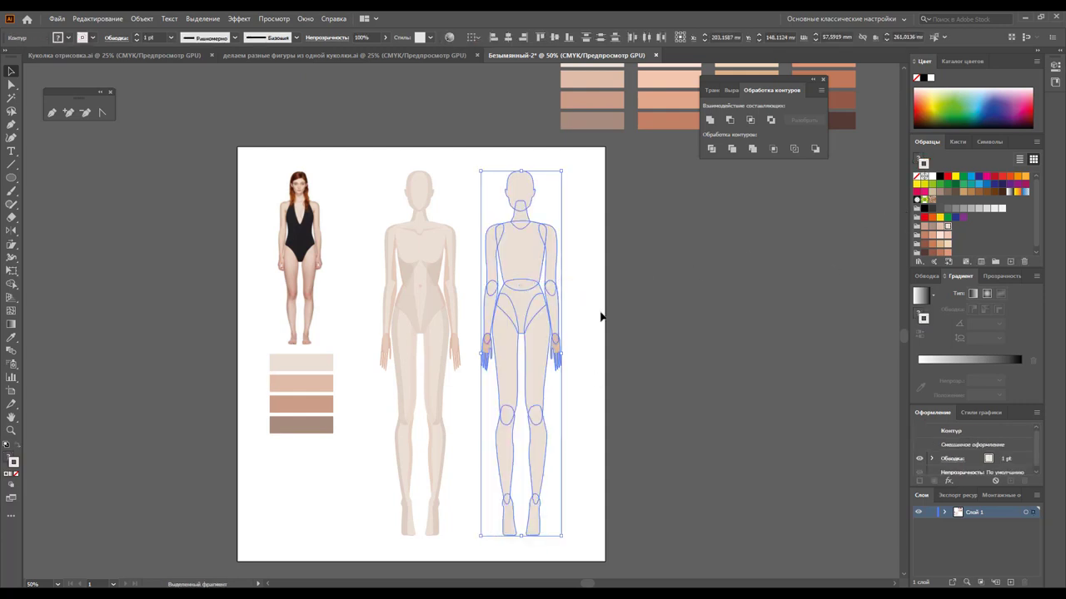
click(11, 459)
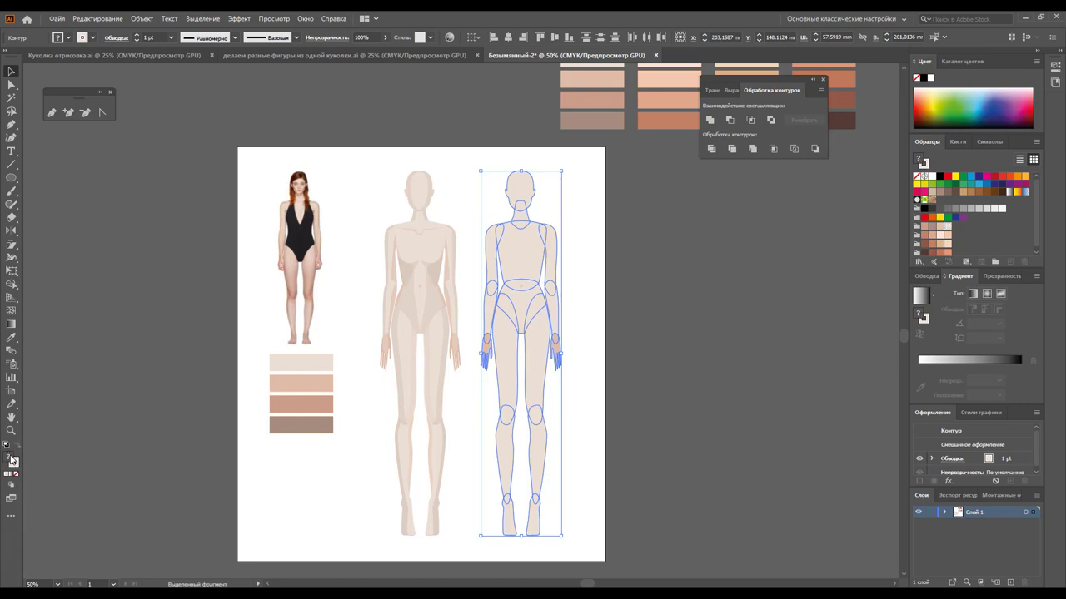
click(946, 226)
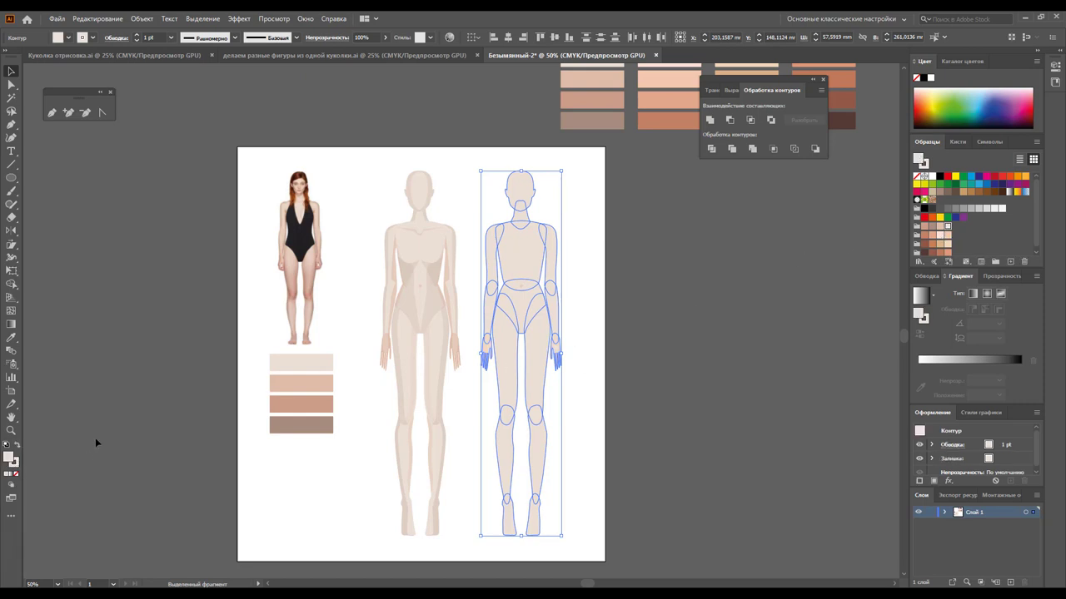
click(14, 463)
click(16, 475)
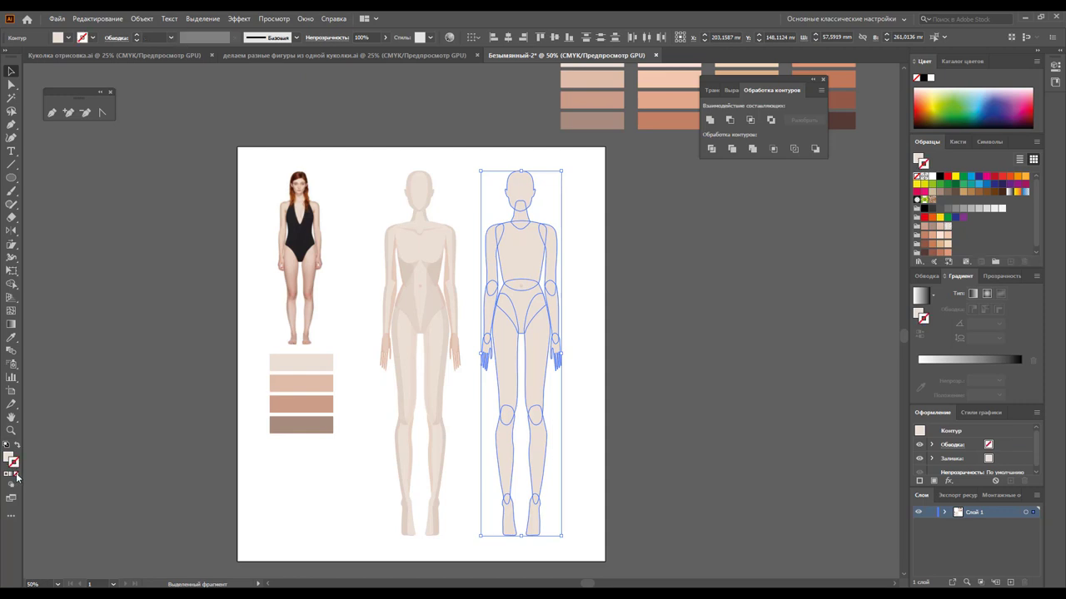
click(201, 409)
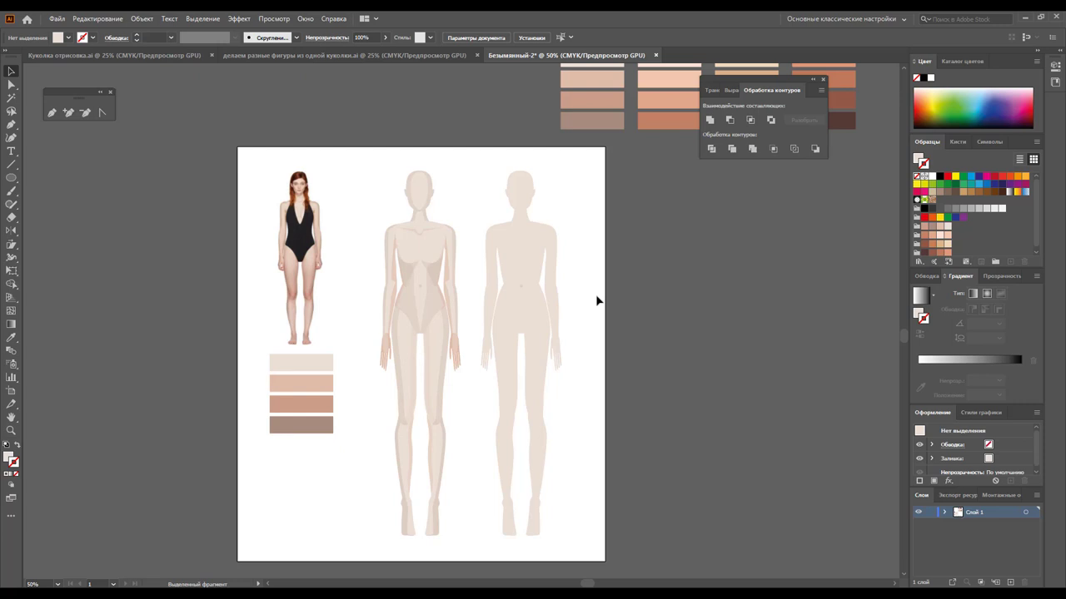
Give the torso shape a light skin-tone fill with no outline
click(520, 267)
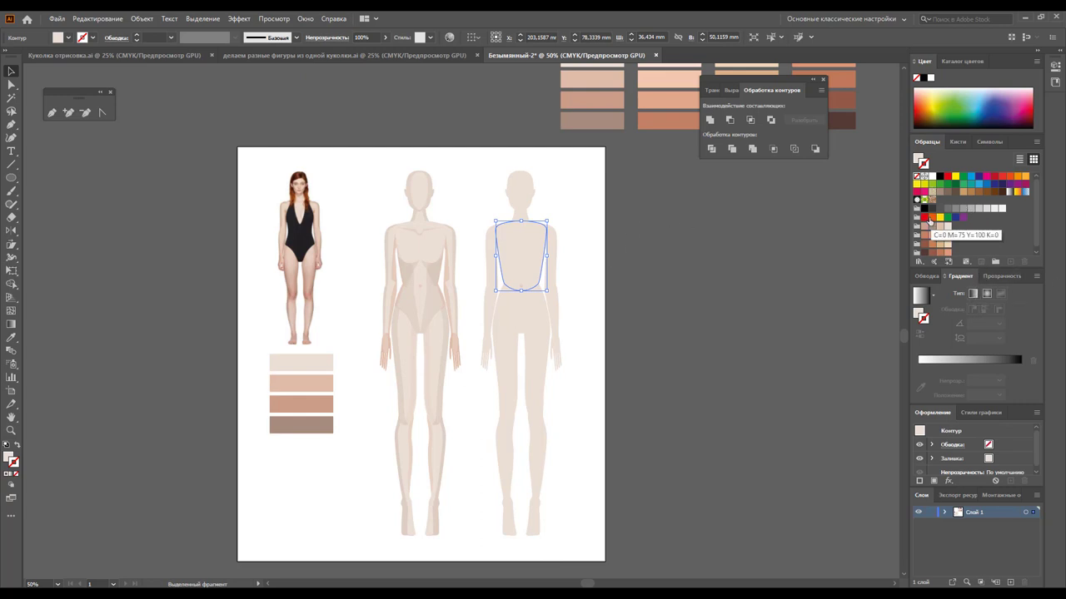
click(1009, 193)
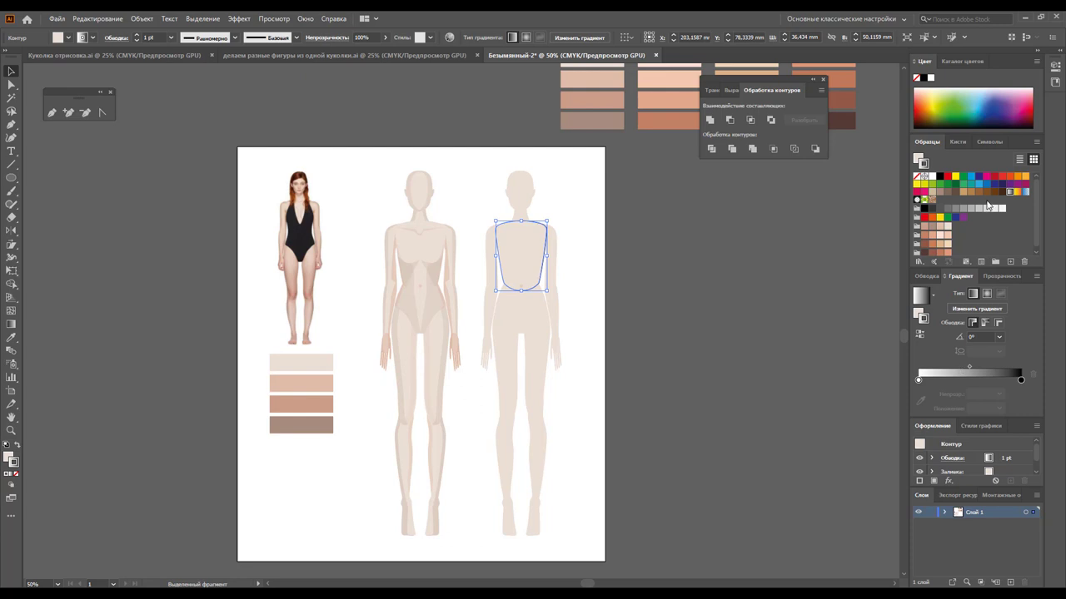
click(947, 229)
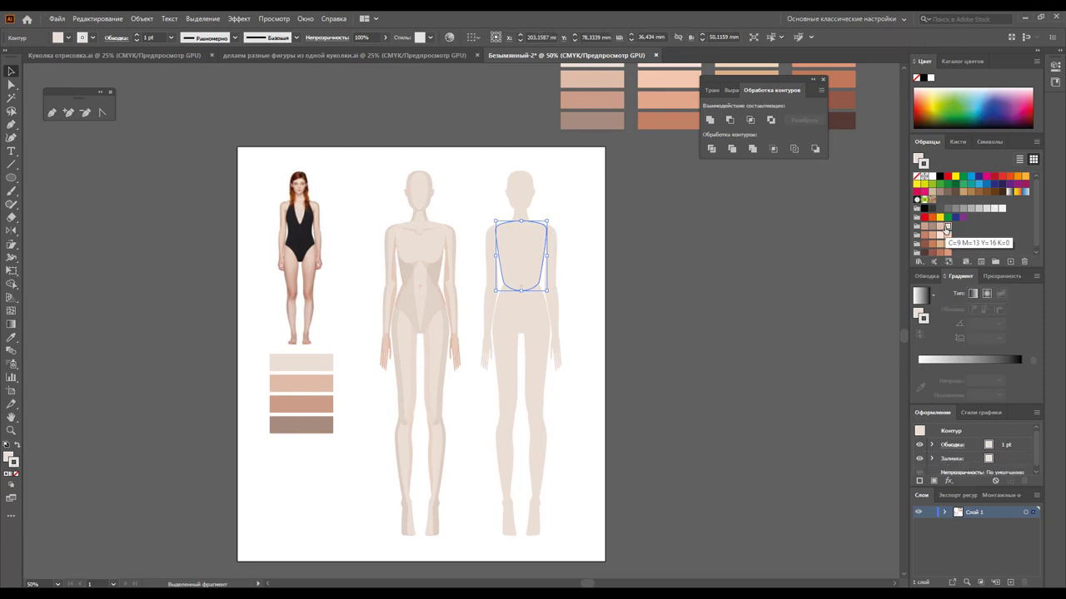
click(11, 473)
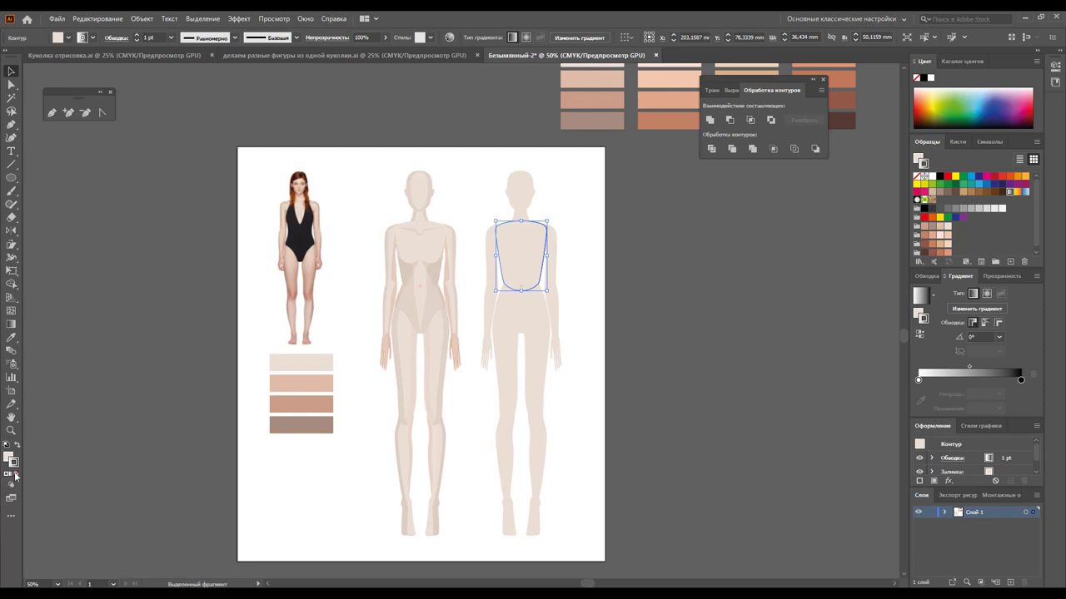
click(16, 475)
click(8, 456)
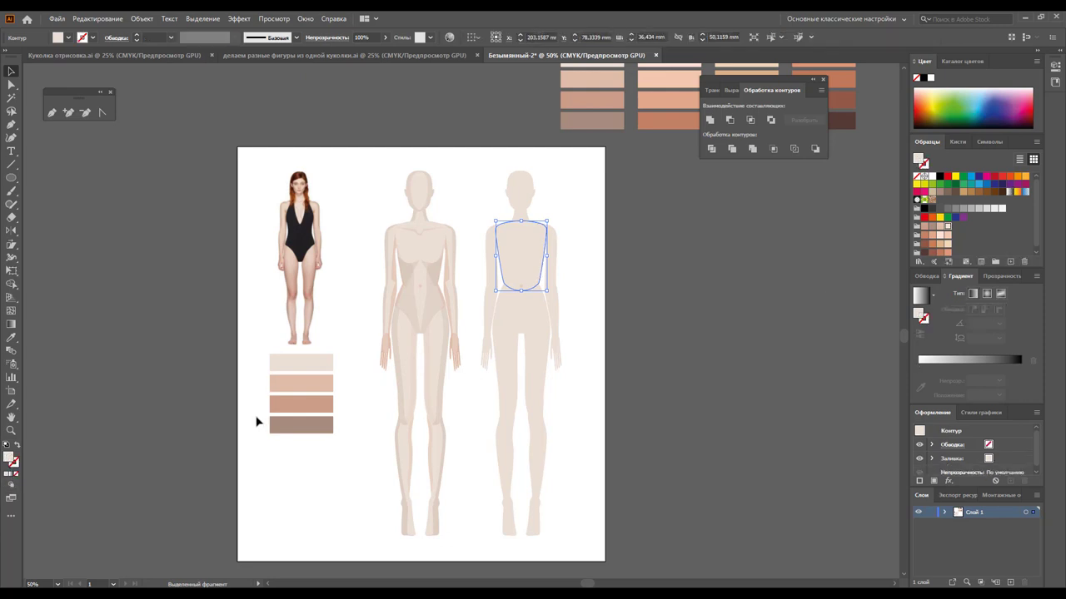
Apply a freeform gradient to the torso: brown top-left point, light skin top-right point
click(1001, 296)
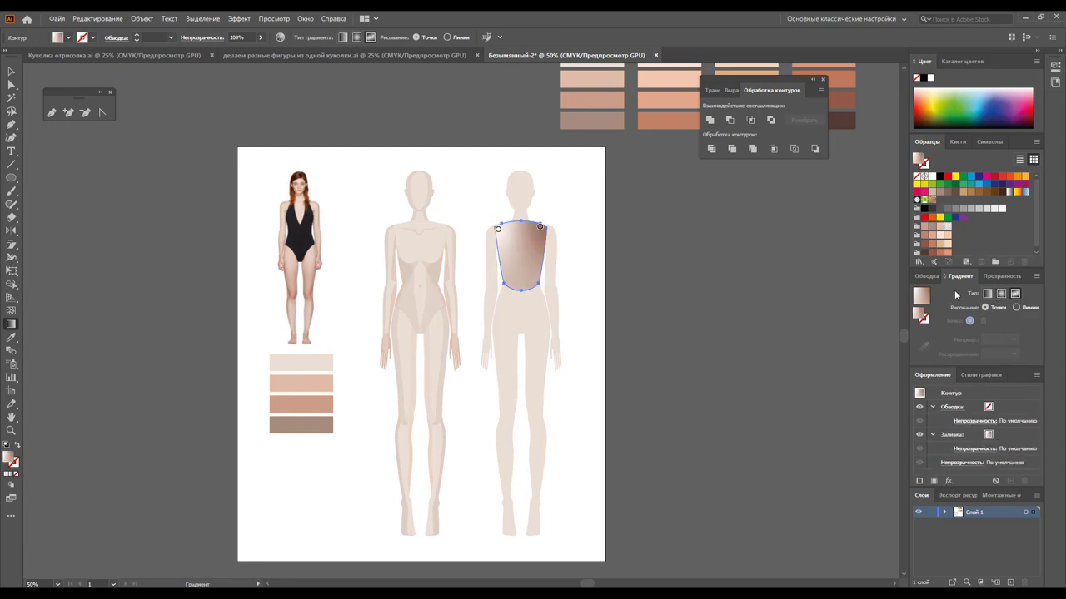
click(498, 229)
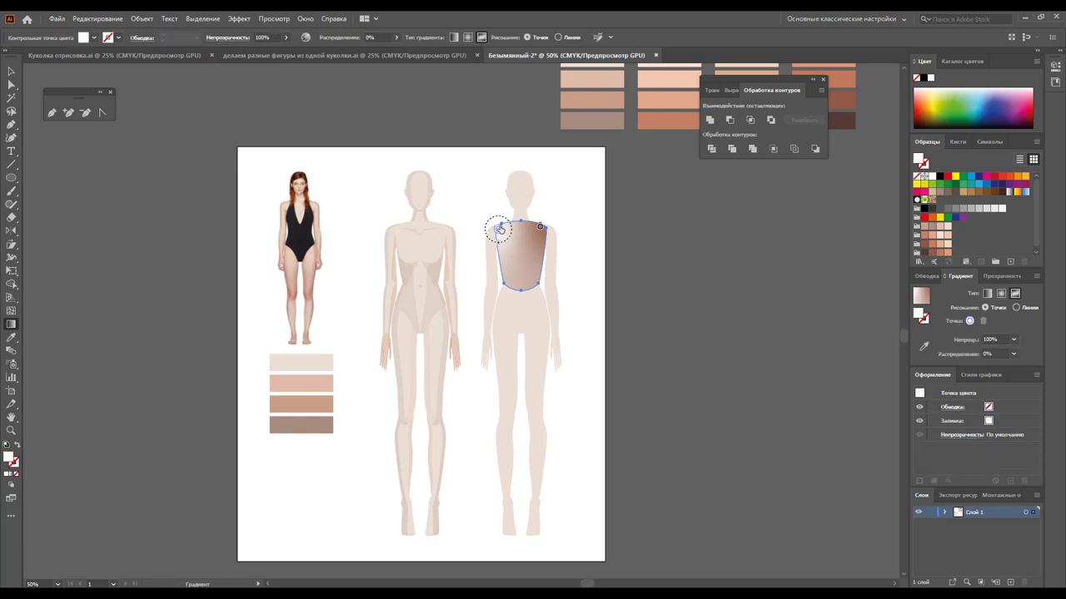
click(948, 231)
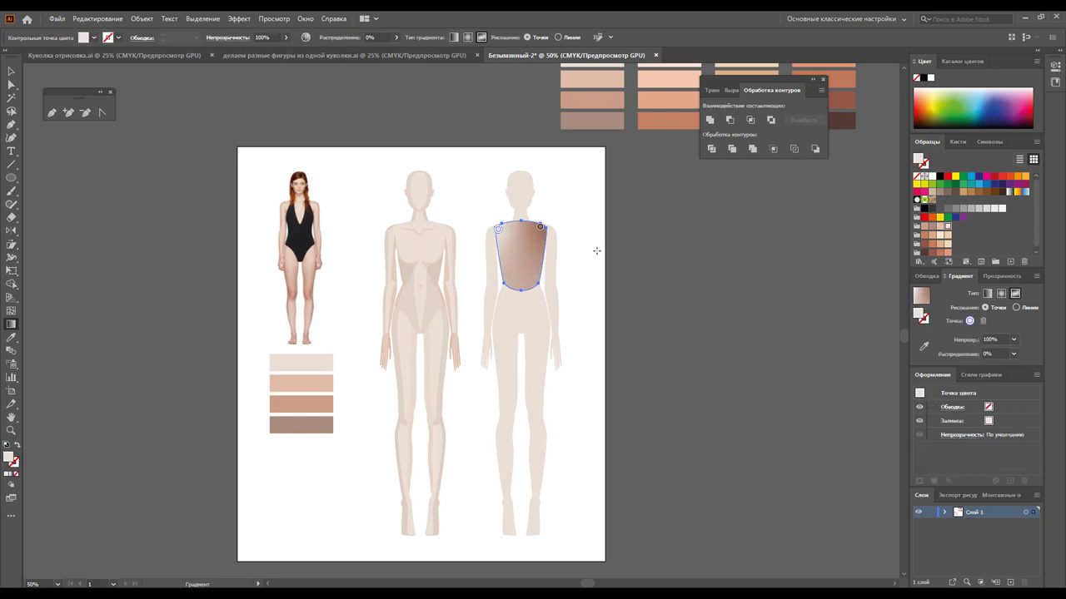
click(540, 227)
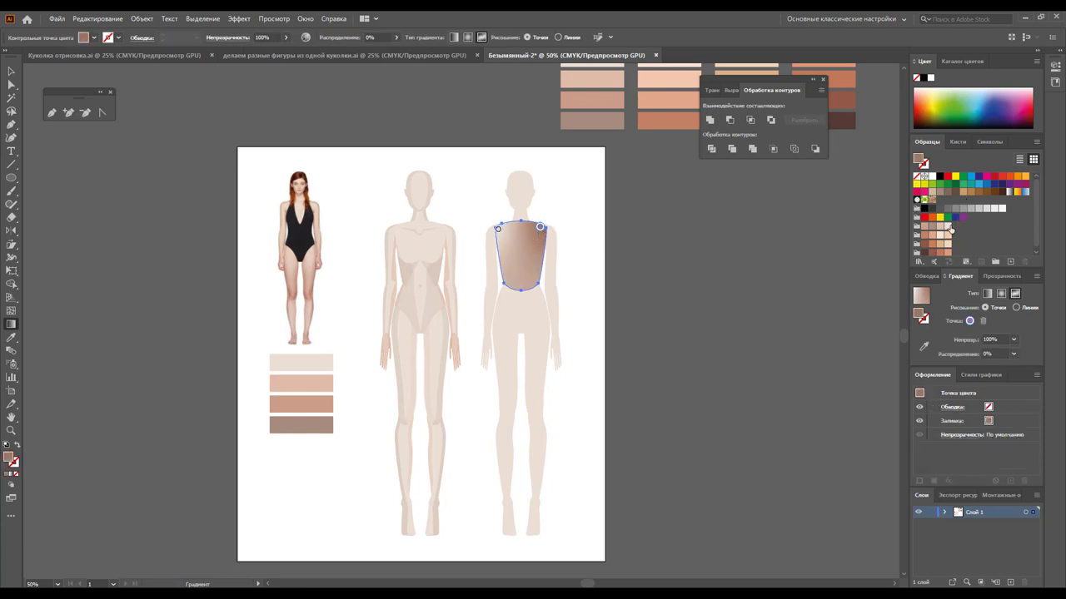
click(949, 228)
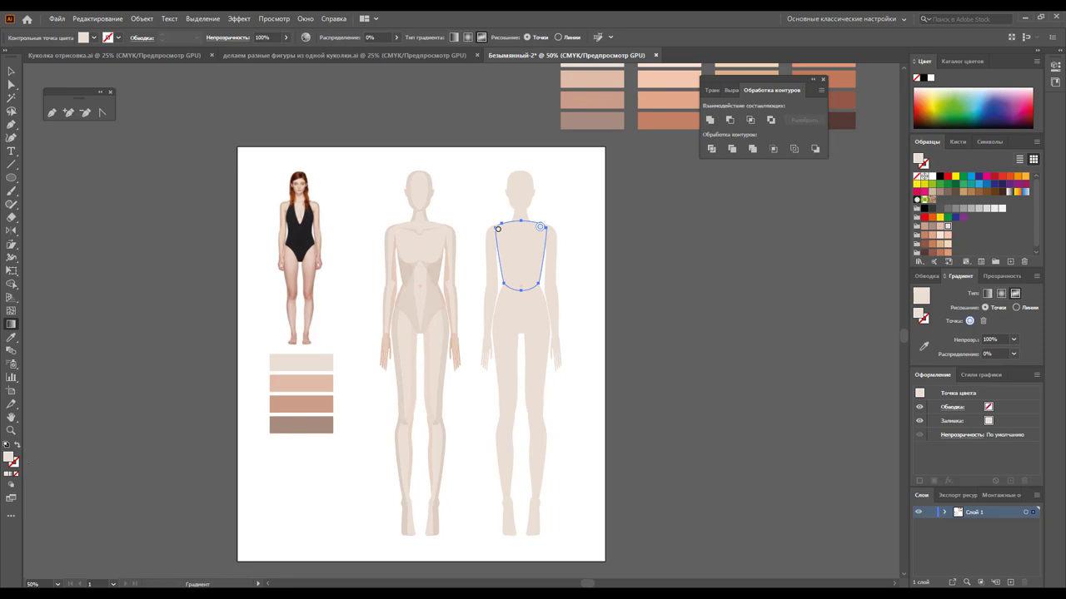
Zoom in on the torso and move the two upper gradient points onto the chest
key(z)
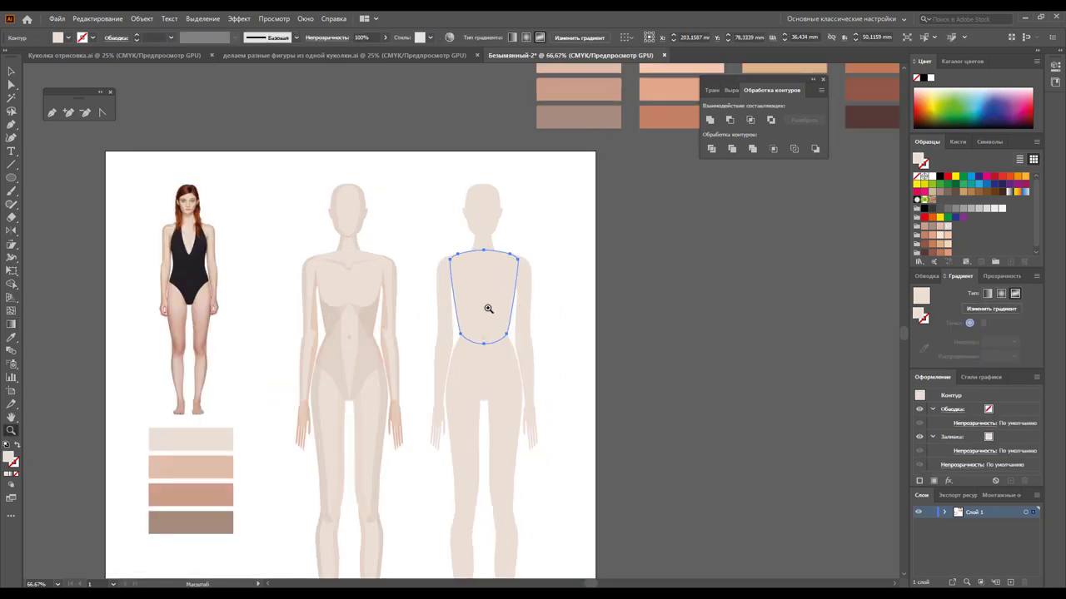
click(461, 311)
click(462, 311)
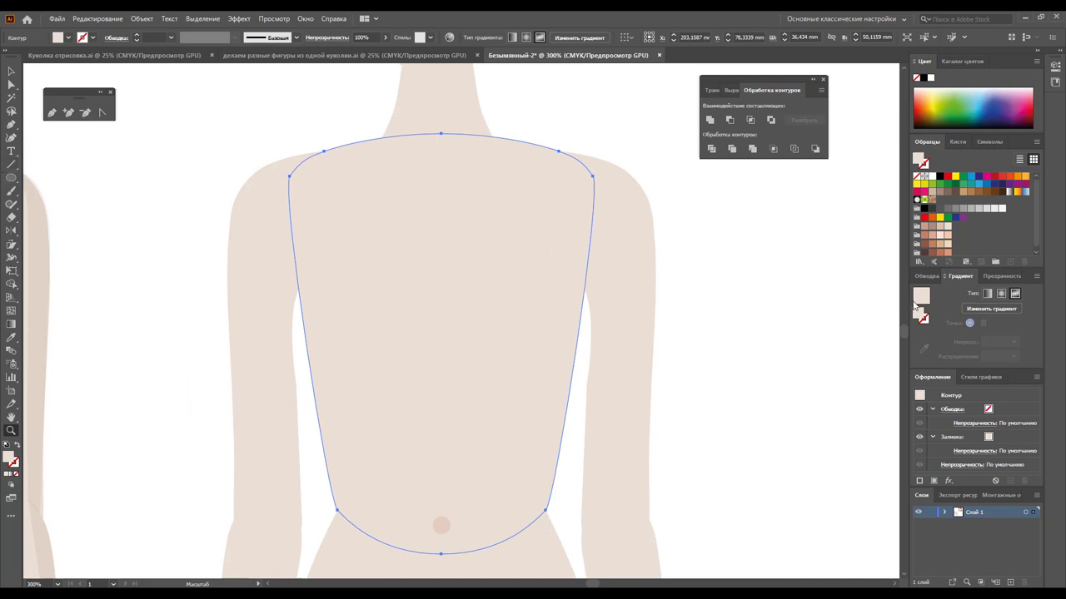
click(11, 72)
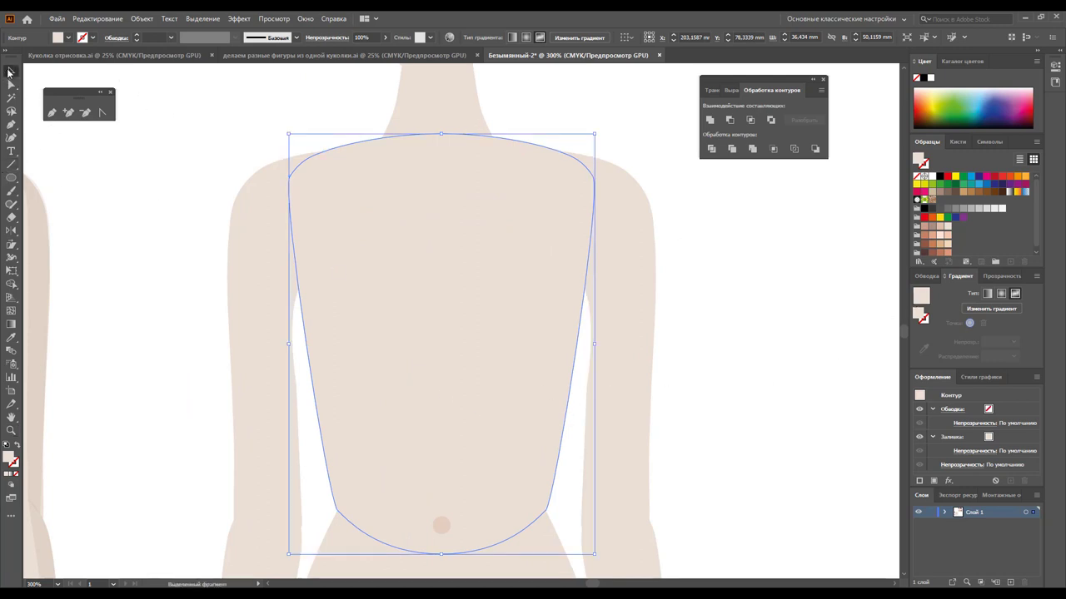
click(11, 324)
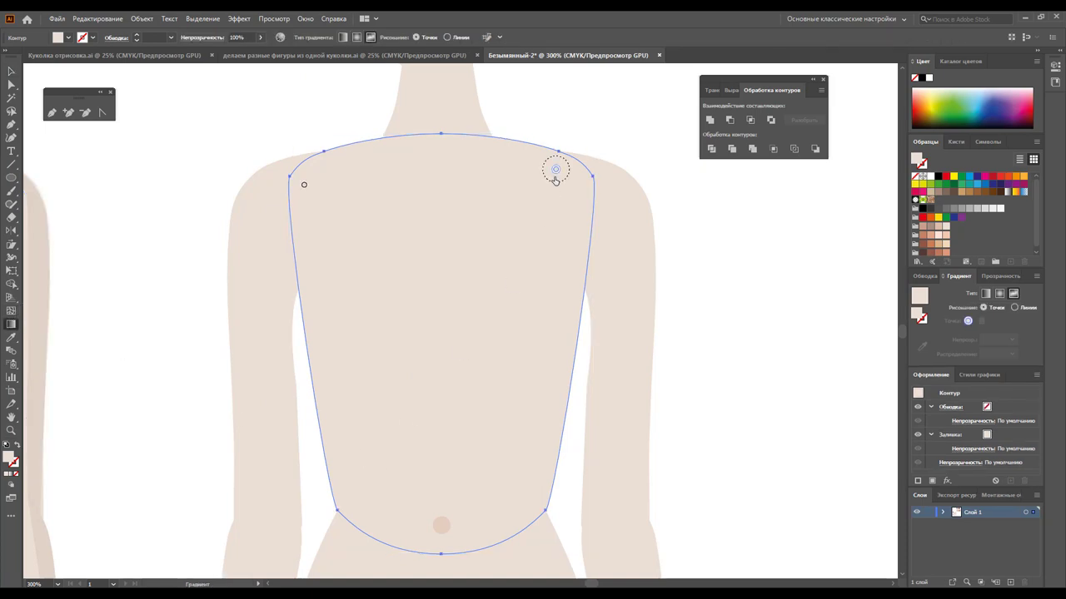
drag(555, 170, 558, 197)
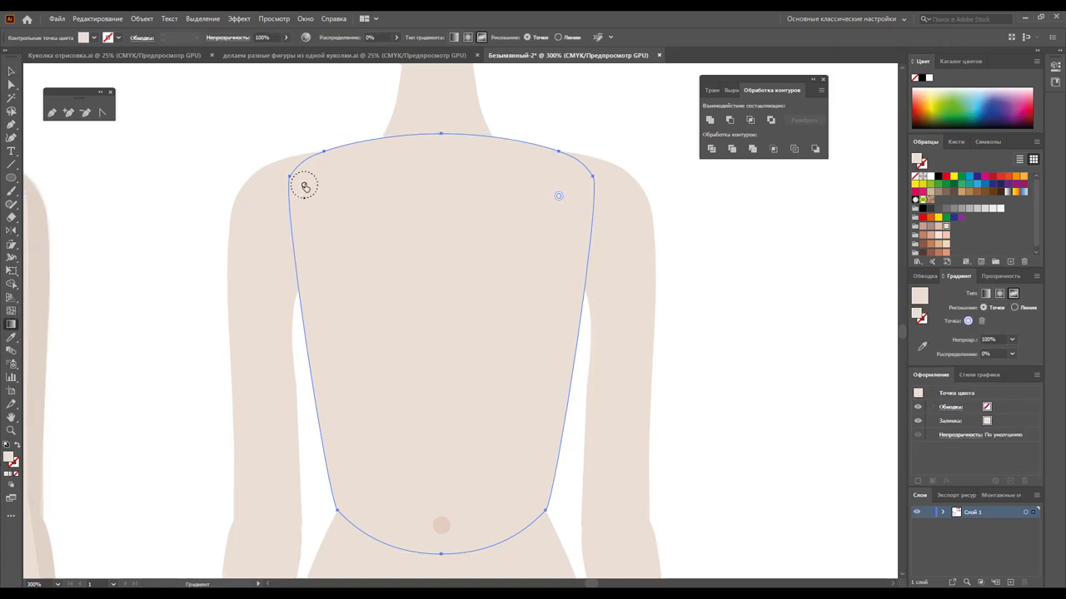
mouse_move(304, 184)
mouse_down()
mouse_move(374, 282)
mouse_move(365, 261)
mouse_up()
click(558, 197)
drag(557, 197, 523, 260)
Add darker skin-tone points at the torso's bottom corners, upper corners and centre
click(539, 500)
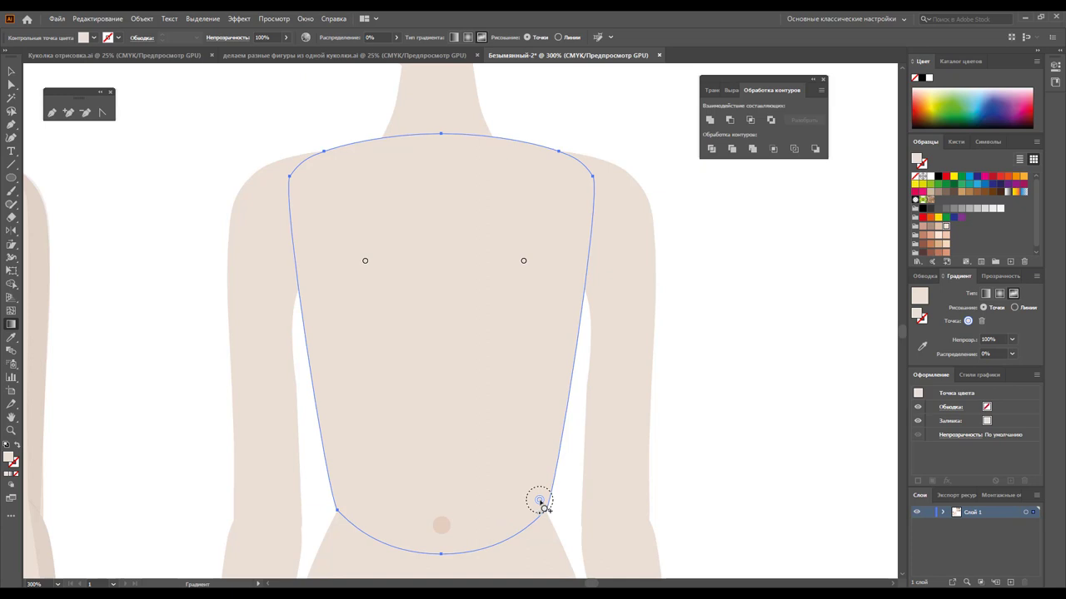
click(938, 226)
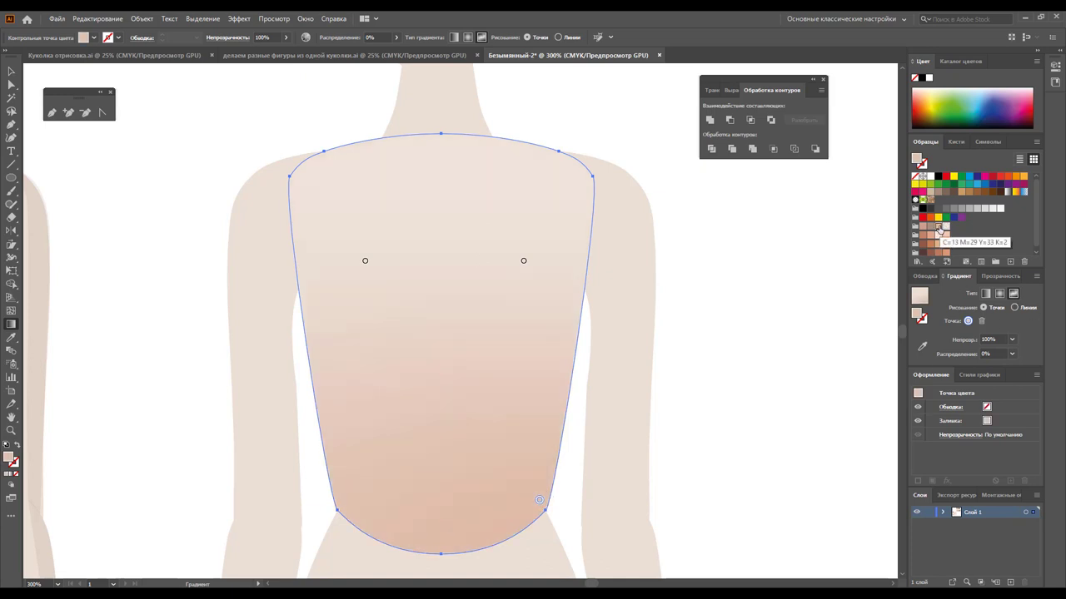
click(349, 499)
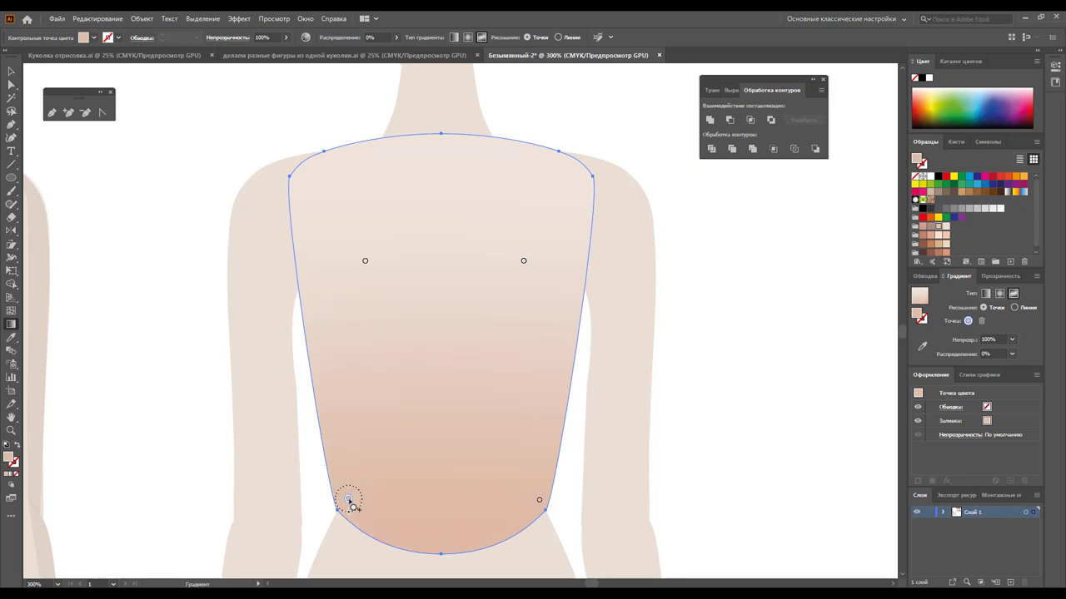
click(574, 185)
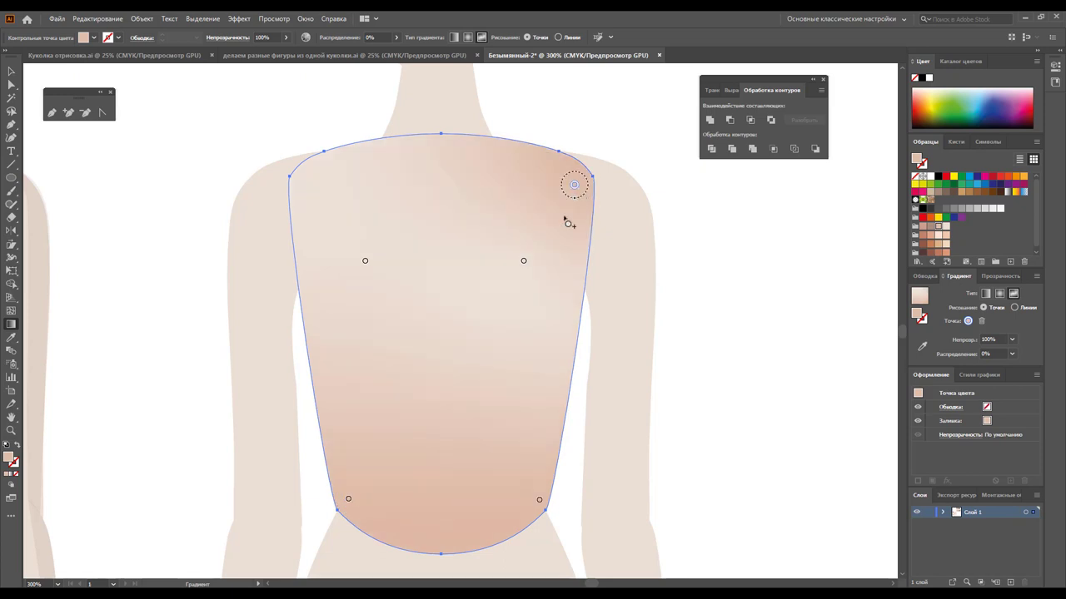
click(297, 180)
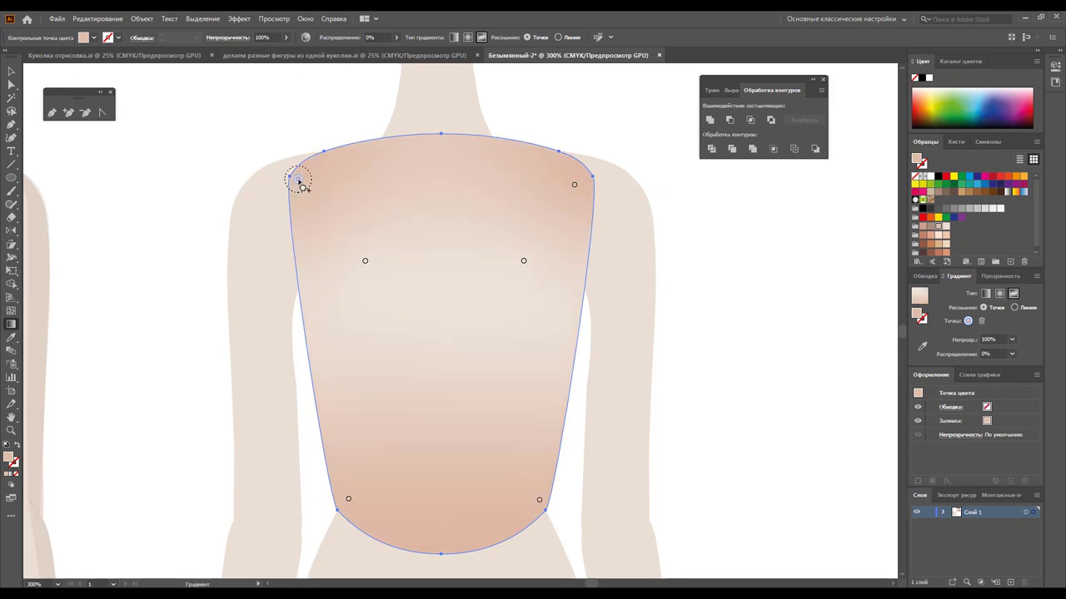
click(436, 312)
drag(435, 312, 443, 315)
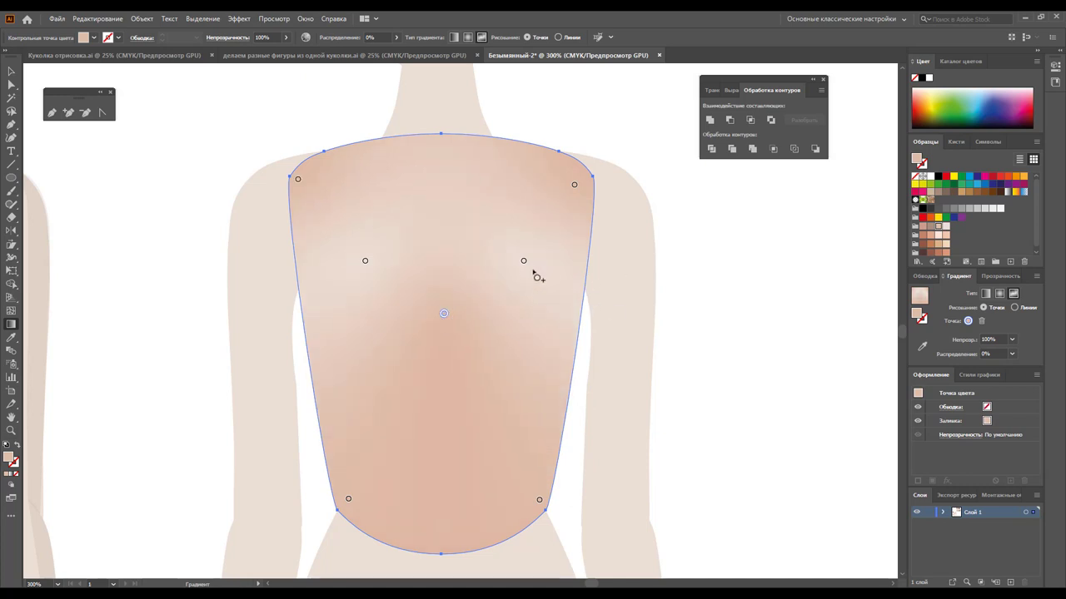
Lower both chest points slightly and widen their spread to 100%
drag(523, 261, 529, 278)
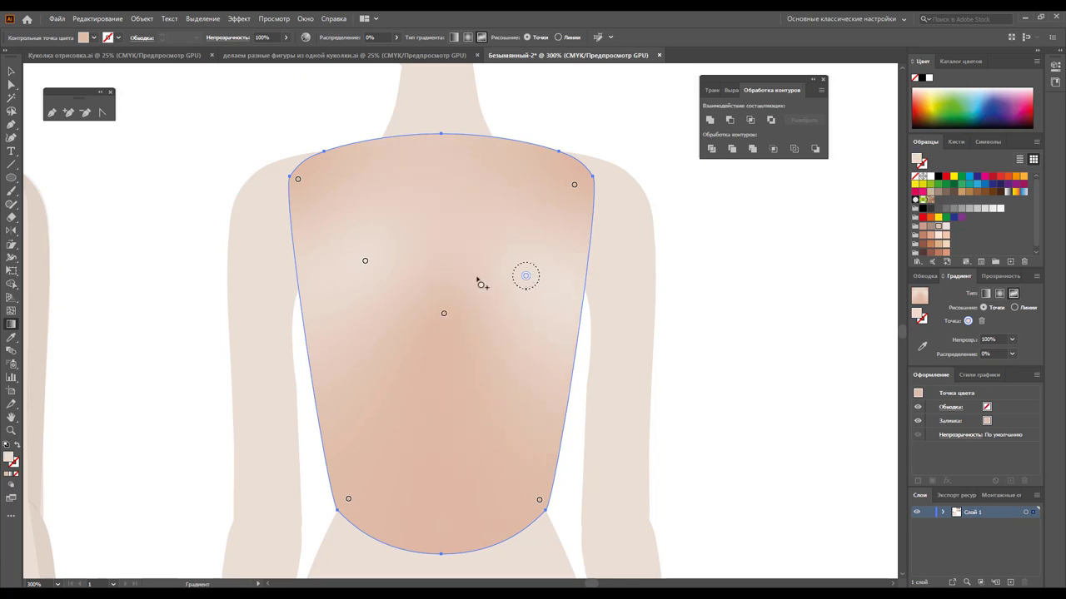
drag(371, 264, 364, 278)
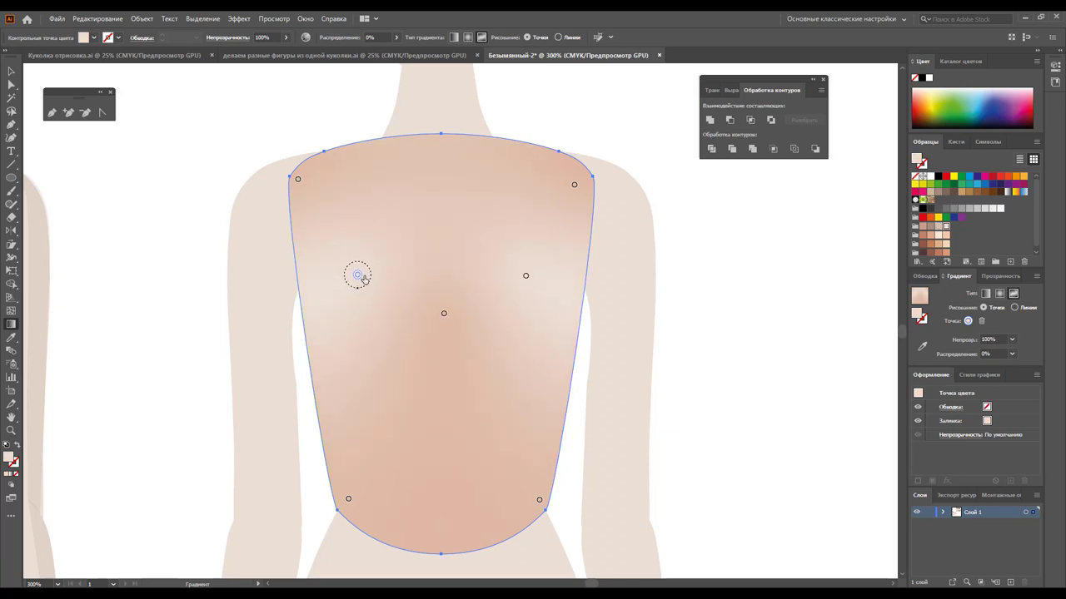
click(525, 277)
drag(526, 292, 530, 317)
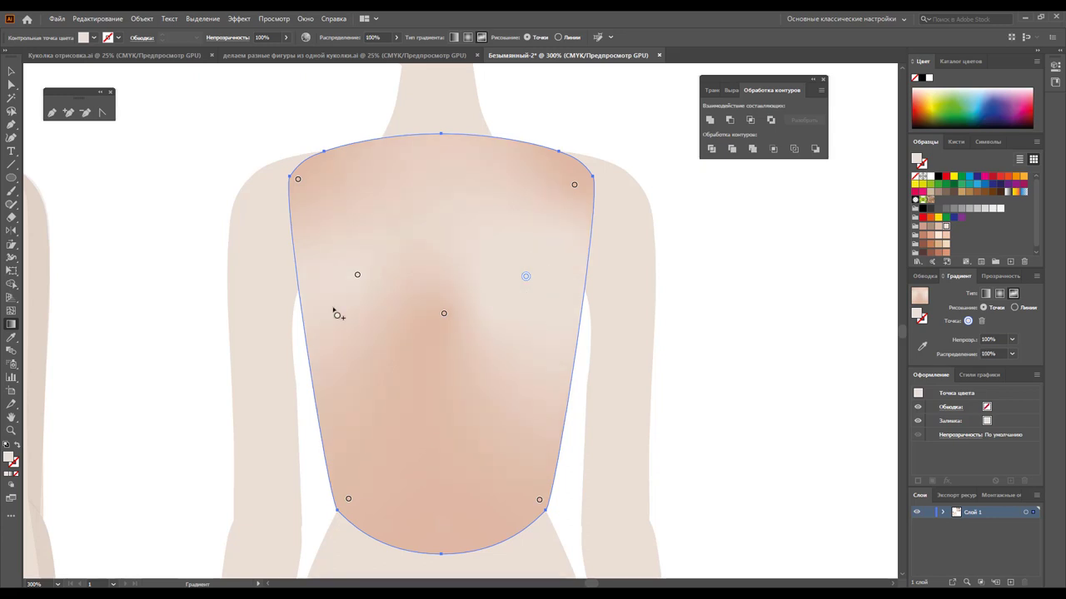
click(358, 277)
drag(358, 288, 362, 308)
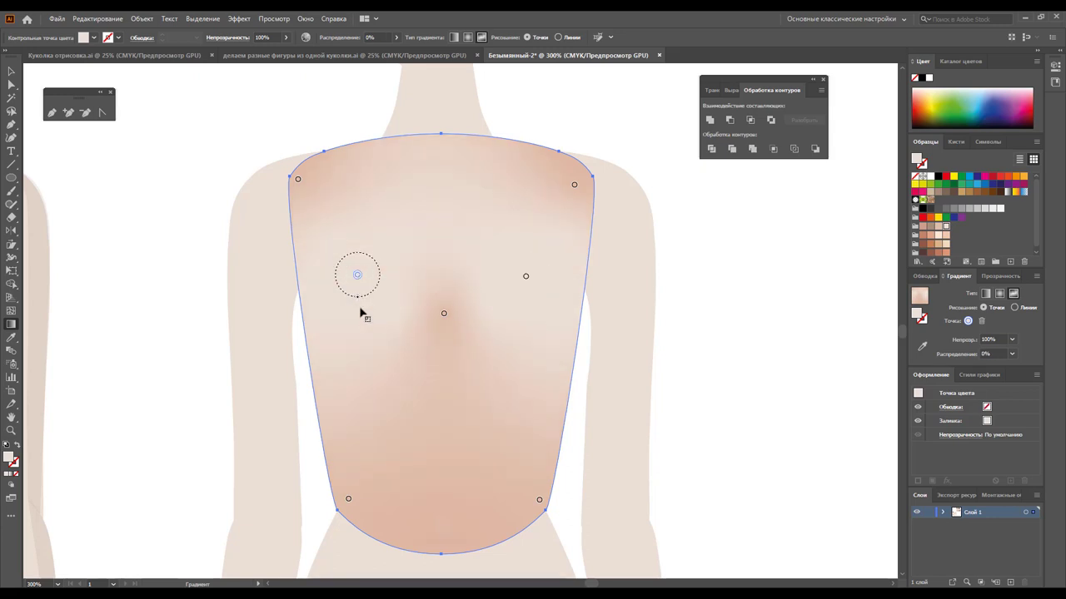
Add deep brown gradient points along the torso's right and left edges
click(561, 406)
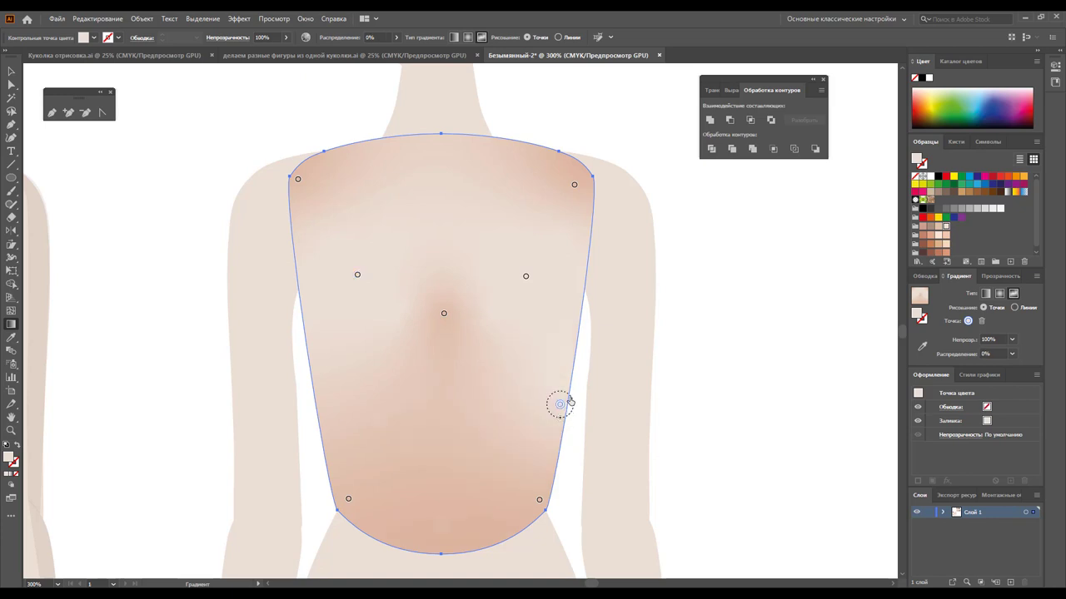
click(938, 227)
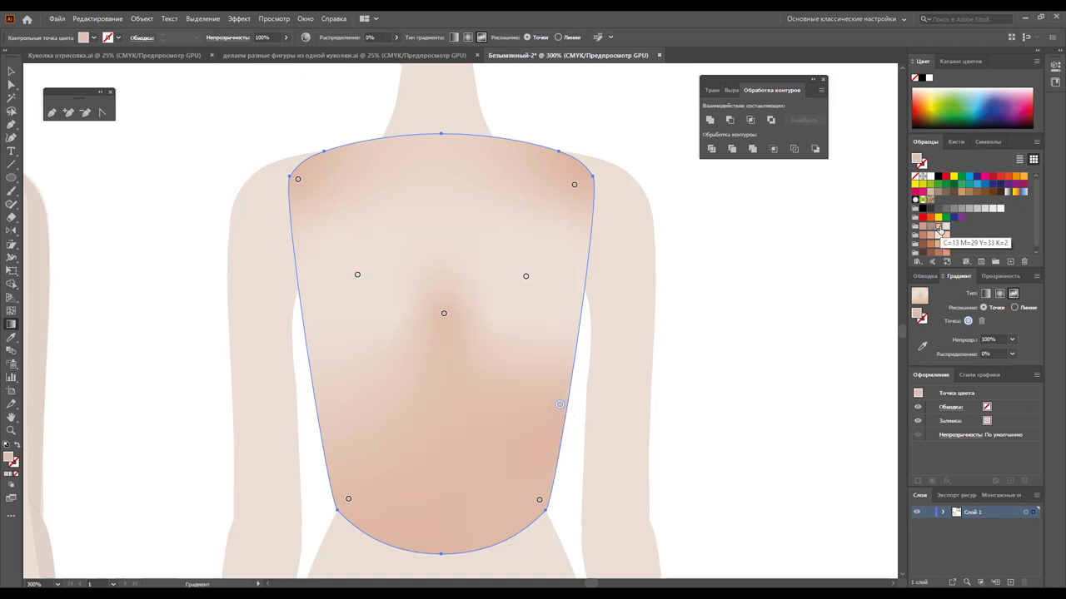
click(923, 226)
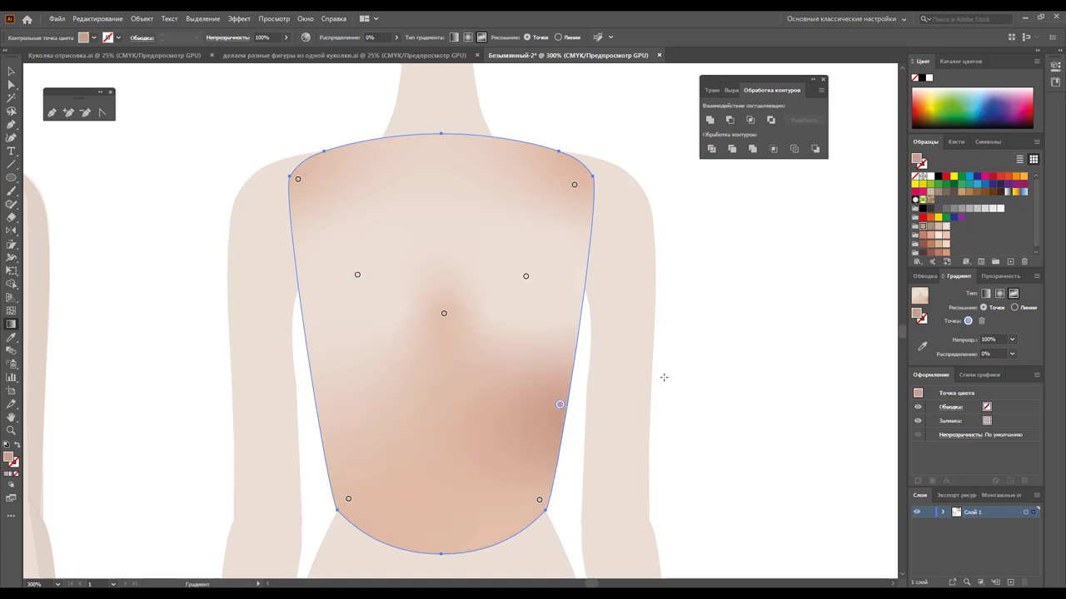
drag(564, 388, 577, 328)
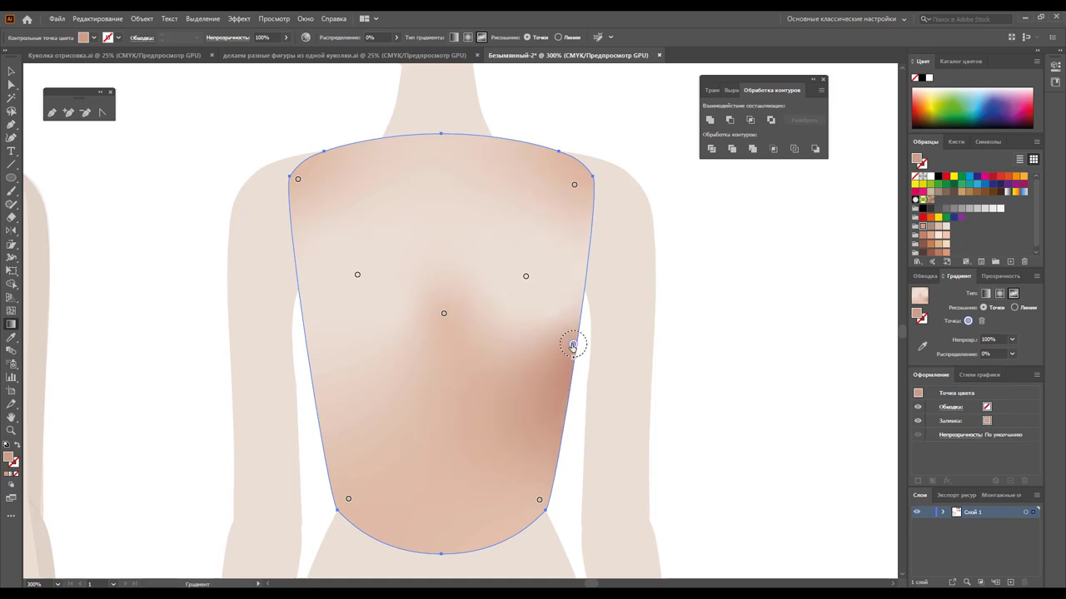
click(315, 342)
drag(315, 342, 316, 345)
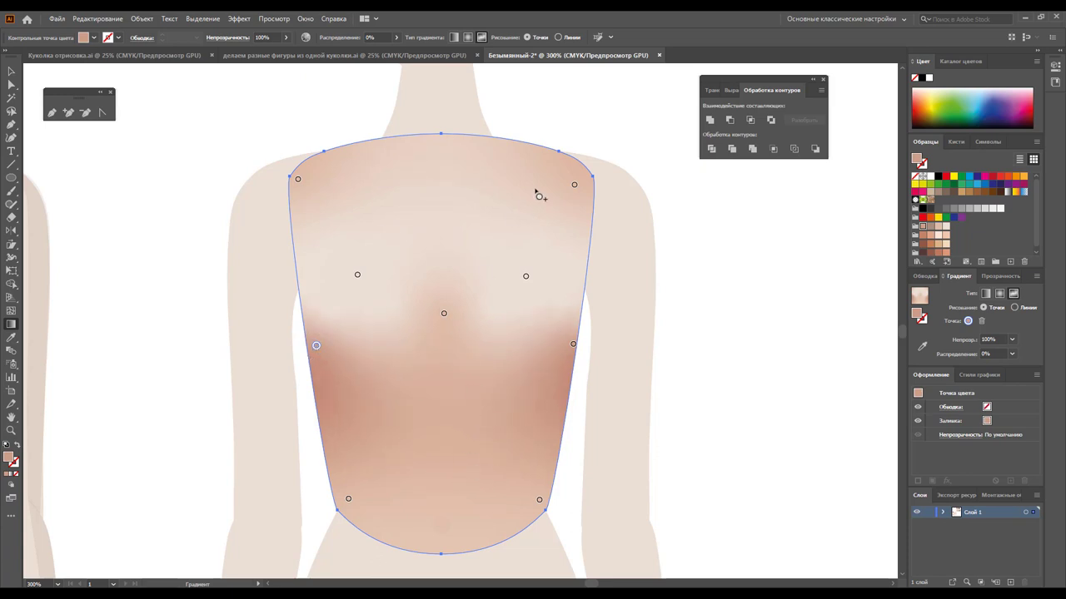
Copy the torso's gradient fill onto the right arm with the Eyedropper
click(11, 71)
scroll(743, 349, down, 1)
click(623, 367)
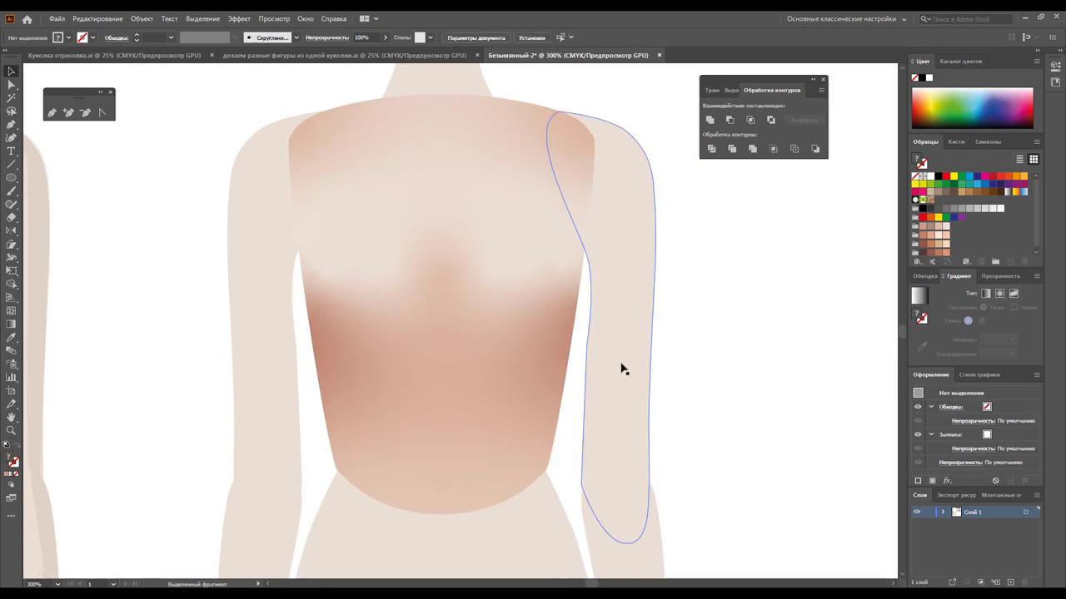
click(11, 338)
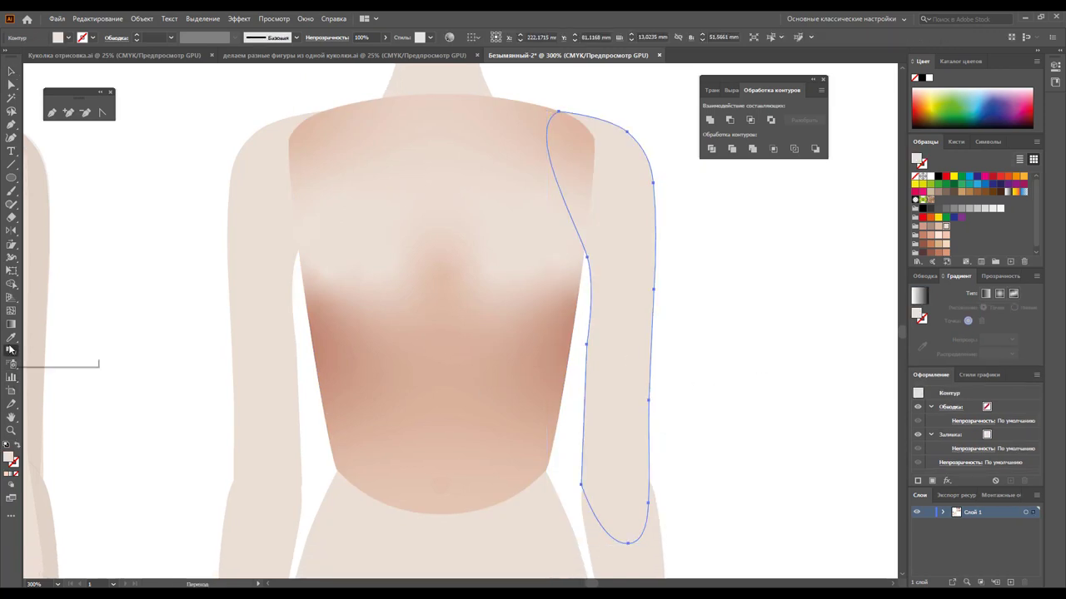
click(454, 388)
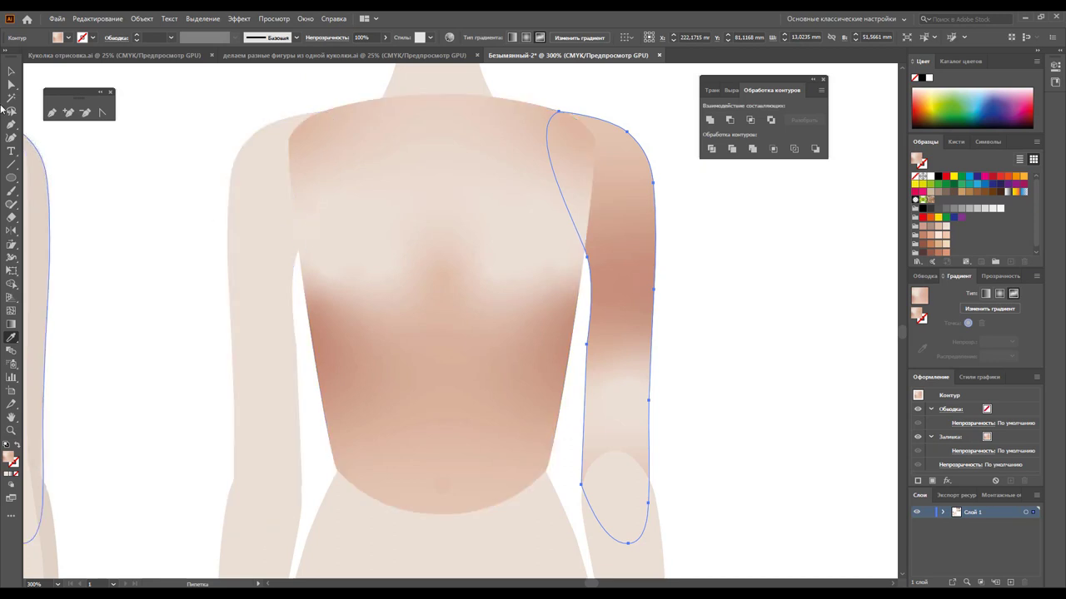
Rearrange the arm's gradient points: darker at the shoulder, lighter skin tone at the lower arm
click(10, 325)
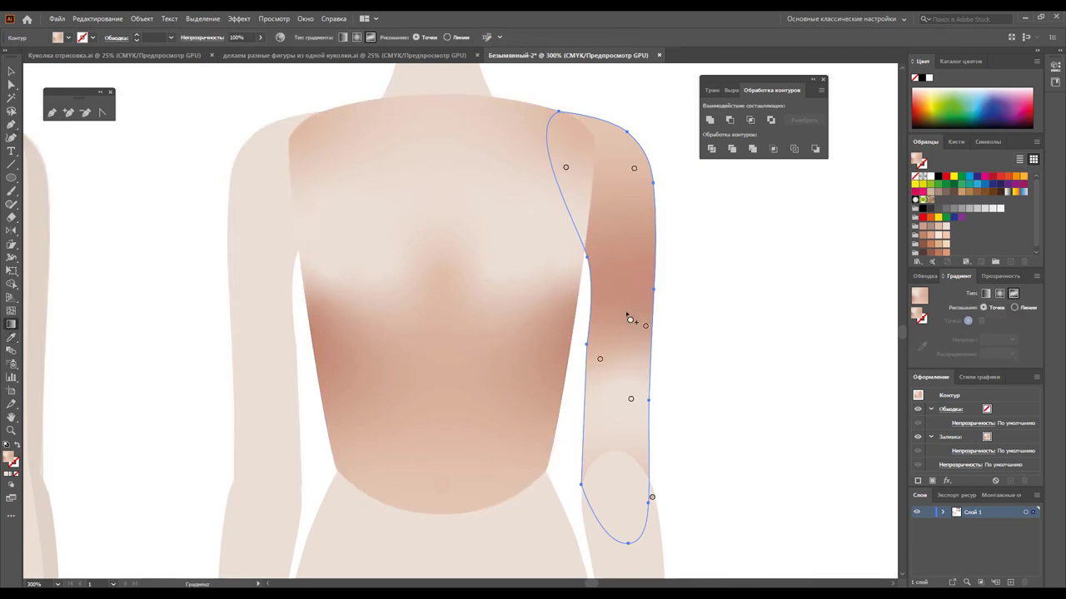
click(600, 361)
drag(600, 361, 647, 325)
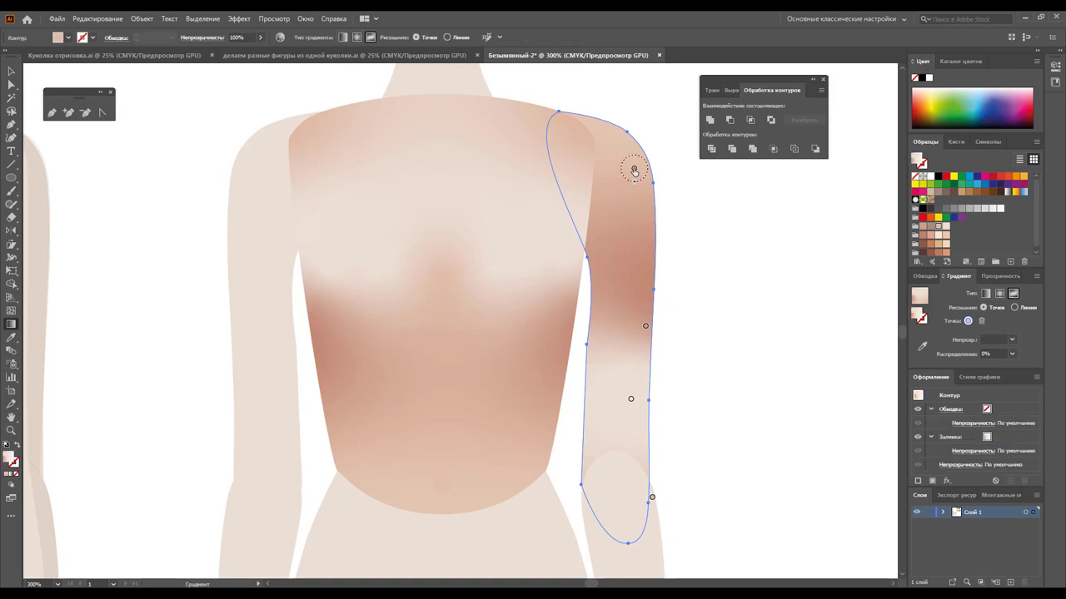
mouse_move(634, 169)
mouse_down()
mouse_move(583, 140)
mouse_move(610, 191)
mouse_up()
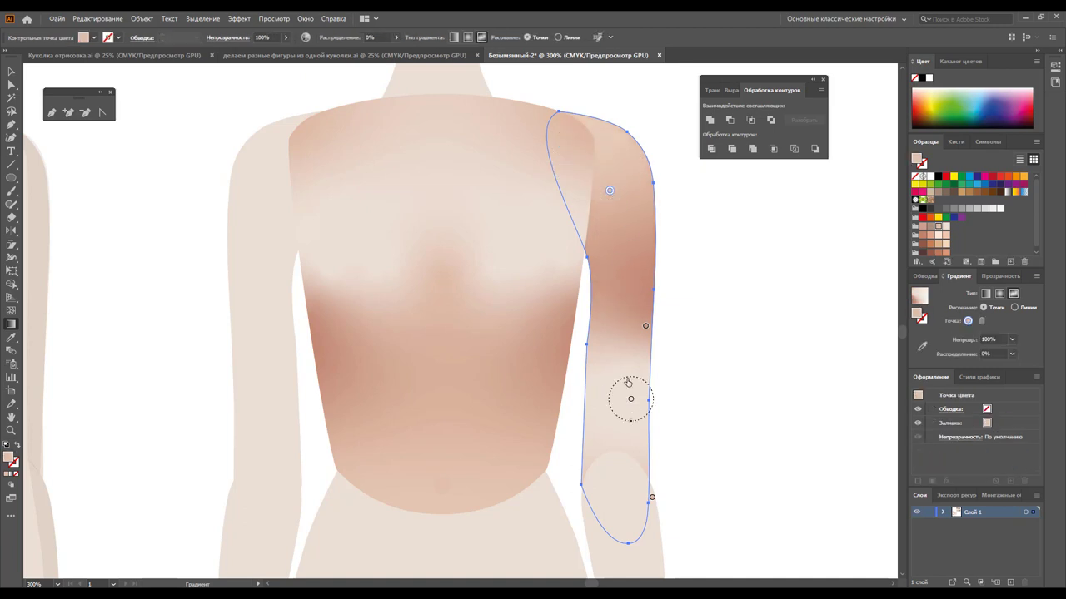
mouse_move(630, 399)
mouse_down()
mouse_move(631, 296)
mouse_move(584, 509)
mouse_move(645, 286)
mouse_up()
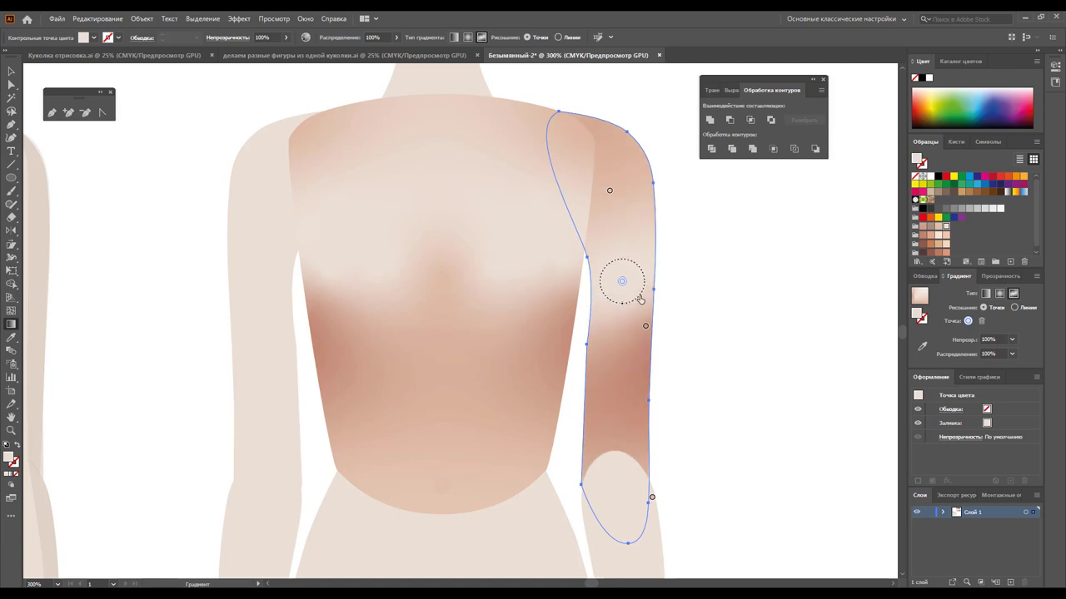
click(646, 326)
mouse_move(646, 327)
mouse_down()
mouse_move(583, 429)
mouse_move(580, 415)
mouse_up()
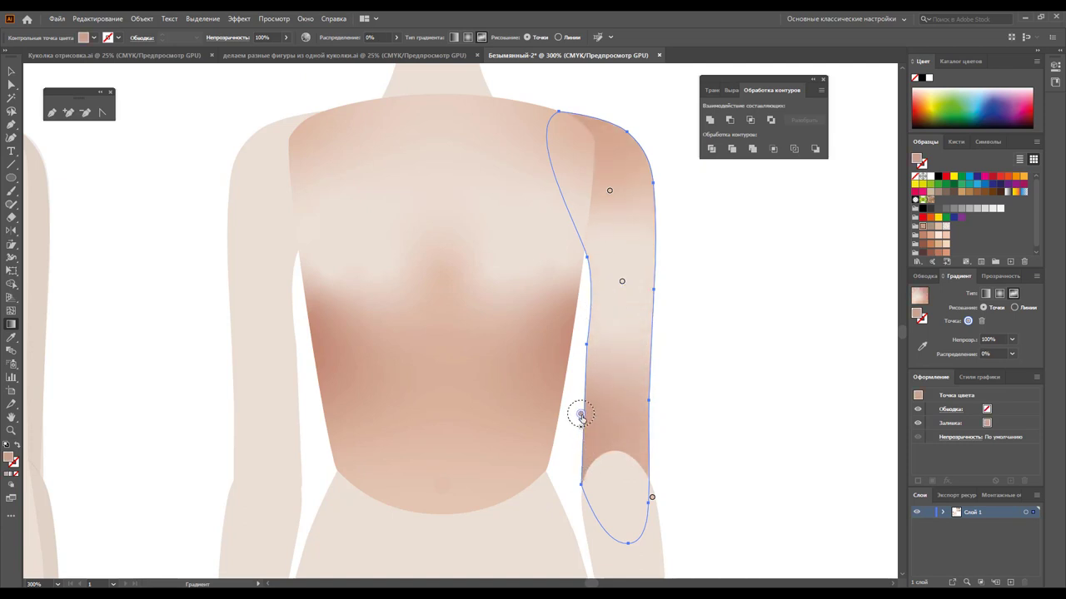
click(939, 236)
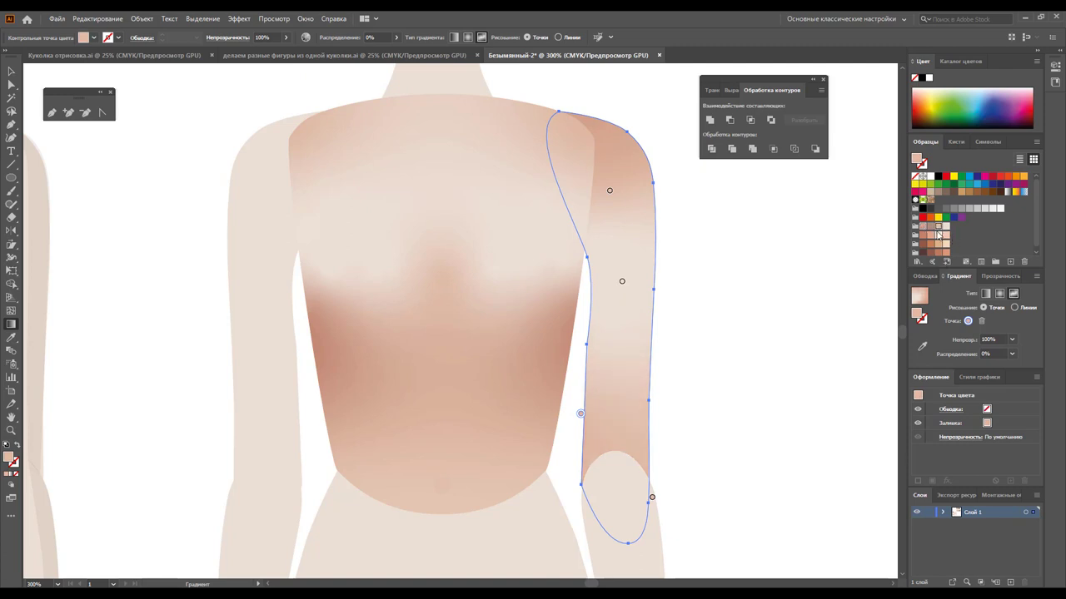
Select the forearm shape
scroll(315, 302, down, 2)
click(11, 70)
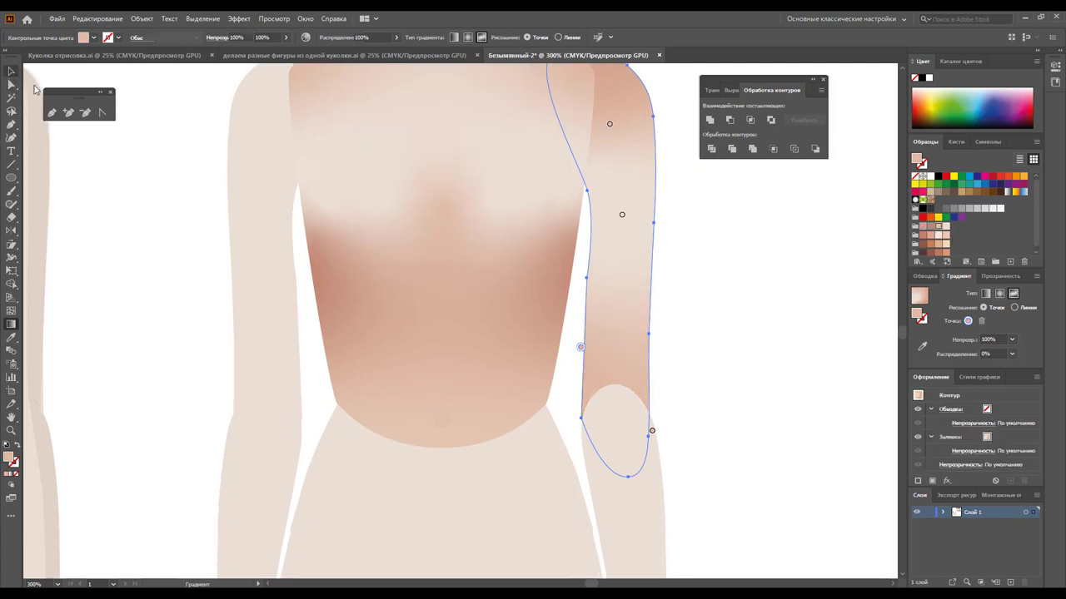
click(691, 272)
click(630, 511)
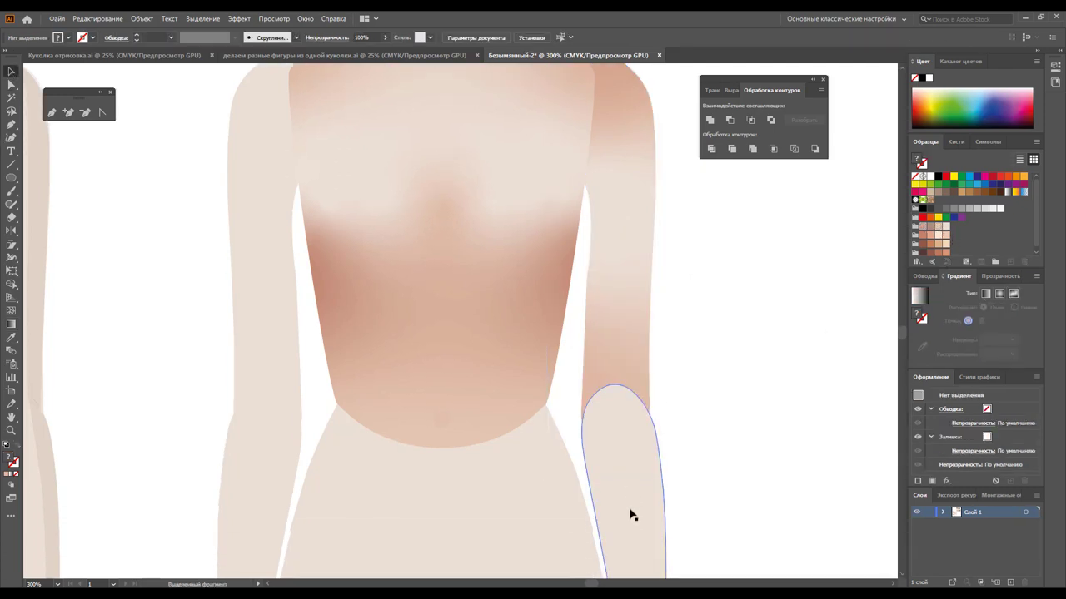
Eyedrop the upper arm's gradient onto the forearm, deselect, and zoom out to the whole figure
click(11, 337)
click(616, 261)
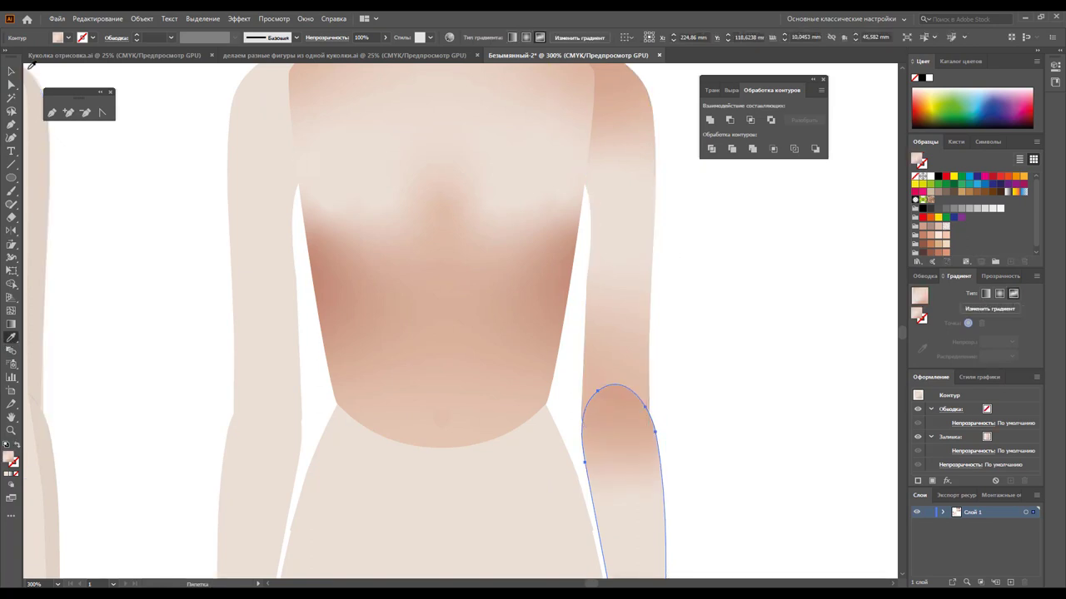
key(v)
click(766, 275)
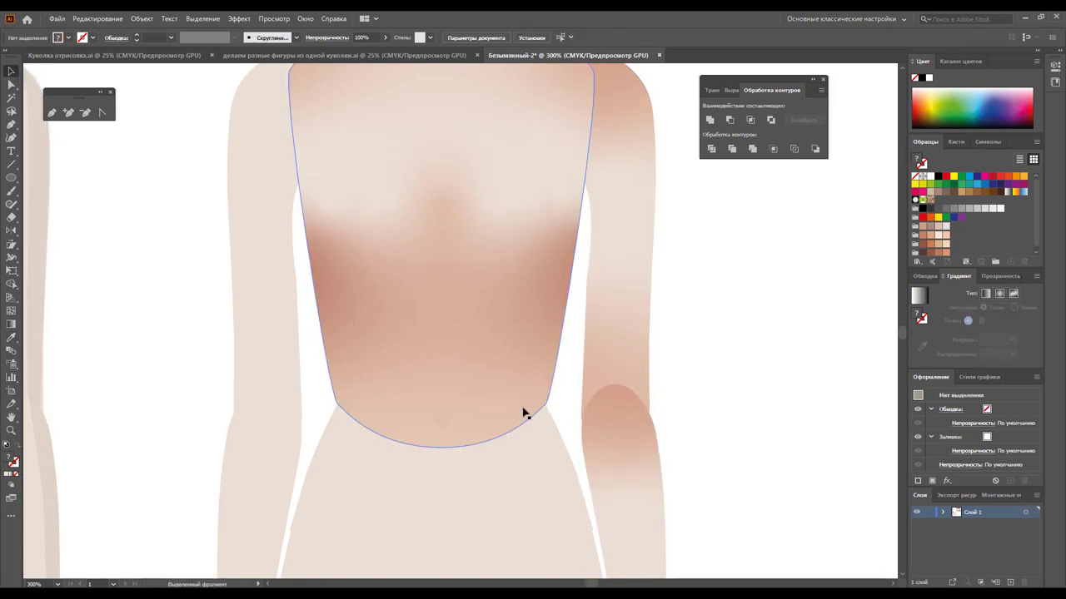
key(z)
alt+click(490, 450)
alt+click(431, 388)
scroll(433, 383, up, 3)
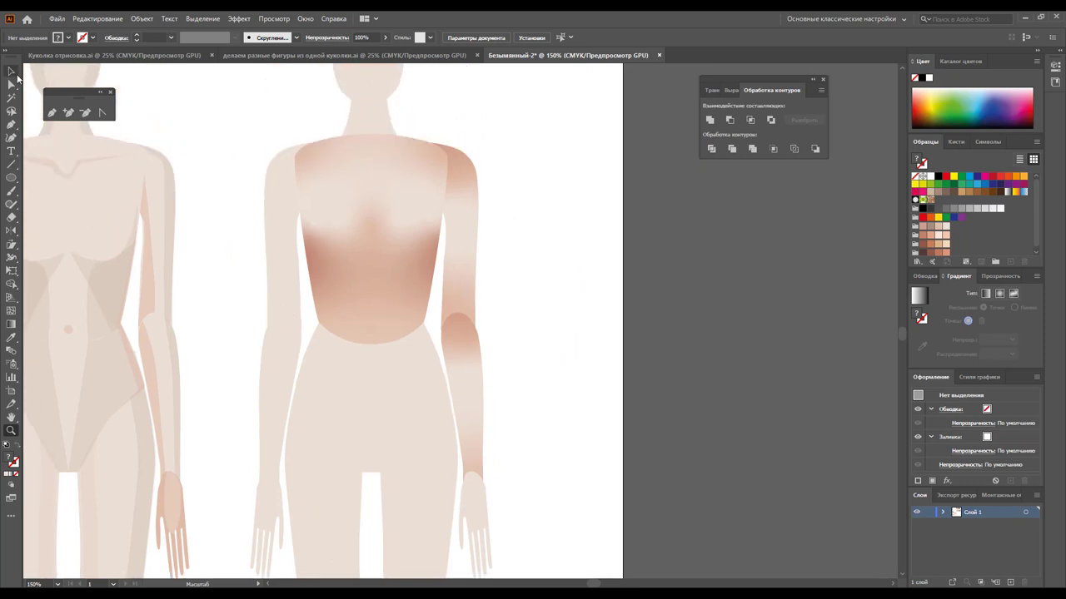
Eyedrop the torso and arm gradient shading onto the right hand
click(11, 72)
click(472, 498)
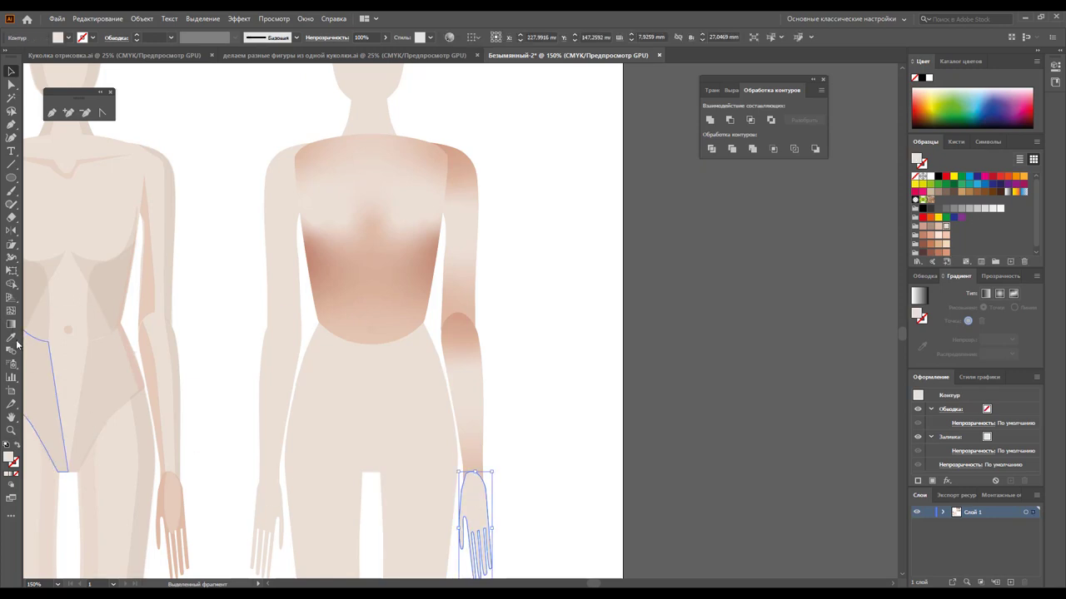
click(10, 337)
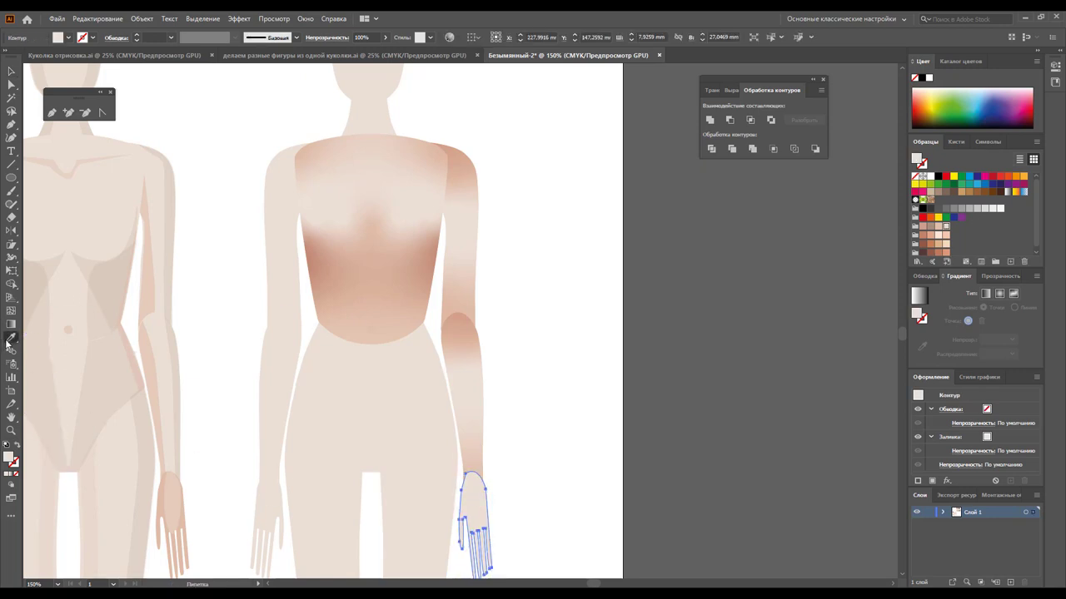
click(402, 312)
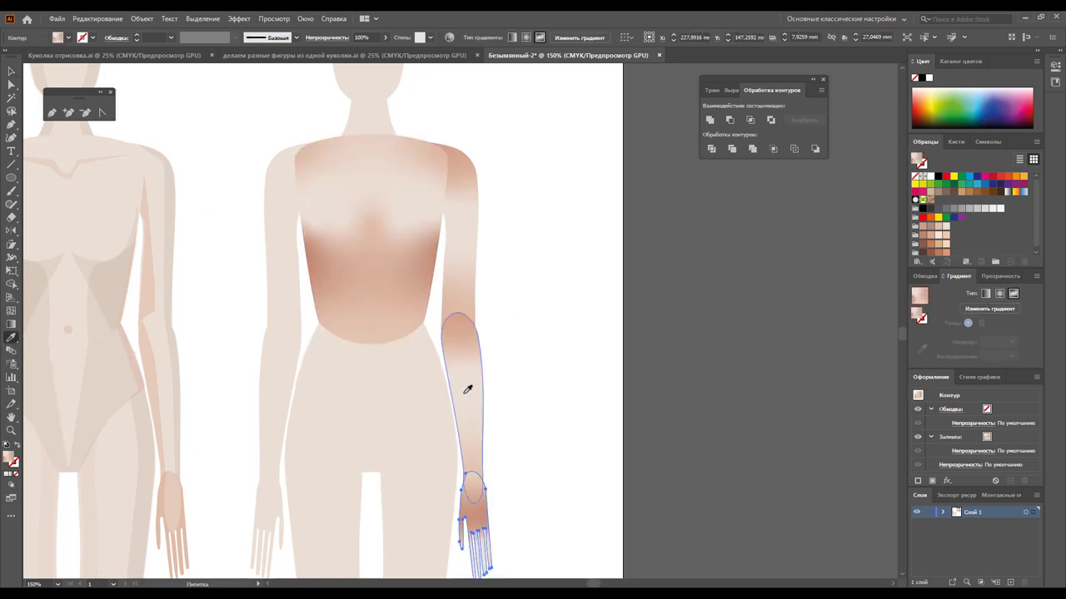
click(468, 388)
click(11, 71)
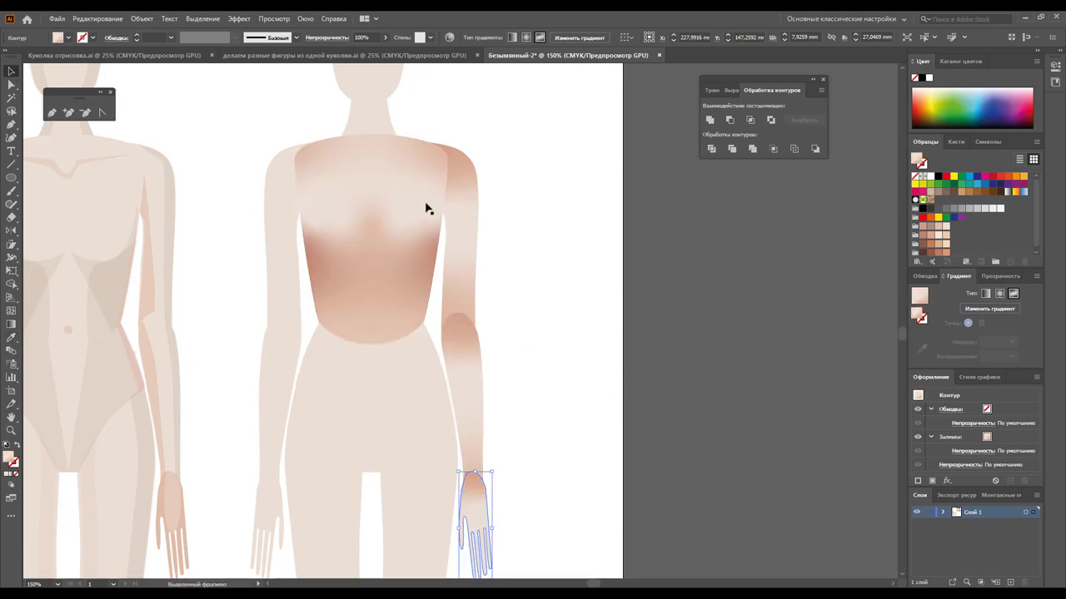
click(554, 277)
Select the arm-and-hand group
scroll(540, 318, down, 2)
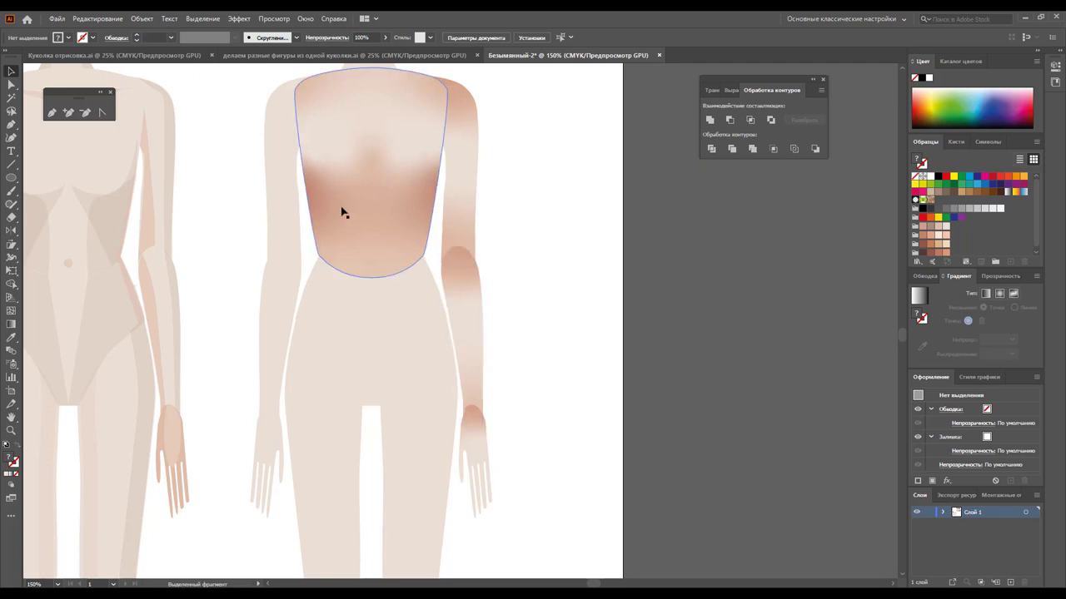
click(268, 458)
click(532, 294)
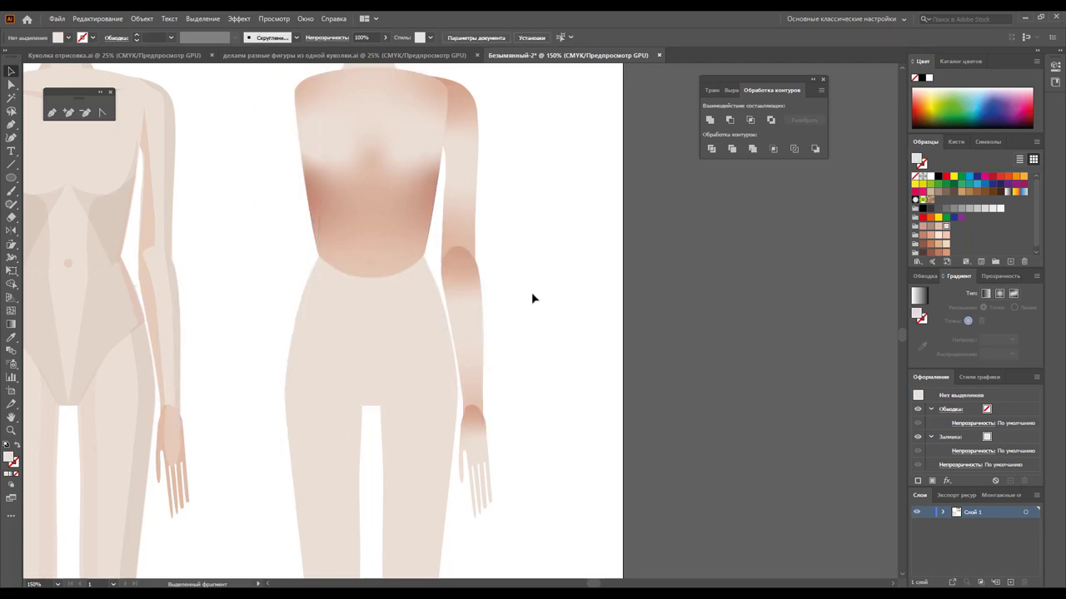
click(467, 440)
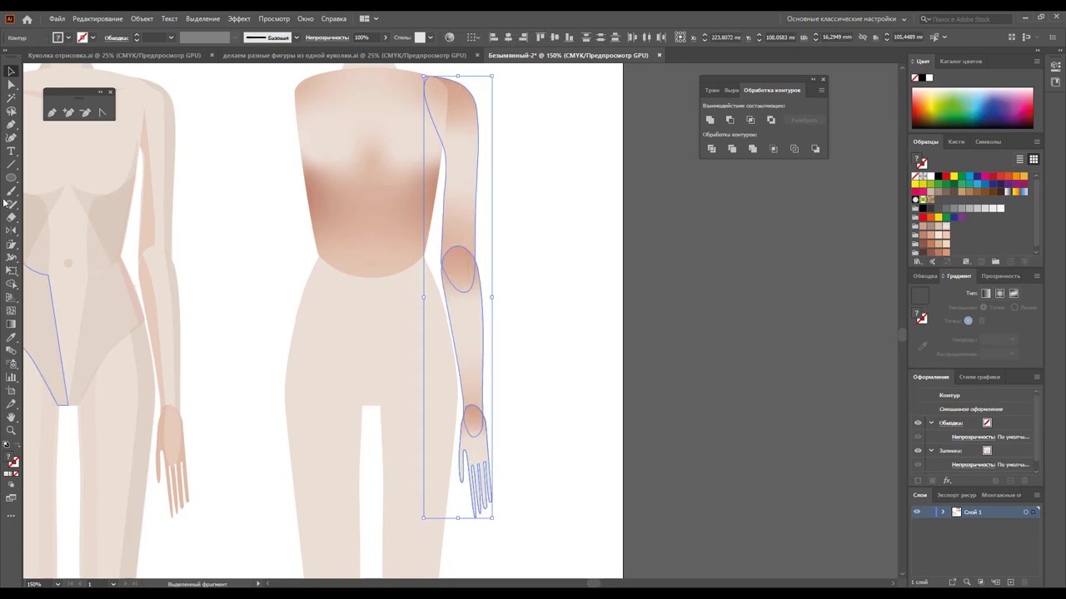
Reflect a copy of the arm across the torso's lower centre to form the left arm
click(11, 230)
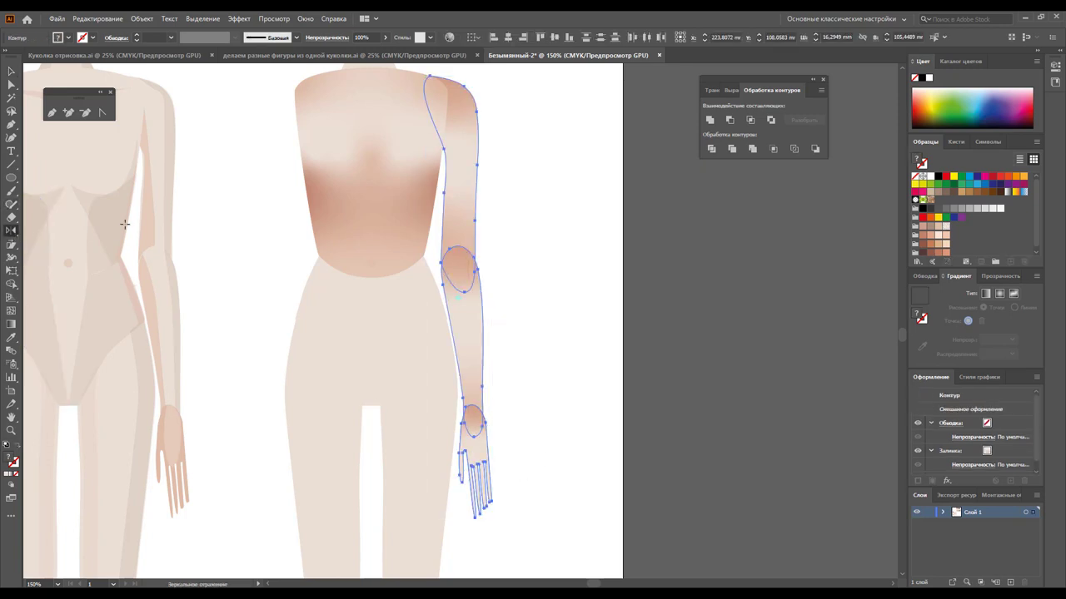
click(370, 277)
drag(447, 200, 276, 191)
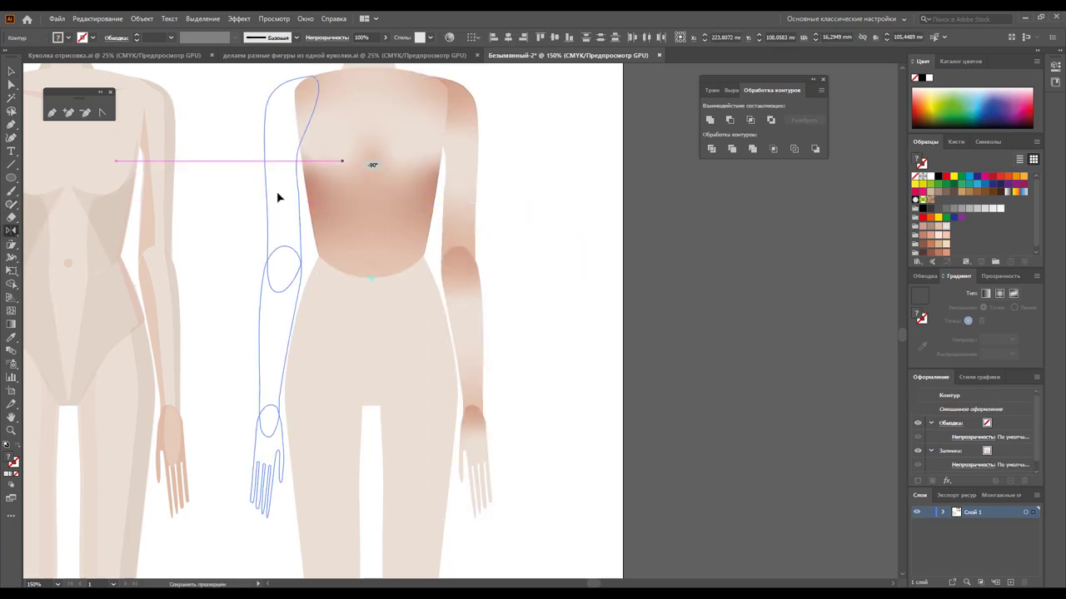
Colour the navel dot a darker brown
click(11, 71)
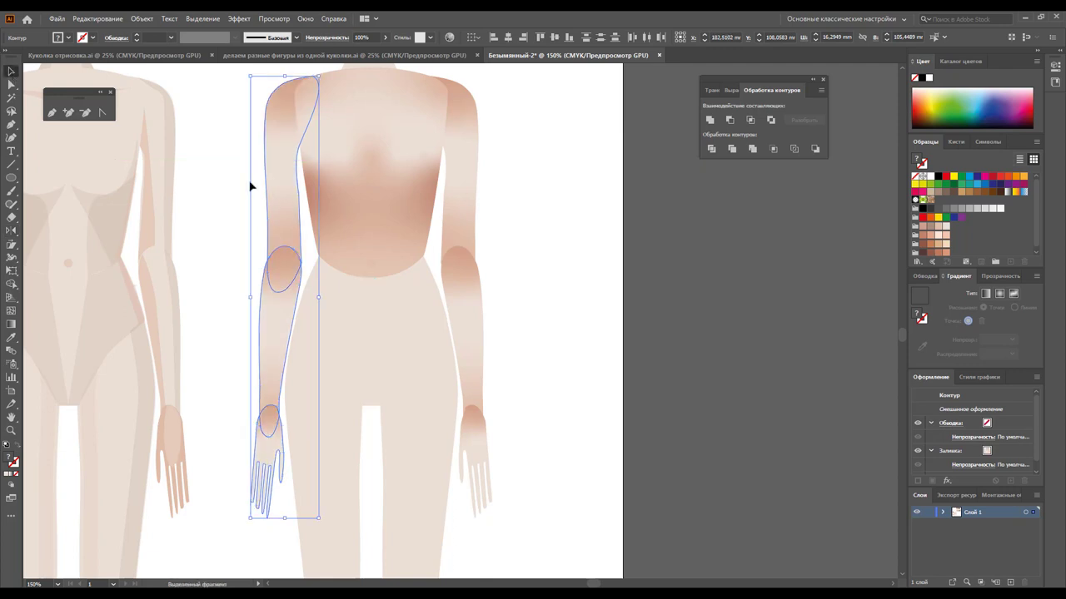
click(372, 263)
click(930, 227)
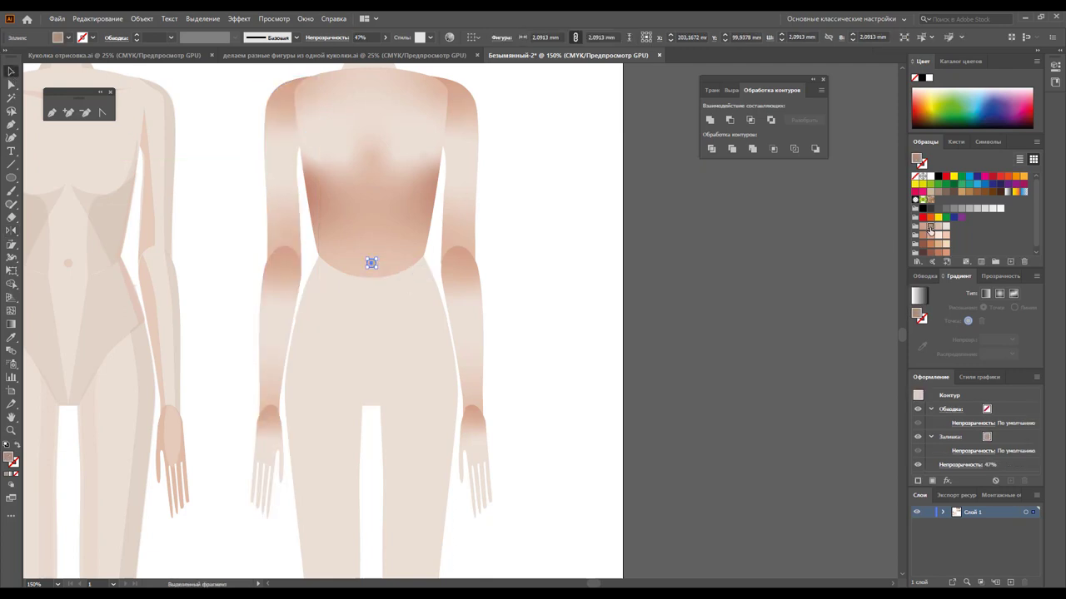
click(519, 287)
scroll(520, 287, down, 3)
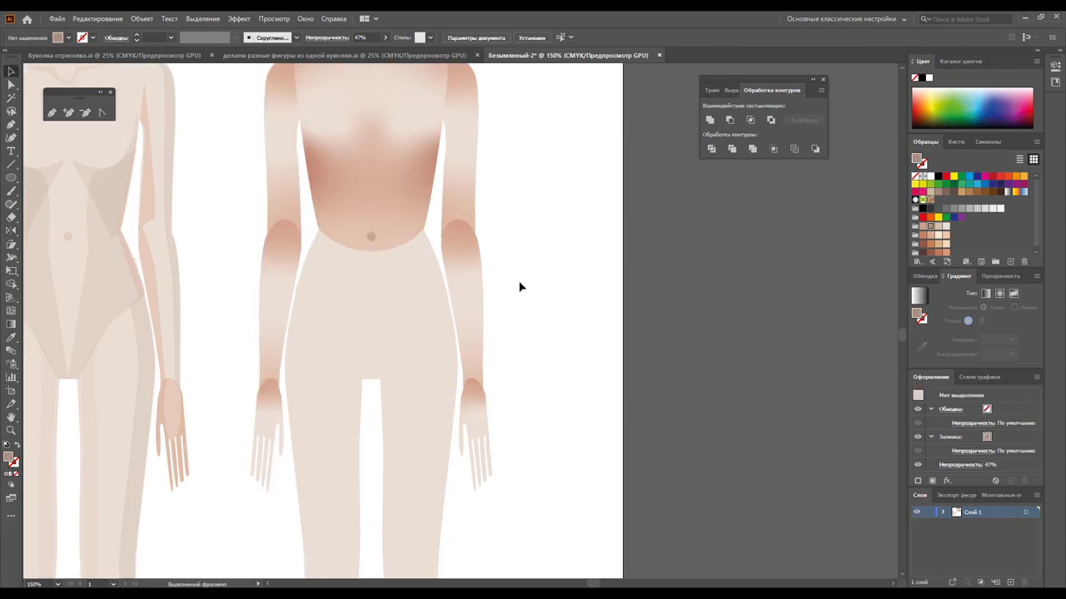
Eyedrop the torso's gradient fill onto the pelvis shape
click(385, 287)
click(11, 337)
click(366, 166)
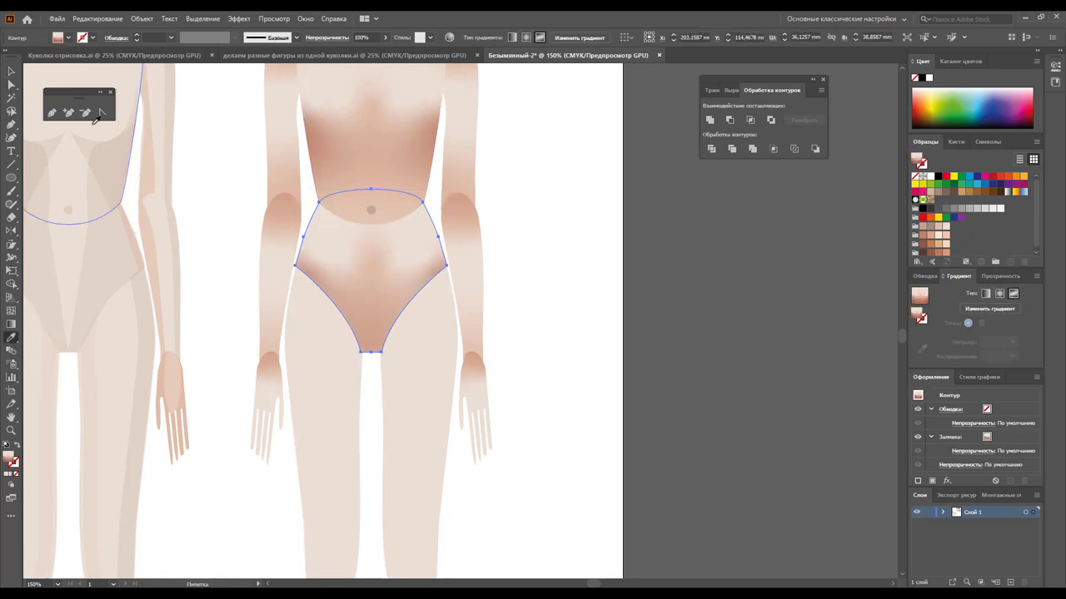
click(12, 324)
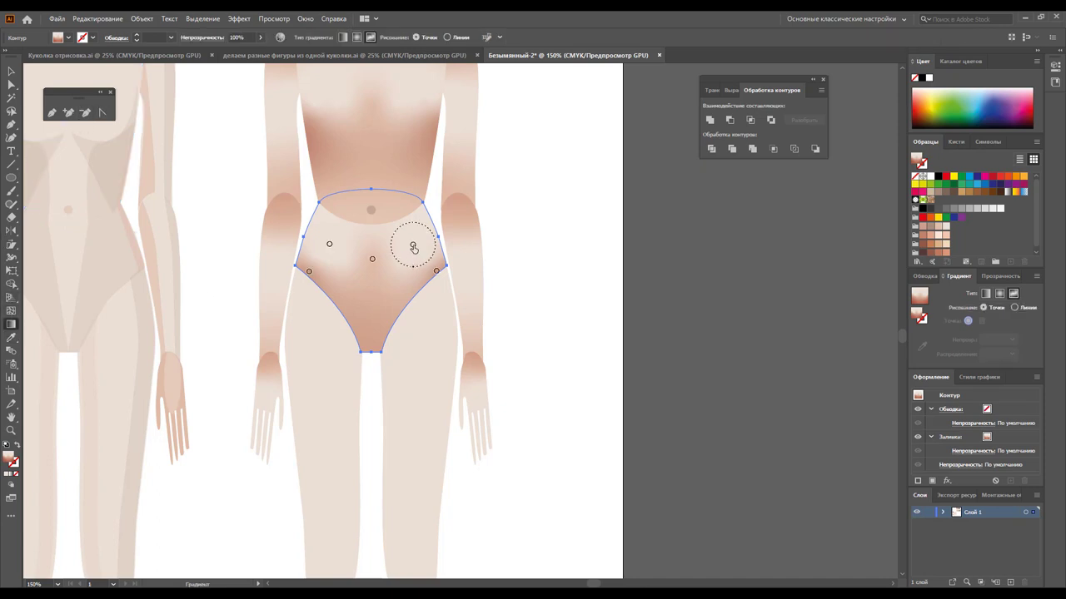
Move a brown gradient point down to the crotch and darken the upper-left point
drag(372, 259, 368, 343)
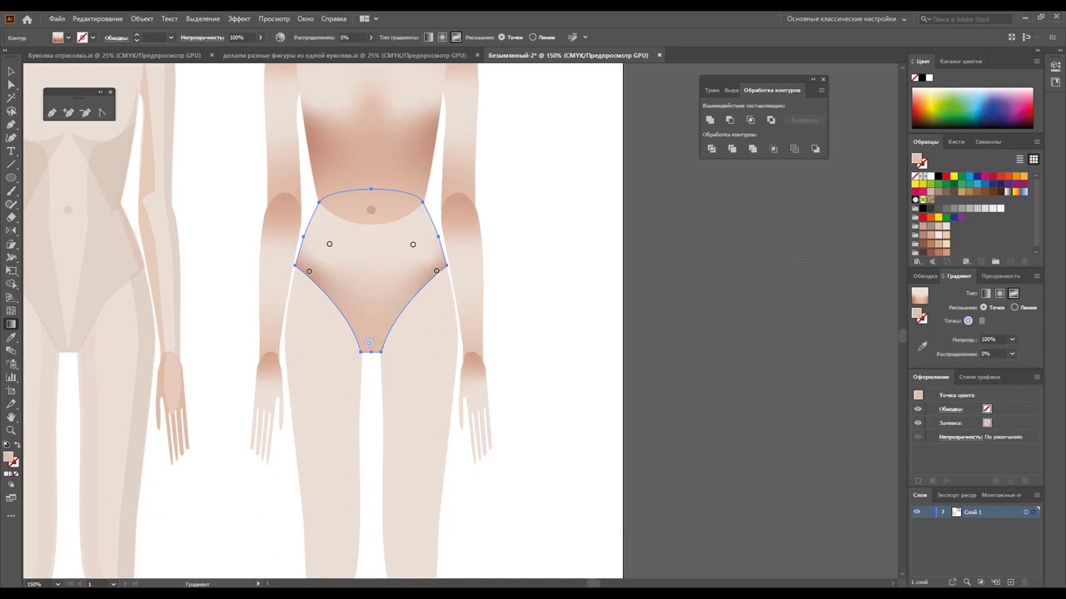
click(931, 228)
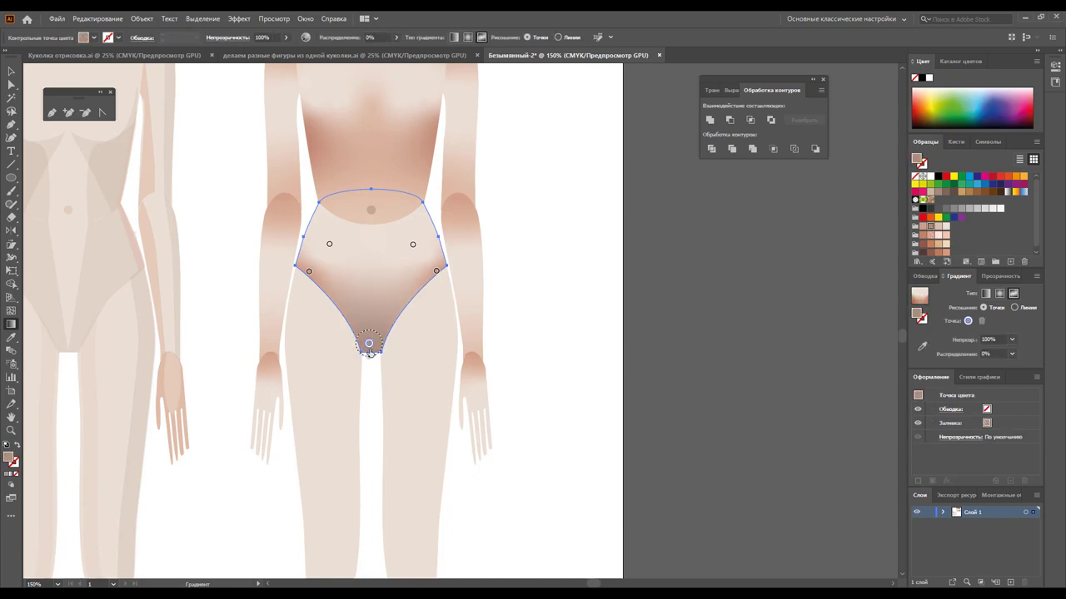
drag(373, 348, 375, 354)
mouse_move(413, 244)
mouse_down()
mouse_move(373, 275)
mouse_move(372, 260)
mouse_move(323, 219)
mouse_up()
click(330, 245)
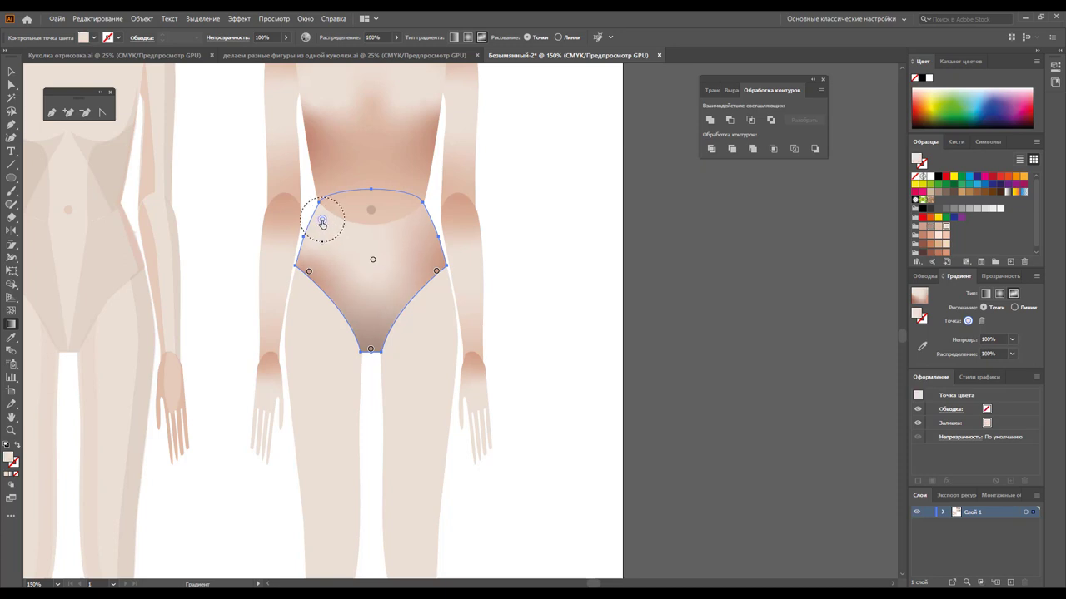
click(939, 226)
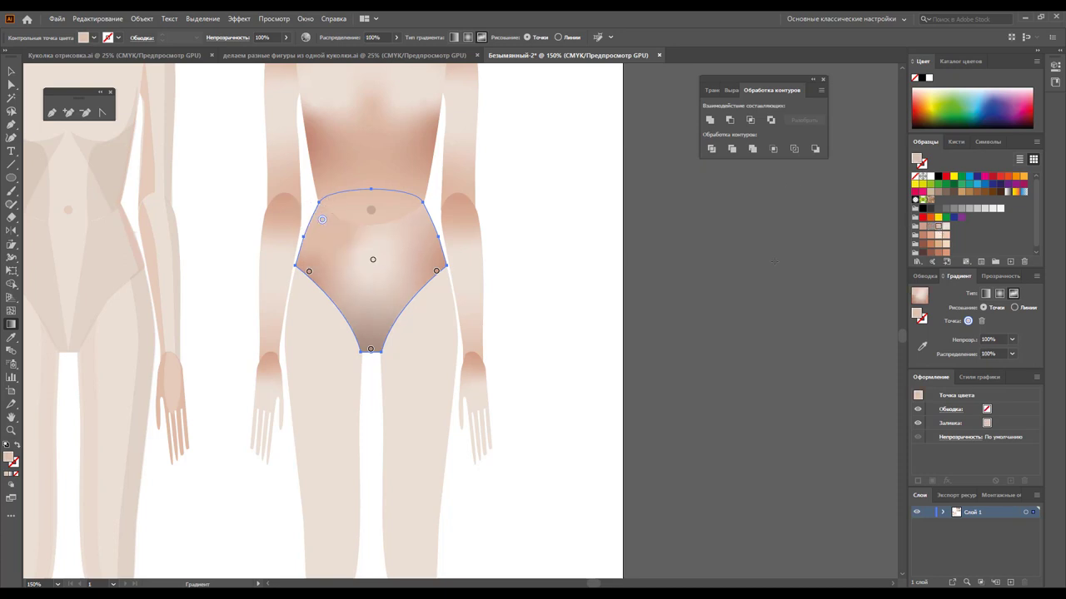
Add hip points on both edges, remove the old left point, and shift the light centre up-left
click(419, 220)
drag(437, 271, 446, 263)
click(306, 273)
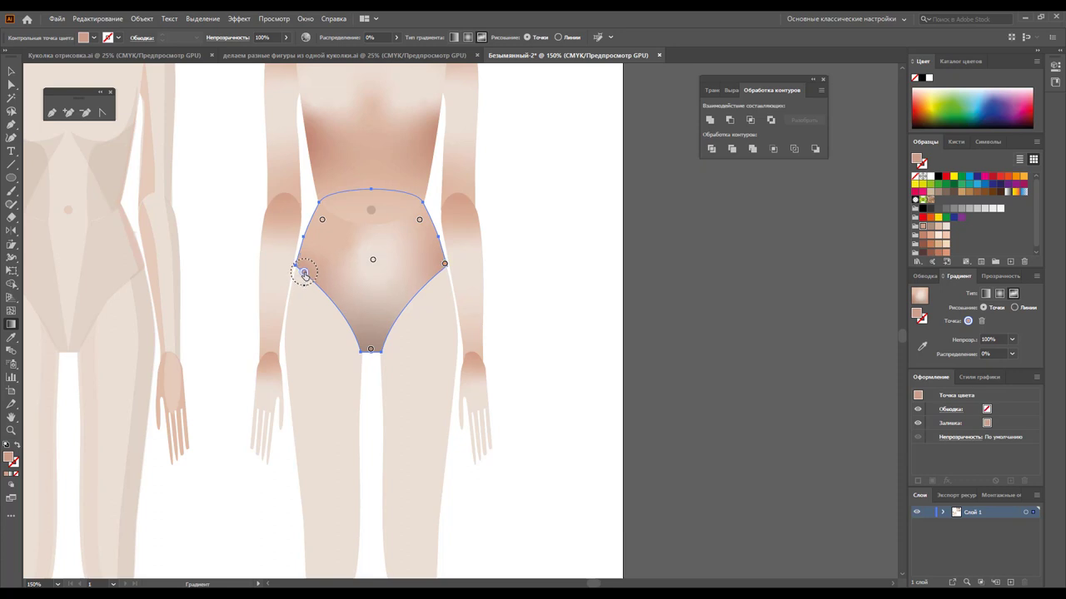
drag(304, 273, 280, 268)
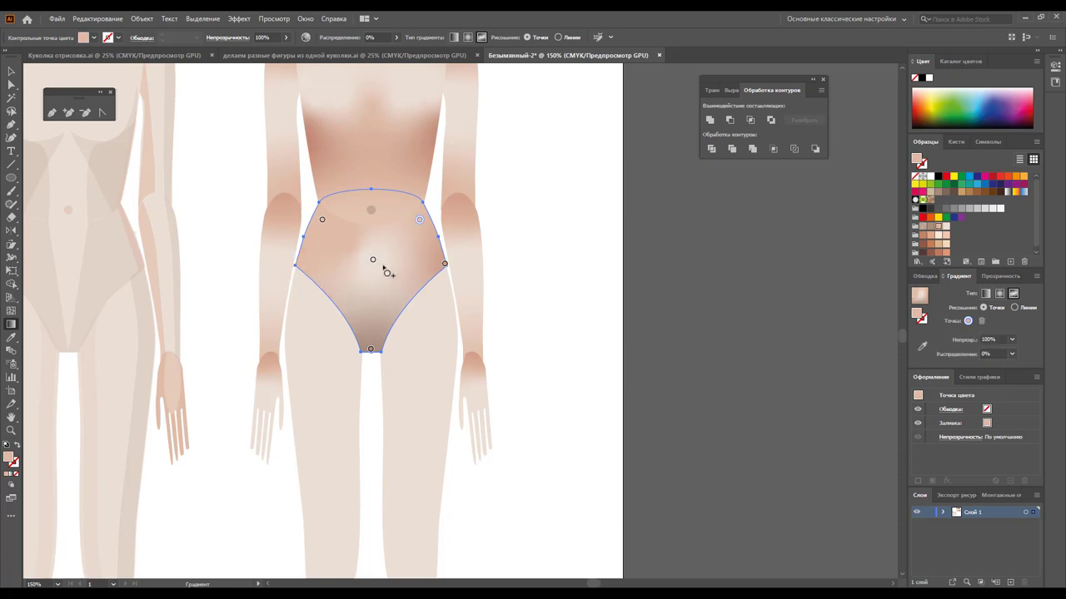
click(307, 263)
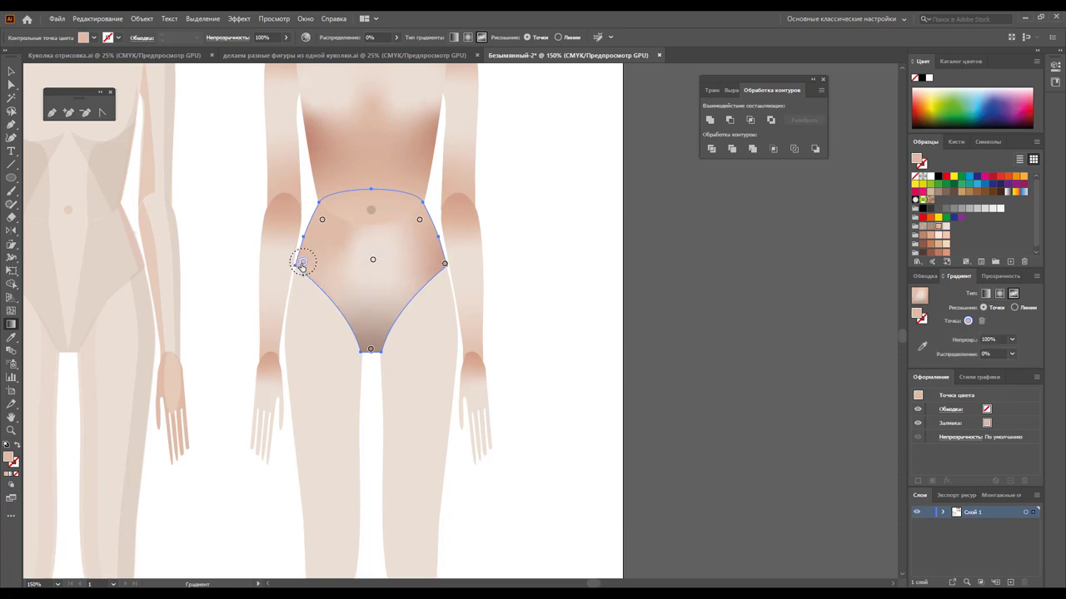
click(375, 260)
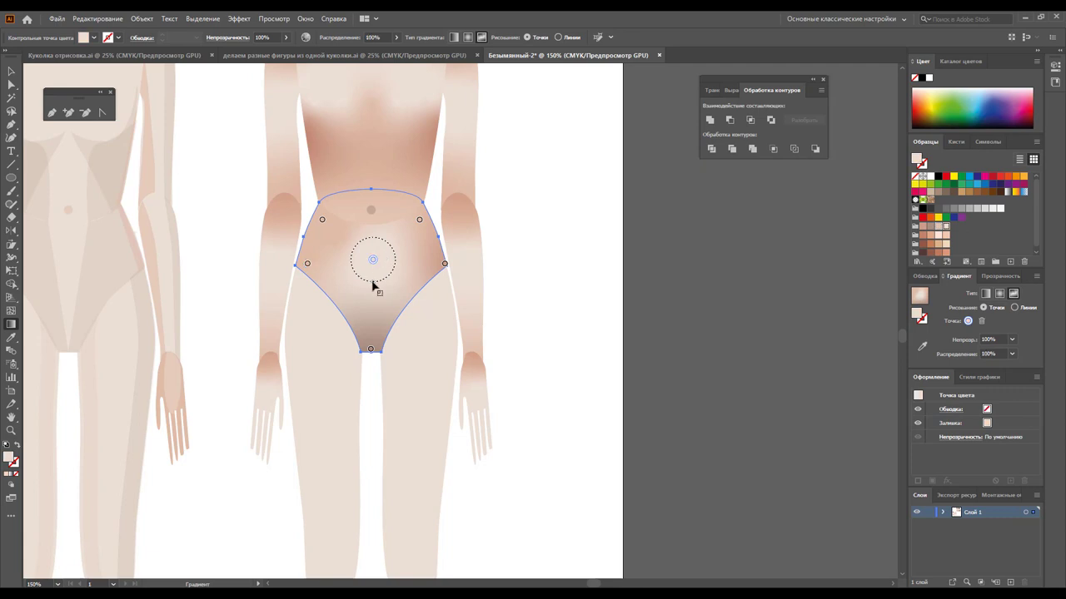
drag(373, 261, 369, 256)
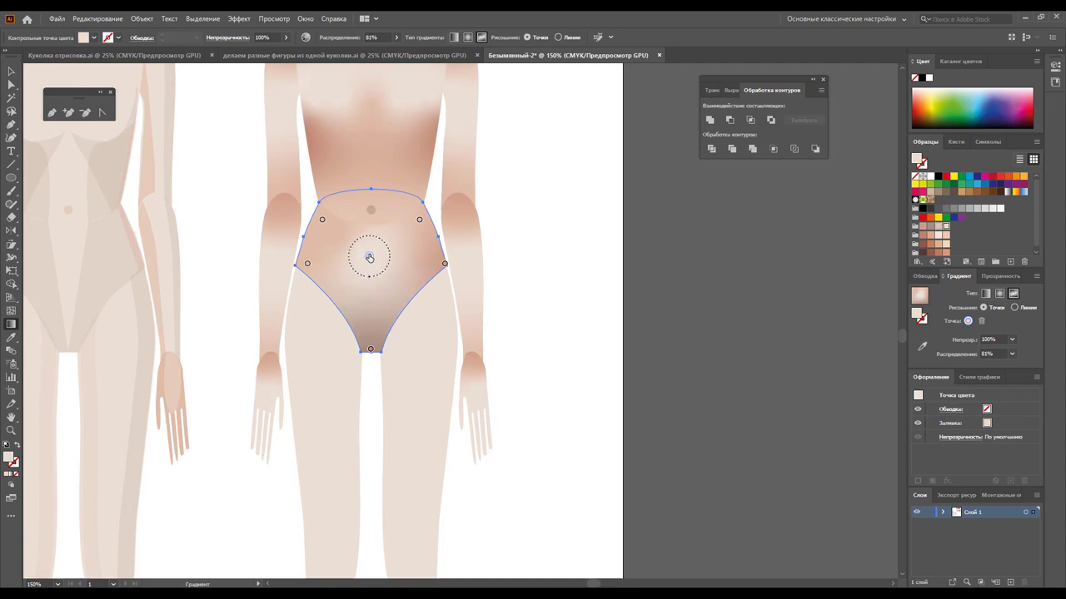
click(10, 72)
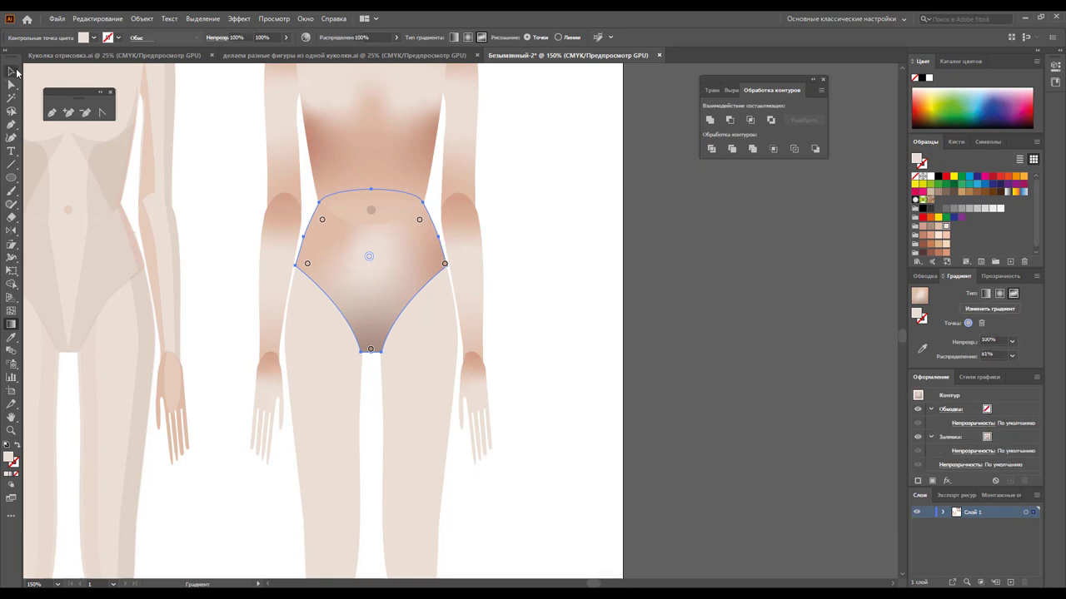
click(421, 404)
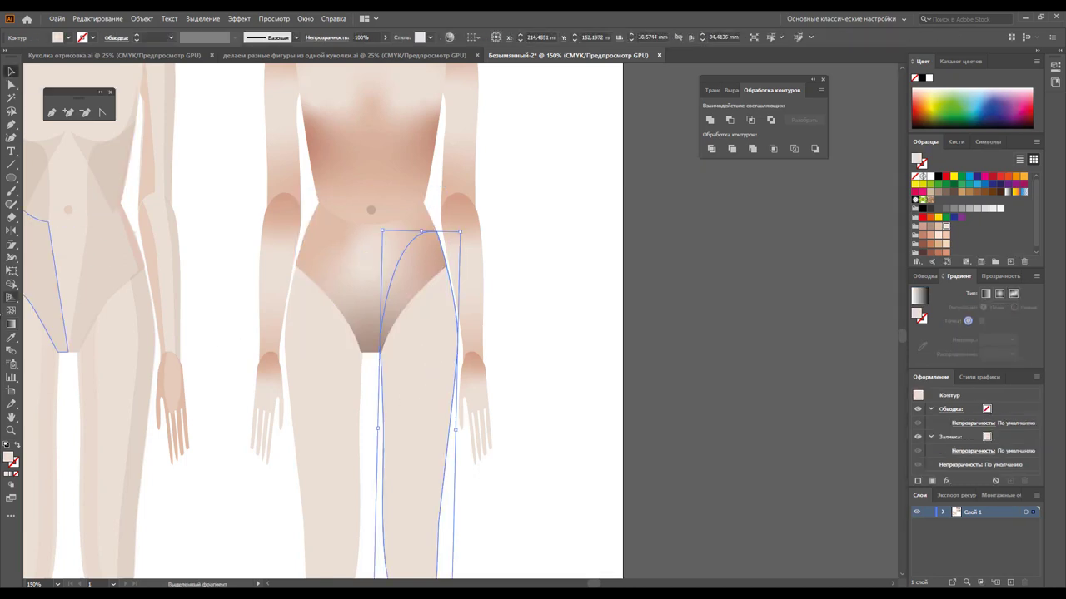
Give the right thigh a freeform gradient fill and move its bottom point up, lightening it
click(12, 337)
click(372, 246)
scroll(545, 247, down, 3)
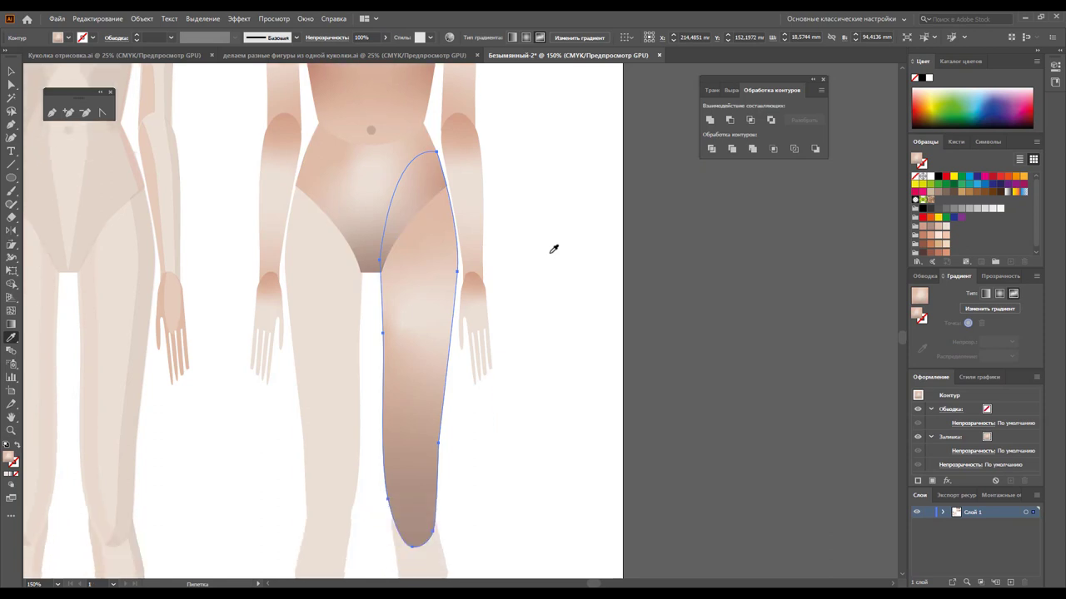
click(12, 324)
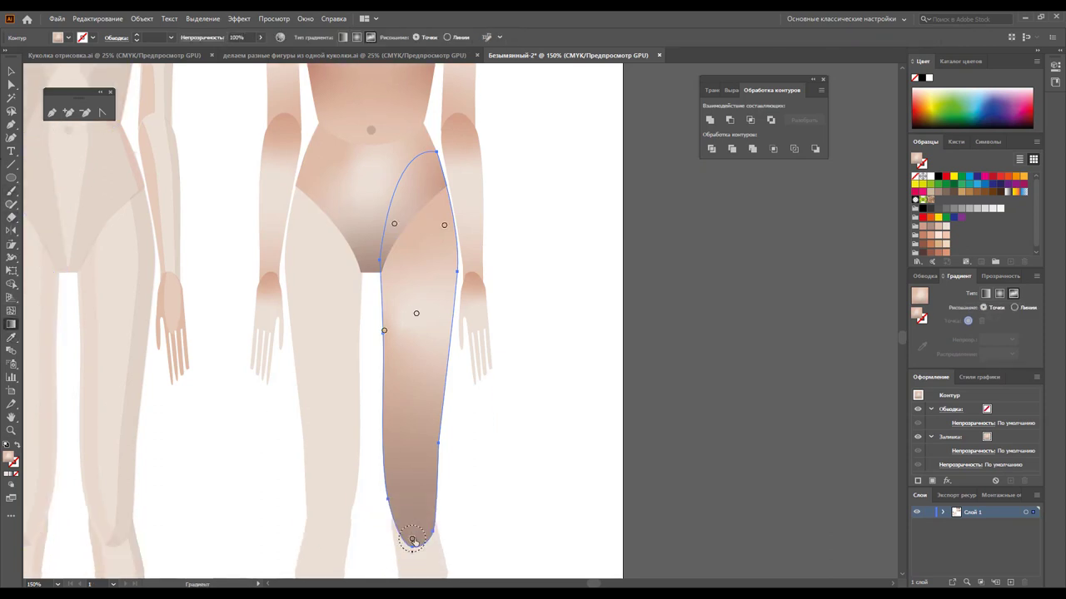
drag(413, 539, 390, 489)
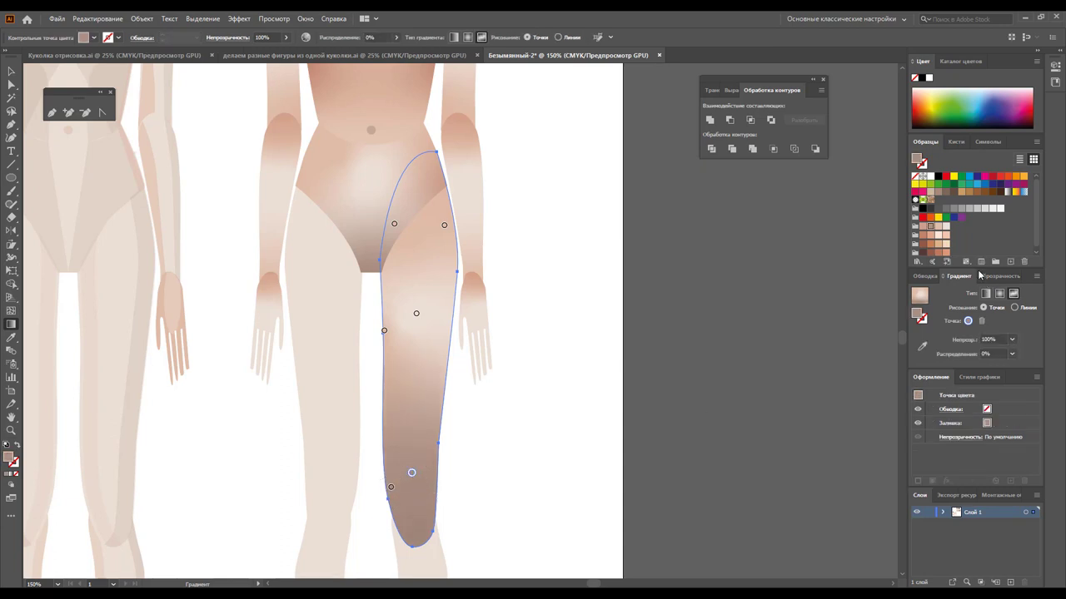
click(946, 226)
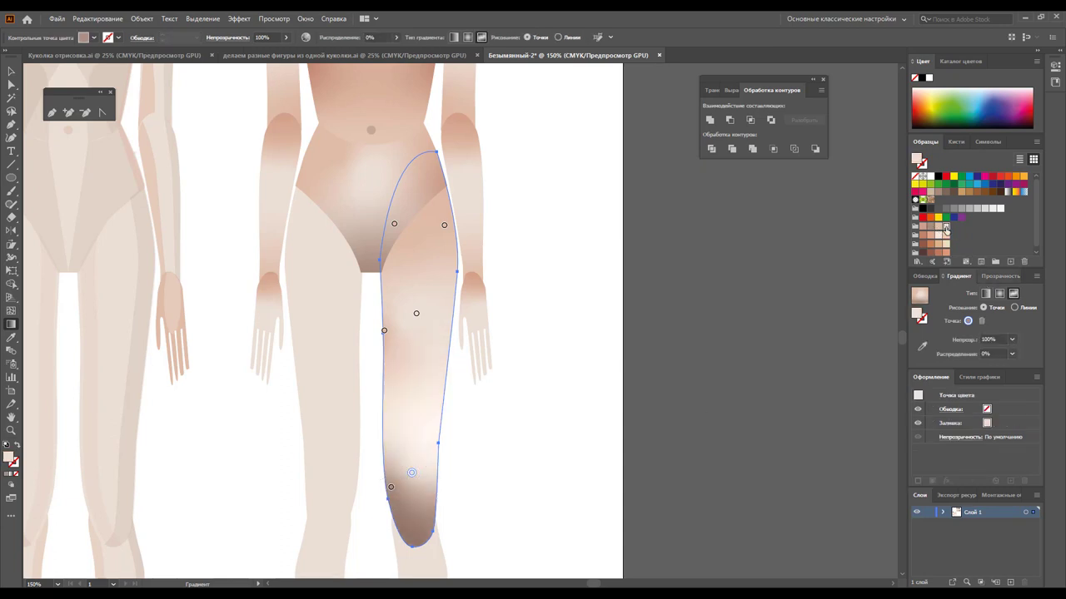
Remove a lower-leg point and add darker skin-tone points on the upper thigh
mouse_move(412, 473)
mouse_down()
mouse_move(417, 486)
mouse_move(380, 480)
mouse_up()
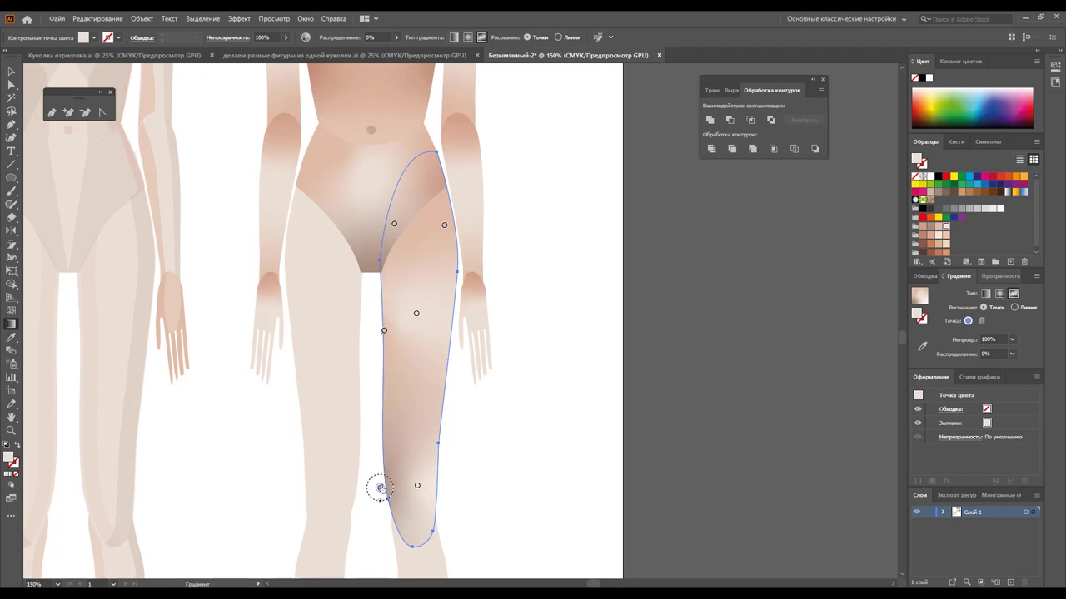
key(Delete)
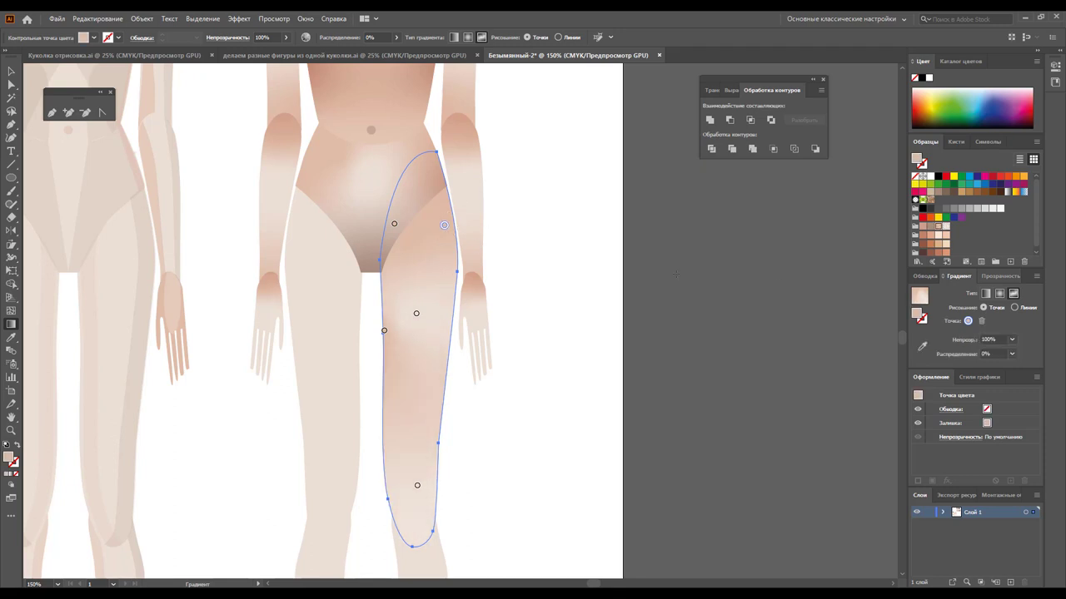
click(930, 225)
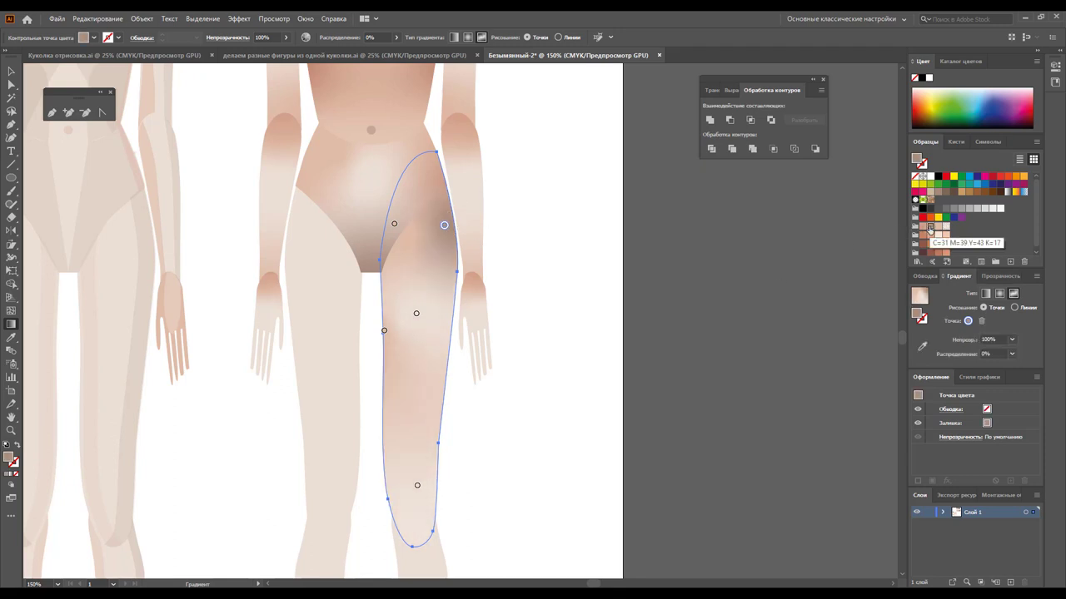
click(419, 339)
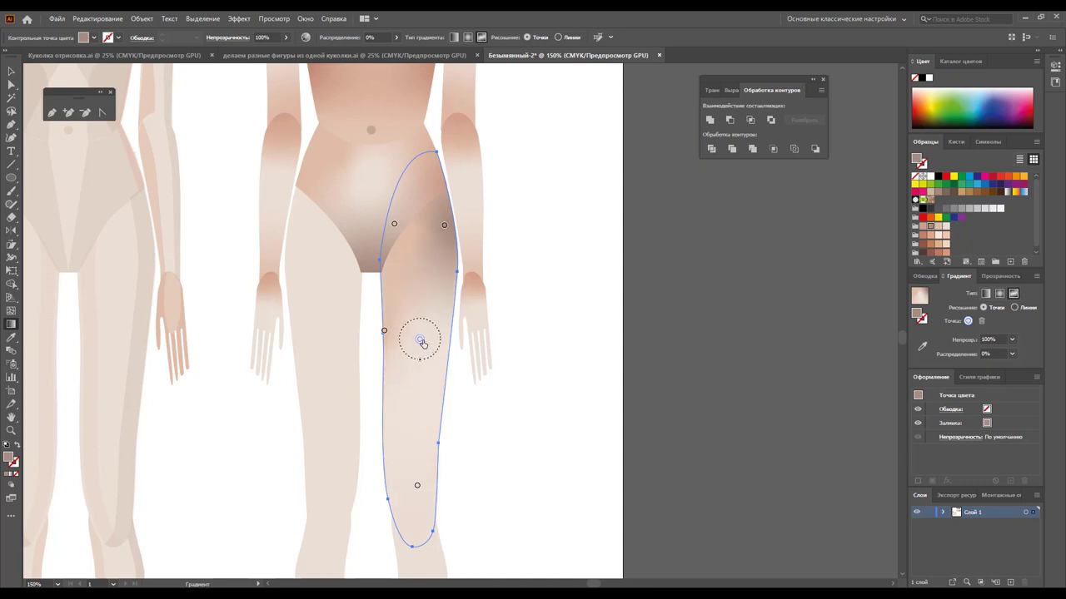
click(393, 267)
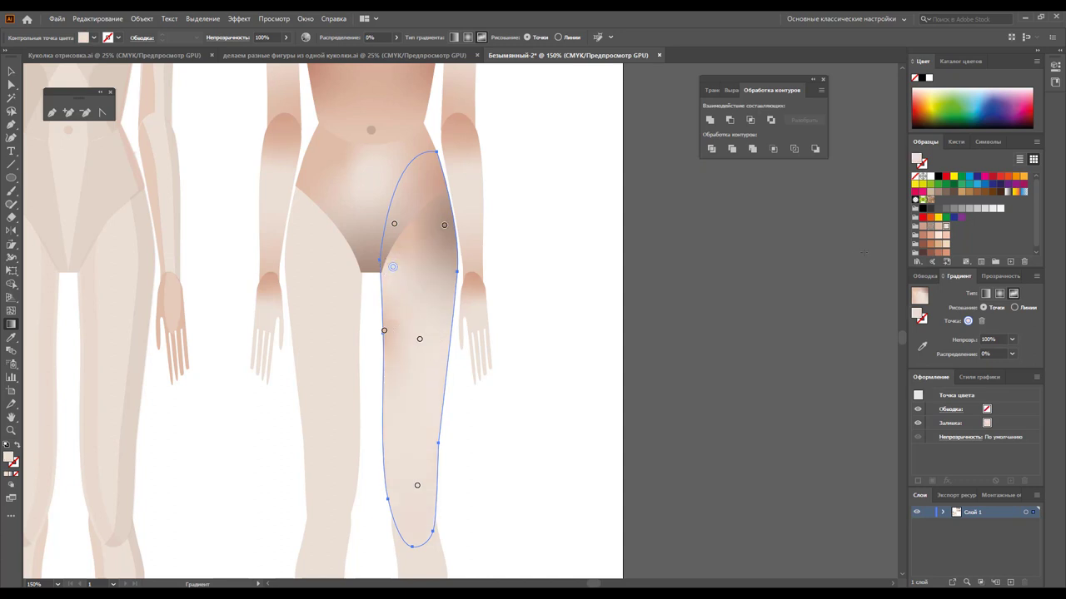
click(922, 226)
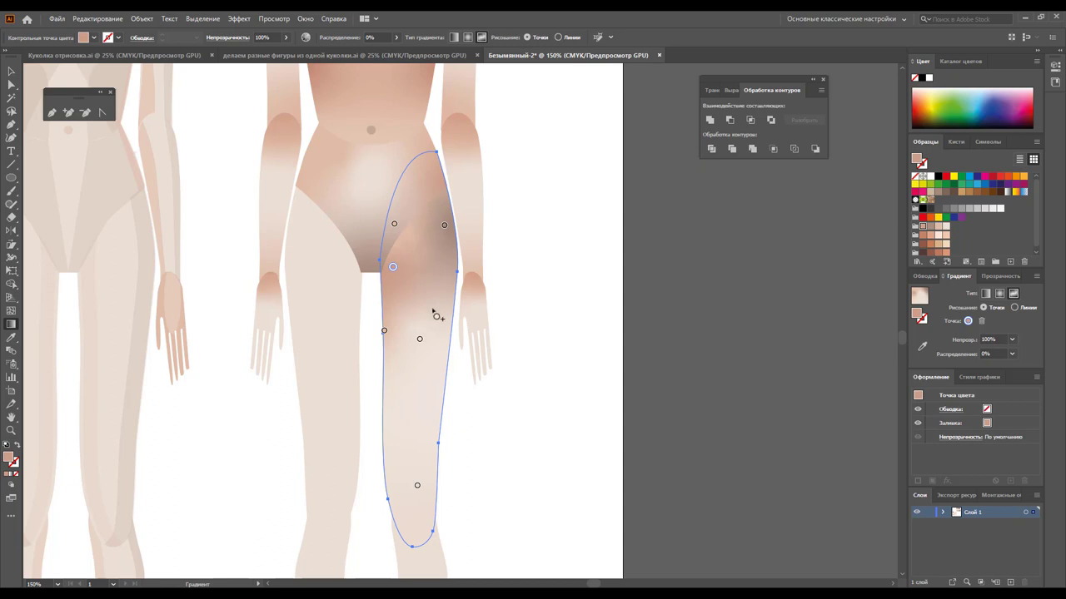
Add more thigh points, including a white highlight placed slightly lower mid-thigh
mouse_move(439, 417)
mouse_down()
mouse_move(451, 420)
mouse_move(371, 404)
mouse_move(444, 298)
mouse_move(420, 321)
mouse_up()
click(418, 412)
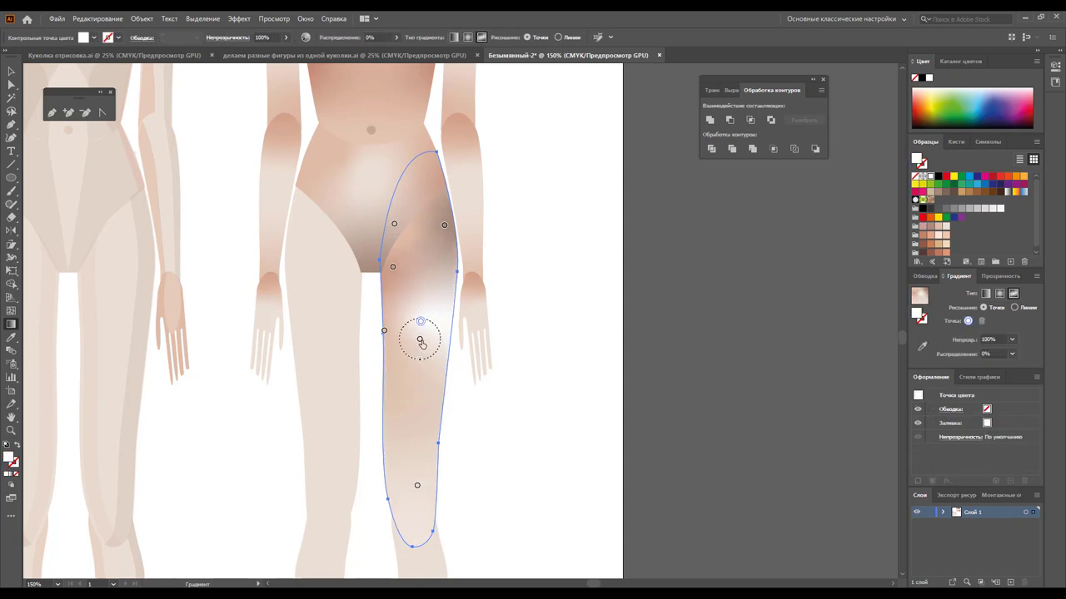
click(417, 389)
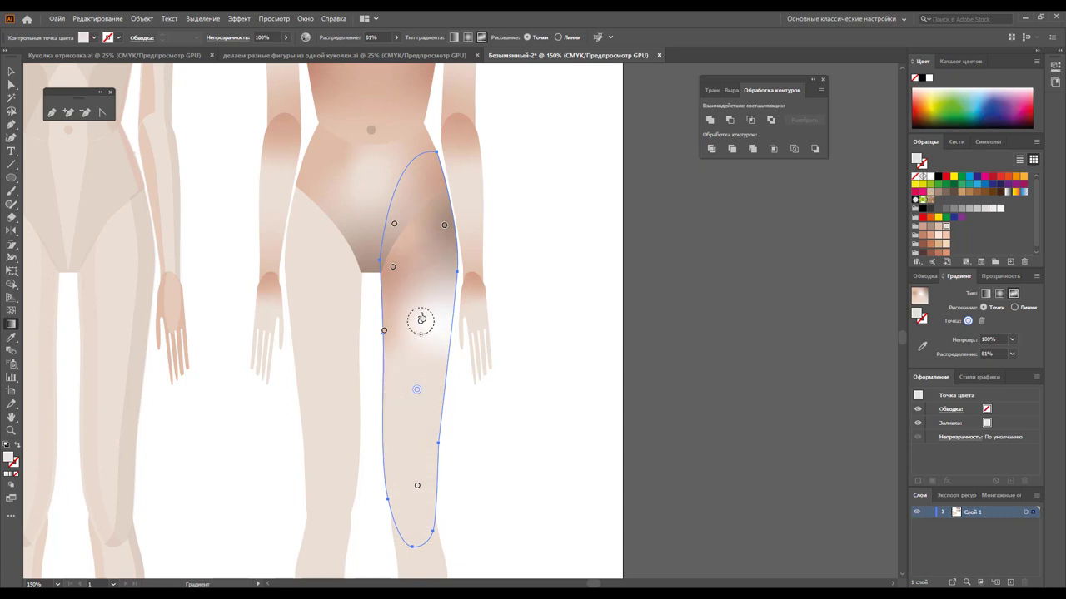
drag(420, 321, 416, 341)
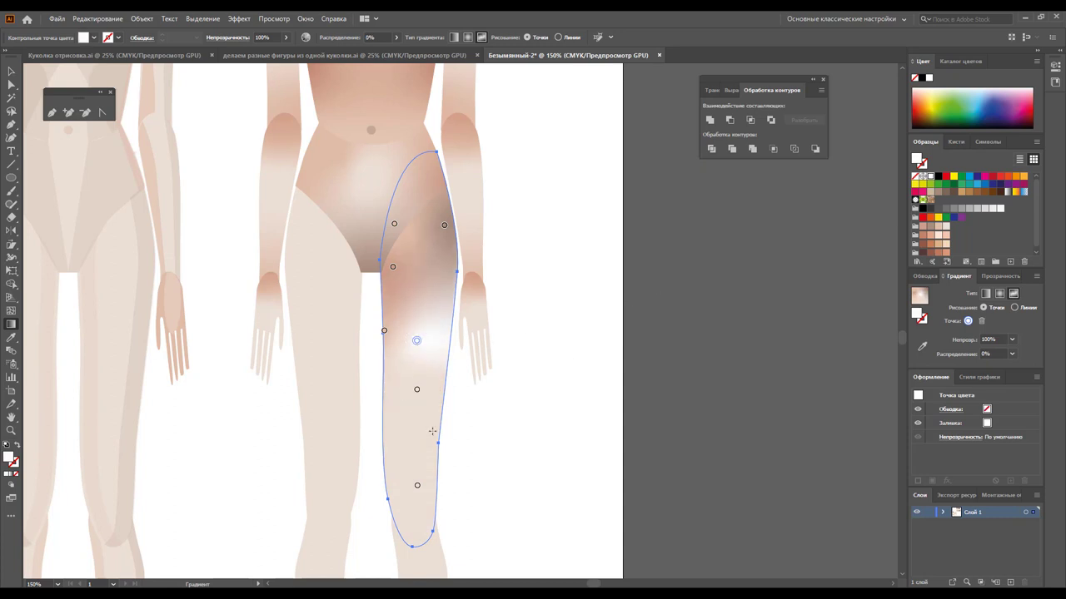
Copy the thigh's shading onto the other leg, then restore its flat light fill
click(12, 71)
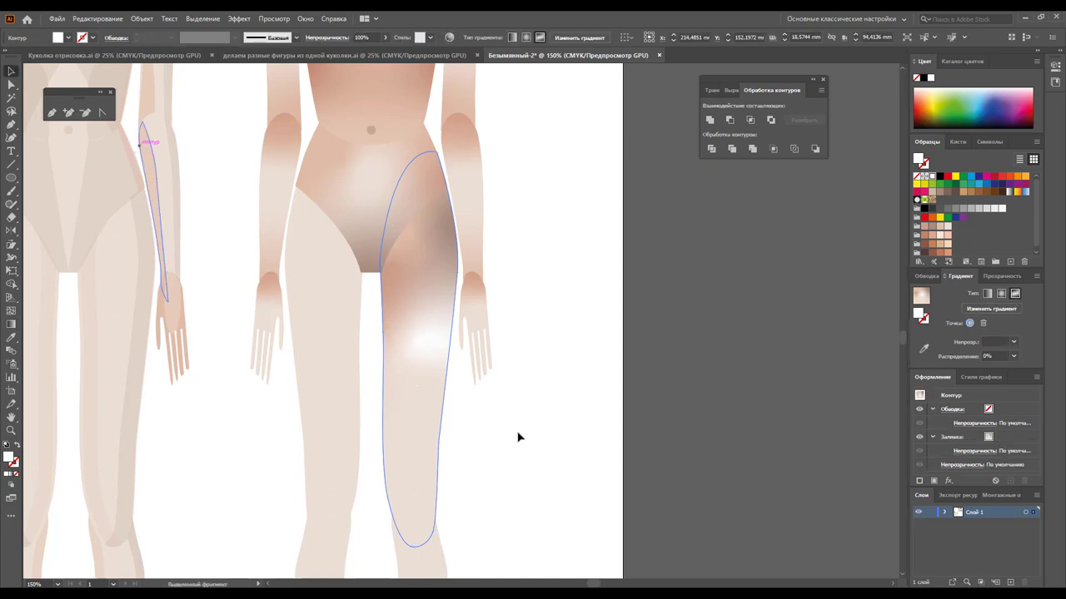
click(348, 398)
click(11, 338)
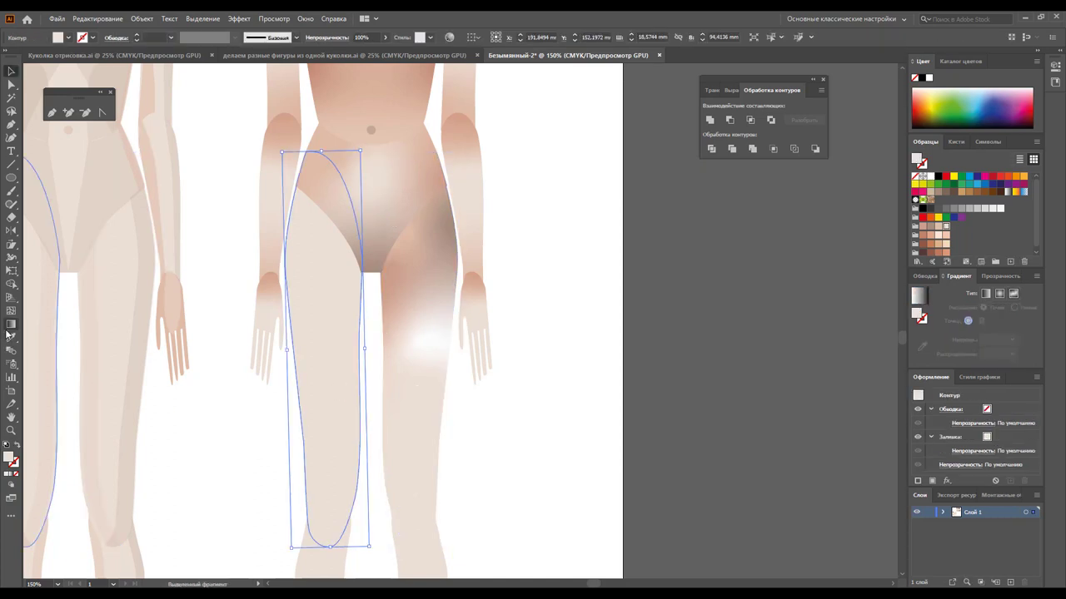
click(409, 374)
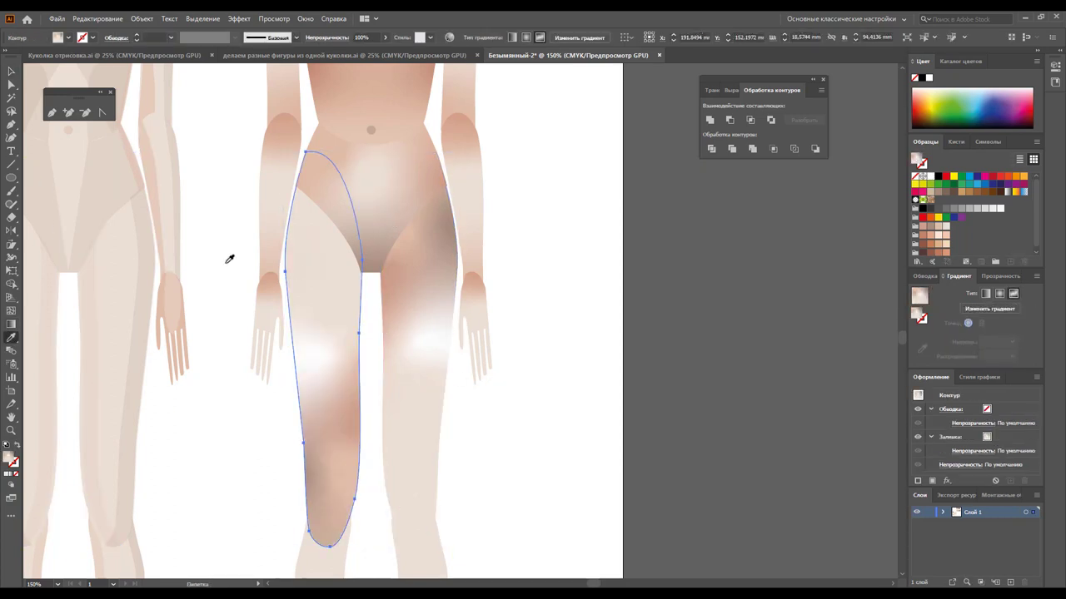
click(157, 264)
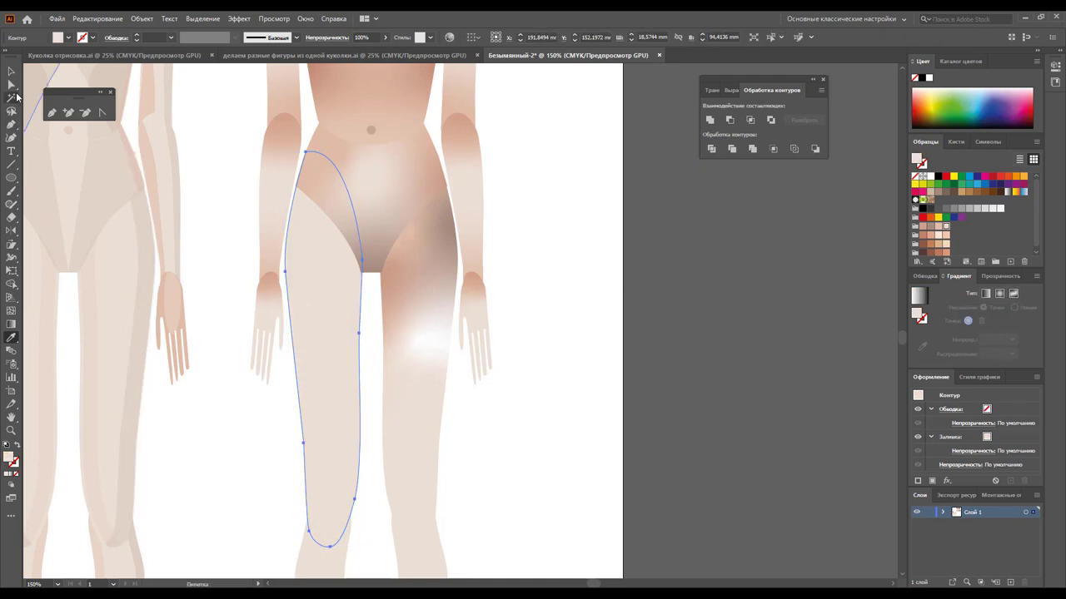
Zoom out to 100% to see both figures and reselect the shaded thigh
click(12, 74)
click(504, 416)
key(z)
alt+click(449, 407)
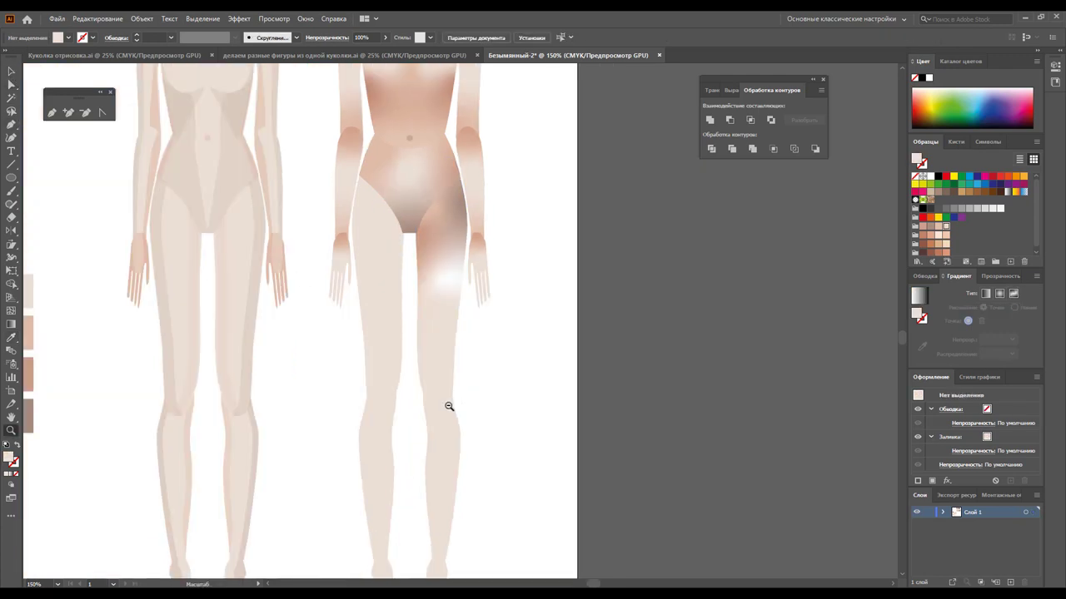
click(11, 71)
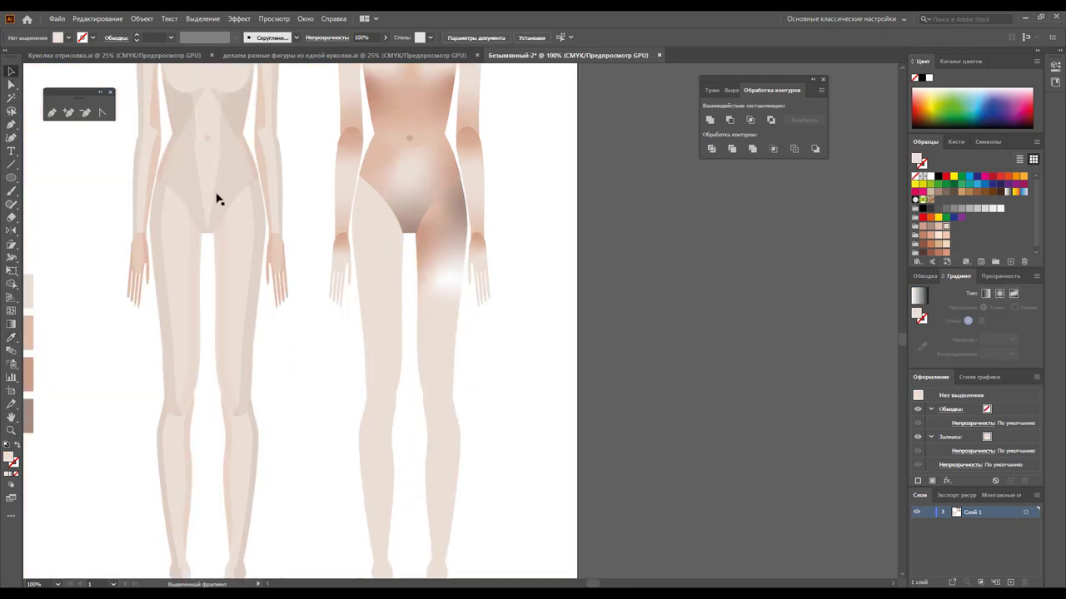
click(454, 324)
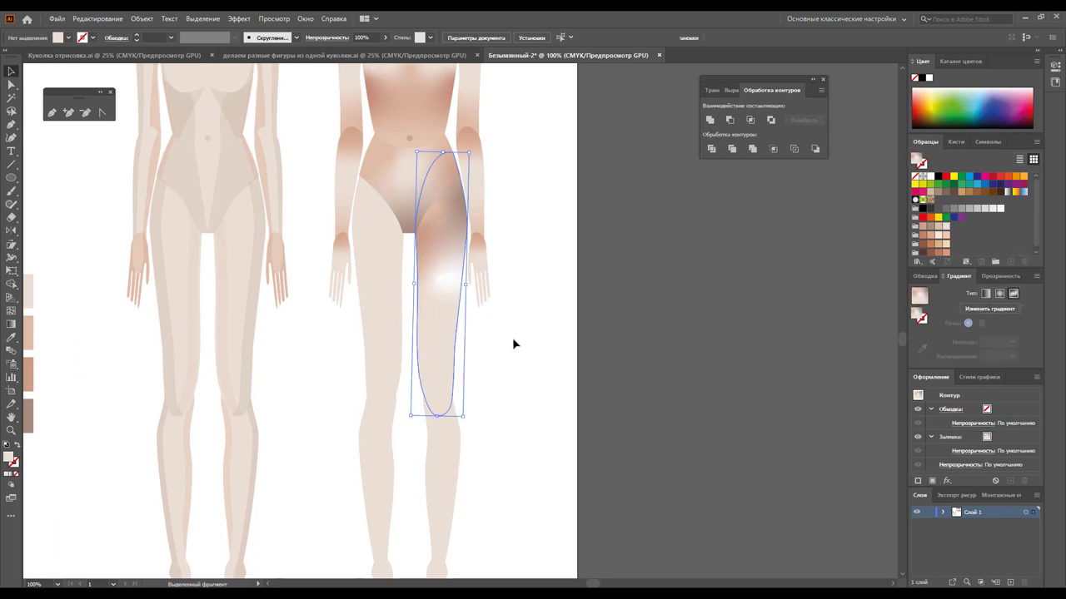
Drag the thigh's white point lower and give the point near the knee a darker skin tone
click(11, 327)
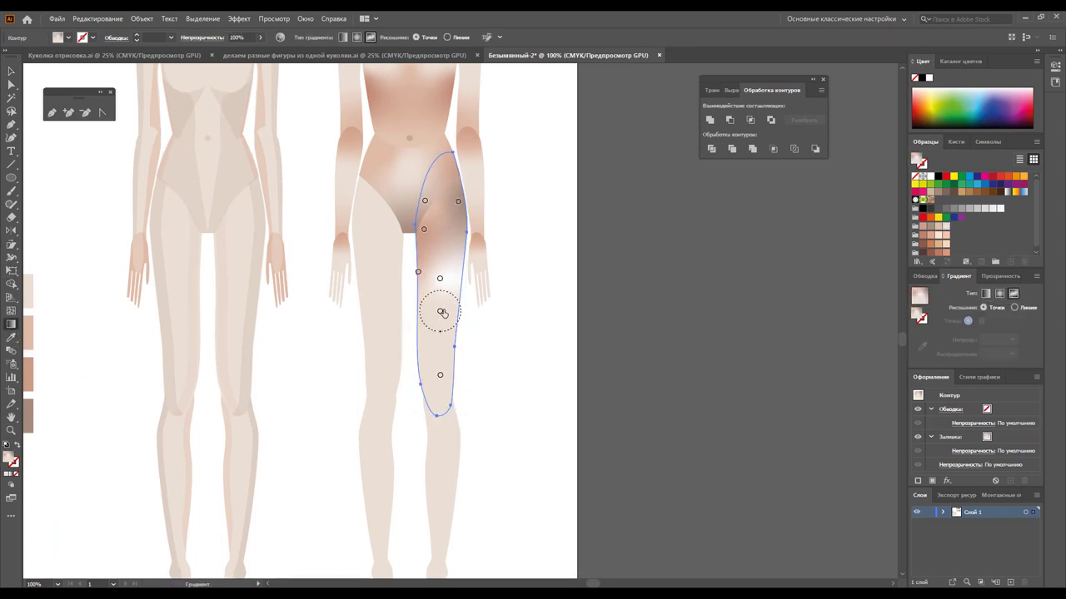
drag(441, 312, 423, 351)
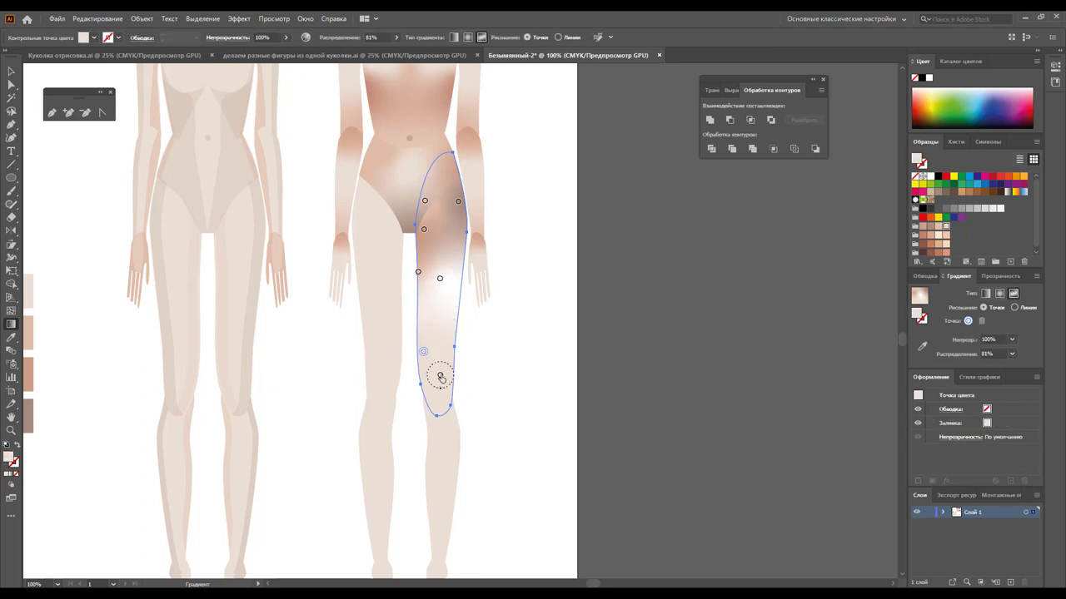
drag(440, 375, 443, 385)
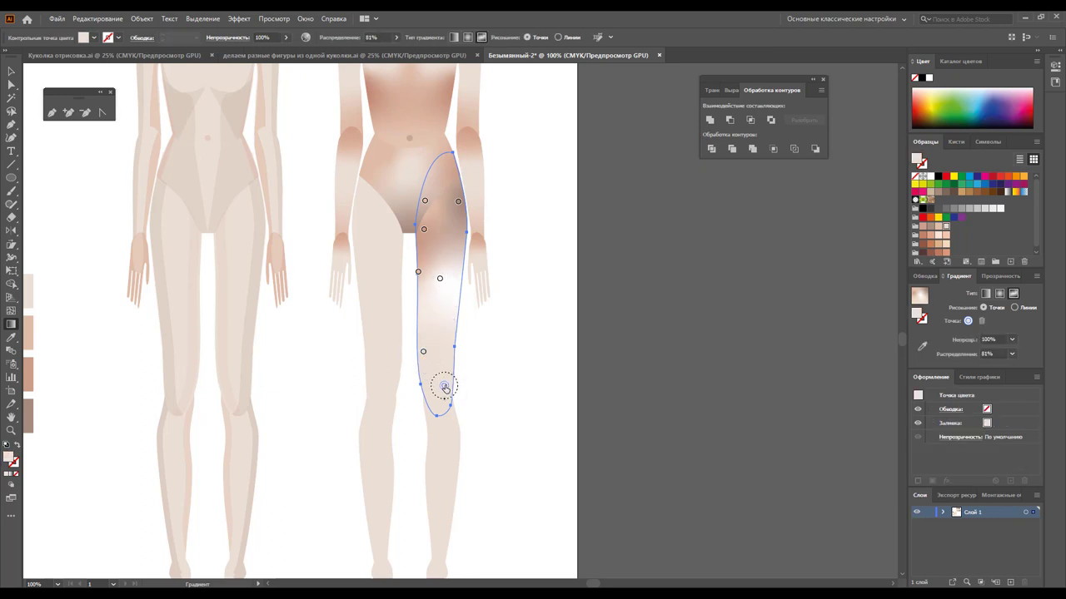
click(936, 227)
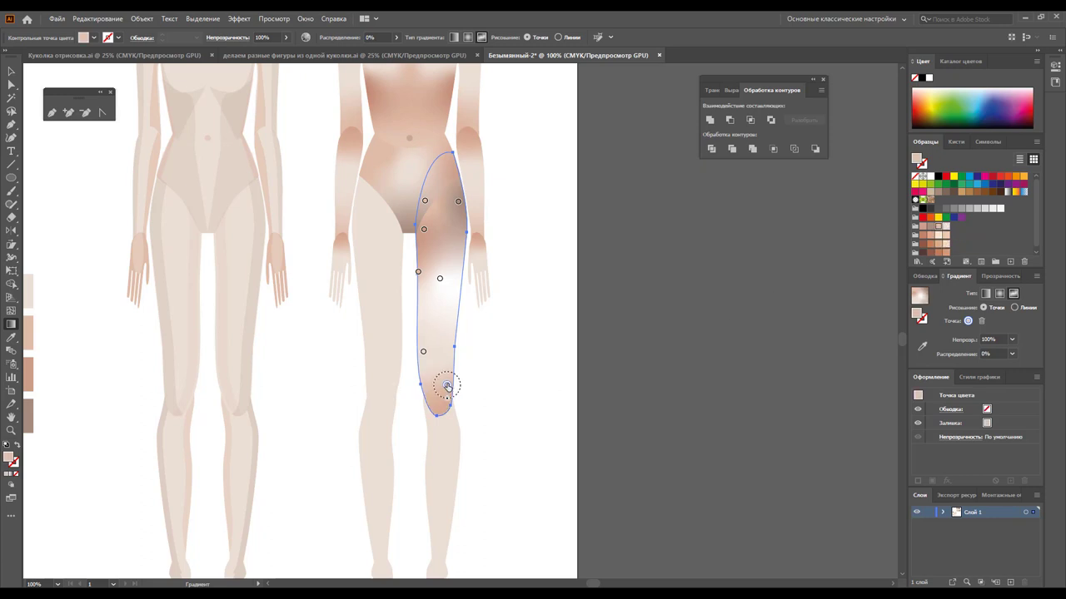
scroll(245, 285, down, 2)
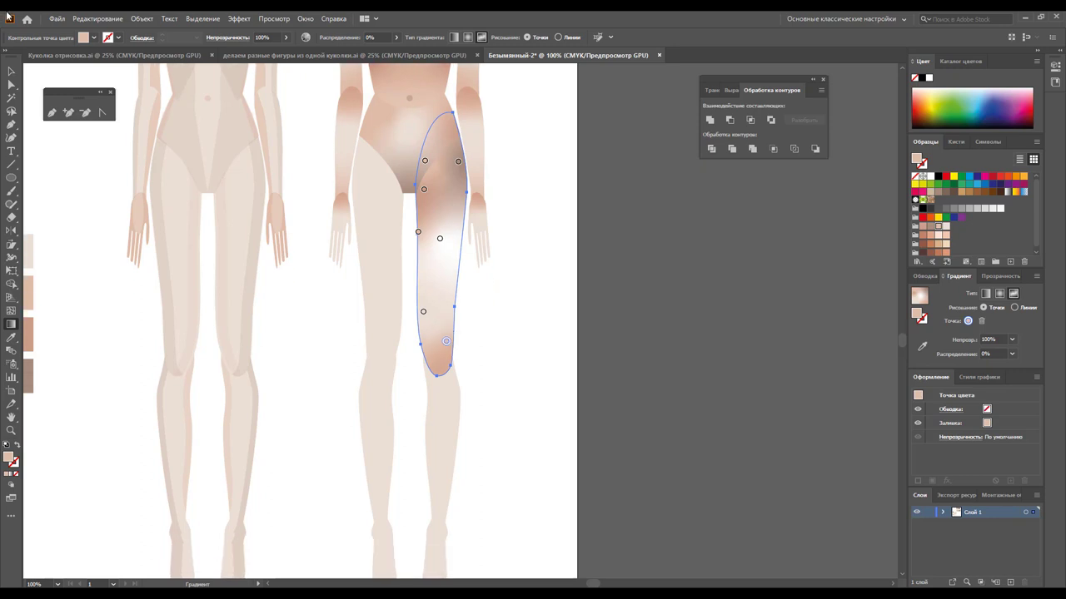
click(12, 70)
Copy the thigh's gradient onto the lower leg and move its highlight up toward the knee
click(449, 404)
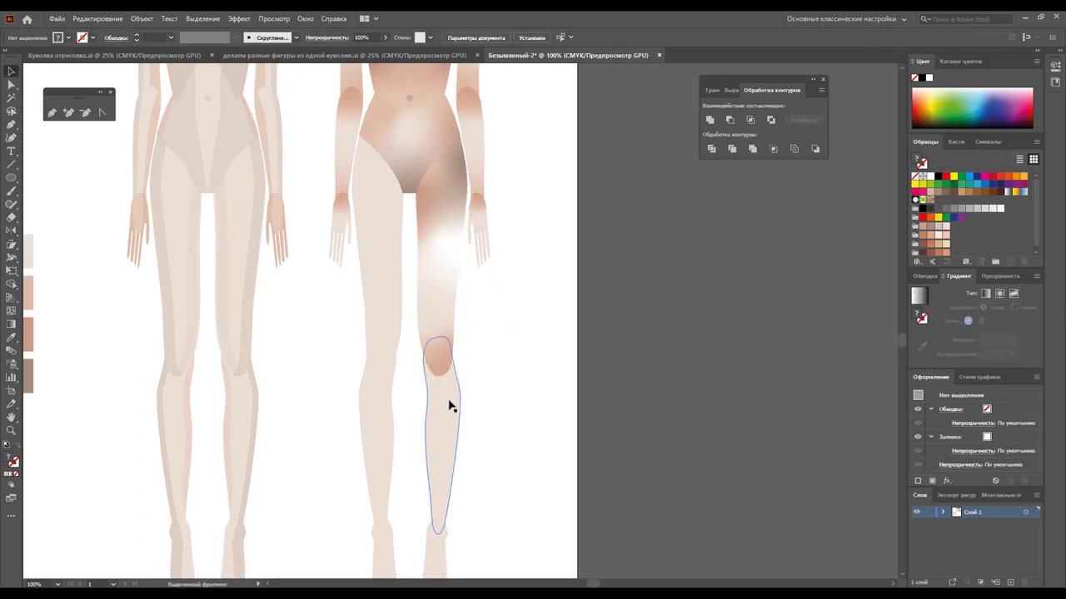
click(11, 338)
click(445, 246)
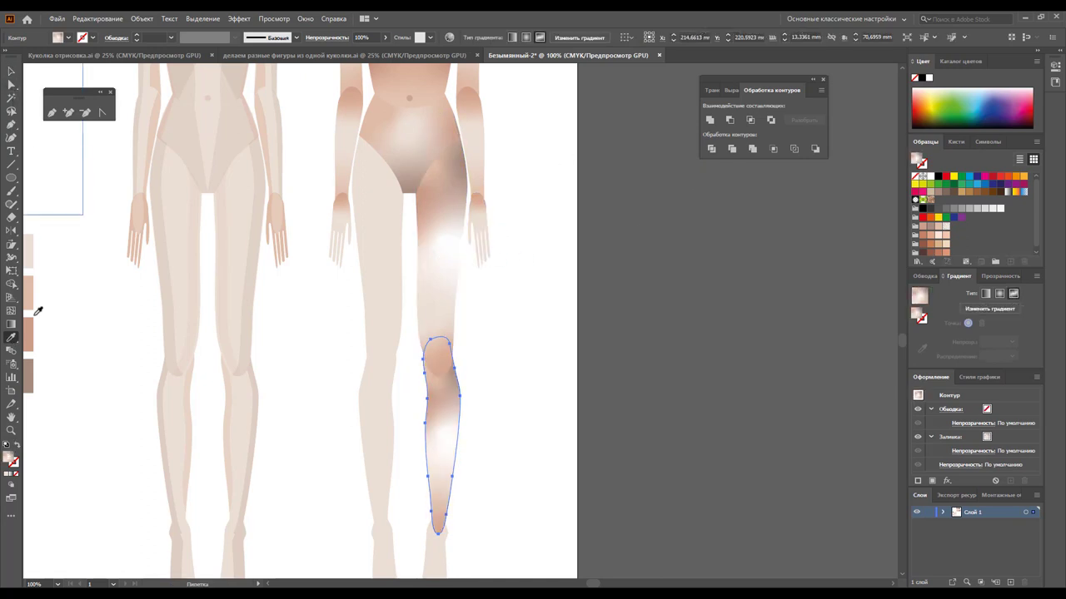
click(11, 324)
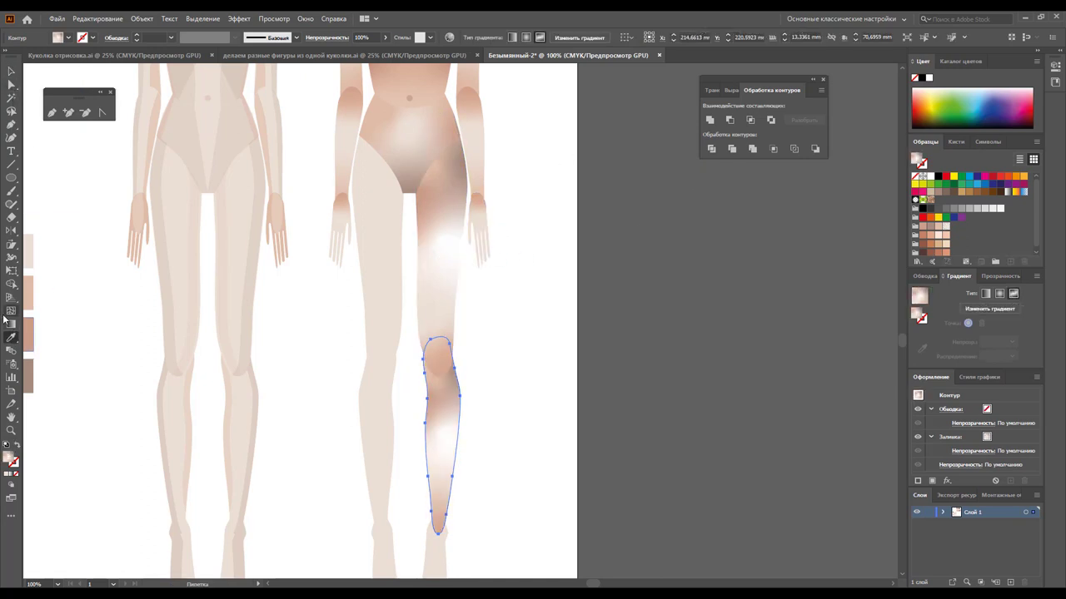
click(428, 396)
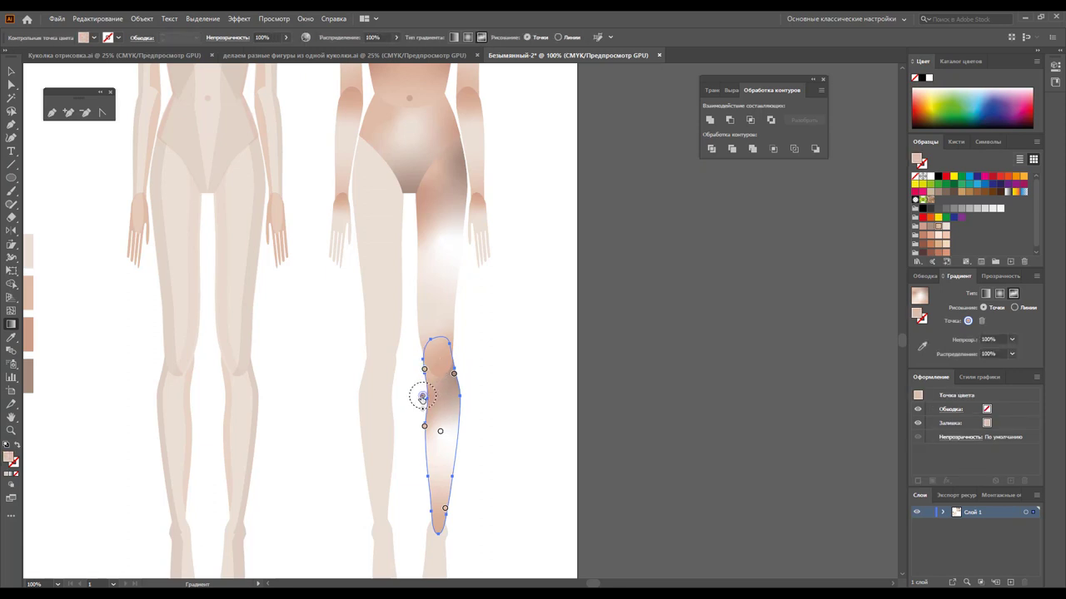
mouse_move(428, 396)
mouse_down()
mouse_move(455, 377)
mouse_move(460, 394)
mouse_up()
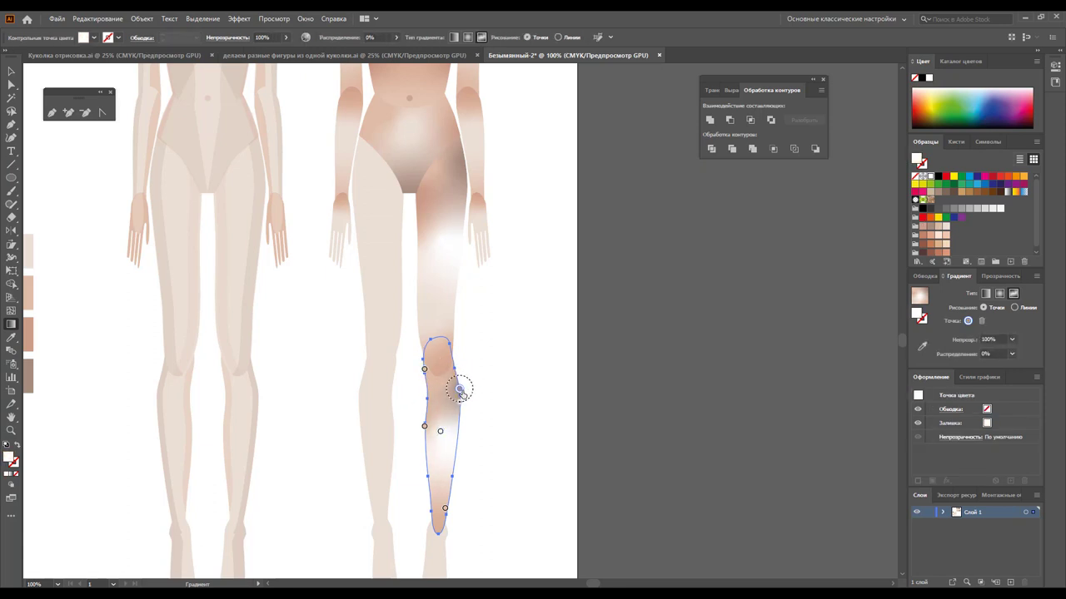
Copy the leg's gradient shading onto the foot shape
scroll(489, 403, down, 3)
click(11, 71)
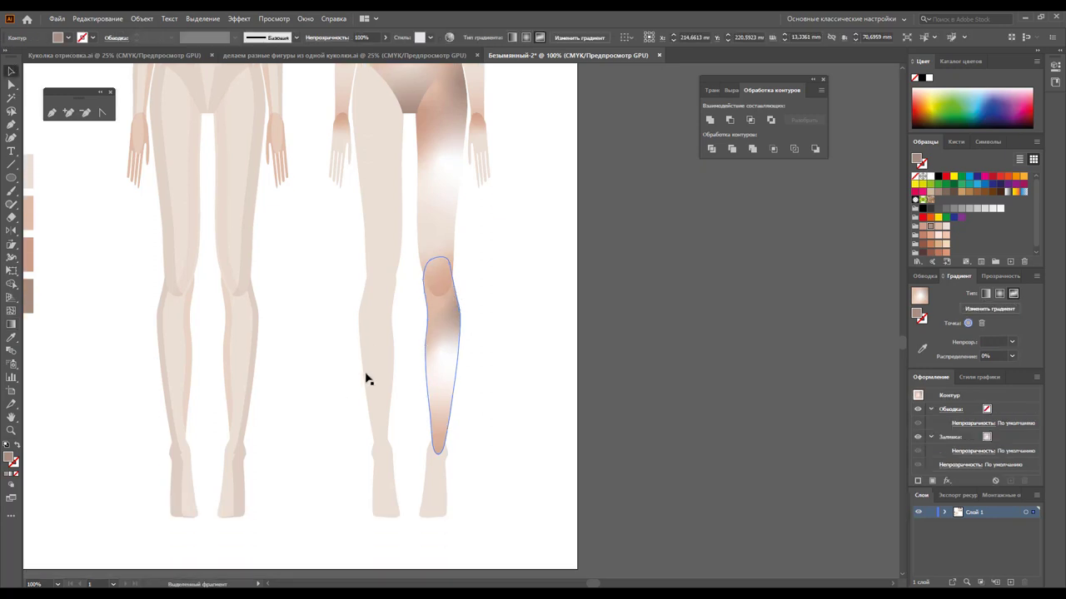
click(441, 471)
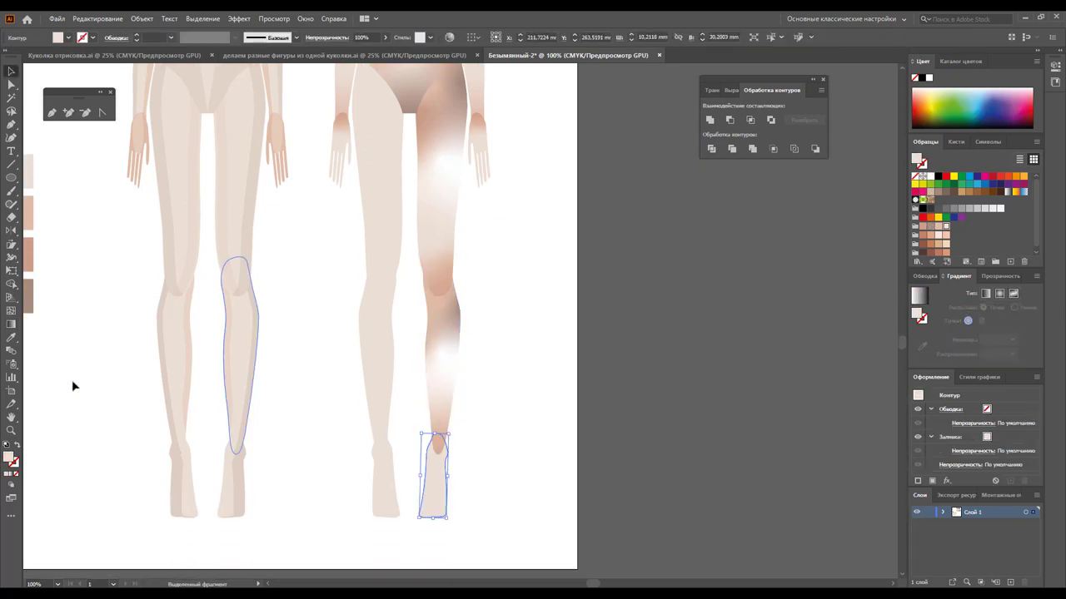
click(11, 340)
click(473, 134)
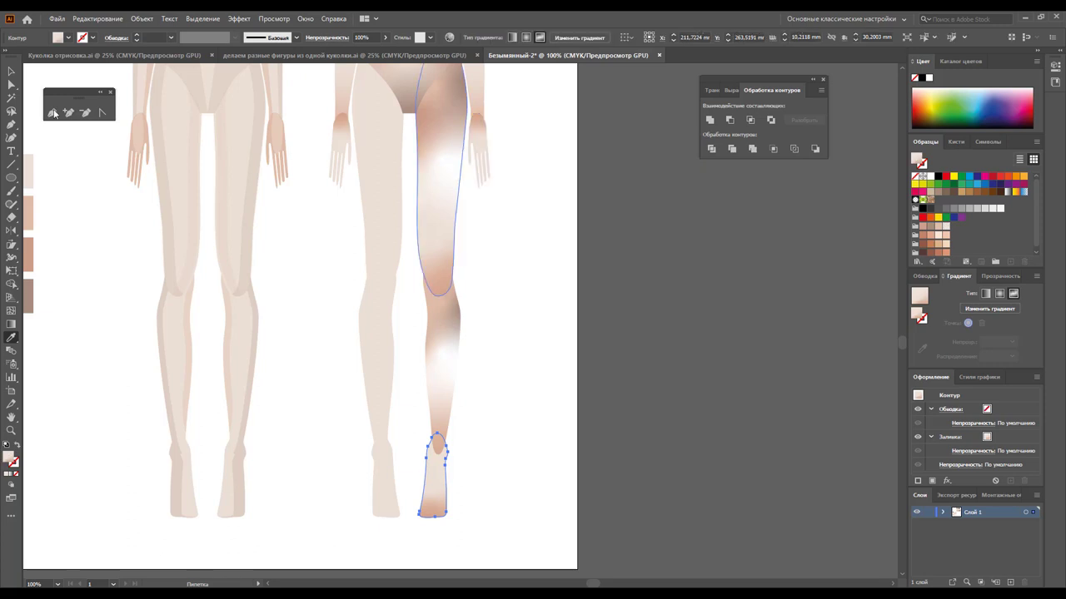
click(12, 72)
click(530, 314)
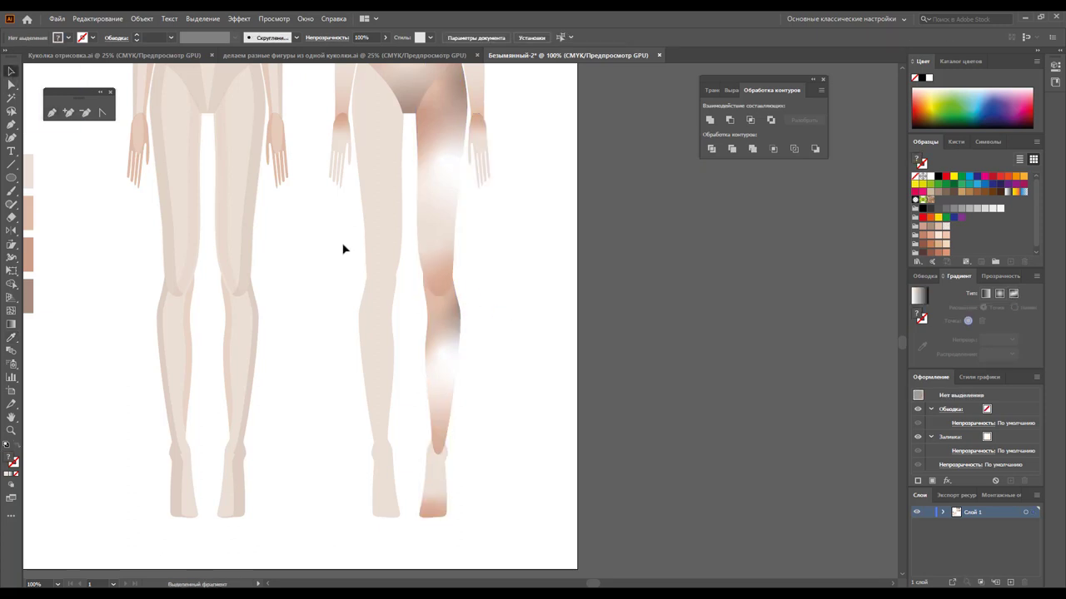
Replace the figure's left leg with a copy of the shaded leg, reflected across the hip
drag(343, 249, 399, 485)
key(Delete)
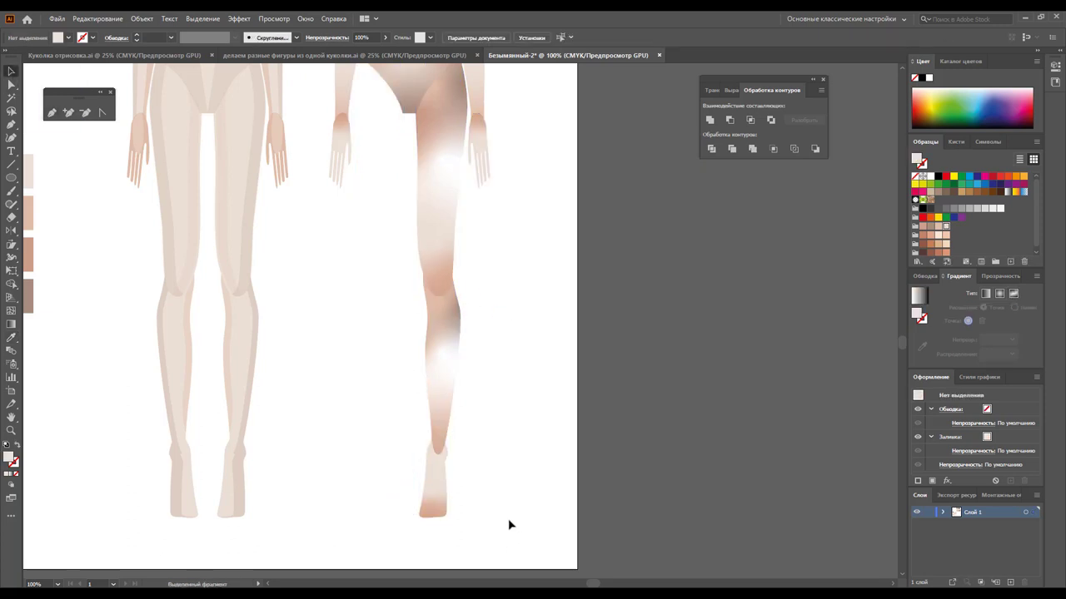
drag(505, 515, 408, 225)
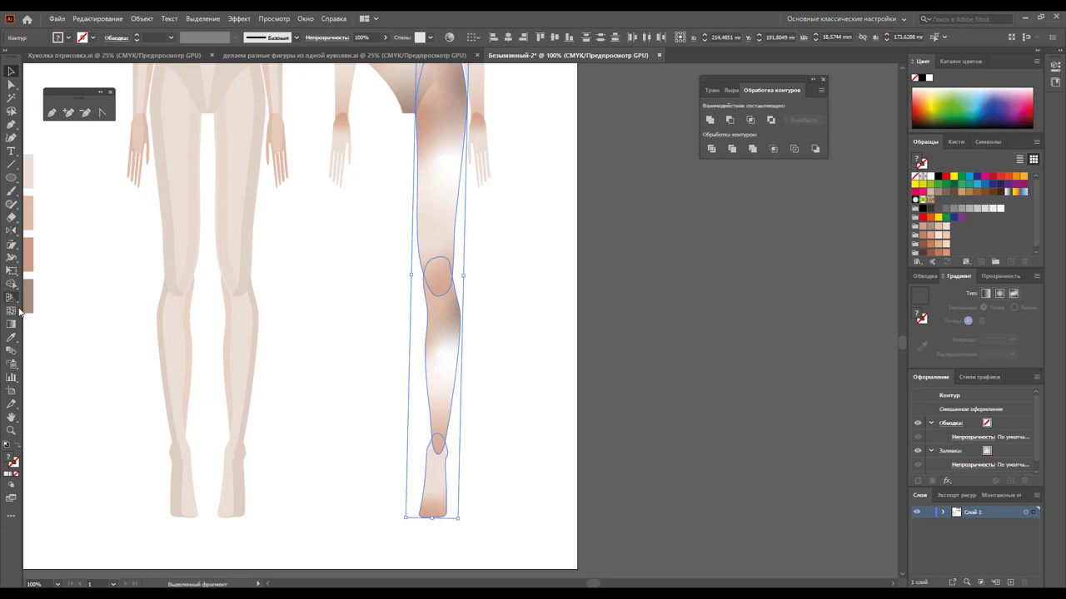
click(11, 237)
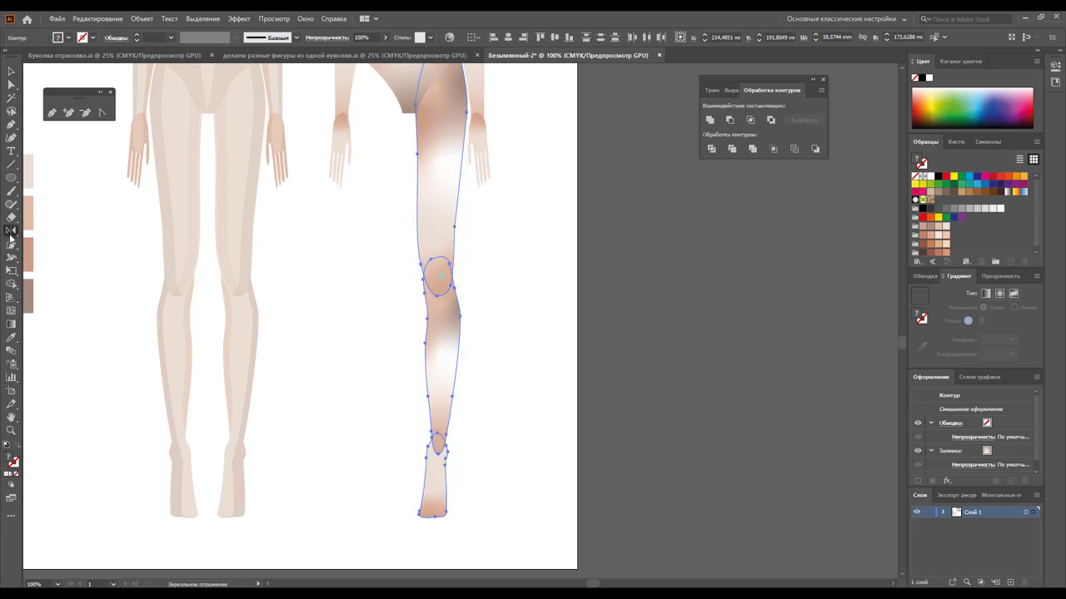
click(409, 113)
drag(445, 143, 396, 155)
scroll(396, 152, up, 2)
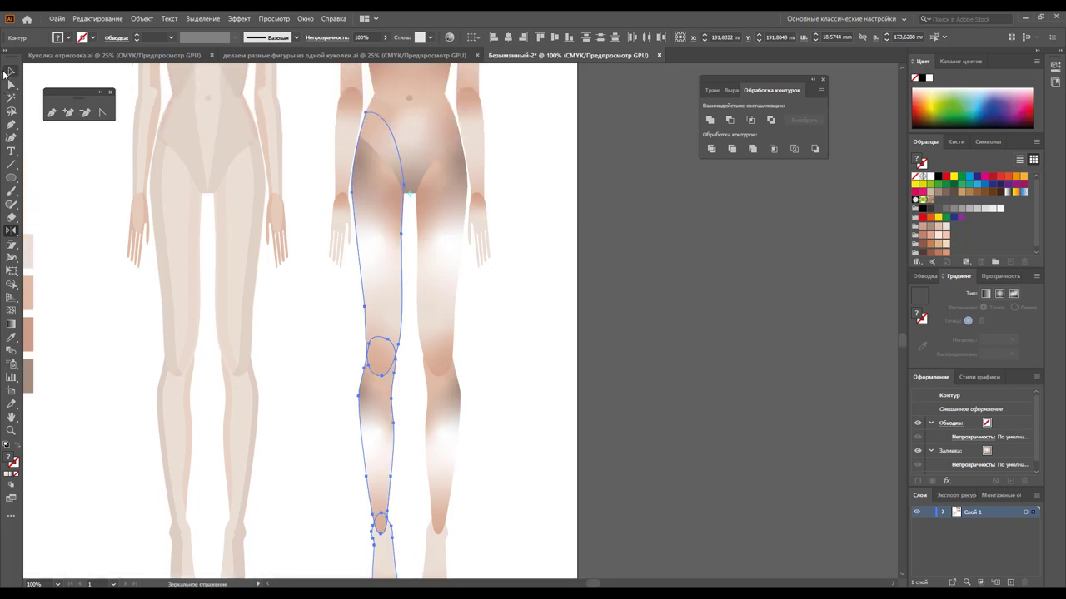
click(11, 71)
scroll(423, 207, up, 2)
scroll(420, 133, up, 3)
Eyedropper the arm's gradient shading onto the right figure's neck
click(420, 126)
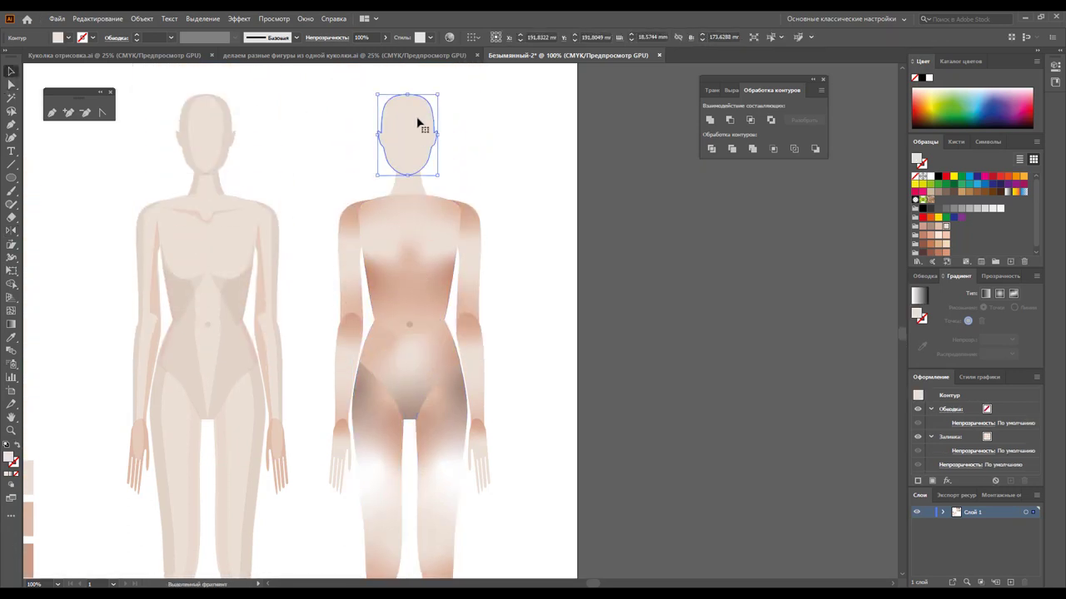
click(419, 190)
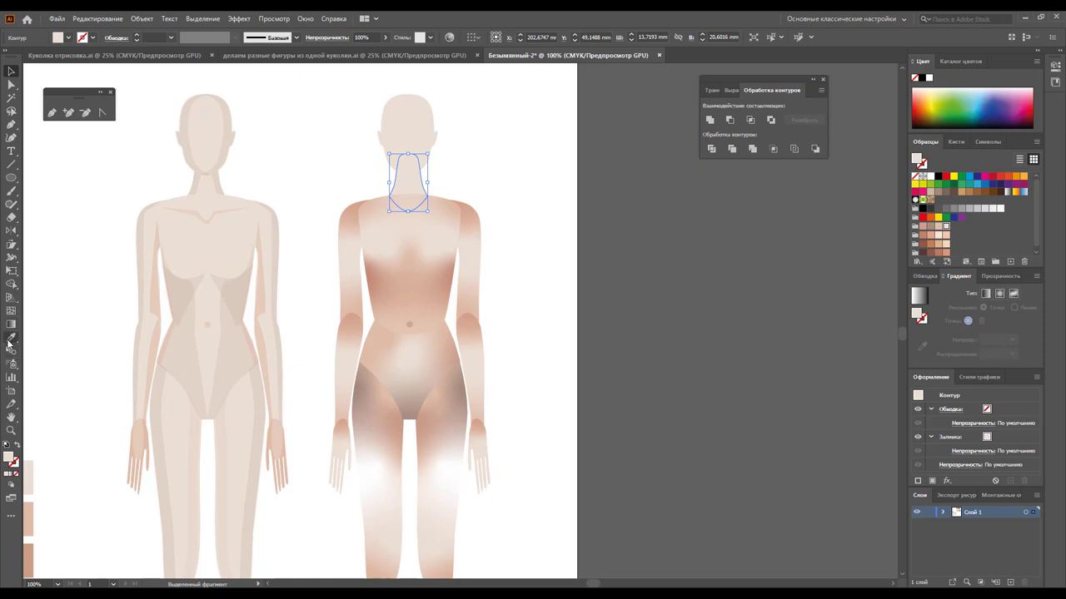
click(12, 337)
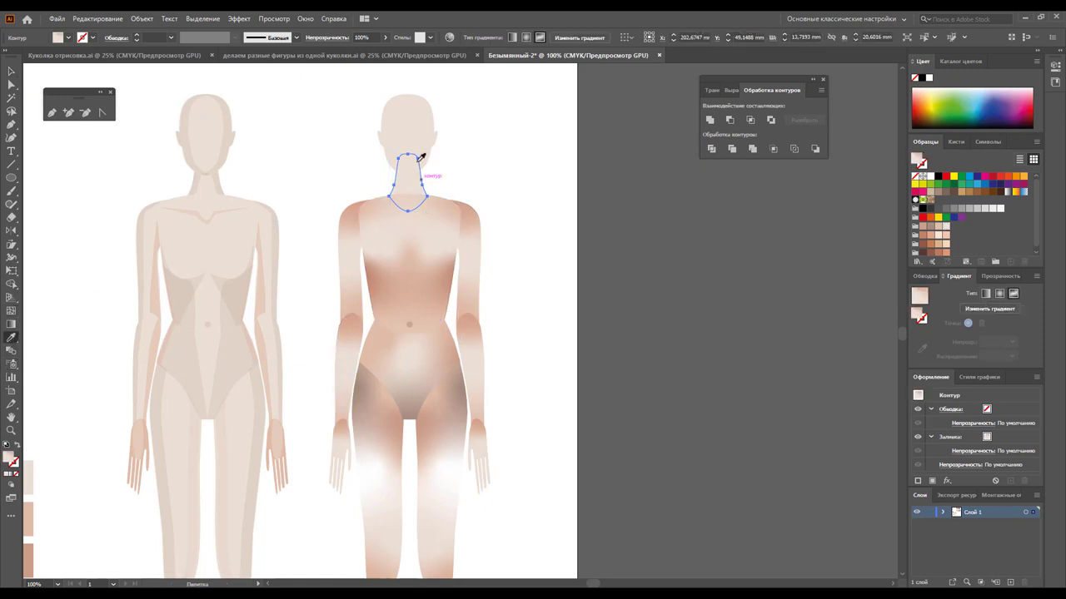
click(422, 234)
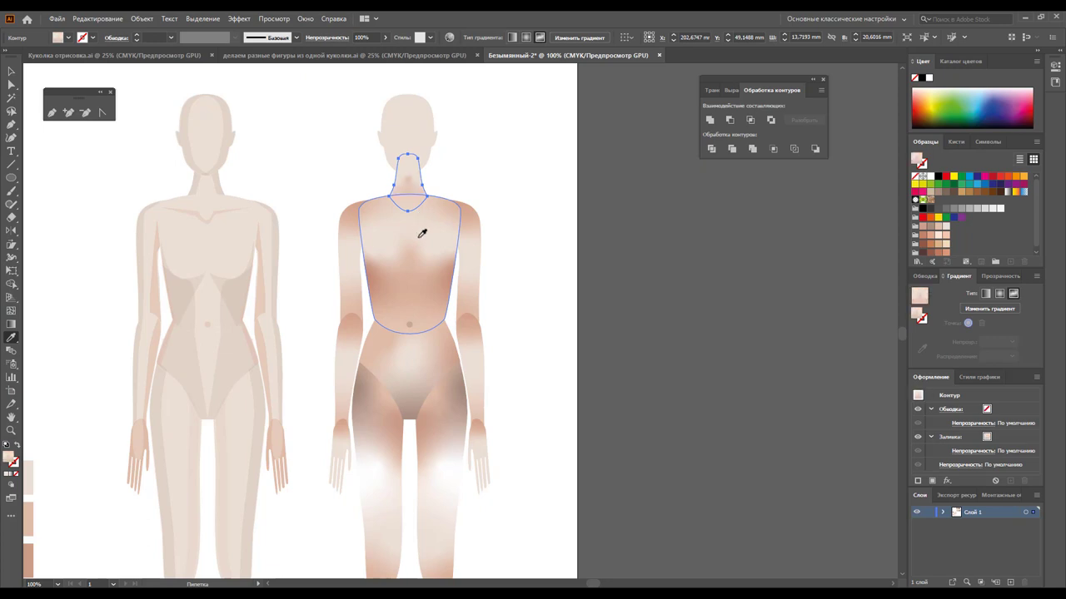
scroll(422, 234, down, 2)
click(461, 334)
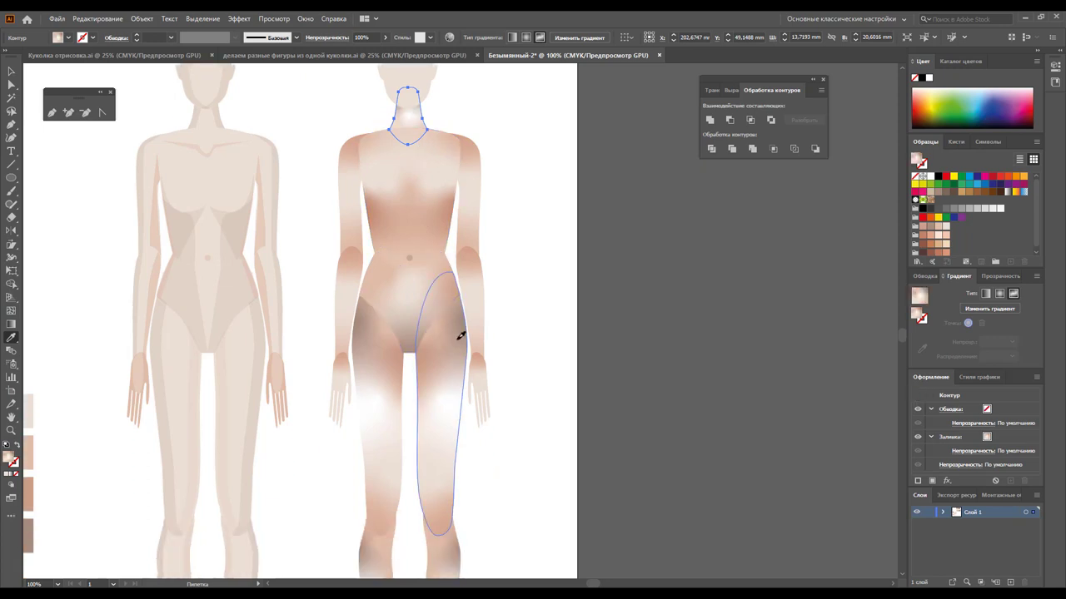
click(483, 303)
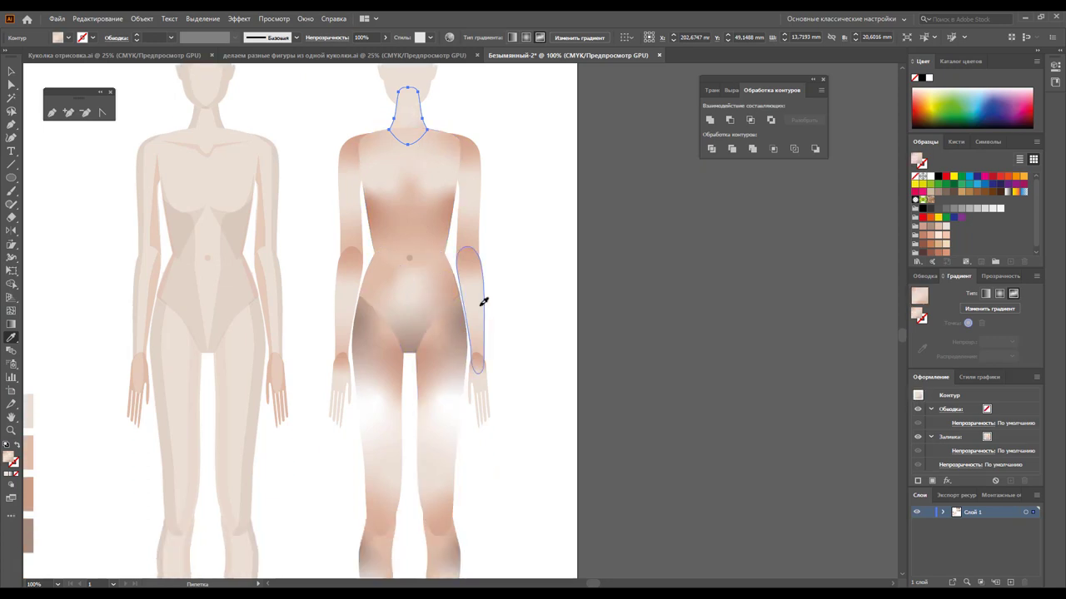
click(481, 378)
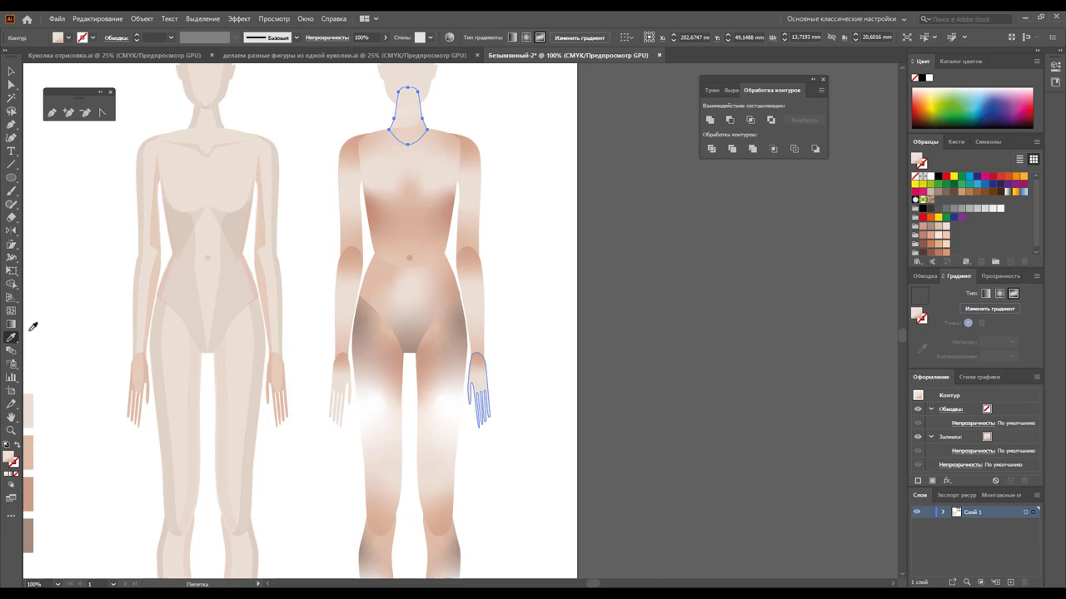
click(12, 392)
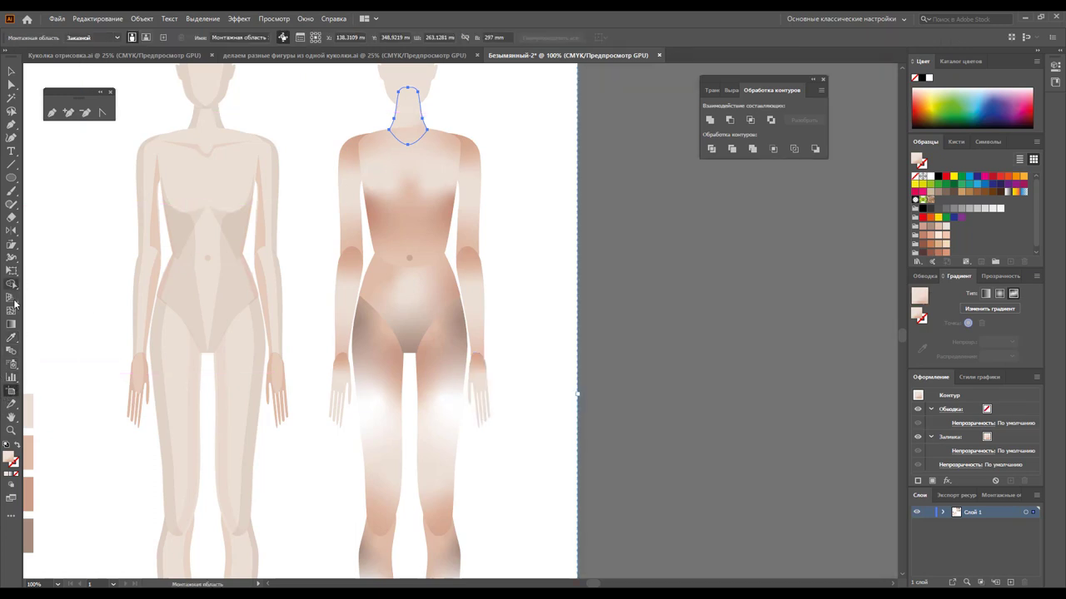
Add a neck gradient point in light pink and move it lower
click(11, 323)
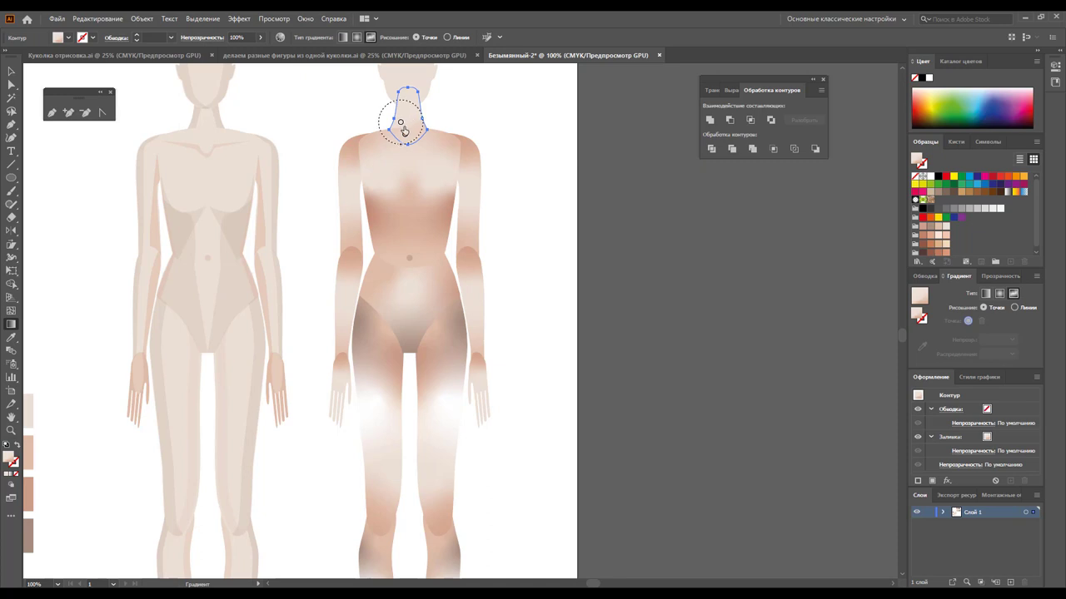
click(405, 134)
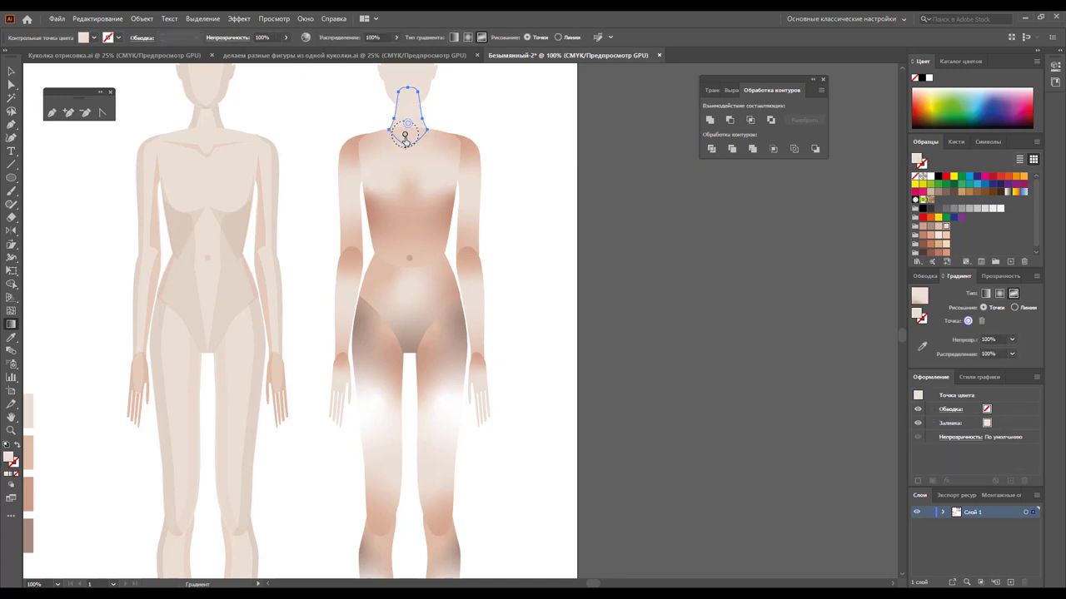
click(408, 126)
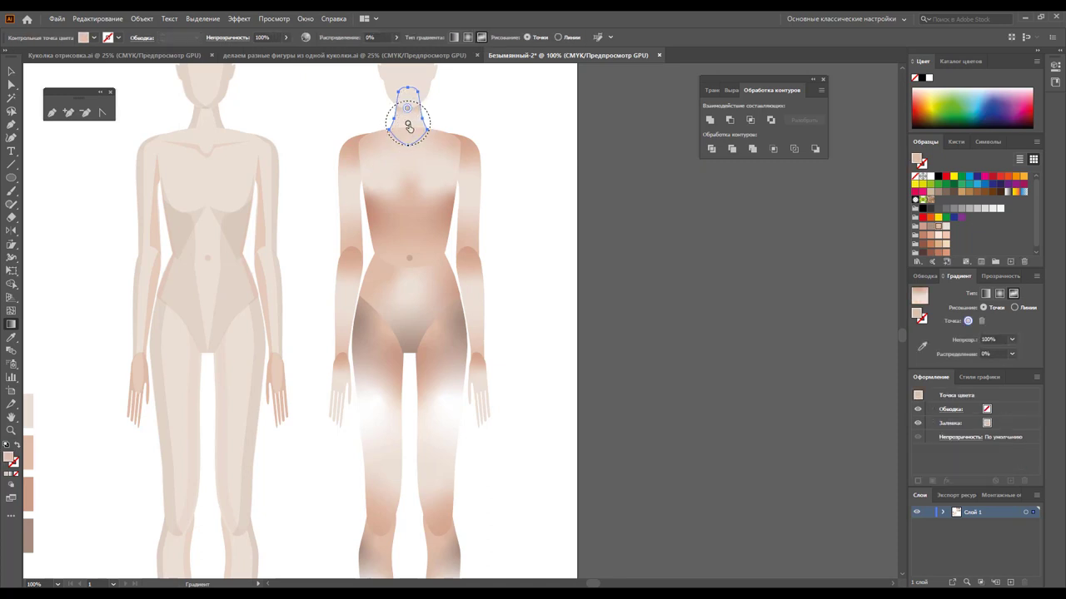
click(946, 225)
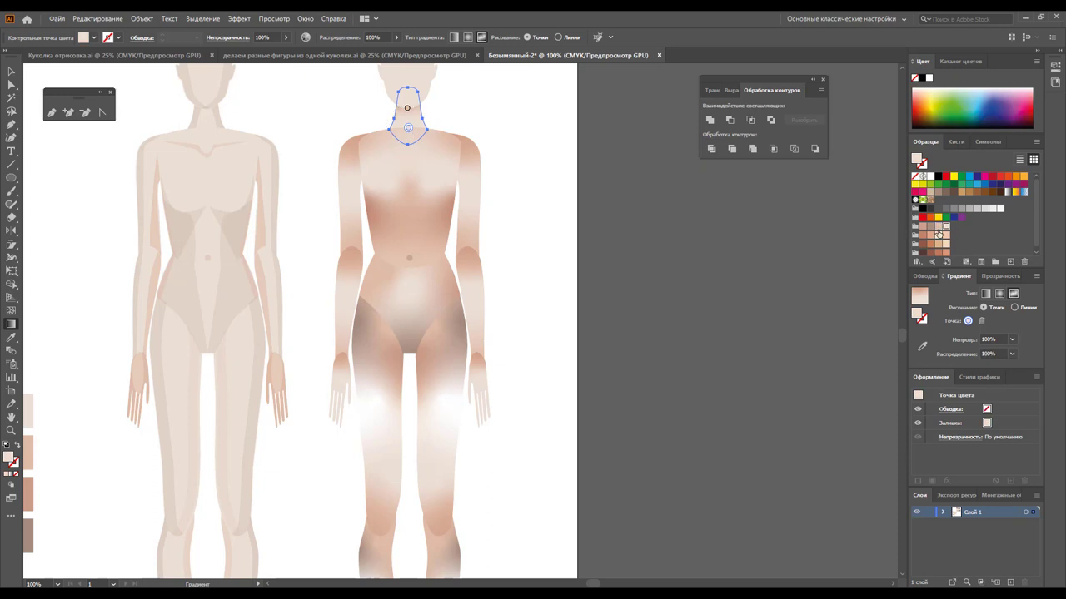
click(922, 225)
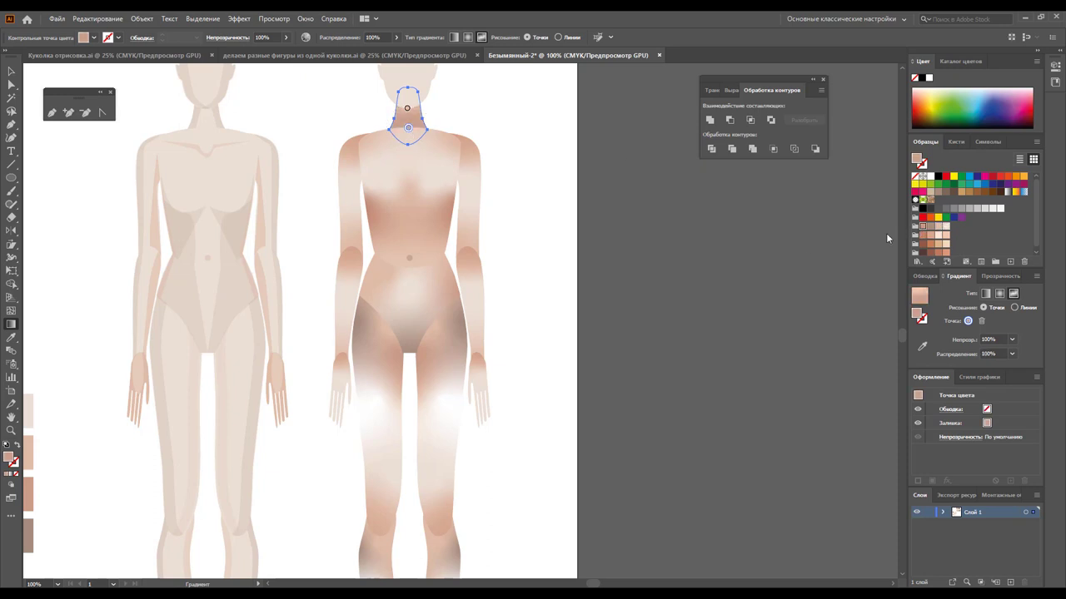
click(938, 226)
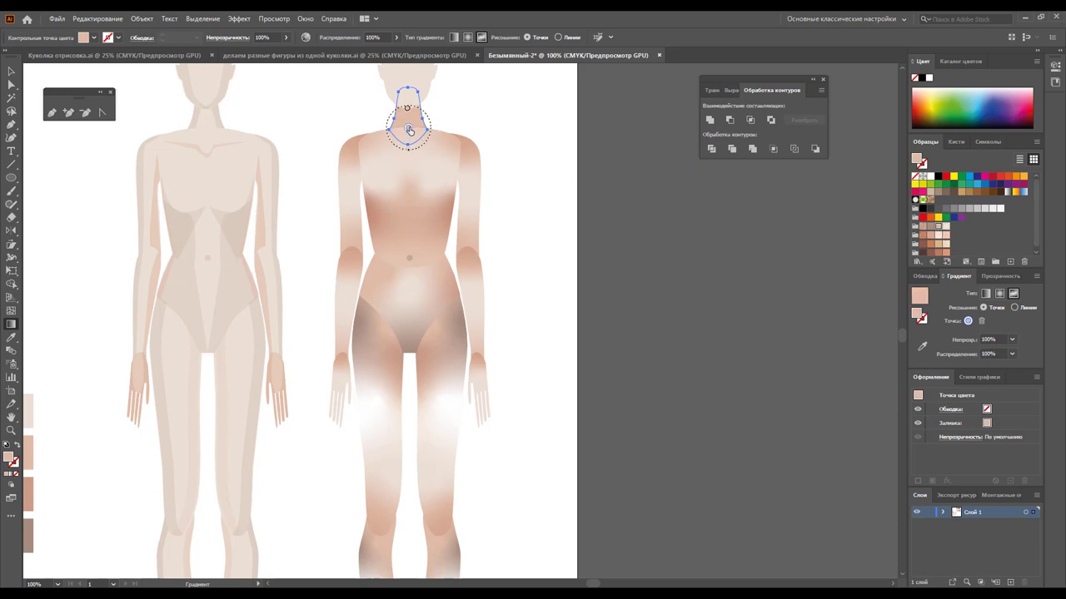
drag(408, 130, 409, 143)
Make the upper neck point a brownish shadow under the chin and add a light base point
click(408, 109)
click(929, 227)
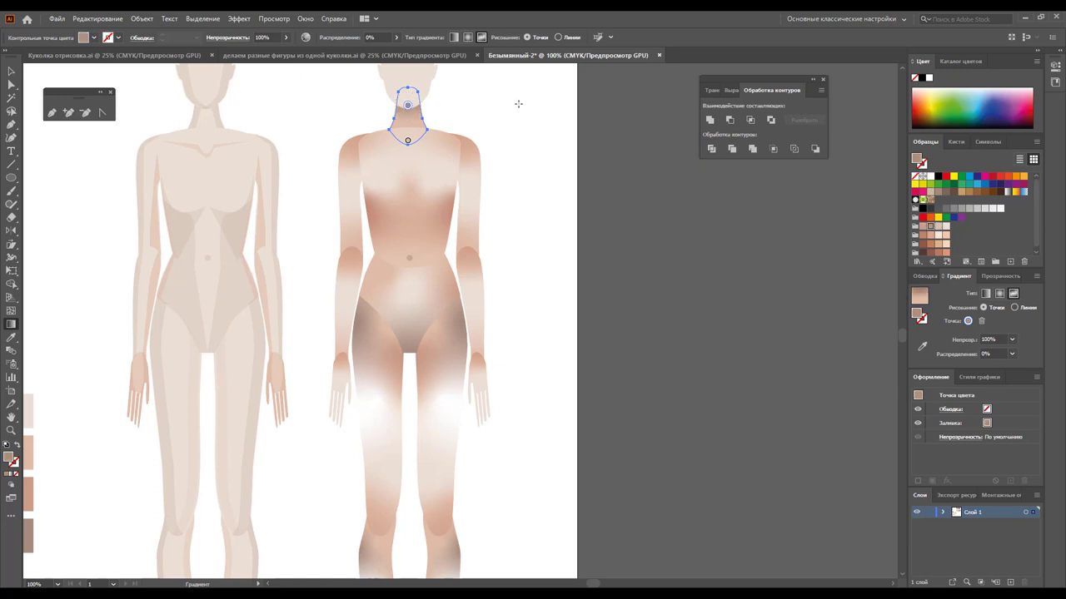
drag(407, 106, 408, 95)
click(408, 121)
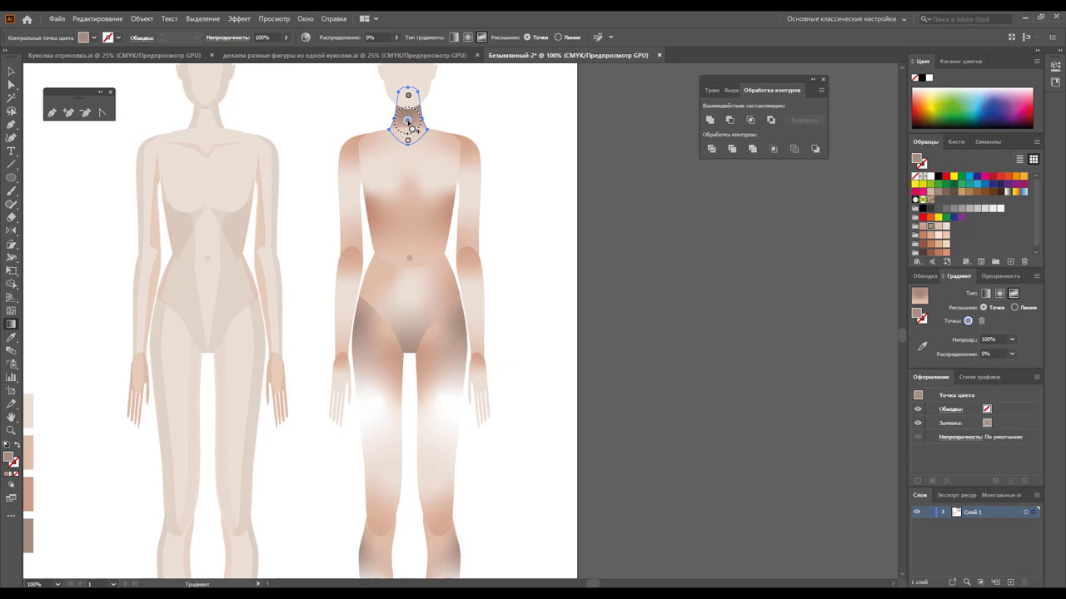
click(945, 228)
scroll(472, 144, up, 1)
scroll(472, 144, up, 1)
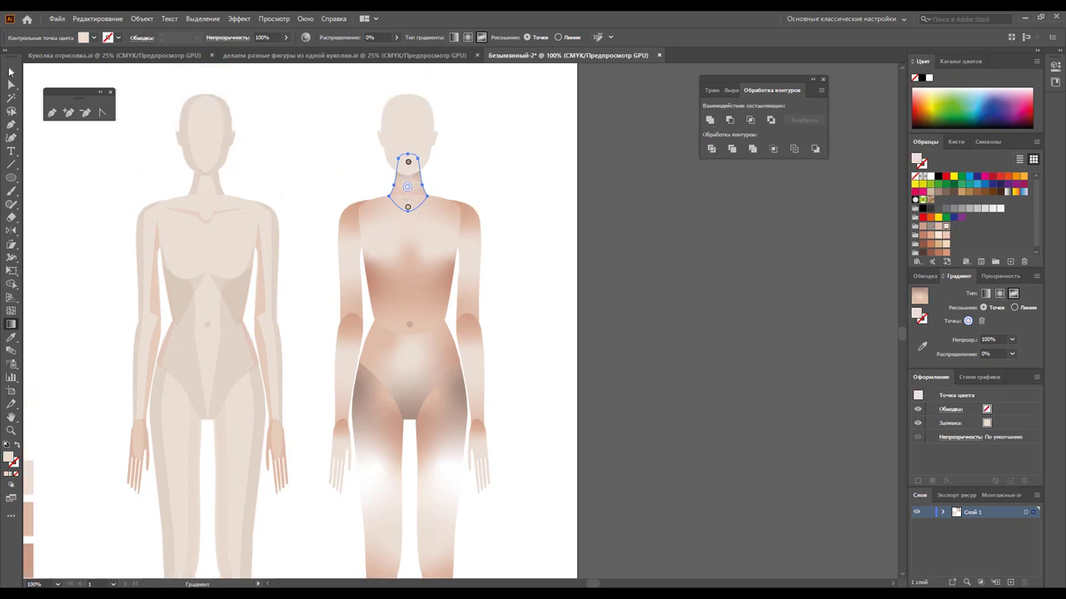
click(11, 71)
Eyedropper a body part's gradient onto the right figure's head
click(407, 125)
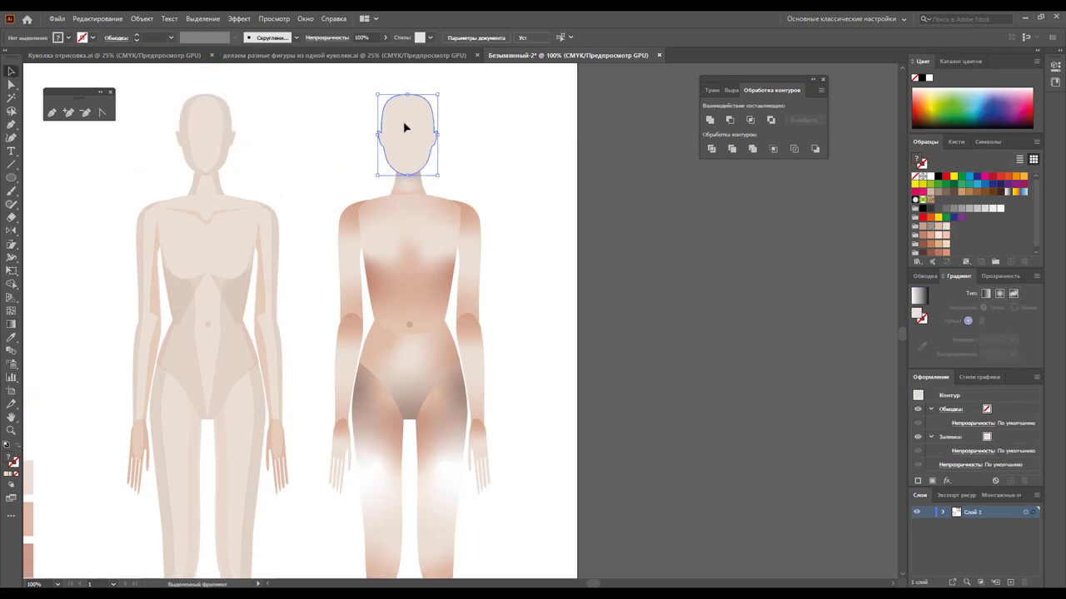
click(11, 338)
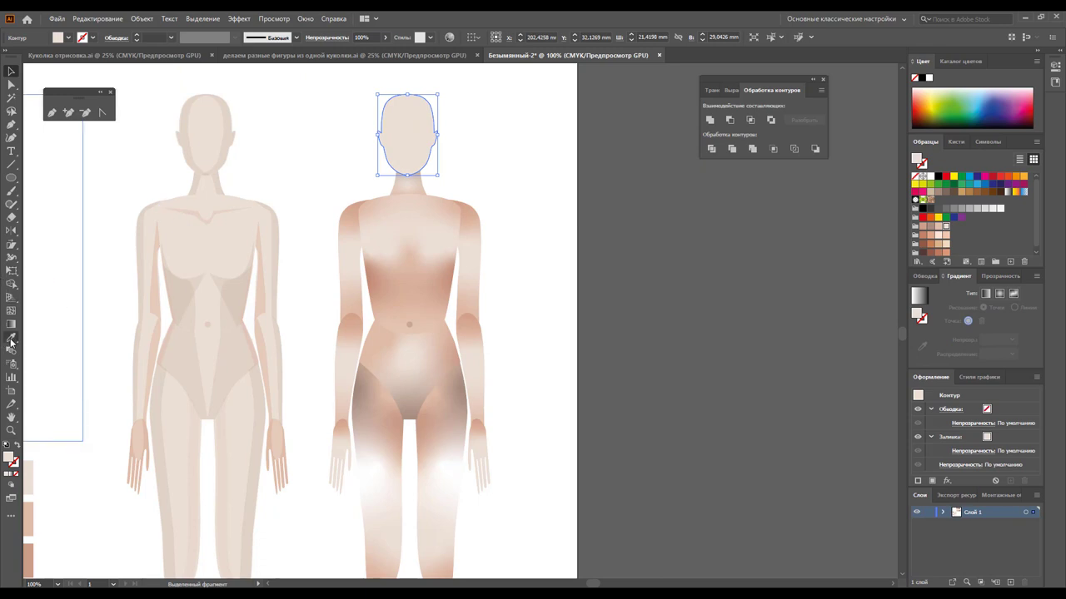
click(412, 356)
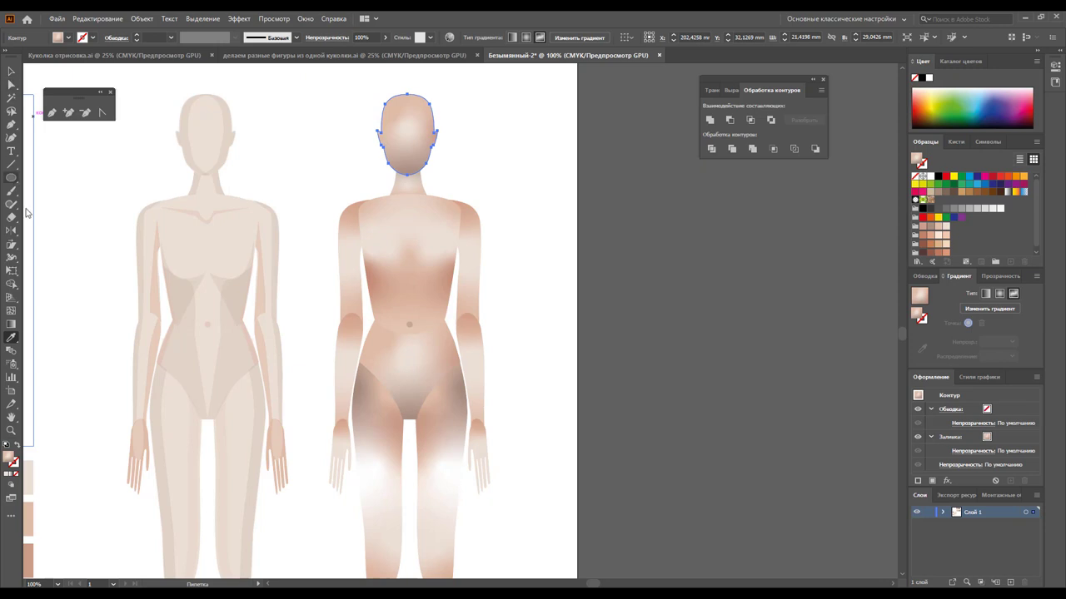
click(12, 325)
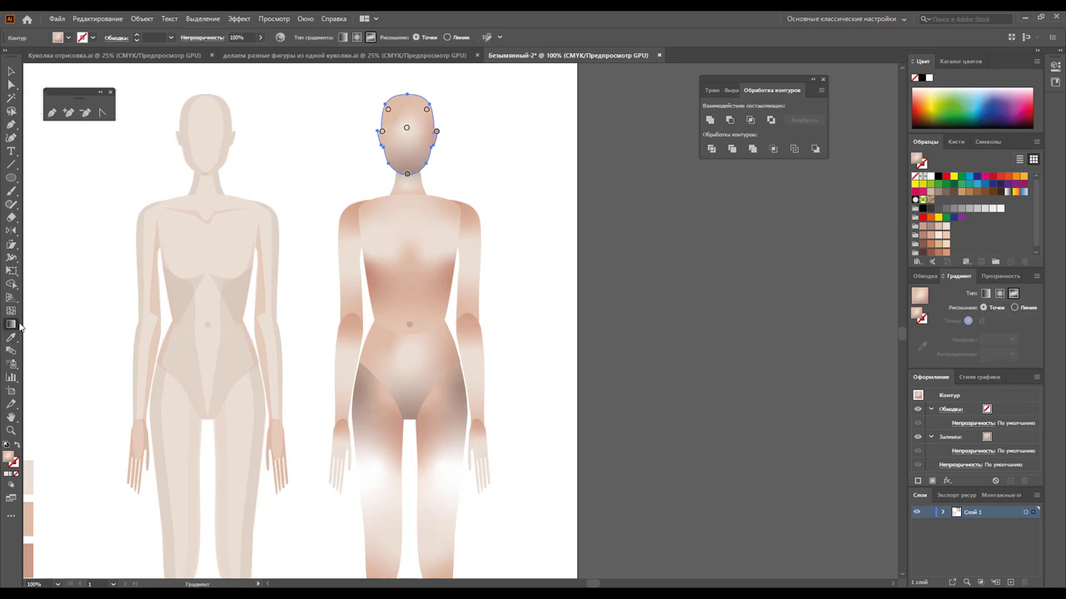
Delete the head gradient's two top points and make the bottom point a pale skin tone
click(408, 131)
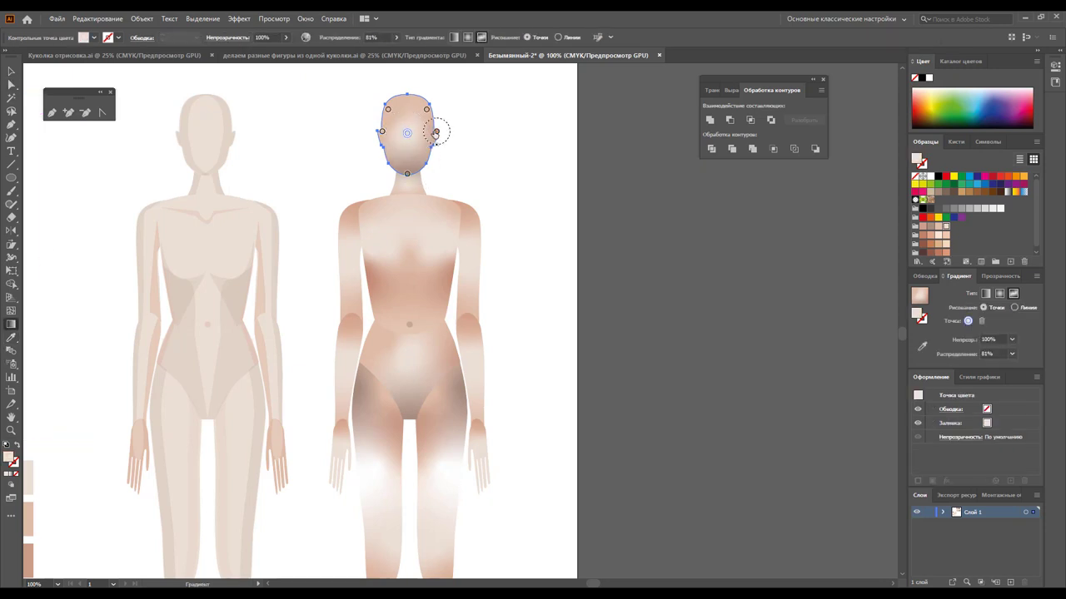
click(388, 111)
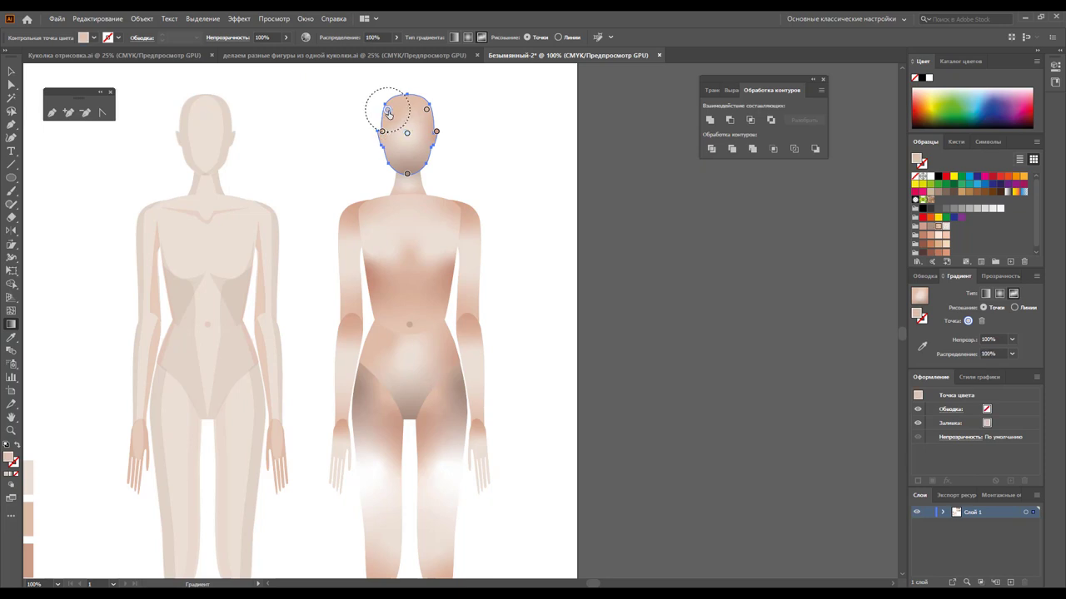
key(Delete)
click(426, 109)
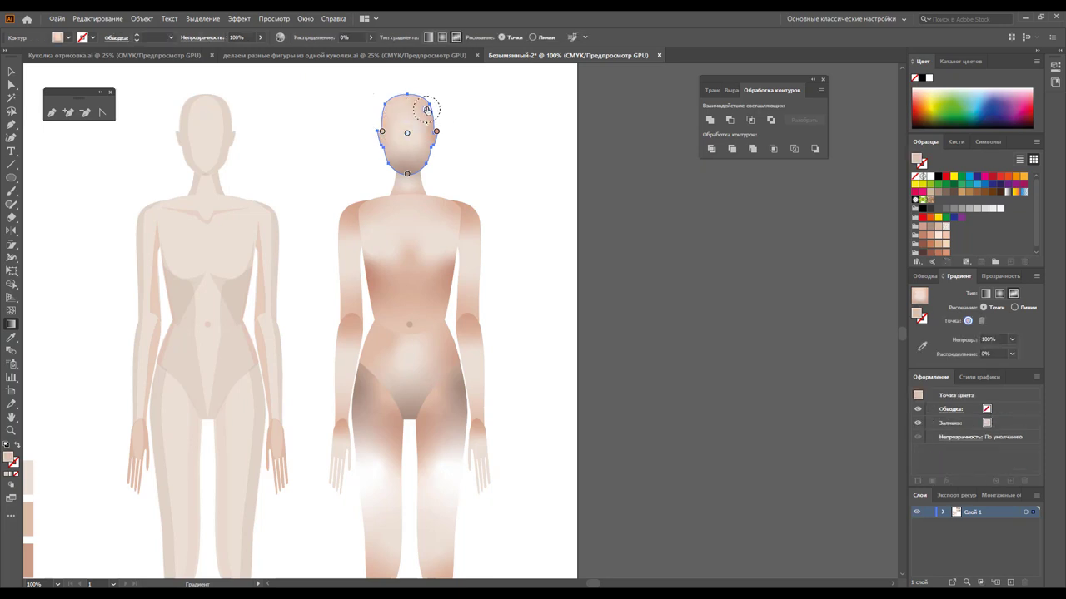
key(Delete)
click(407, 176)
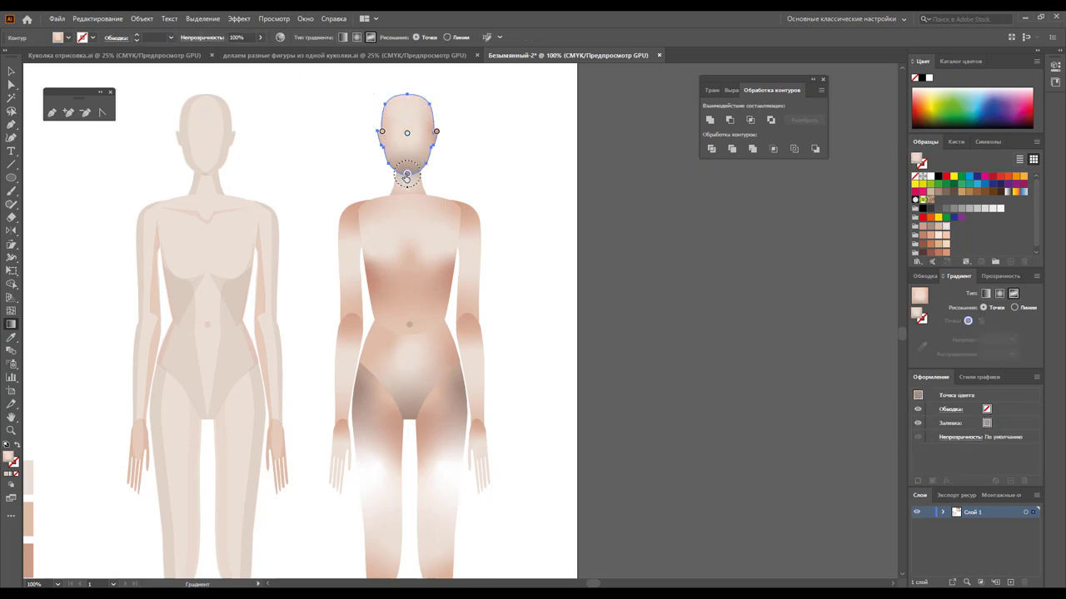
click(938, 227)
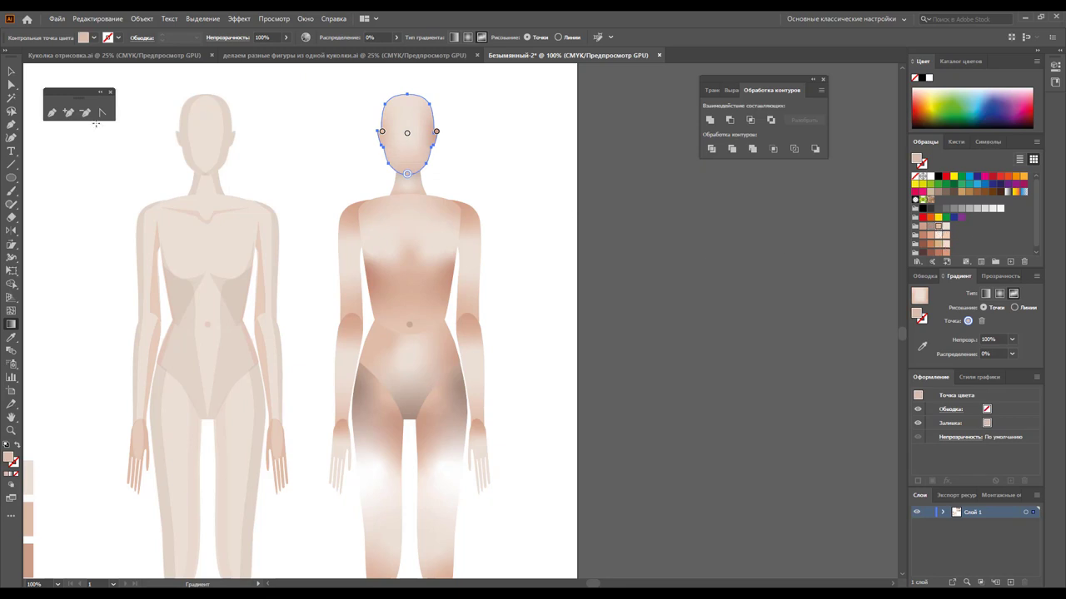
click(11, 71)
click(561, 182)
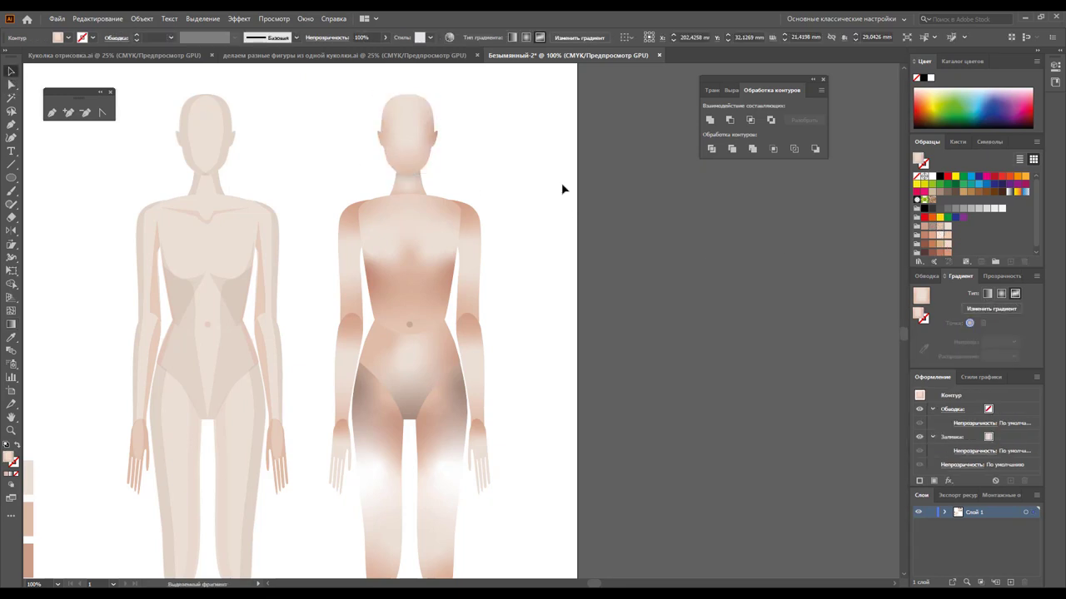
Zoom out to the full artboard and tint a right-thigh gradient point light beige
key(z)
alt+click(409, 331)
alt+click(428, 352)
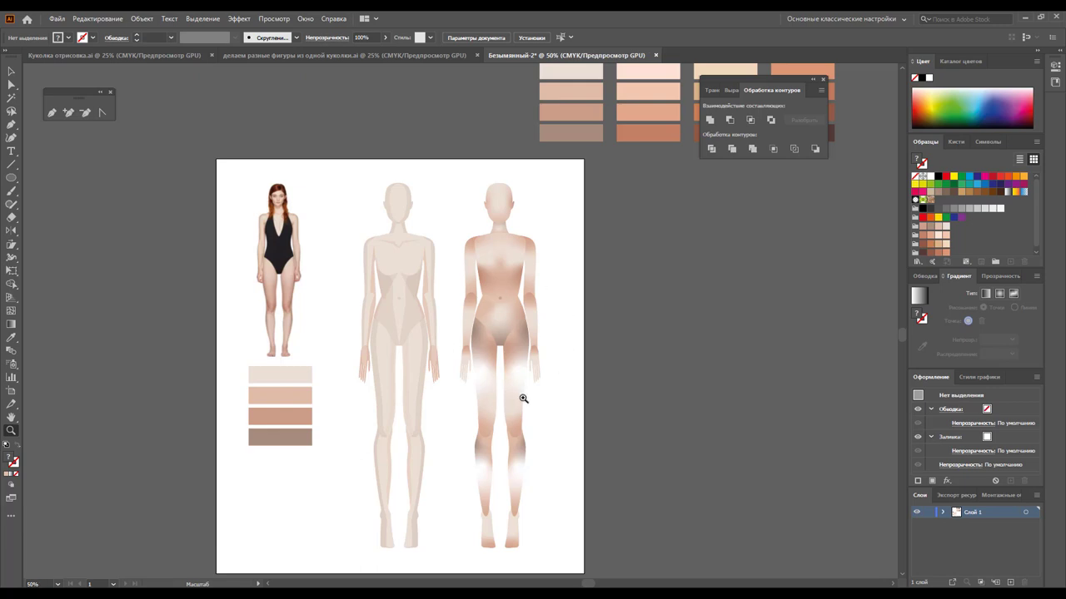
click(11, 85)
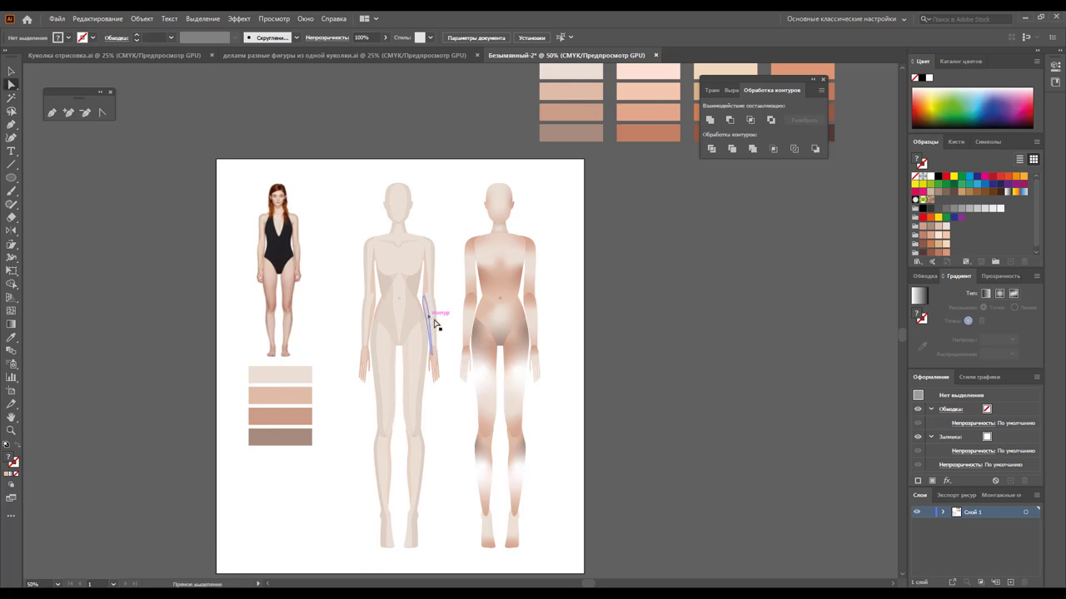
click(513, 371)
key(g)
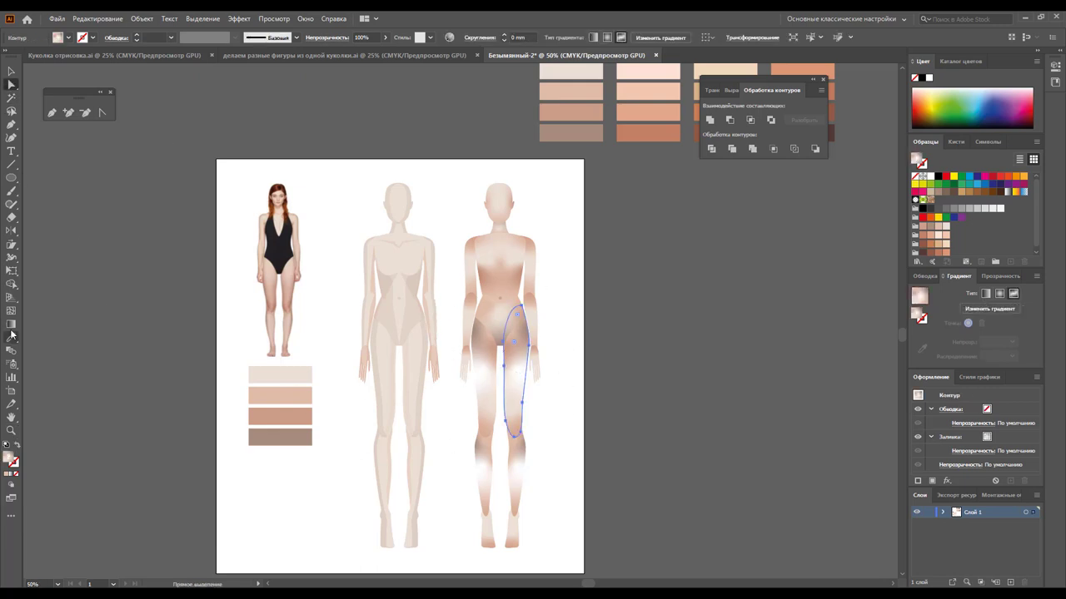
click(514, 369)
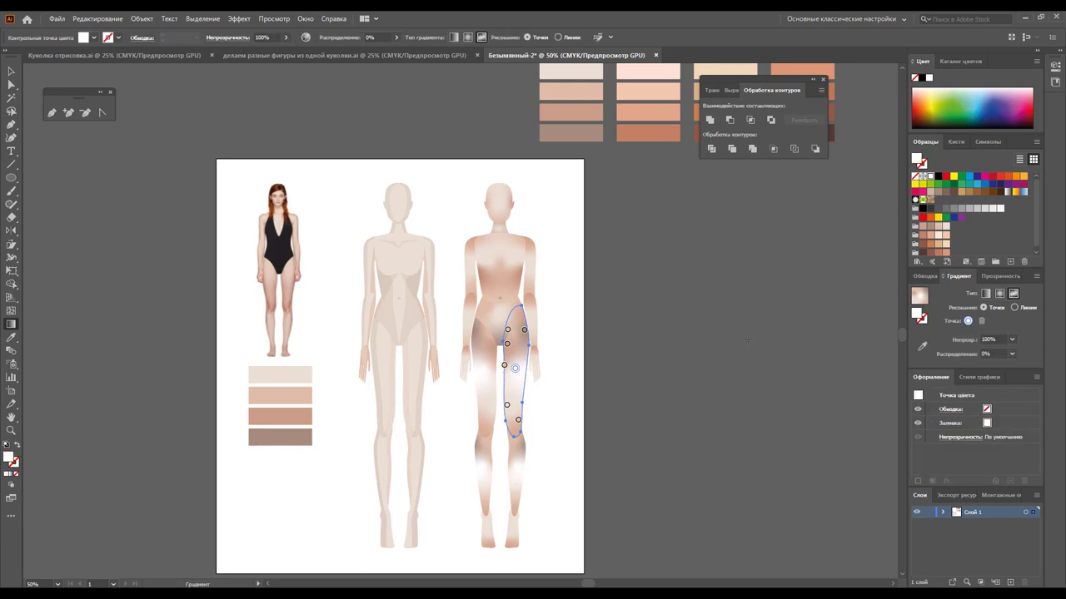
click(939, 227)
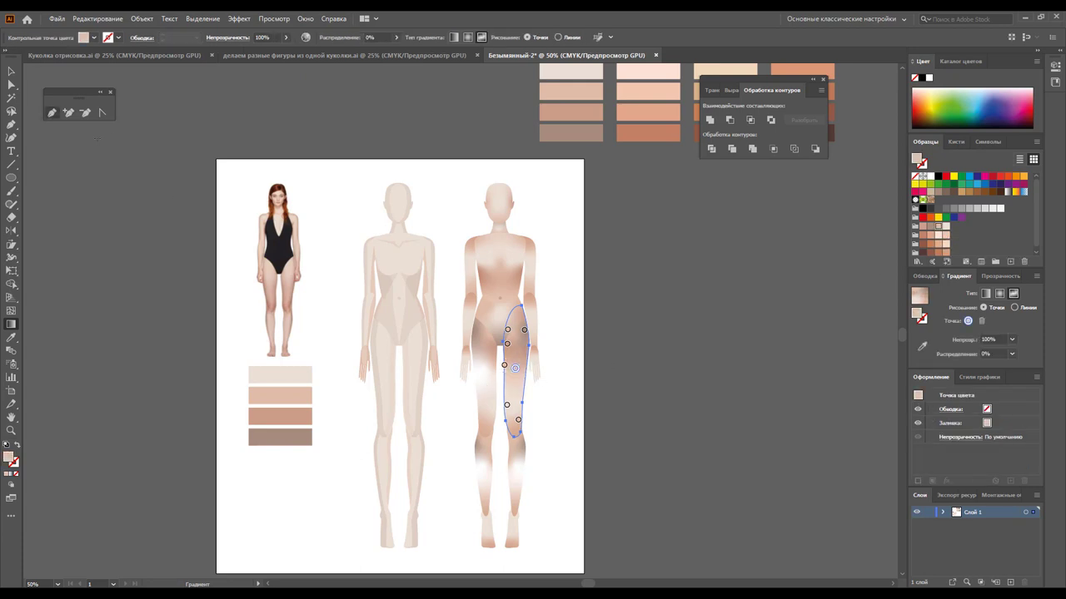
click(111, 136)
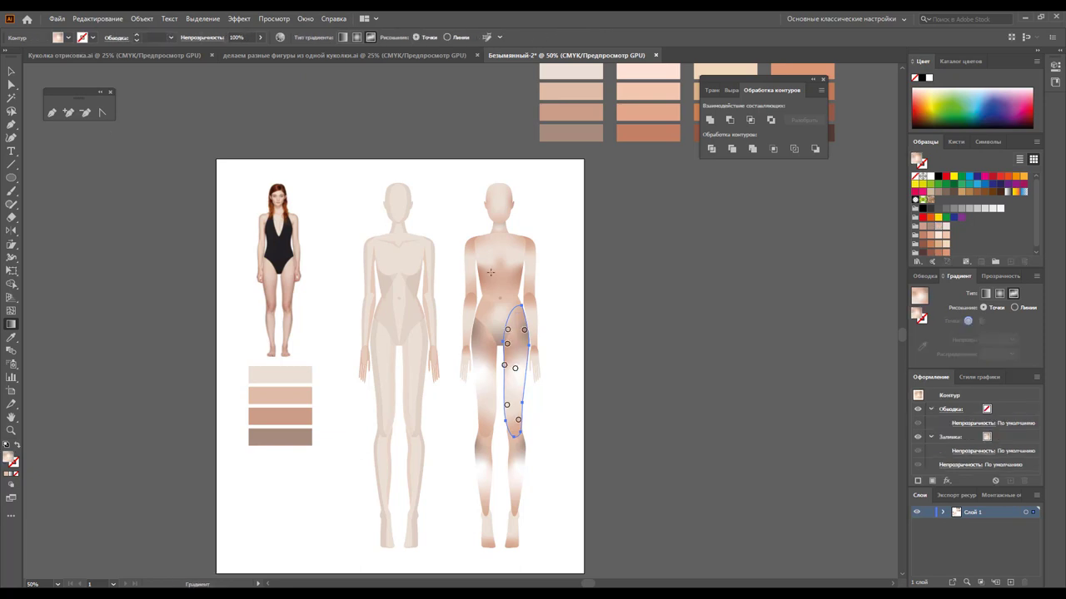
Recolour another right-thigh point with a skin-tone swatch after undoing a darker trial
click(514, 367)
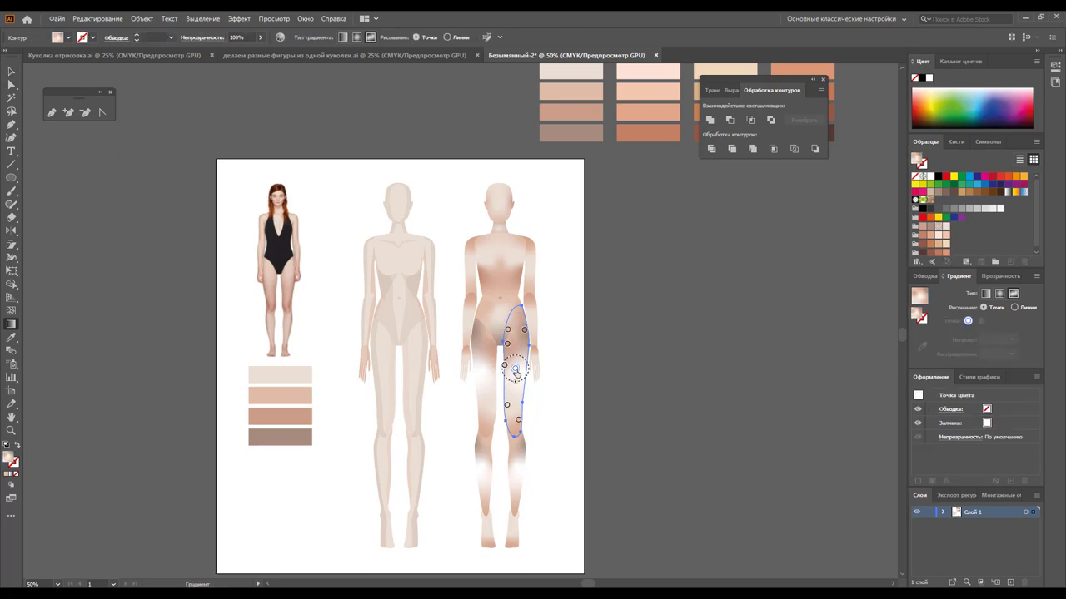
click(925, 232)
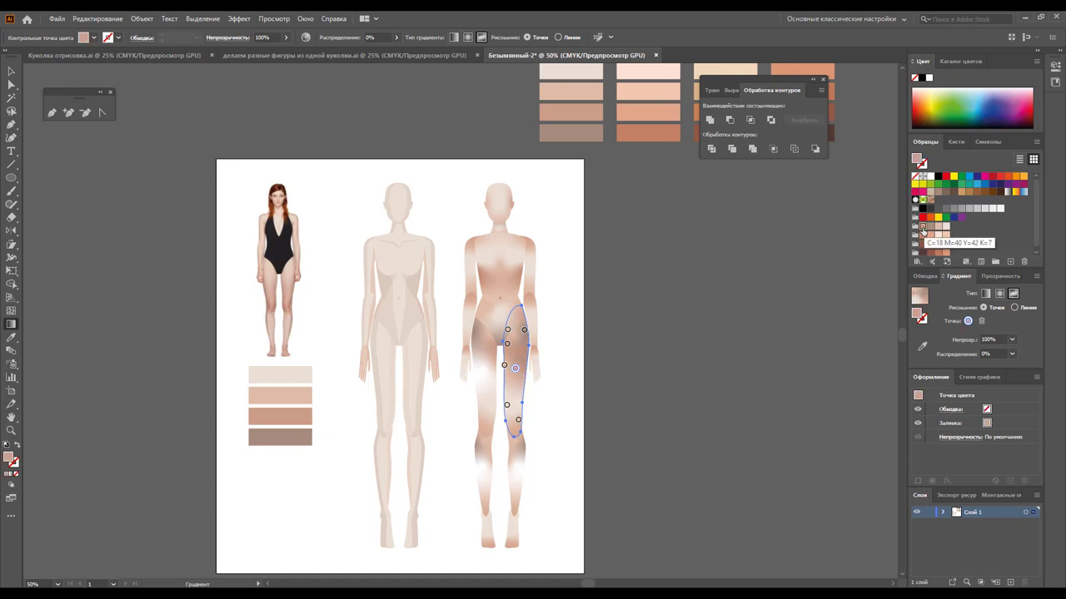
key(ctrl+z)
click(939, 227)
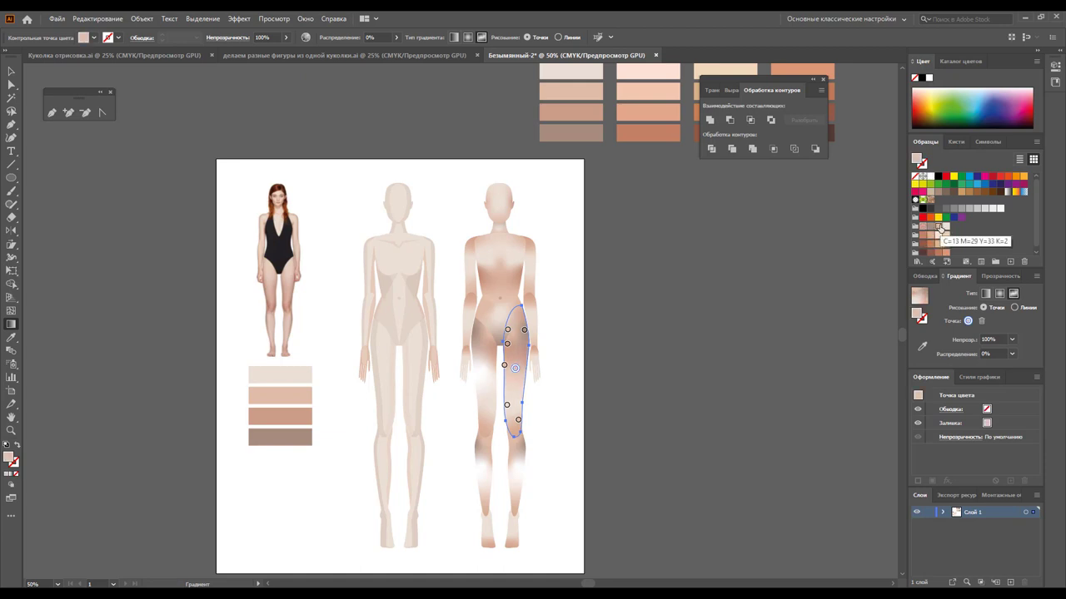
click(11, 71)
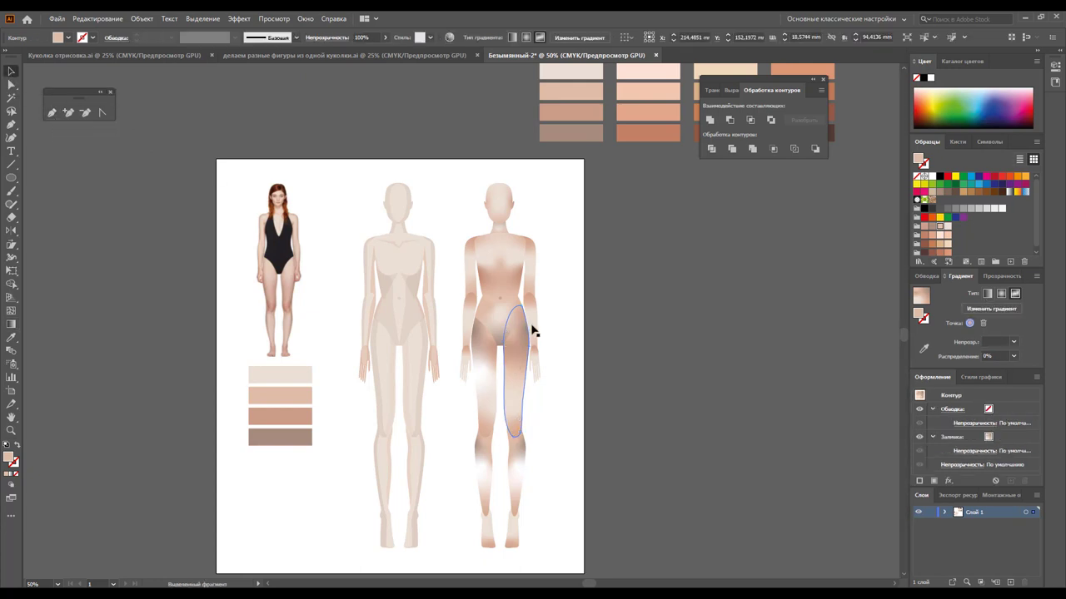
click(537, 333)
Tint a gradient point on the other thigh's shading shape with a skin tone
click(483, 399)
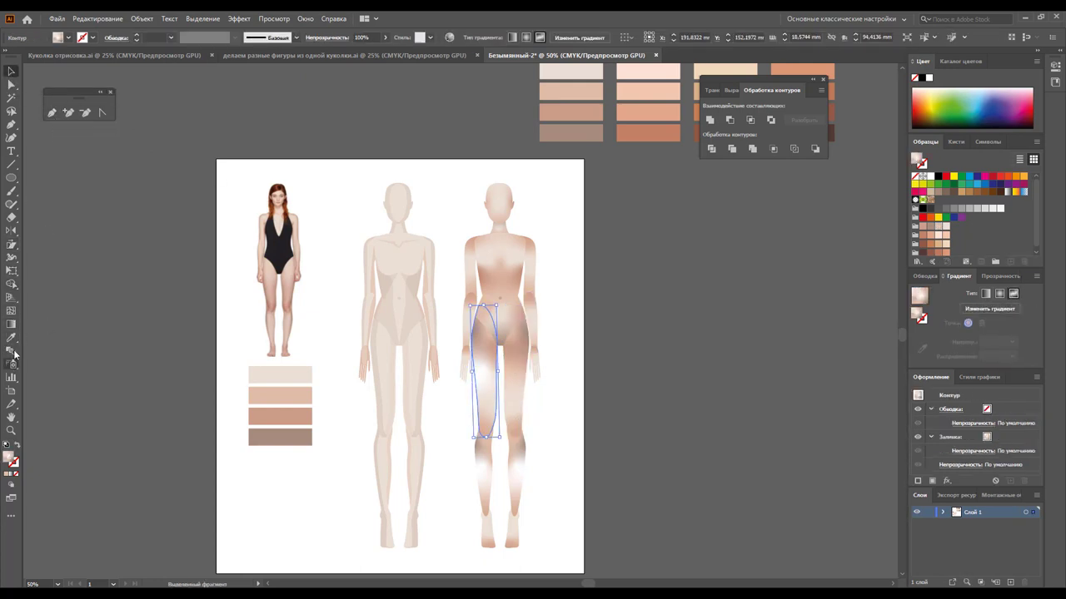
click(11, 325)
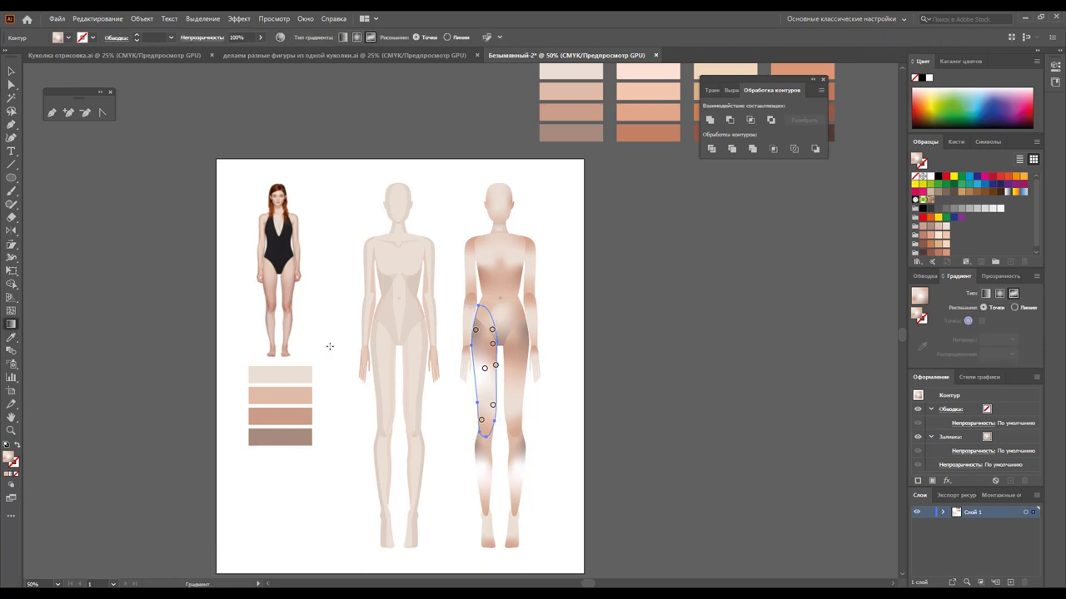
click(485, 368)
click(938, 227)
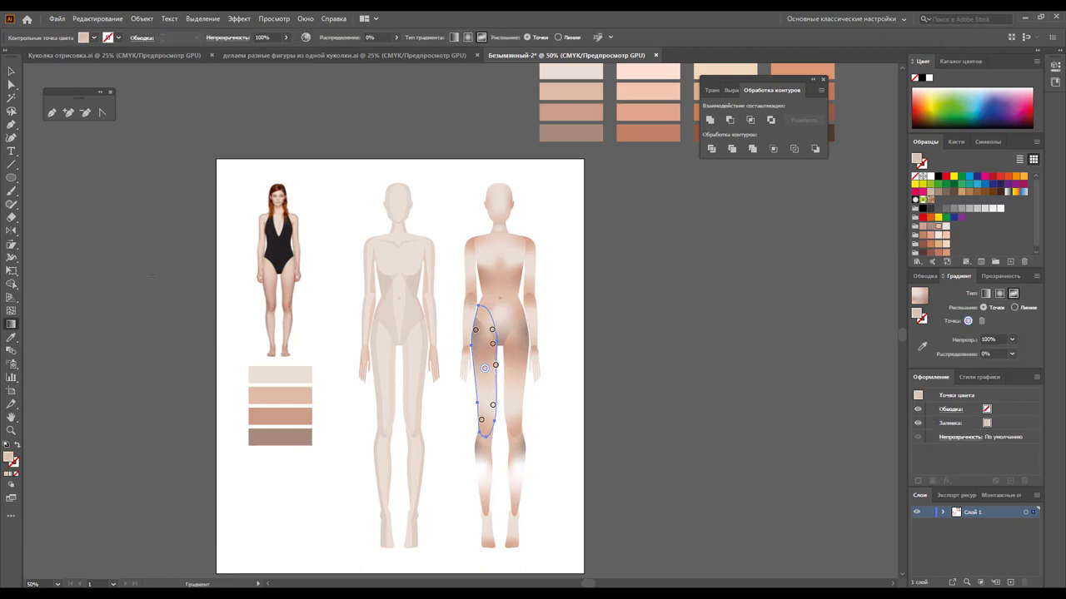
click(11, 71)
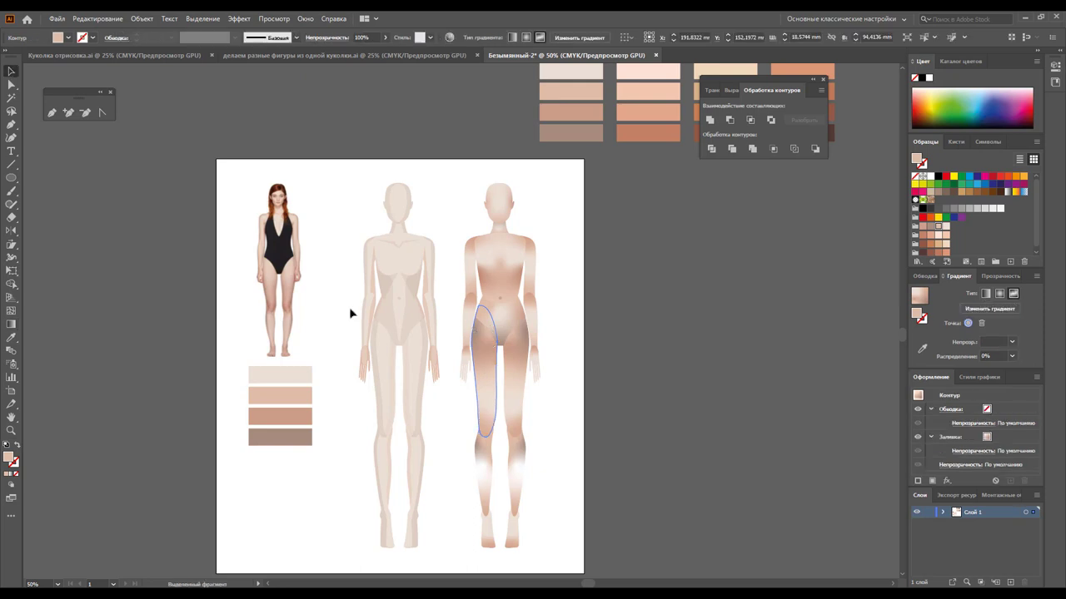
click(533, 436)
Tint the right shin shading shape's gradient point beige
click(514, 464)
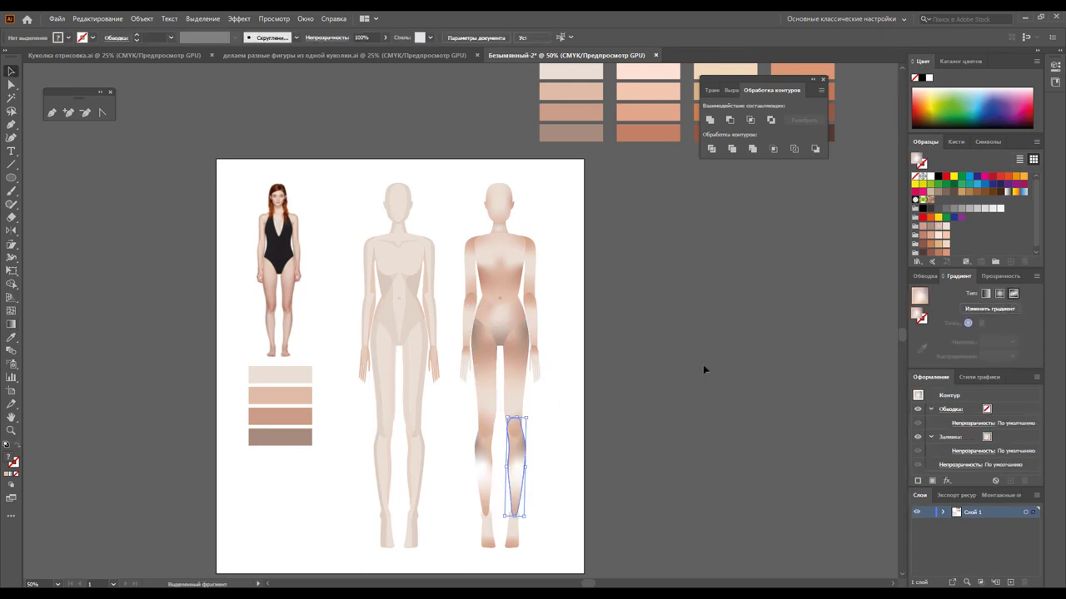
click(11, 325)
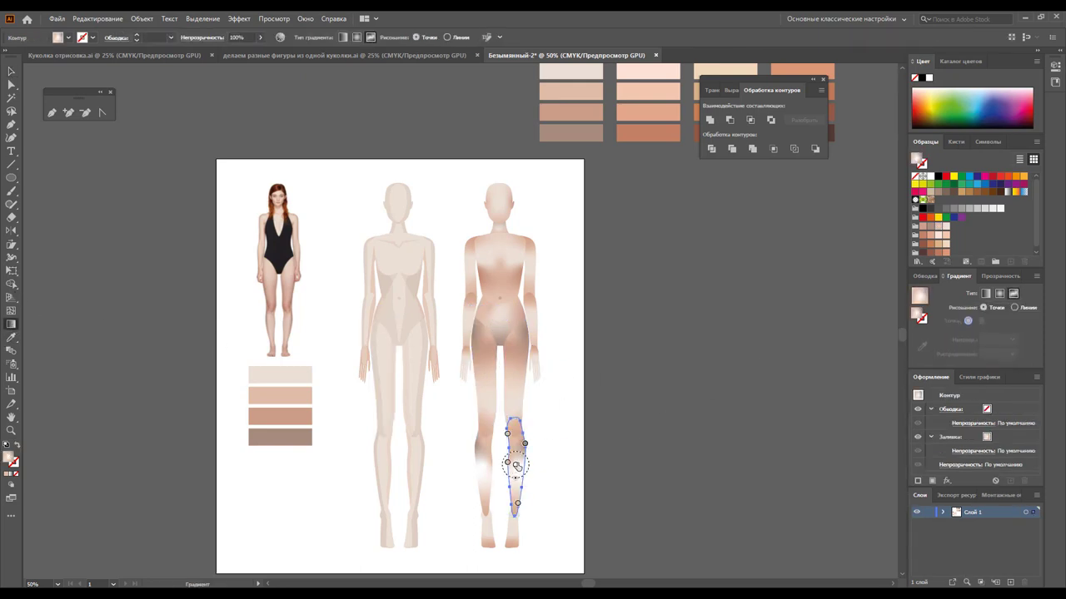
click(515, 465)
click(938, 229)
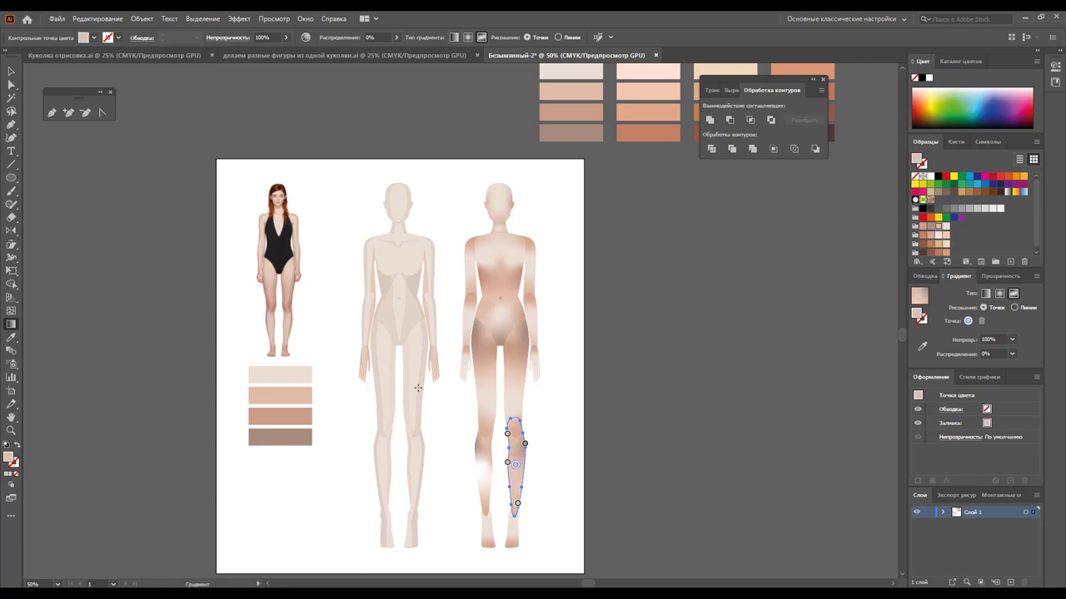
Move the shin shading shape onto the other shin and tint its point a skin tone
key(v)
drag(515, 478, 484, 479)
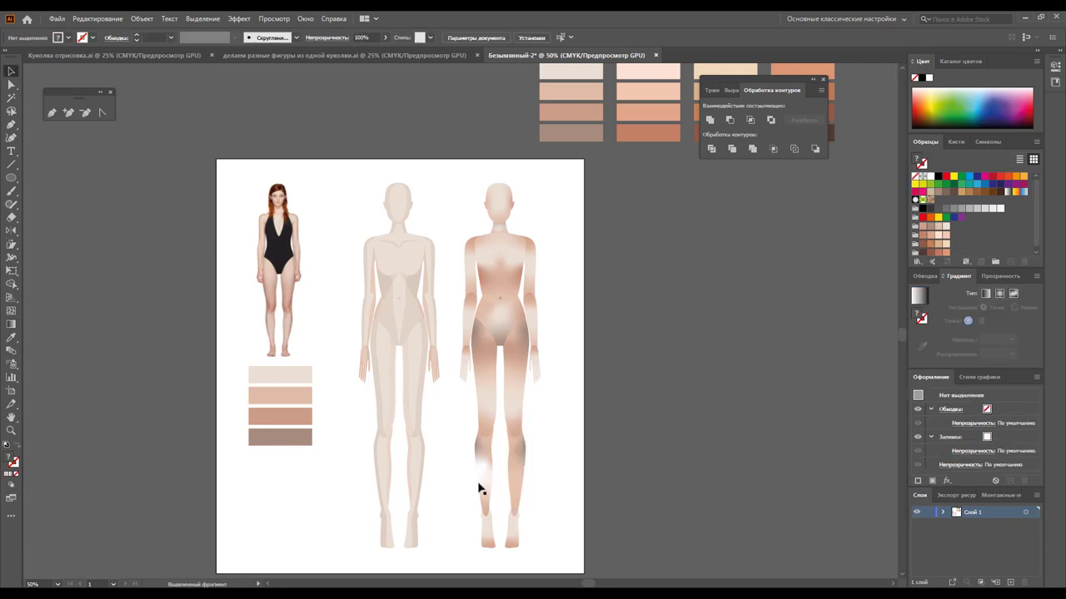
click(11, 325)
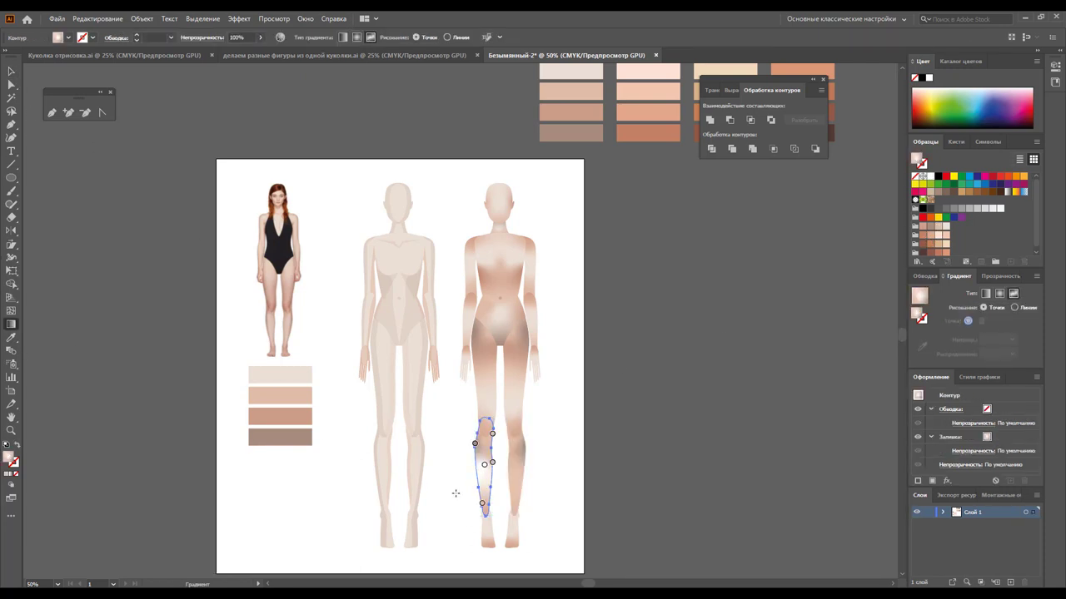
click(484, 464)
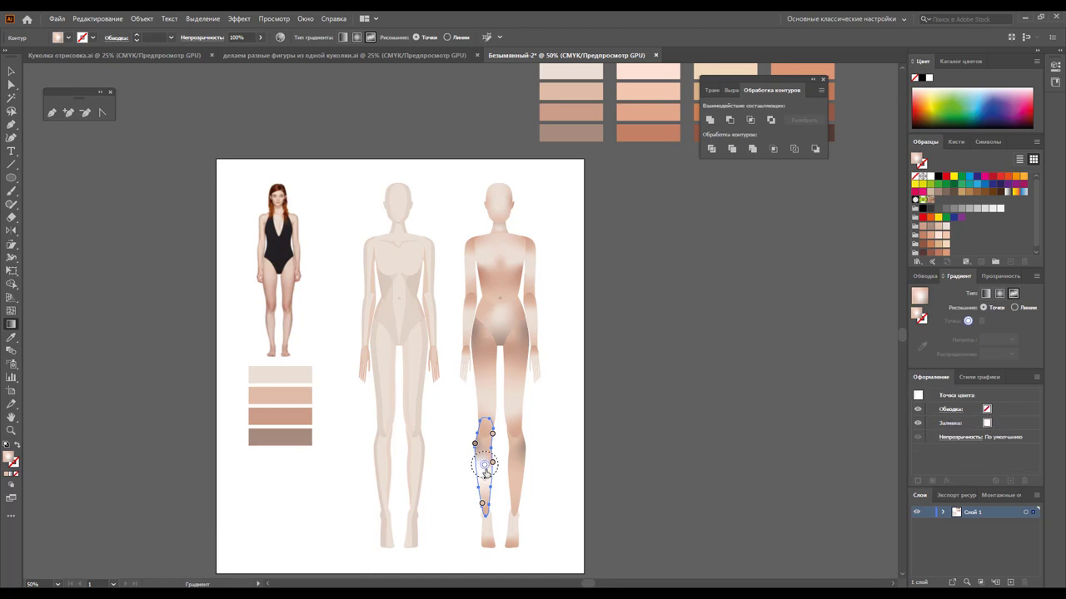
click(938, 226)
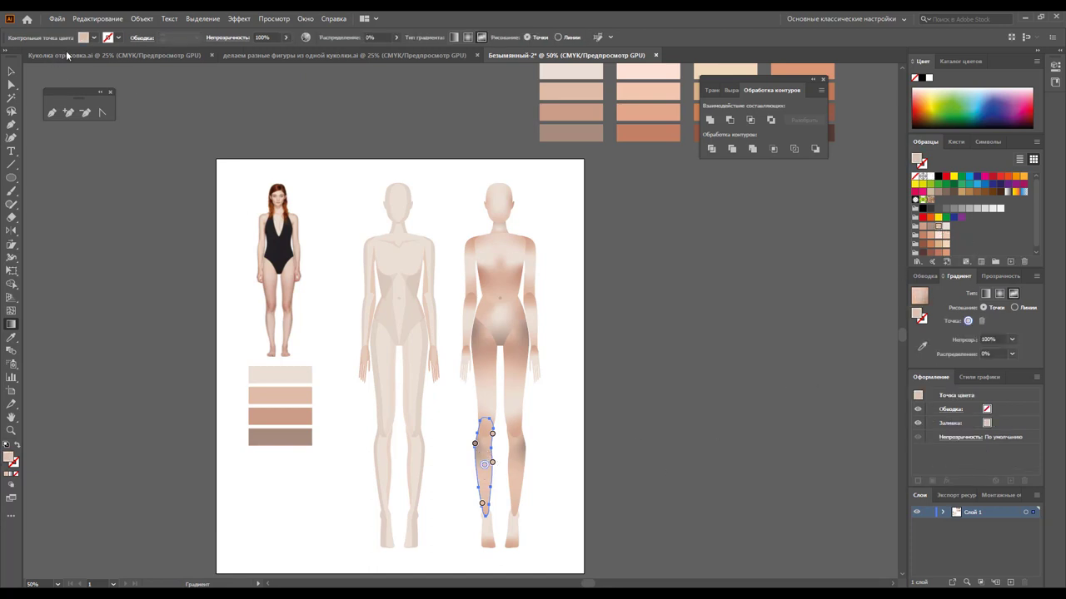
click(11, 71)
click(602, 356)
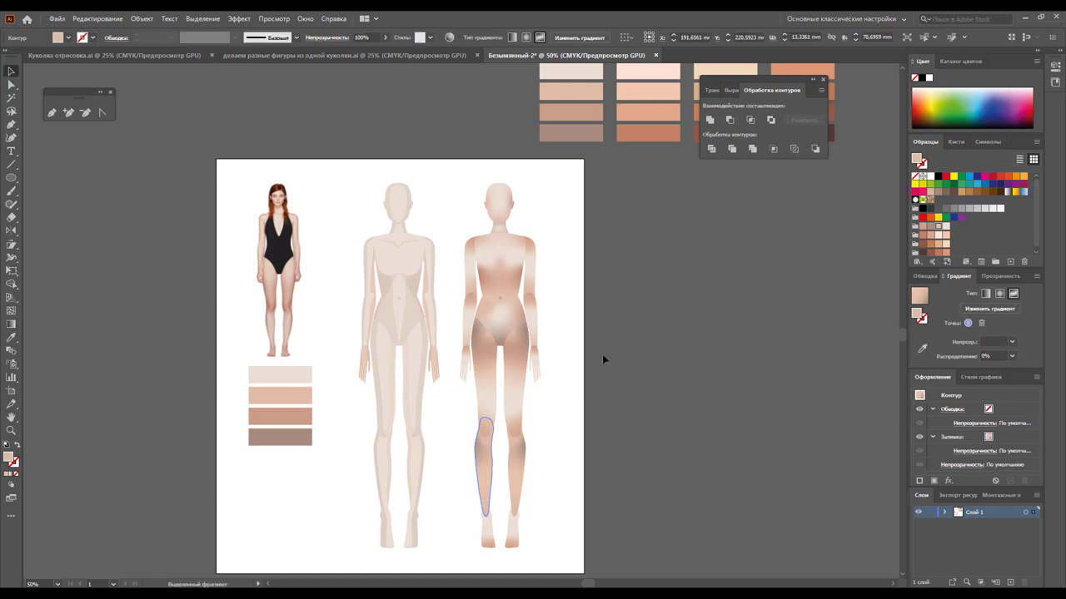
Duplicate the figures rightward, placing a plain copy in the middle filled with a light skin tone
key(z)
alt+click(488, 376)
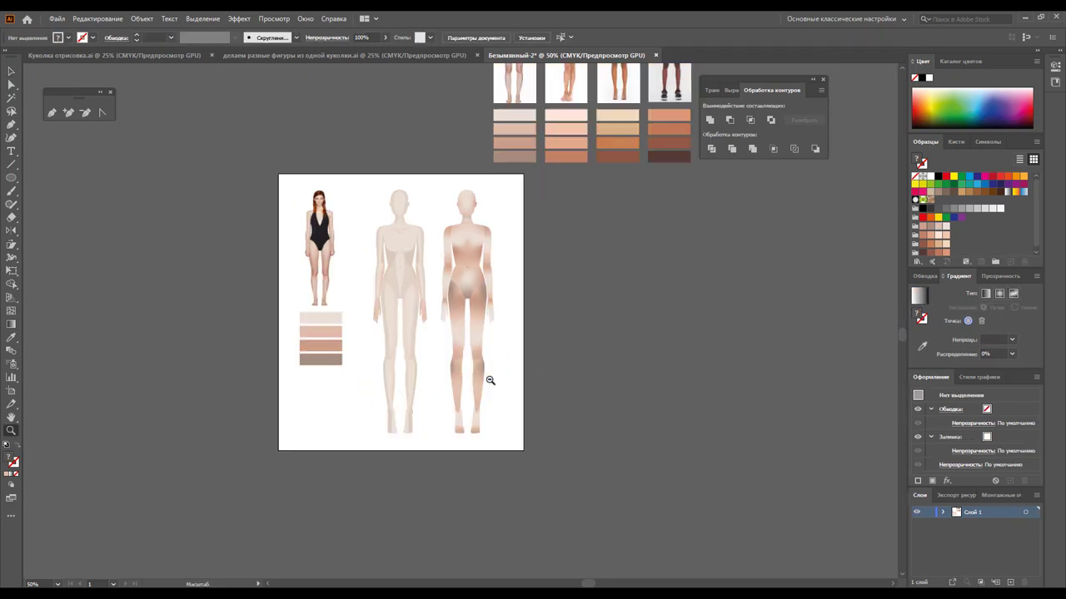
click(11, 70)
scroll(381, 328, up, 2)
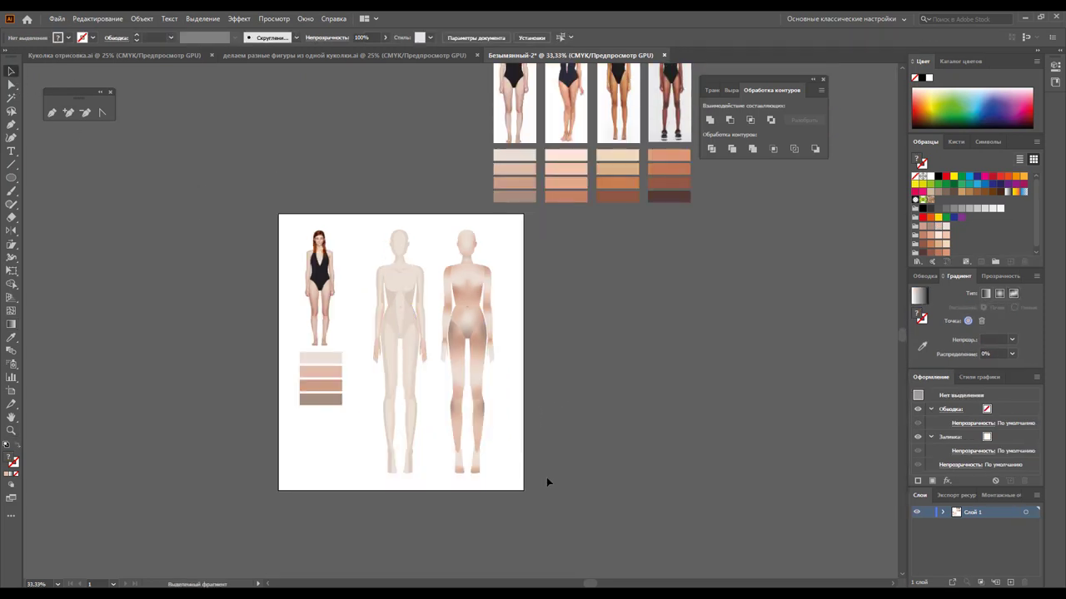
drag(382, 248, 369, 231)
drag(404, 302, 469, 305)
click(621, 286)
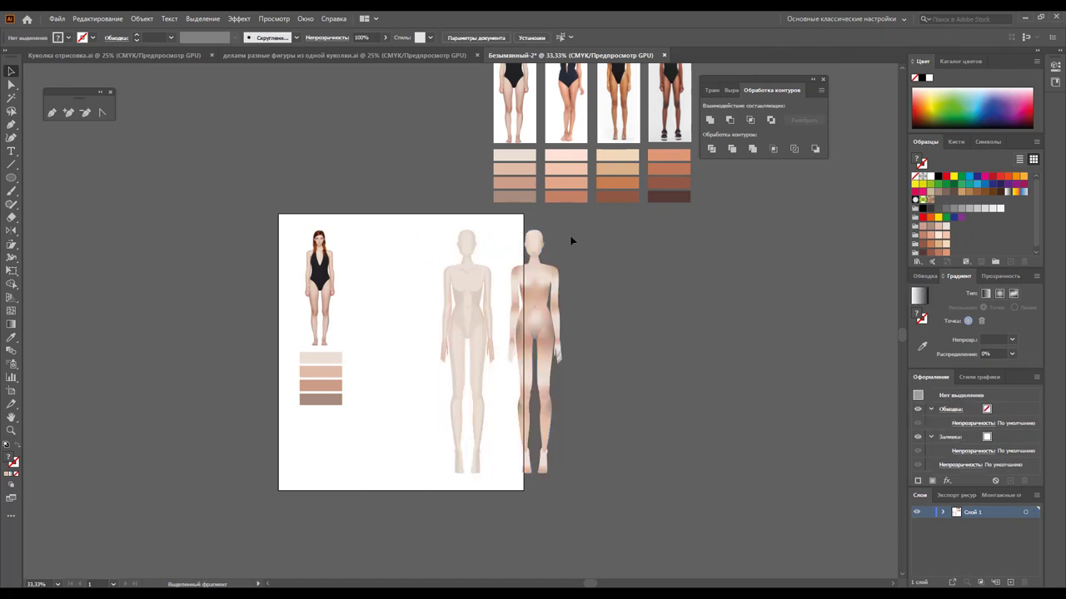
drag(537, 366, 421, 333)
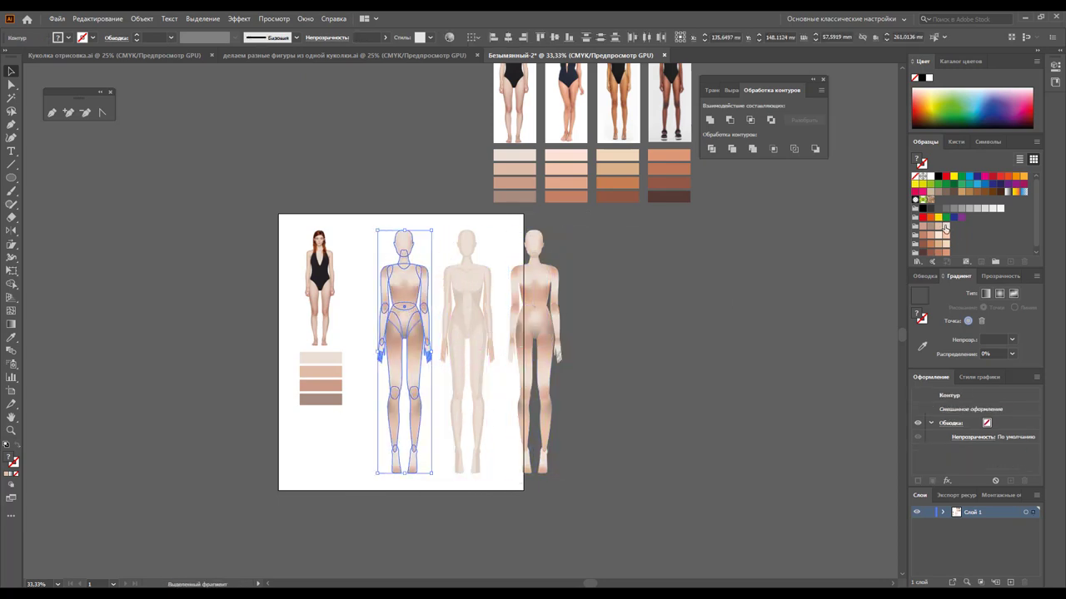
click(945, 228)
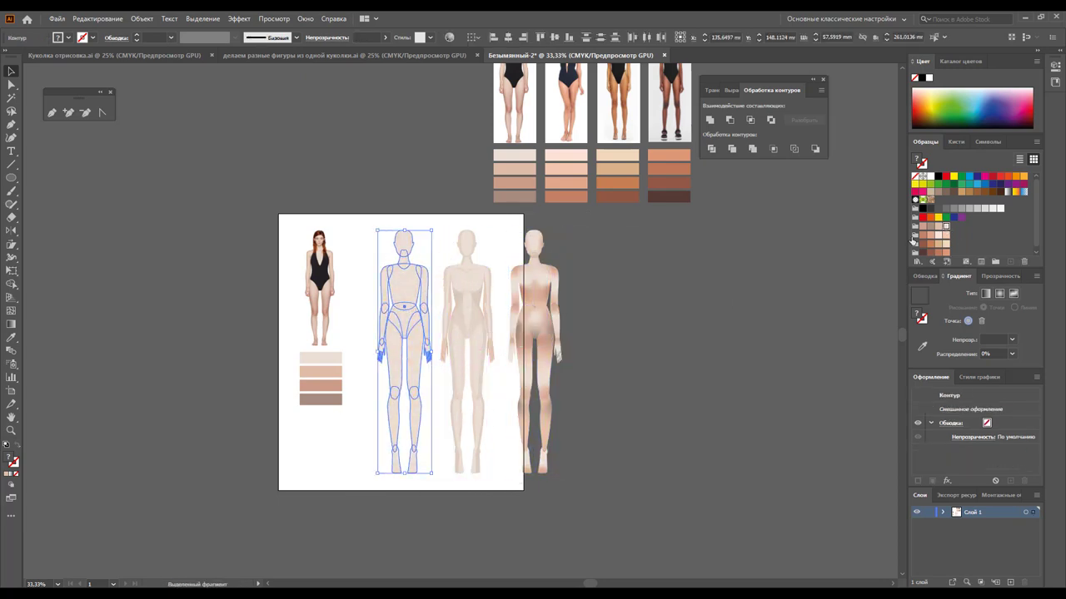
Widen the artboard to enclose the shaded figure and nudge that figure slightly left
click(12, 390)
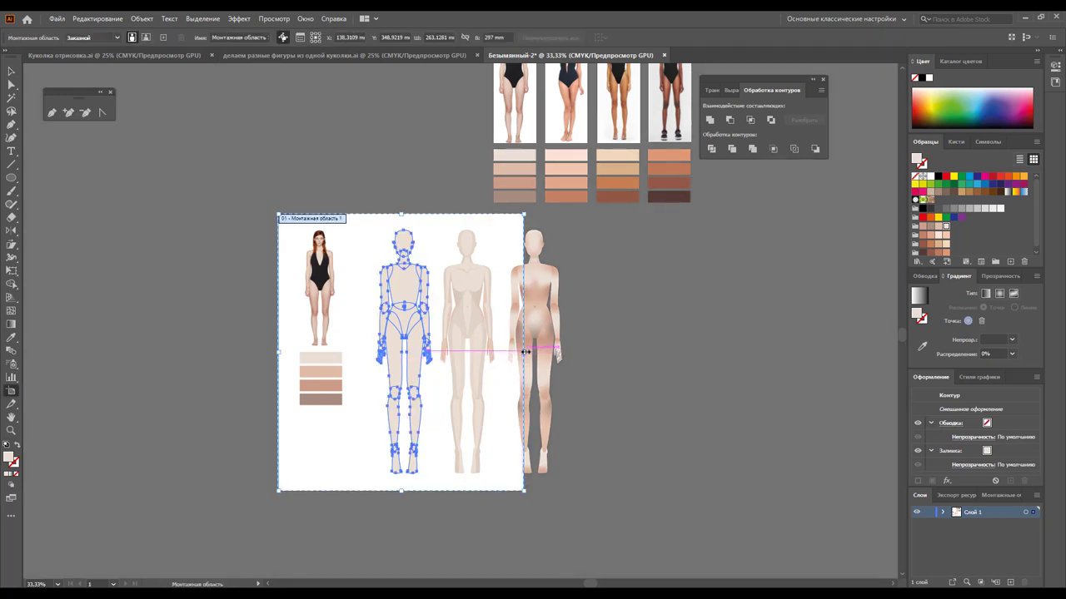
drag(524, 353, 576, 355)
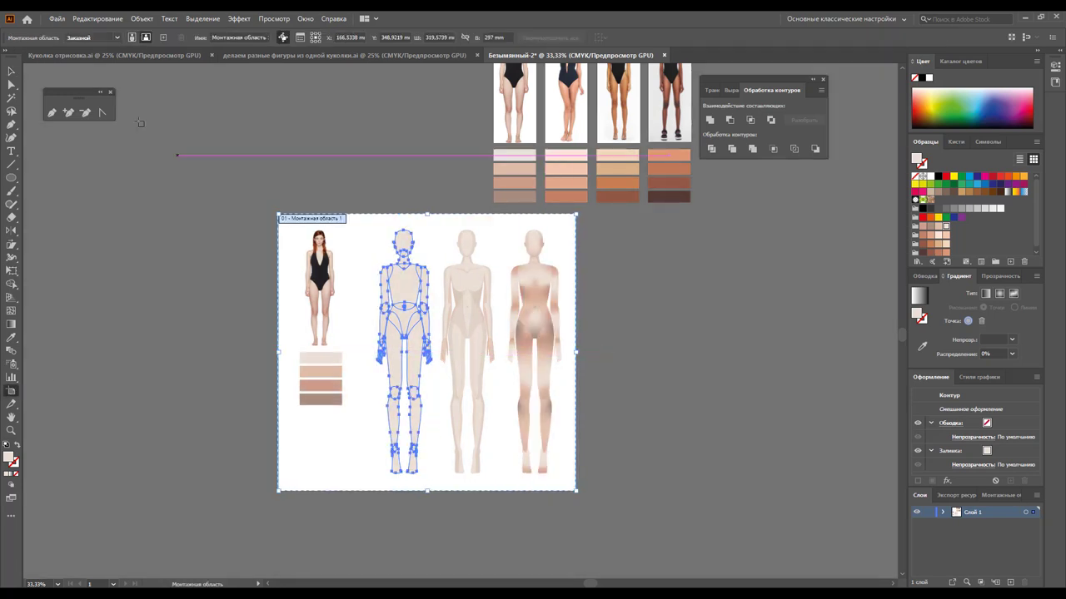
click(11, 72)
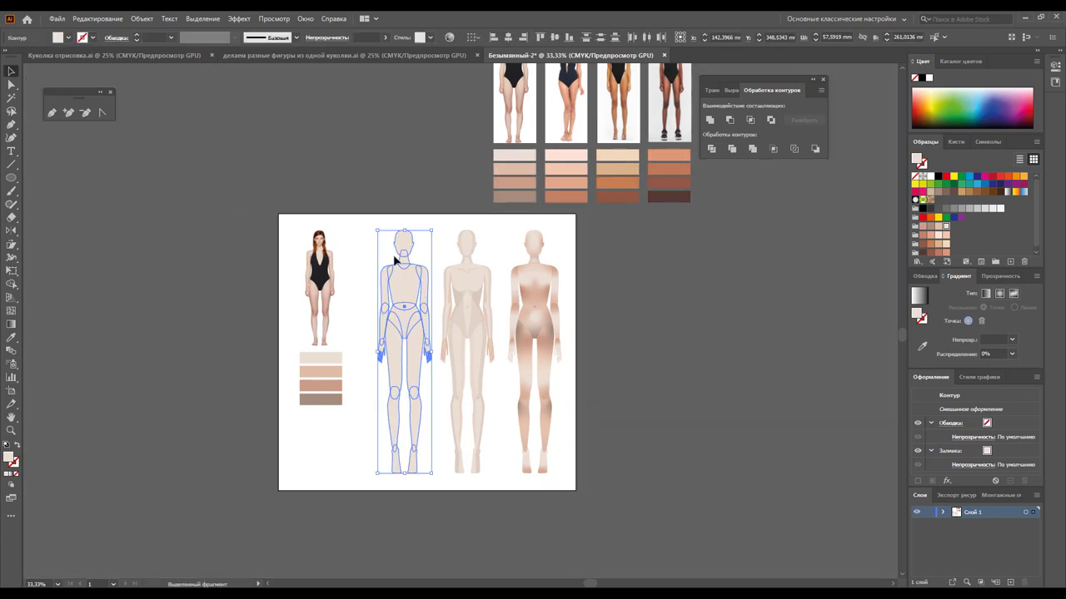
drag(395, 260, 390, 260)
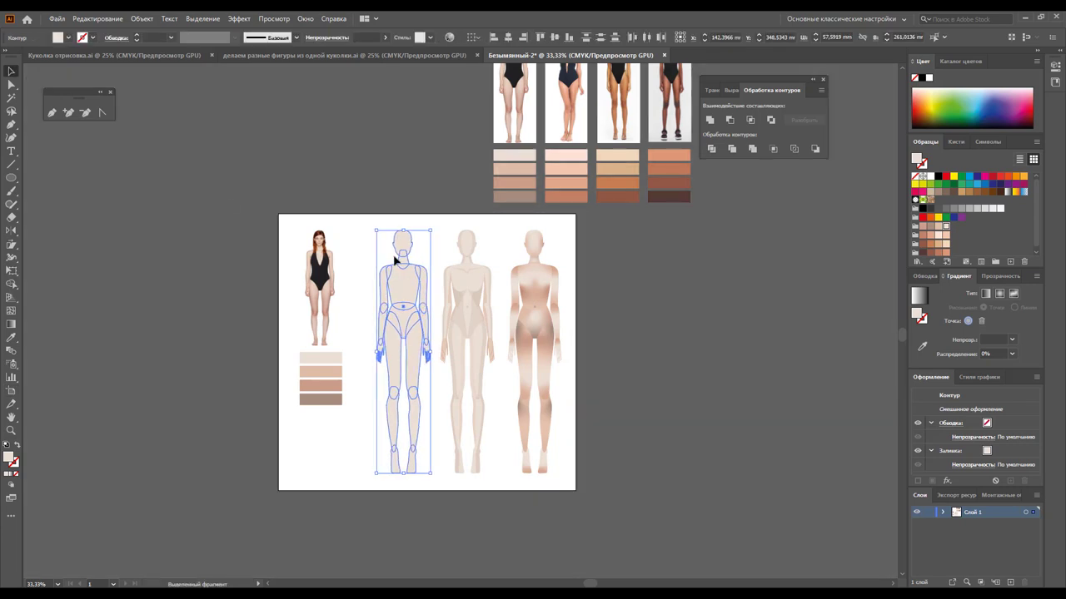
Marquee-select every path of the rightmost shaded croquis
click(670, 312)
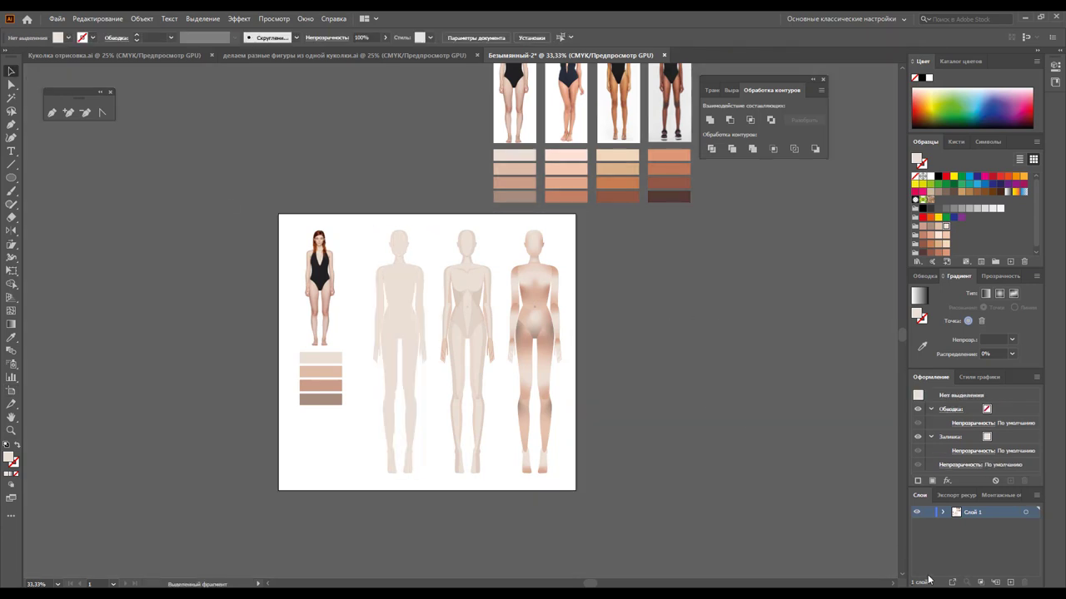
click(895, 585)
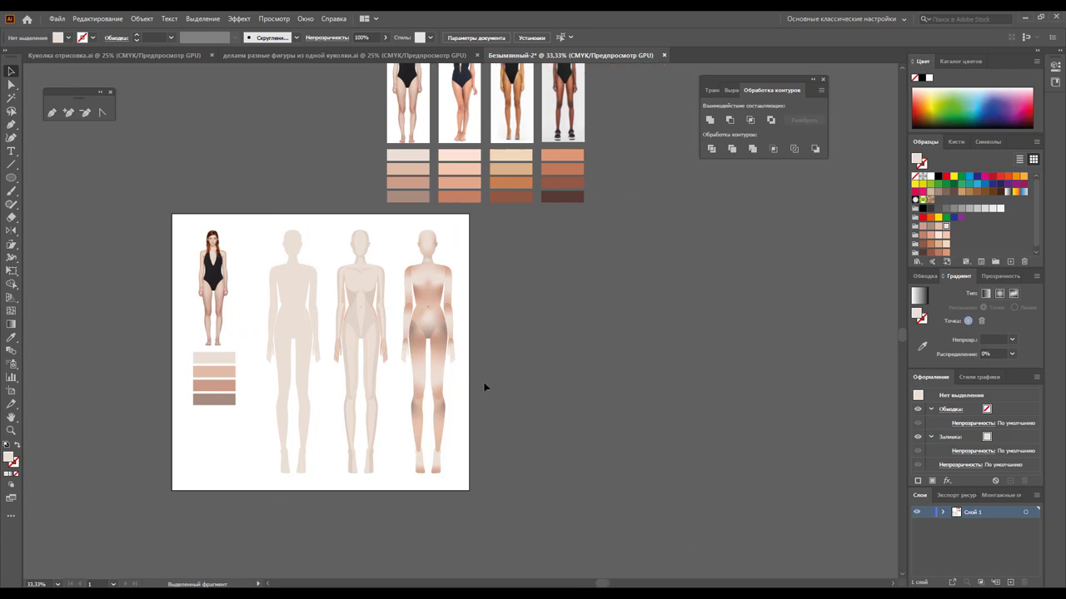
click(431, 293)
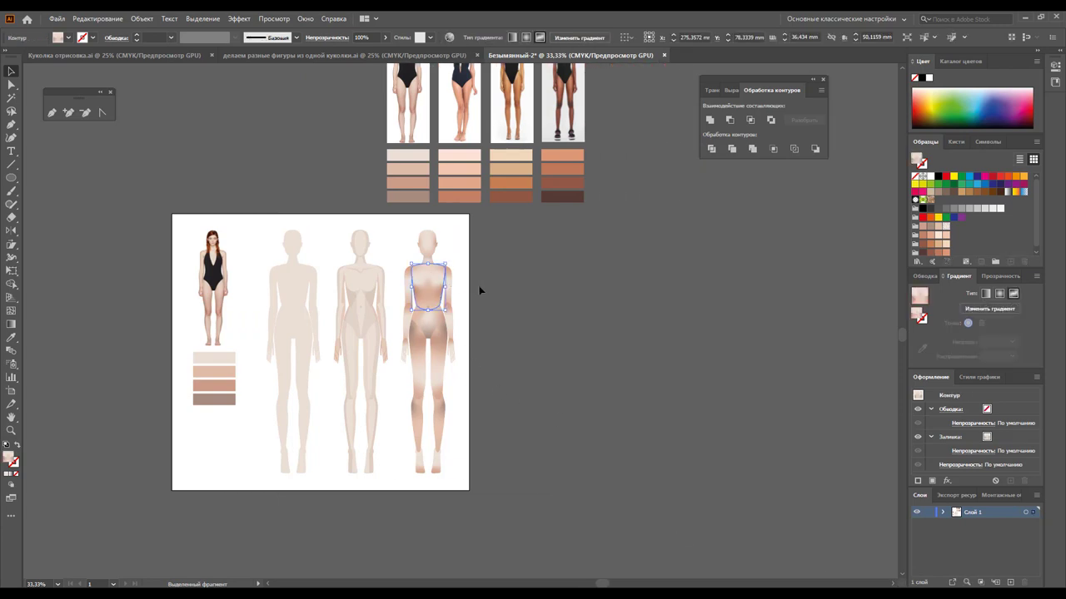
drag(468, 227, 401, 476)
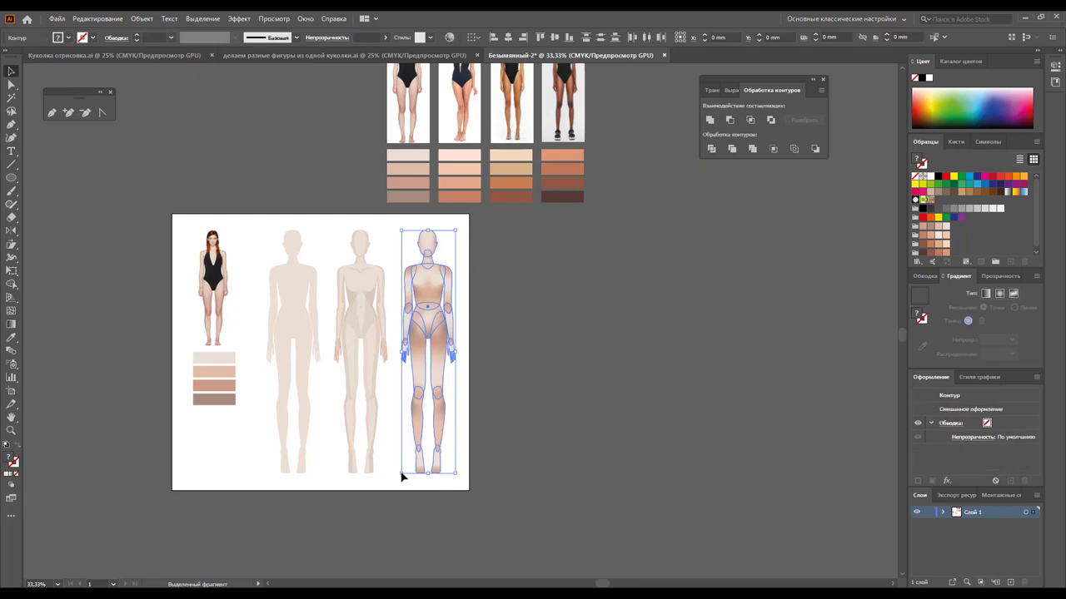
In Recolor Artwork, raise the first new colour's brightness to 80
click(450, 37)
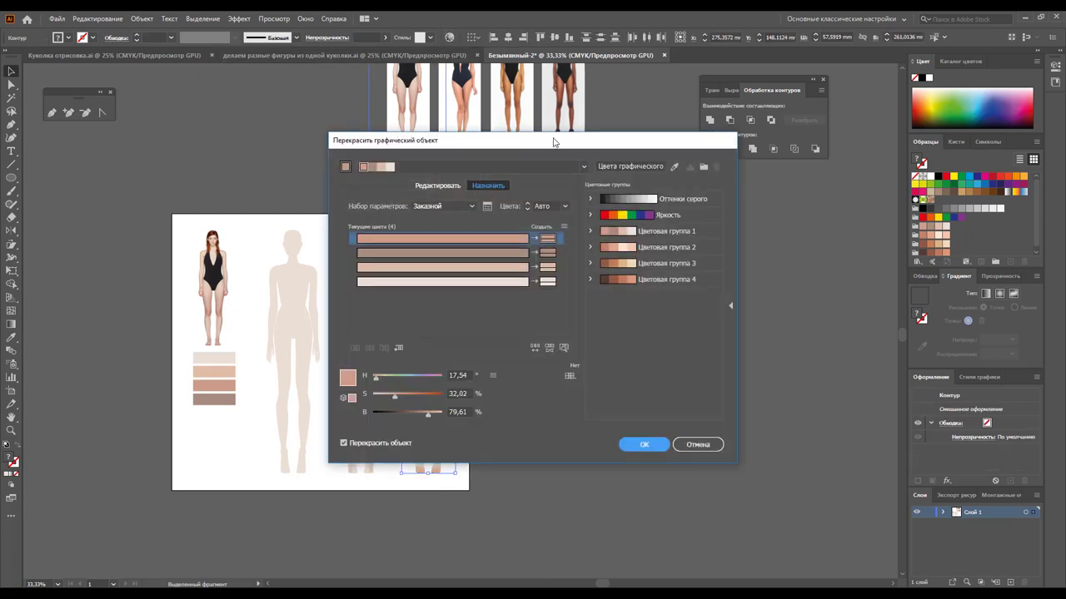
mouse_move(553, 142)
mouse_down()
mouse_move(782, 146)
mouse_move(770, 150)
mouse_up()
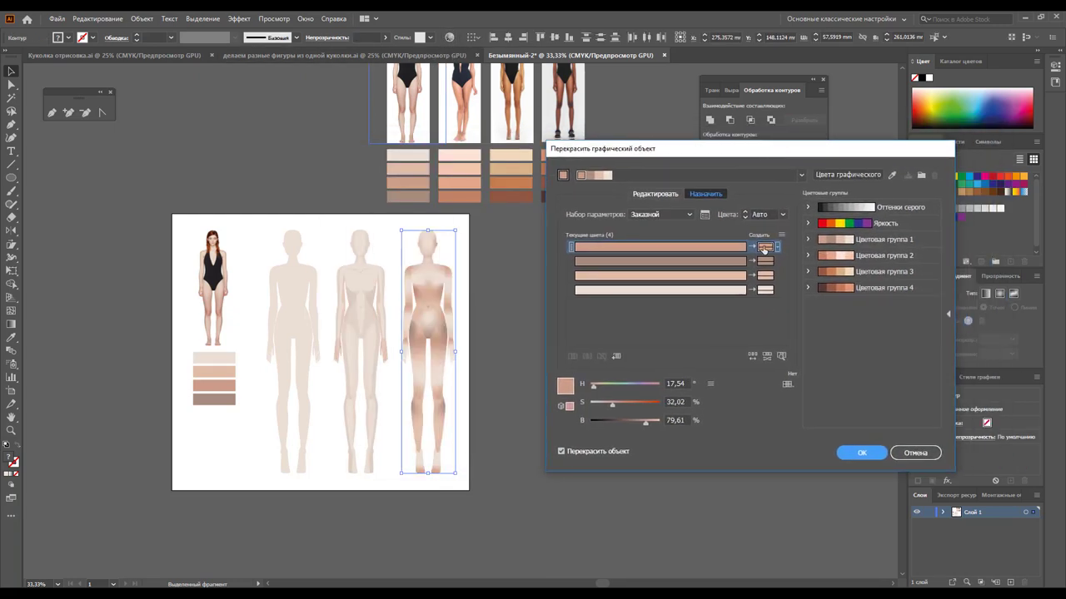
click(763, 248)
double_click(763, 248)
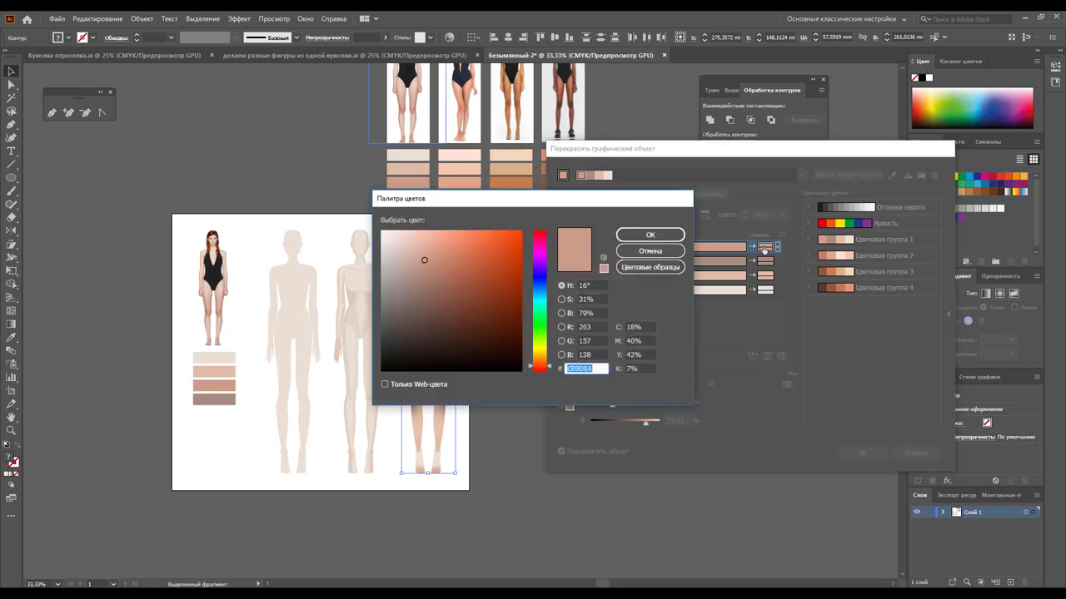
click(650, 235)
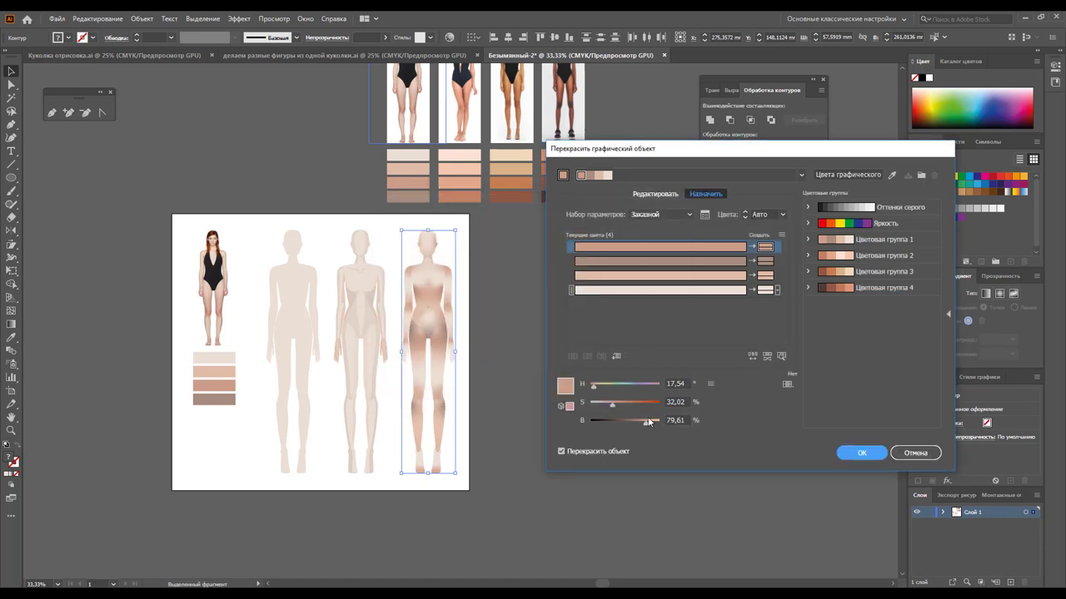
drag(649, 422, 599, 406)
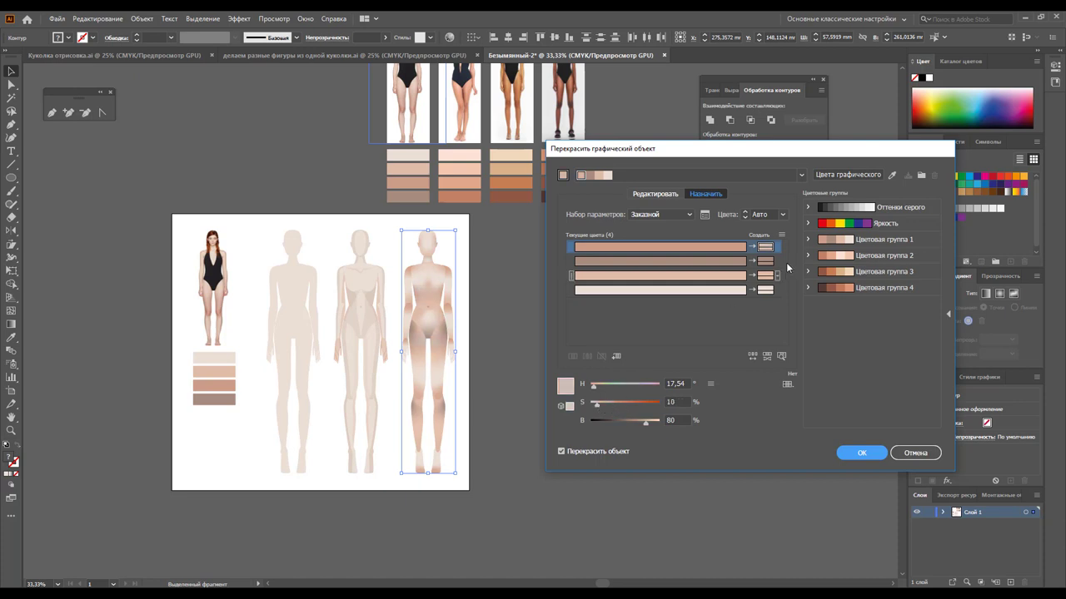
Lower the second colour's saturation to 15, fine-tune the third's brightness, and apply the paler tones
click(763, 261)
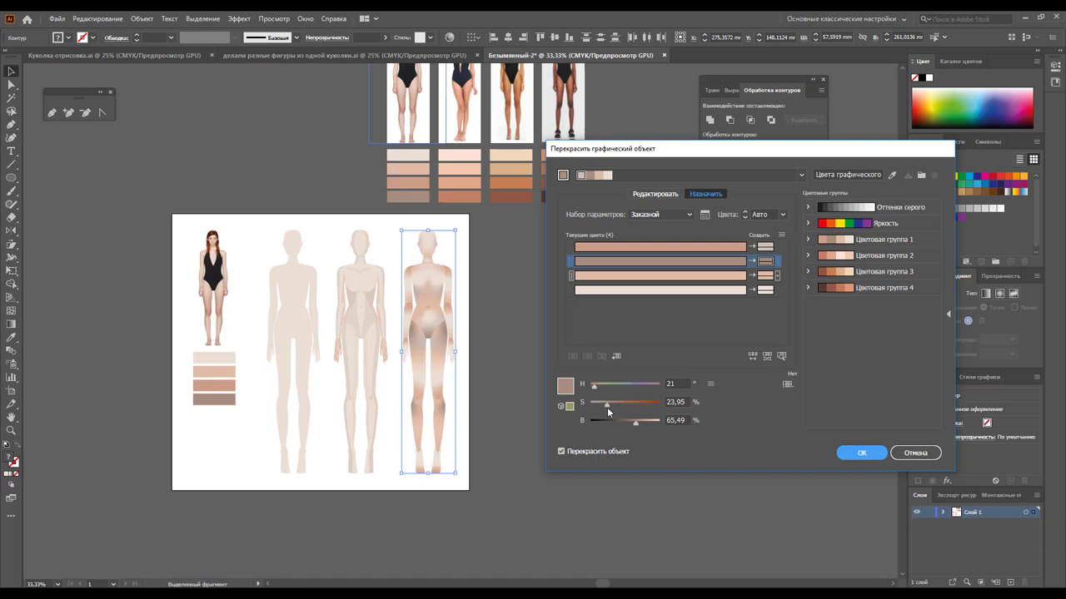
drag(606, 407, 646, 423)
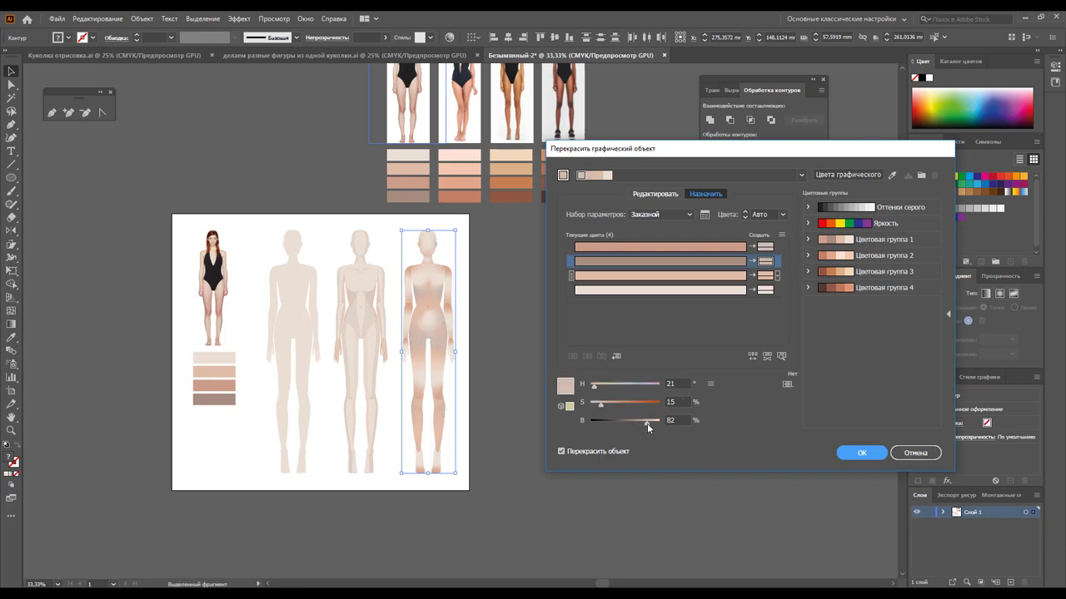
click(766, 277)
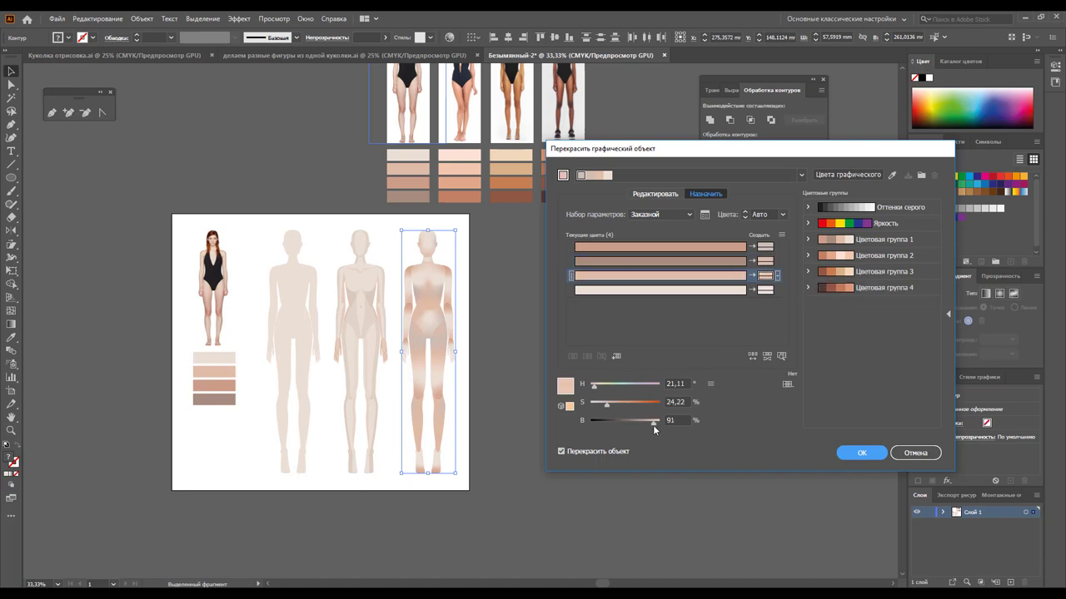
mouse_move(652, 425)
mouse_down()
mouse_move(598, 407)
mouse_move(658, 425)
mouse_up()
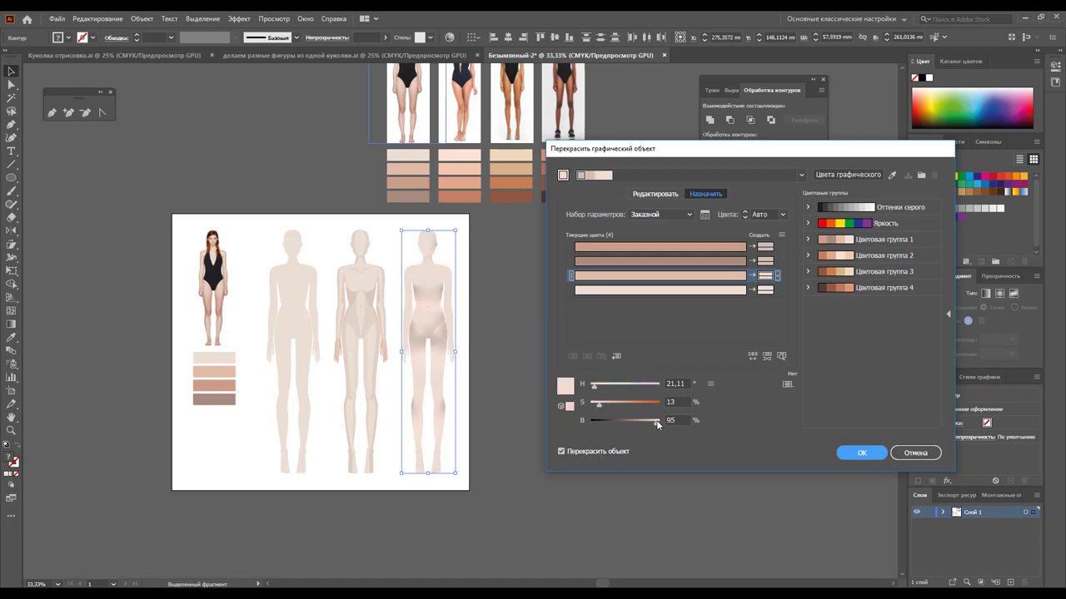
drag(655, 424, 651, 425)
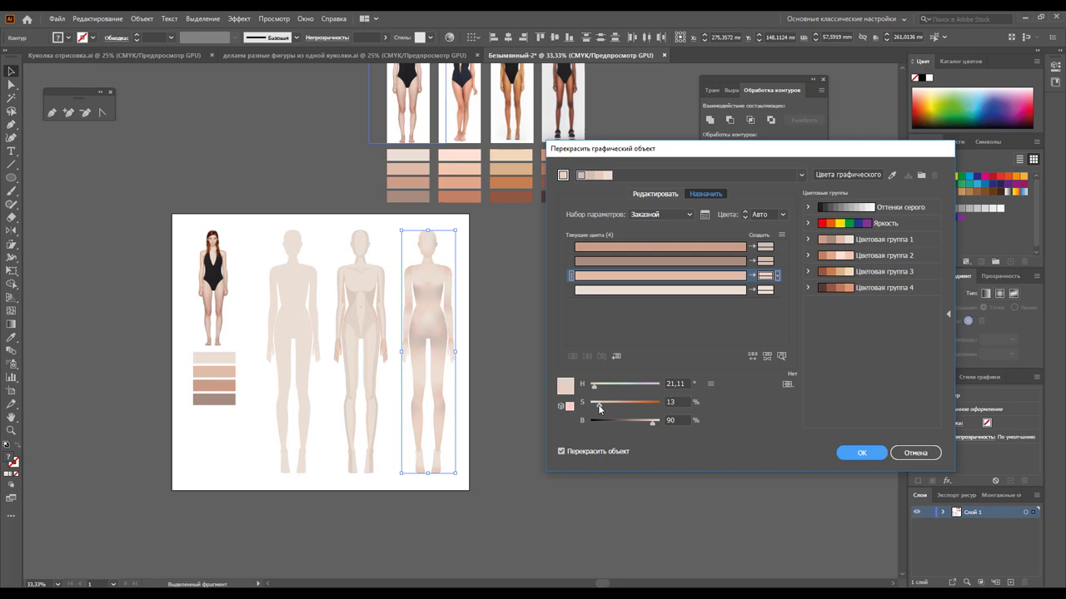
click(861, 453)
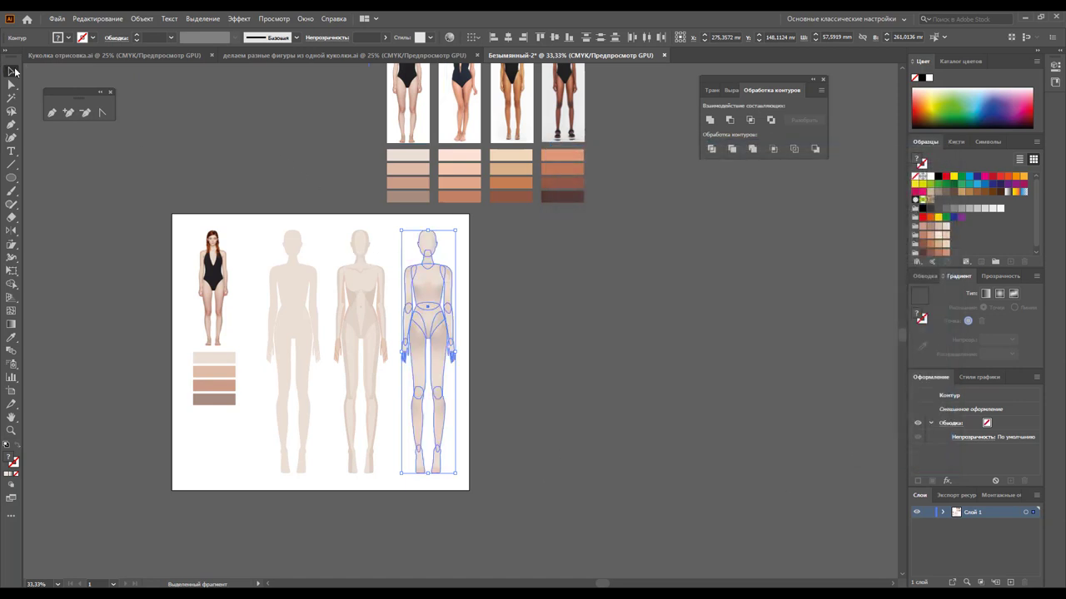
click(262, 183)
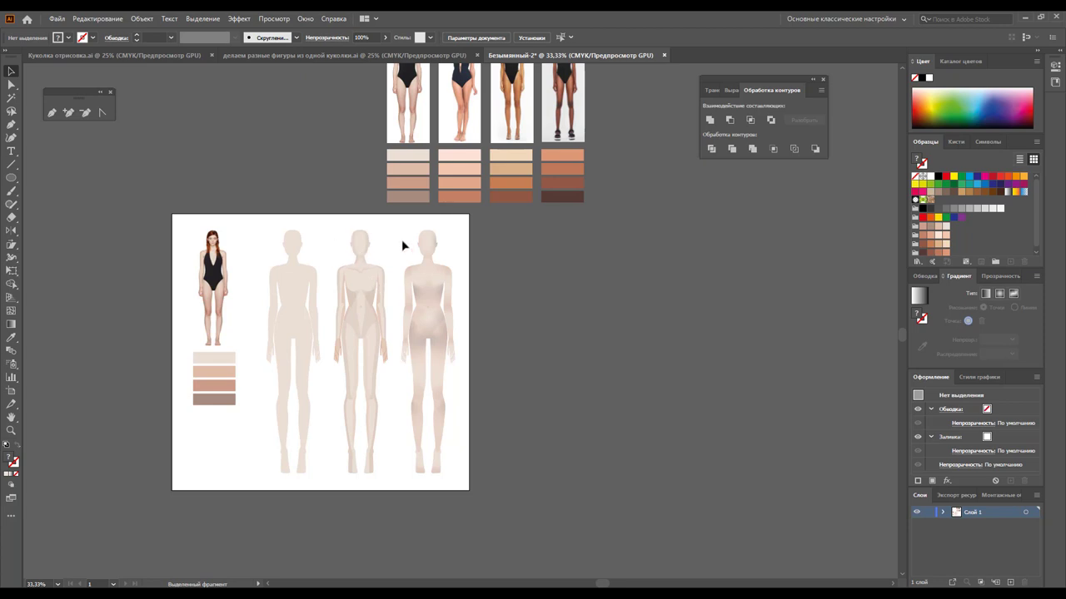
click(10, 392)
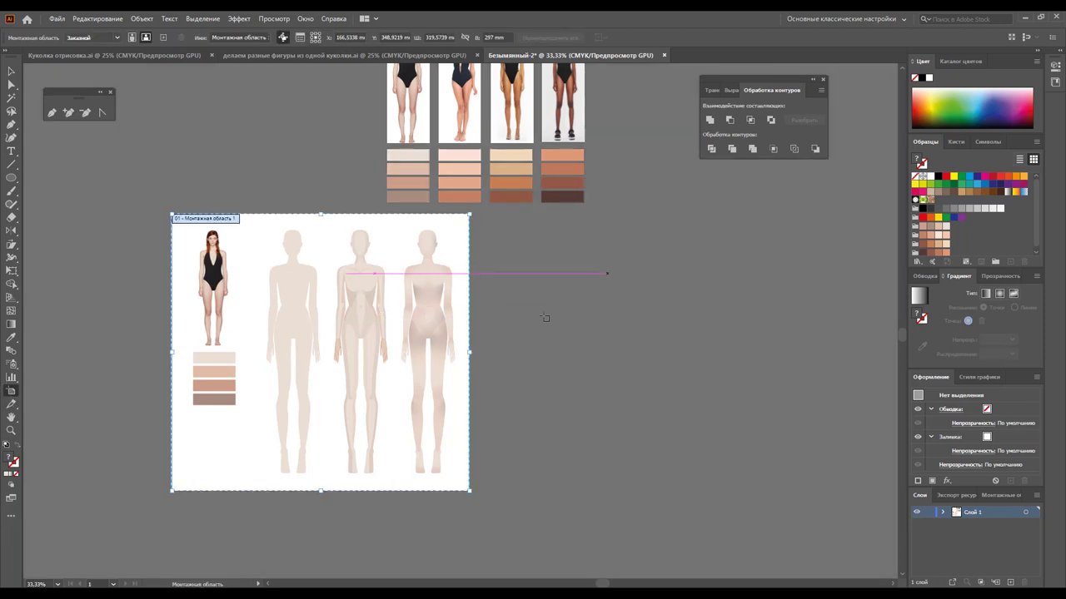
click(468, 356)
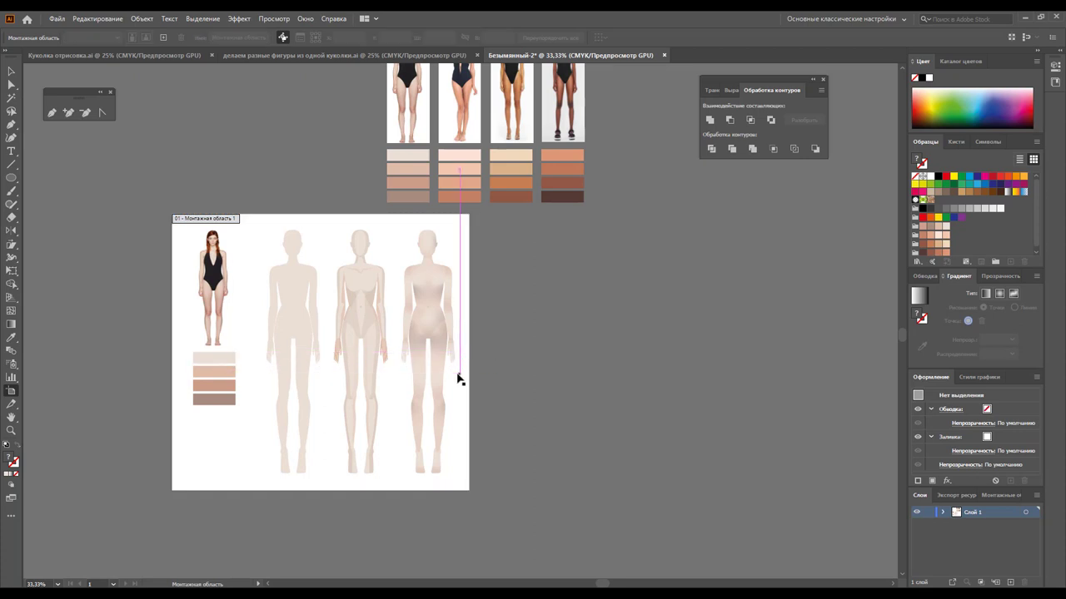
drag(470, 350, 536, 350)
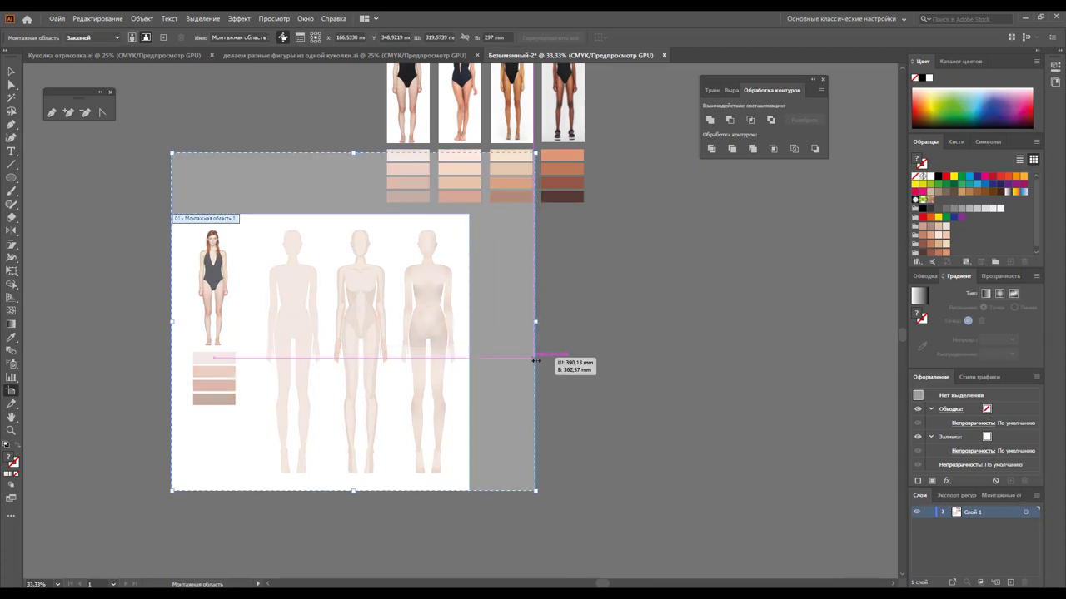
drag(536, 348, 538, 364)
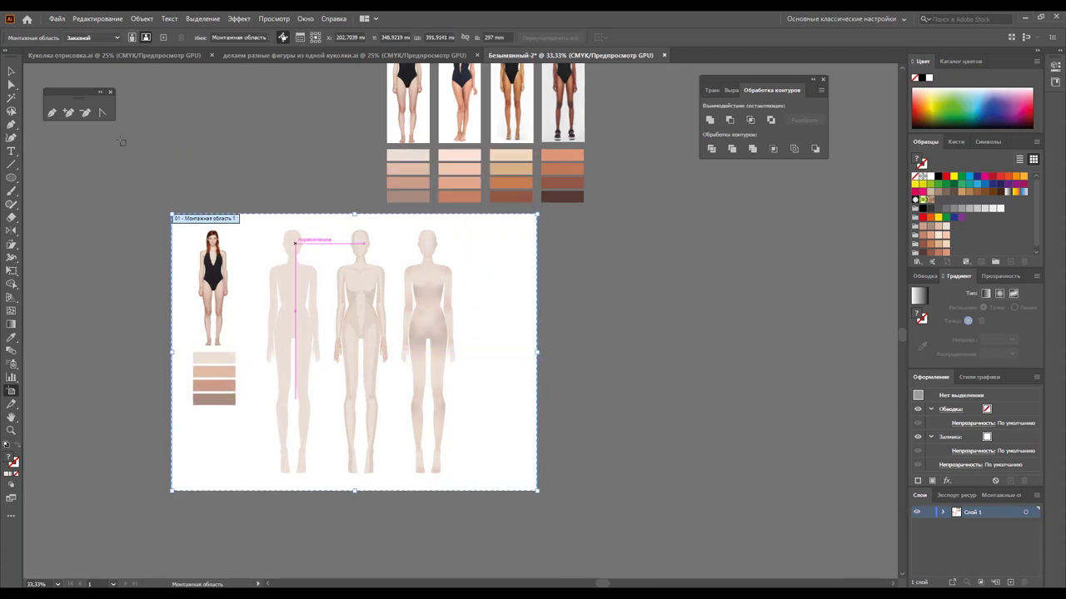
key(Escape)
drag(484, 239, 408, 480)
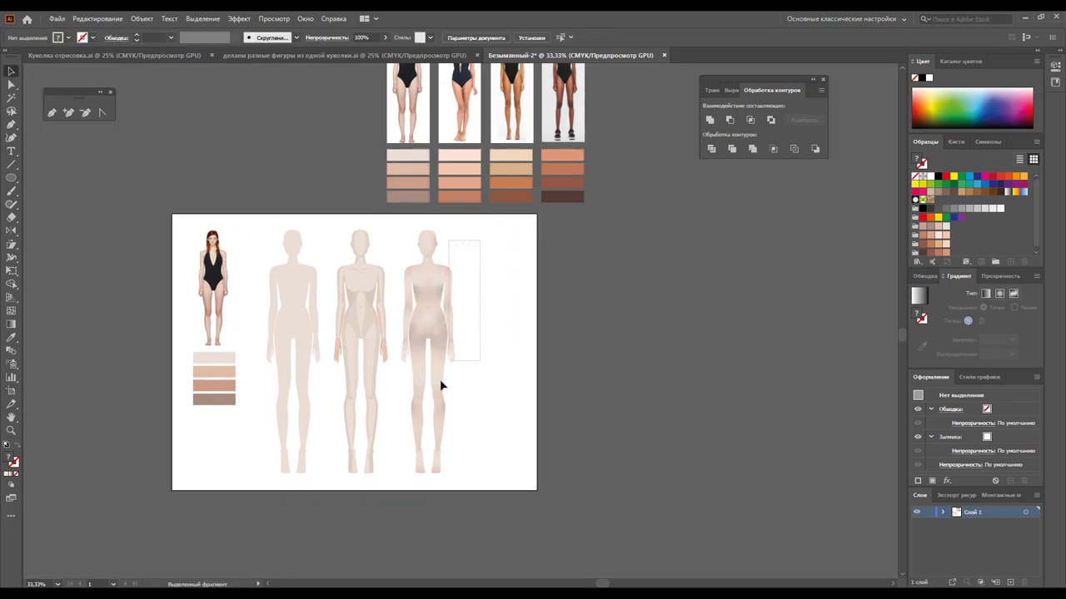
drag(429, 300, 492, 302)
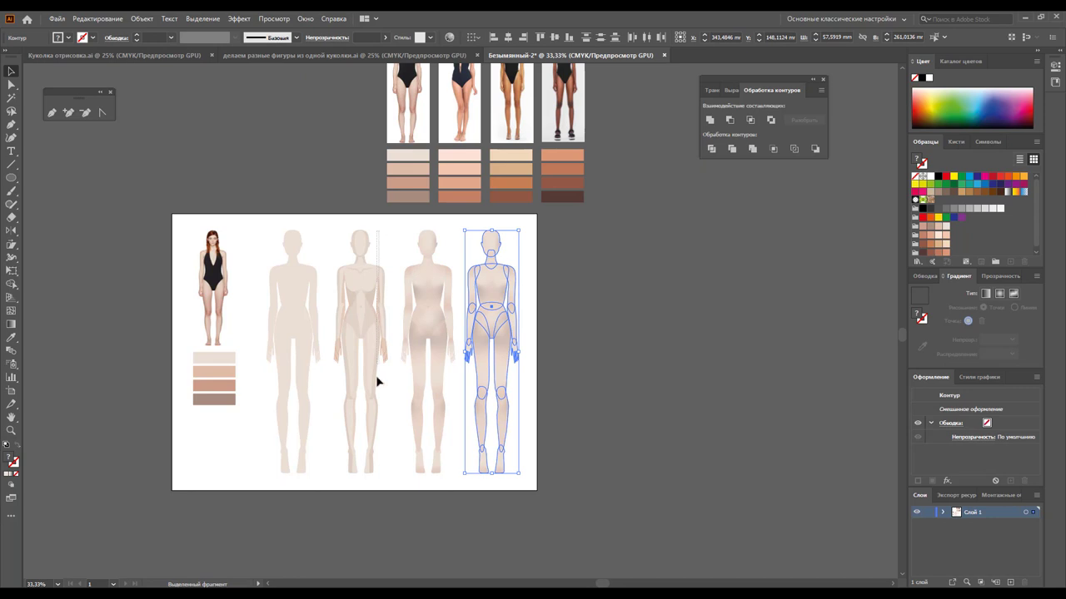
drag(388, 225, 336, 468)
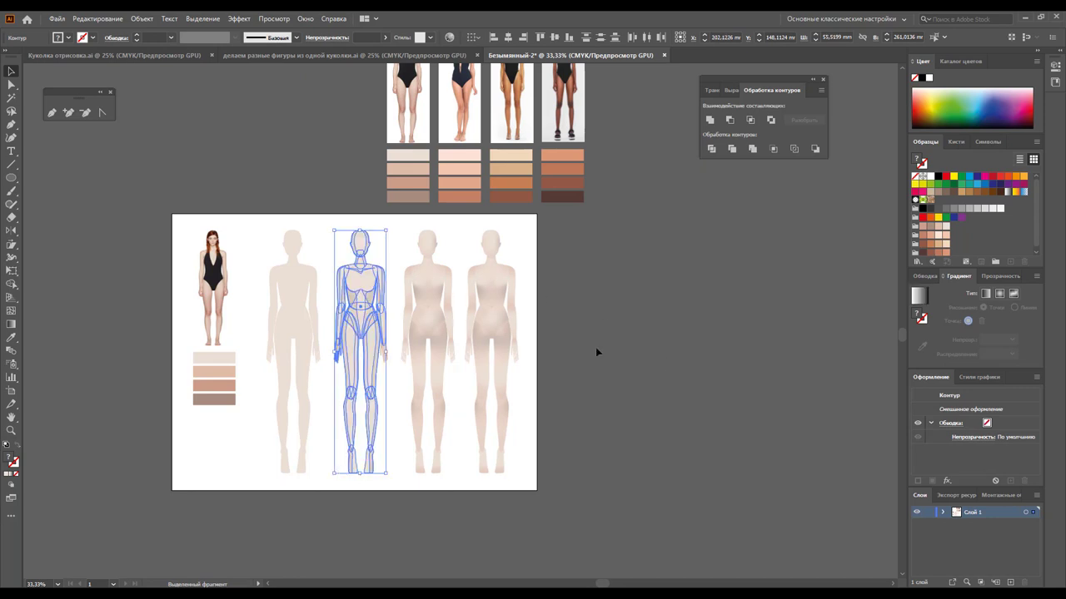
click(551, 242)
drag(478, 421, 462, 482)
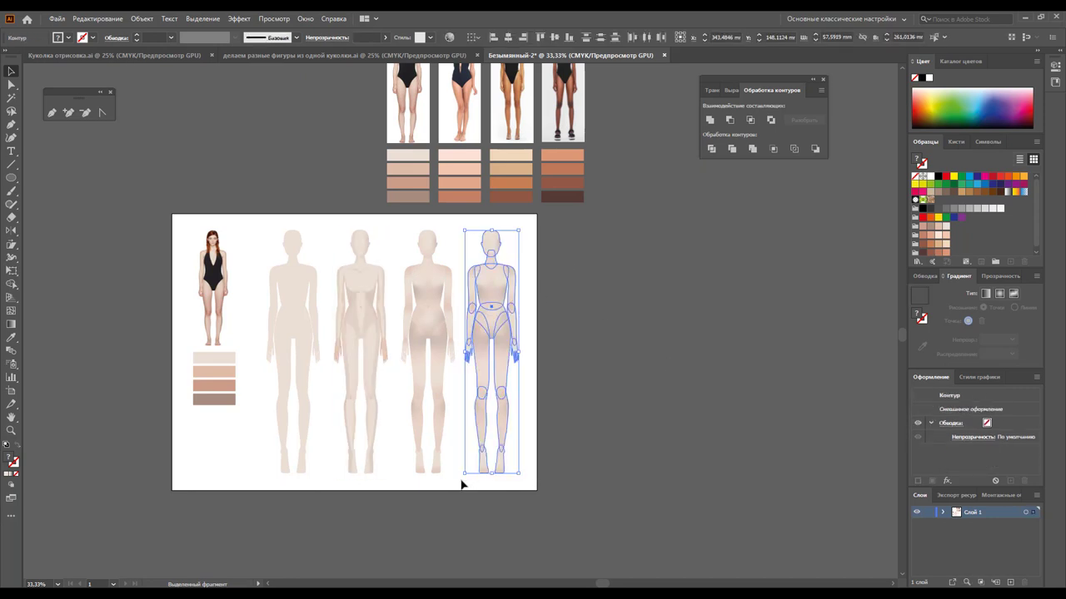
key(Delete)
key(ctrl+z)
key(ctrl+z)
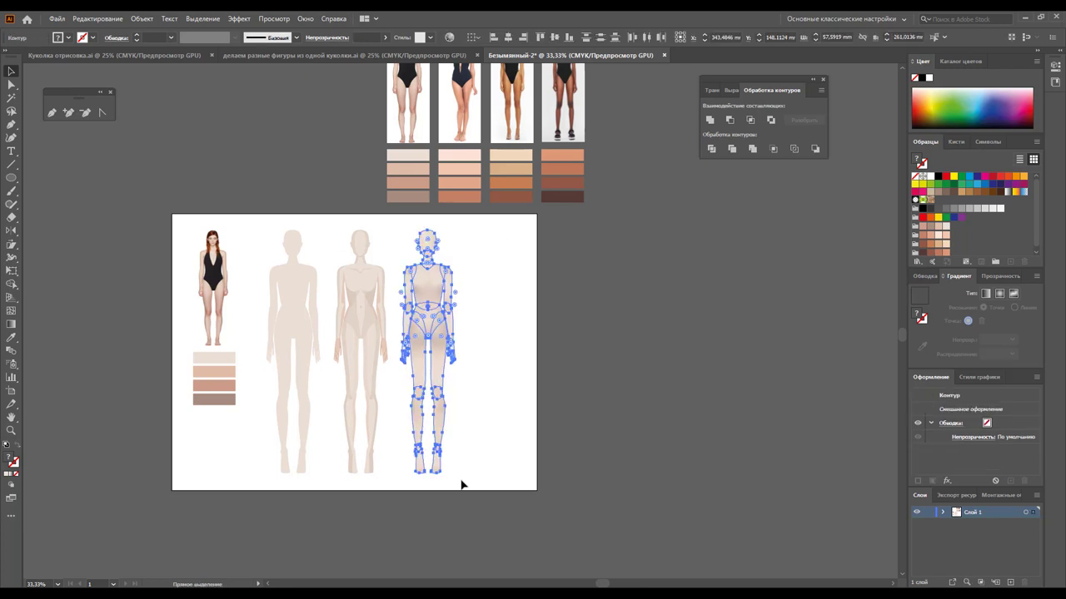
key(ctrl+z)
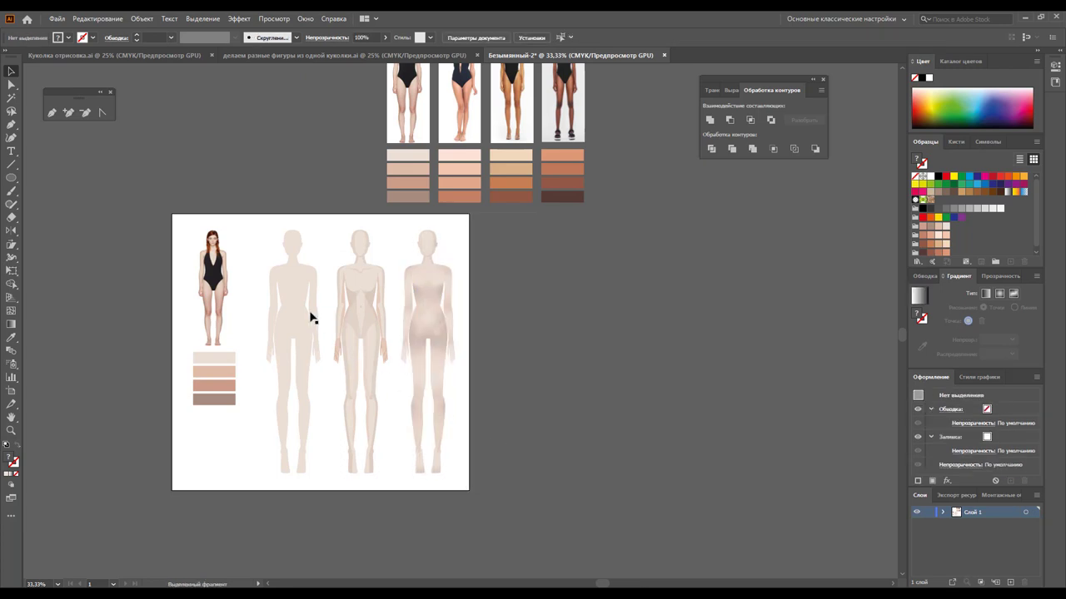
scroll(566, 310, up, 2)
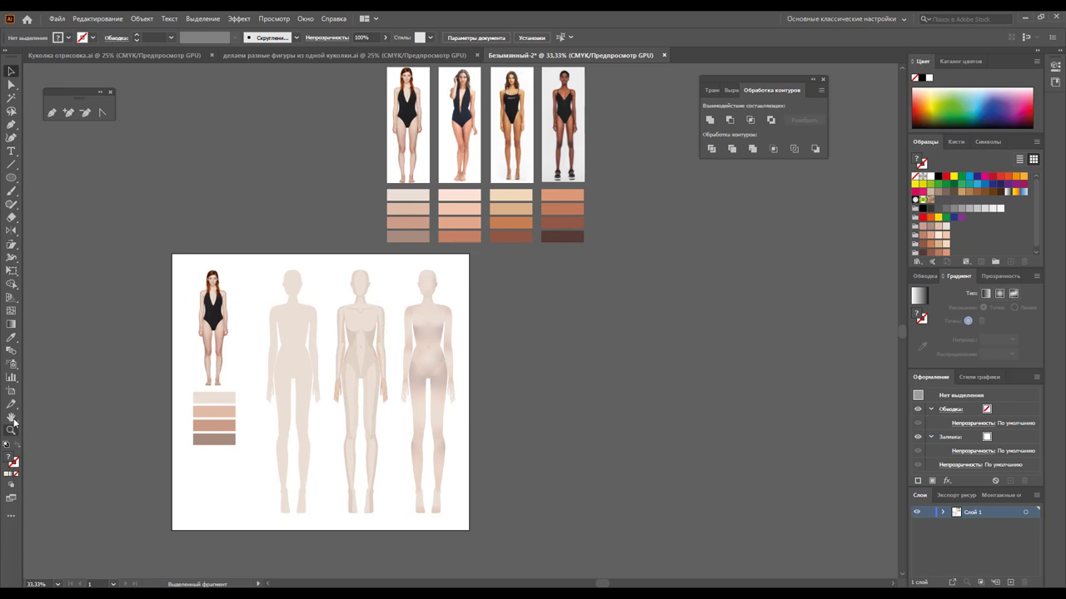
Duplicate the artboard with its figures to the right and below, making artboards 2–4
click(11, 391)
scroll(308, 308, down, 1)
drag(213, 465, 526, 502)
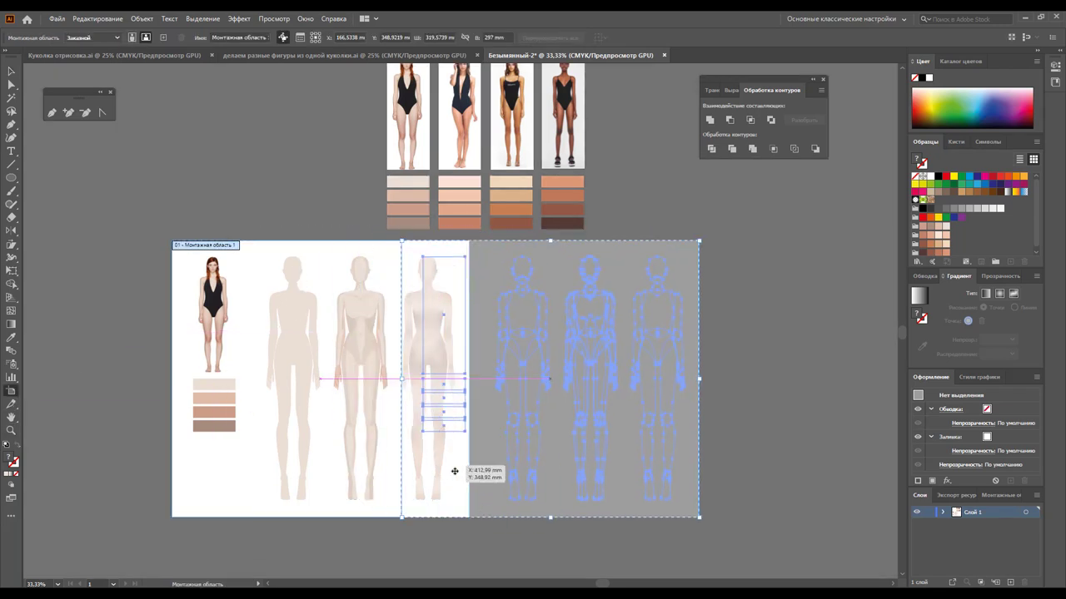
scroll(574, 358, down, 3)
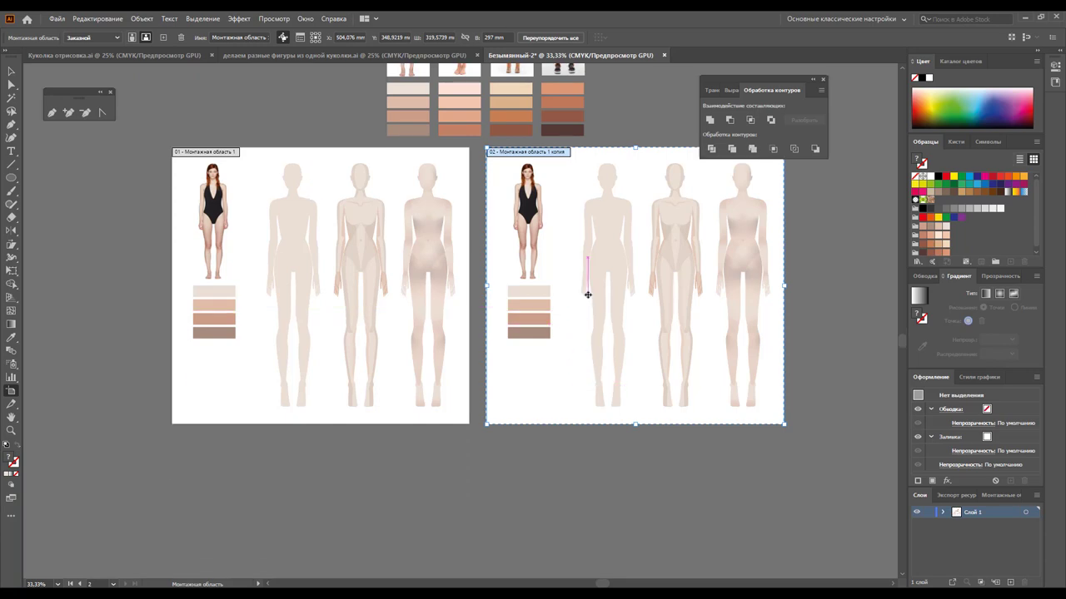
scroll(587, 250, down, 3)
drag(573, 103, 262, 396)
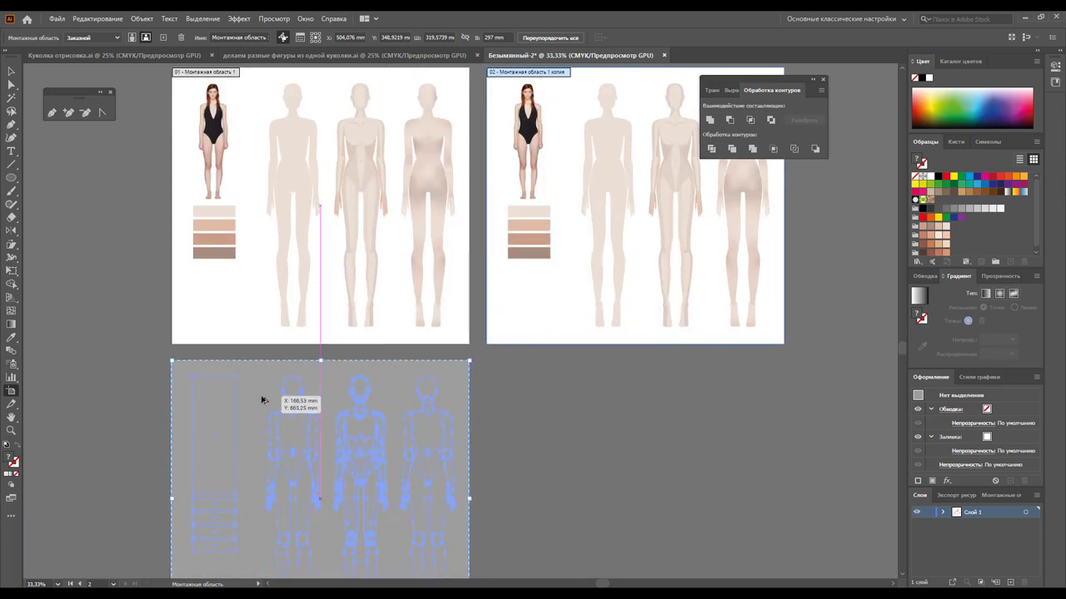
drag(250, 395, 563, 393)
scroll(564, 393, up, 3)
scroll(518, 397, up, 2)
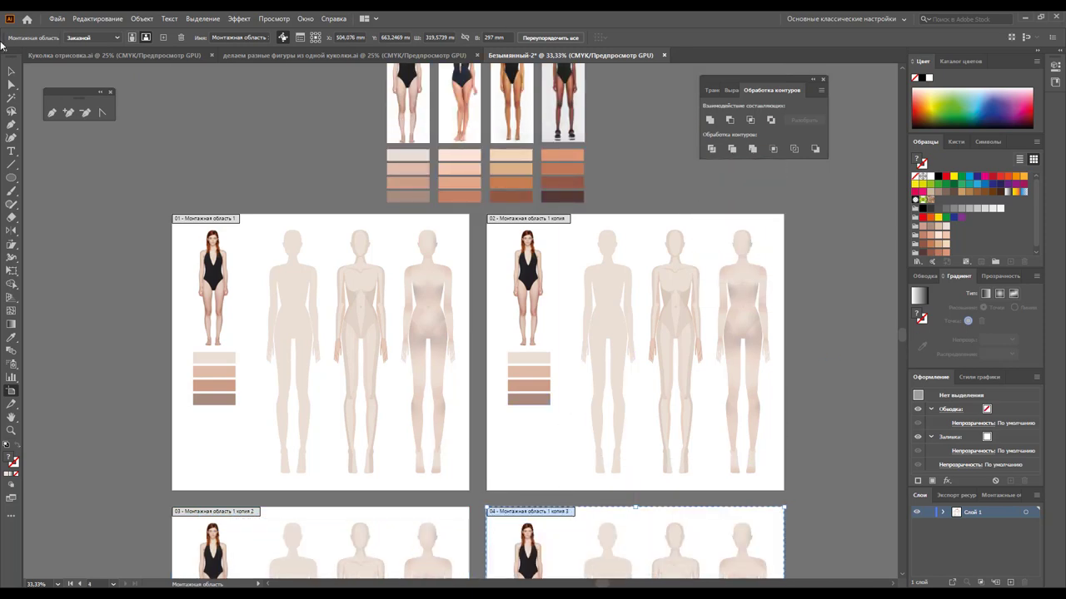
Delete the old model photo and swatches from artboards 2, 3 and 4
click(10, 71)
drag(492, 235, 566, 423)
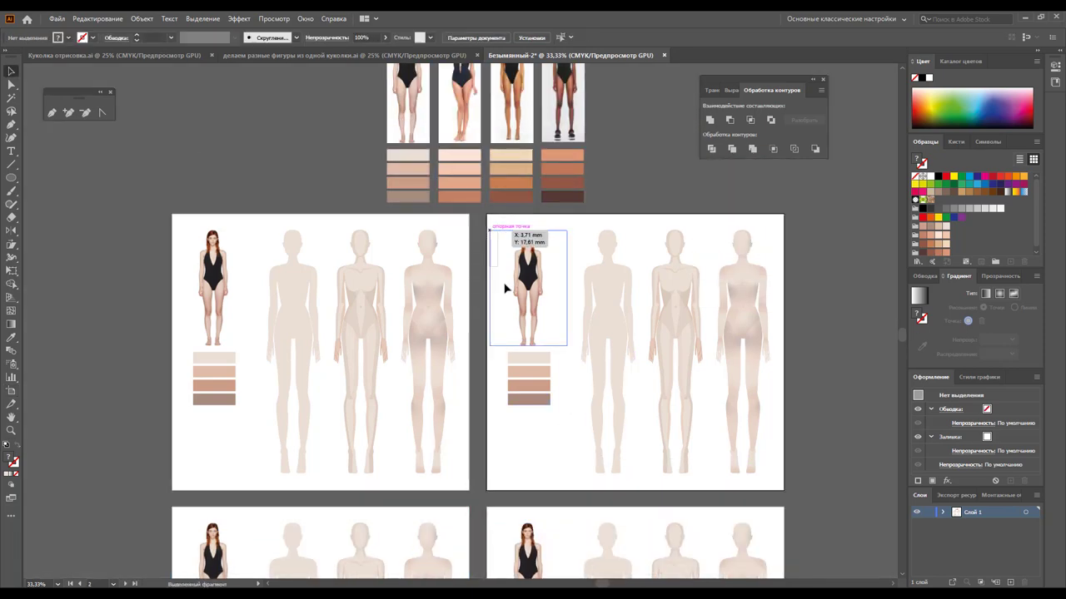
key(Delete)
scroll(525, 367, up, 3)
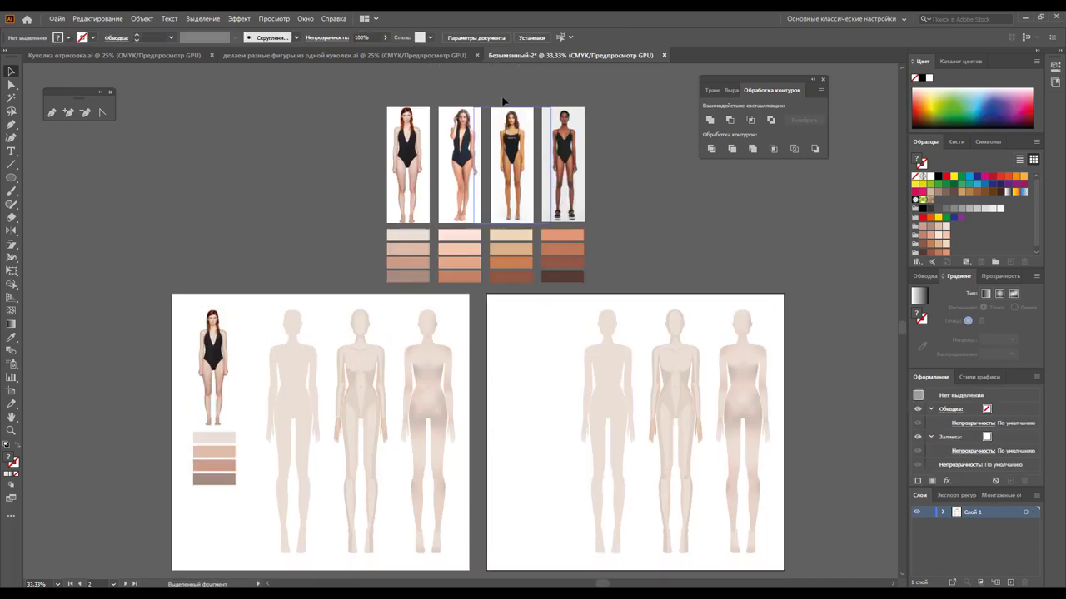
mouse_move(457, 242)
mouse_down()
mouse_move(446, 142)
mouse_move(539, 323)
mouse_move(523, 327)
mouse_up()
scroll(453, 128, down, 2)
scroll(523, 327, down, 1)
scroll(523, 327, down, 2)
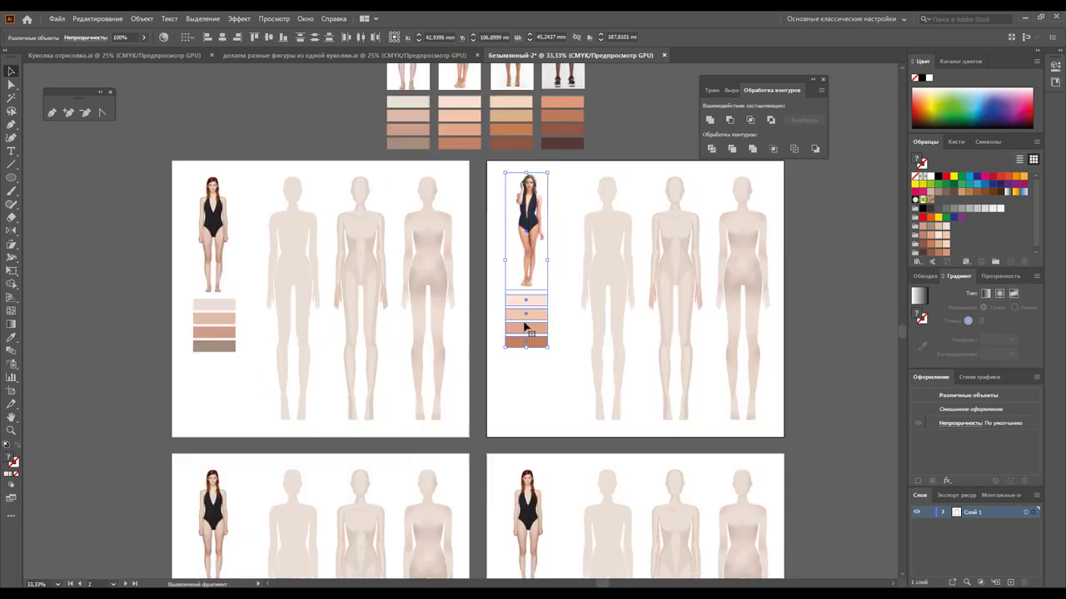
scroll(524, 327, down, 4)
scroll(525, 327, down, 2)
drag(502, 274, 549, 469)
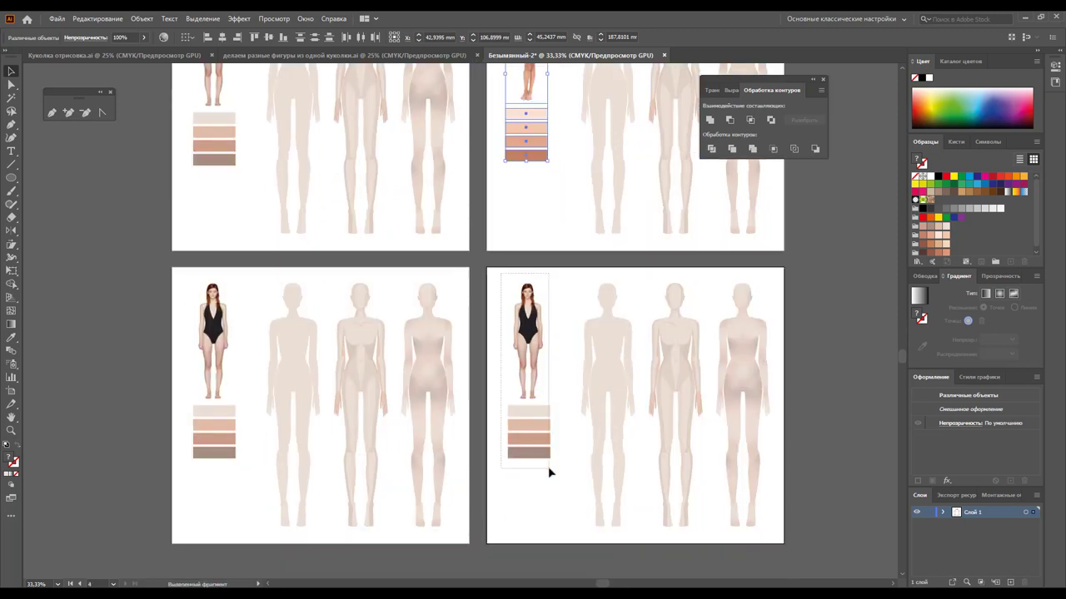
key(Delete)
drag(181, 271, 224, 476)
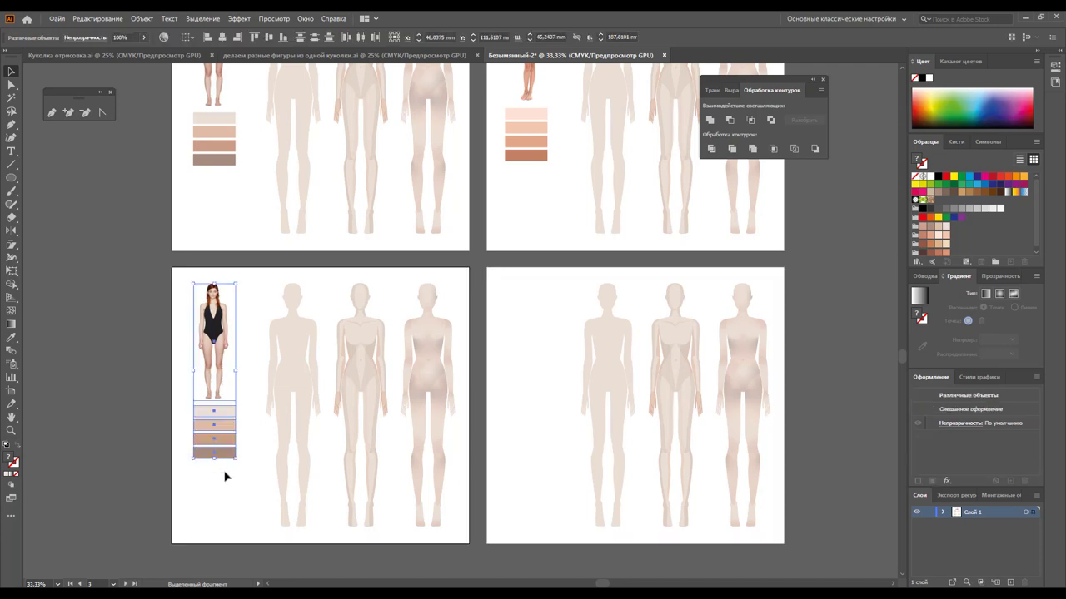
key(Delete)
Copy the third and fourth models' photos and swatches onto artboards 3 and 4
key(z)
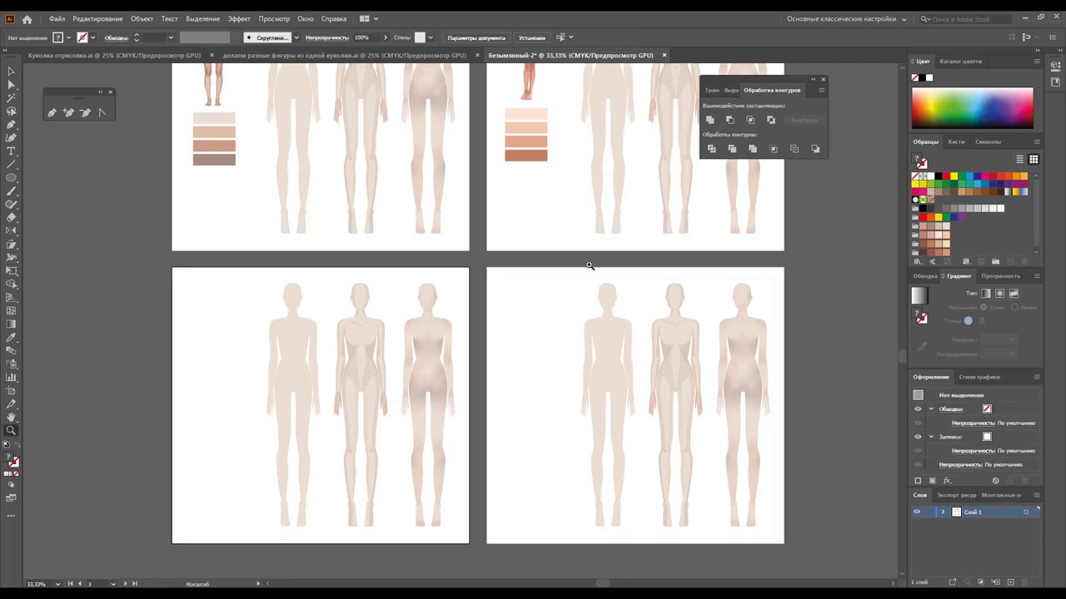
alt+click(517, 258)
alt+click(463, 288)
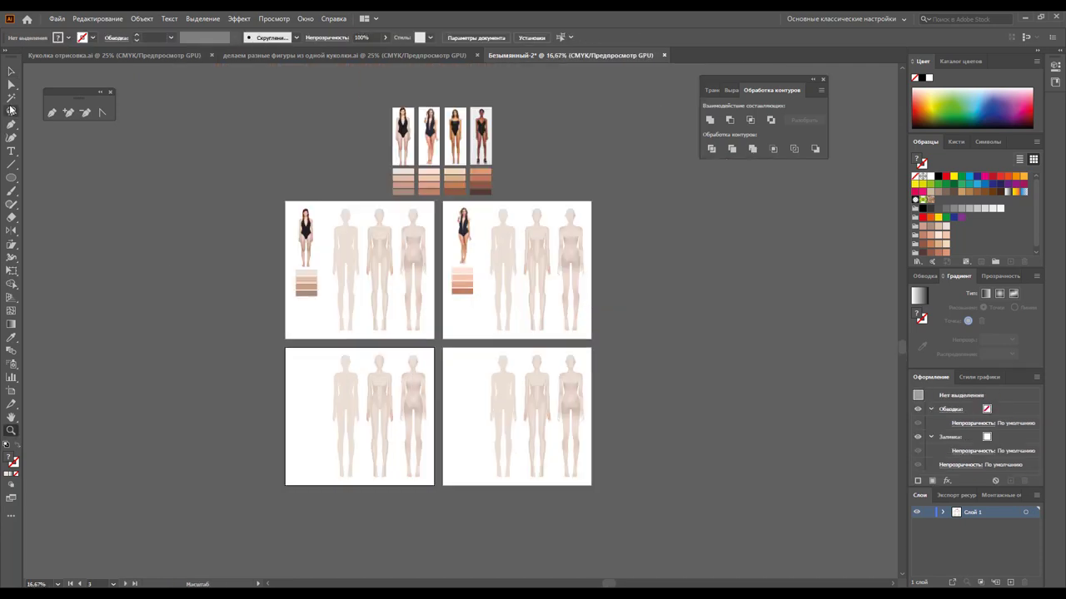
key(v)
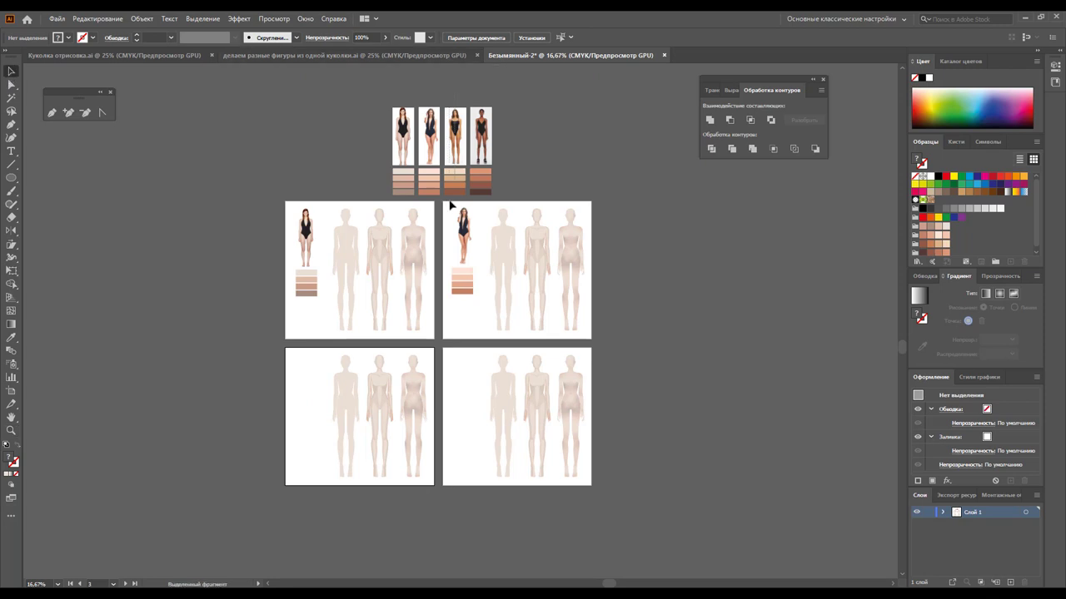
mouse_move(450, 205)
mouse_down()
mouse_move(456, 188)
mouse_move(304, 403)
mouse_up()
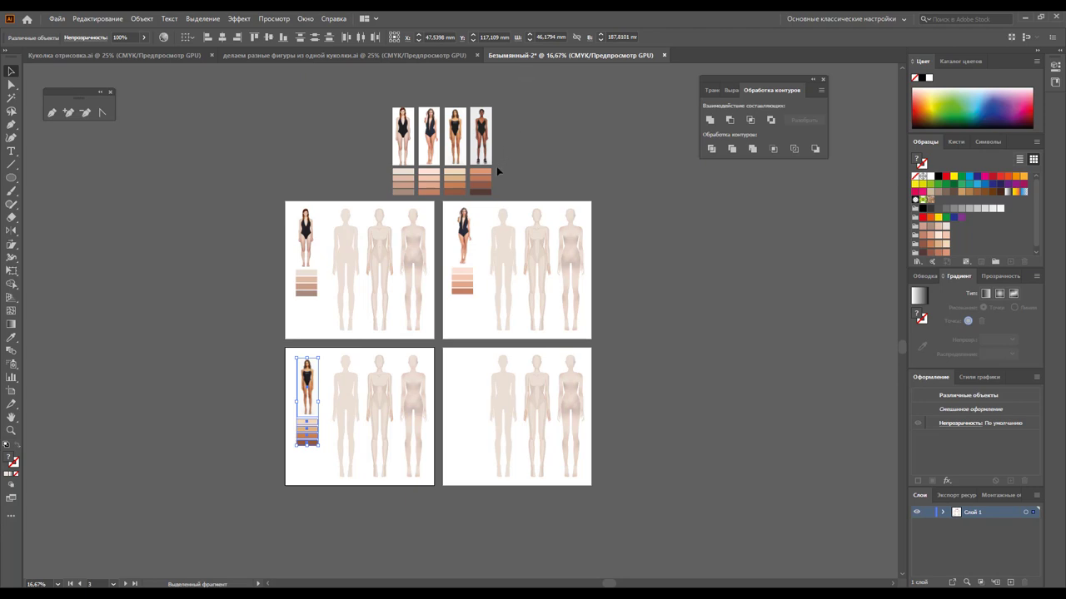
click(480, 188)
drag(480, 188, 465, 397)
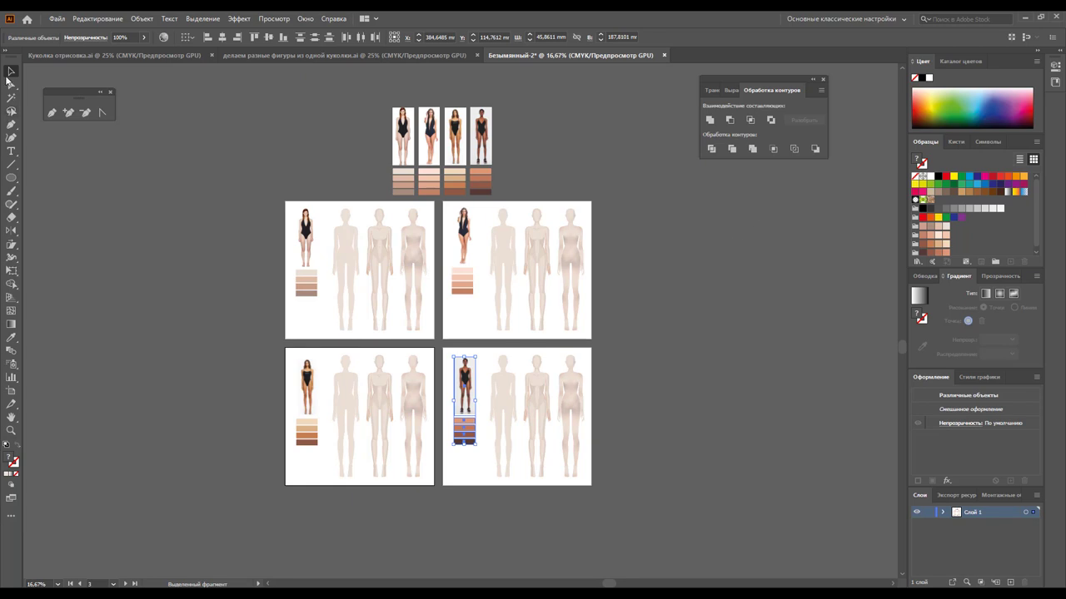
drag(588, 206, 491, 334)
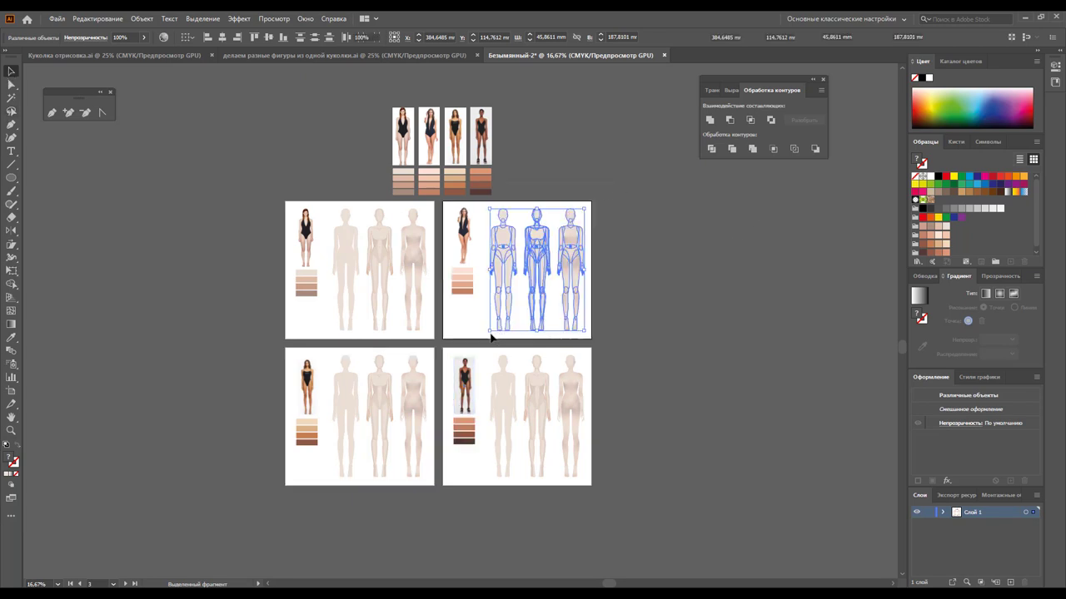
Recolor artboard 2's three figures with the second model's Color Group 2 palette
click(450, 38)
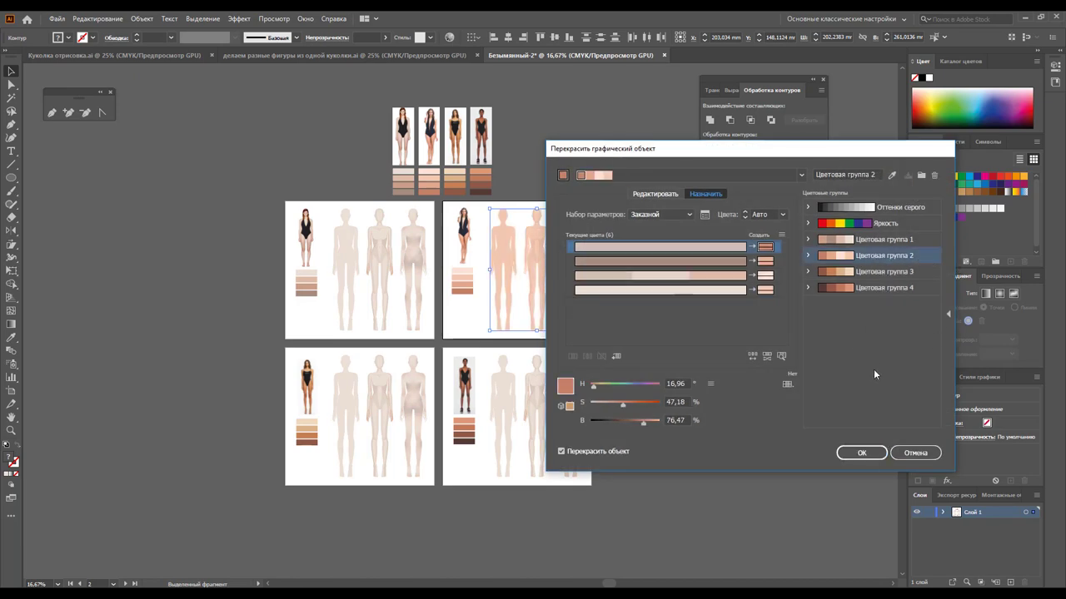
click(862, 453)
click(687, 319)
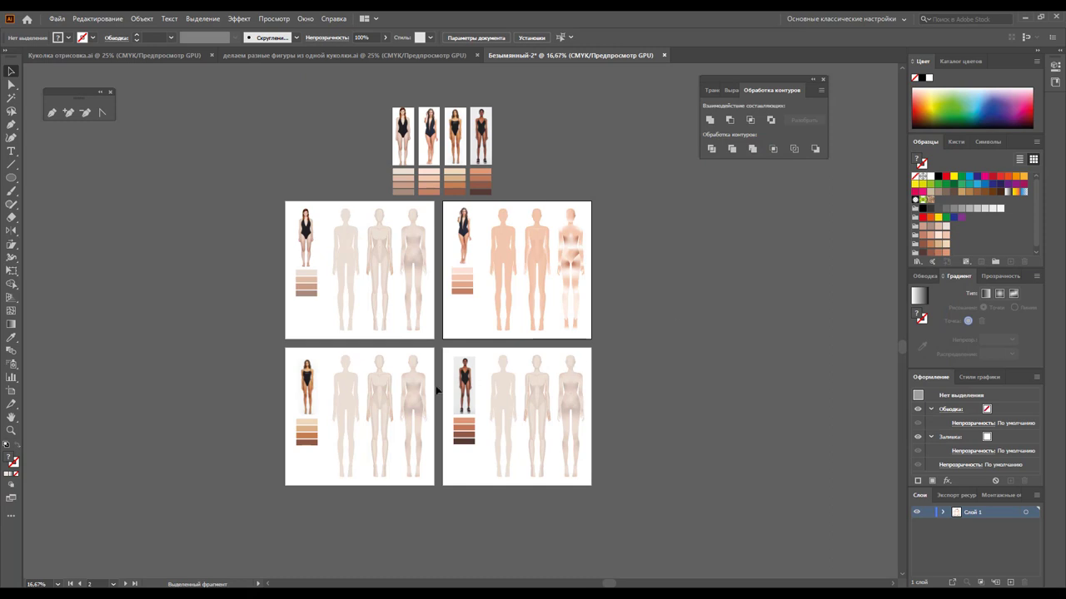
Zoom in on artboard 2 and select only its right figure
click(11, 430)
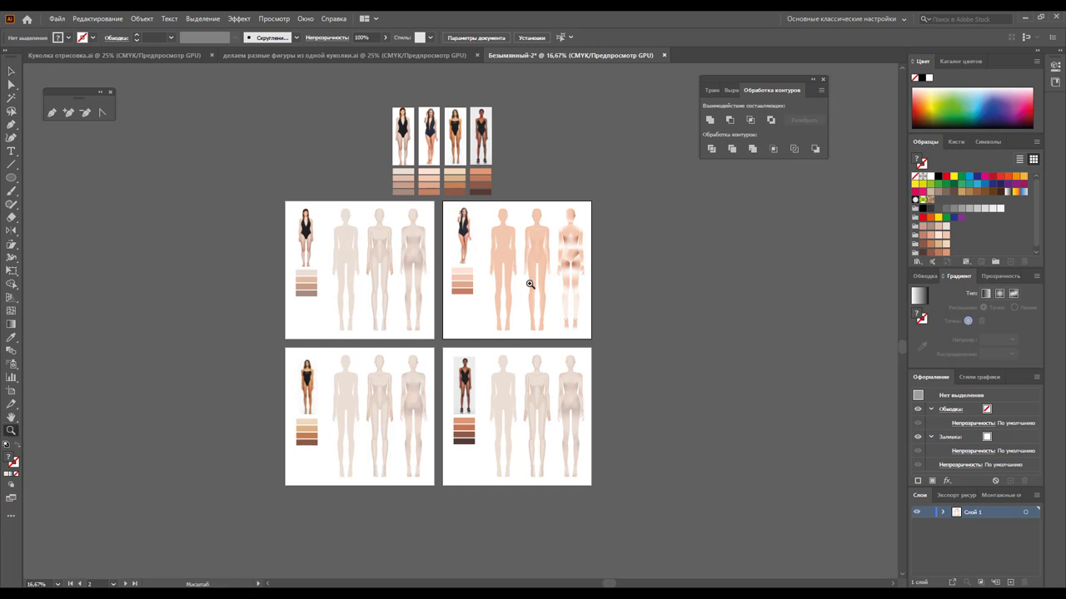
click(530, 284)
click(440, 307)
click(497, 304)
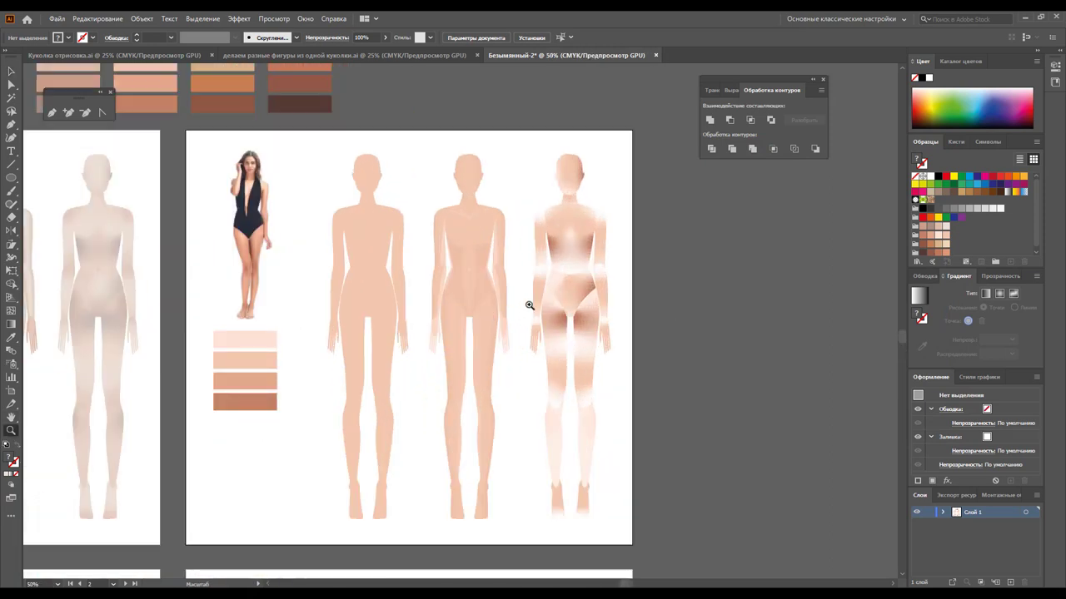
click(10, 71)
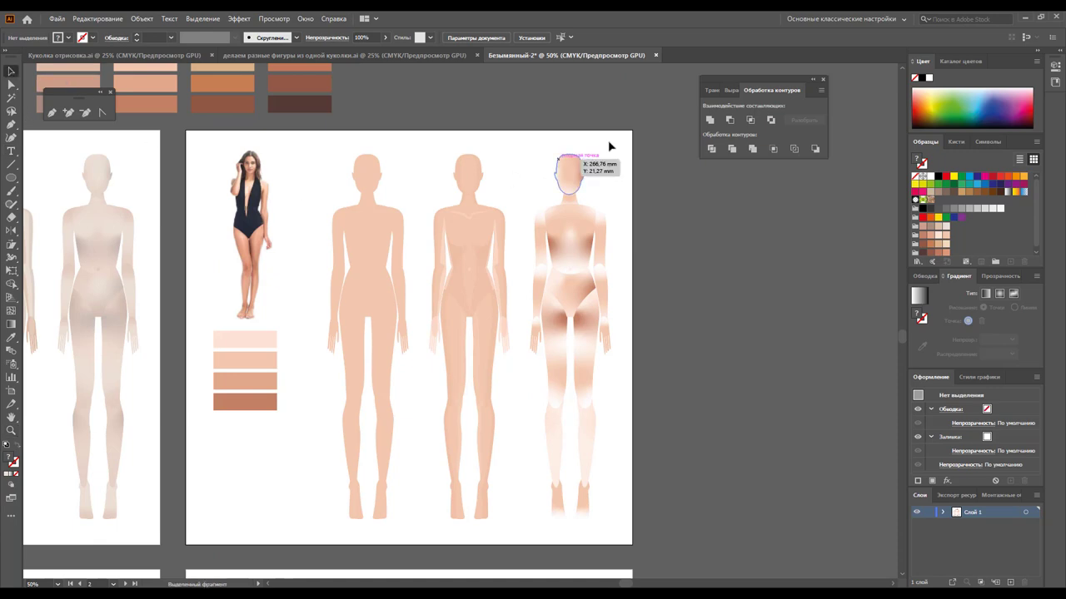
mouse_move(636, 129)
mouse_down()
mouse_move(372, 518)
mouse_move(369, 540)
mouse_up()
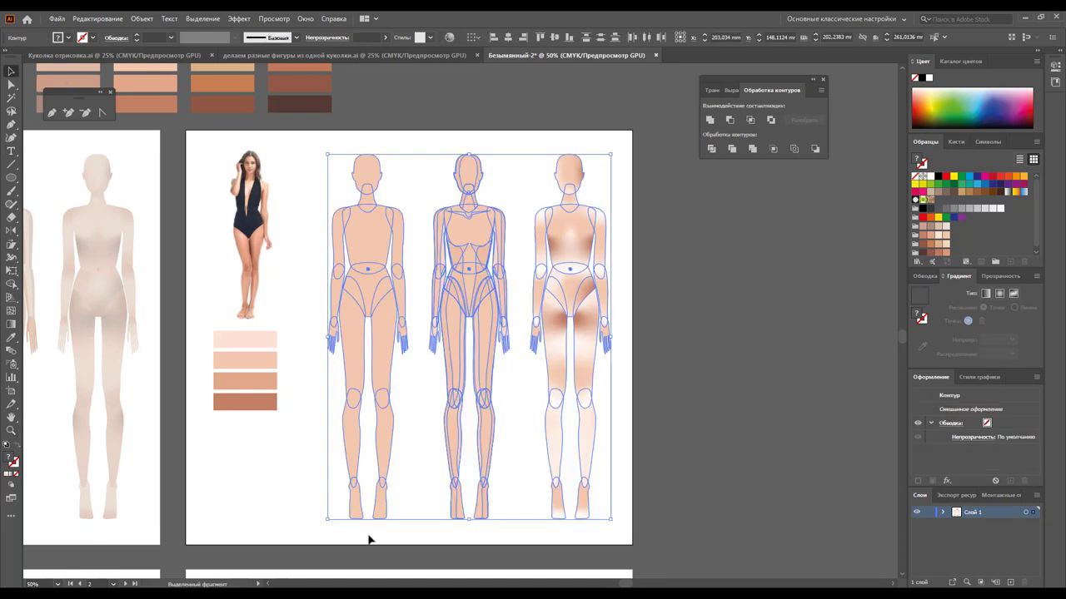
click(711, 396)
drag(632, 131, 562, 529)
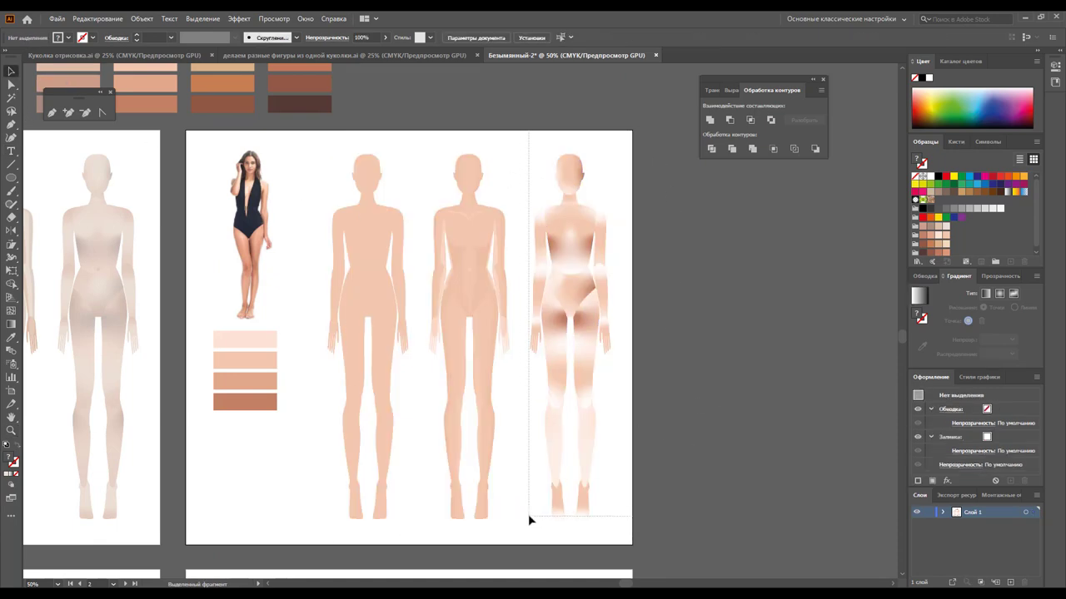
Set the third colour to 17% saturation and 93% brightness, lighten the darkest shade, and apply
click(450, 37)
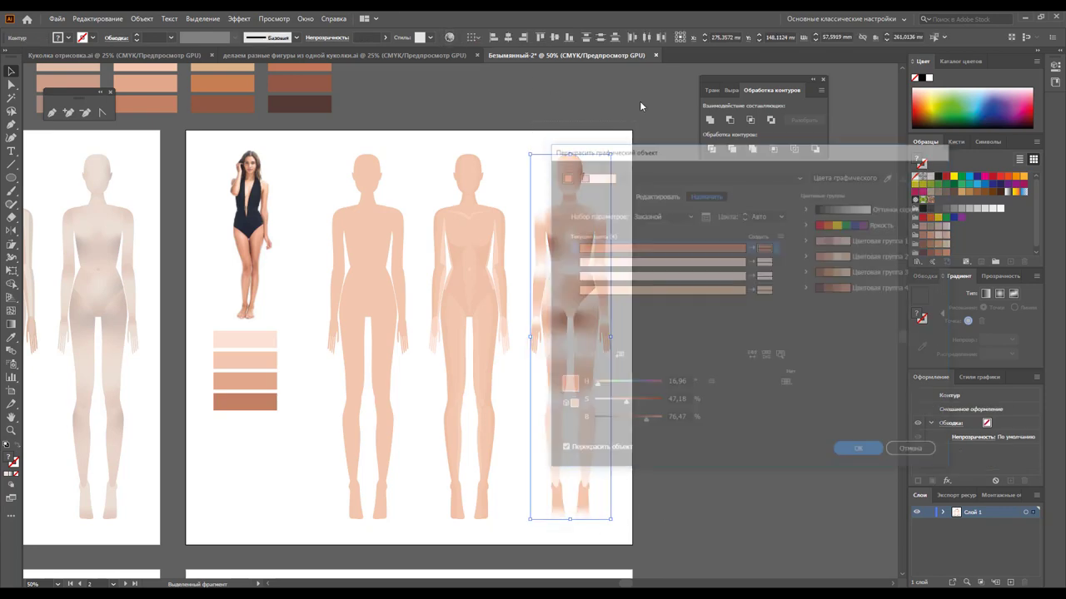
drag(713, 152, 821, 131)
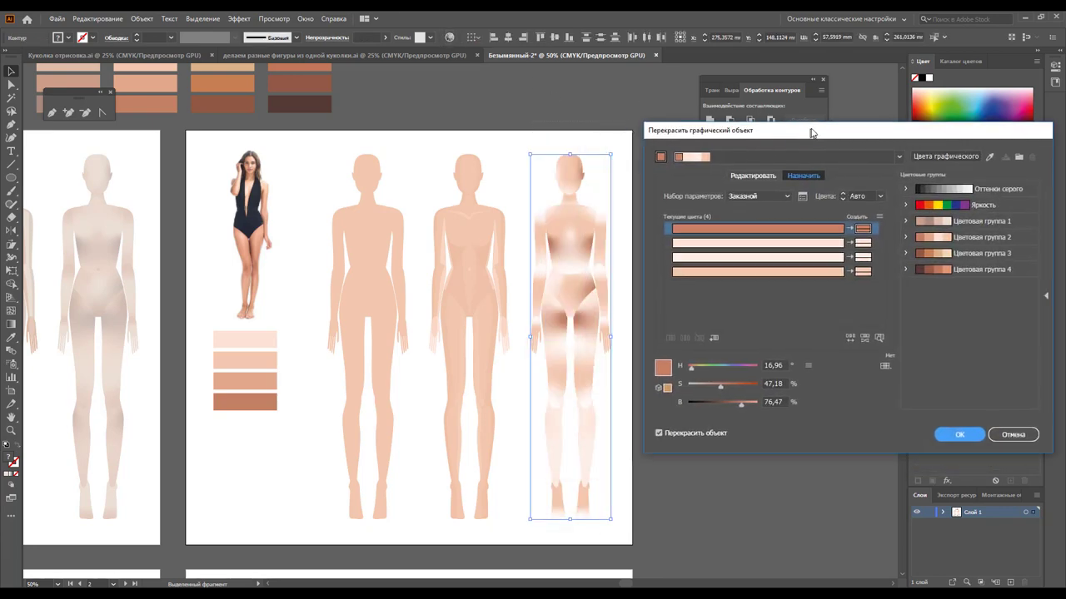
click(872, 256)
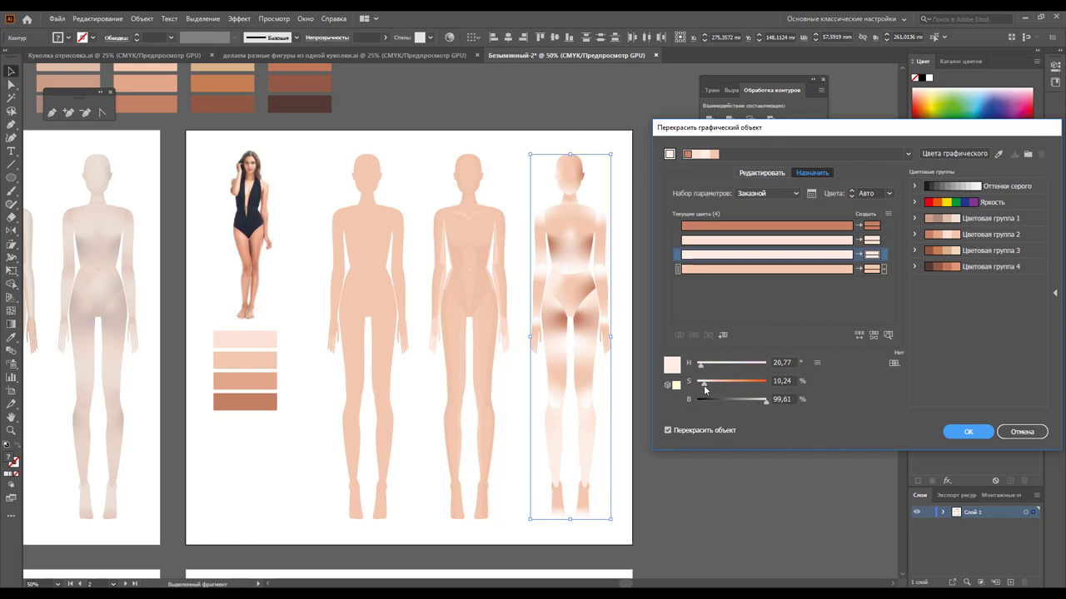
drag(703, 385, 709, 382)
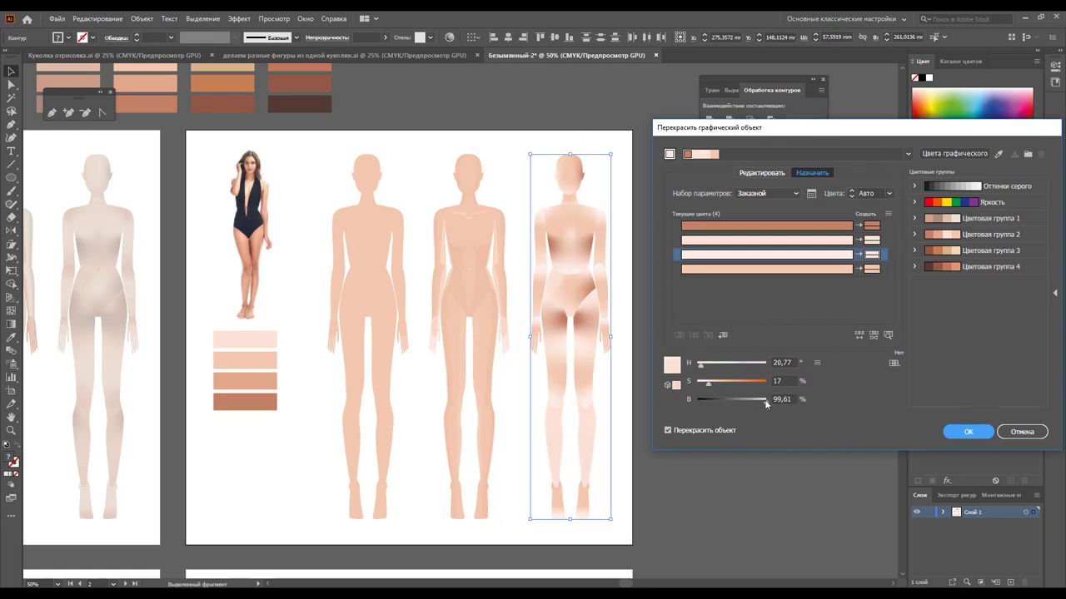
drag(766, 403, 760, 401)
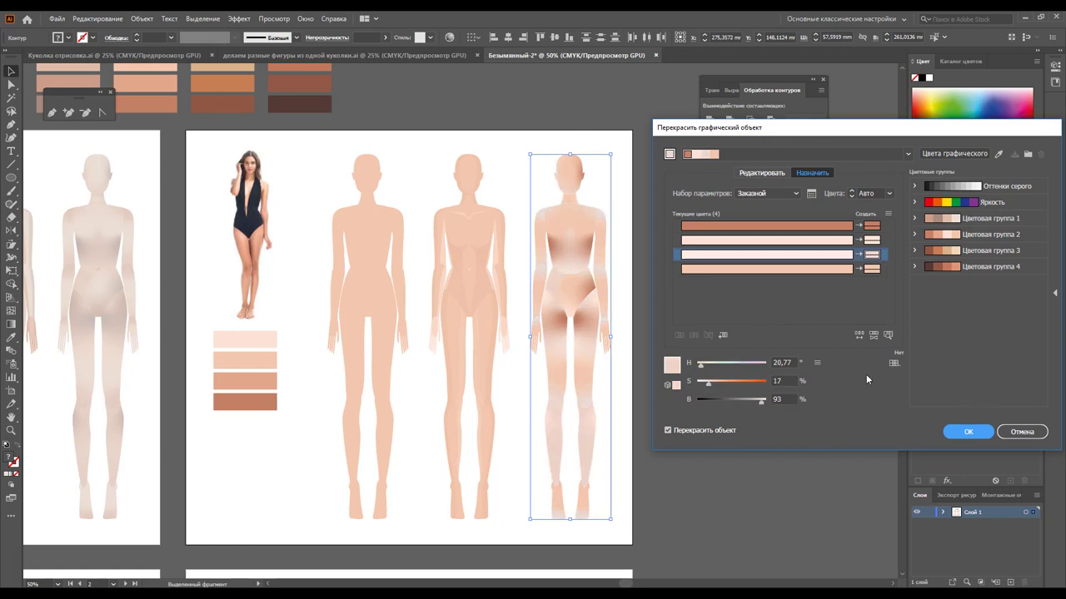
click(872, 226)
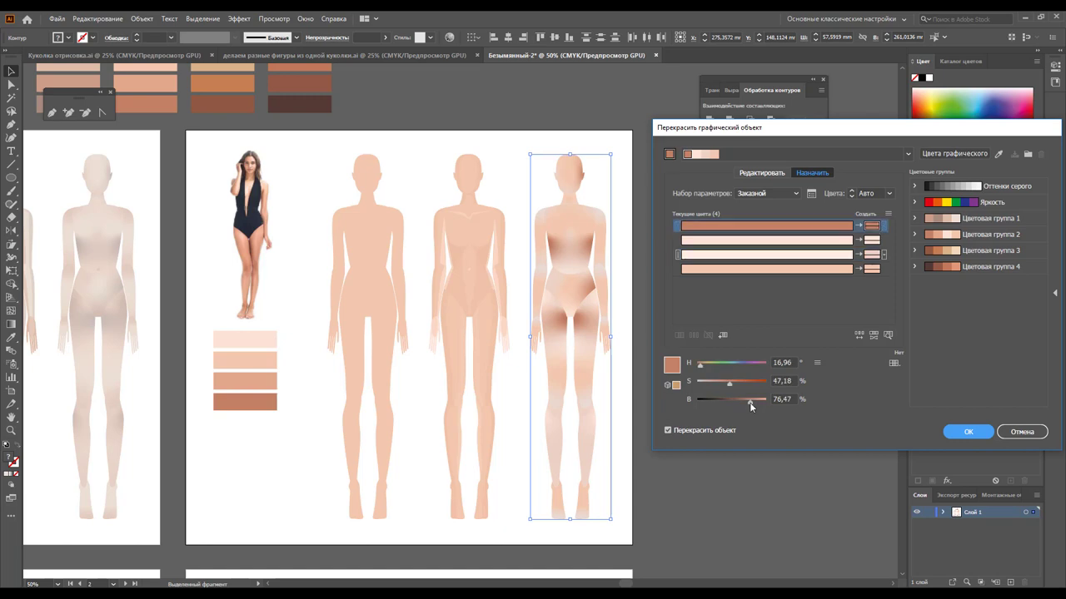
drag(750, 401, 722, 386)
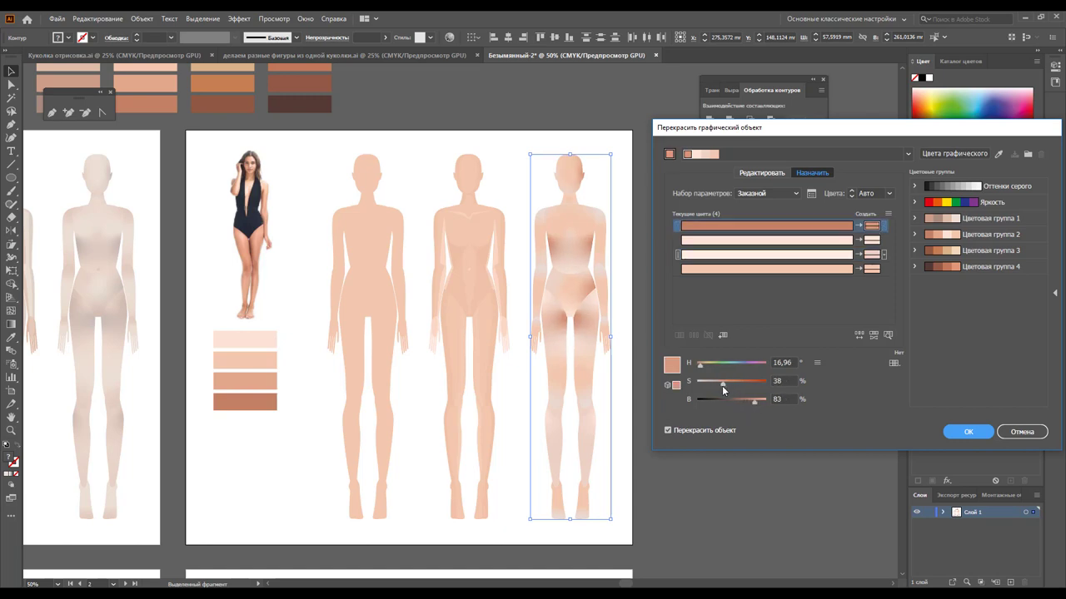
click(978, 434)
Select the middle figure on artboard 2
drag(499, 140, 434, 509)
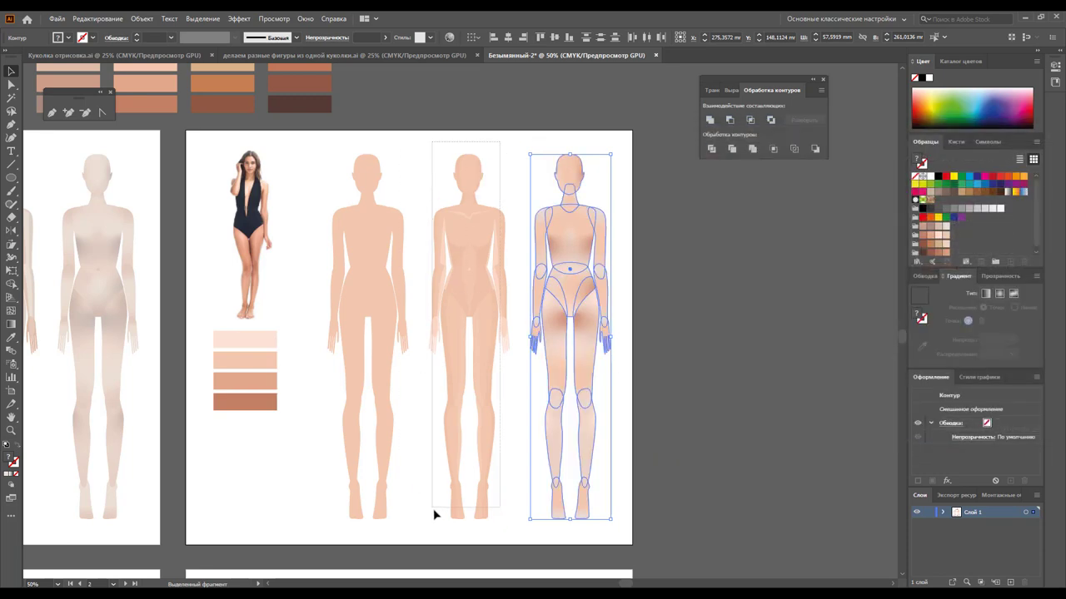
click(500, 164)
drag(434, 144, 514, 530)
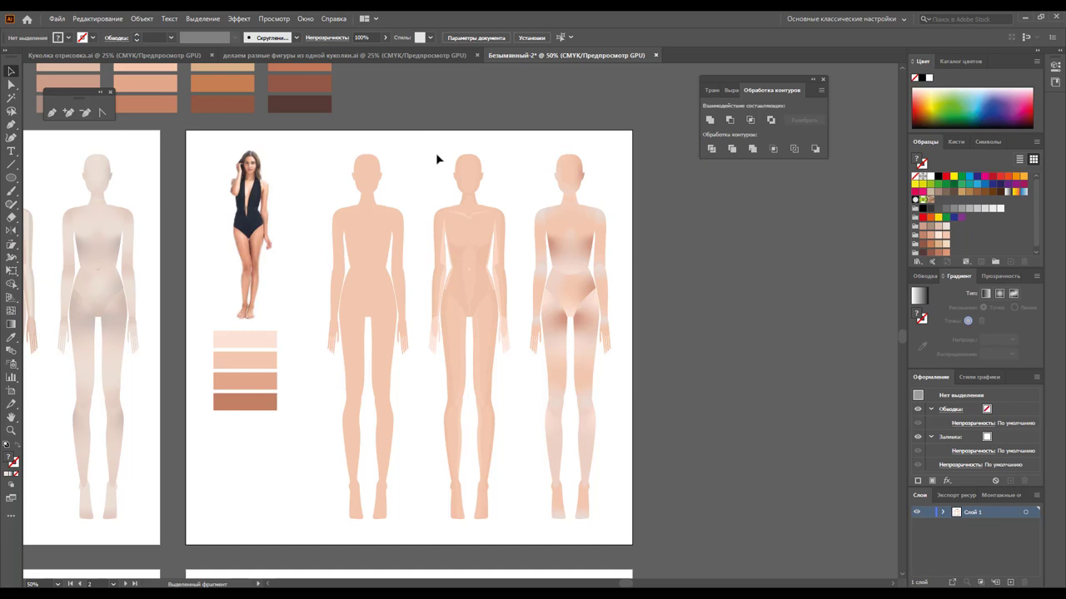
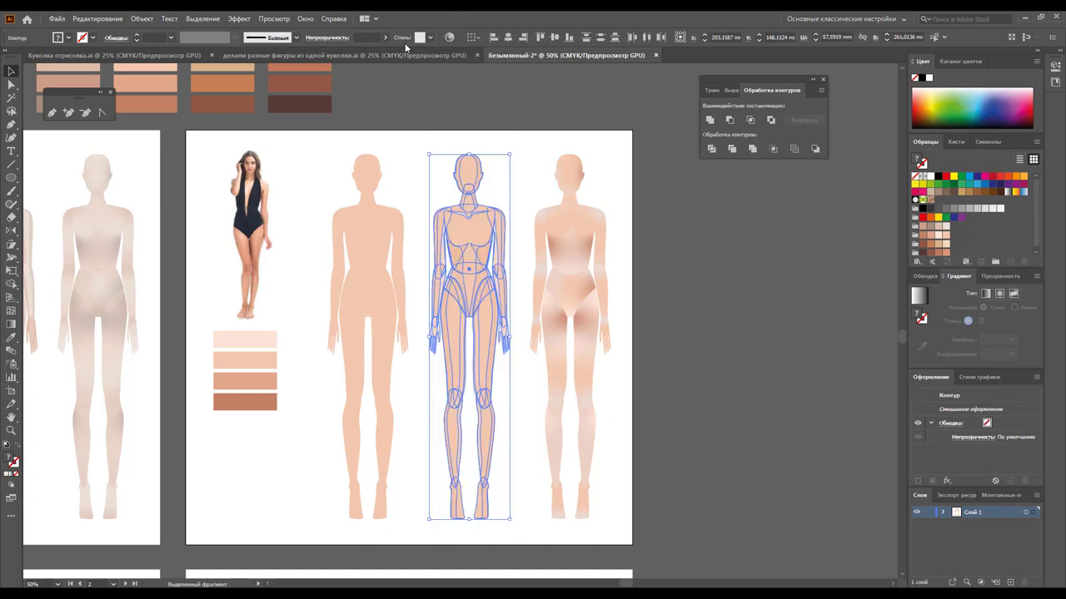
In Recolor Artwork, lower the first skin colour's saturation and brightness, lower the third's saturation, then apply
click(450, 37)
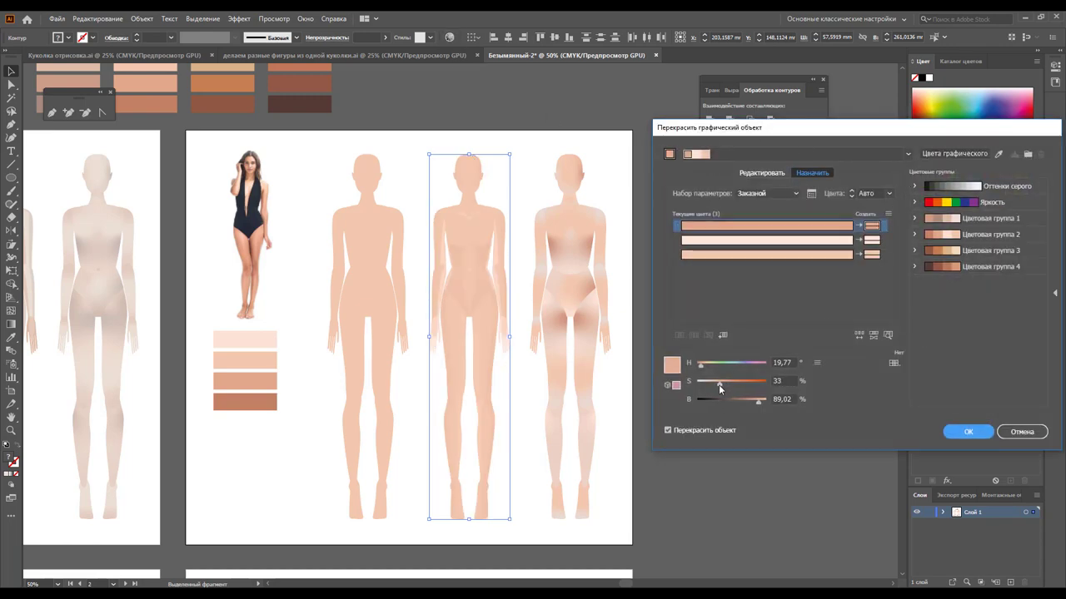
drag(721, 384, 715, 389)
drag(758, 406, 749, 403)
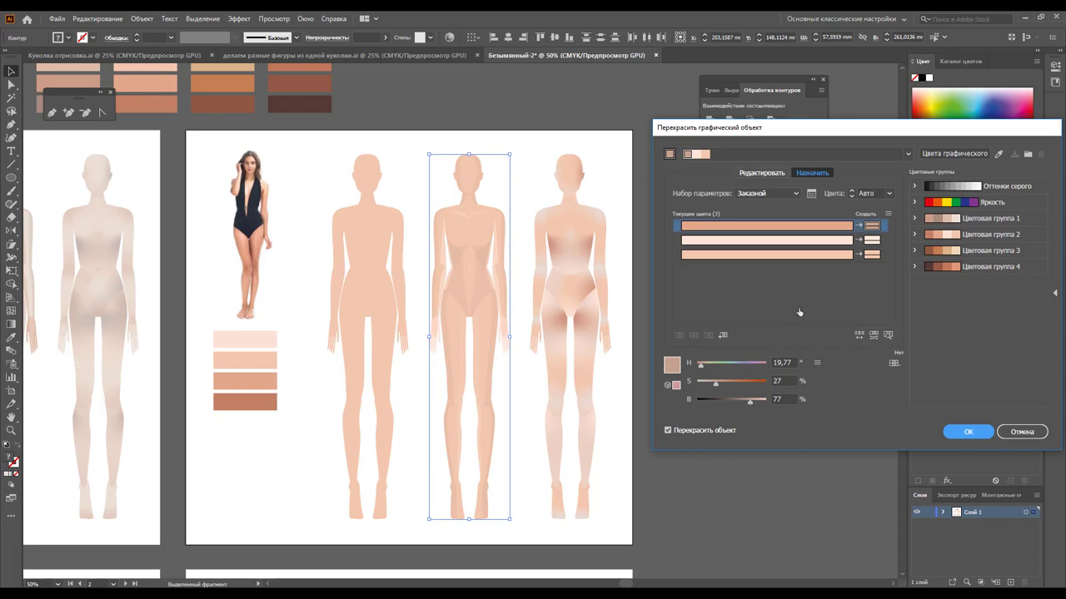
click(867, 254)
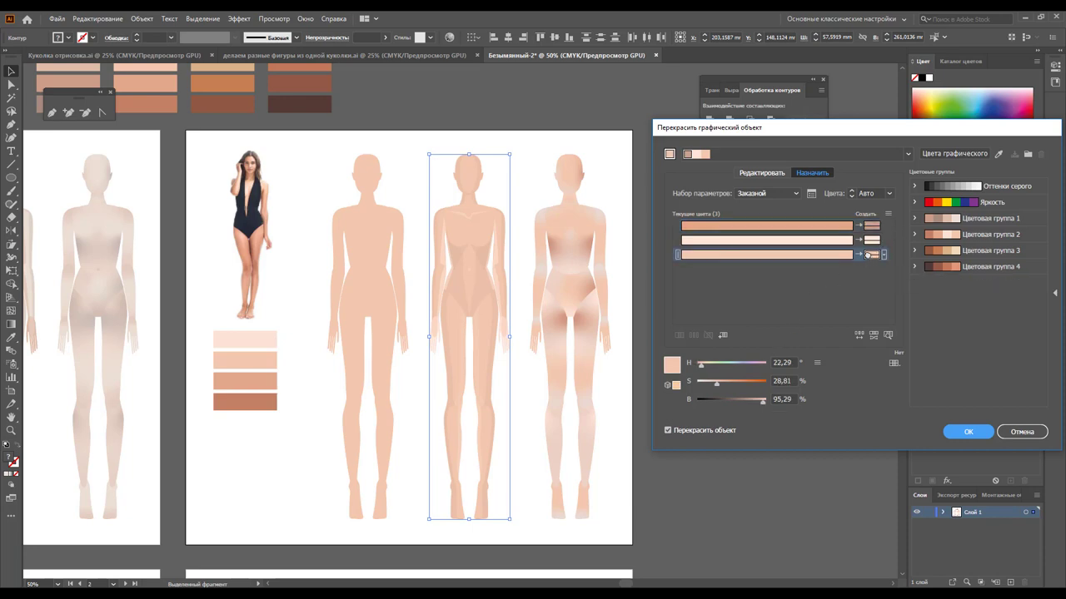
drag(723, 386, 712, 387)
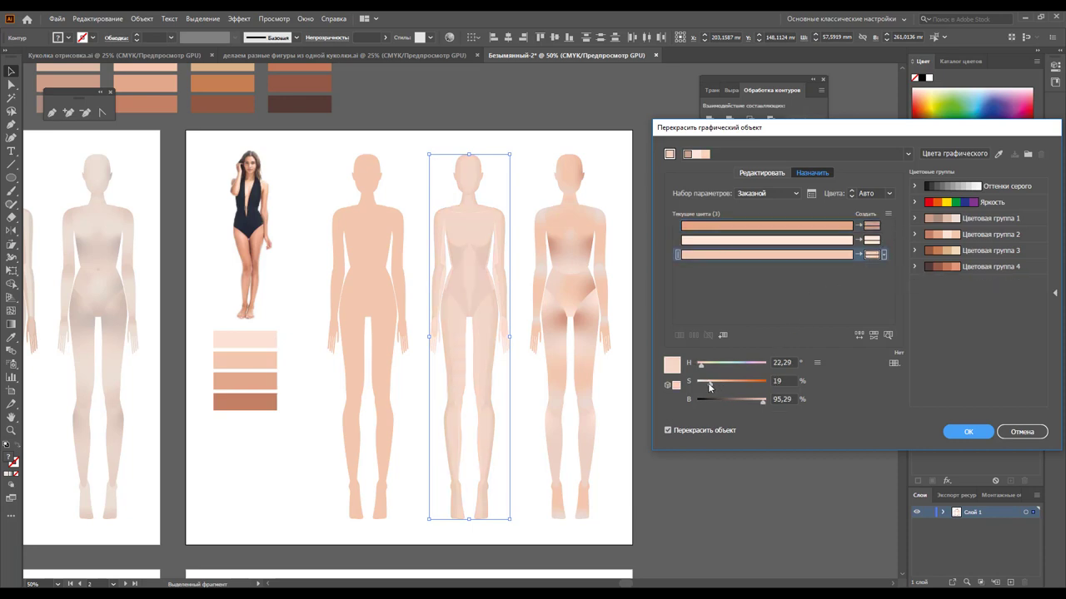
click(970, 435)
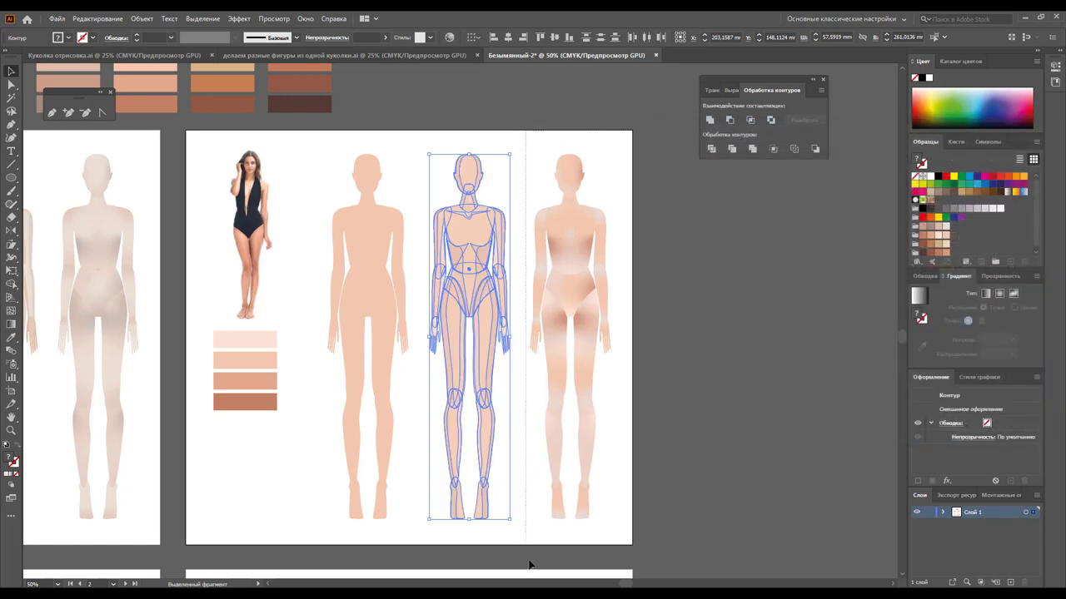
Recolor the rightmost figure: retune the fourth colour's saturation and brightness and lower the first's saturation
drag(483, 500, 584, 500)
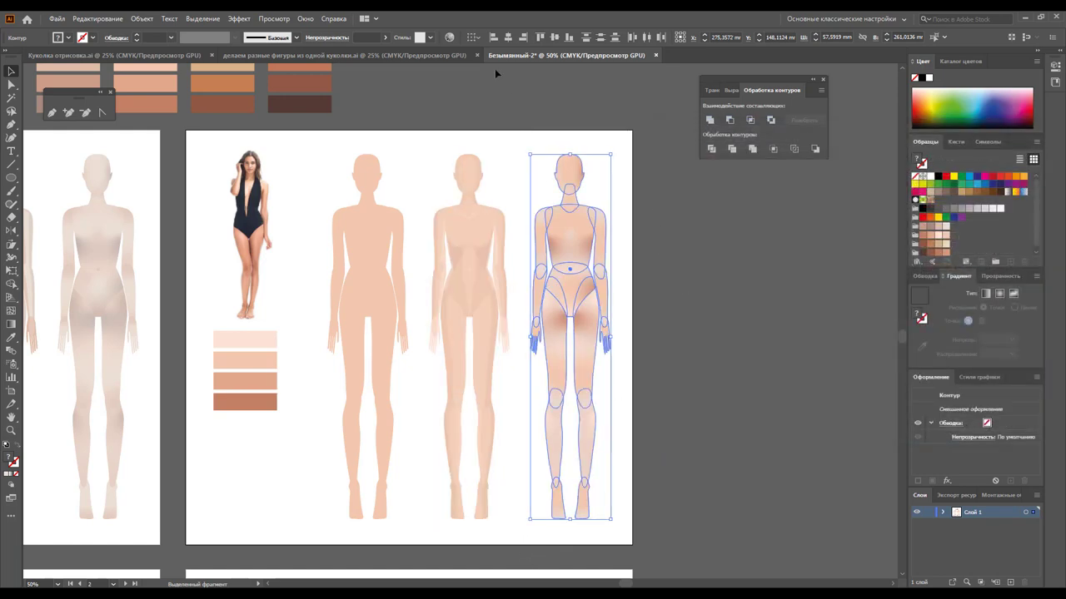
click(450, 38)
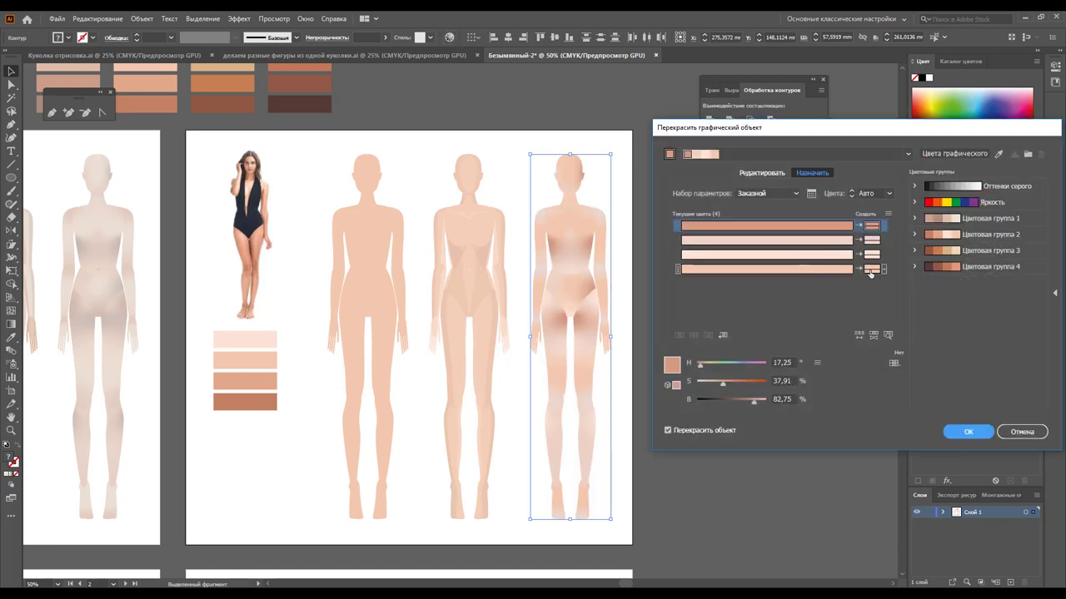
click(809, 267)
drag(716, 383, 716, 382)
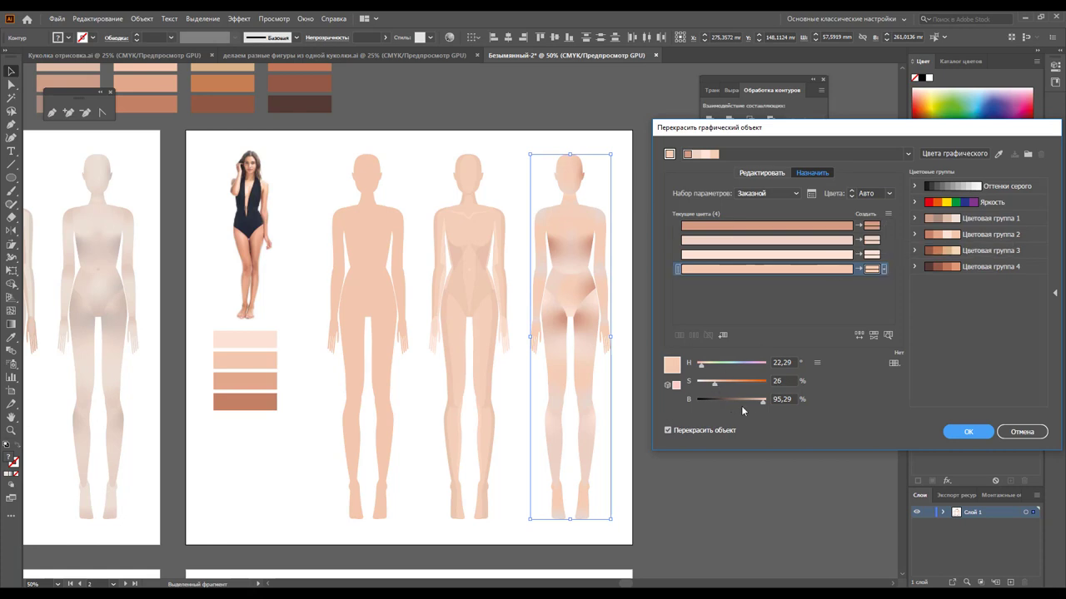
drag(761, 400, 757, 401)
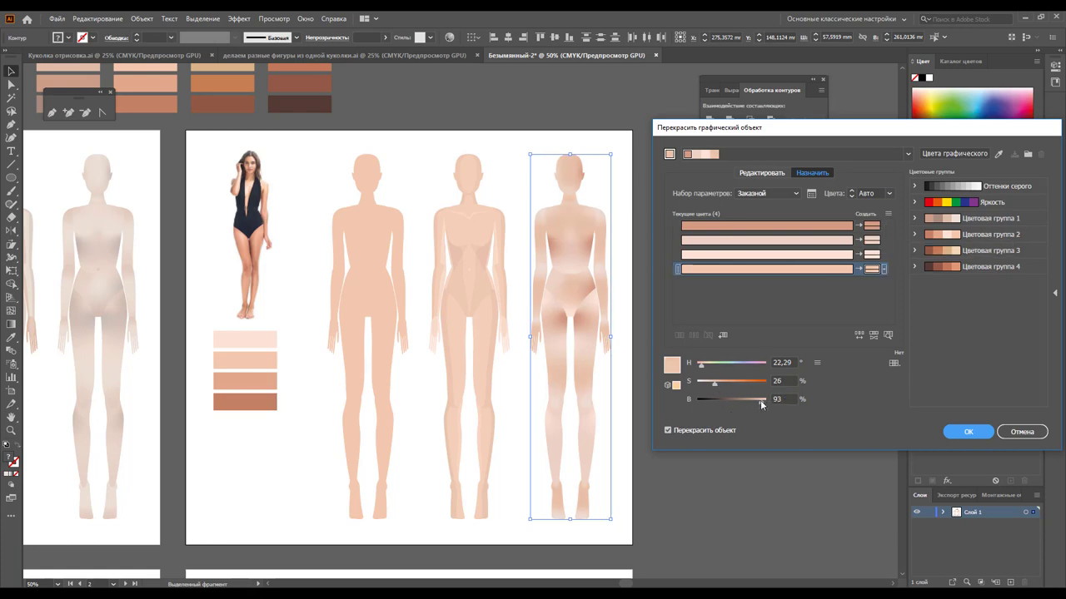
click(871, 226)
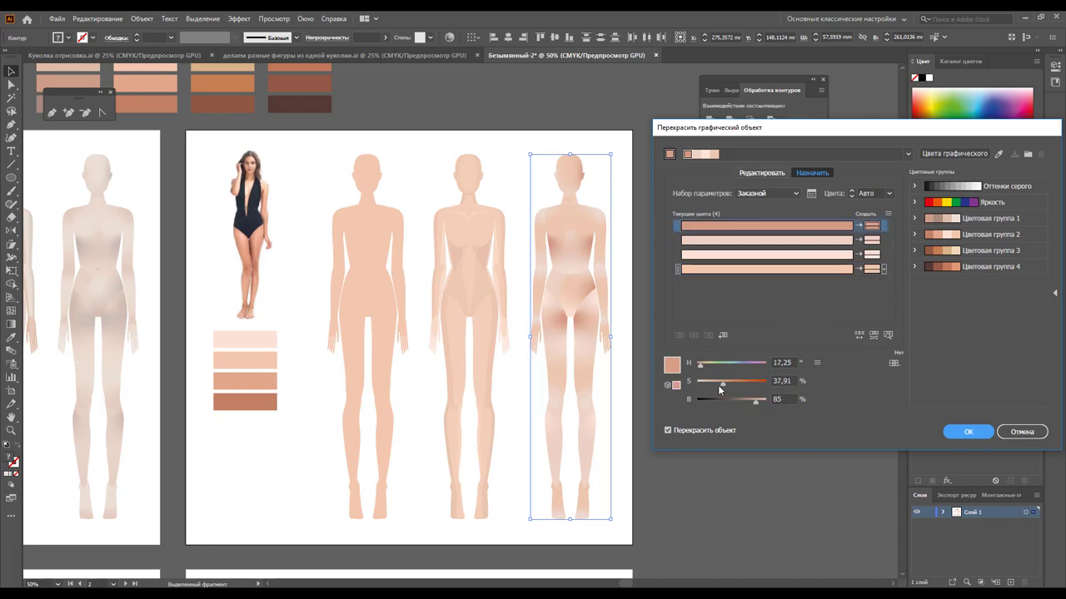
drag(718, 384, 715, 387)
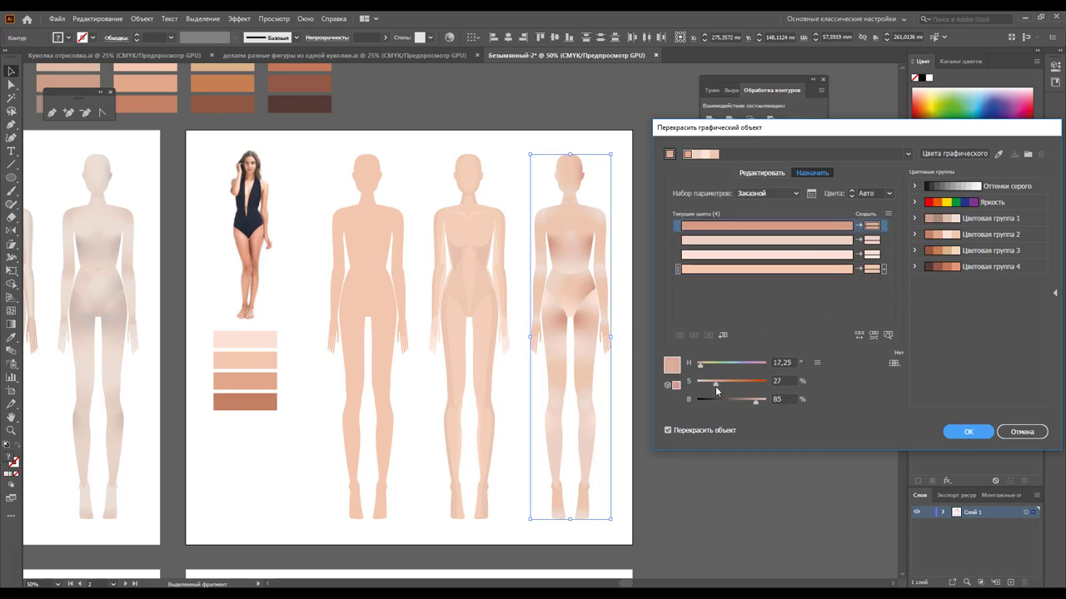
click(969, 432)
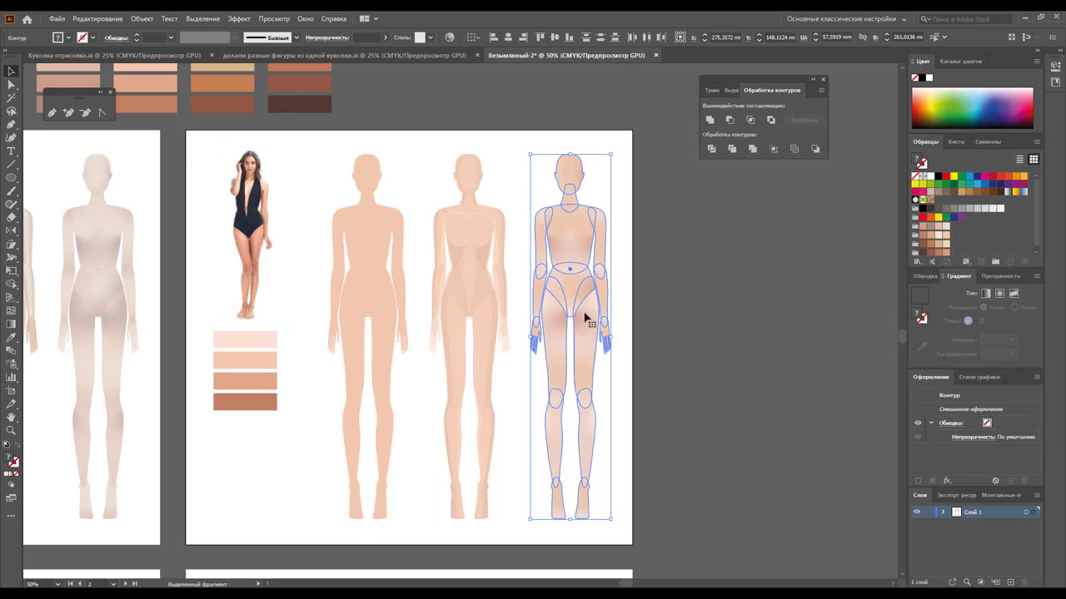
click(715, 276)
Zoom out to 25% so all four artboards are visible
key(z)
alt+click(340, 399)
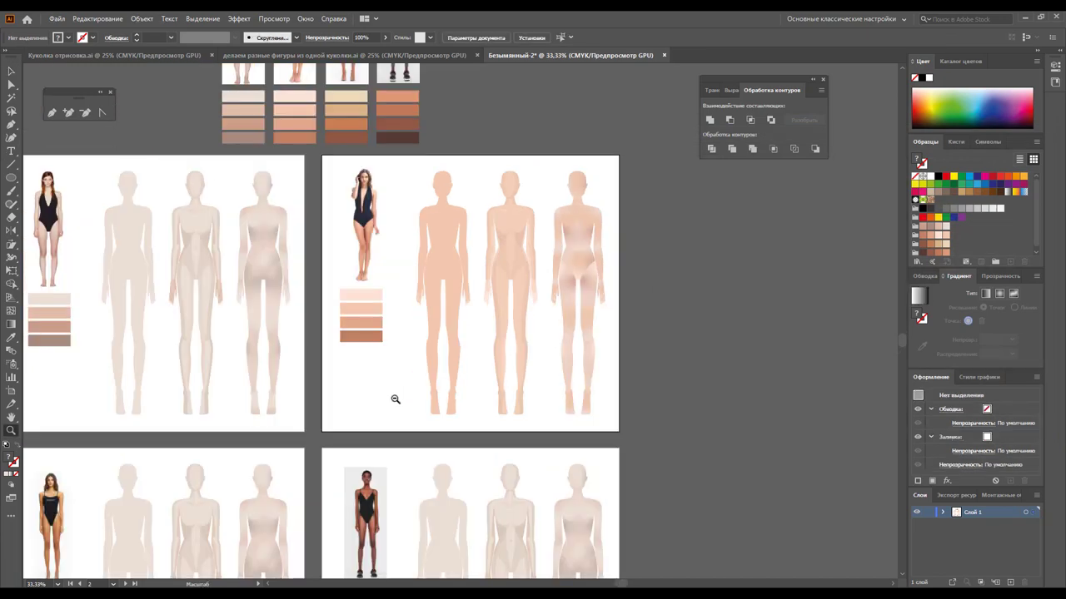
alt+click(340, 400)
scroll(479, 351, down, 1)
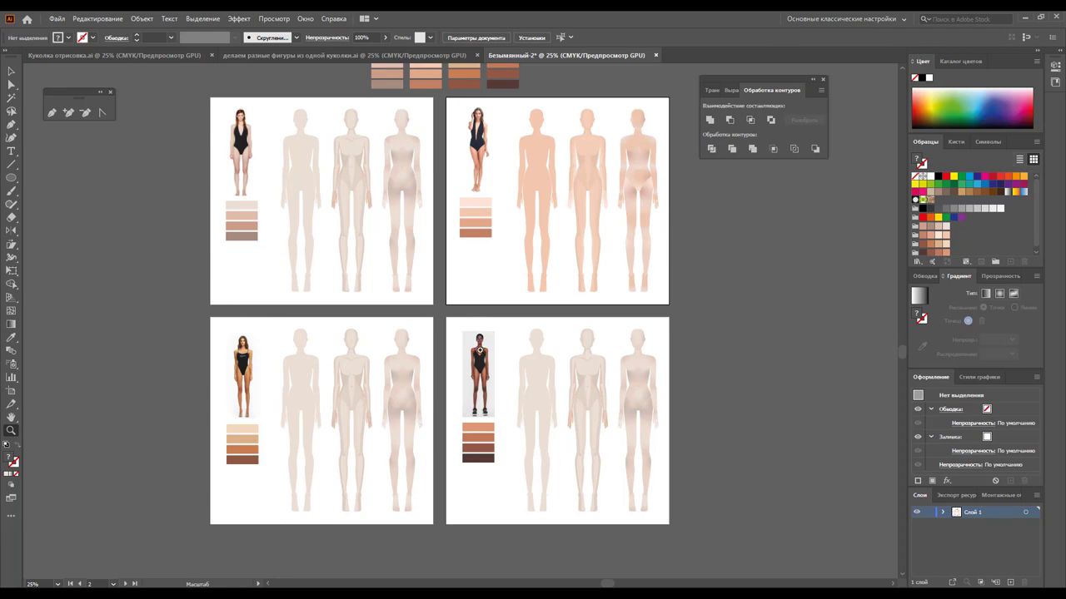
click(8, 72)
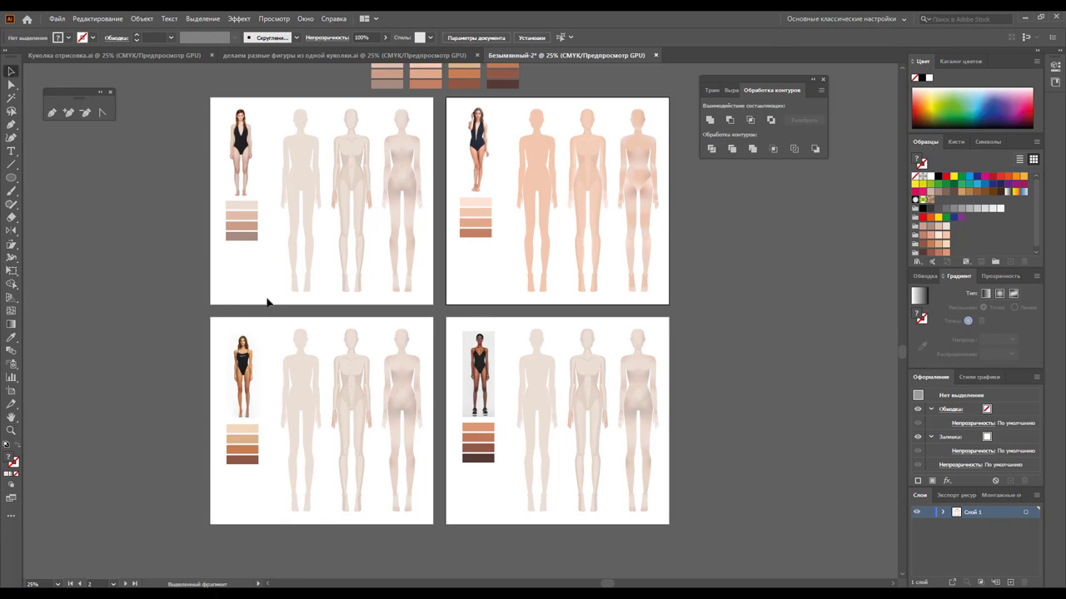
Apply Color Group 3's tan tones to the three figures on the lower-left artboard
drag(280, 329, 433, 516)
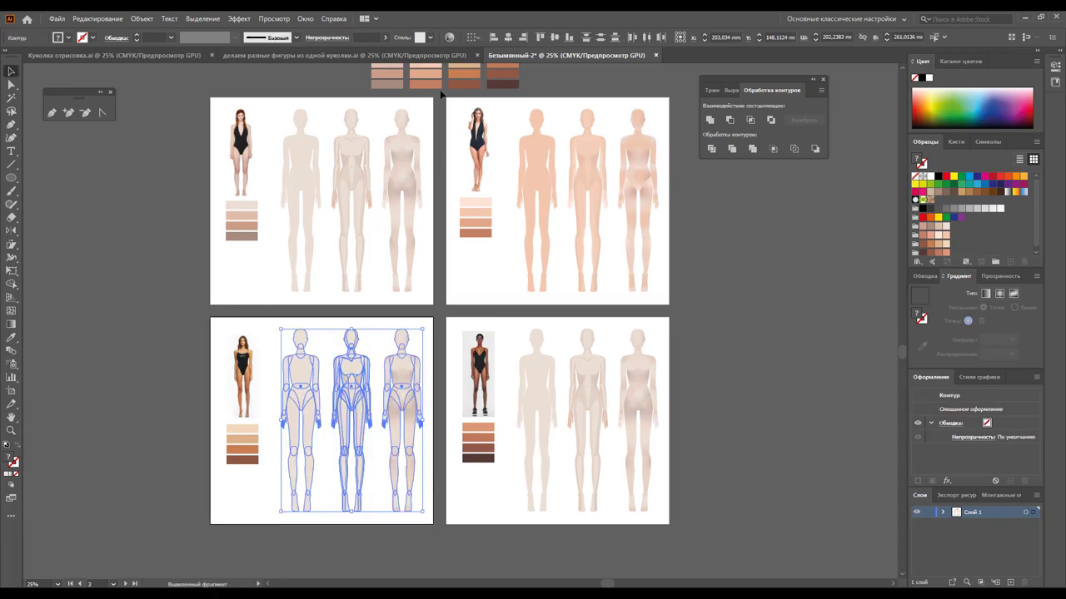
click(450, 37)
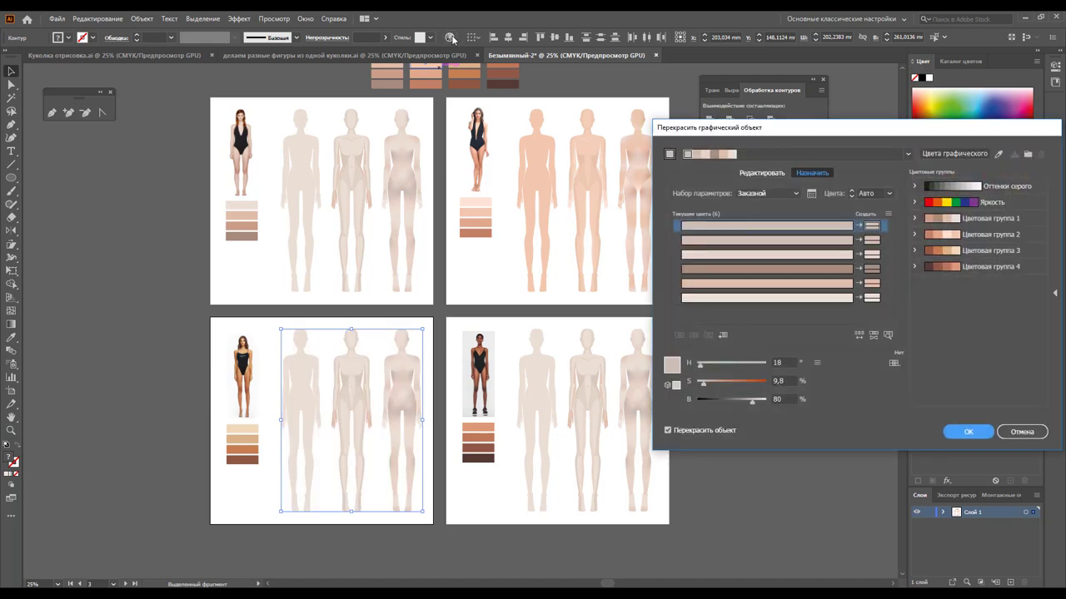
click(972, 251)
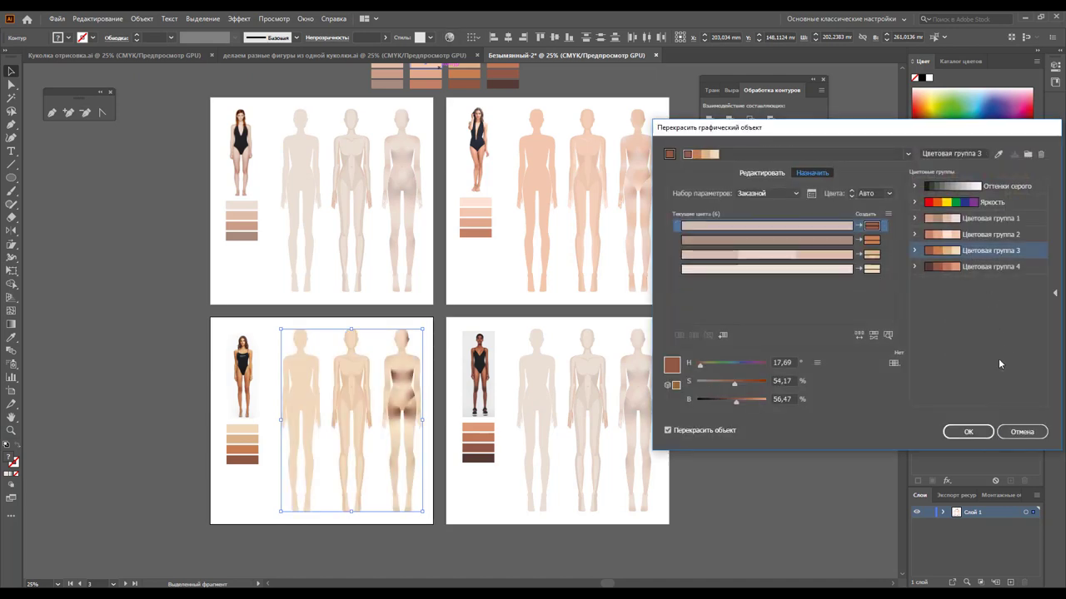
click(967, 432)
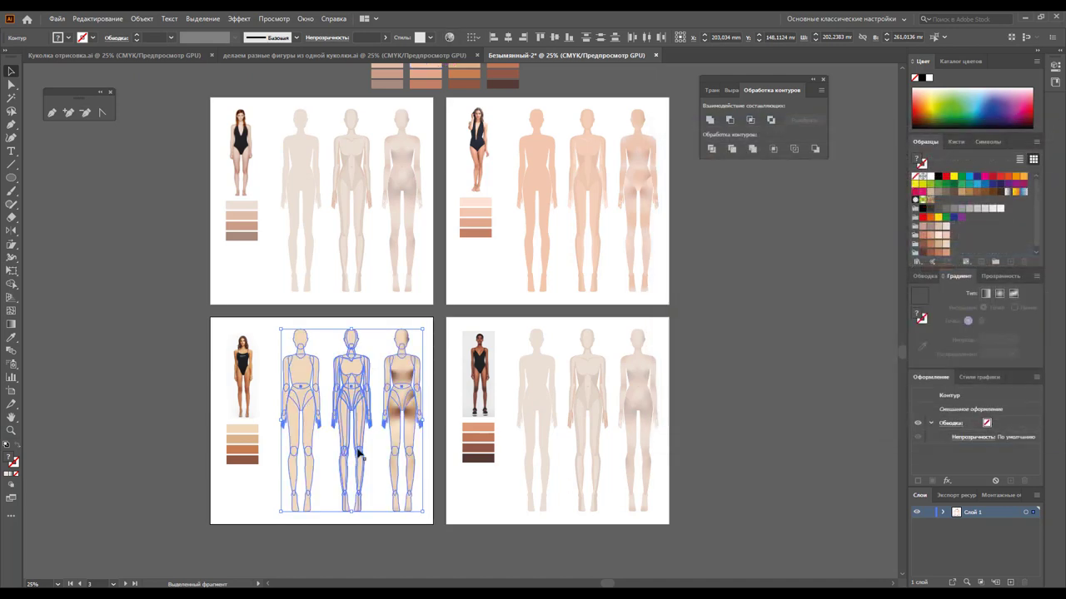
click(437, 330)
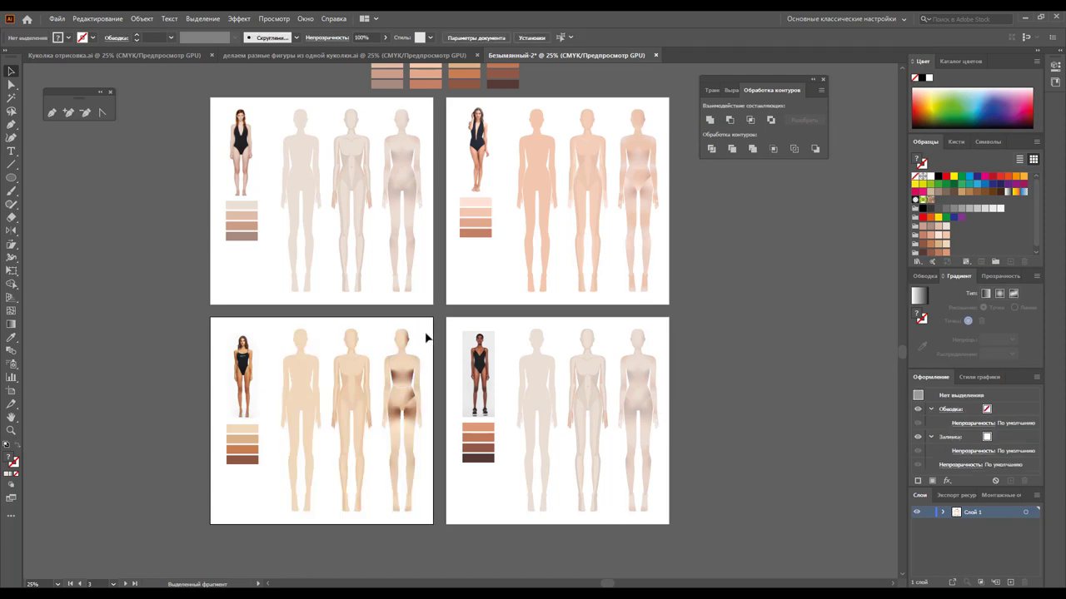
drag(430, 321, 376, 516)
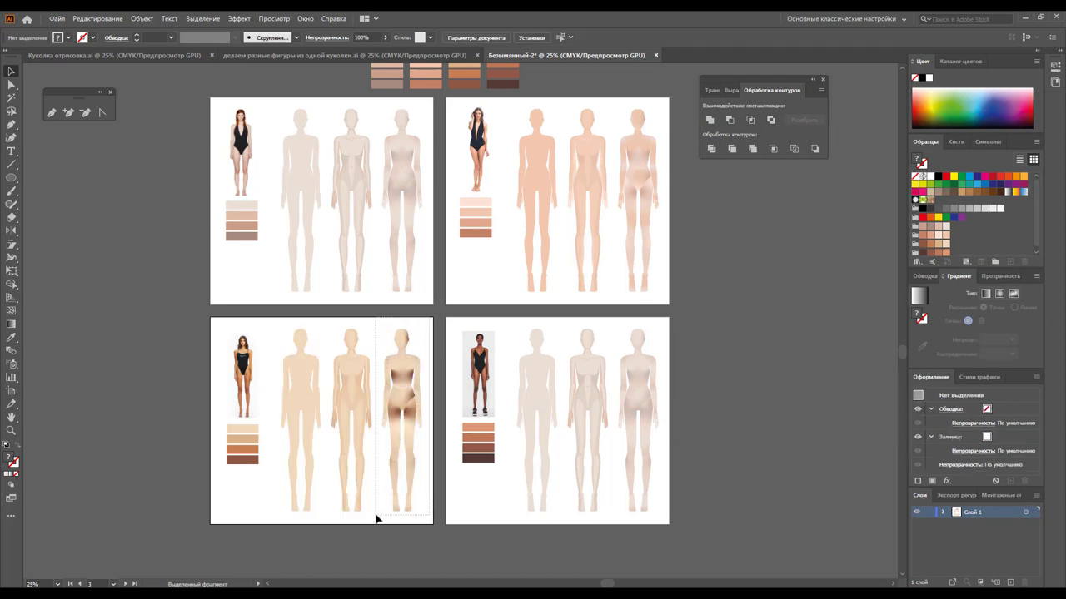
Lower the dark brown's saturation, raise its brightness, and lower the second colour's saturation, then apply
click(449, 37)
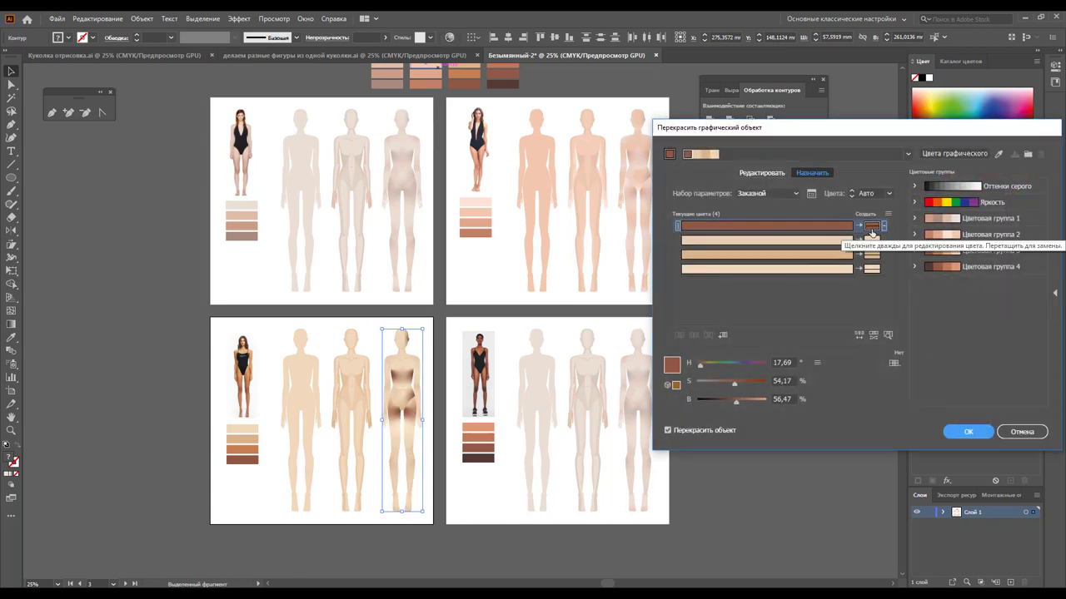
click(714, 384)
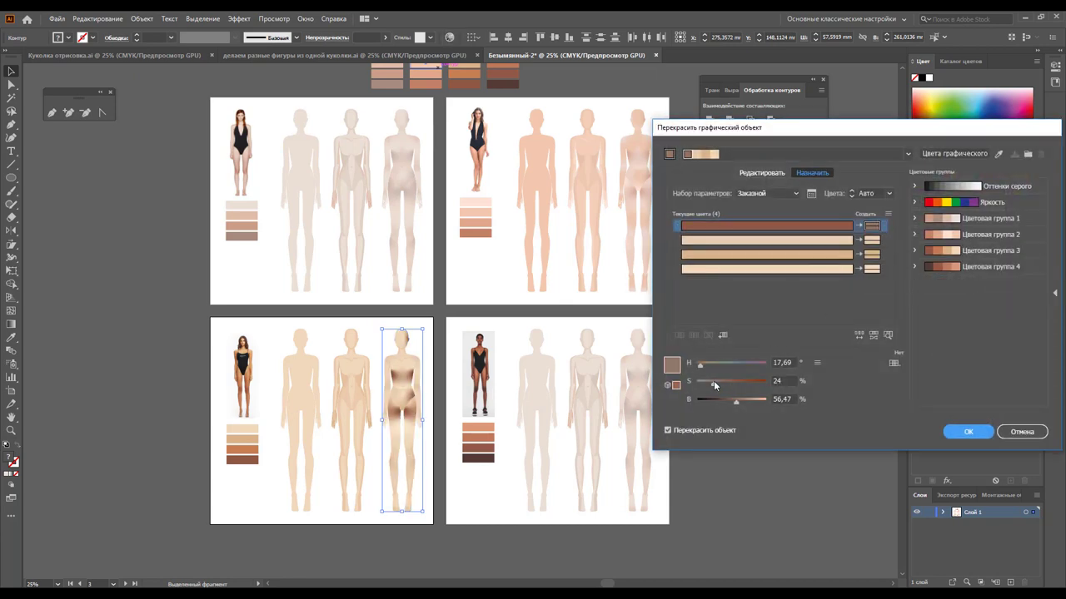
drag(714, 385, 753, 403)
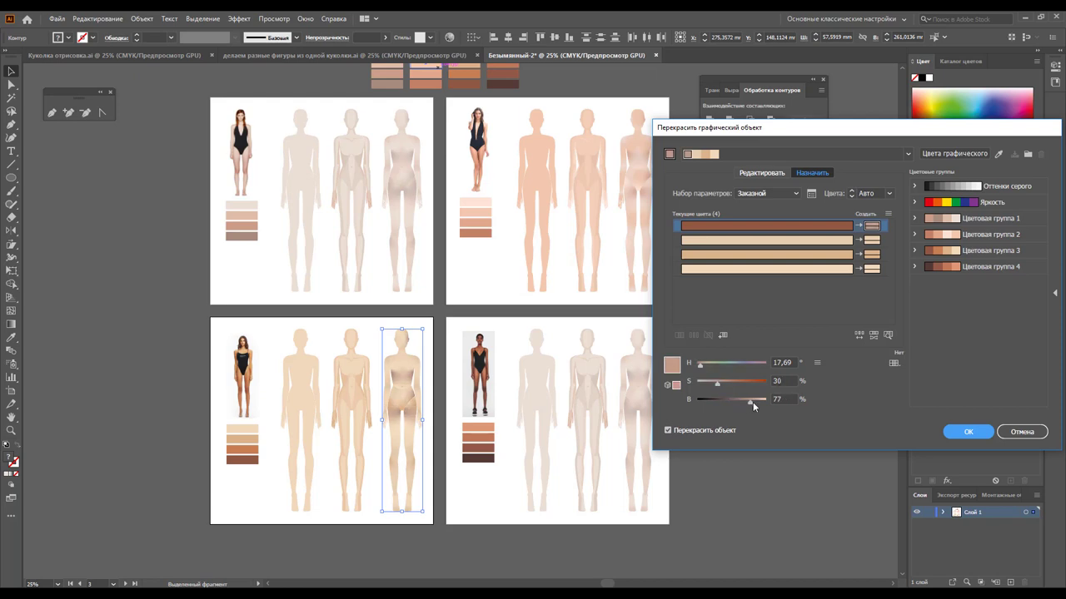
click(766, 241)
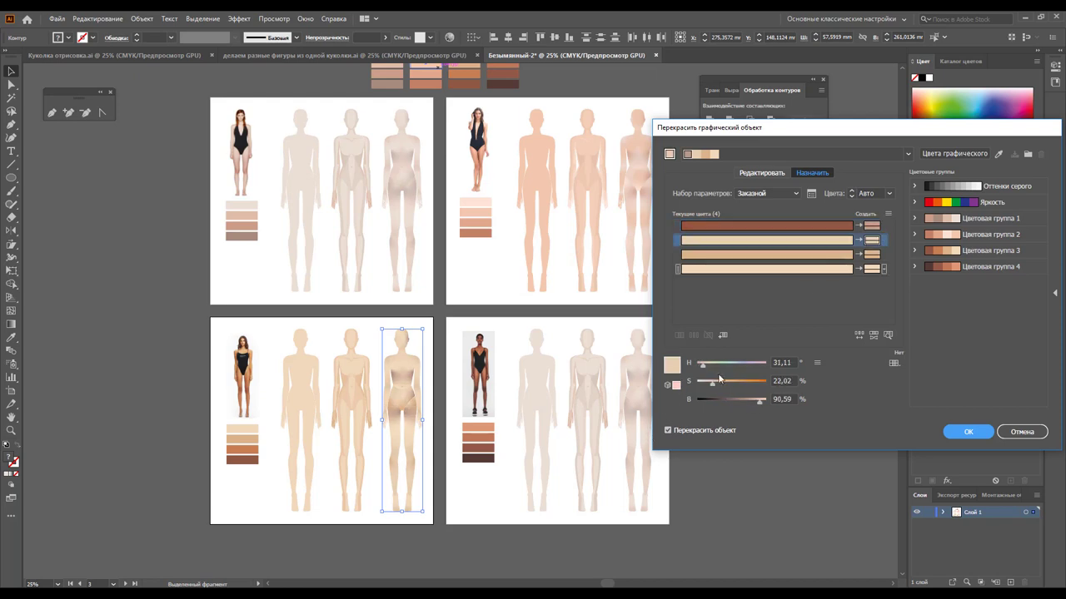
mouse_move(720, 380)
mouse_down()
mouse_move(709, 385)
mouse_move(717, 383)
mouse_up()
click(968, 432)
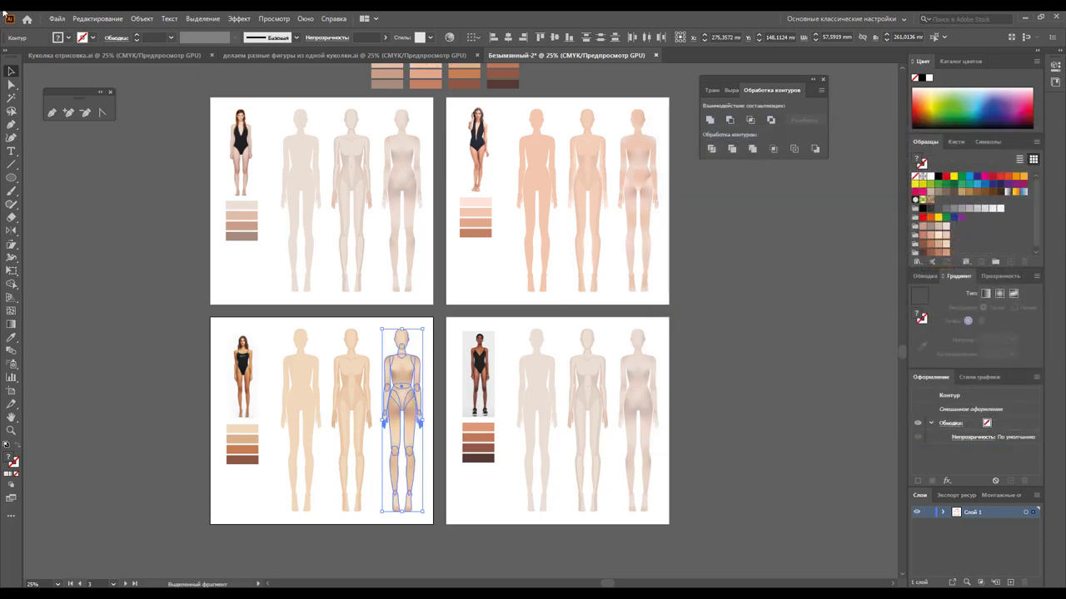
click(728, 315)
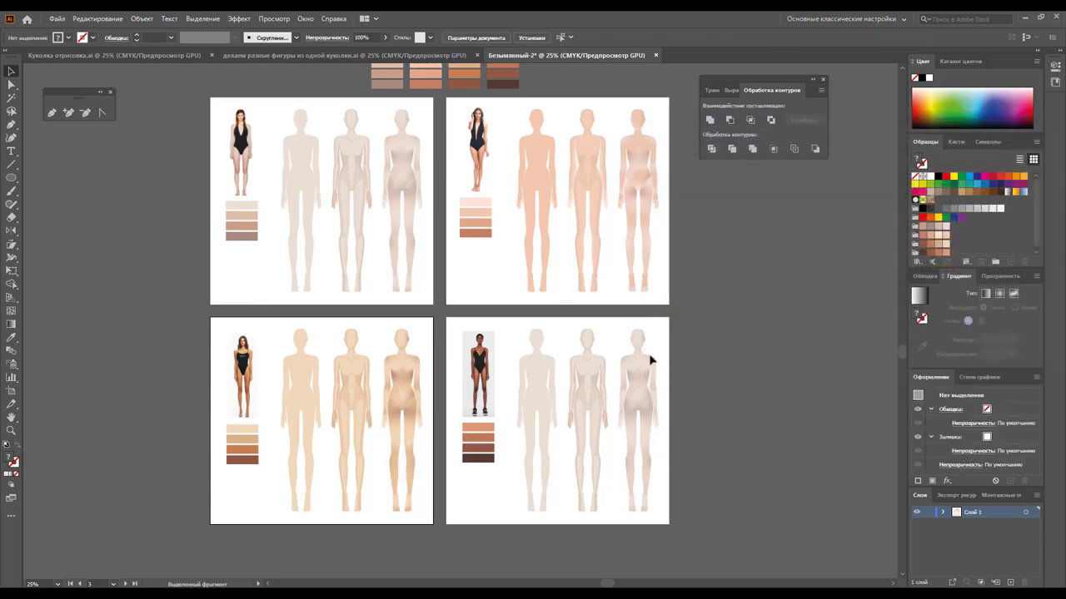
drag(664, 320, 523, 532)
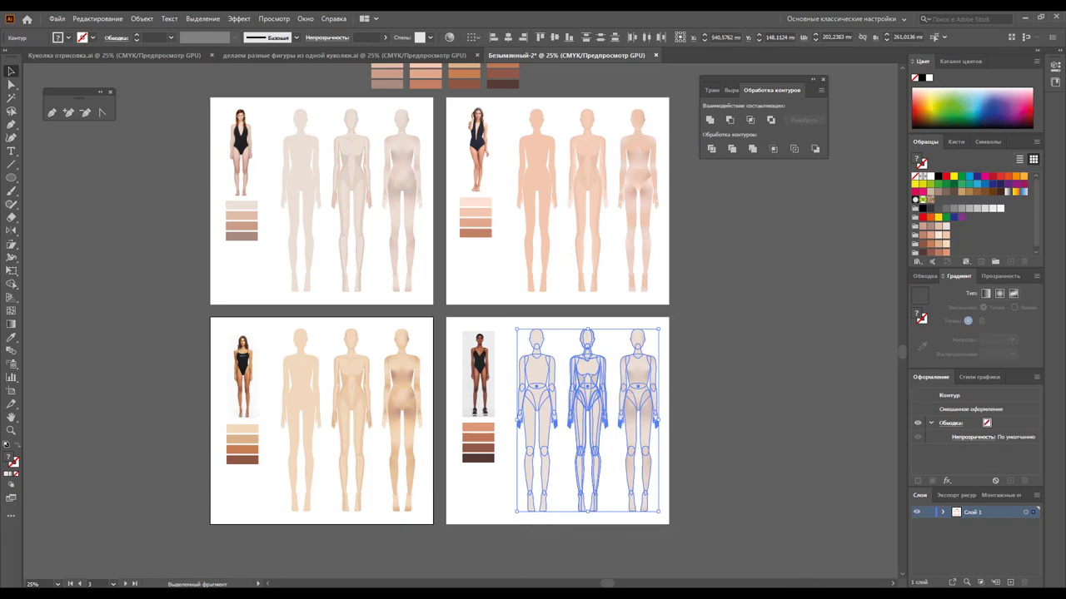
scroll(741, 446, right, 3)
scroll(740, 447, right, 3)
scroll(669, 424, down, 1)
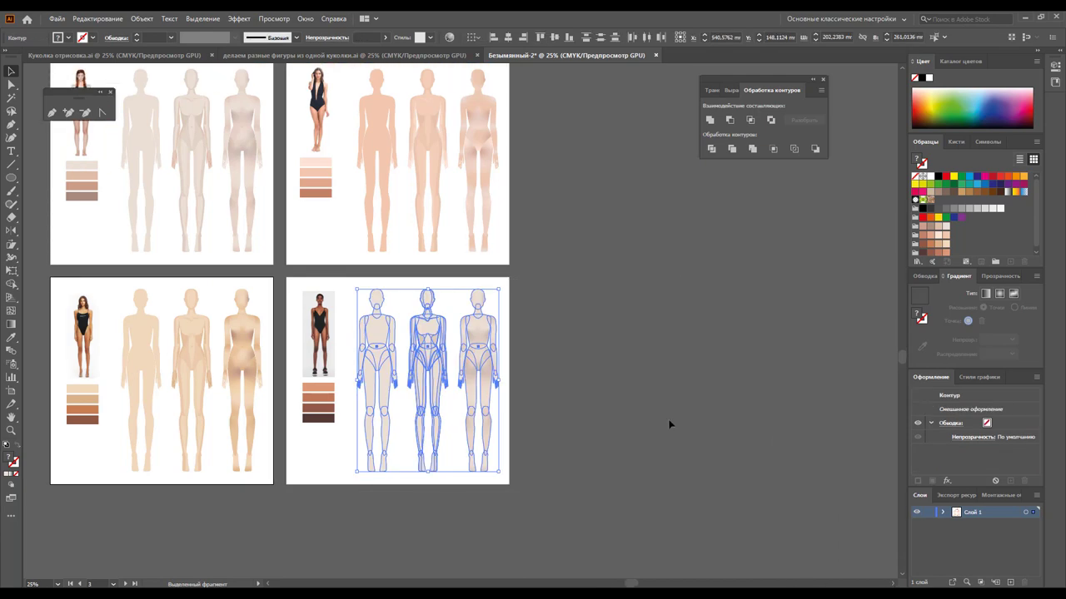
click(449, 37)
click(948, 266)
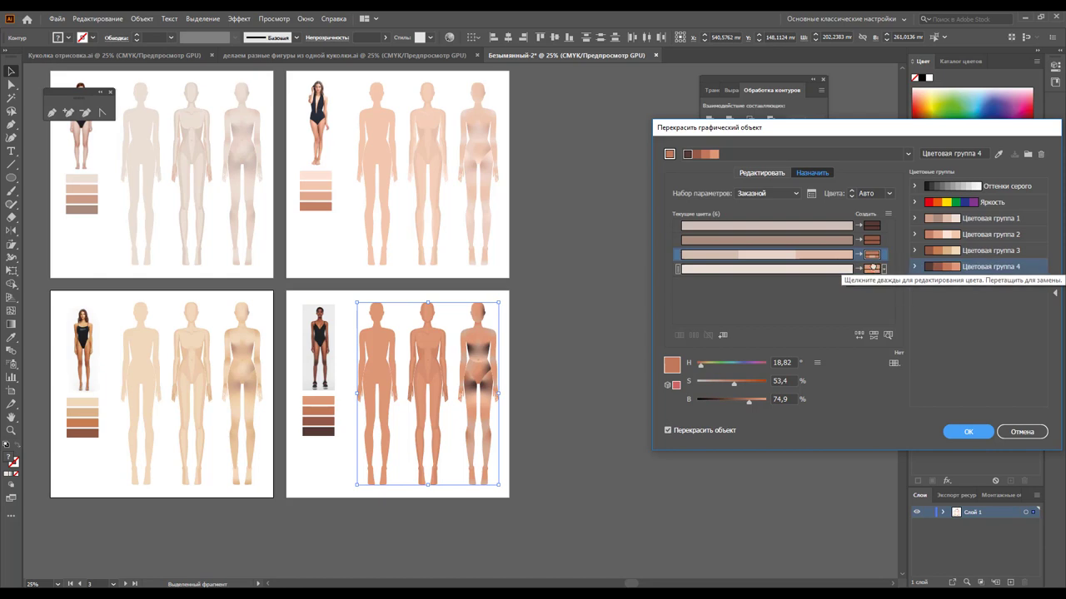
click(871, 268)
click(744, 401)
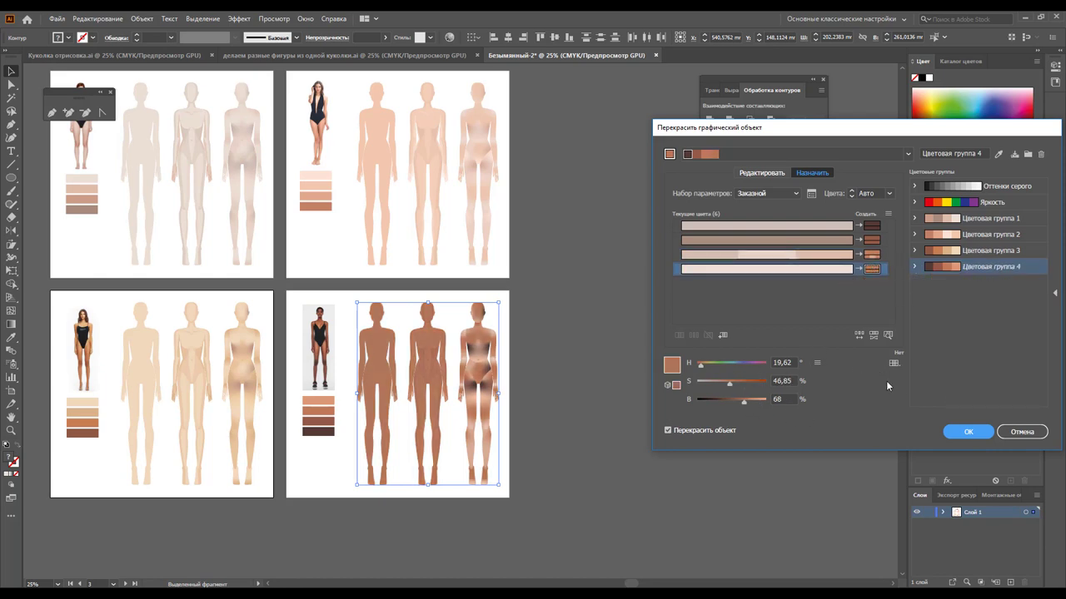
click(1021, 432)
click(448, 39)
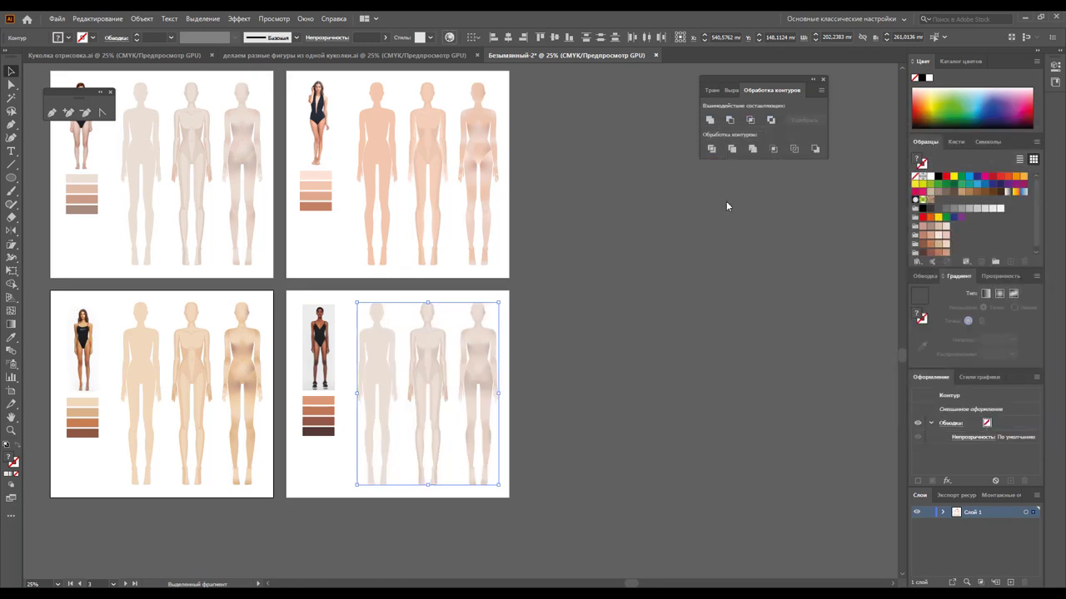
click(943, 266)
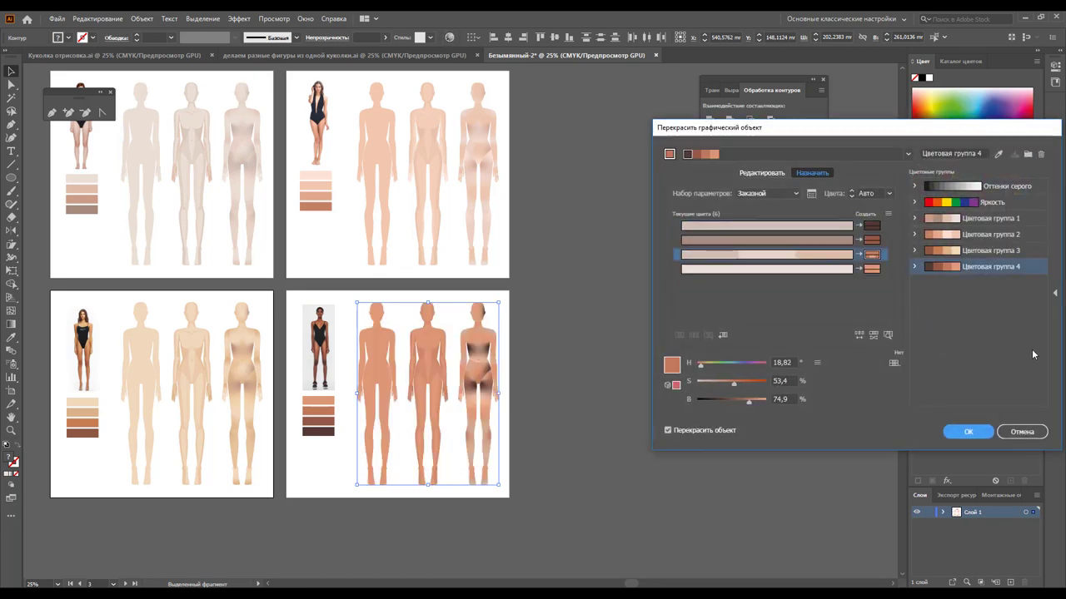
click(1011, 431)
click(576, 362)
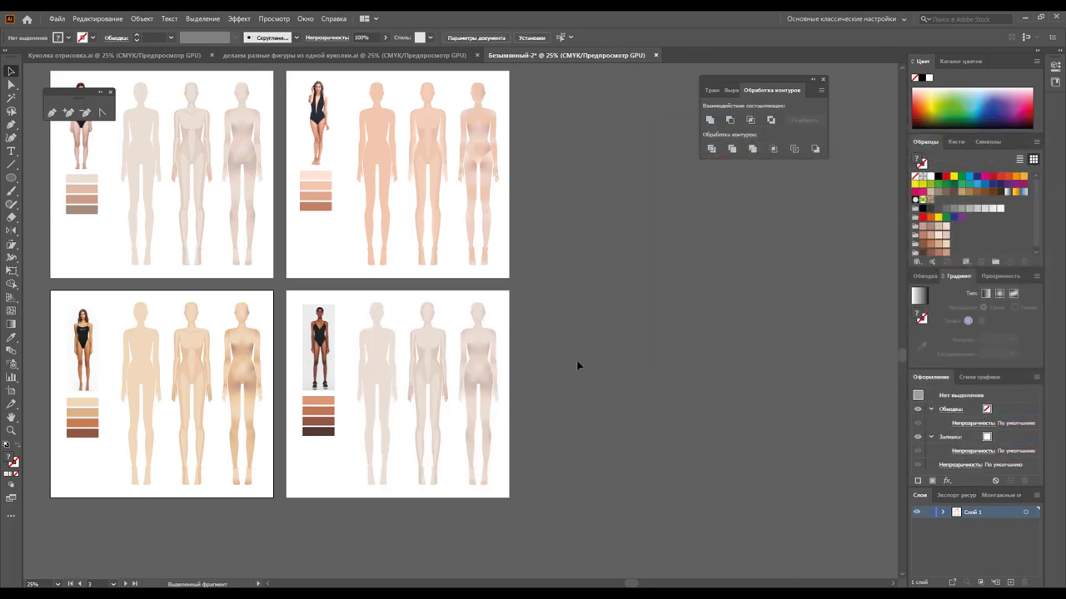
Undo, then apply Color Group 4's darker skin tones to the three bottom-right figures
key(ctrl+z)
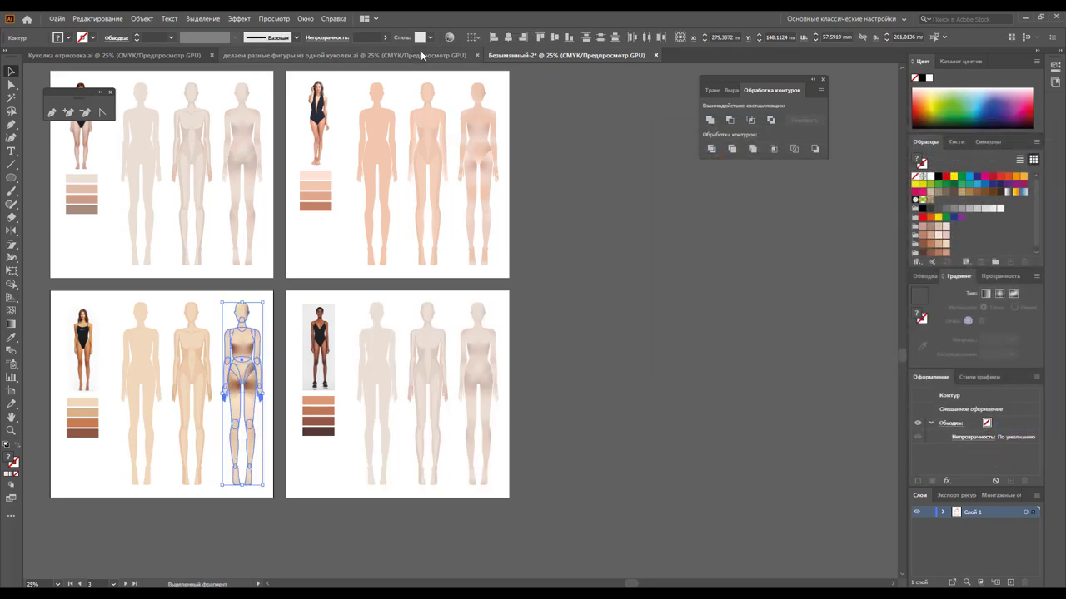
drag(545, 298, 344, 517)
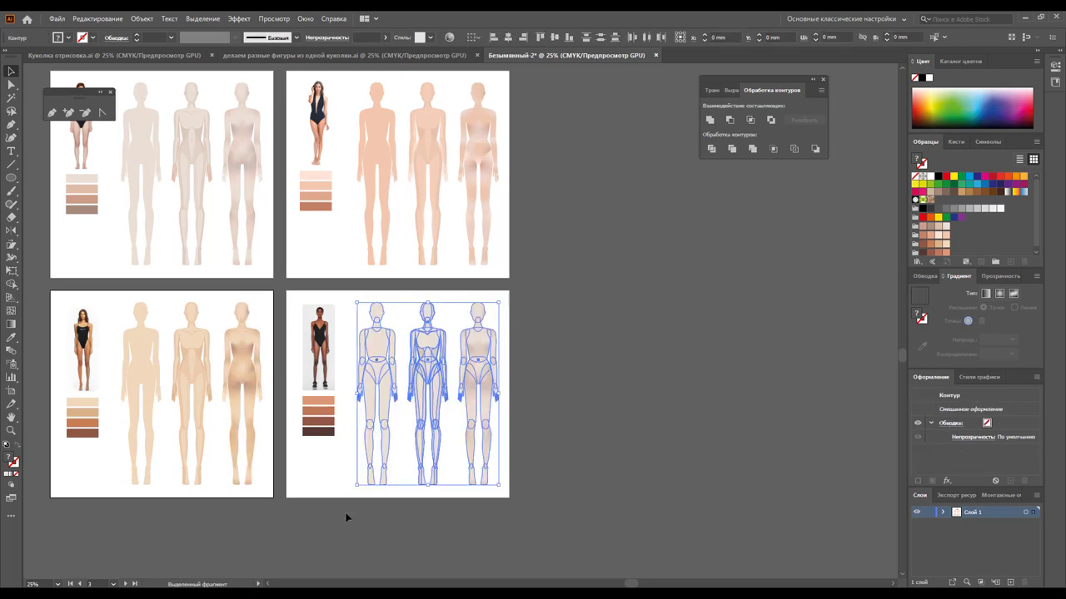
click(448, 38)
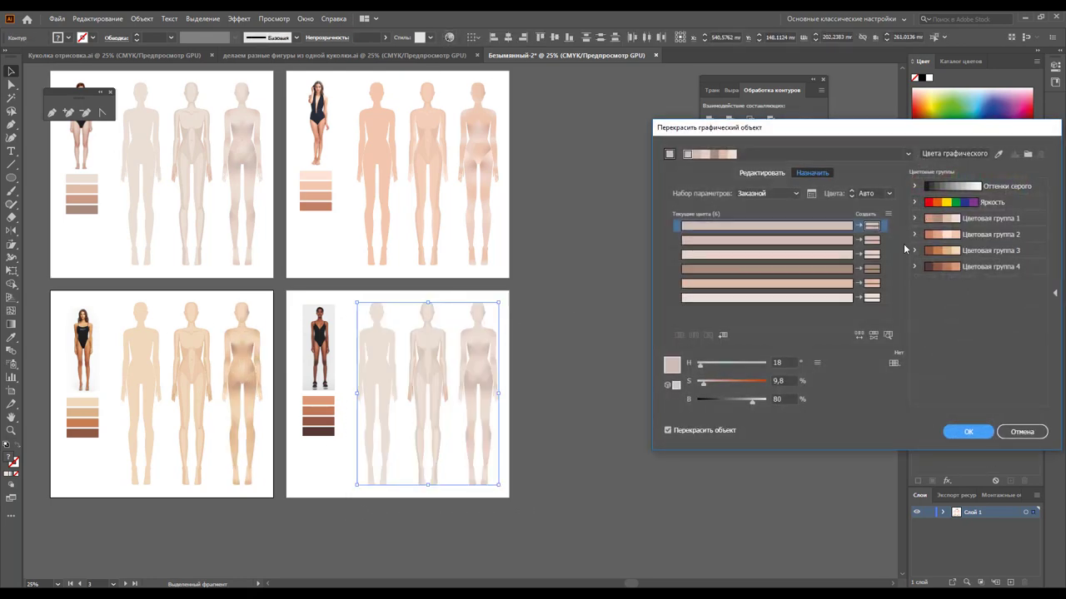
click(931, 268)
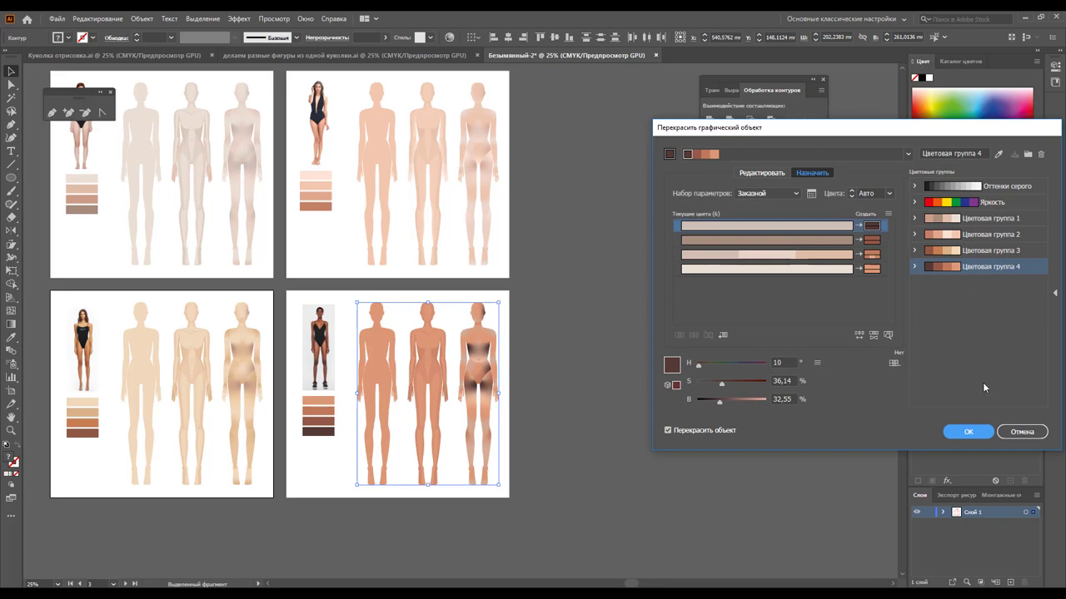
click(968, 431)
click(741, 397)
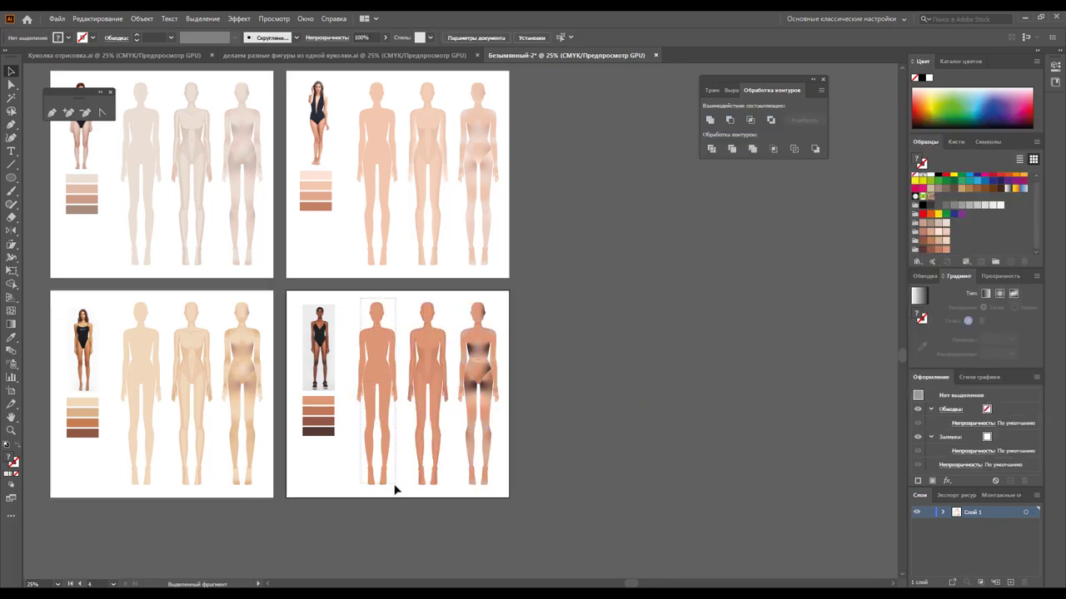
Fill the leftmost bottom-right figure with a brown swatch from Swatches
drag(362, 307, 396, 490)
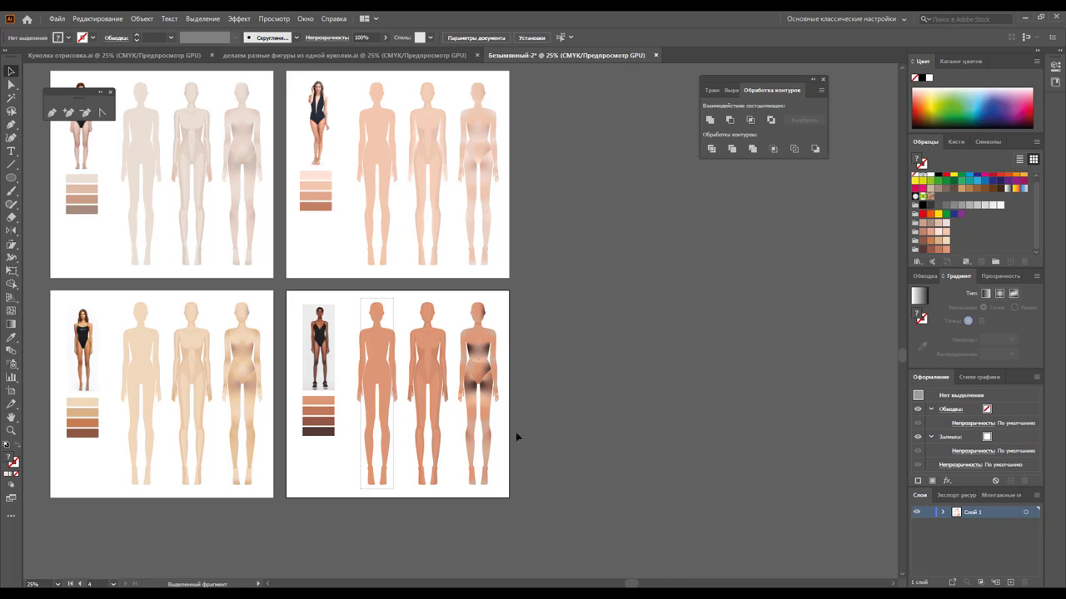
click(921, 250)
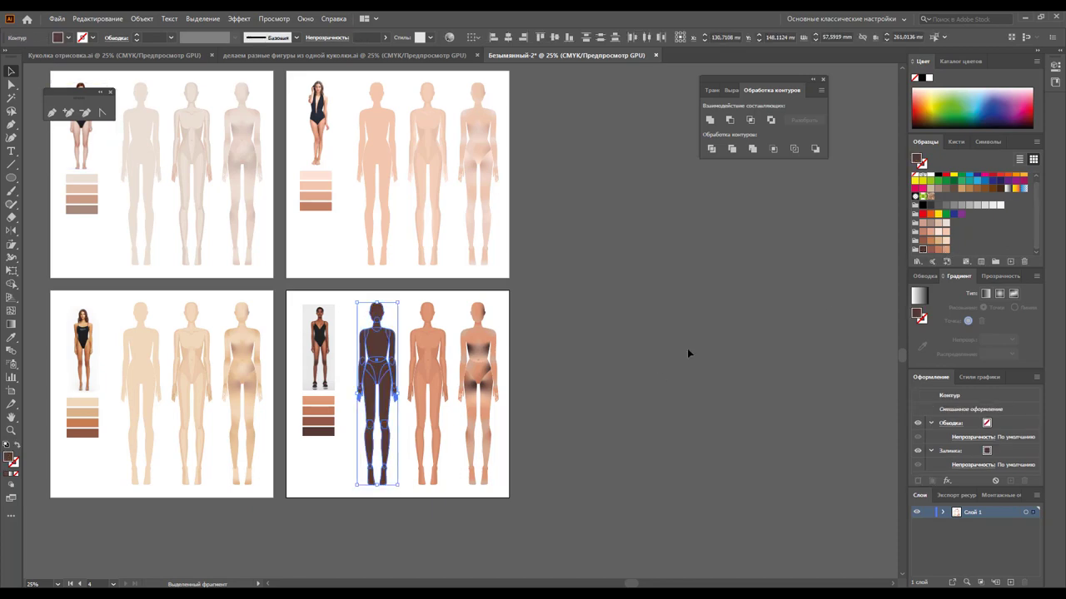
click(930, 249)
click(583, 374)
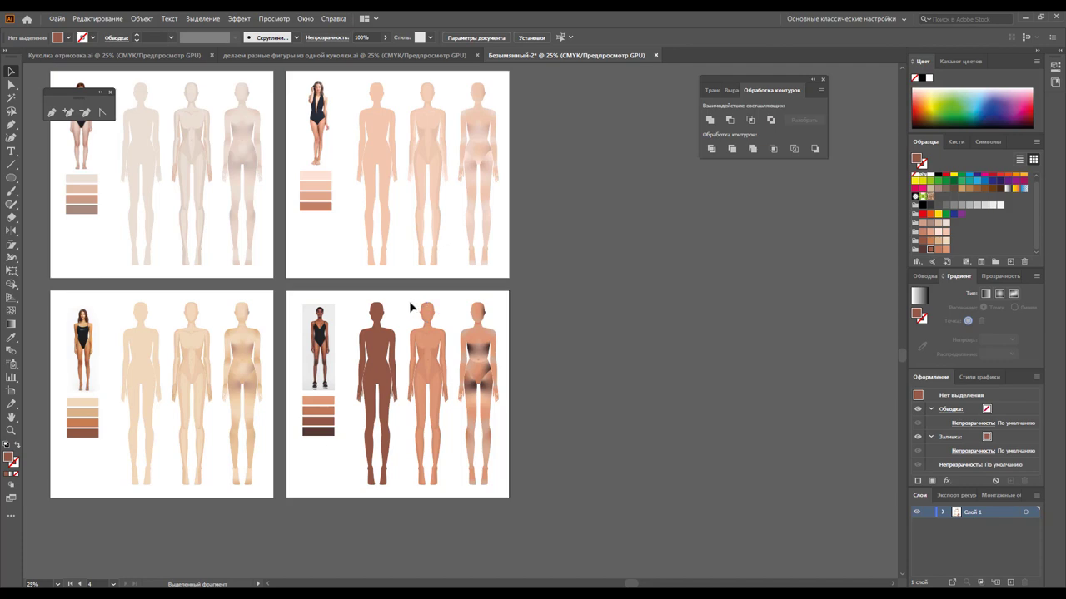
drag(409, 303, 448, 497)
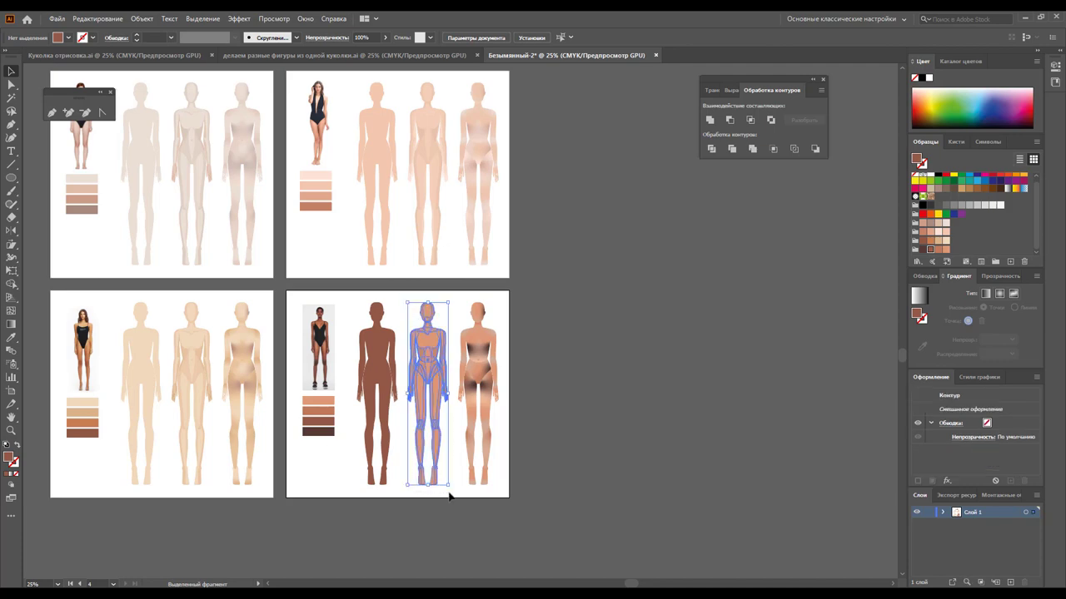
Retune the middle figure: lightest saturation 39, dark brown B 41/S 35, second B 73, third B 70
click(450, 37)
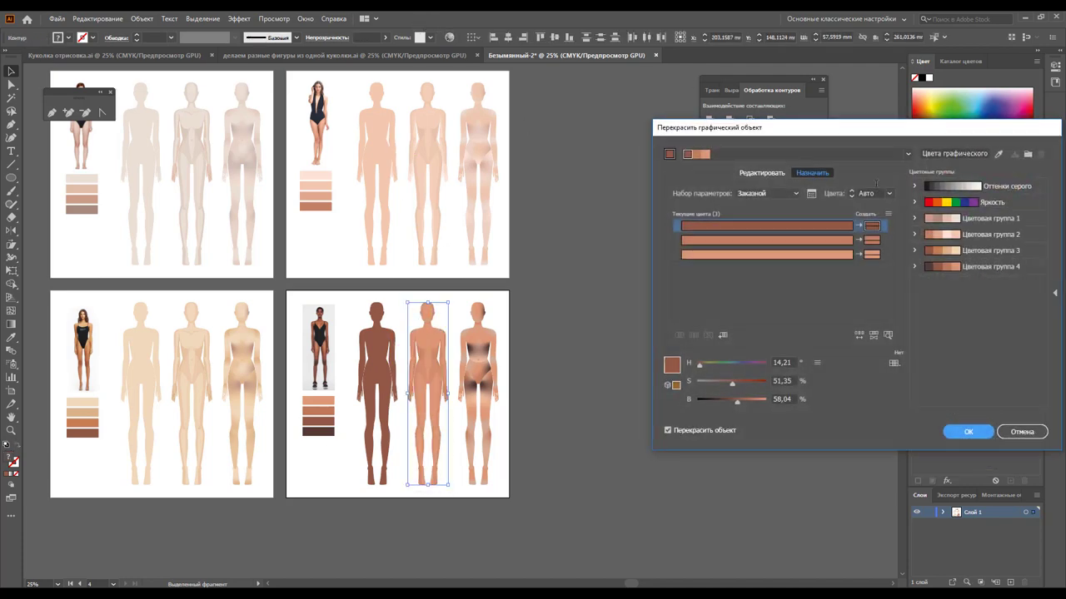
click(870, 258)
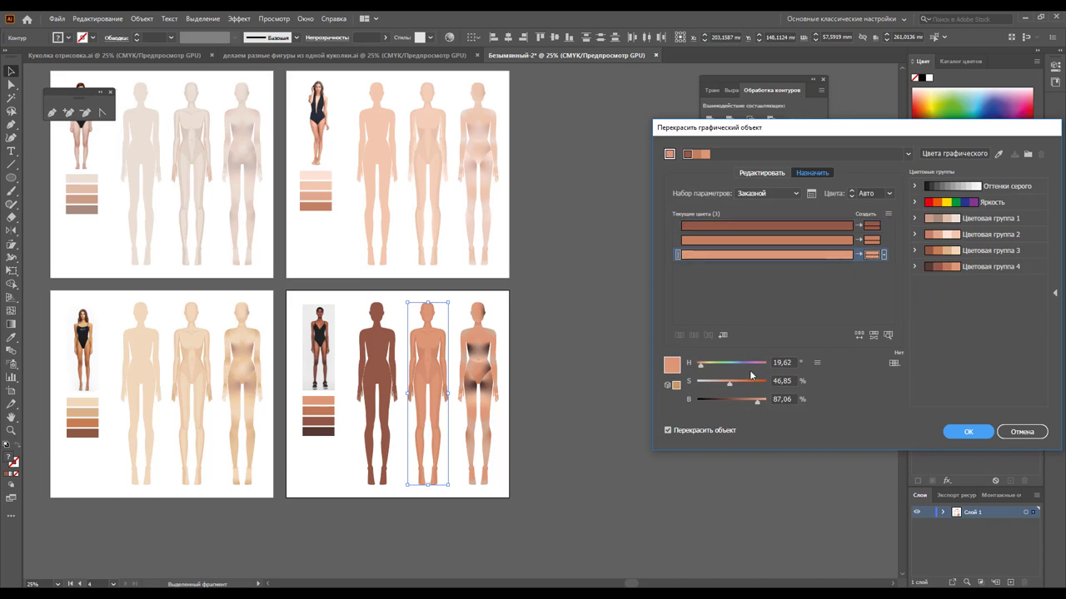
drag(728, 387, 753, 404)
click(870, 226)
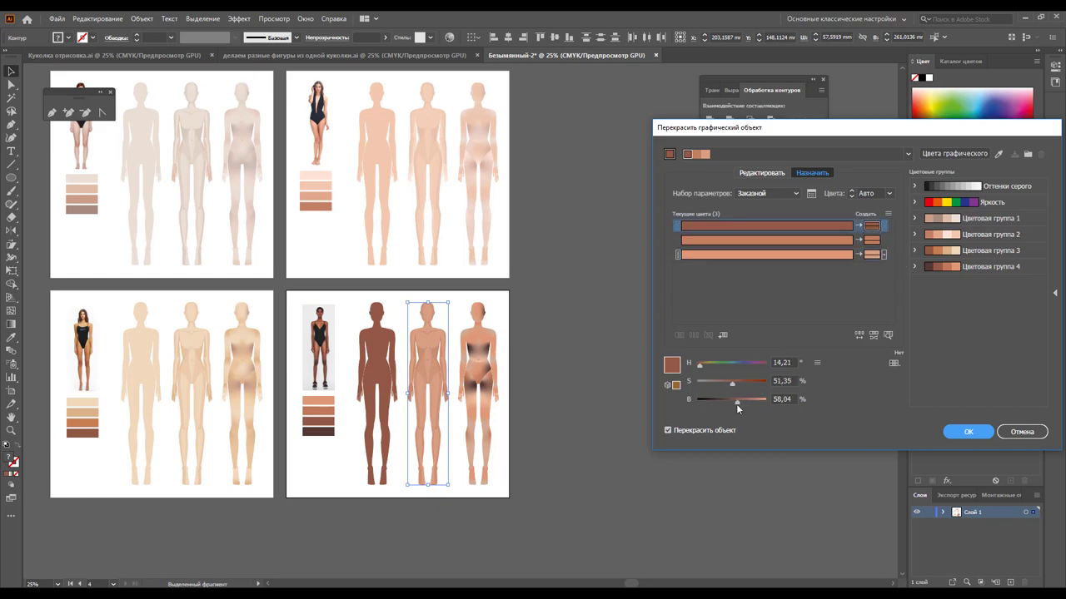
drag(736, 404, 713, 384)
click(722, 383)
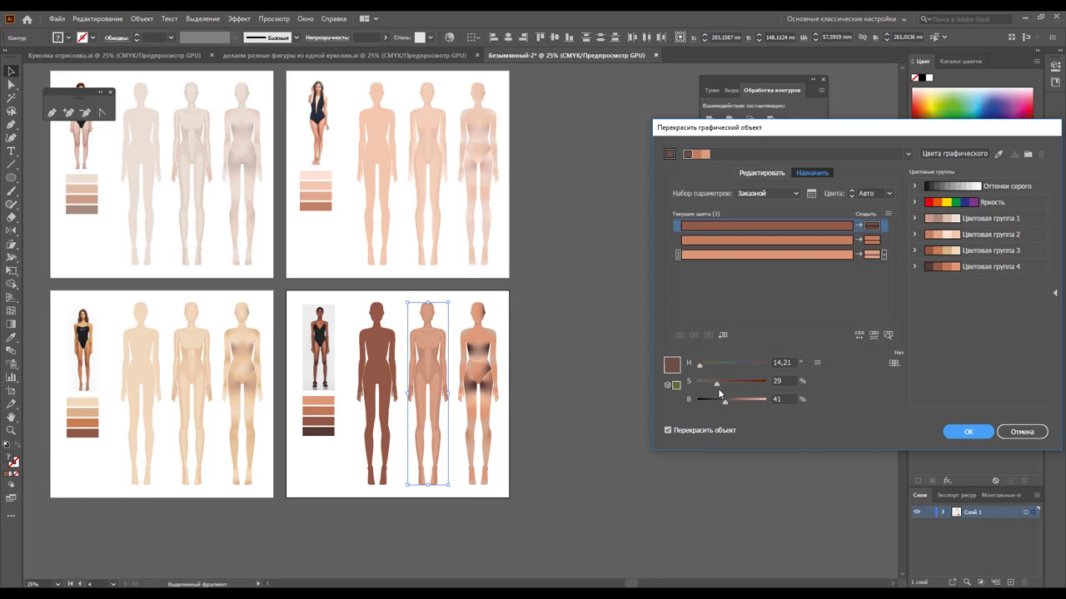
click(873, 242)
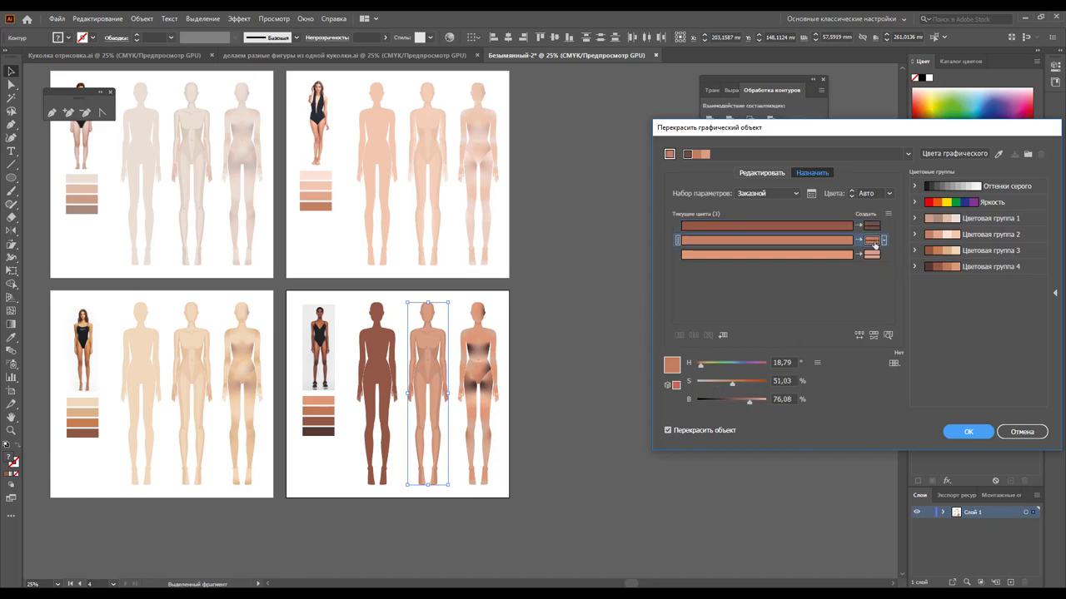
click(739, 400)
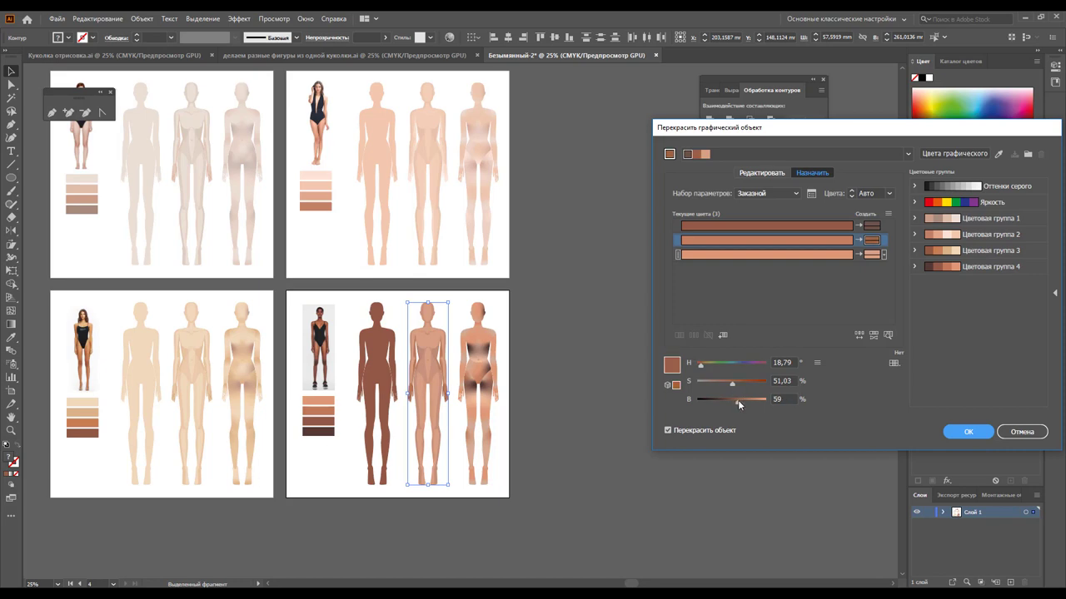
drag(740, 399, 746, 403)
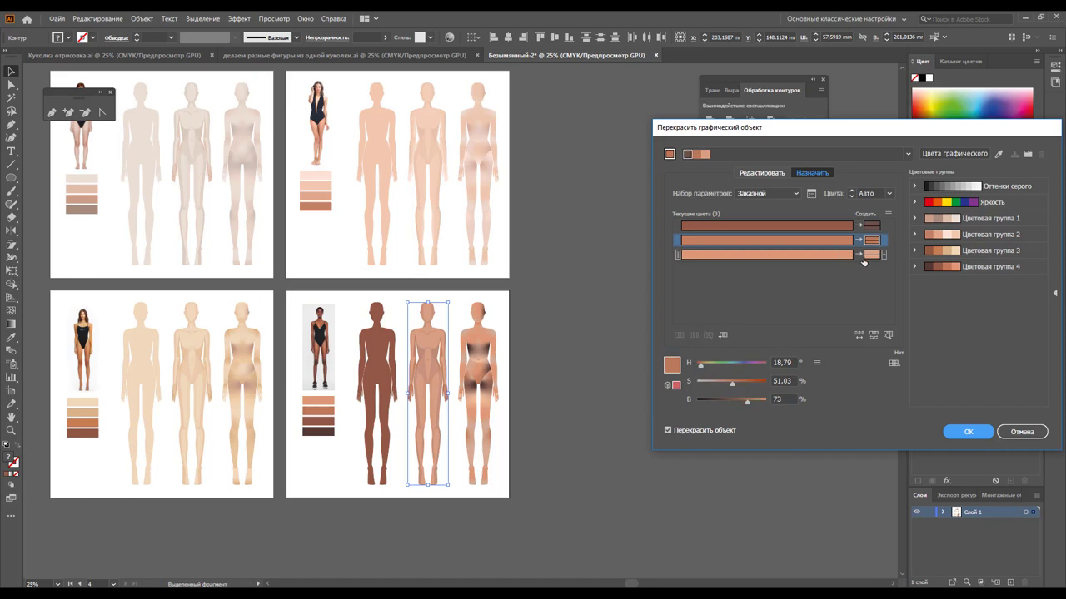
click(870, 255)
click(744, 400)
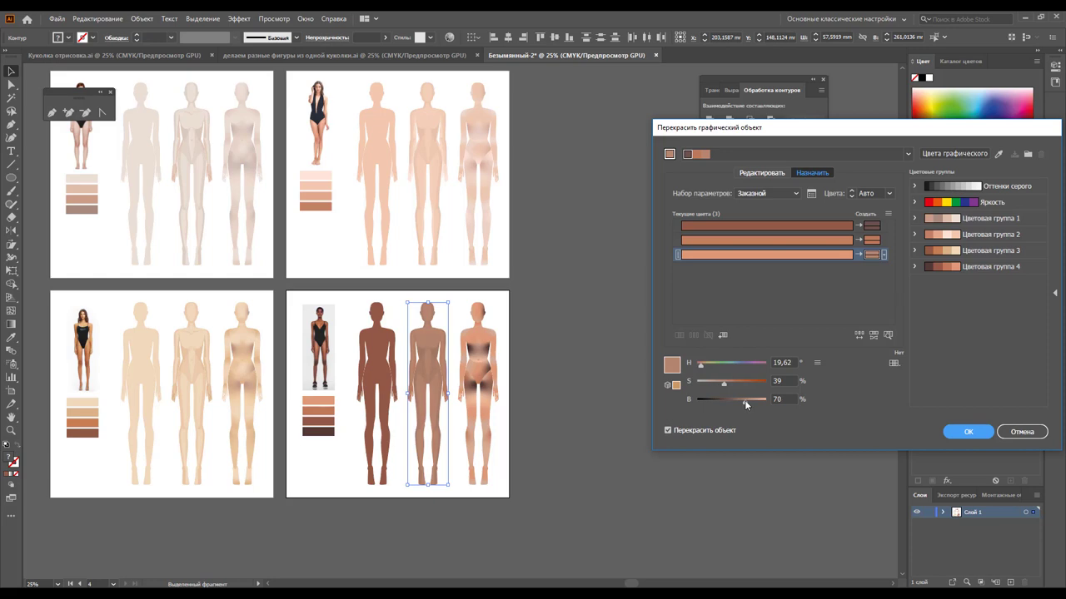
Refine dark brown to brightness 36 and saturation 41, adjust third and second tones, and apply
click(871, 226)
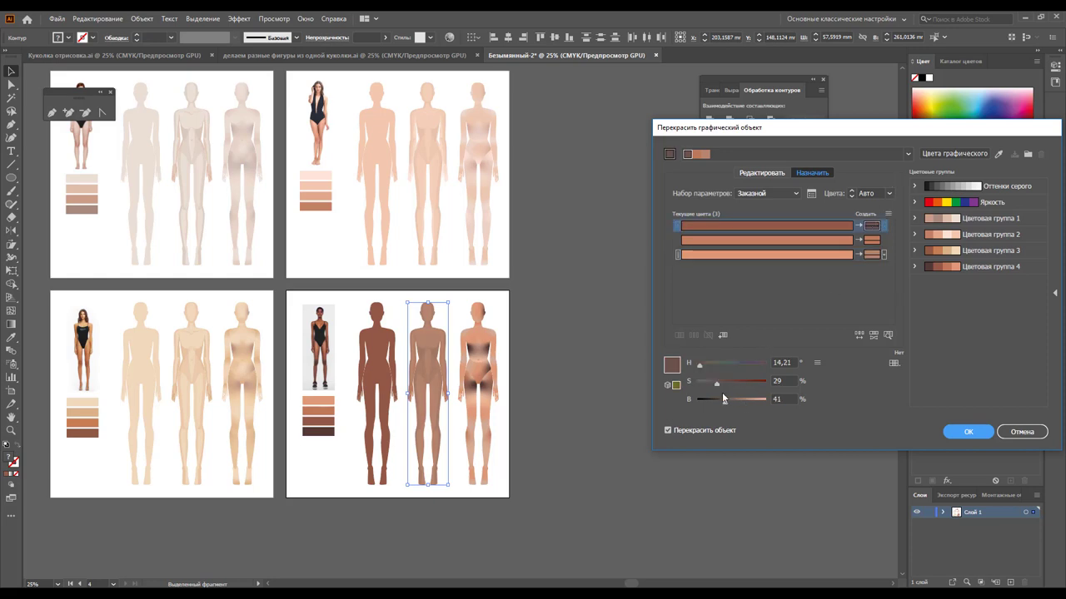
drag(726, 399, 721, 400)
drag(720, 384, 724, 385)
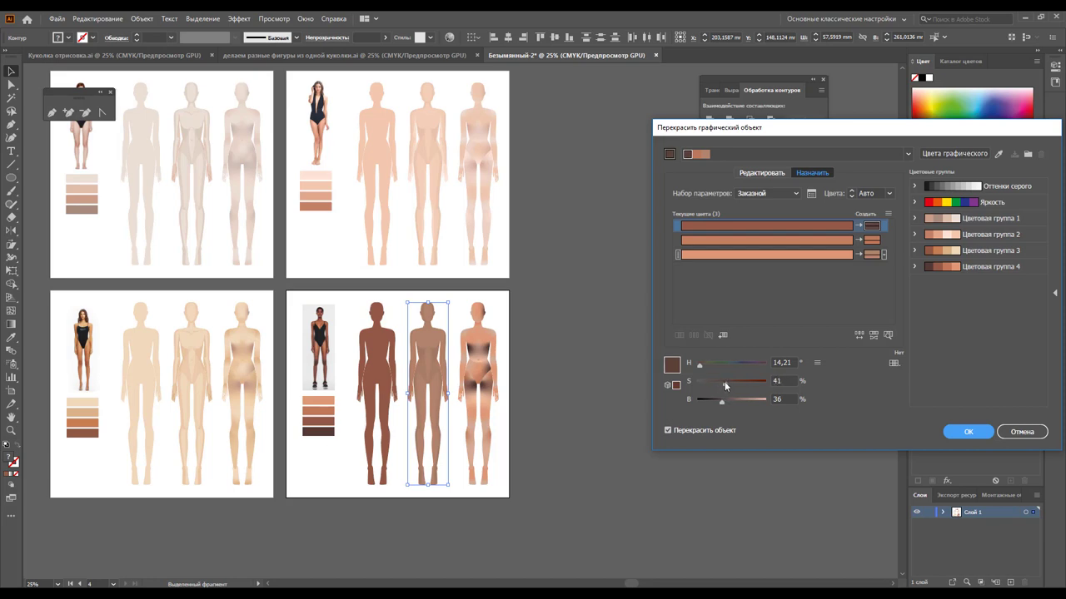
click(871, 255)
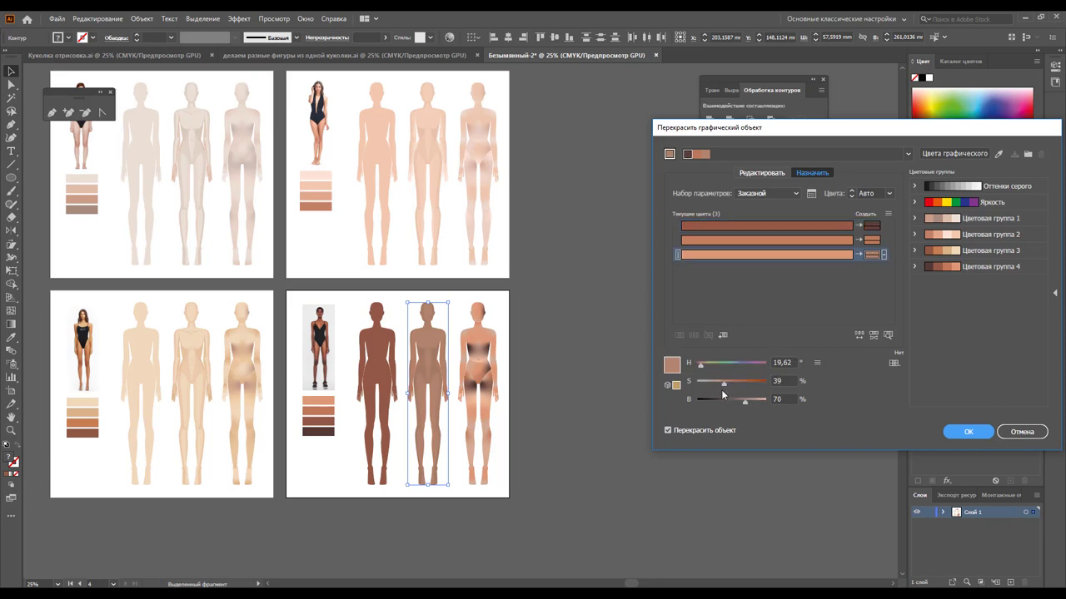
drag(728, 402, 743, 400)
drag(872, 255, 871, 243)
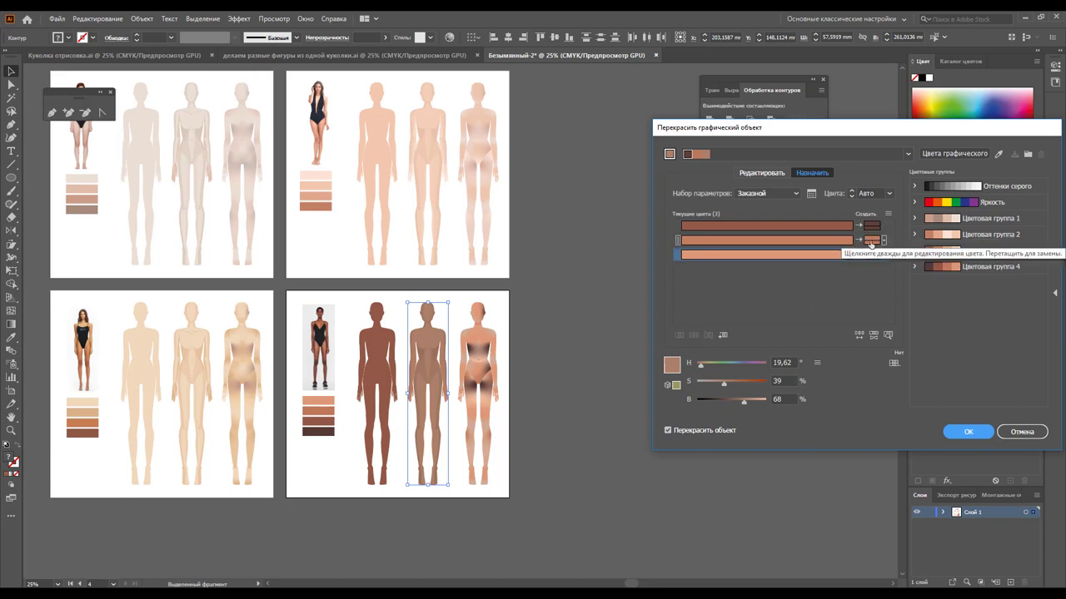
click(871, 243)
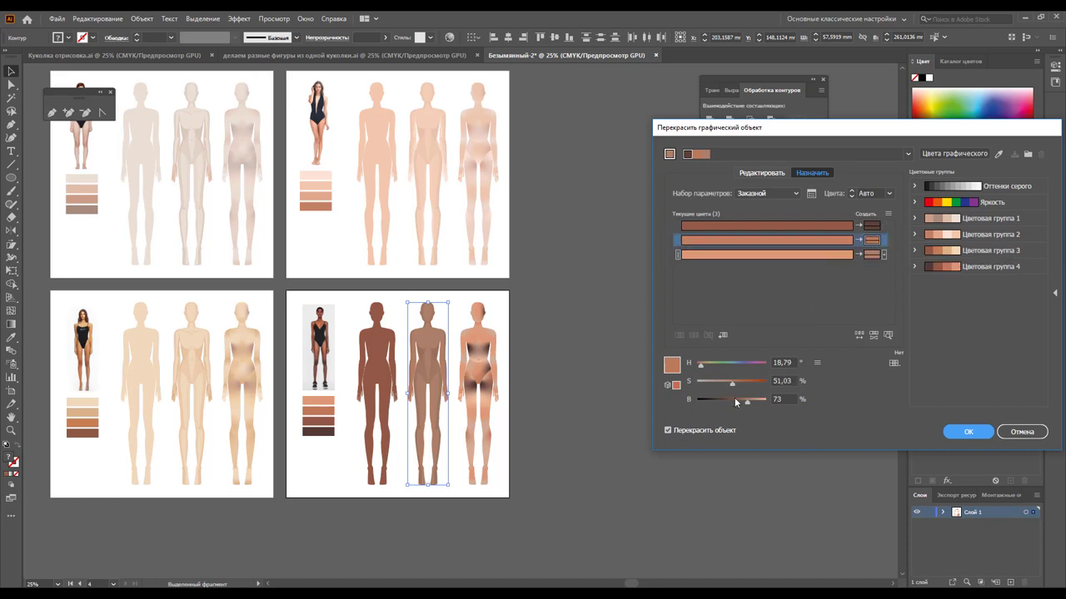
drag(739, 400, 738, 400)
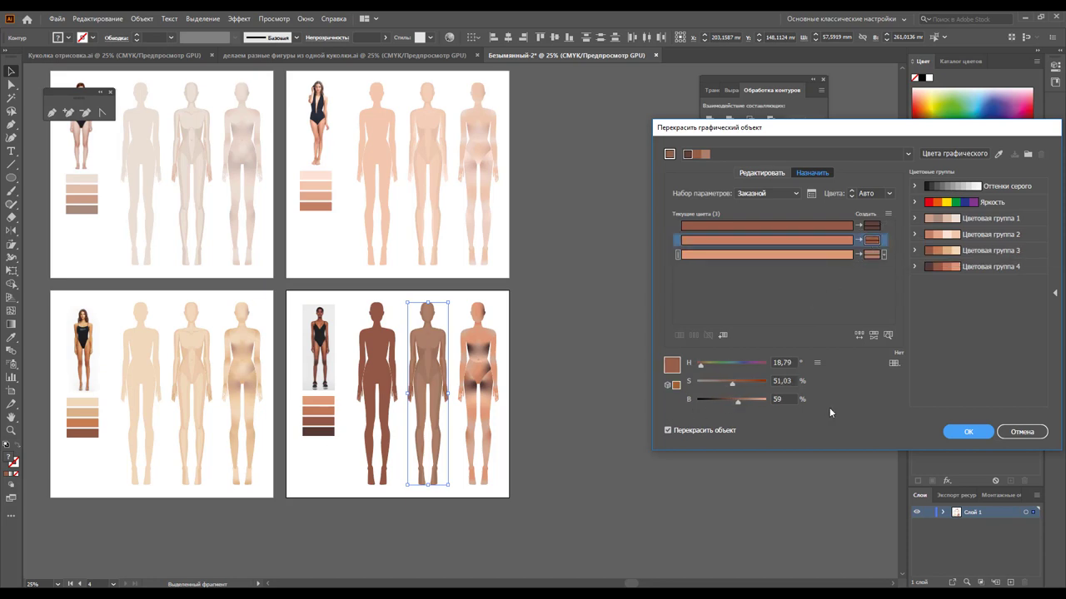
click(968, 433)
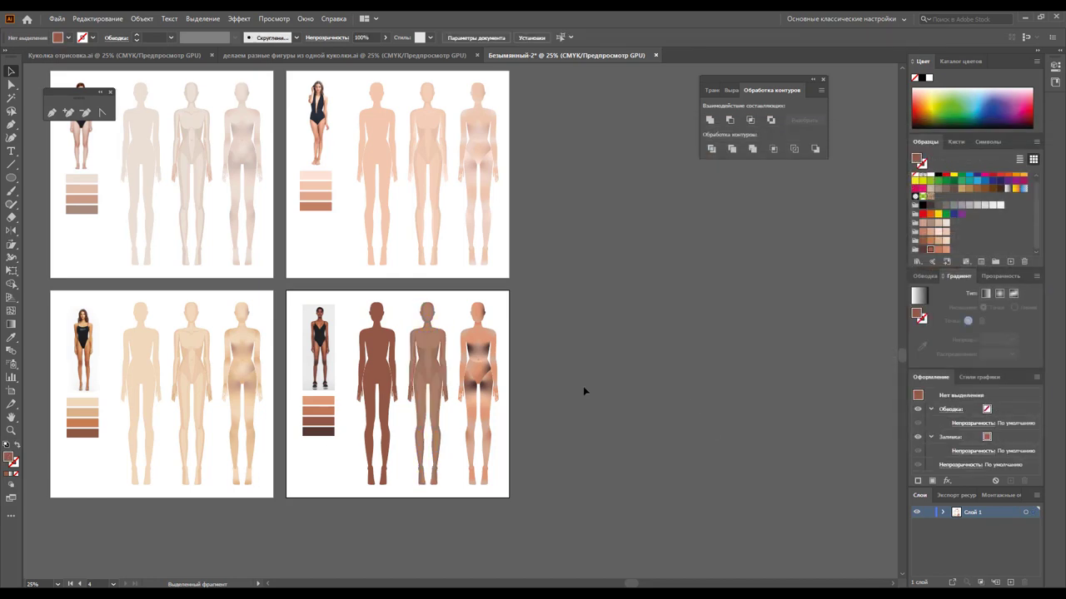
Copy the middle figure's colouring onto the left figure with the Eyedropper
click(397, 485)
click(11, 337)
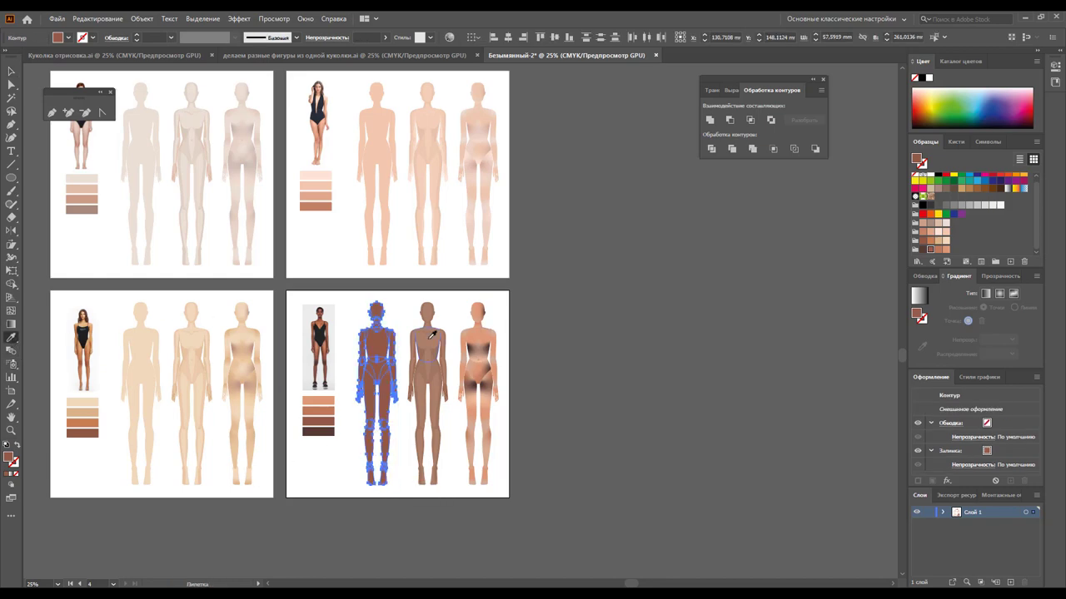
click(11, 72)
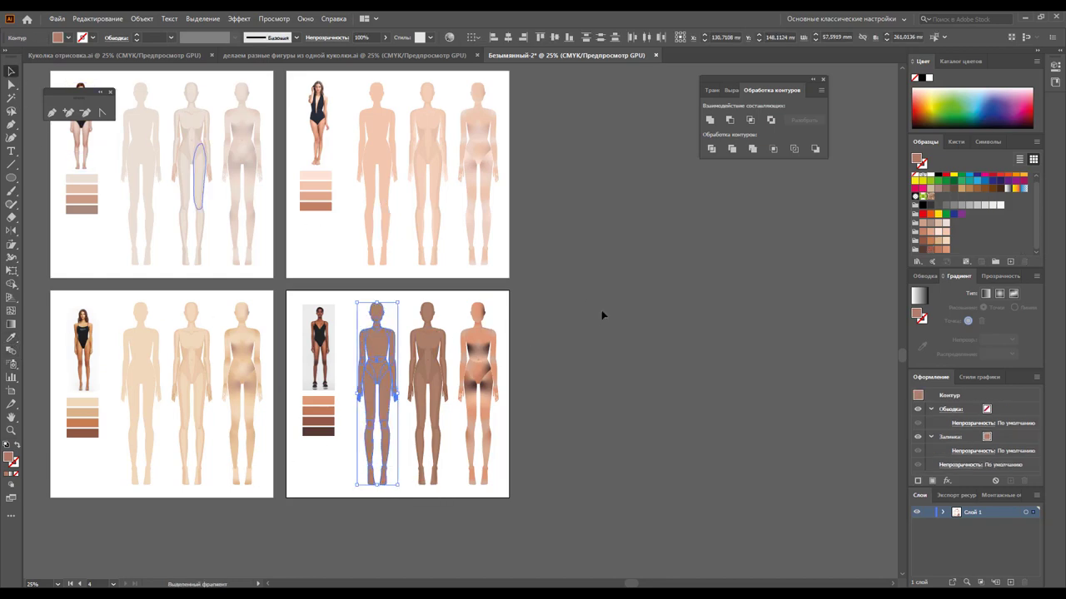
click(599, 311)
drag(506, 294, 458, 488)
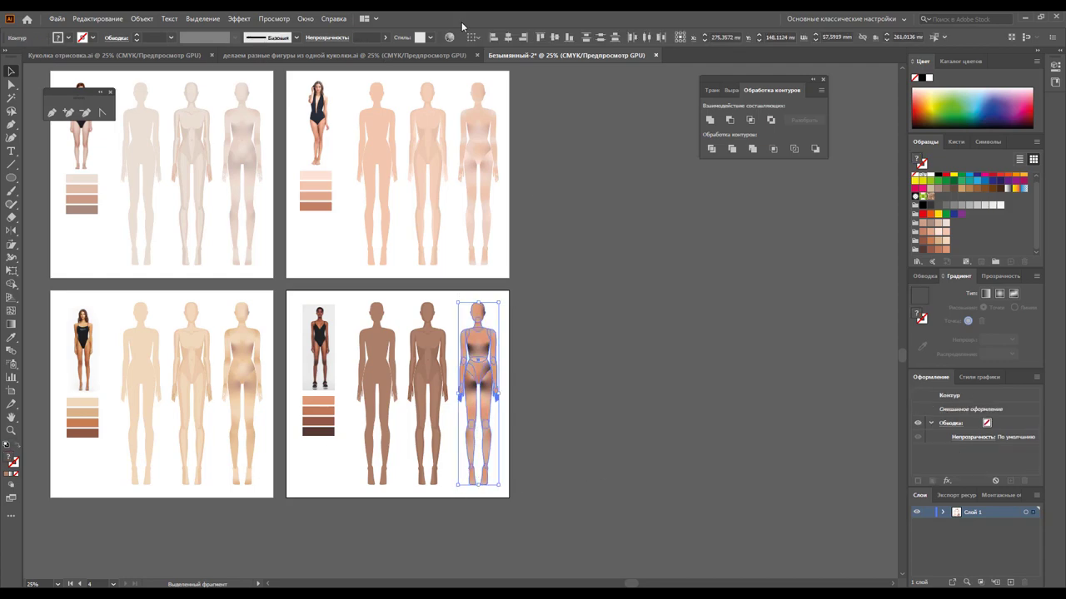
Lighten the darkest tone, darken and desaturate the third, and darken the fourth and second tones
click(449, 36)
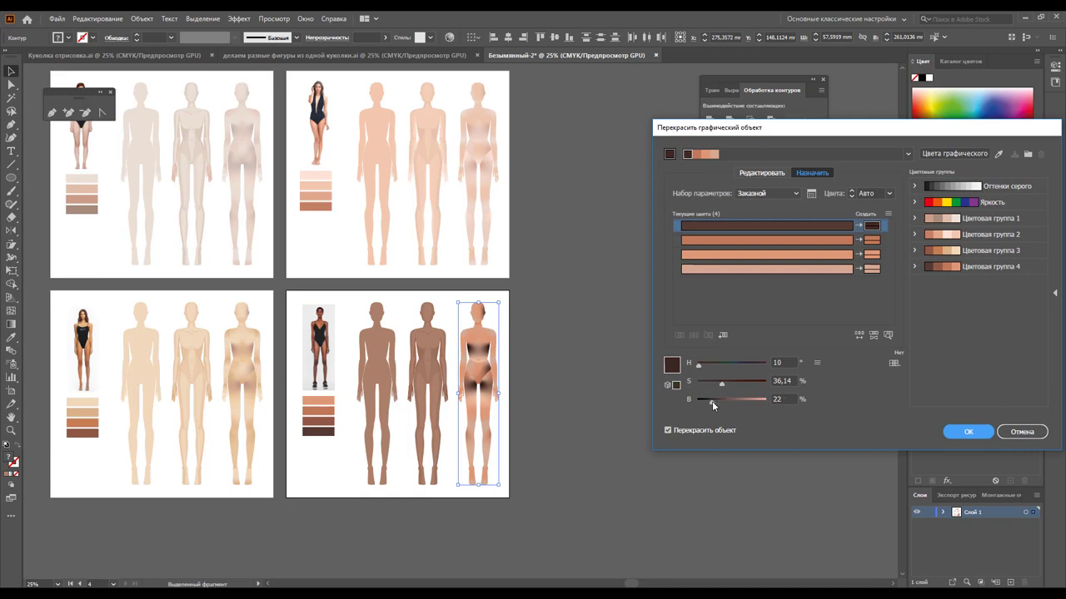
drag(721, 402, 723, 404)
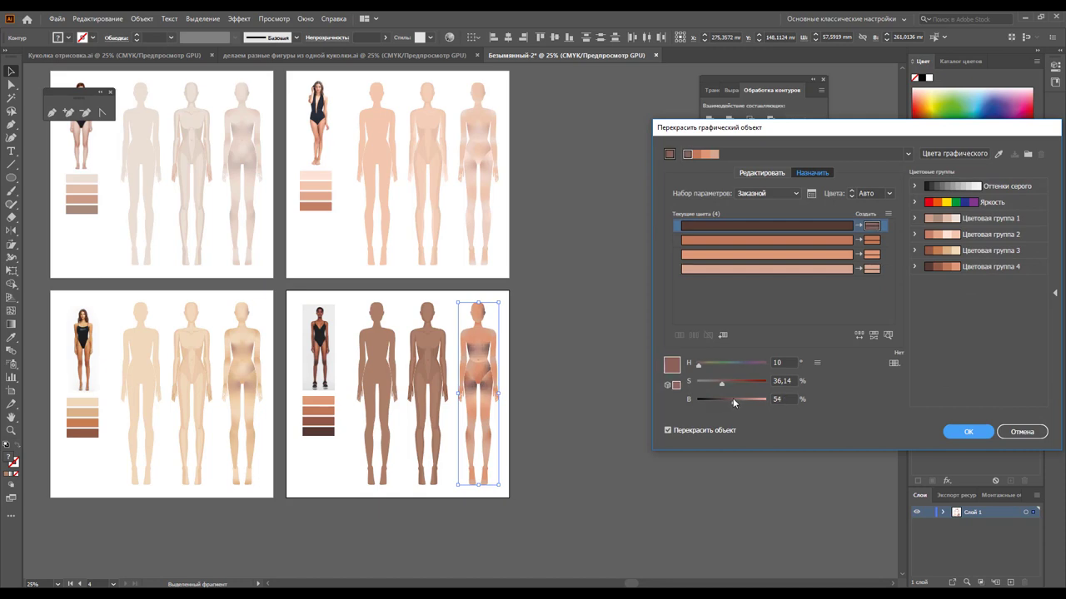
click(870, 255)
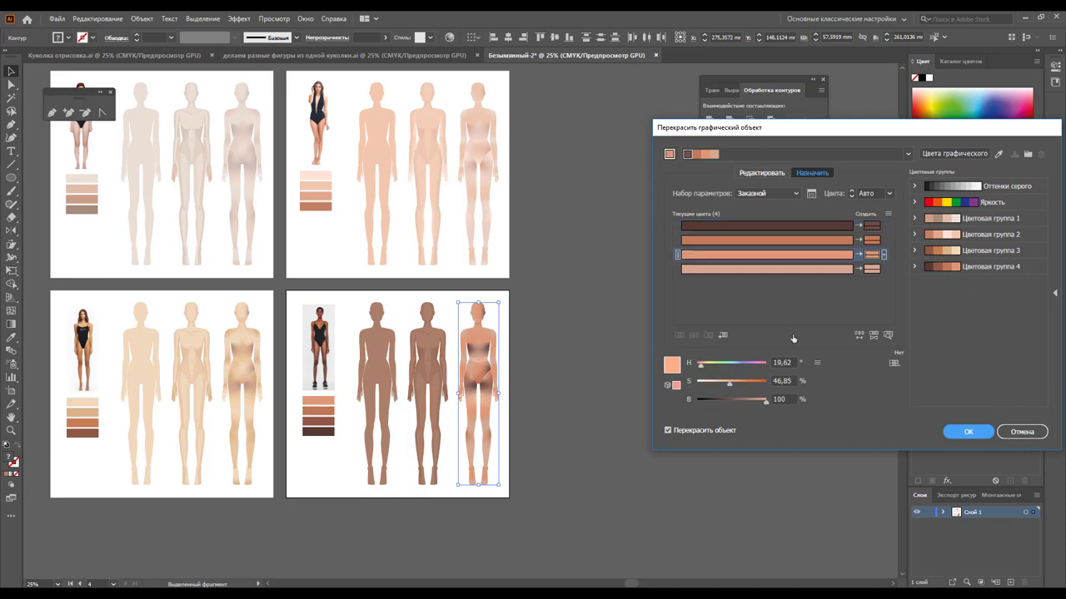
click(744, 401)
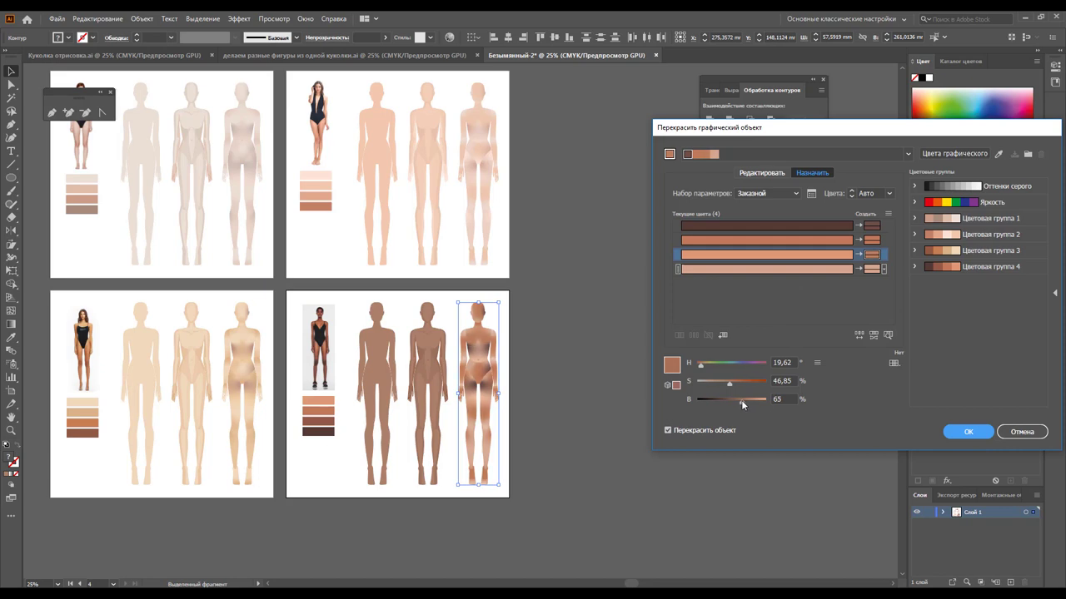
click(721, 384)
click(870, 240)
click(870, 268)
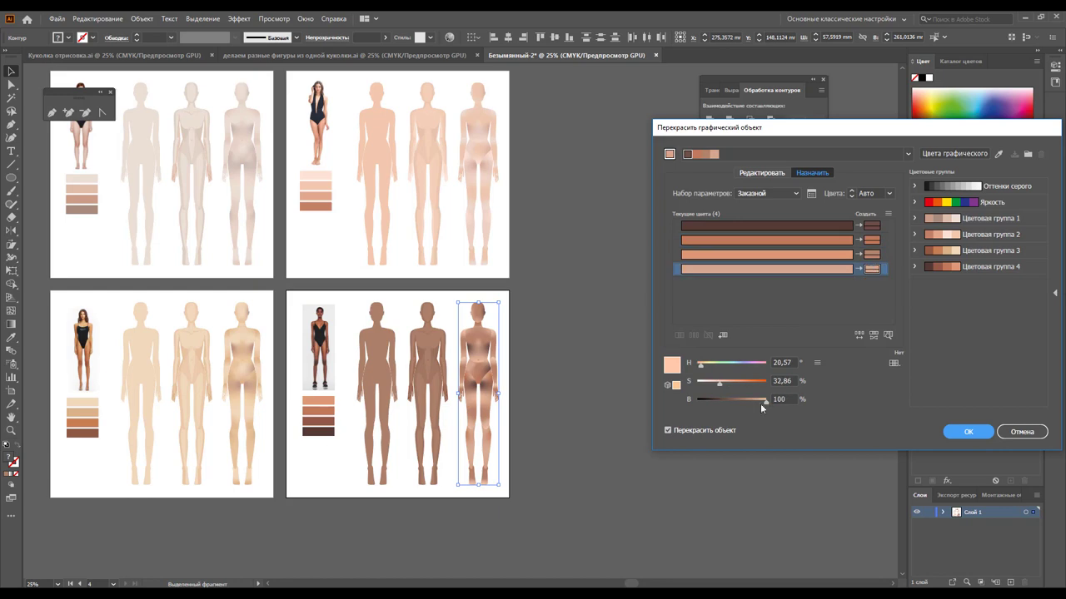
click(748, 402)
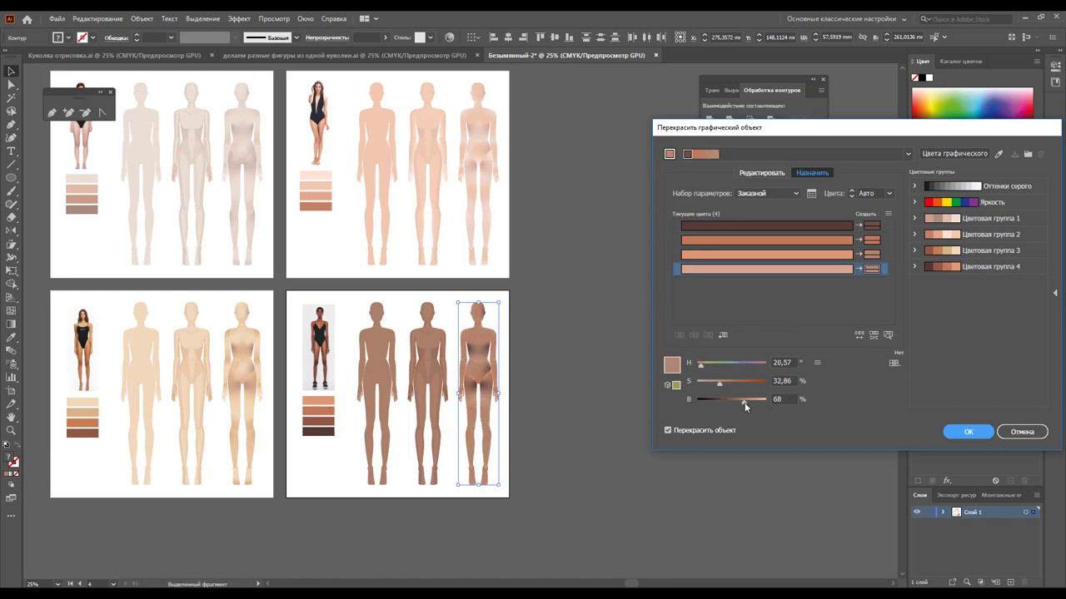
click(870, 239)
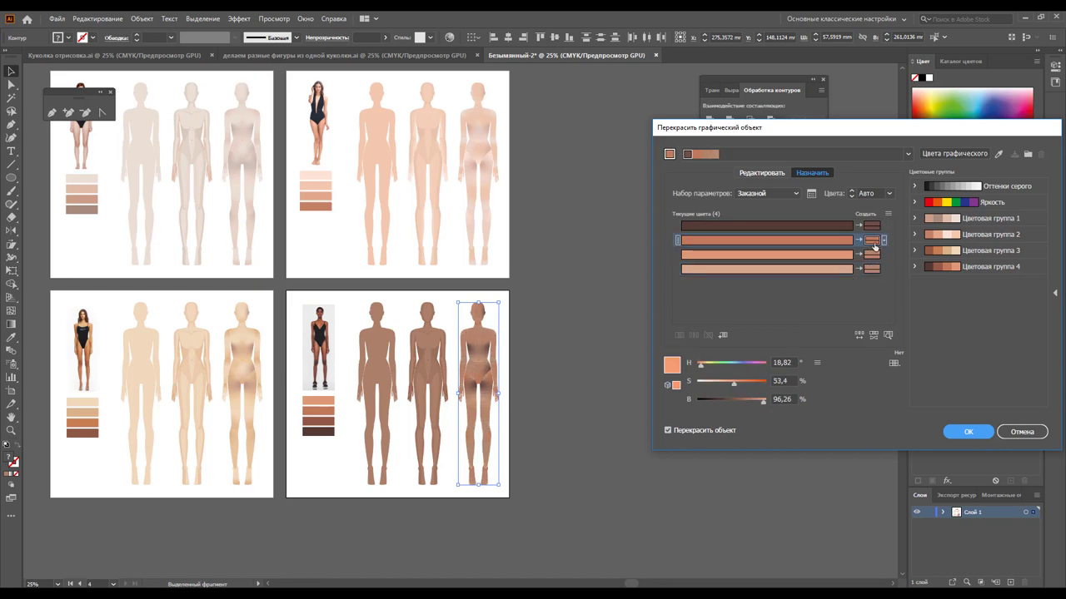
click(744, 400)
drag(744, 400, 737, 404)
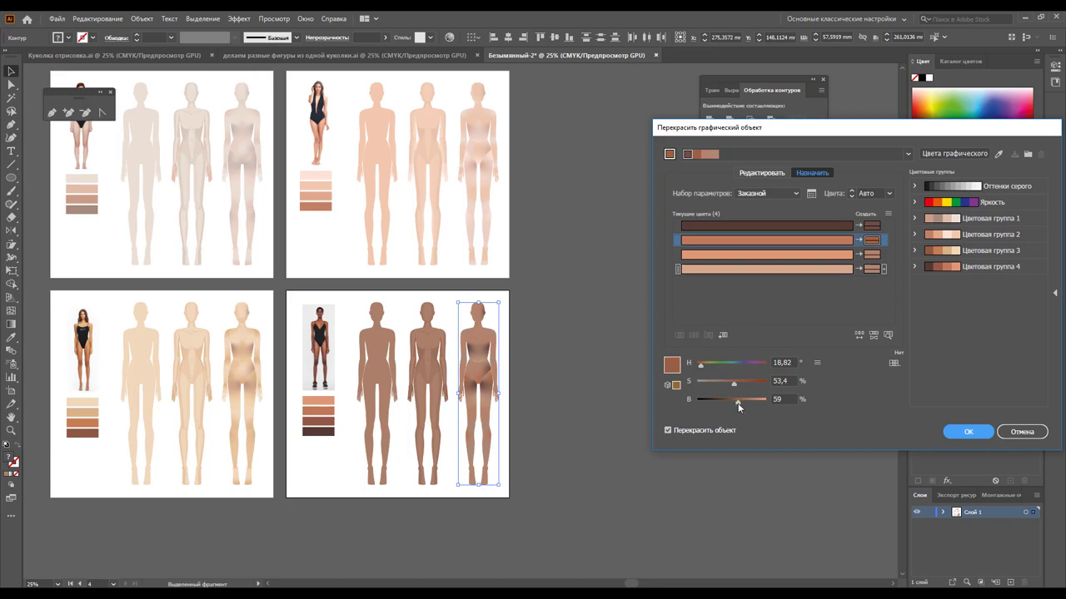
Further darken the darkest, fourth and third skin tones, then apply the recolouring
key(Up)
mouse_move(733, 401)
mouse_down()
mouse_move(720, 405)
mouse_move(722, 381)
mouse_move(733, 399)
mouse_up()
click(867, 241)
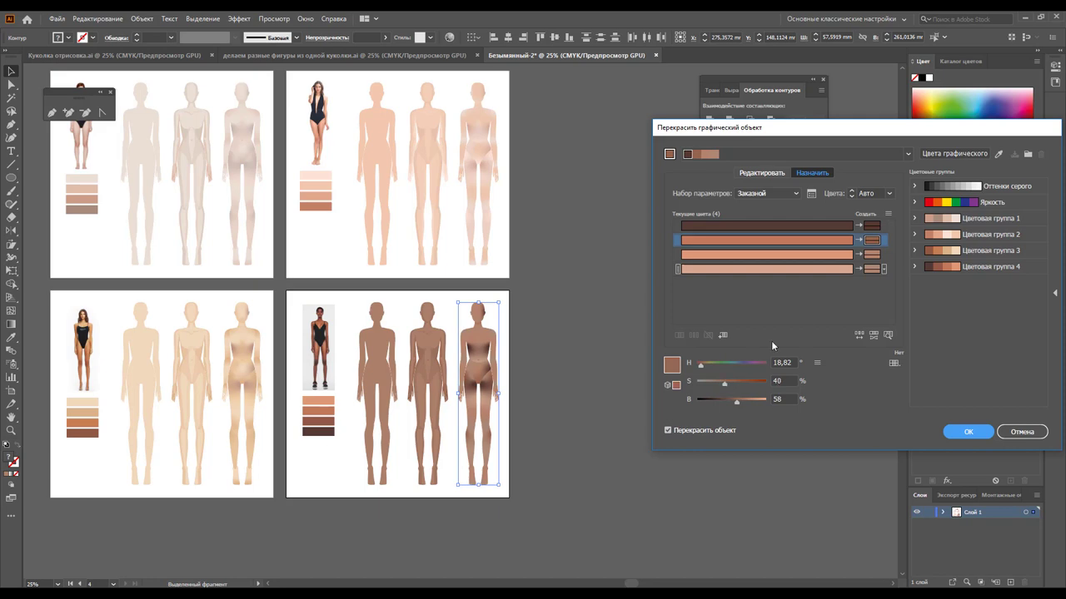
click(865, 272)
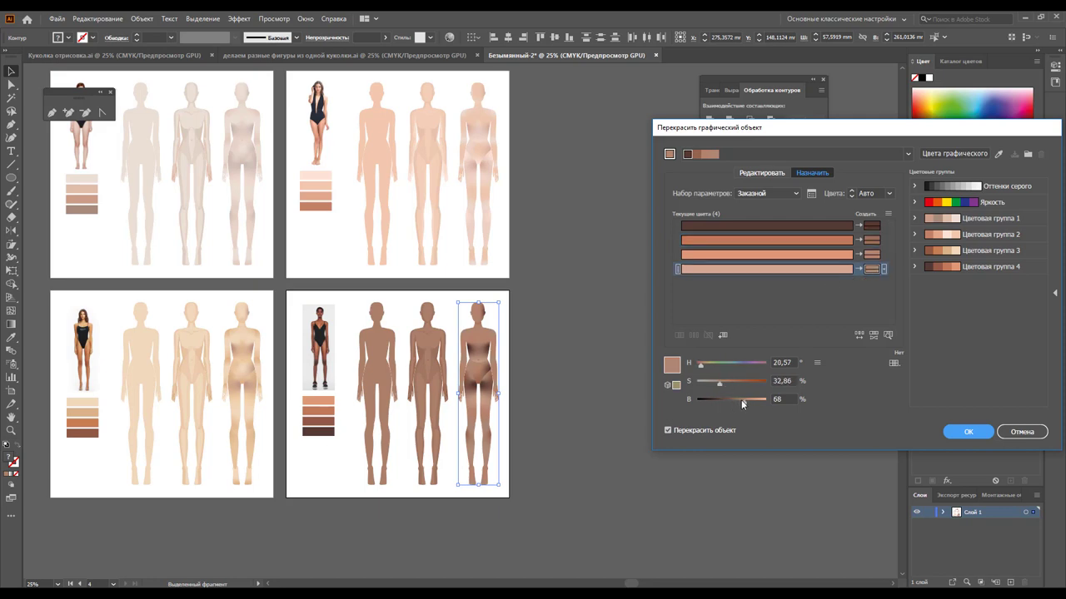
drag(739, 400, 726, 386)
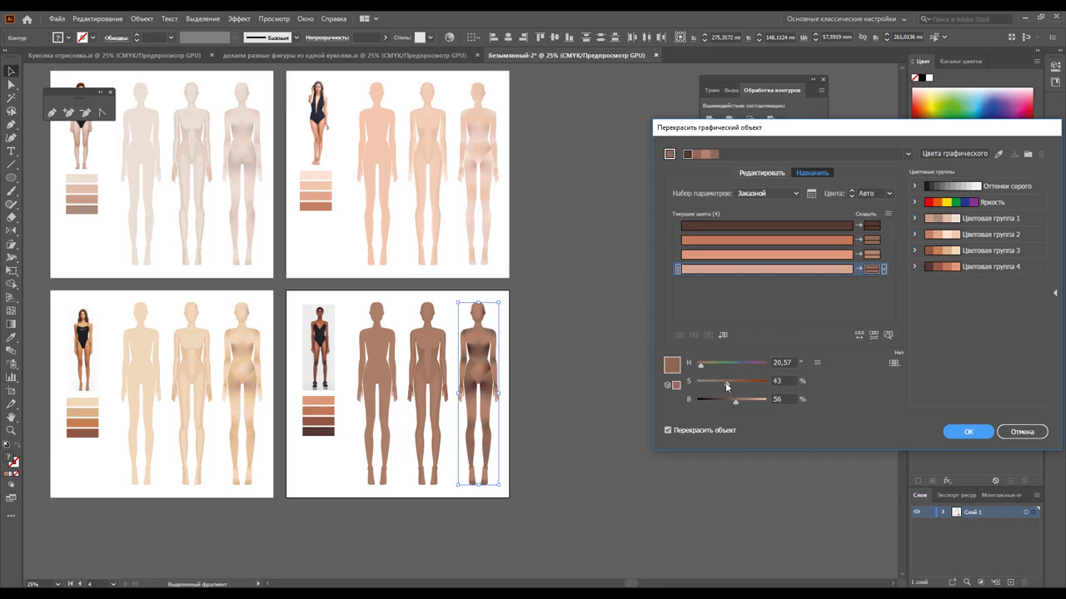
click(872, 255)
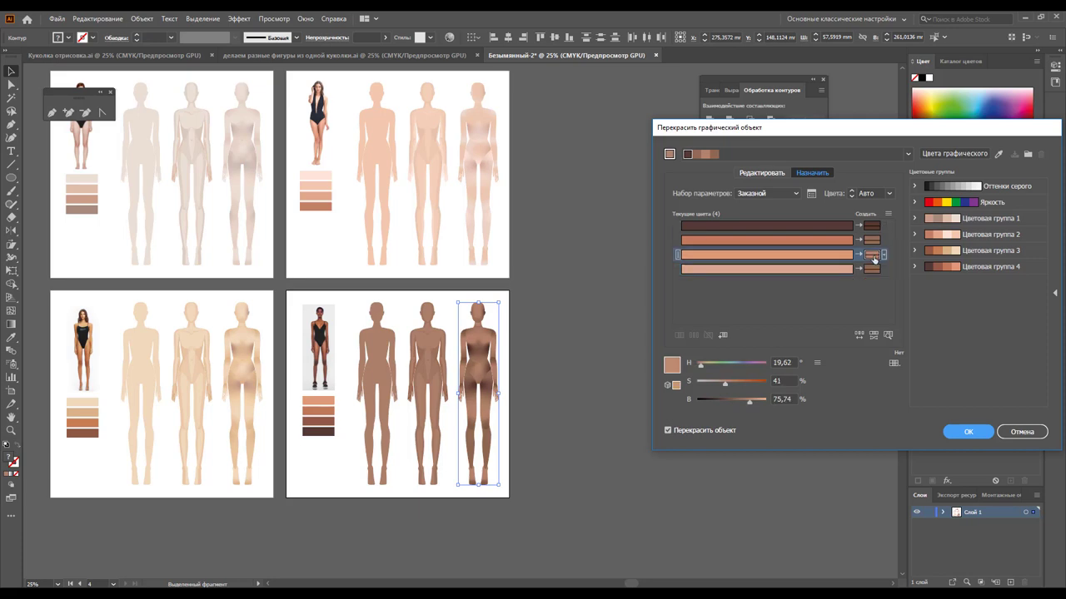
drag(749, 403, 739, 408)
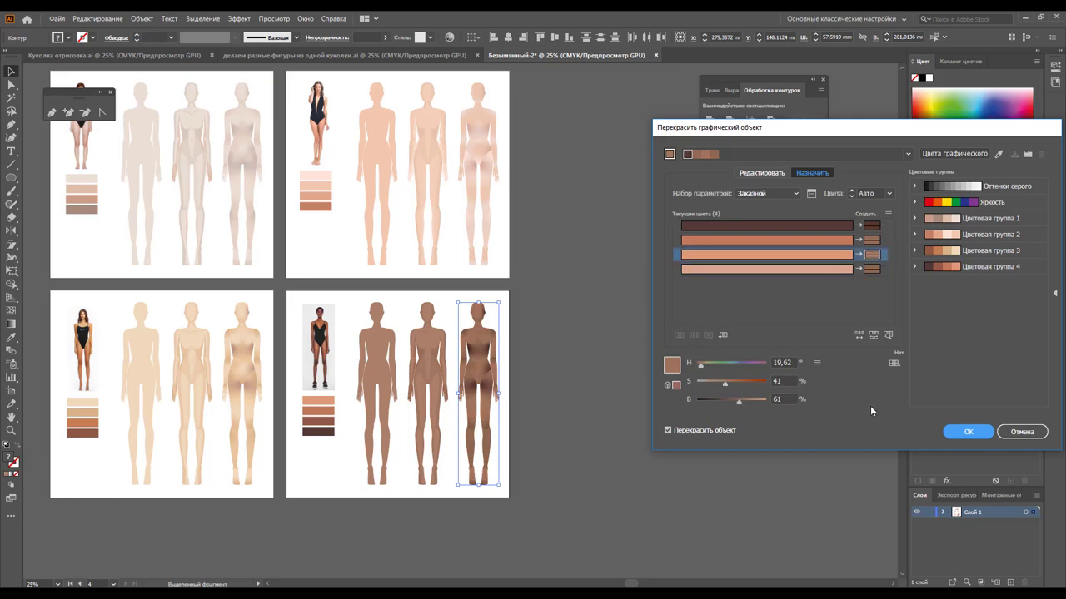
click(968, 432)
click(601, 320)
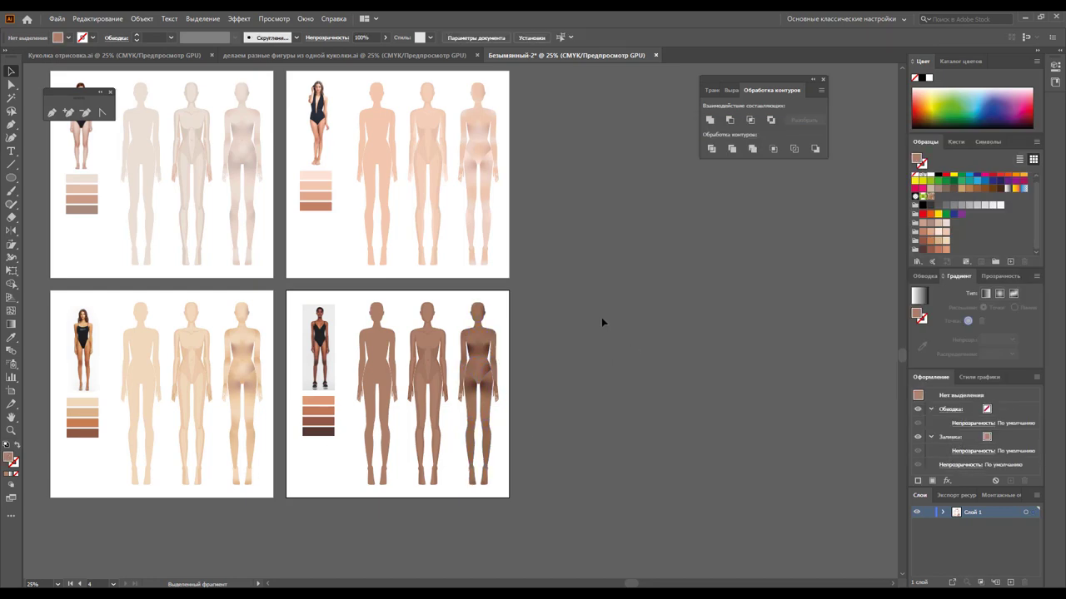
key(z)
alt+click(280, 232)
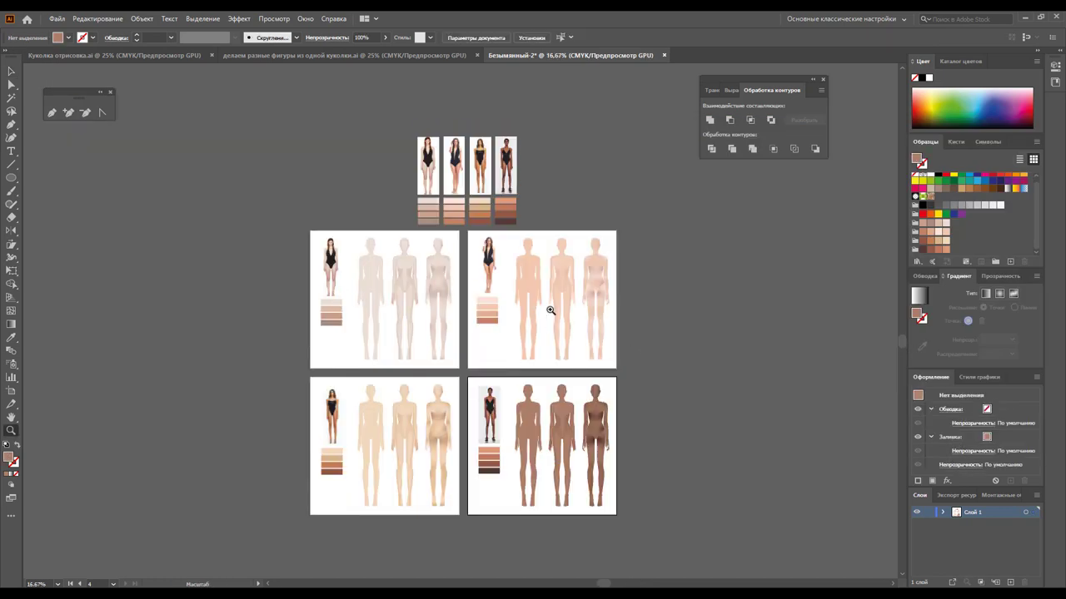
click(483, 370)
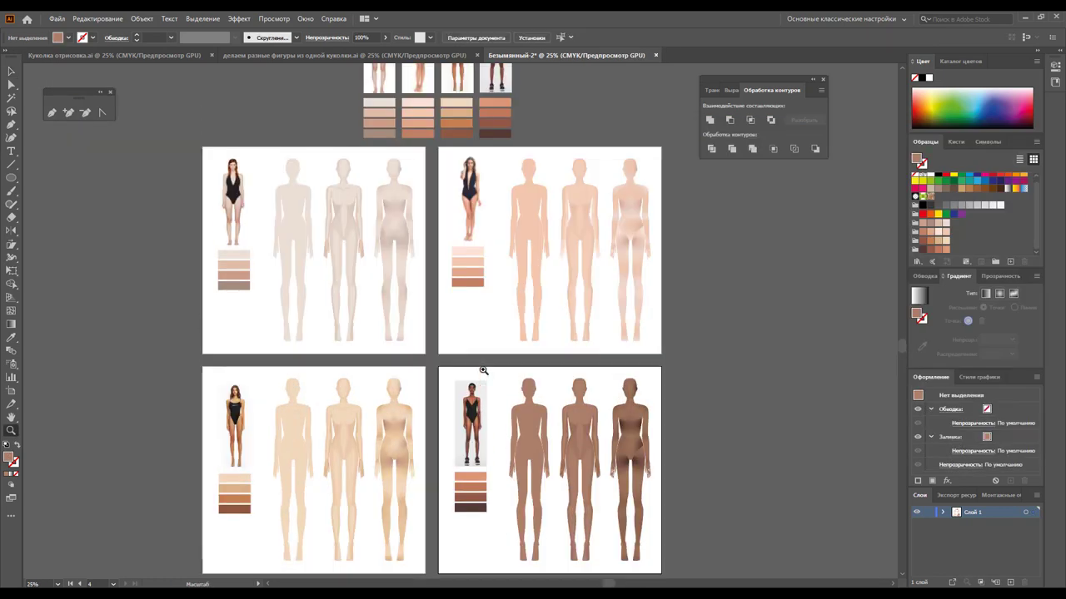
scroll(483, 370, down, 1)
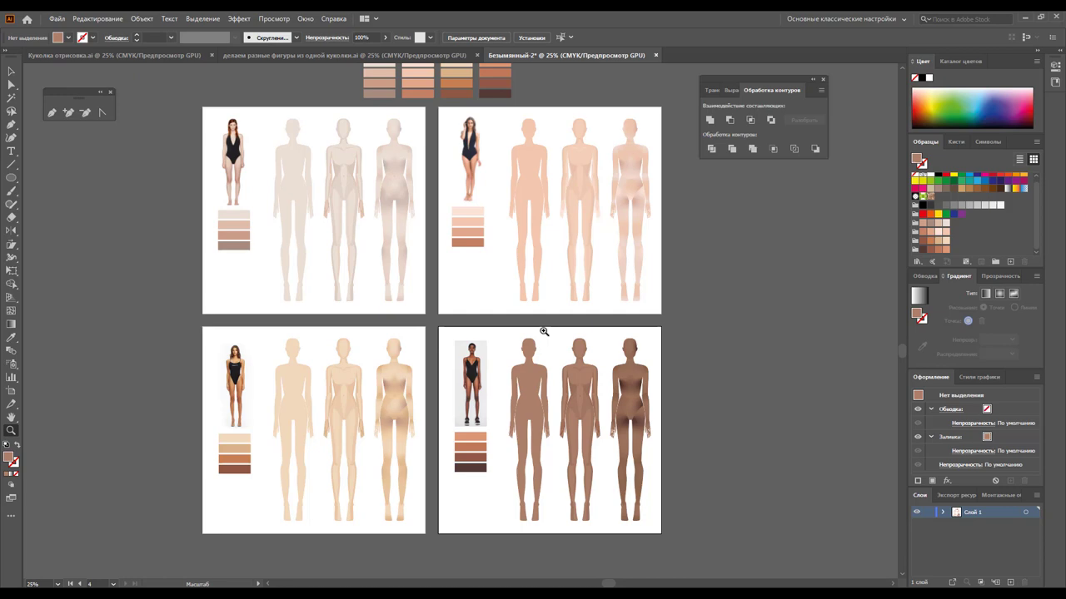
scroll(537, 304, up, 1)
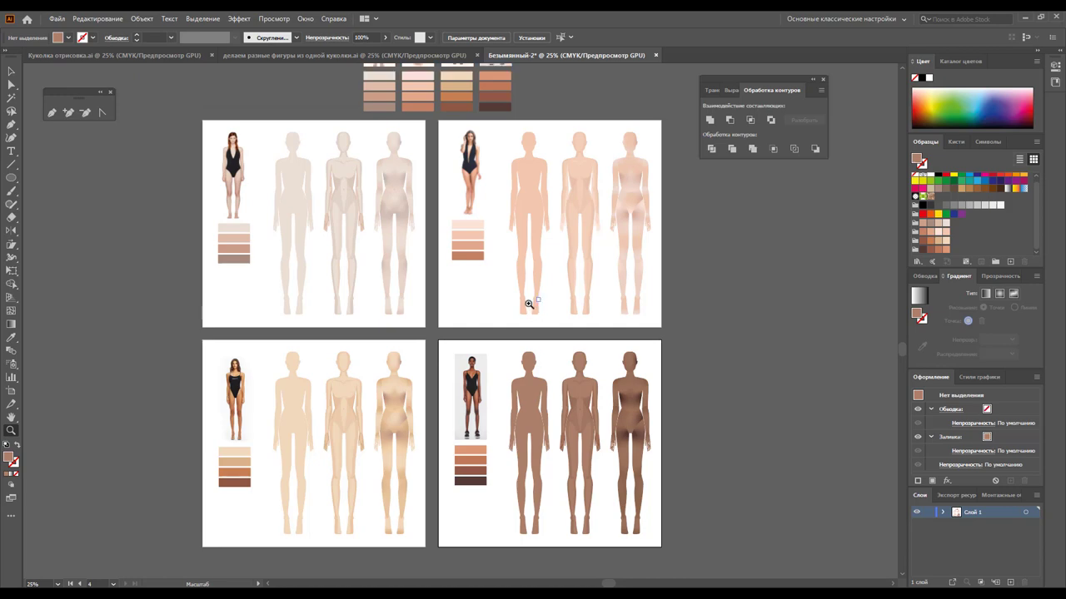